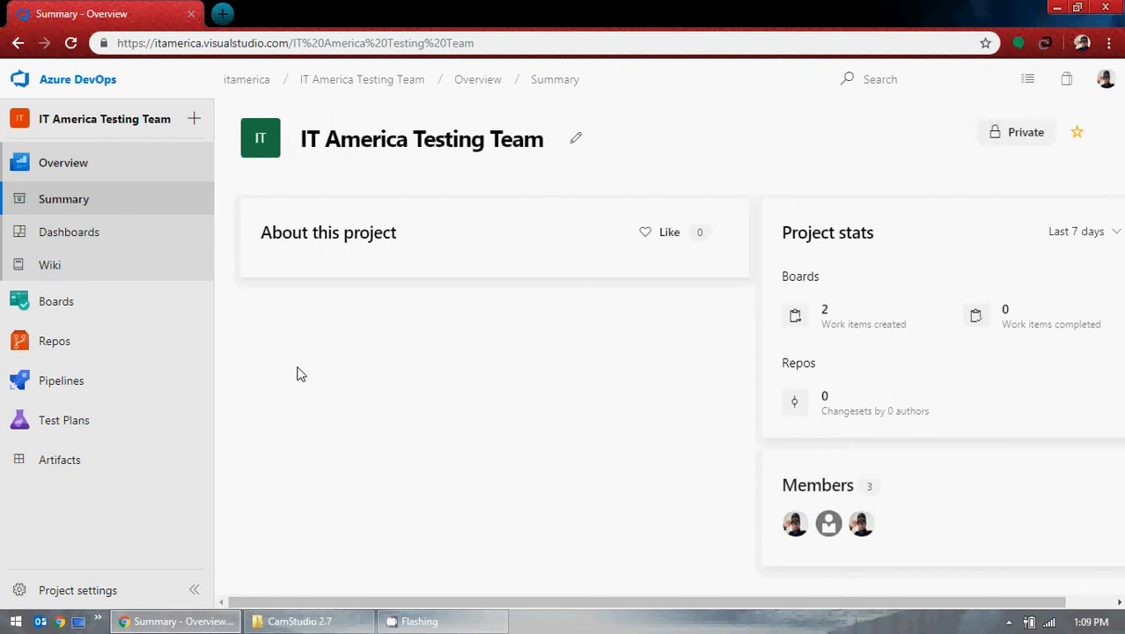
# Step: Open the team's Dashboards page and collapse the navigation sidebar
pyautogui.click(94, 240)
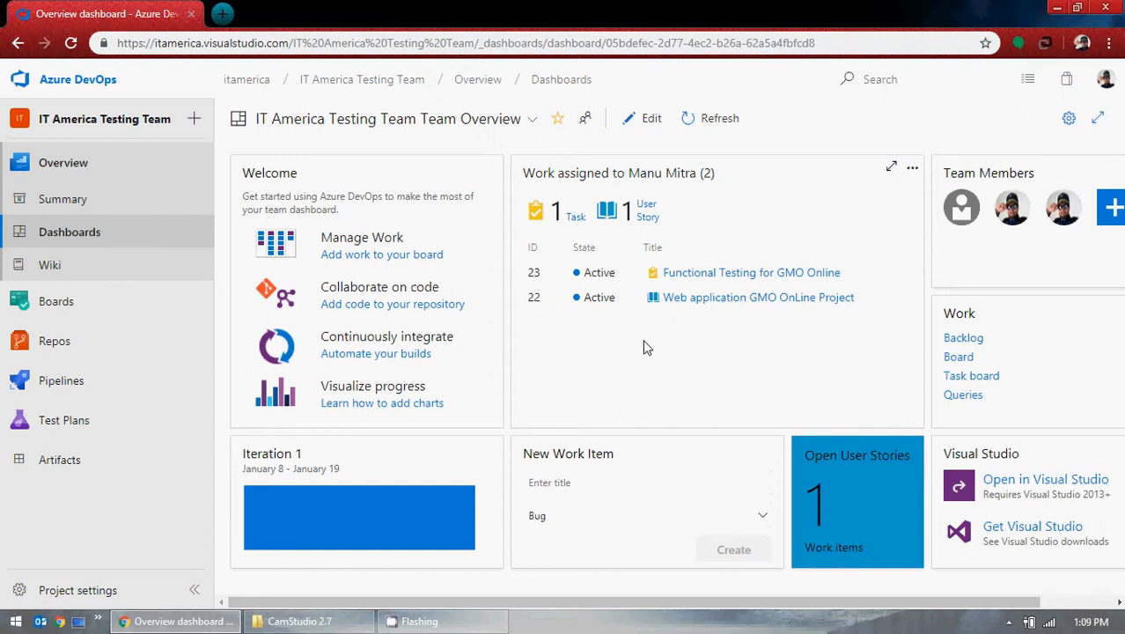
pyautogui.click(193, 590)
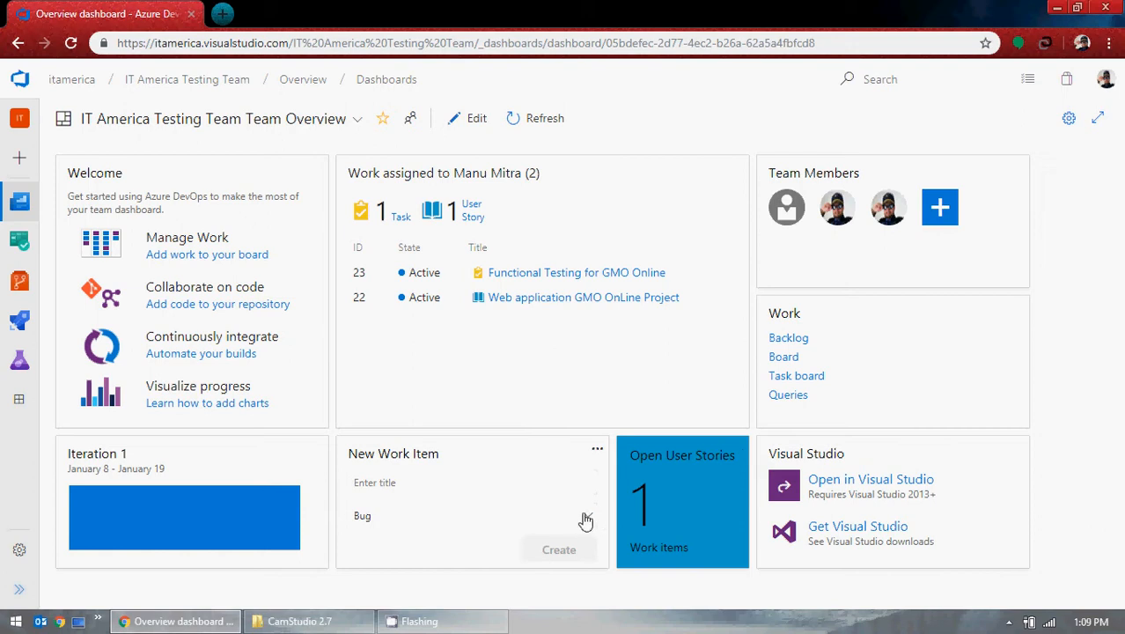
pyautogui.click(300, 621)
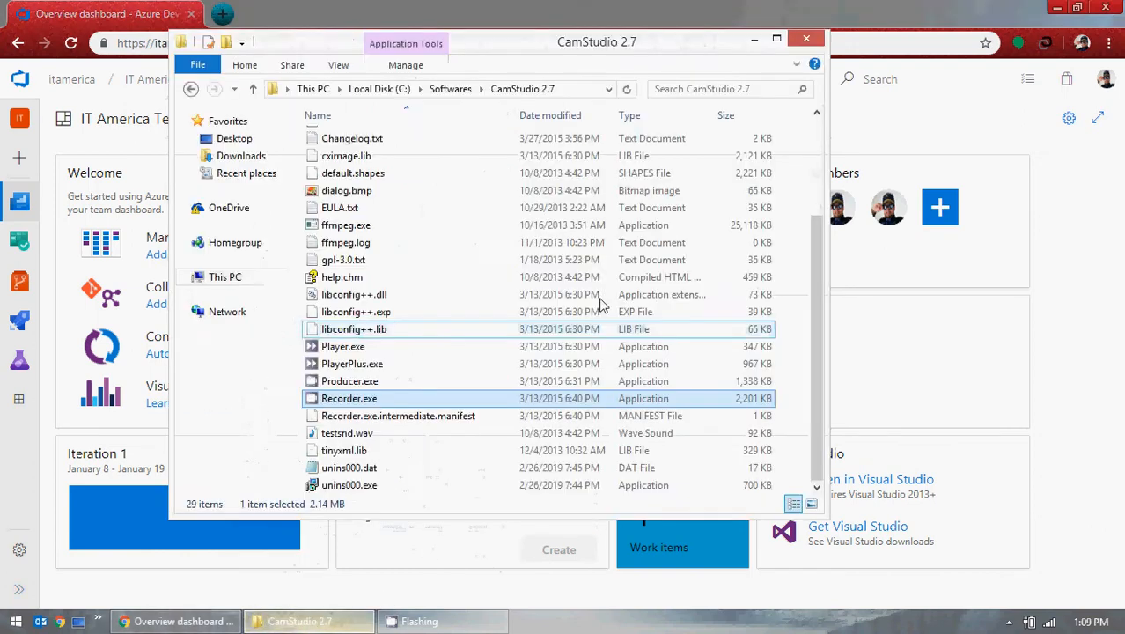
# Step: Look over the New Work Item type list without creating anything, then re-expand the sidebar
pyautogui.click(806, 41)
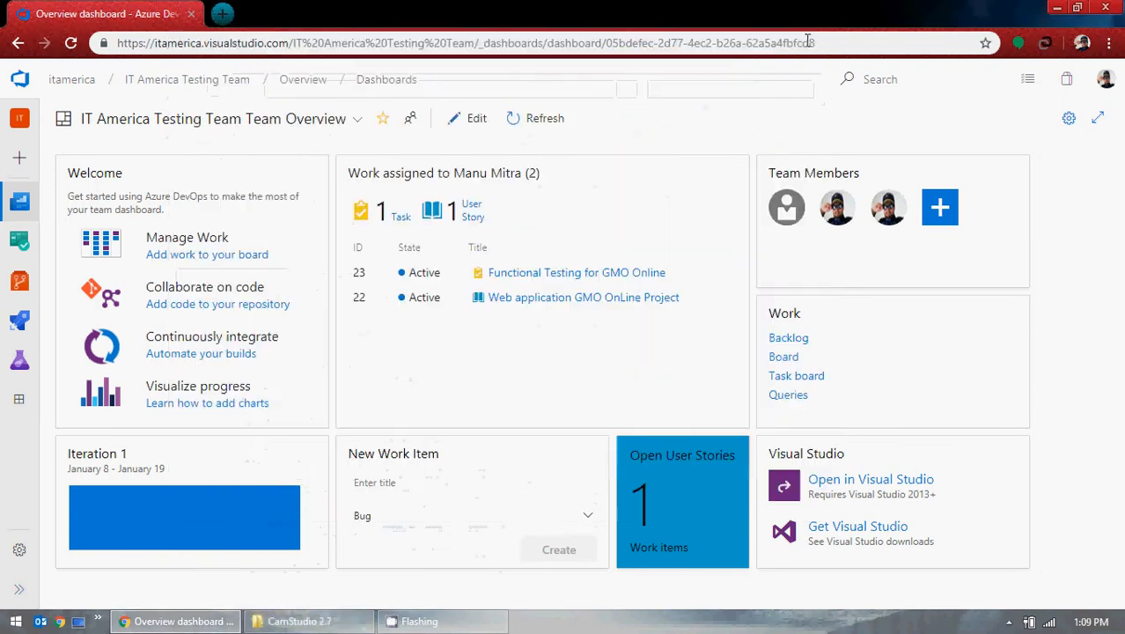
pyautogui.click(585, 518)
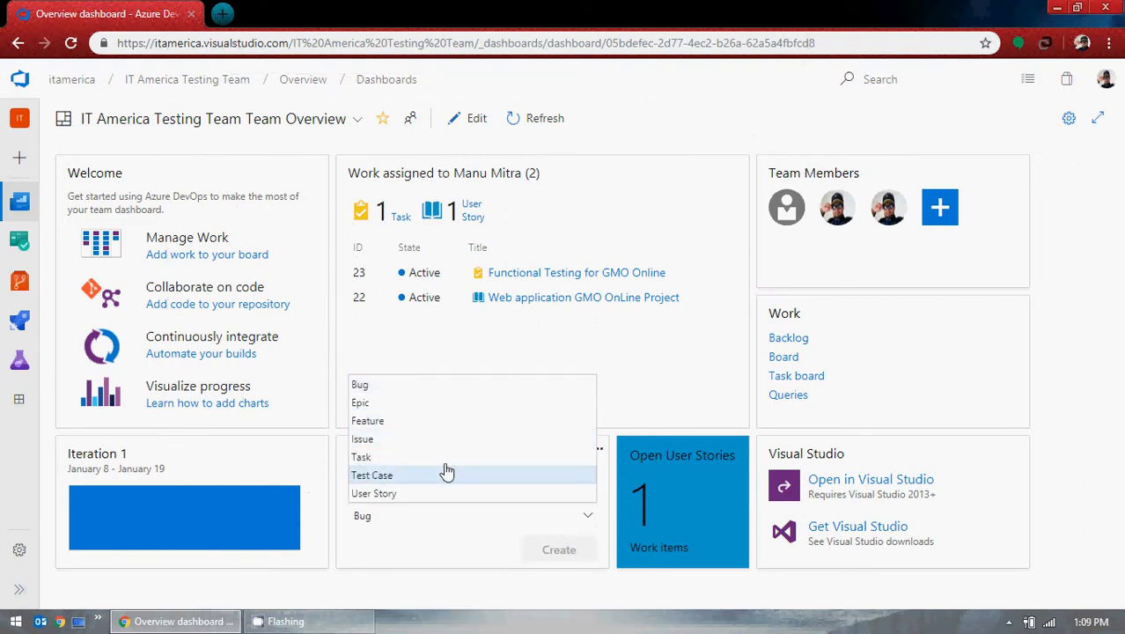
pyautogui.click(684, 367)
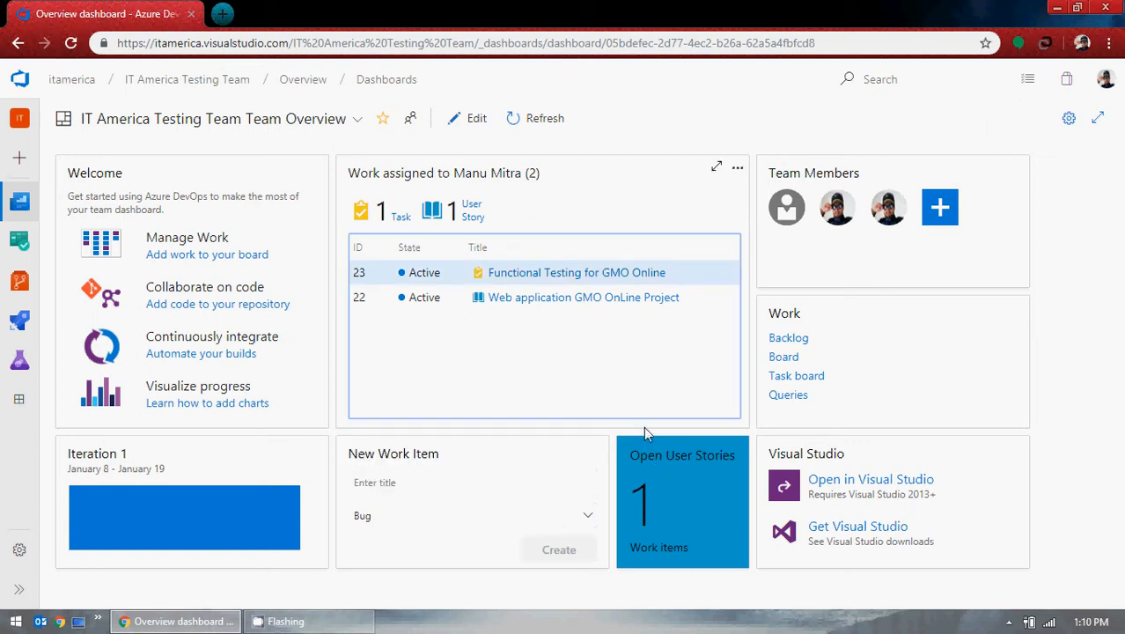
pyautogui.click(18, 588)
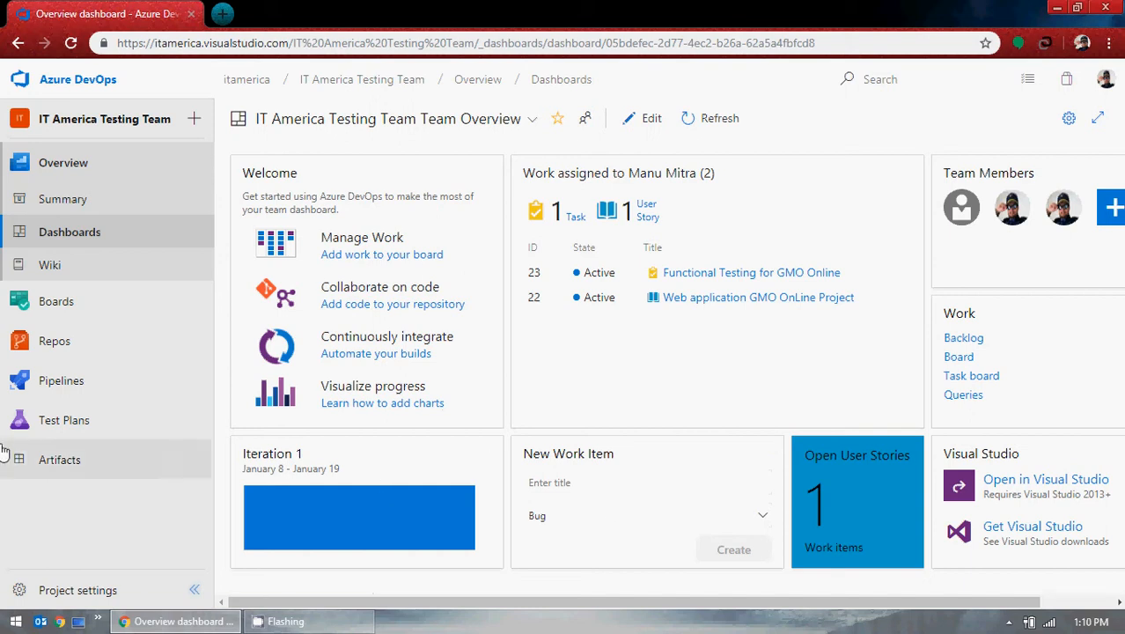
# Step: Open Boards > Work Items and close the keyword filter bar above the recently updated list
pyautogui.moveTo(56, 310)
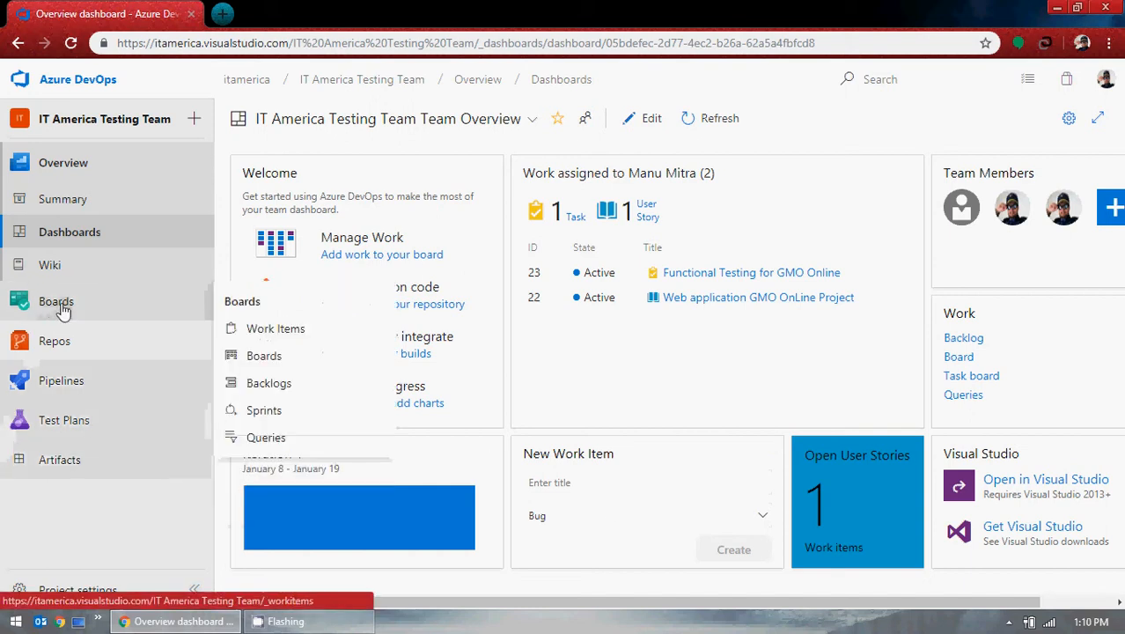
pyautogui.click(308, 337)
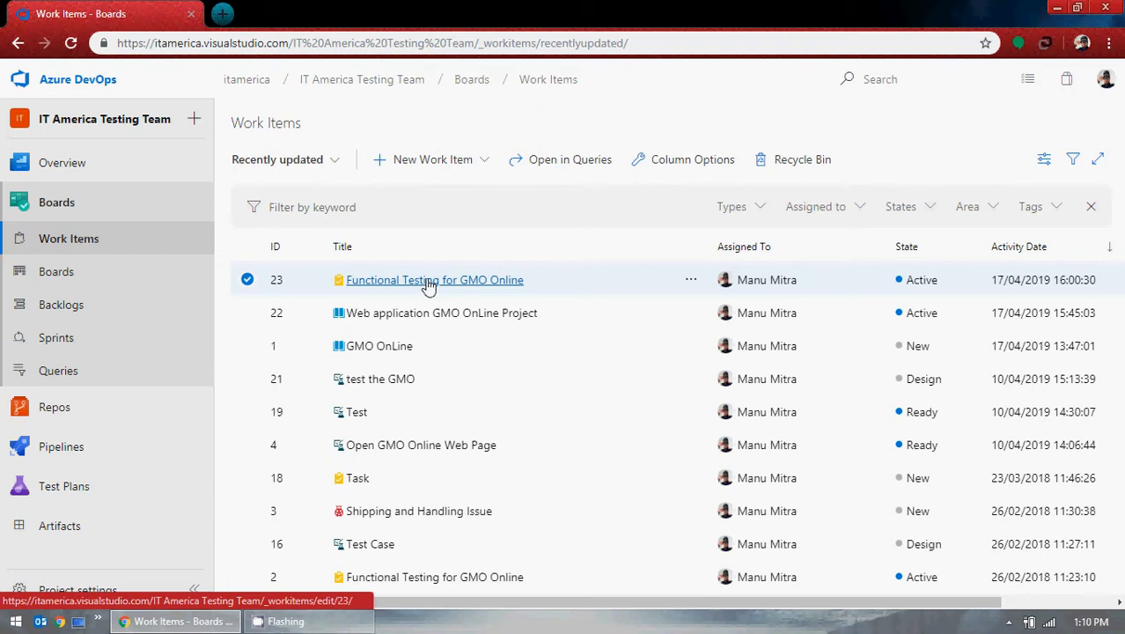
pyautogui.click(194, 588)
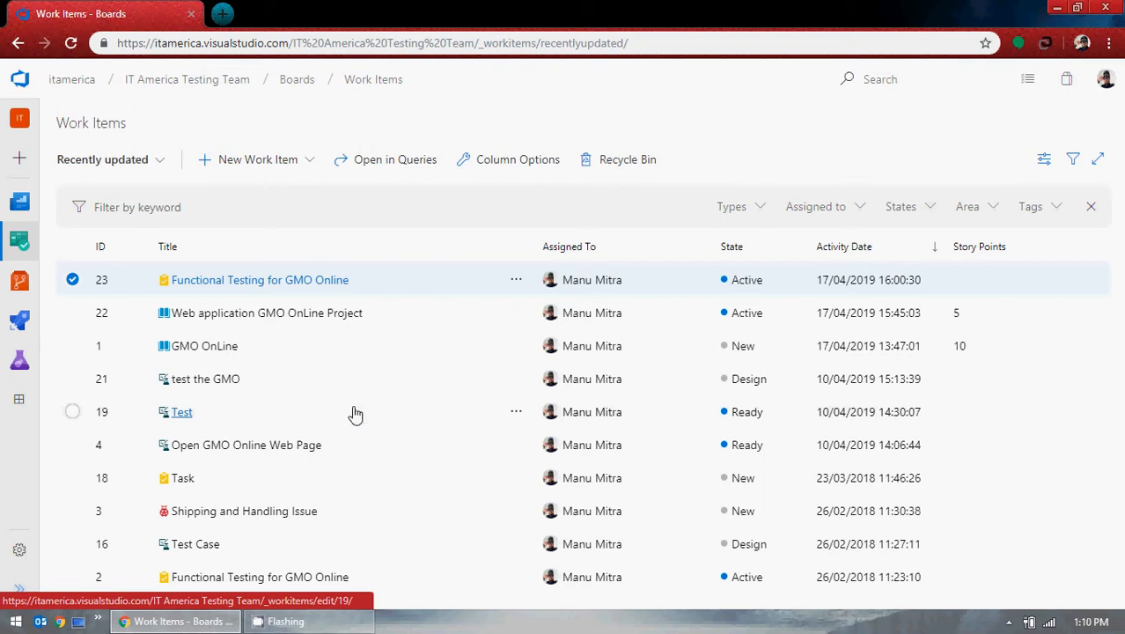
pyautogui.moveTo(7, 365)
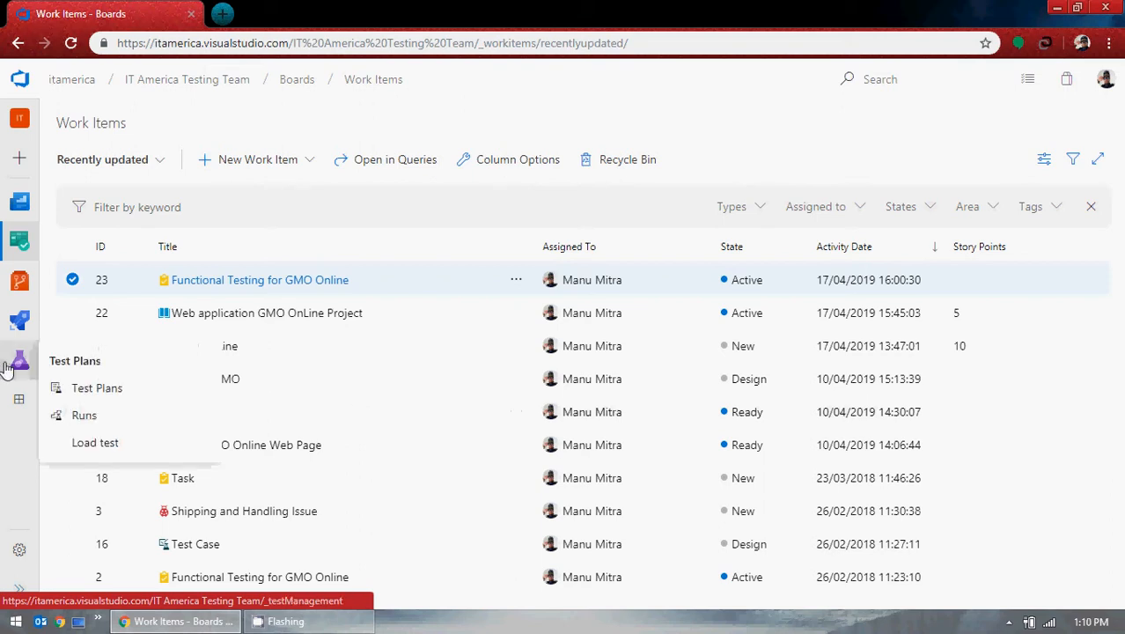
pyautogui.moveTo(23, 252)
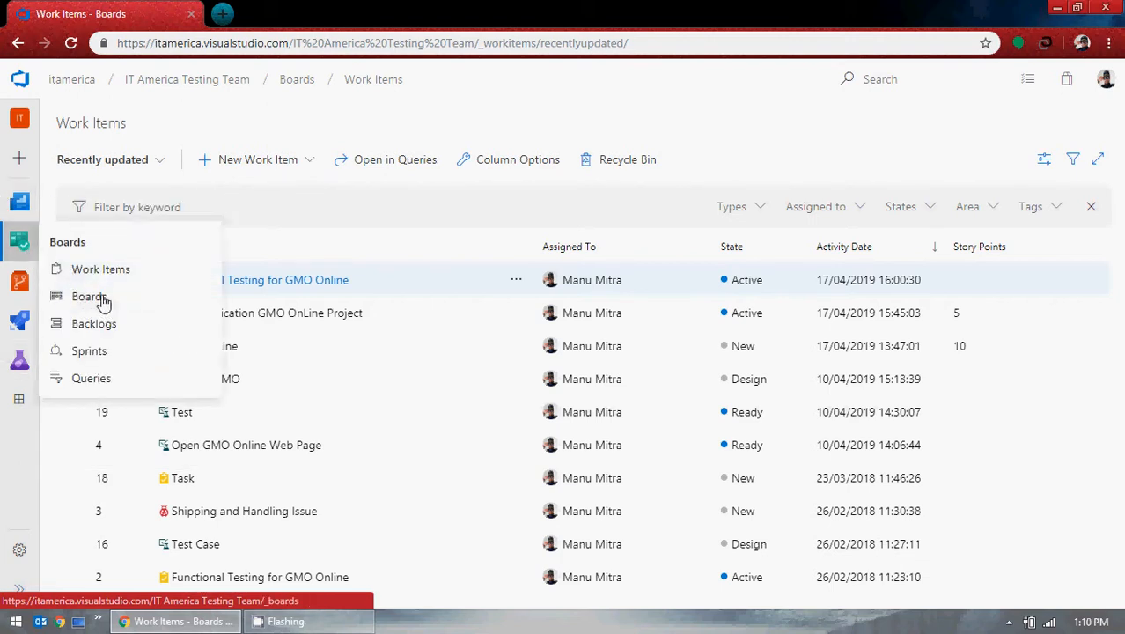
pyautogui.click(19, 588)
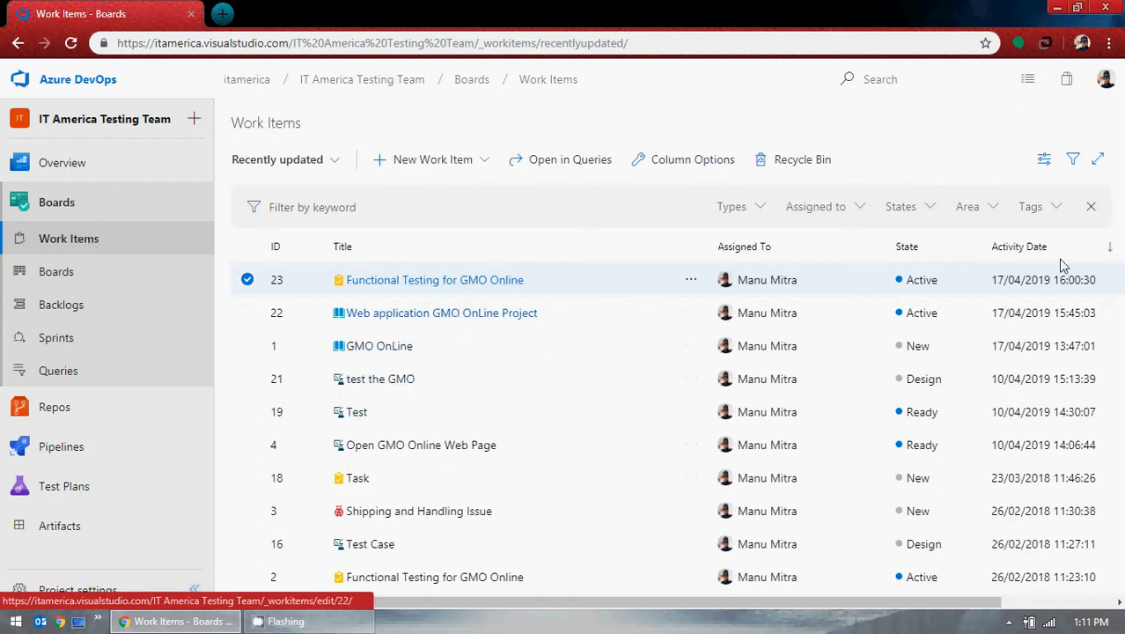
pyautogui.click(1091, 209)
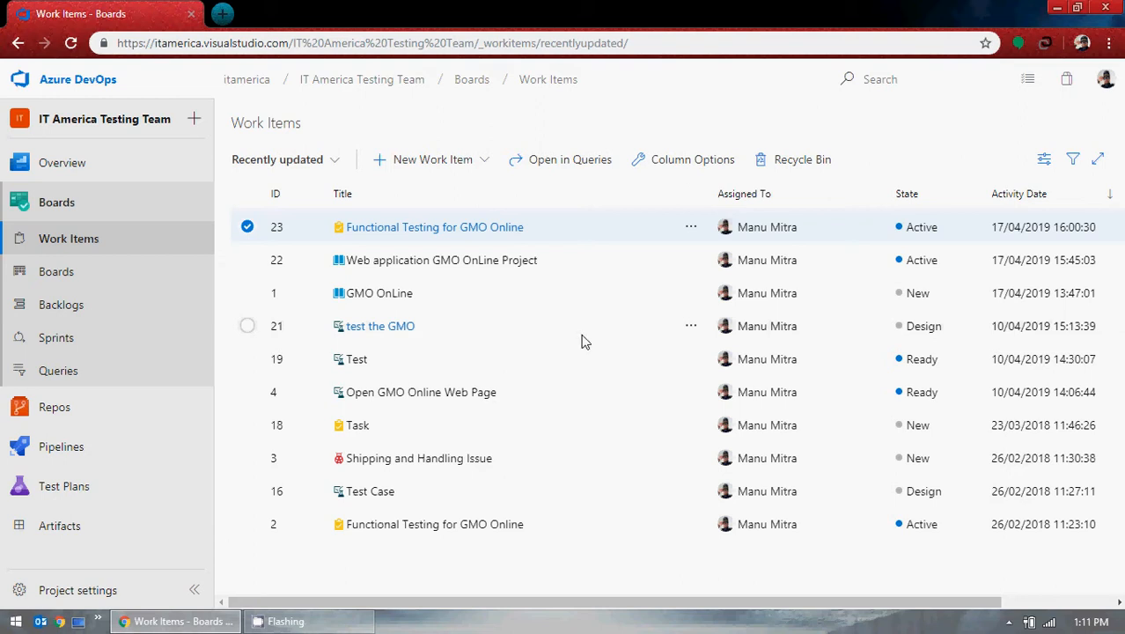
pyautogui.click(110, 280)
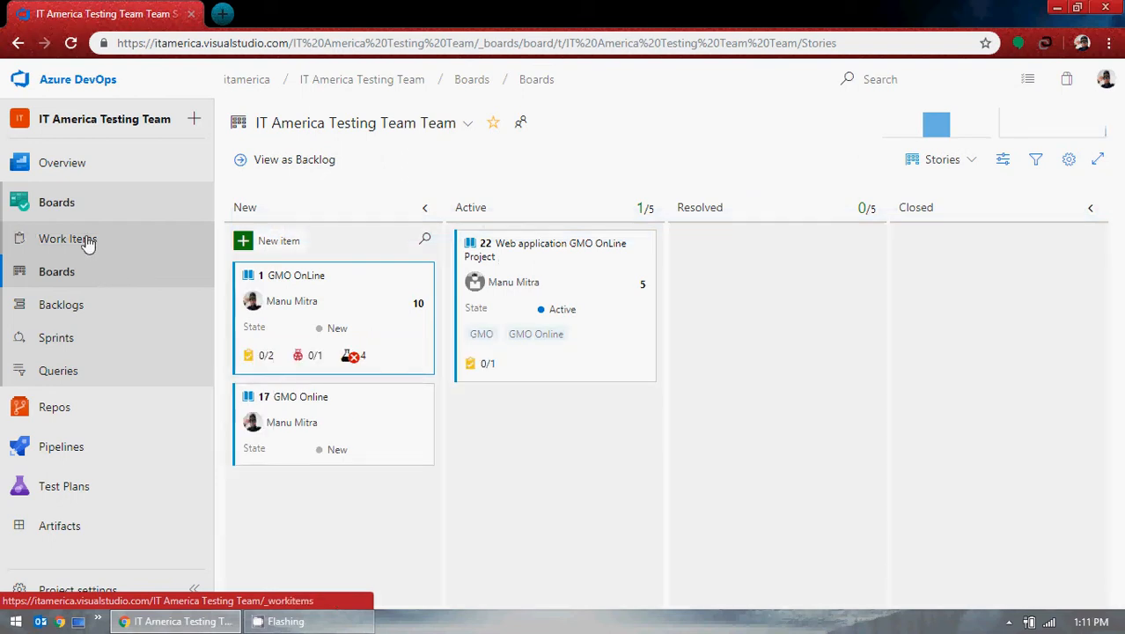
pyautogui.click(86, 242)
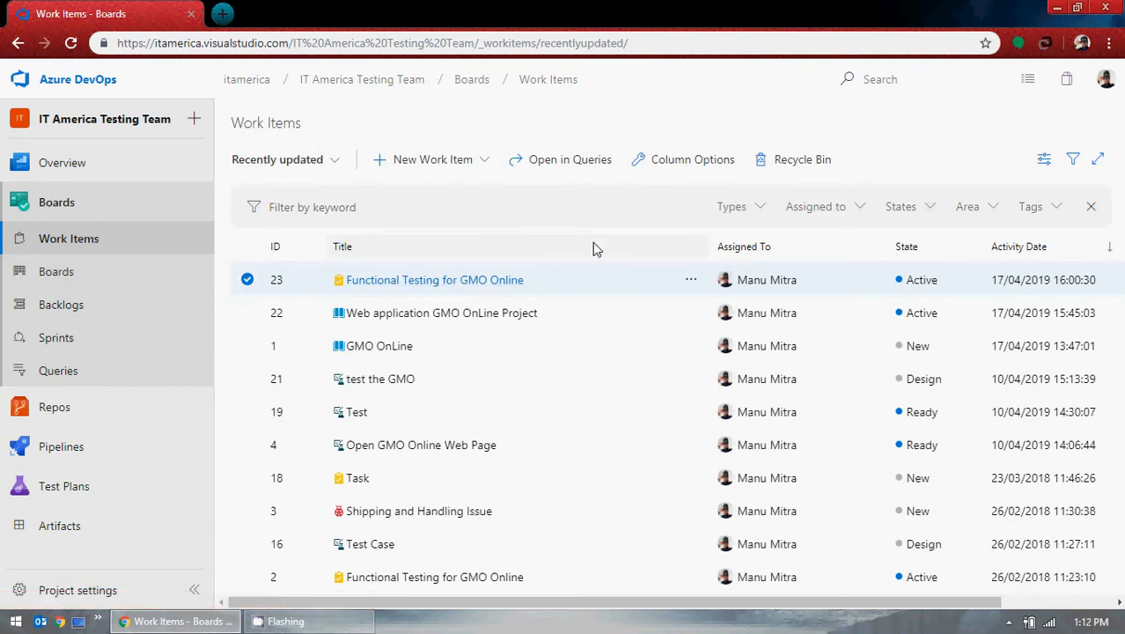
pyautogui.click(1091, 206)
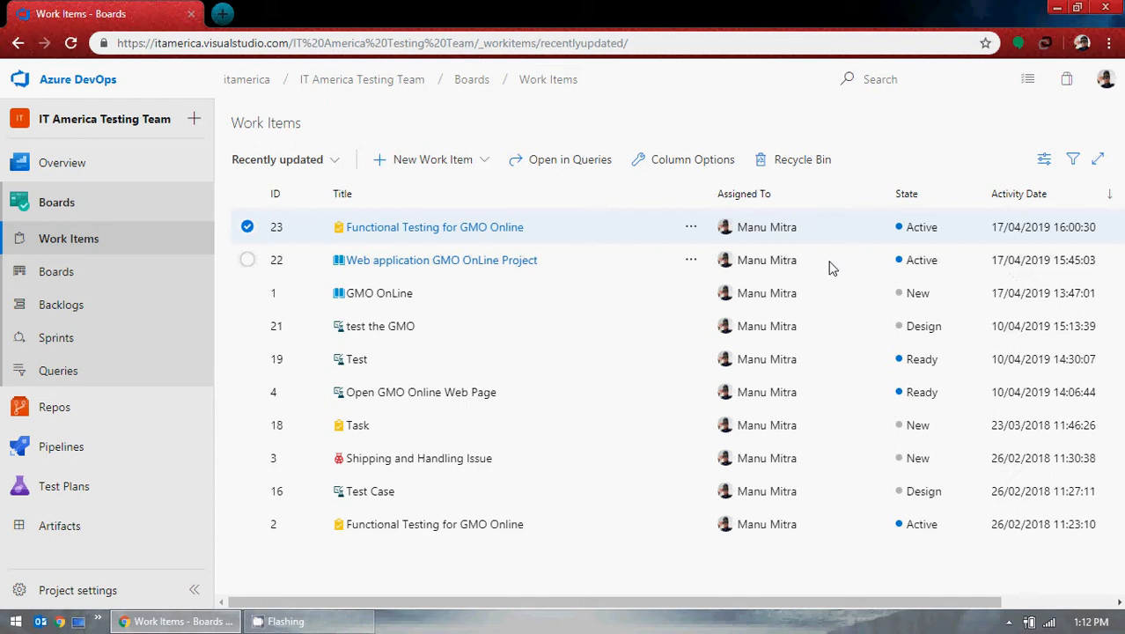
# Step: Create a new Test Case titled 'Functional Testing for GMO Online' and bring up Chrome
pyautogui.click(483, 167)
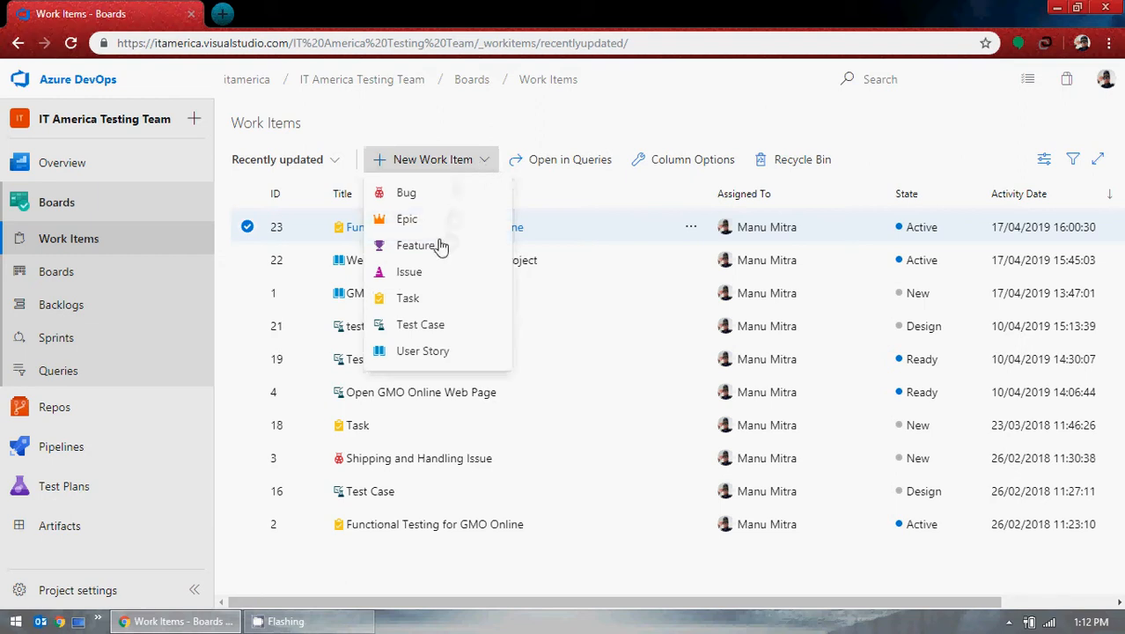
pyautogui.click(418, 330)
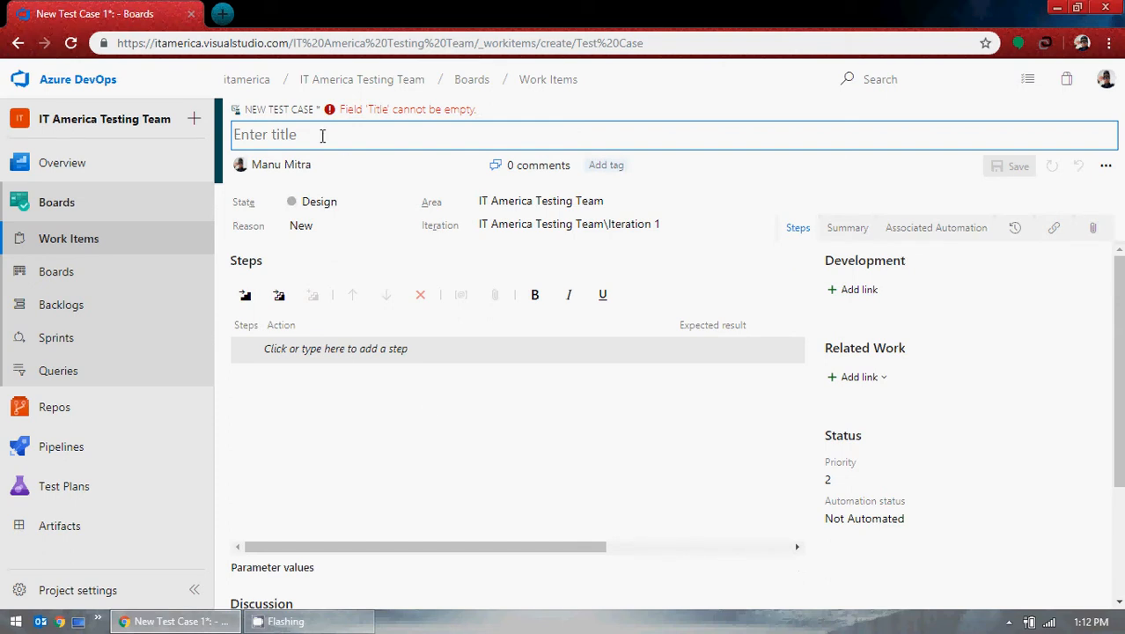
pyautogui.write('Functional T')
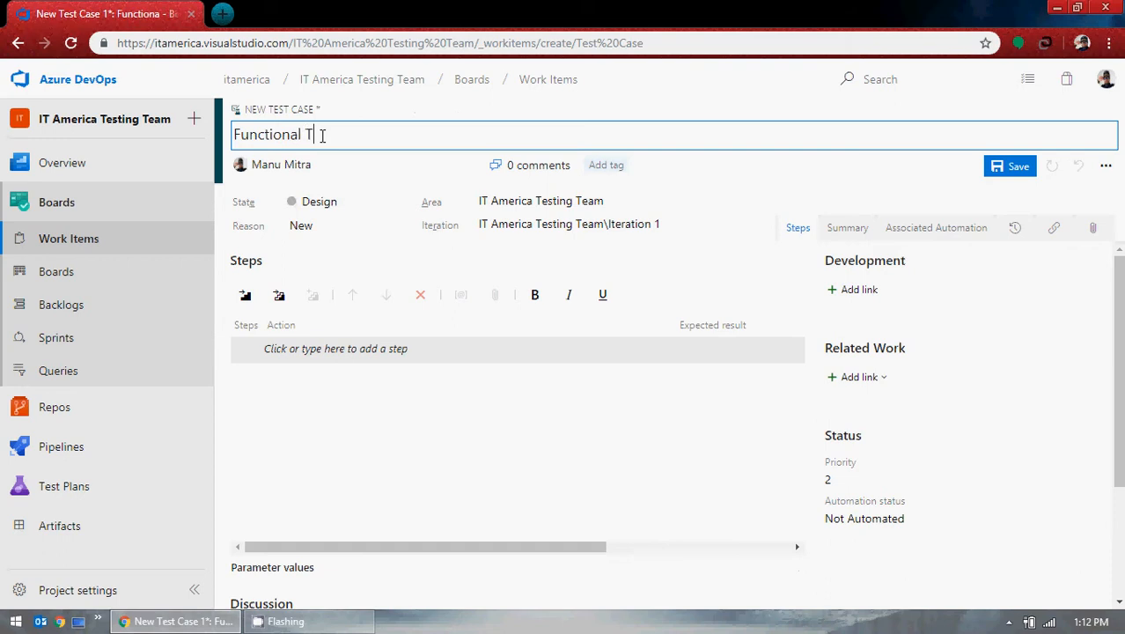
pyautogui.write('esting for GMO ONline')
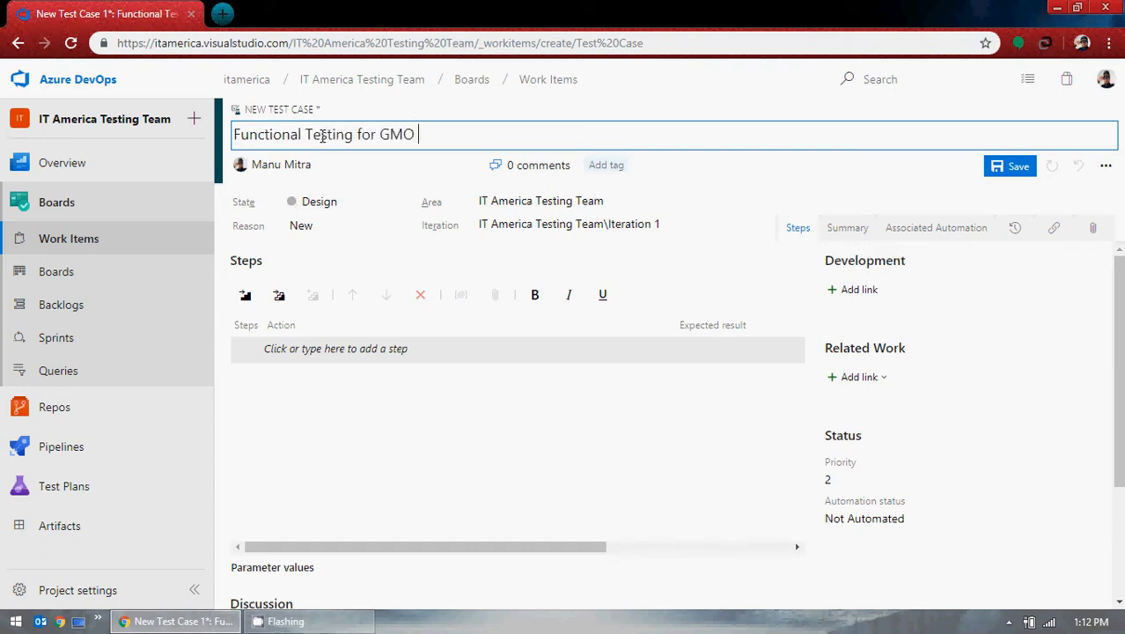
pyautogui.press('BackSpace')
pyautogui.press('BackSpace')
pyautogui.press('BackSpace')
pyautogui.press('BackSpace')
pyautogui.press('BackSpace')
pyautogui.write('nline')
pyautogui.click(60, 622)
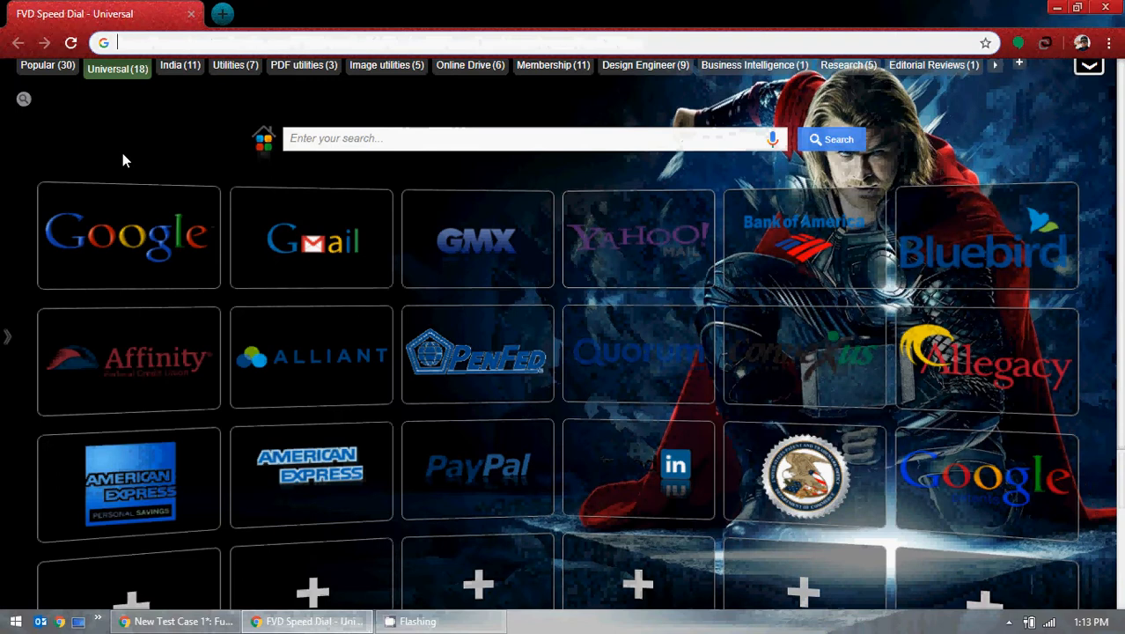
# Step: Load the GMO OnLine site (demo.borland.com/gmopost/) in Chrome, then return to the test case draft
pyautogui.write('g')
pyautogui.press('BackSpace')
pyautogui.press('BackSpace')
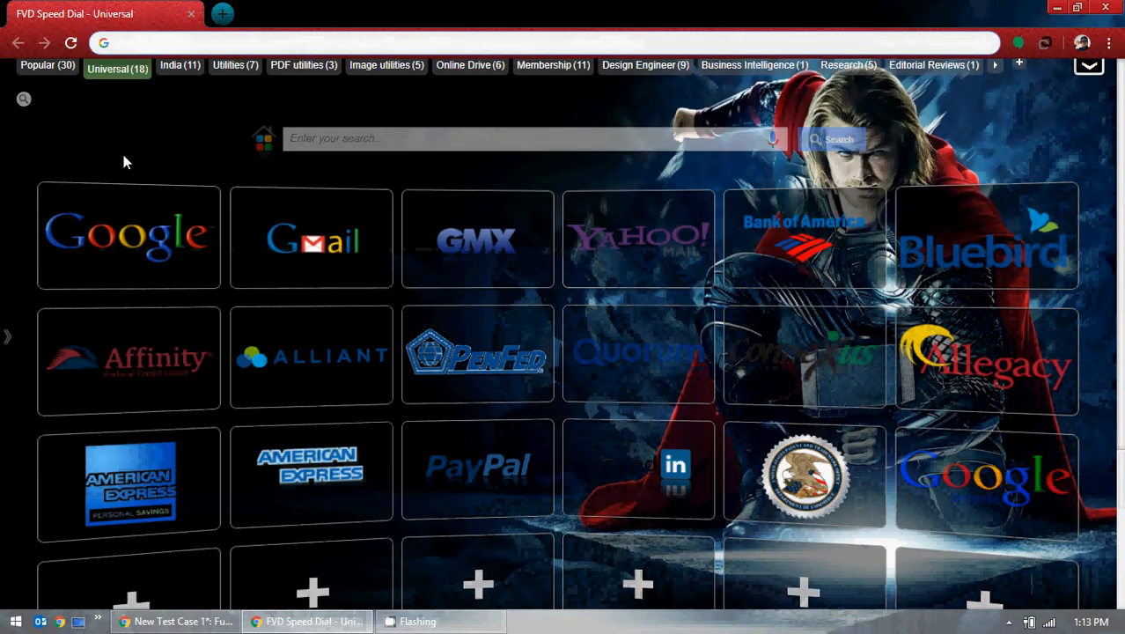
pyautogui.write('demo.borland.com/gmopost/')
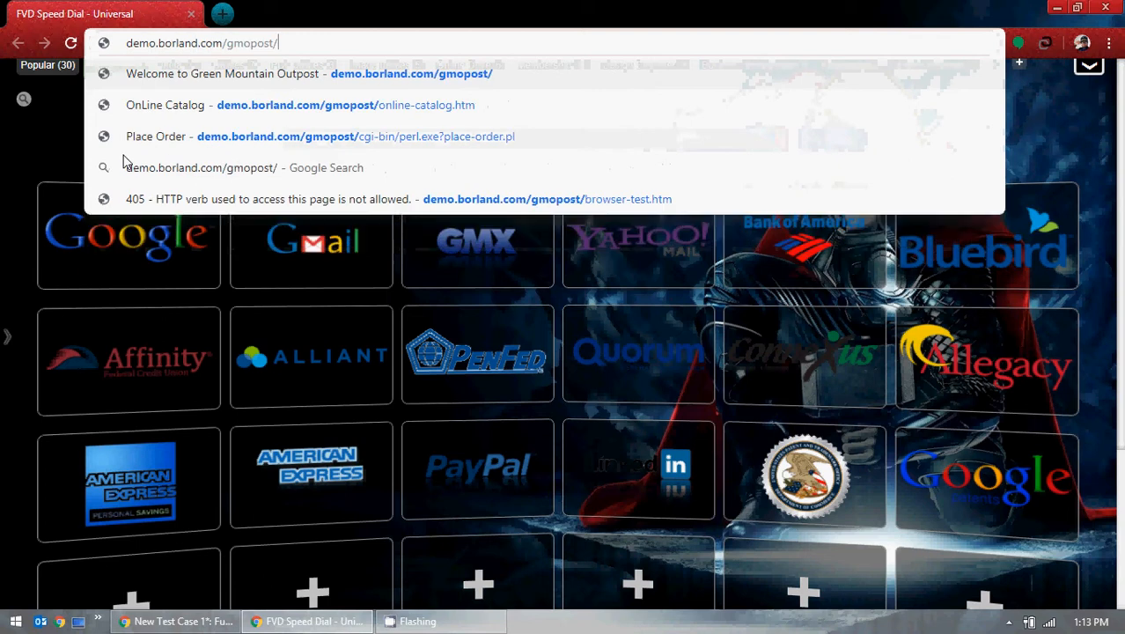
pyautogui.press('Return')
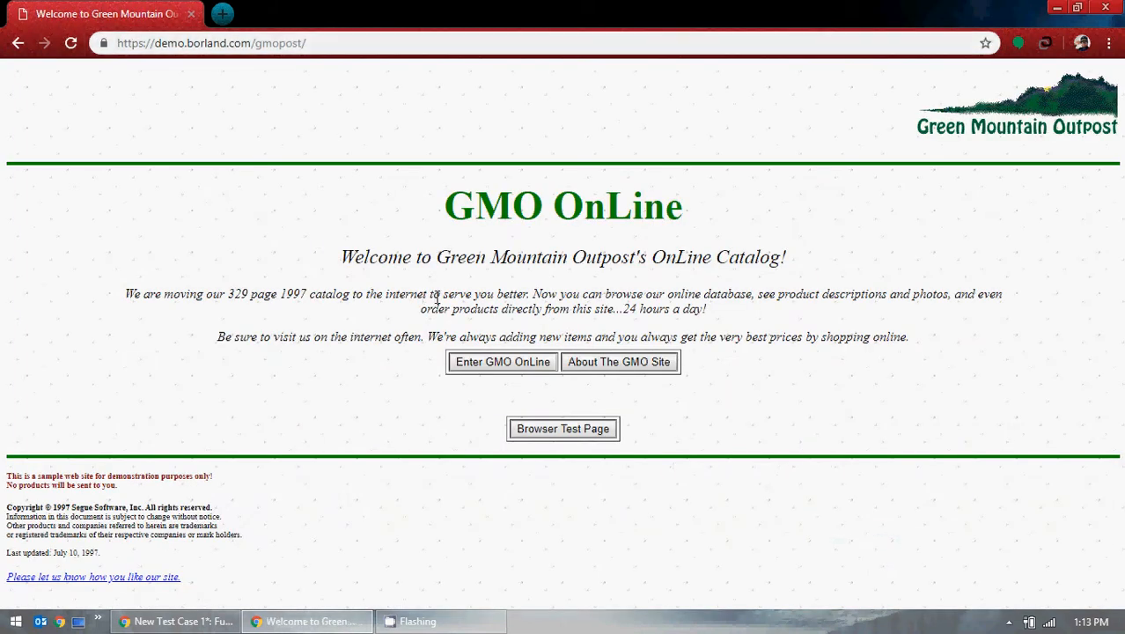
pyautogui.click(180, 621)
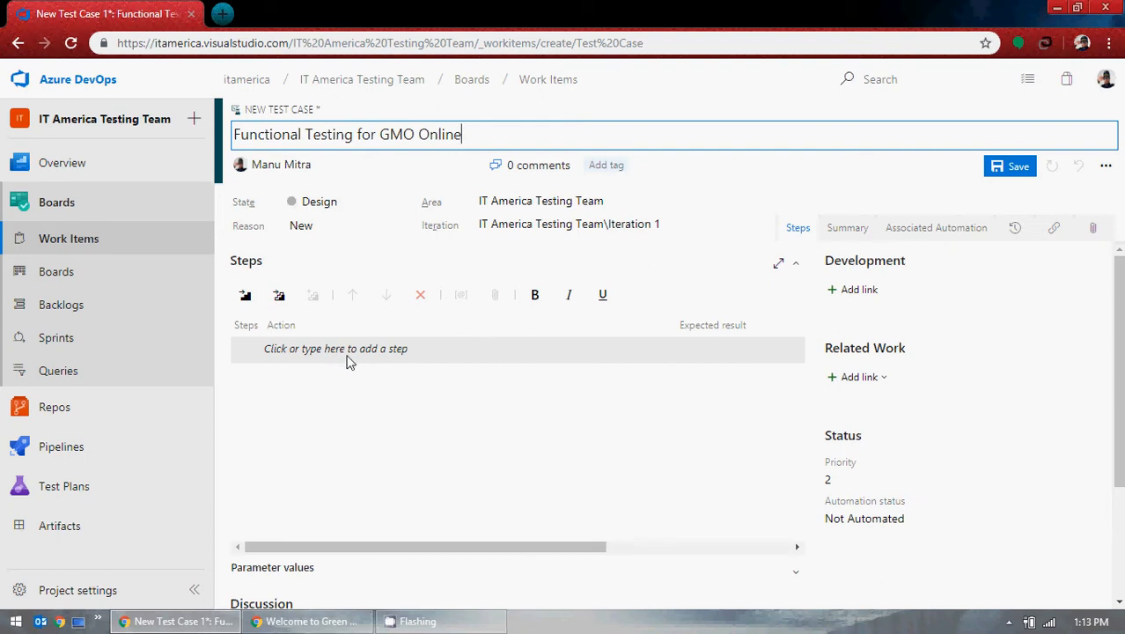
# Step: Glance at the GMO OnLine home page, then insert an empty step 1 in the test case
pyautogui.click(313, 623)
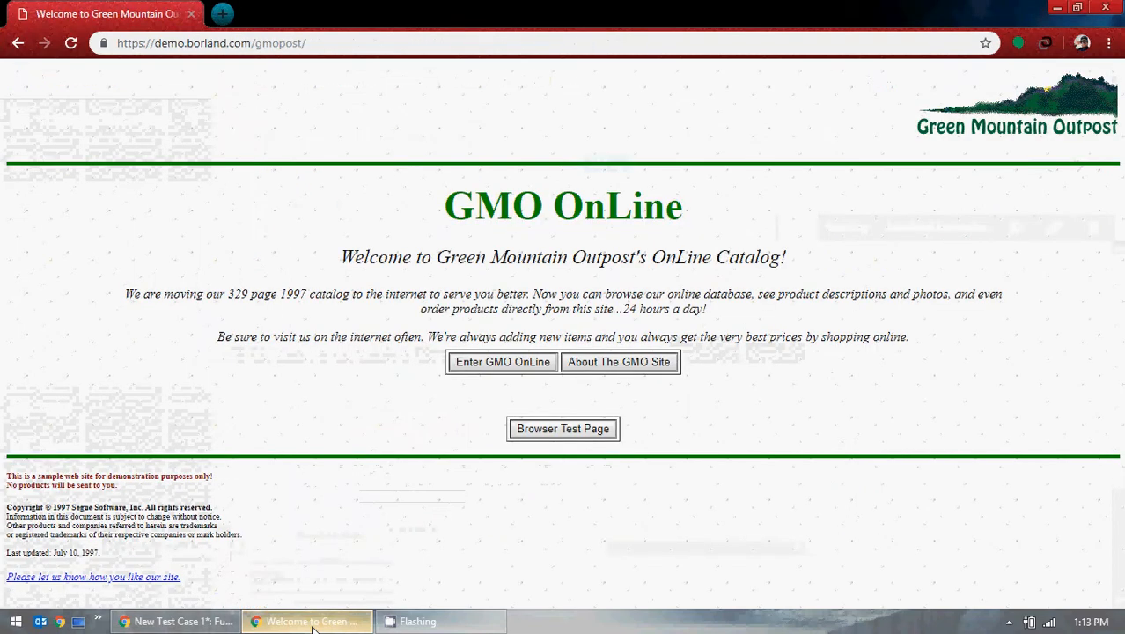
pyautogui.click(312, 623)
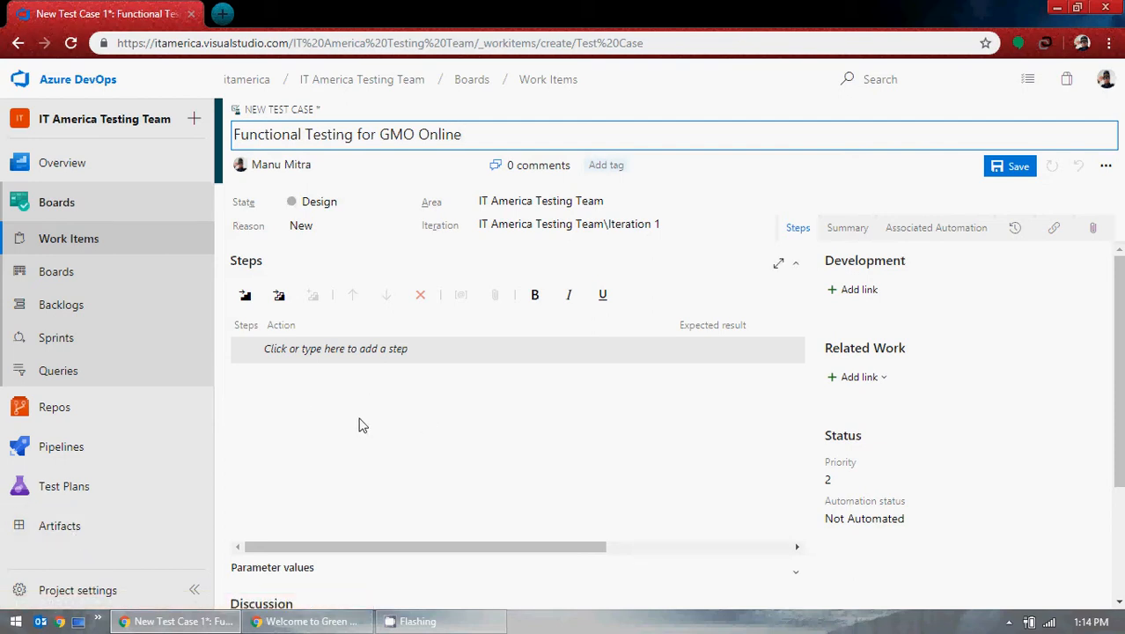
pyautogui.click(308, 621)
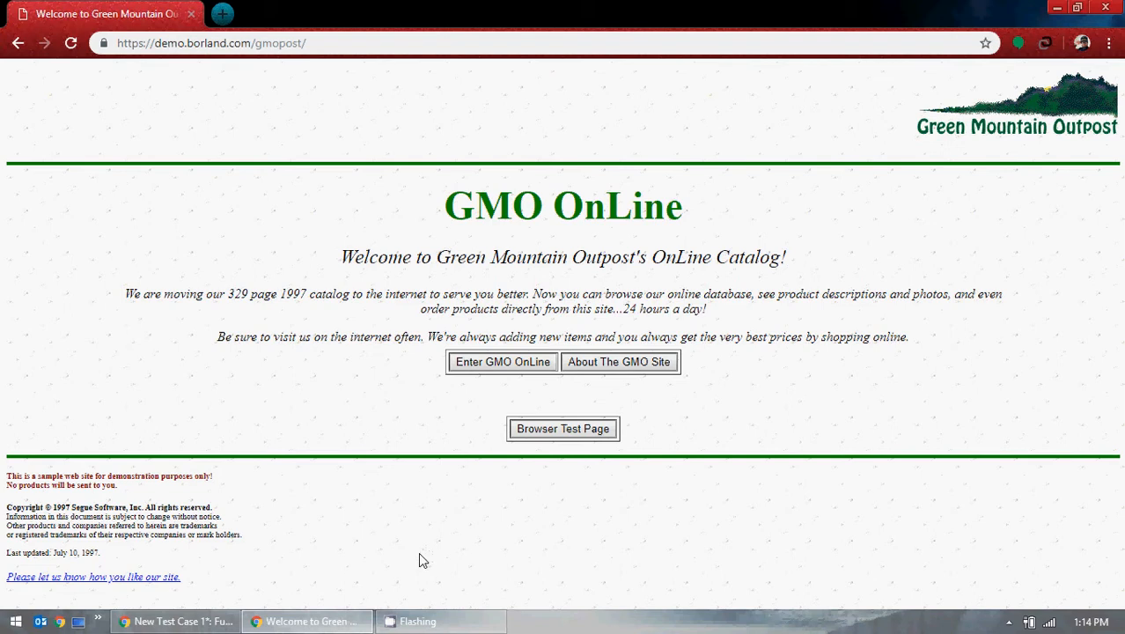
pyautogui.click(328, 619)
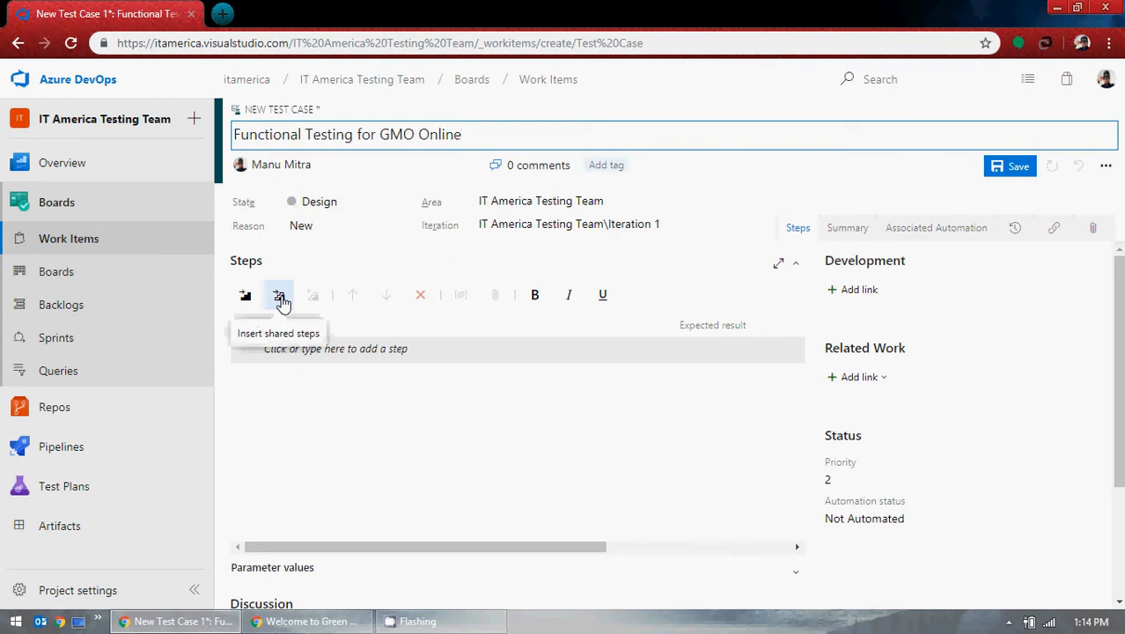
pyautogui.click(246, 295)
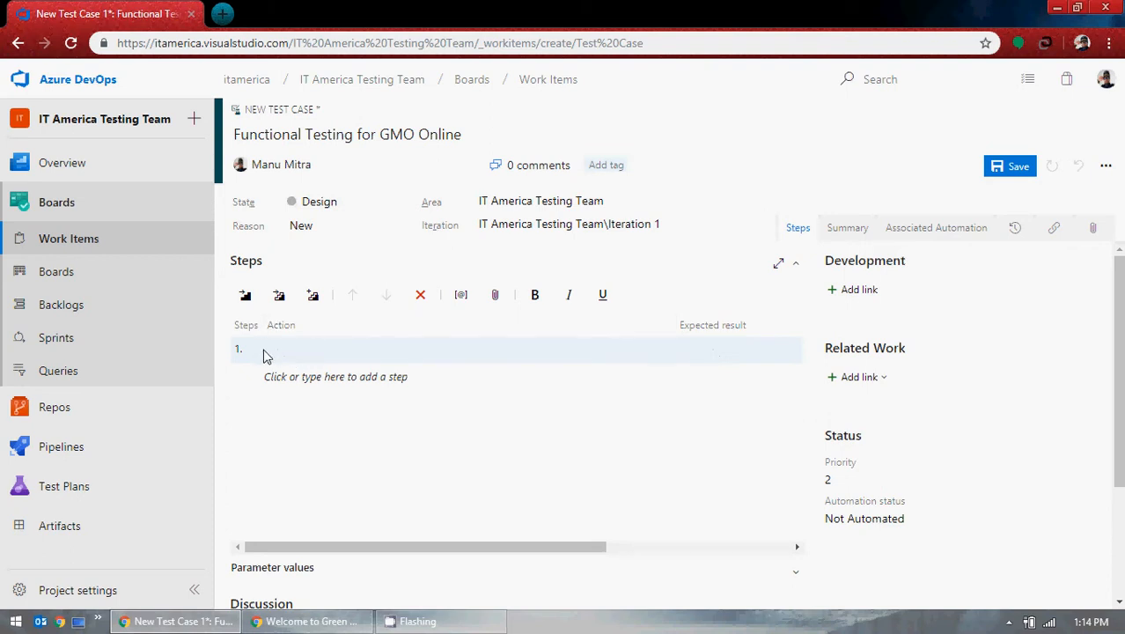
# Step: Append ' for Chrome Browser' to the title and begin step 1: 'Enter the url for GMO Online'
pyautogui.write('Enter')
pyautogui.click(482, 134)
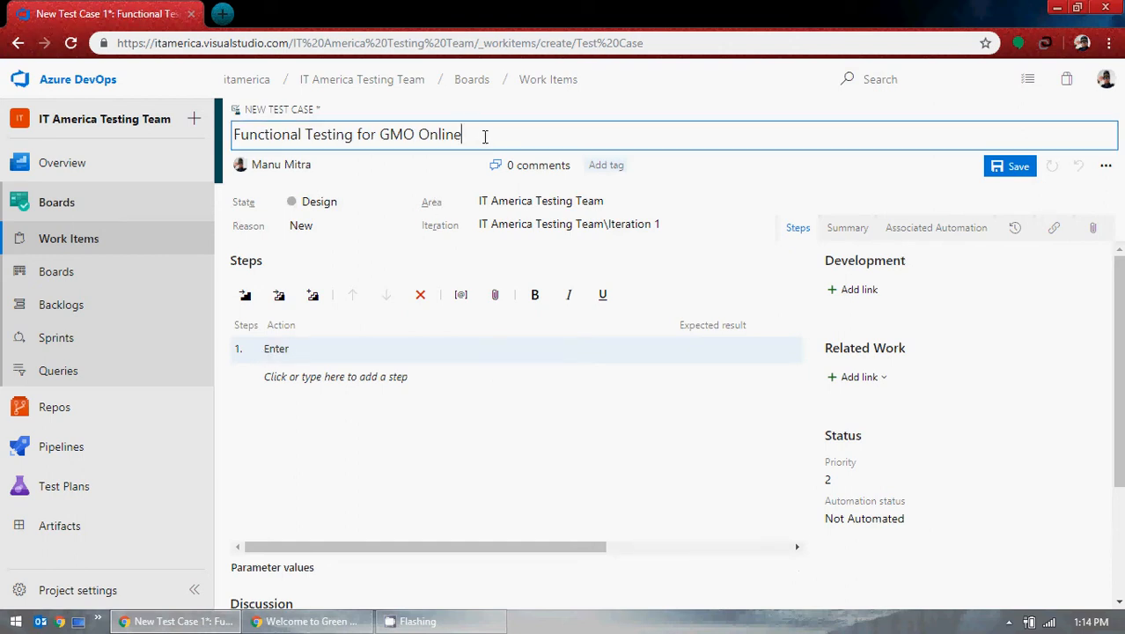
pyautogui.write('for Chrome Browse')
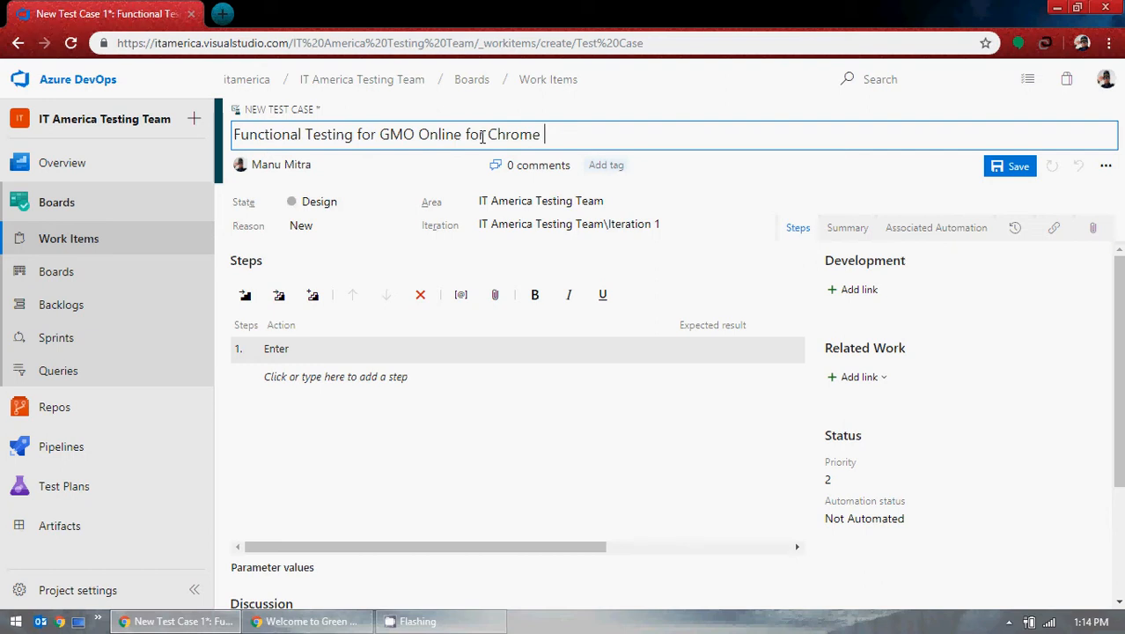
pyautogui.write('r')
pyautogui.click(316, 356)
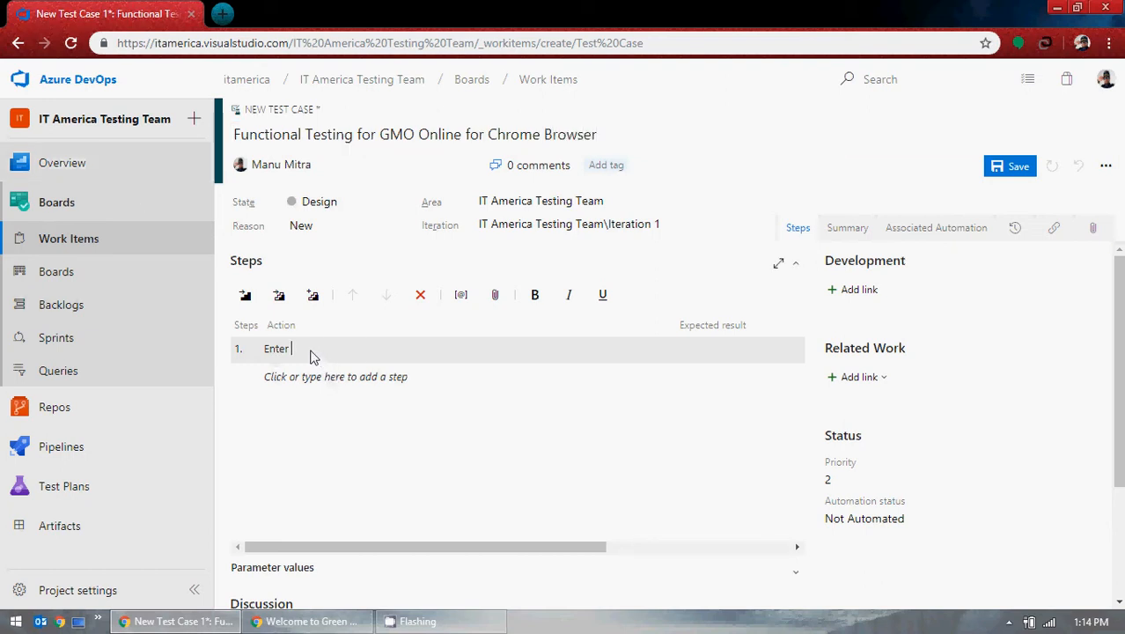
pyautogui.write('the url for ')
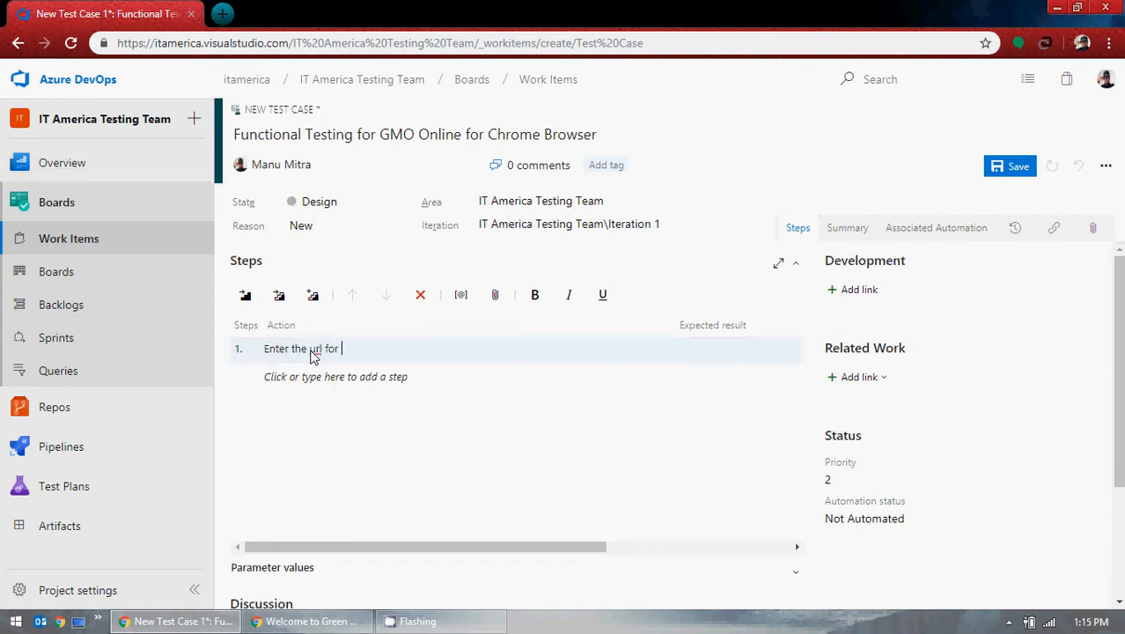
pyautogui.write('GMO Online')
# Step: Paste the copied GMO Online URL into step 1 and finish it with 'in the Chrome browser and press Enter'
pyautogui.click(308, 621)
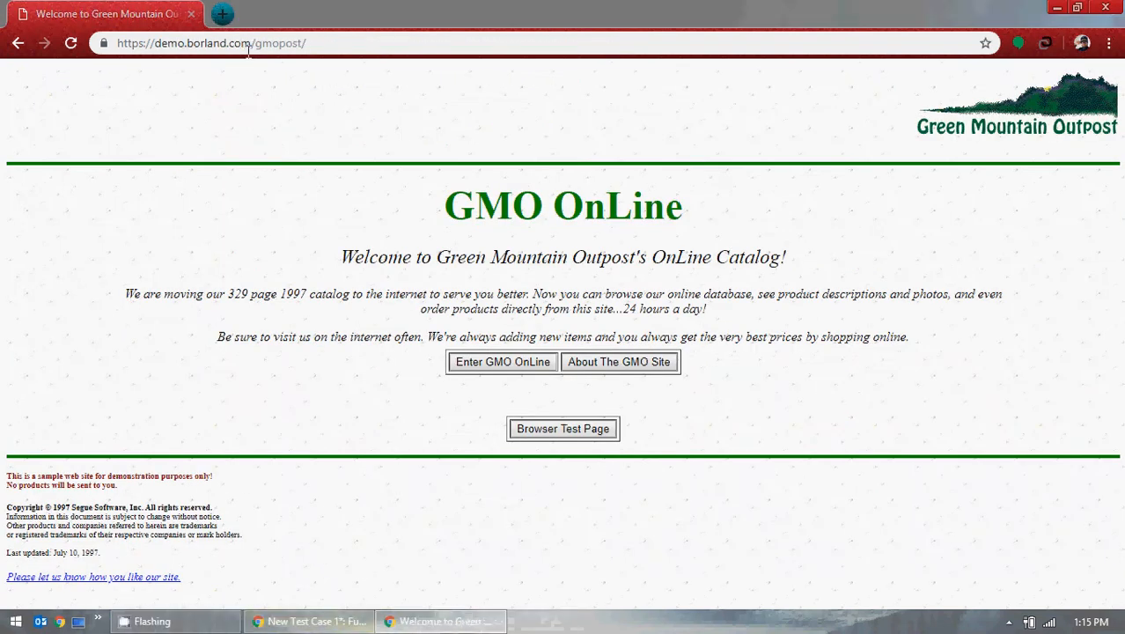
pyautogui.click(249, 48)
pyautogui.hotkey('ctrl', 'c')
pyautogui.hotkey('alt', 'Tab')
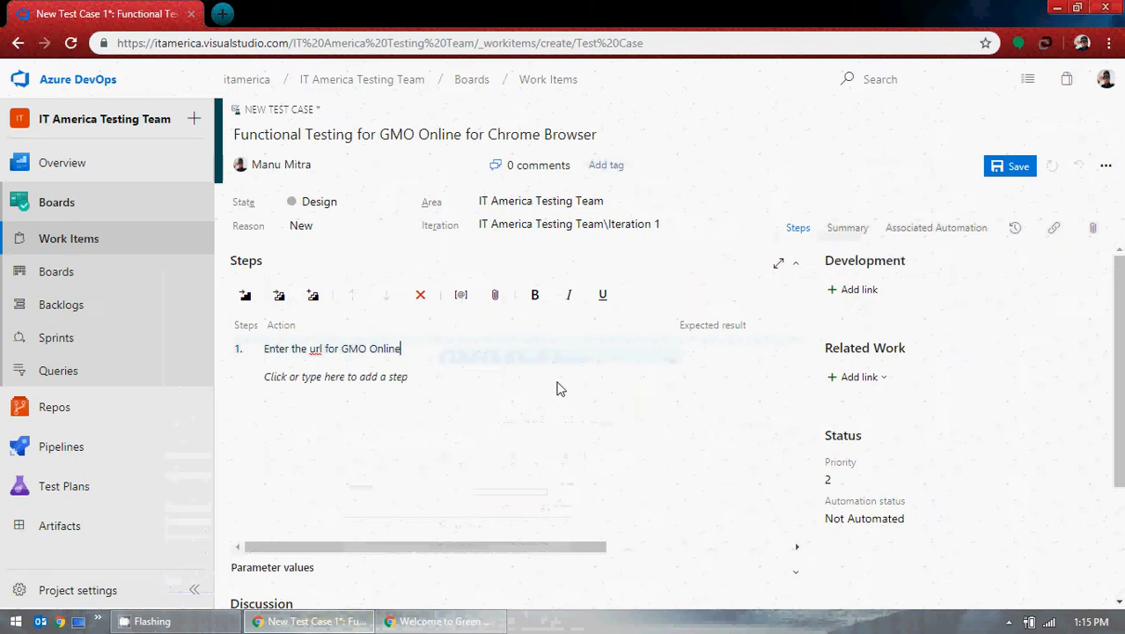
pyautogui.write('()')
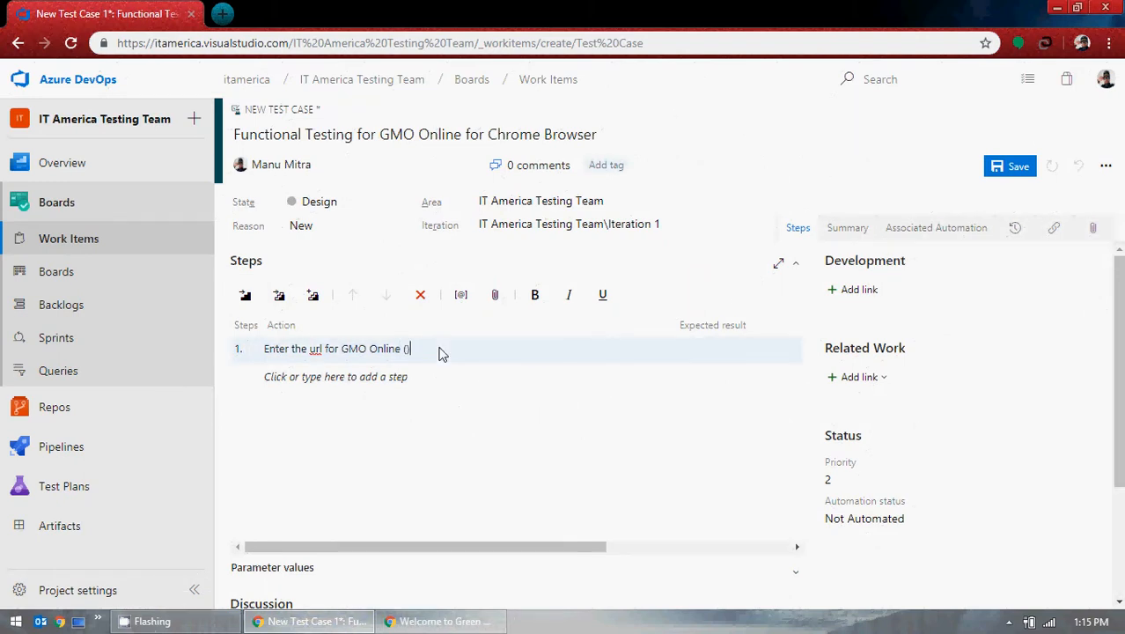
pyautogui.hotkey('ctrl', 'v')
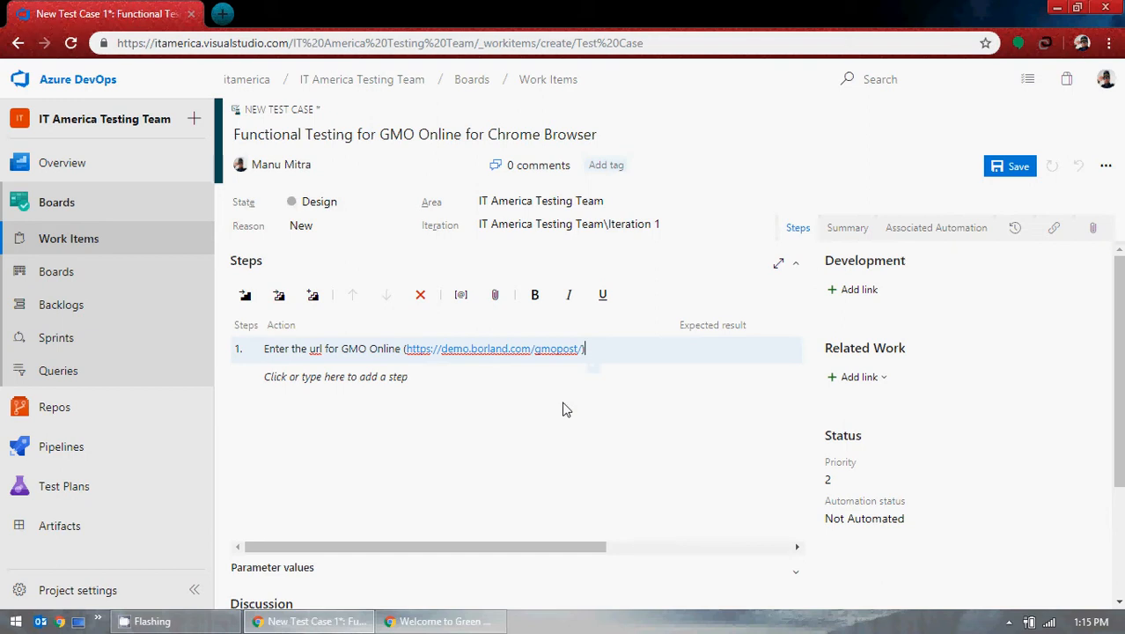
pyautogui.write('int he')
pyautogui.press('BackSpace')
pyautogui.press('BackSpace')
pyautogui.press('BackSpace')
pyautogui.press('BackSpace')
pyautogui.press('BackSpace')
pyautogui.write('the Chrome Br')
pyautogui.write('owser')
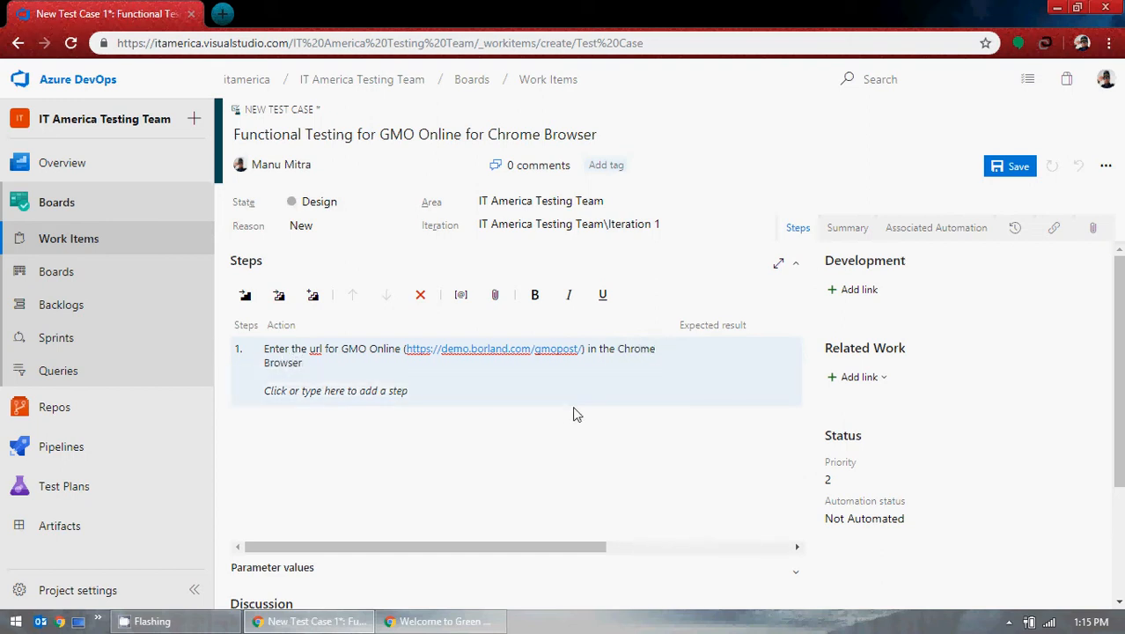
pyautogui.write(' and ')
pyautogui.write('cl')
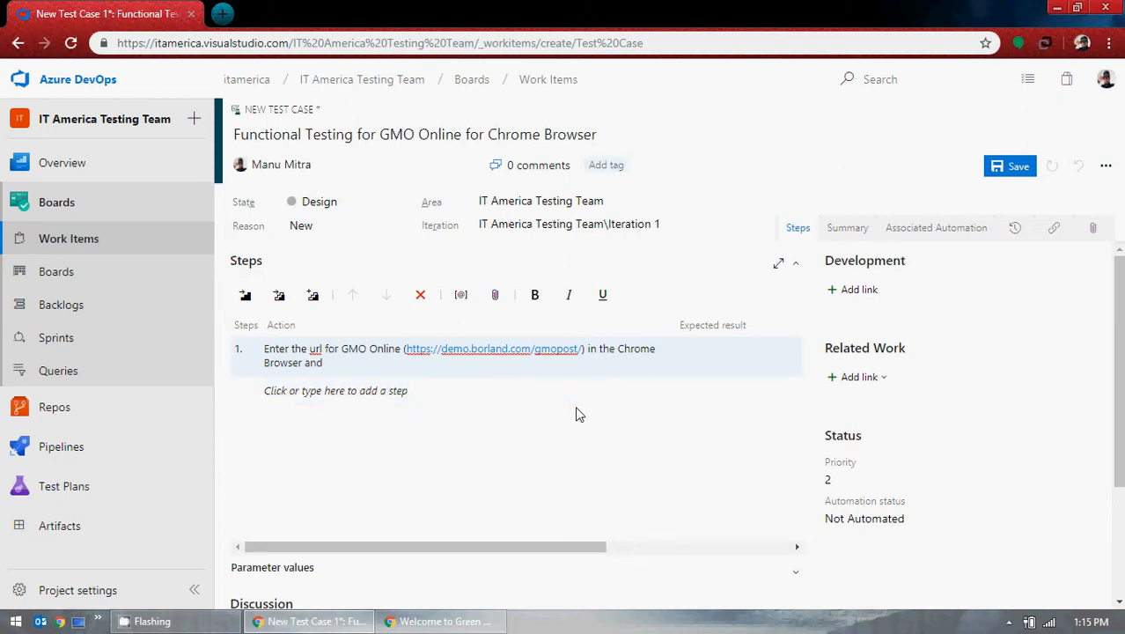
pyautogui.write('press "Enter')
# Step: Reopen the GMO Online page in a fresh Chrome tab by pasting its address
pyautogui.click(440, 621)
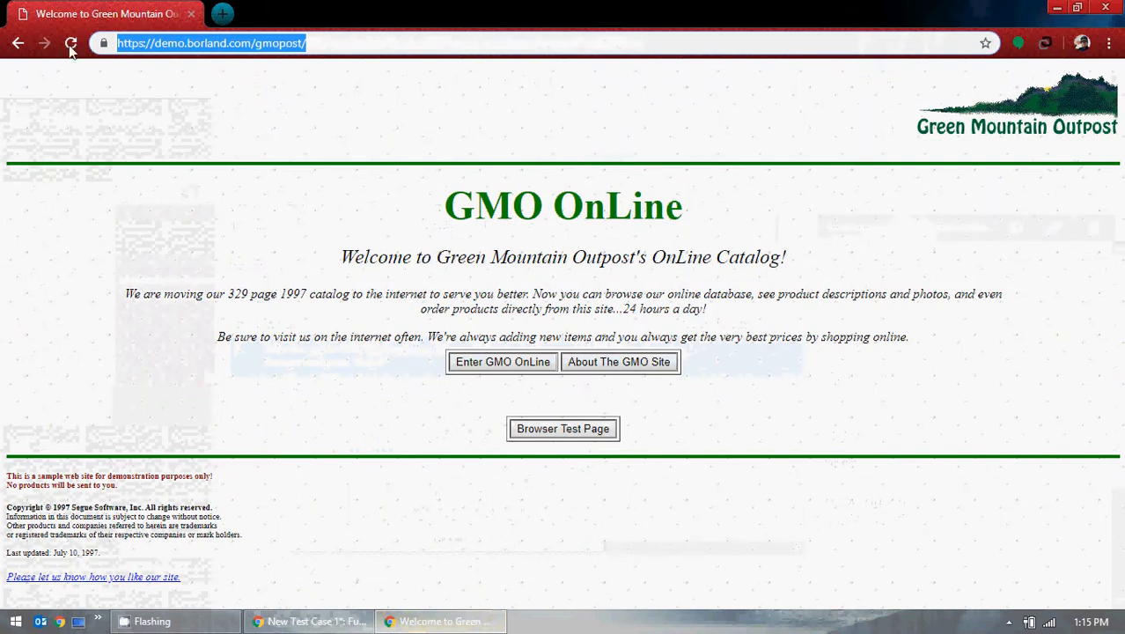
pyautogui.click(1059, 7)
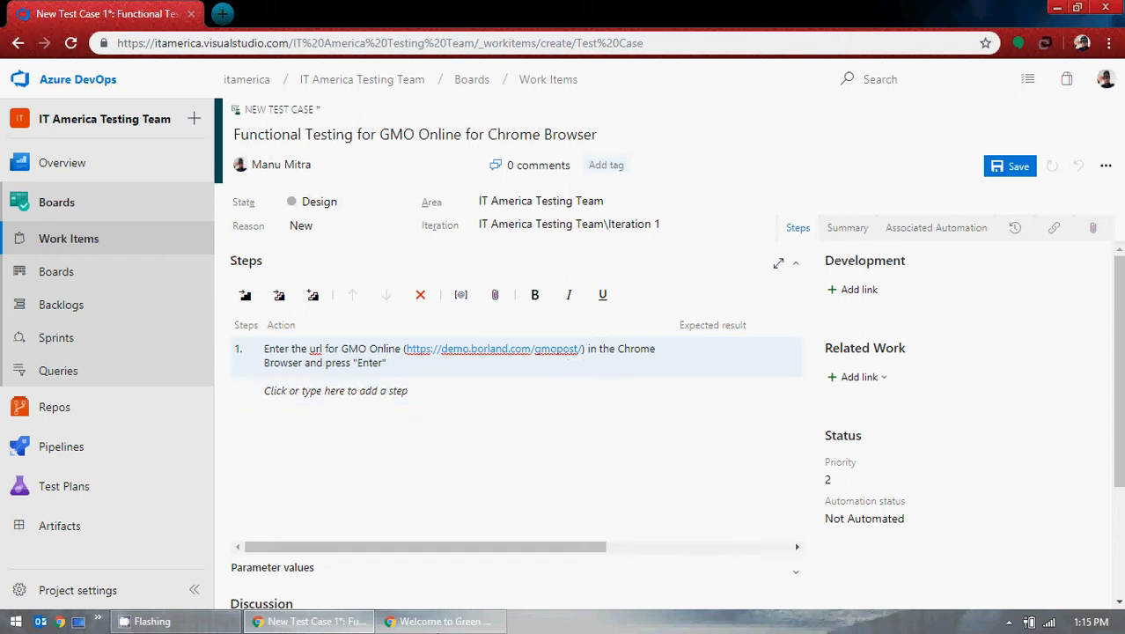
pyautogui.click(418, 621)
pyautogui.click(324, 43)
pyautogui.moveTo(345, 43); pyautogui.dragTo(2, 44)
pyautogui.hotkey('ctrl', 'c')
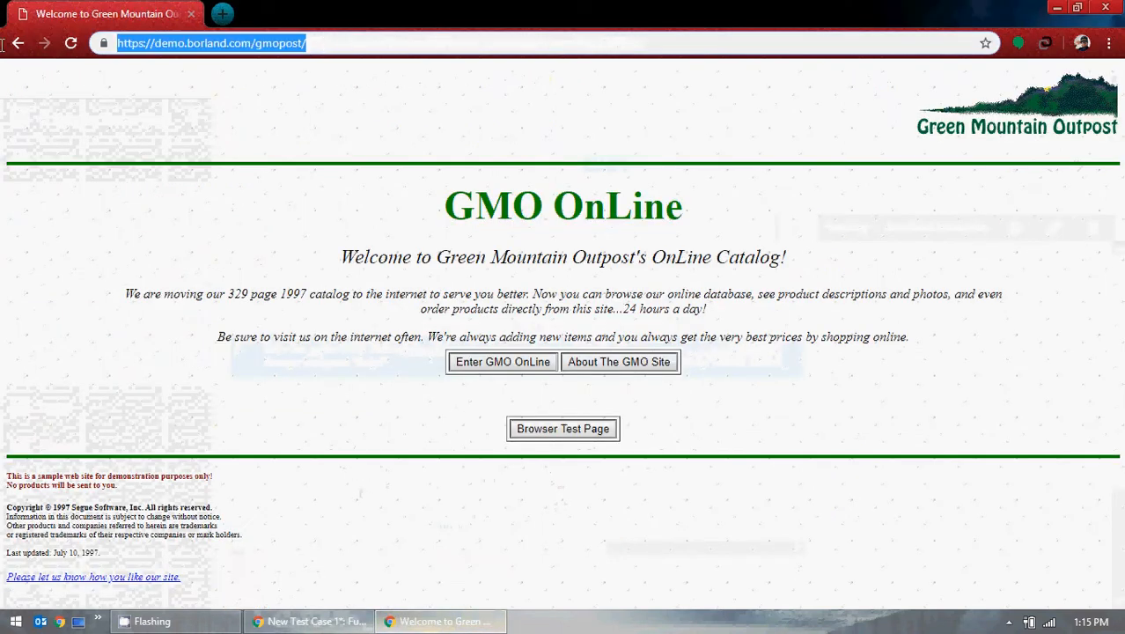
pyautogui.click(218, 15)
pyautogui.click(191, 14)
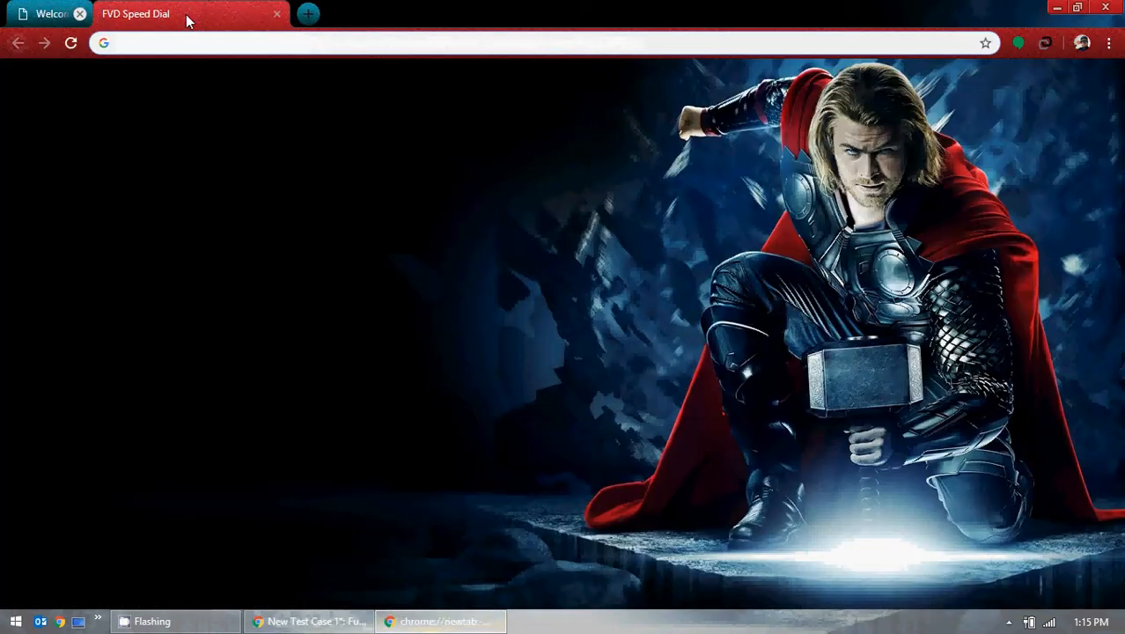
pyautogui.hotkey('ctrl', 'v')
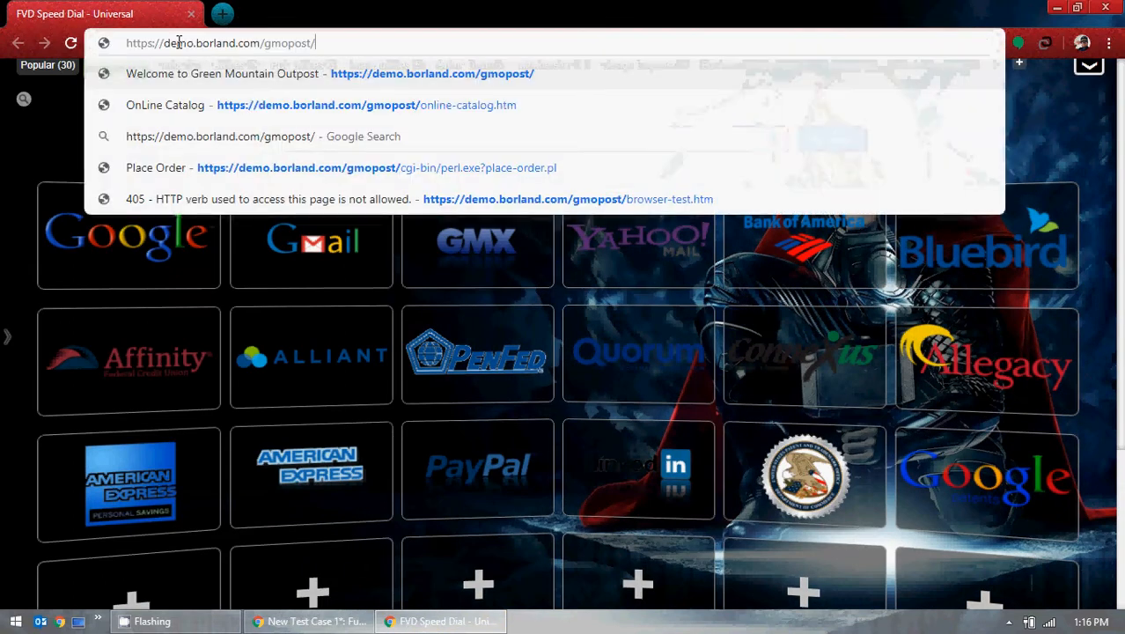
pyautogui.press('Return')
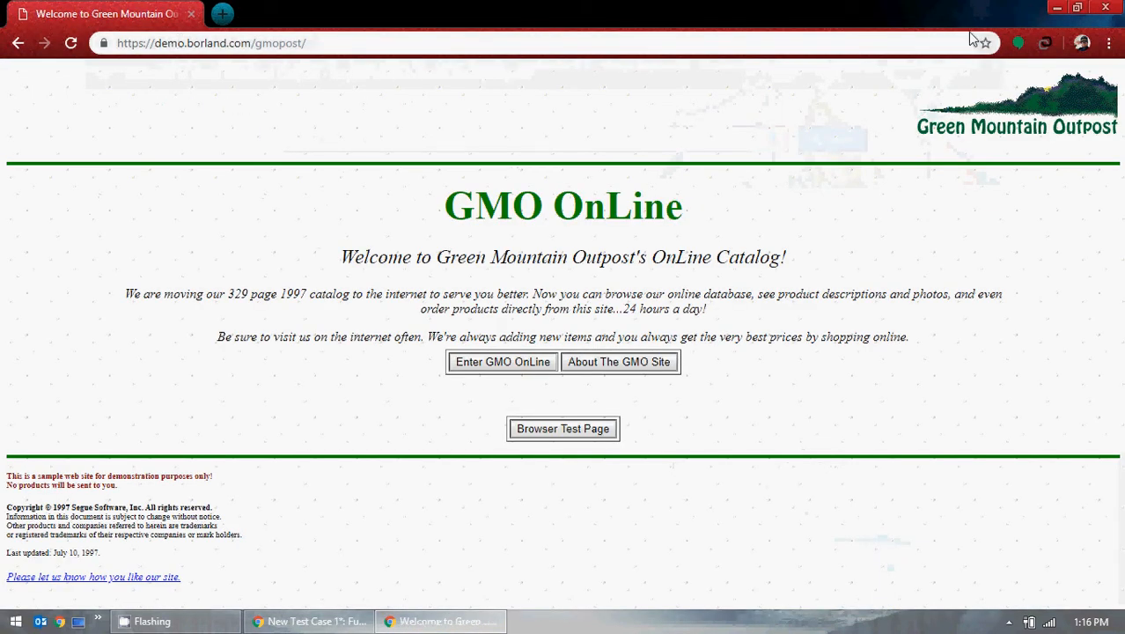
# Step: Enter step 1's expected result 'Home Page of GMO Online should be displayed.' and check the expanded steps grid
pyautogui.click(1056, 7)
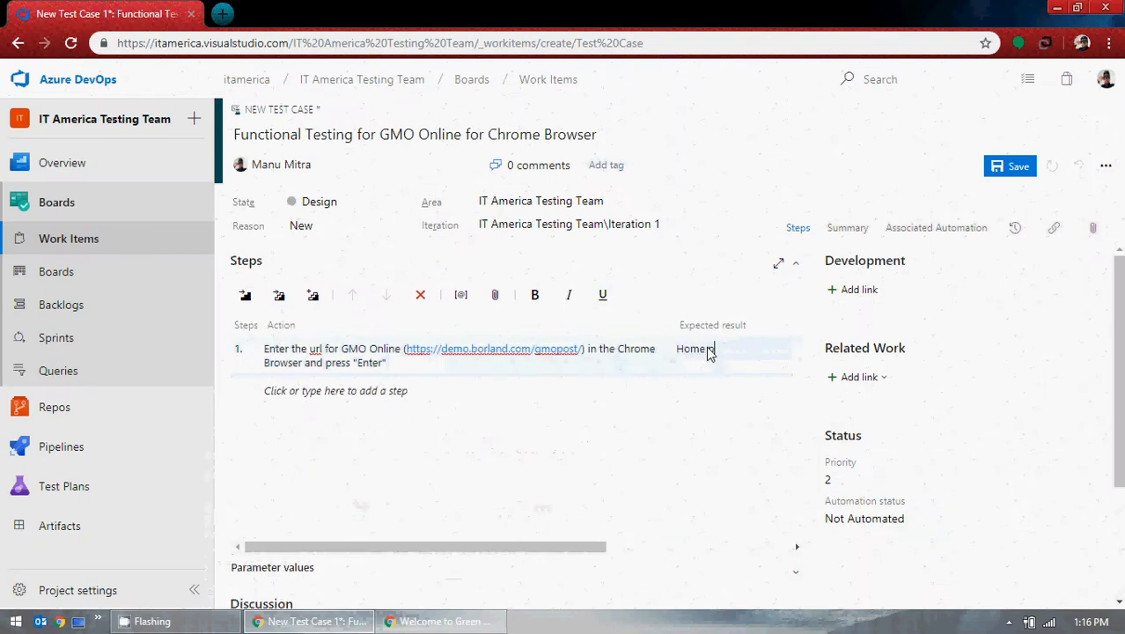
pyautogui.write('Page of')
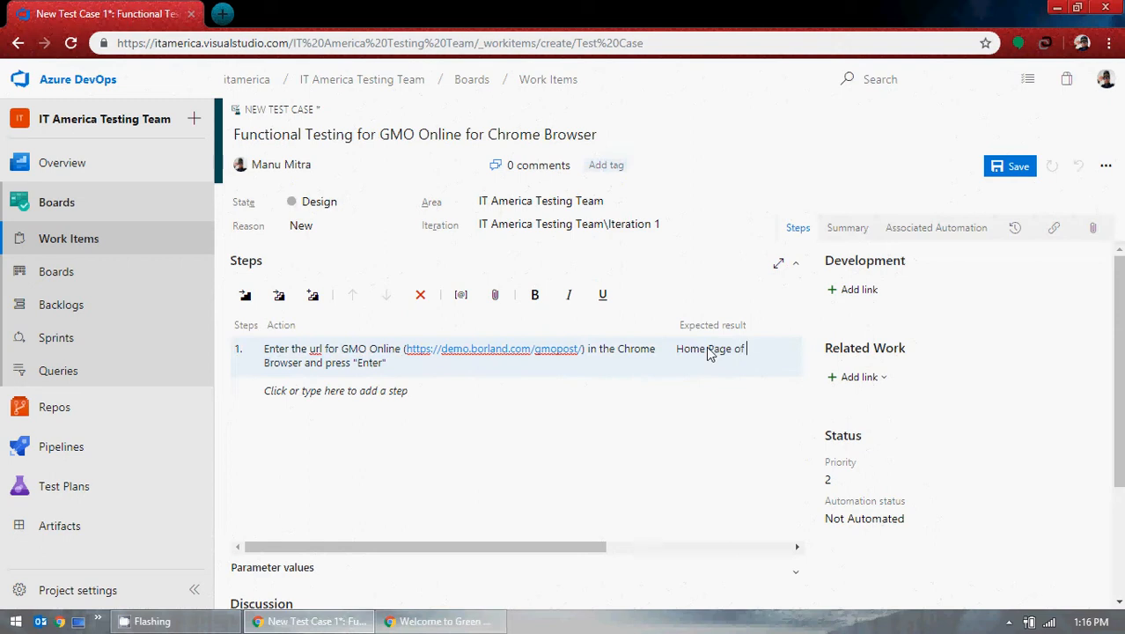
pyautogui.write(' GMO Online ')
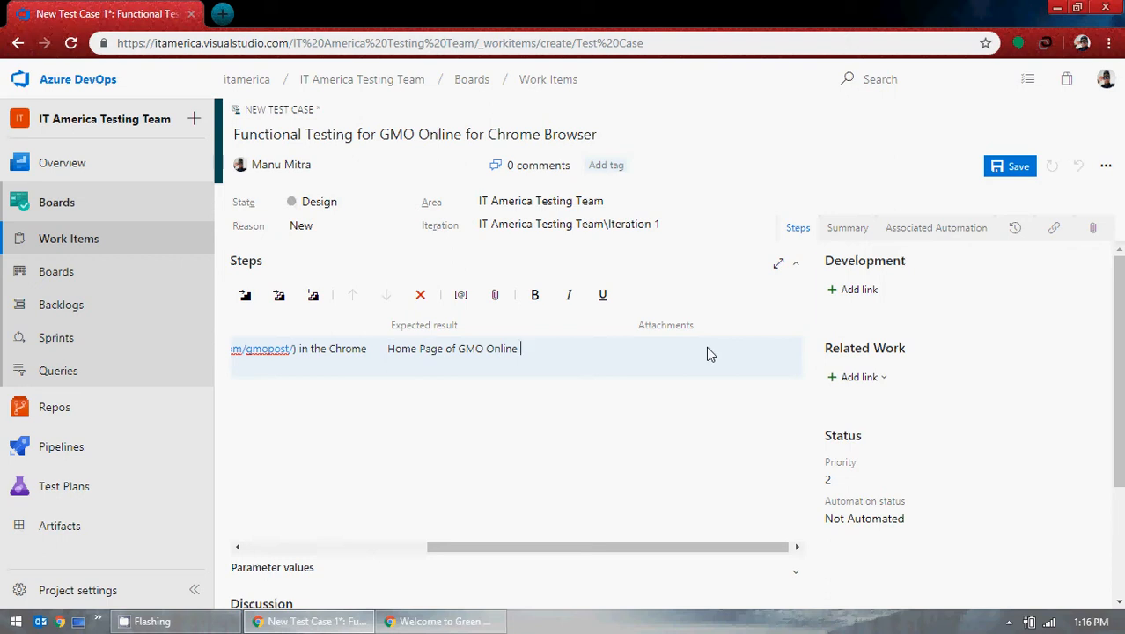
pyautogui.write('should be displayed.')
pyautogui.moveTo(577, 546); pyautogui.dragTo(321, 541)
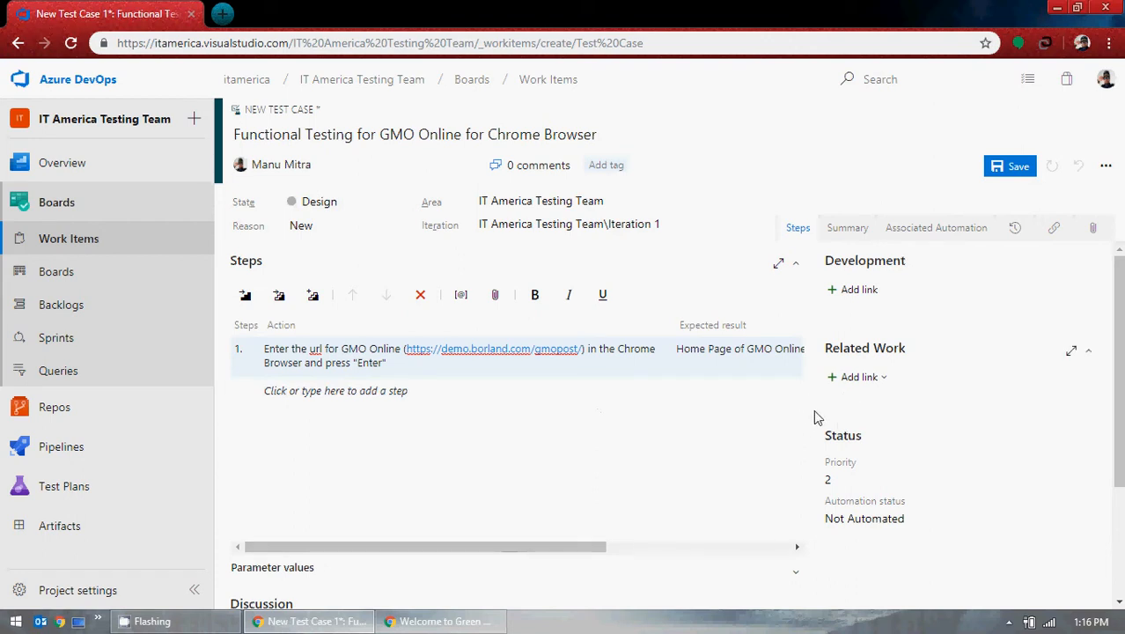
pyautogui.click(779, 265)
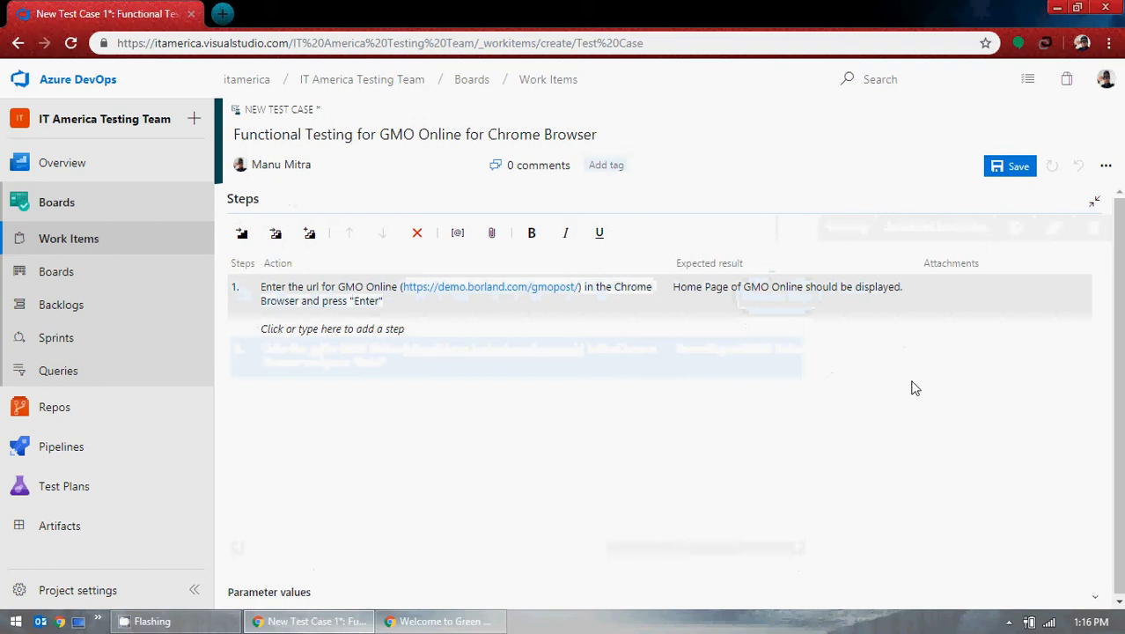
pyautogui.click(1093, 204)
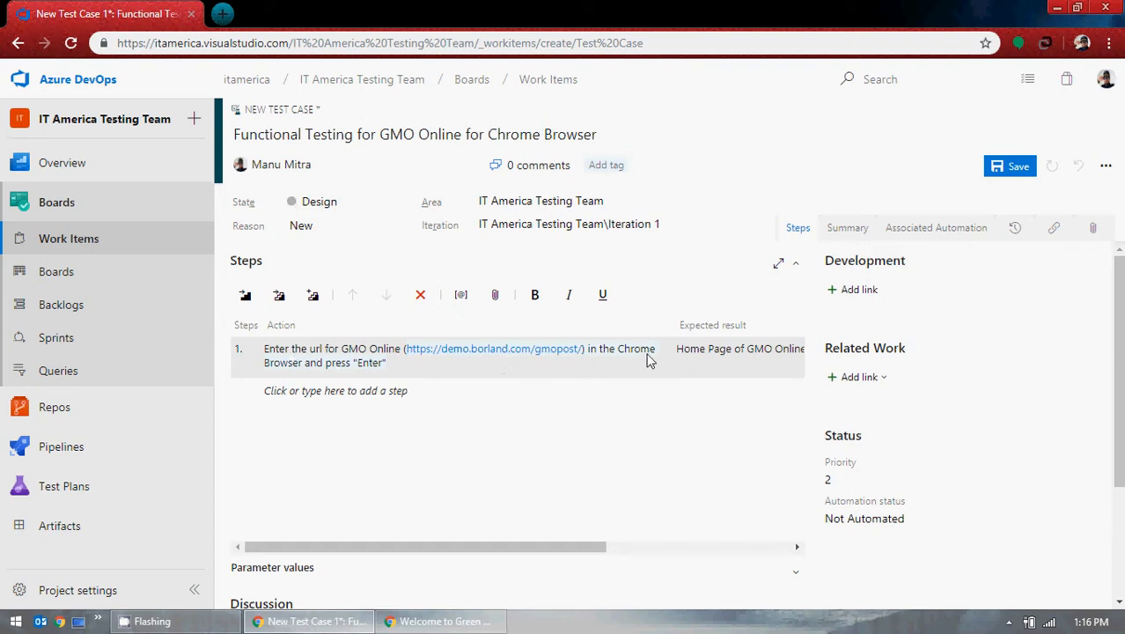
pyautogui.moveTo(642, 553); pyautogui.dragTo(495, 554)
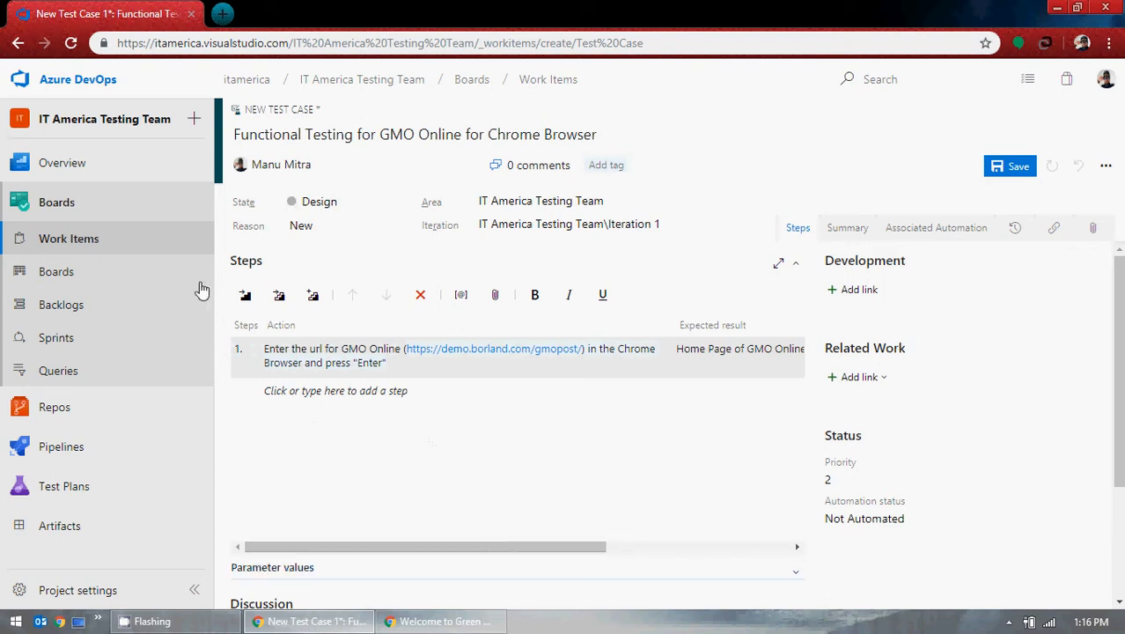
# Step: Start step 2's action as 'Click on the Button "Enter GMO Online"', checking the page's label
pyautogui.click(300, 396)
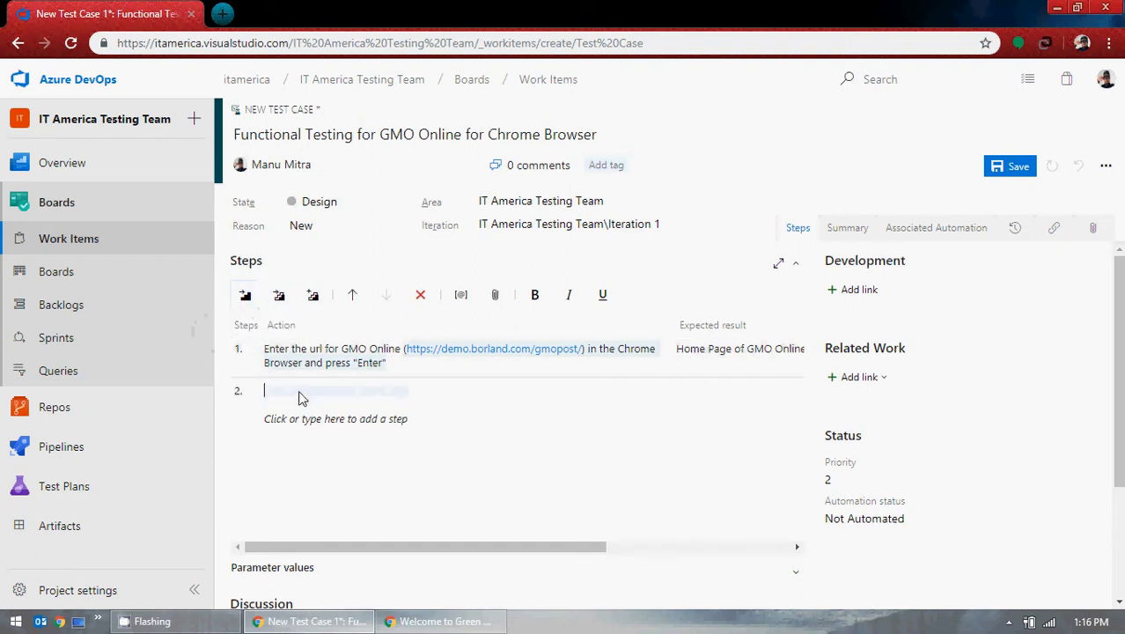
pyautogui.click(468, 622)
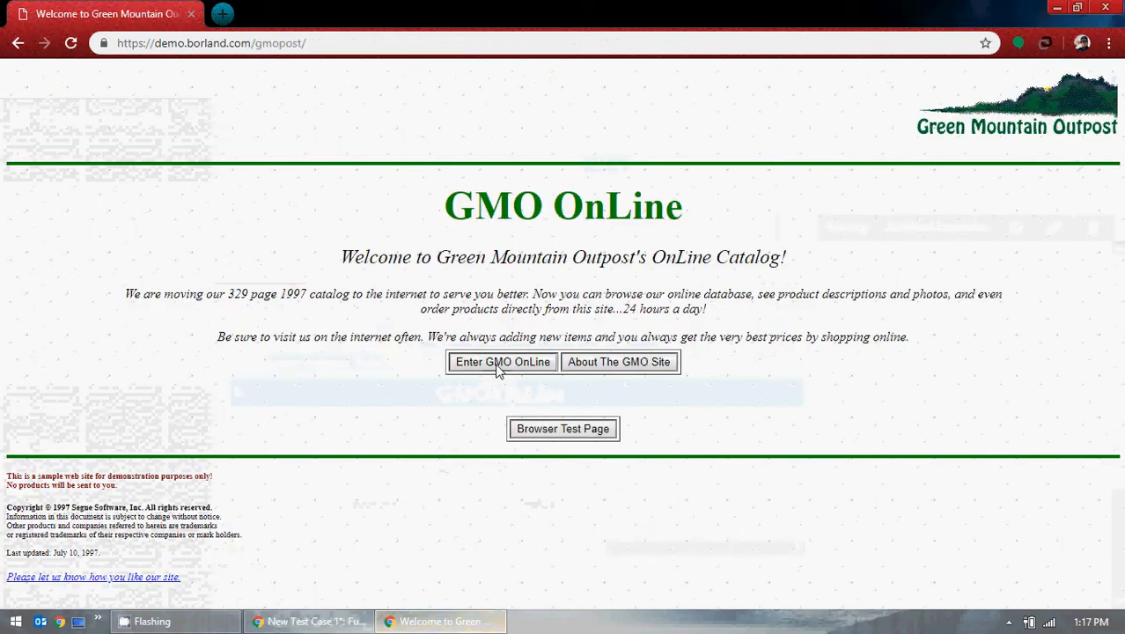
pyautogui.click(312, 622)
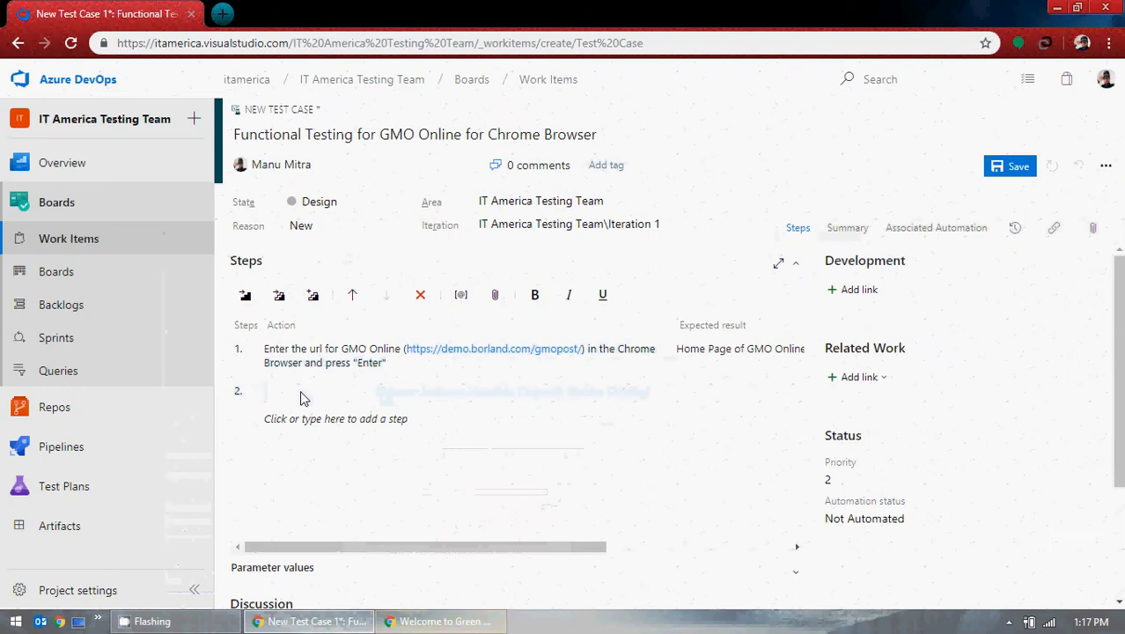
pyautogui.write('Ente')
pyautogui.press('BackSpace')
pyautogui.press('BackSpace')
pyautogui.press('BackSpace')
pyautogui.write('Click')
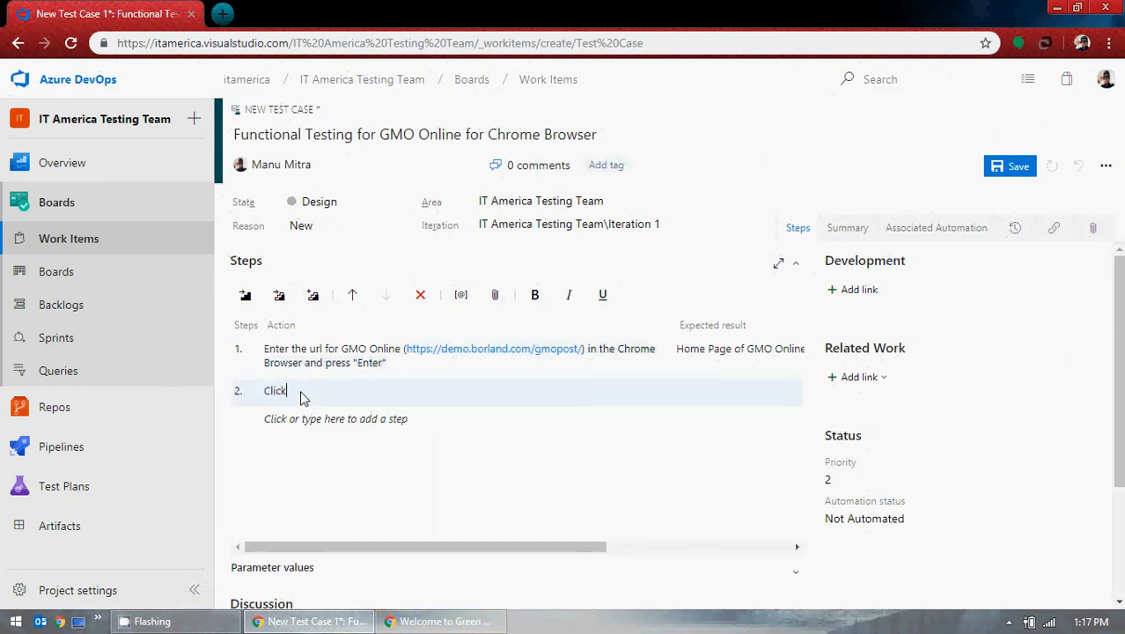
pyautogui.write(' cn the Button ""')
pyautogui.click(438, 622)
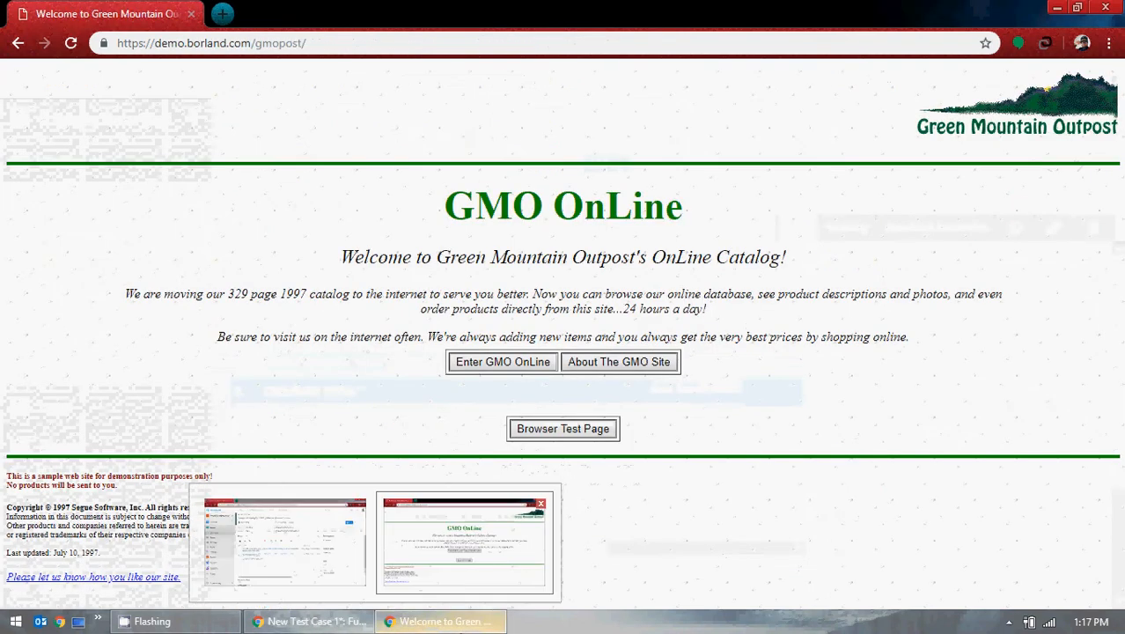
pyautogui.click(284, 541)
pyautogui.write('Enter')
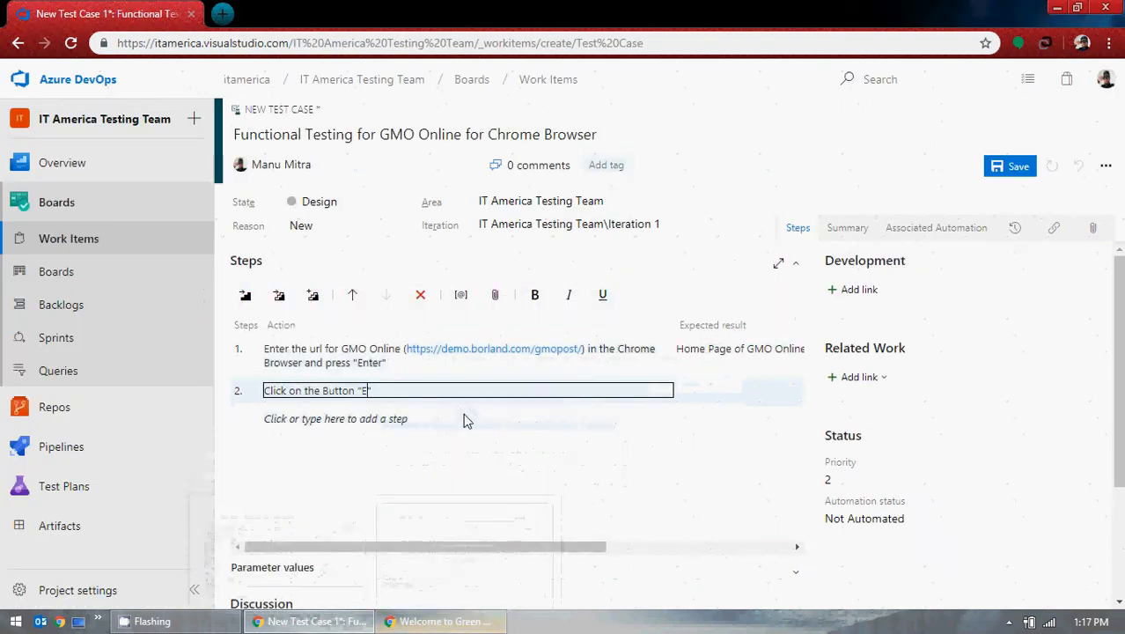
pyautogui.write(' GMO Online')
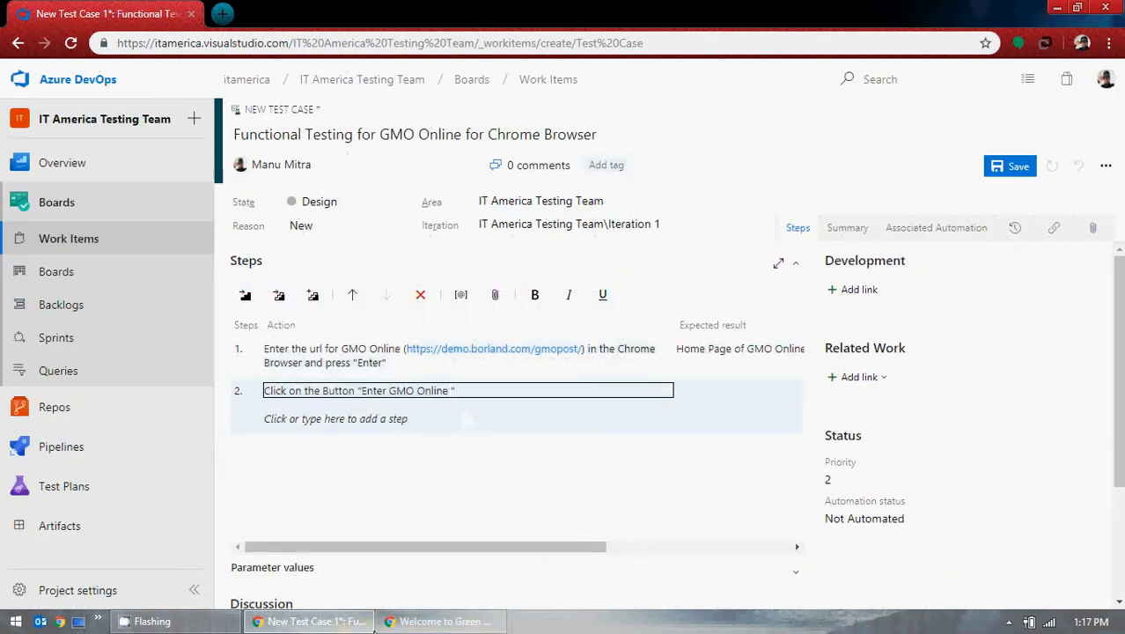
# Step: Correct step 2 to 'Enter GMO OnLine' with lowercase 'button', comparing against the GMO page
pyautogui.click(401, 623)
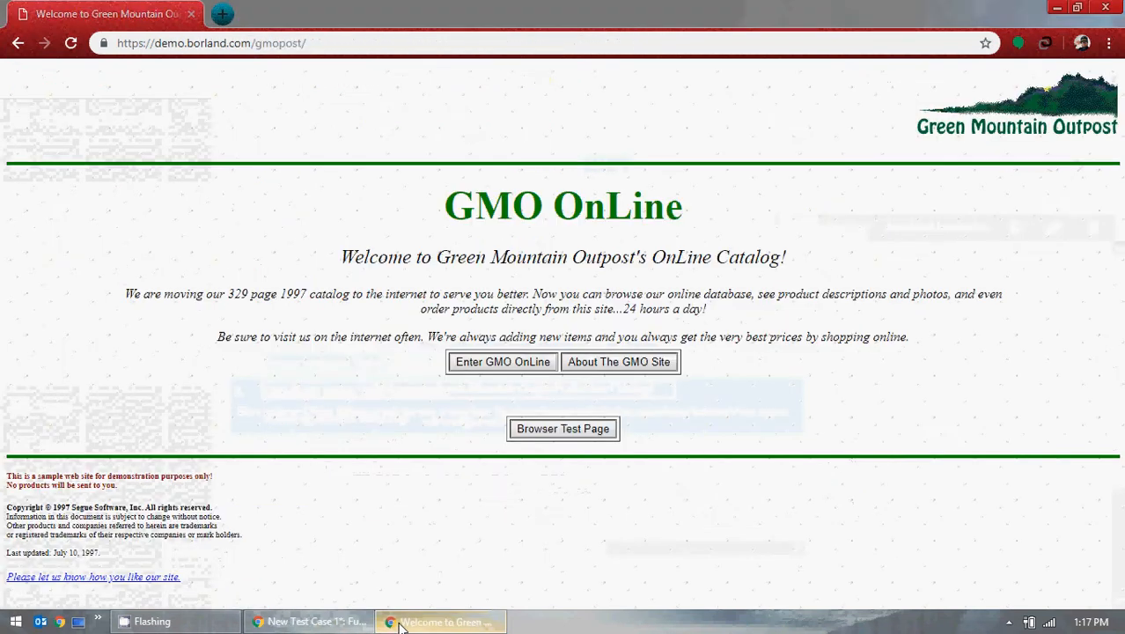
pyautogui.click(400, 623)
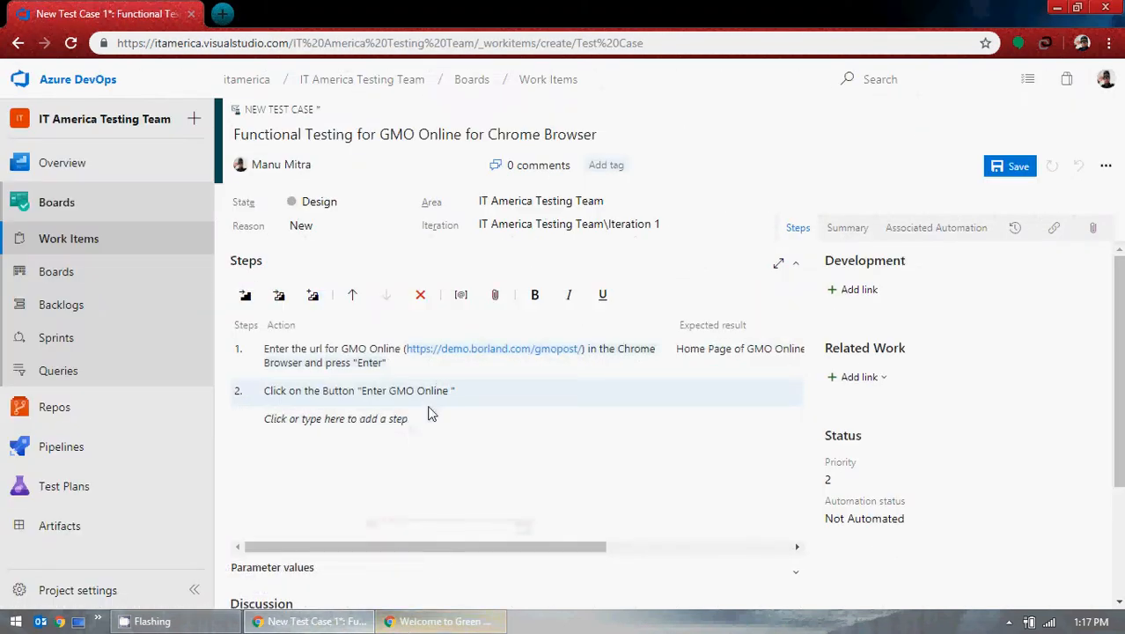
pyautogui.press('BackSpace')
pyautogui.write('L')
pyautogui.click(455, 392)
pyautogui.press('BackSpace')
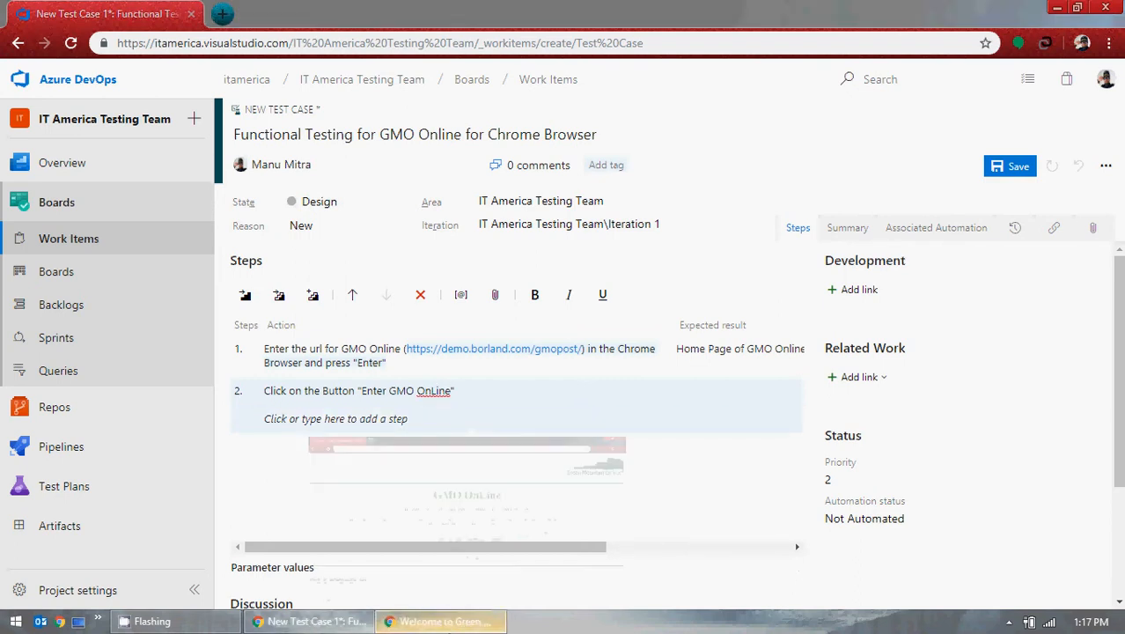
pyautogui.click(438, 621)
pyautogui.click(438, 622)
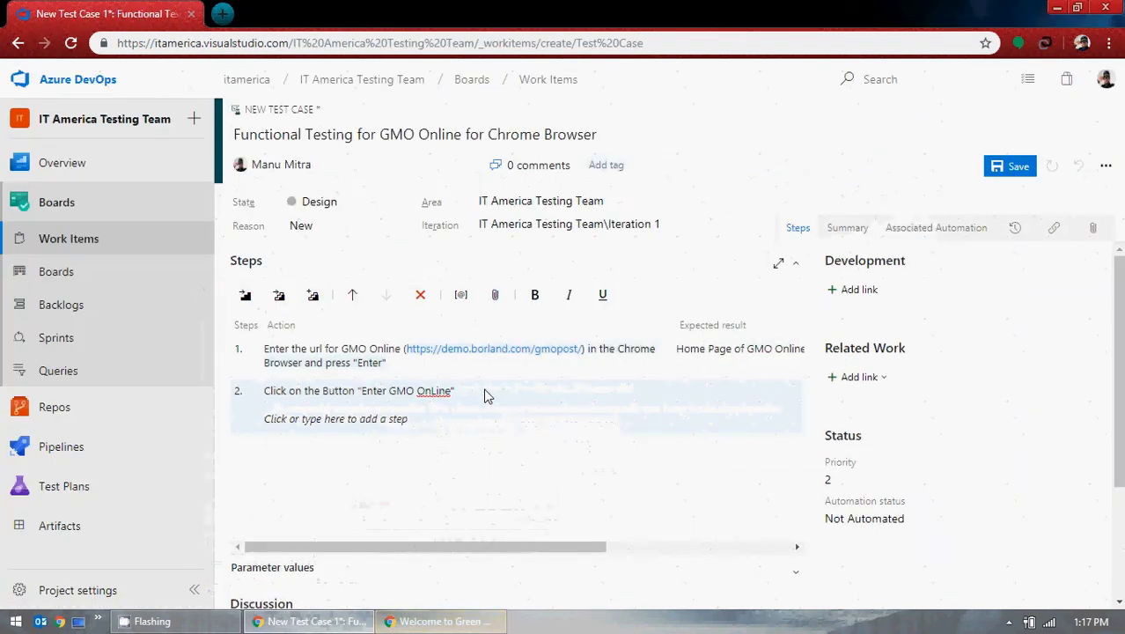
pyautogui.doubleClick(338, 394)
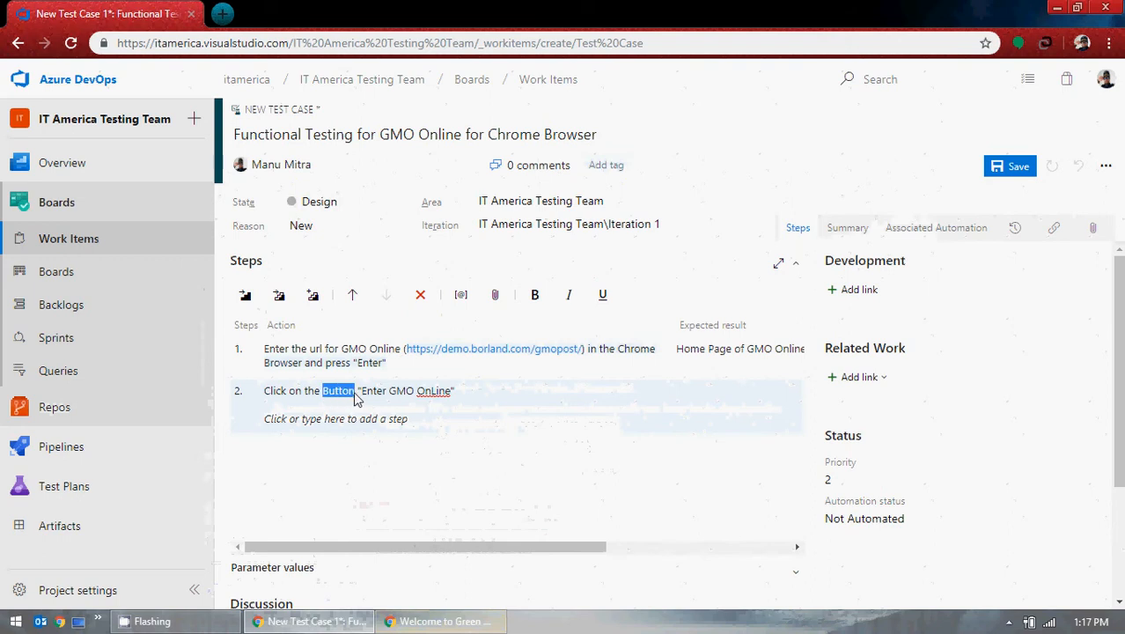
pyautogui.press('BackSpace')
pyautogui.press('BackSpace')
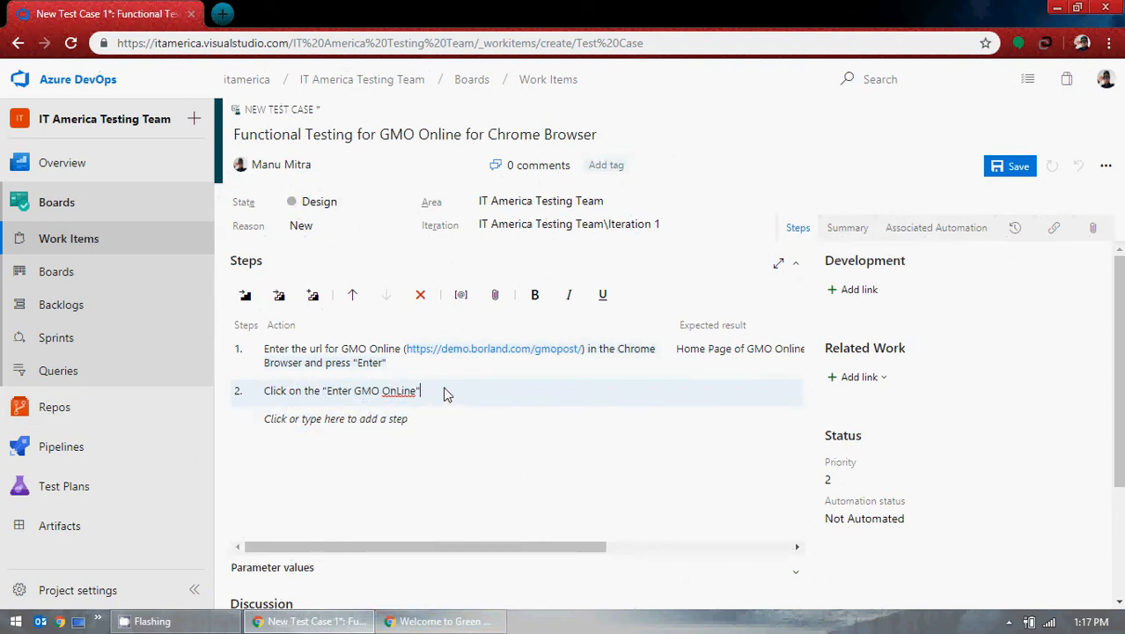
pyautogui.write('button')
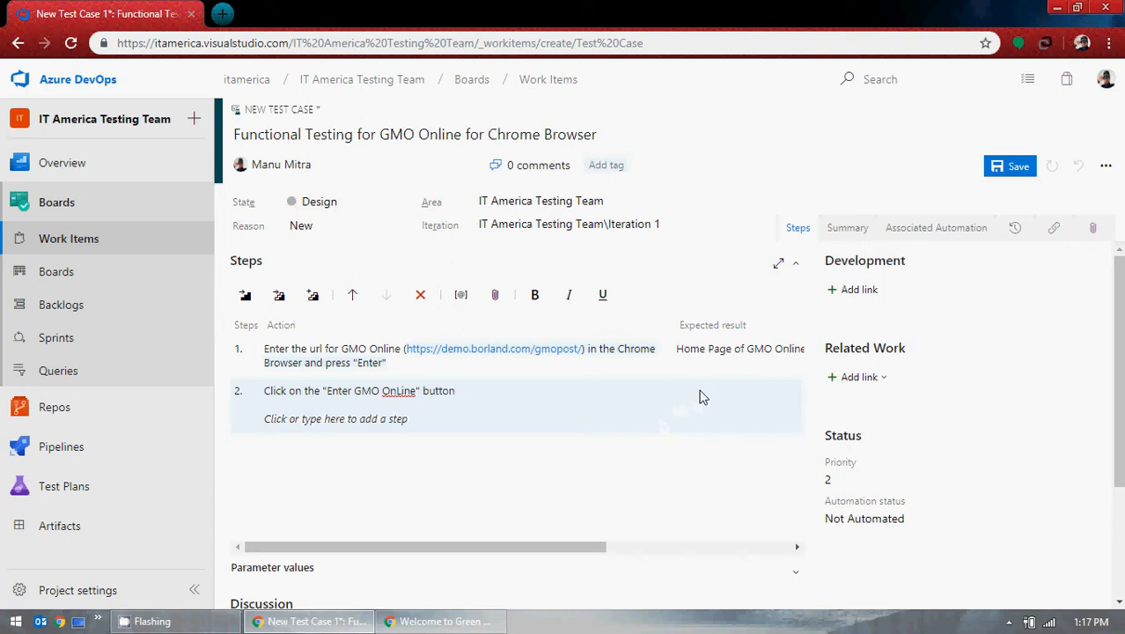
pyautogui.click(488, 622)
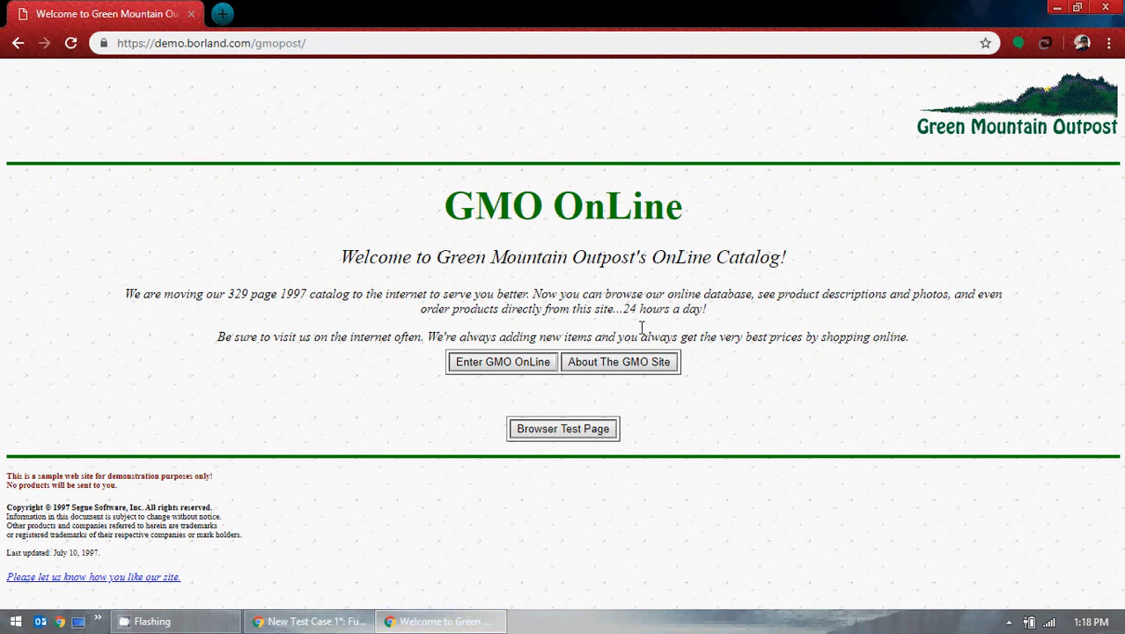
# Step: Open the GMO OnLine Catalog and begin step 2's expected result with 'Page is navigated to'
pyautogui.click(524, 366)
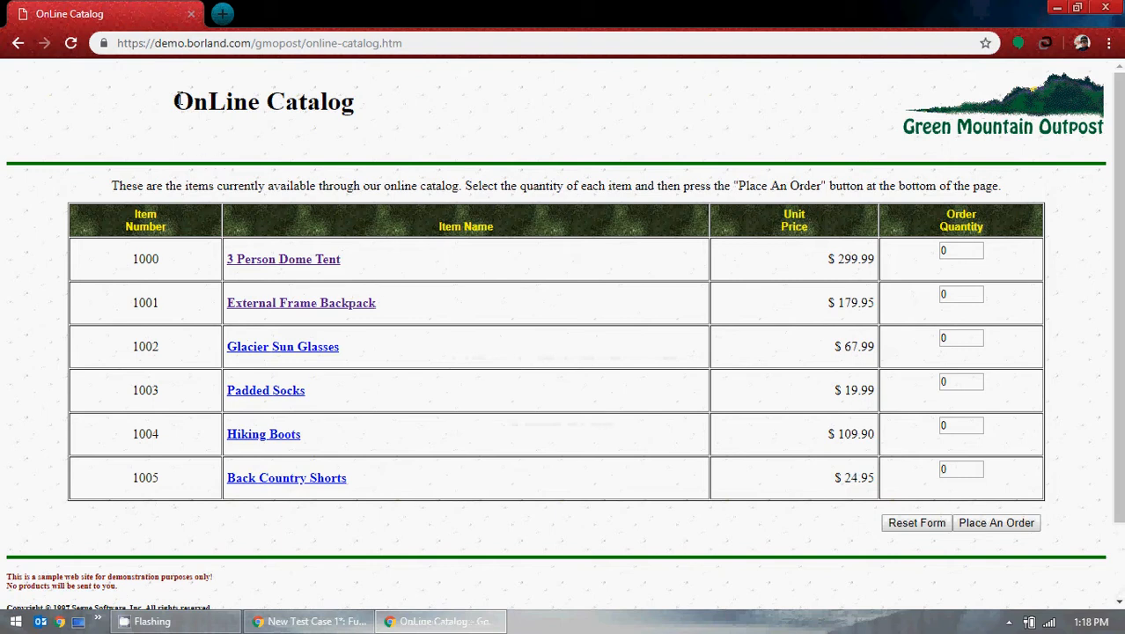
pyautogui.moveTo(176, 97); pyautogui.dragTo(363, 122)
pyautogui.hotkey('ctrl', 'c')
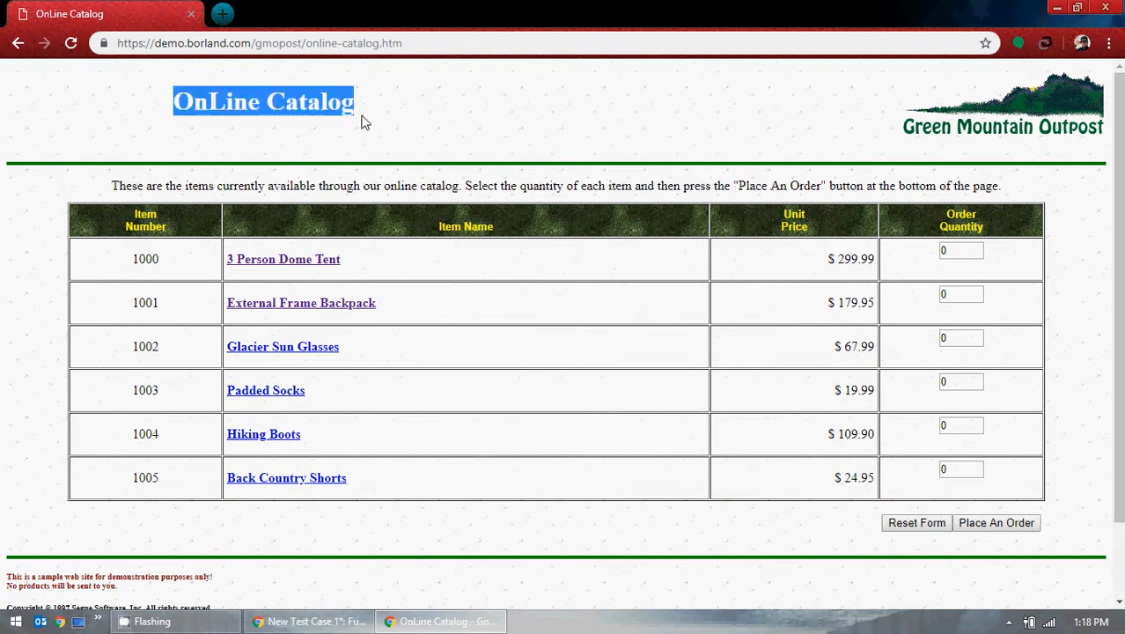
pyautogui.click(1056, 8)
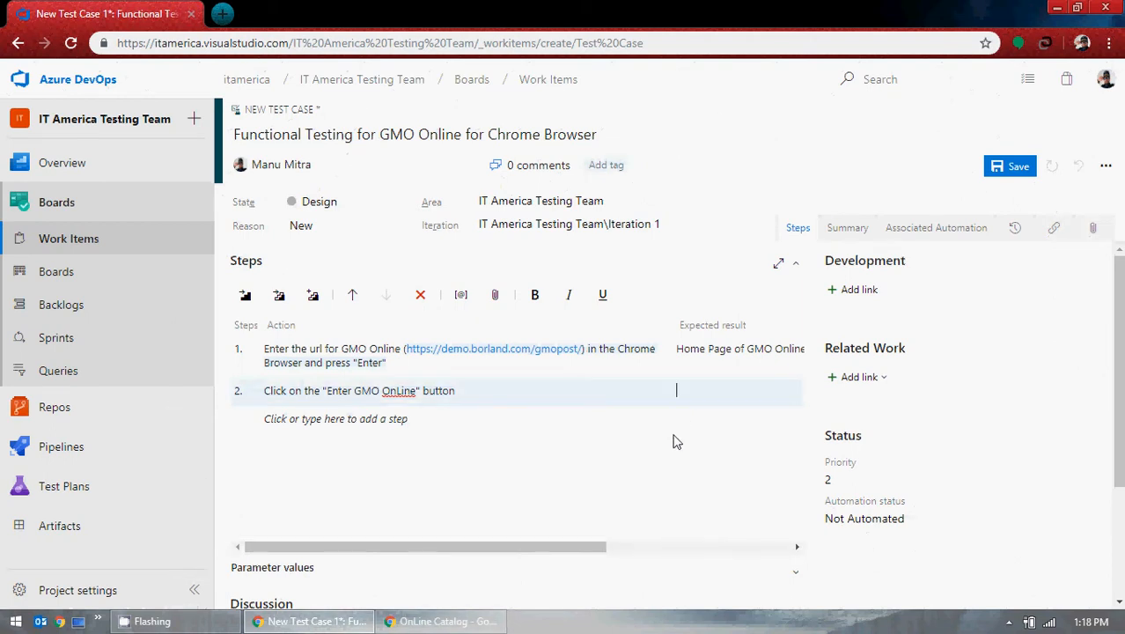
pyautogui.write('Page is re navigated to')
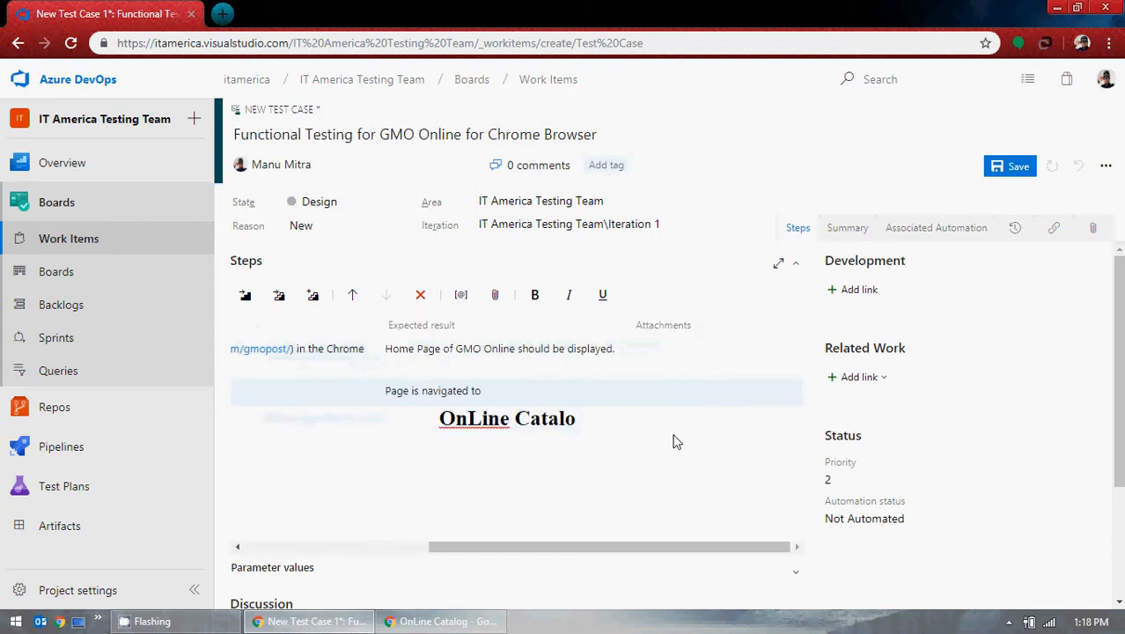
pyautogui.press('BackSpace')
pyautogui.press('BackSpace')
pyautogui.press('BackSpace')
pyautogui.write('to')
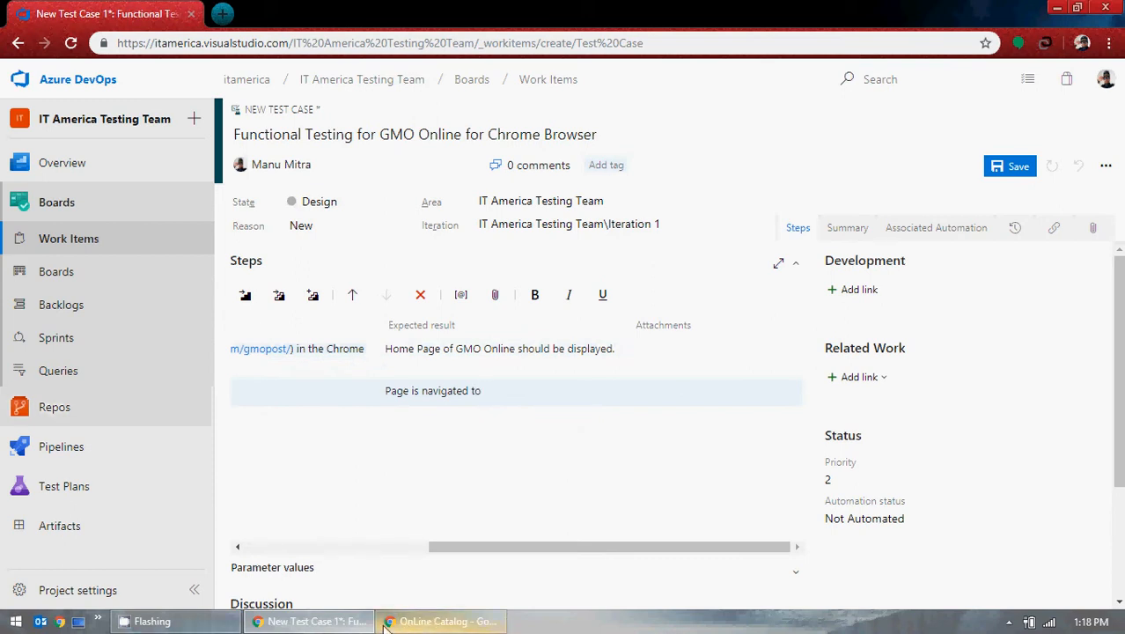
# Step: Copy the 'OnLine Catalog' heading via Notepad and complete the result as '"OnLine Catalog" Page'
pyautogui.click(1058, 7)
pyautogui.doubleClick(153, 95)
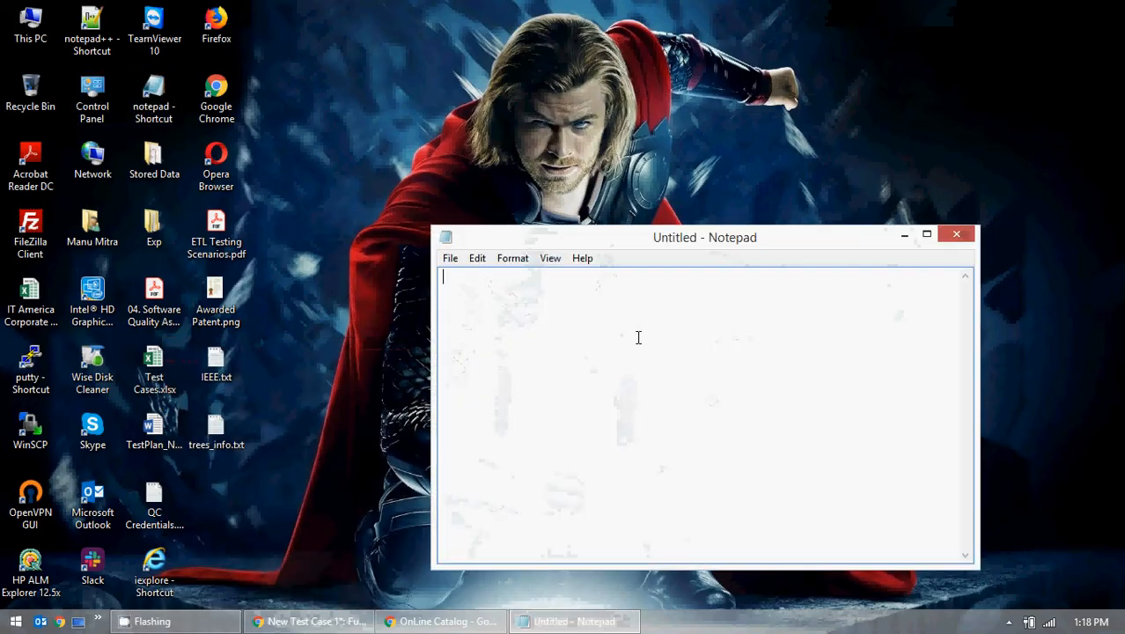
pyautogui.hotkey('ctrl', 'v')
pyautogui.hotkey('ctrl', 'a')
pyautogui.hotkey('ctrl', 'c')
pyautogui.click(440, 621)
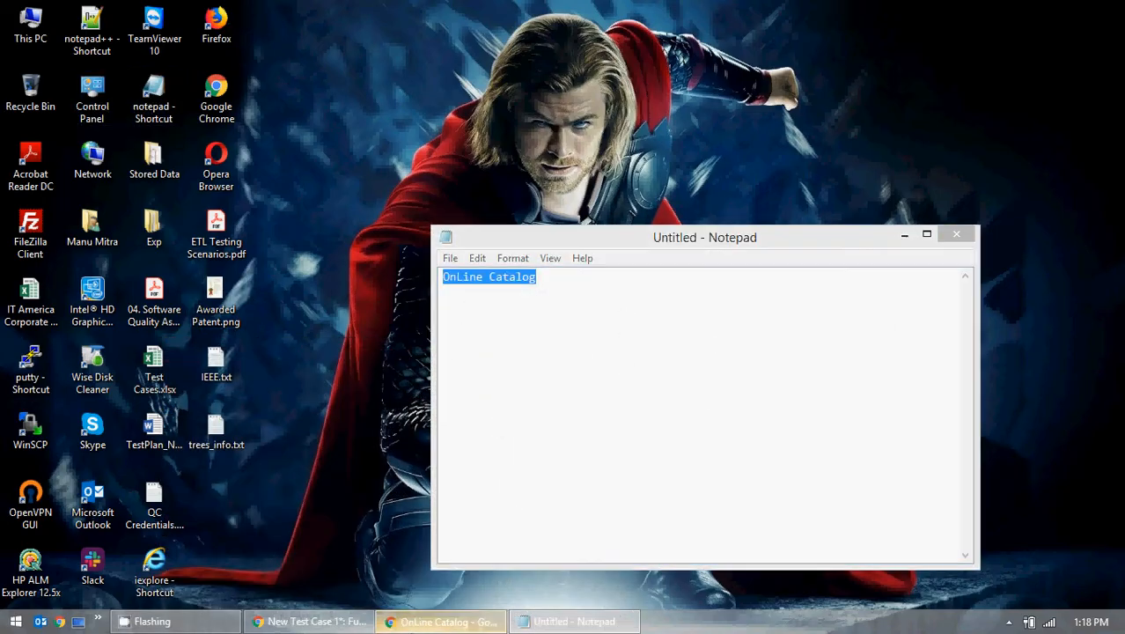
pyautogui.hotkey('alt', 'Tab')
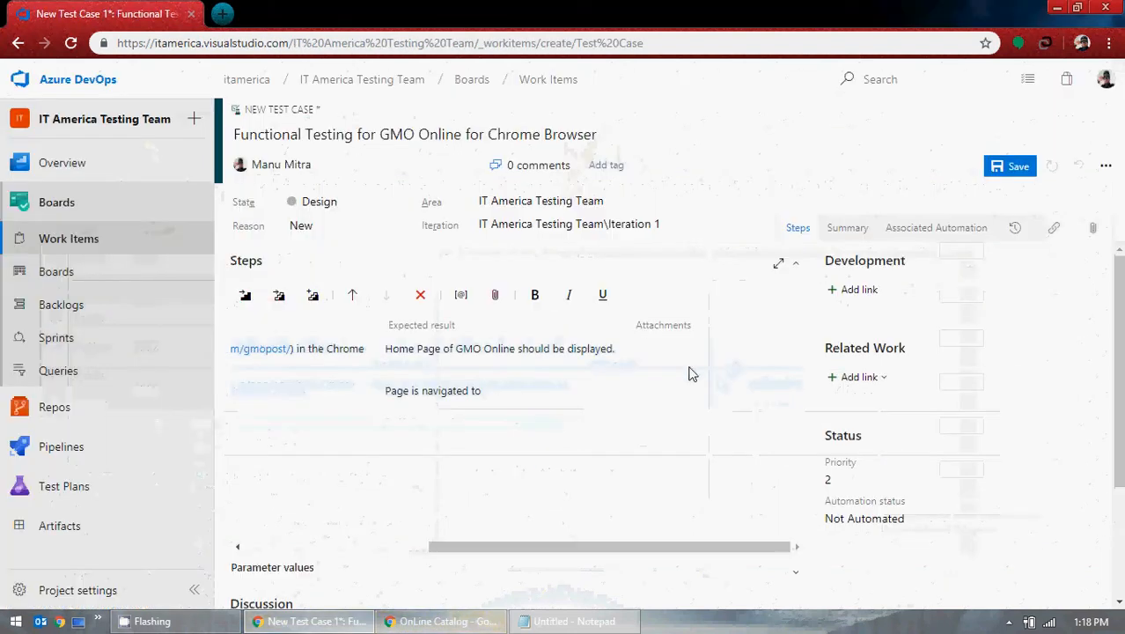
pyautogui.hotkey('ctrl', 'v')
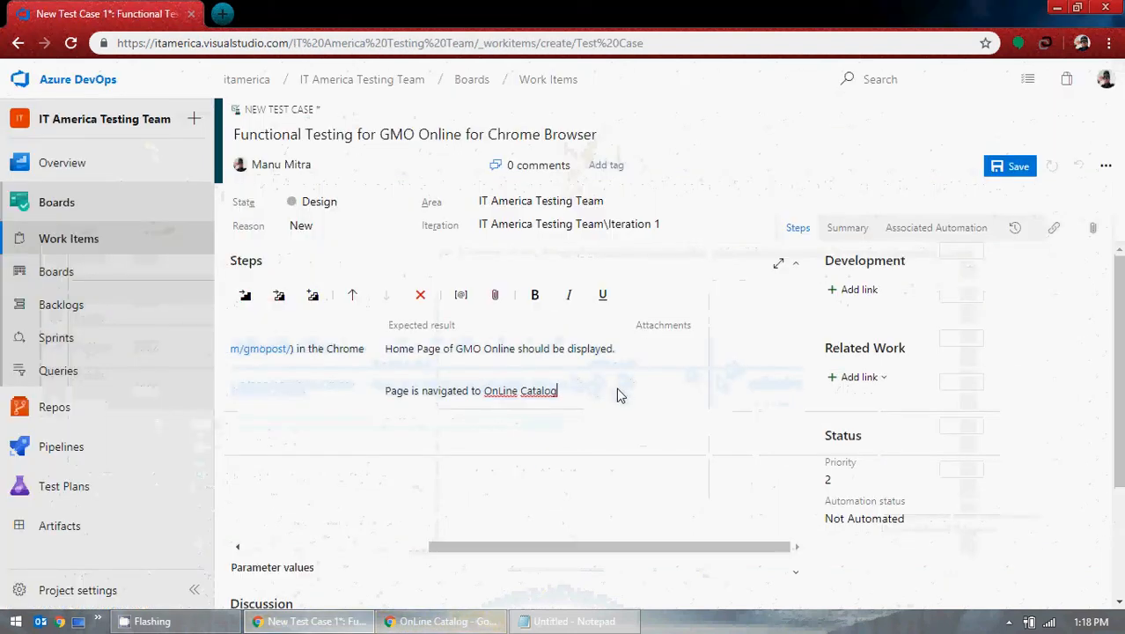
pyautogui.hotkey('ctrl', 'Left')
pyautogui.hotkey('ctrl', 'Left')
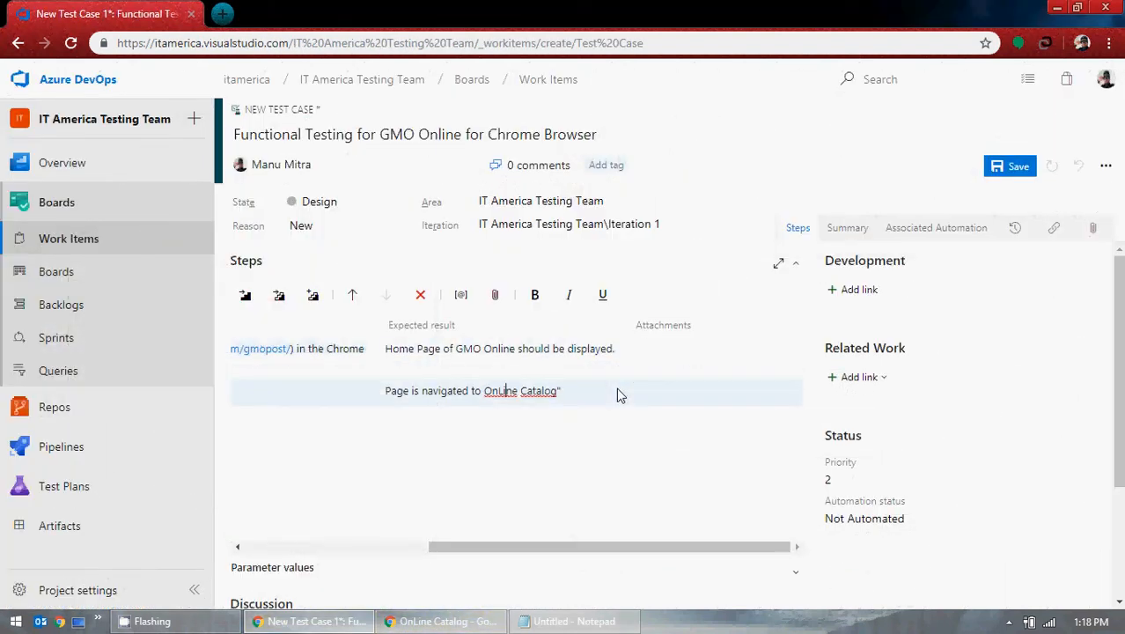
pyautogui.write('" Page')
pyautogui.moveTo(585, 546); pyautogui.dragTo(369, 548)
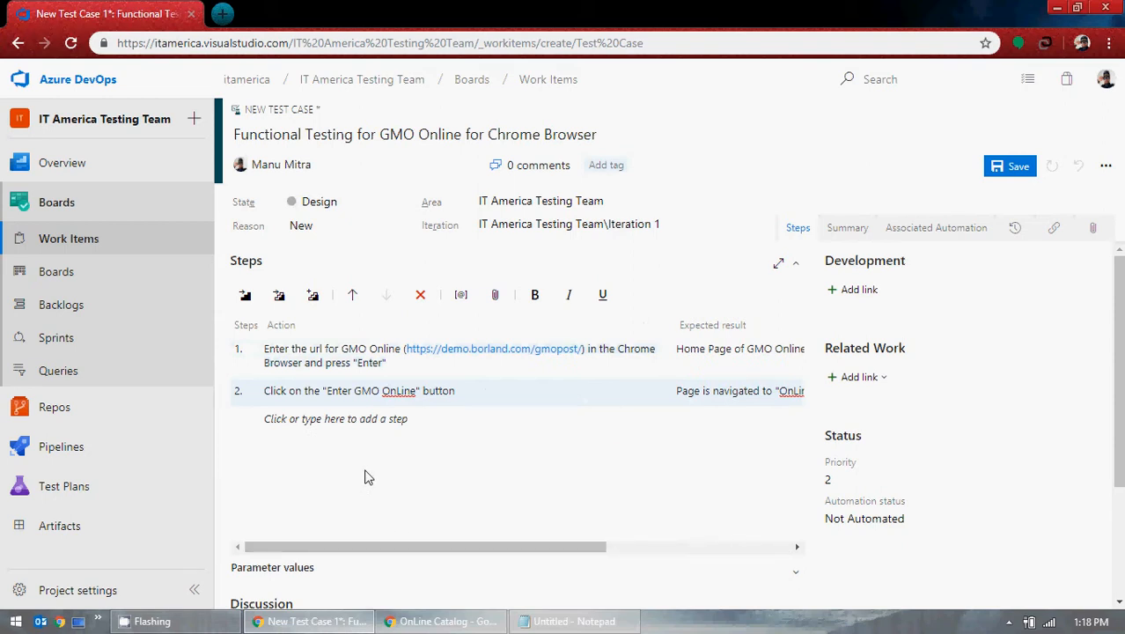
# Step: Begin an empty step 3, trying quantity 10 for the 3 Person Dome Tent in the catalog
pyautogui.click(326, 422)
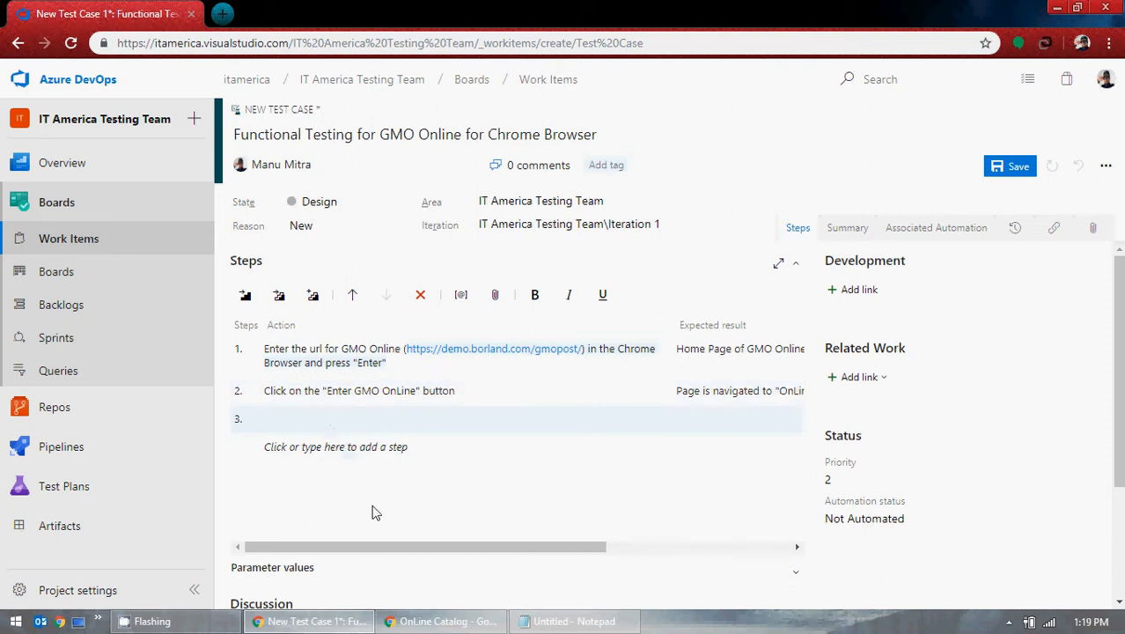
pyautogui.click(436, 620)
pyautogui.doubleClick(953, 250)
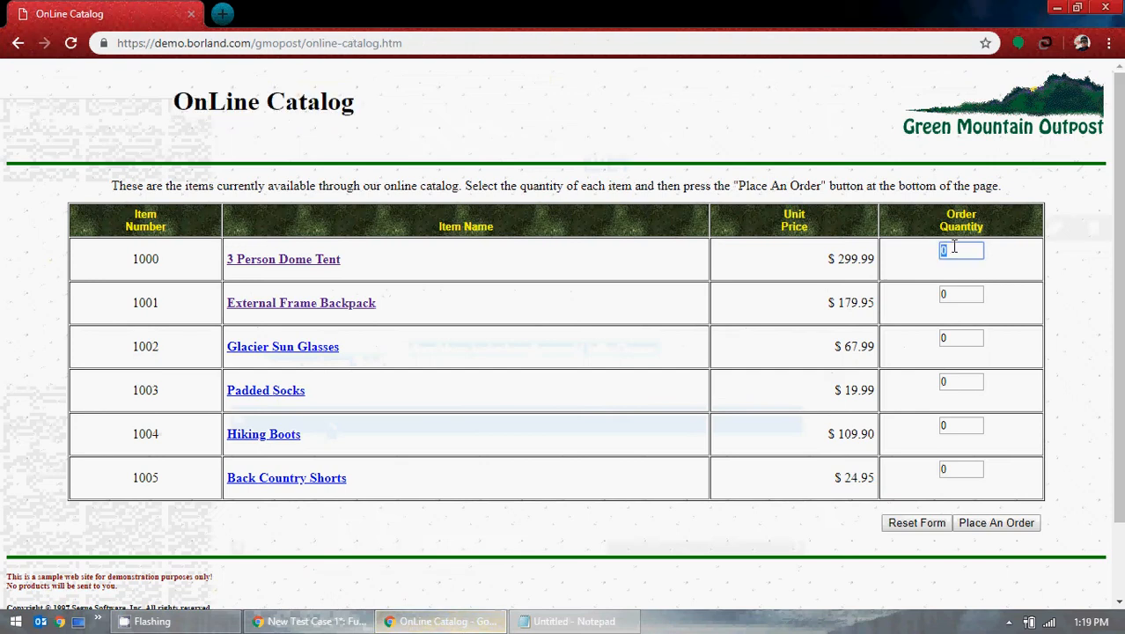
pyautogui.write('10')
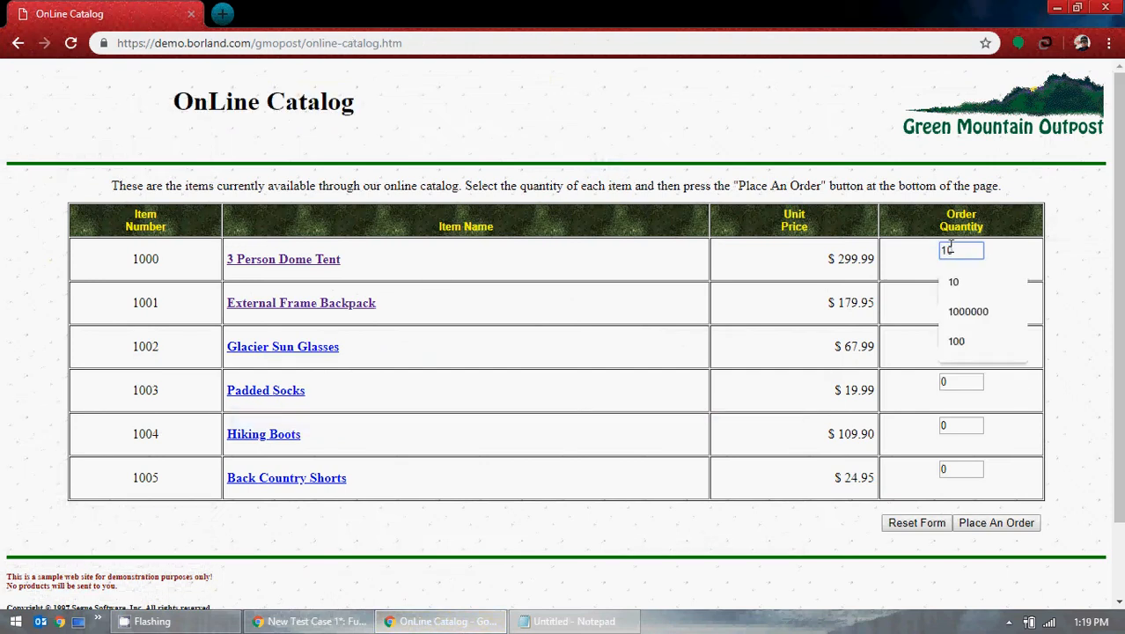
pyautogui.click(704, 311)
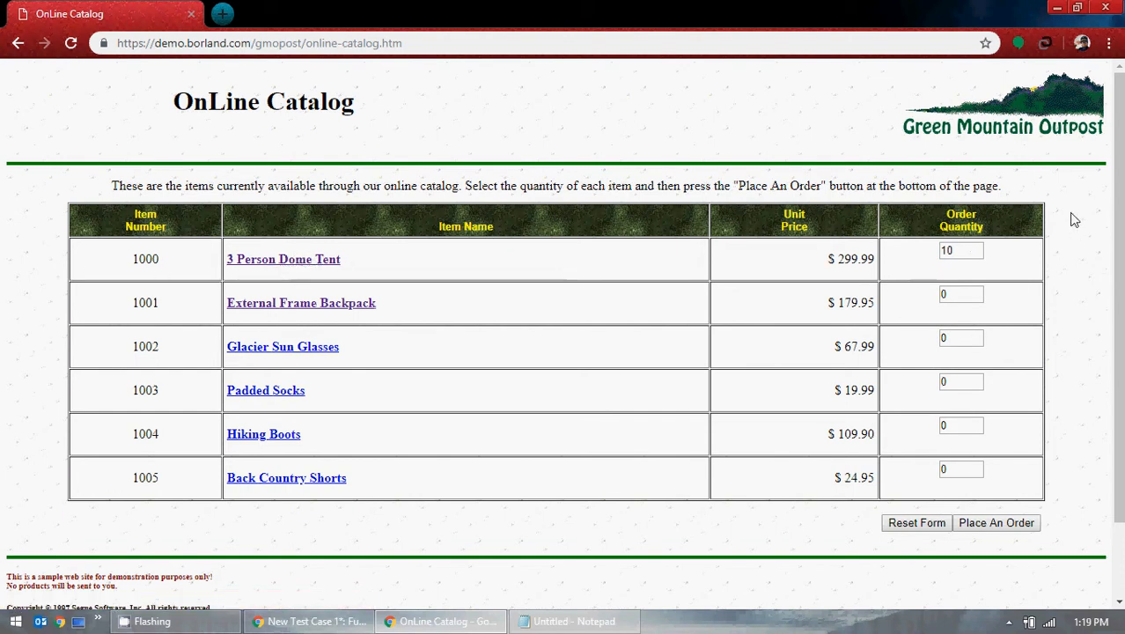
pyautogui.click(1054, 7)
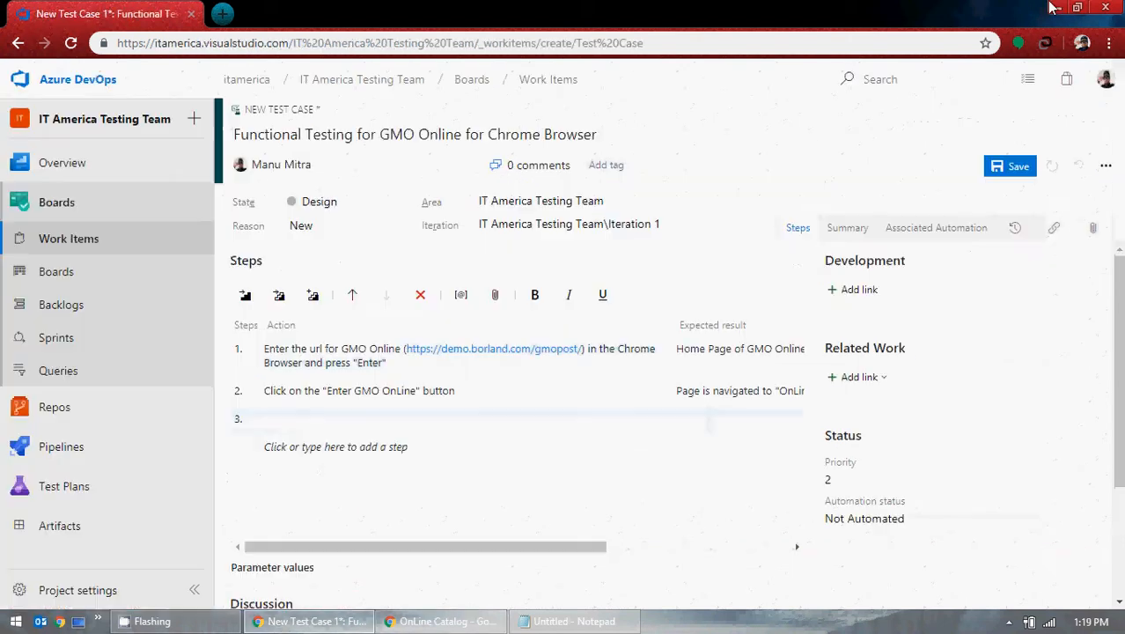
# Step: Start step 3's action: Enter the value as "10" in Order Quantity column 3 Person Dome Tent
pyautogui.click(333, 444)
pyautogui.write('Enter the v')
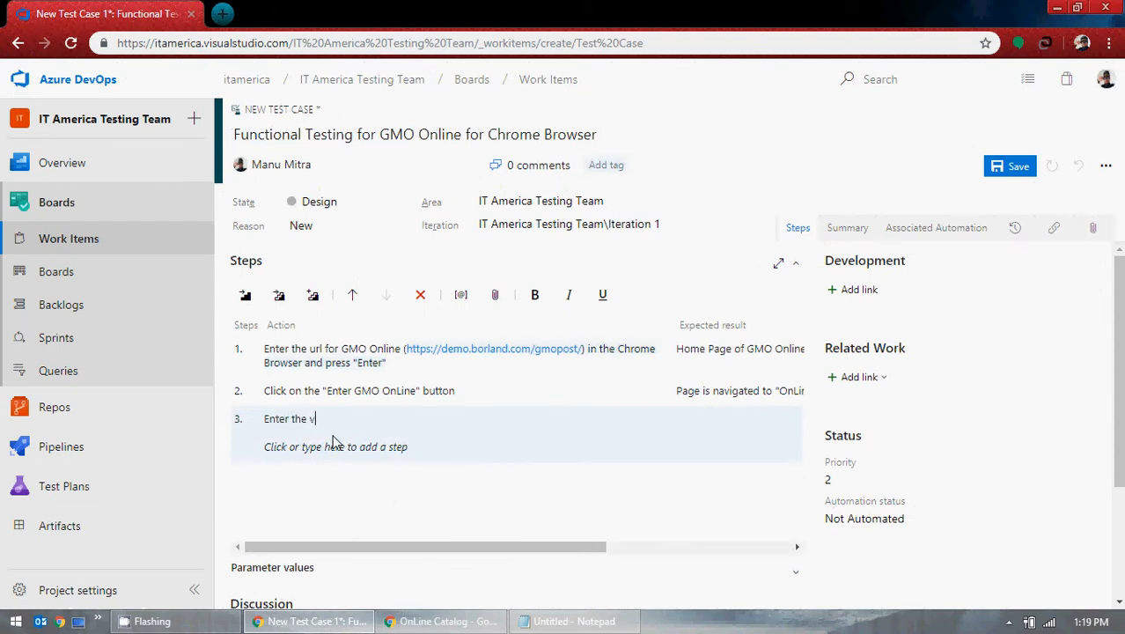
pyautogui.write('alue as "10"')
pyautogui.press('End')
pyautogui.write('in')
pyautogui.click(437, 627)
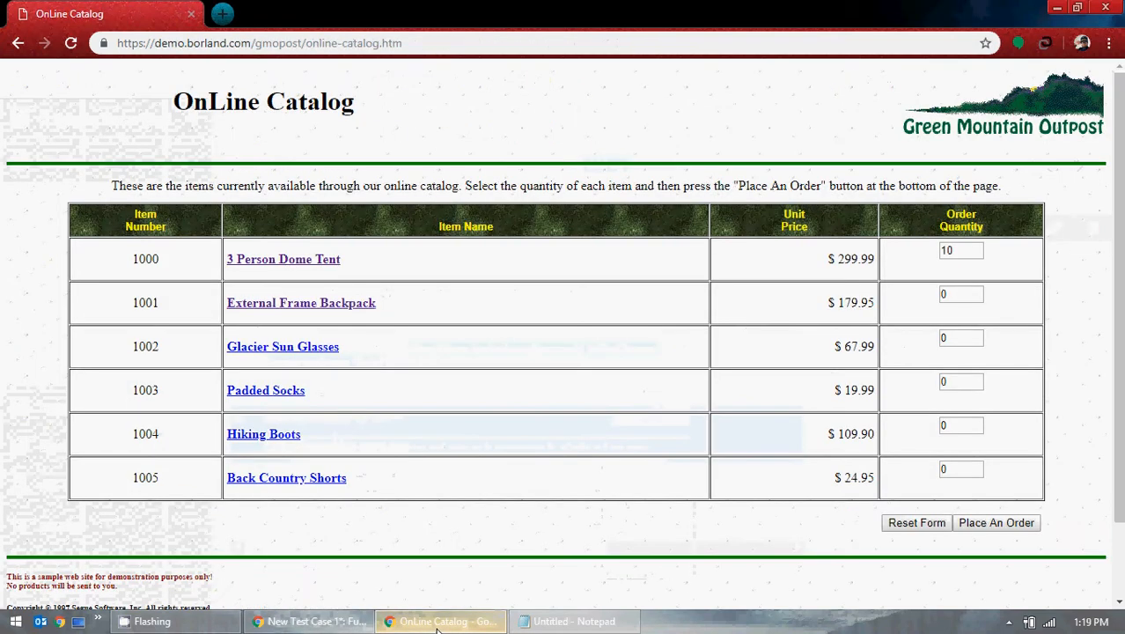
pyautogui.click(437, 627)
pyautogui.write('Or')
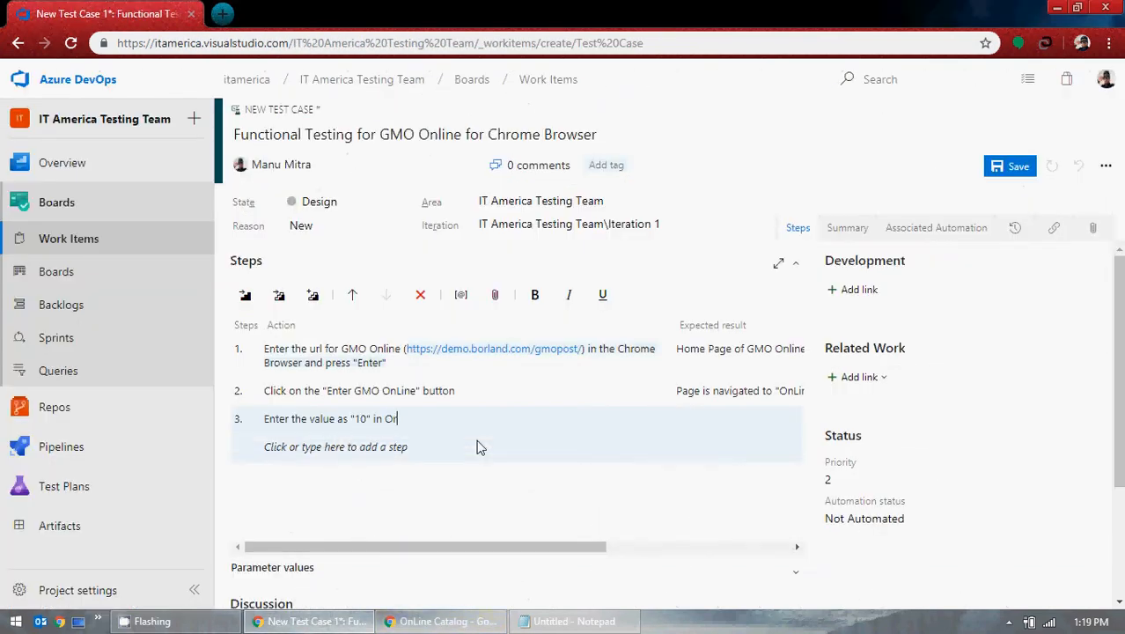
pyautogui.write('der Quantity column')
pyautogui.click(398, 622)
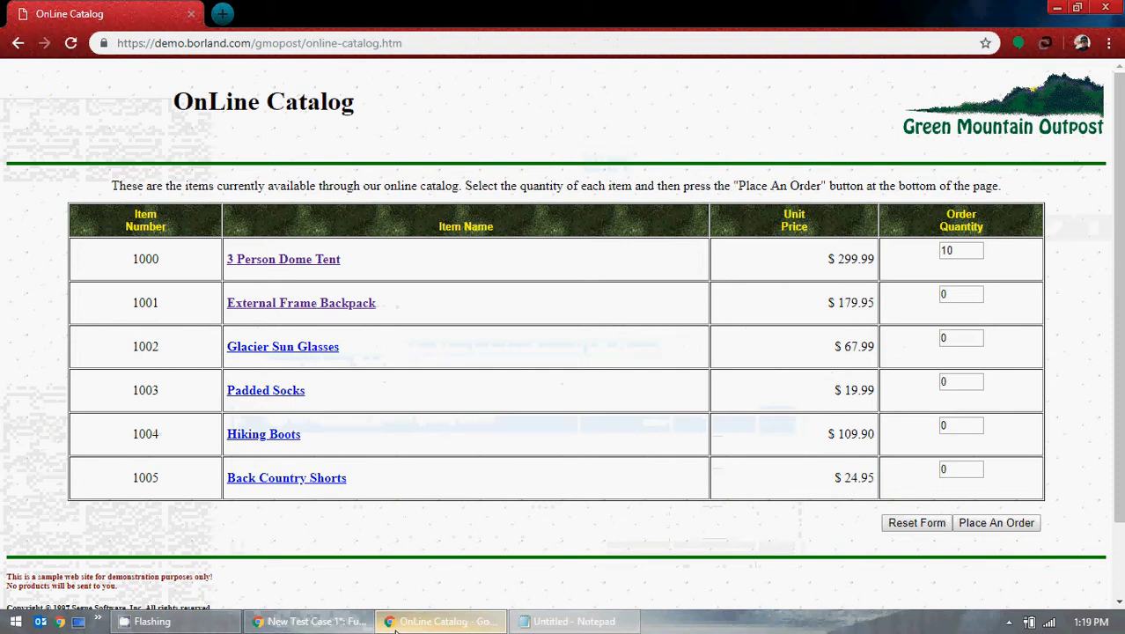
pyautogui.click(397, 621)
pyautogui.write('2')
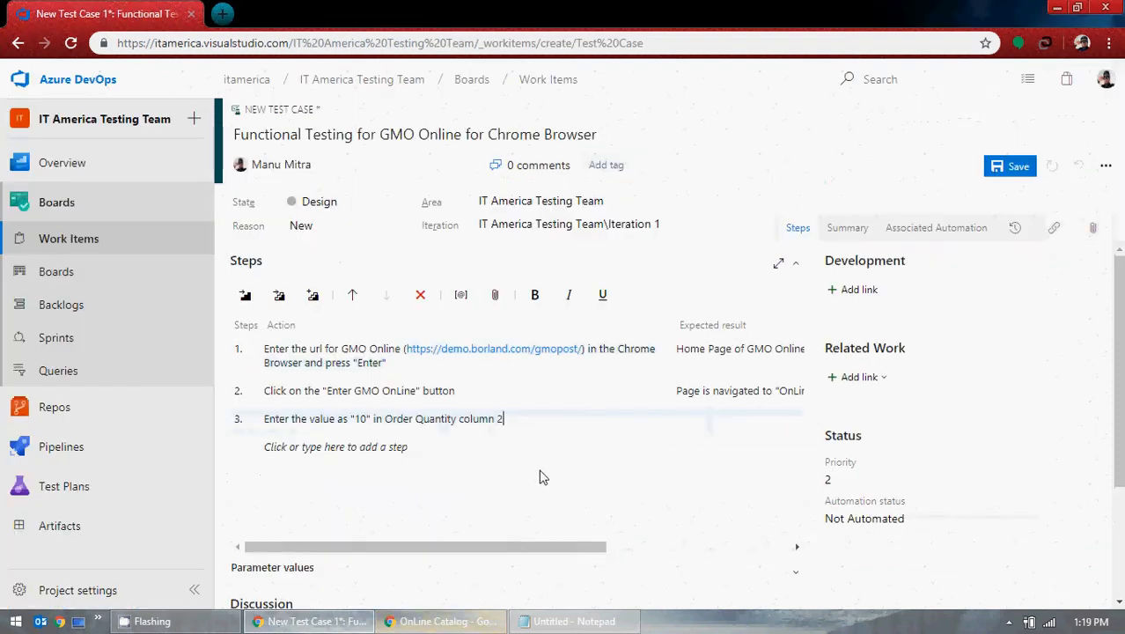
pyautogui.press('BackSpace')
pyautogui.write('3 Person D')
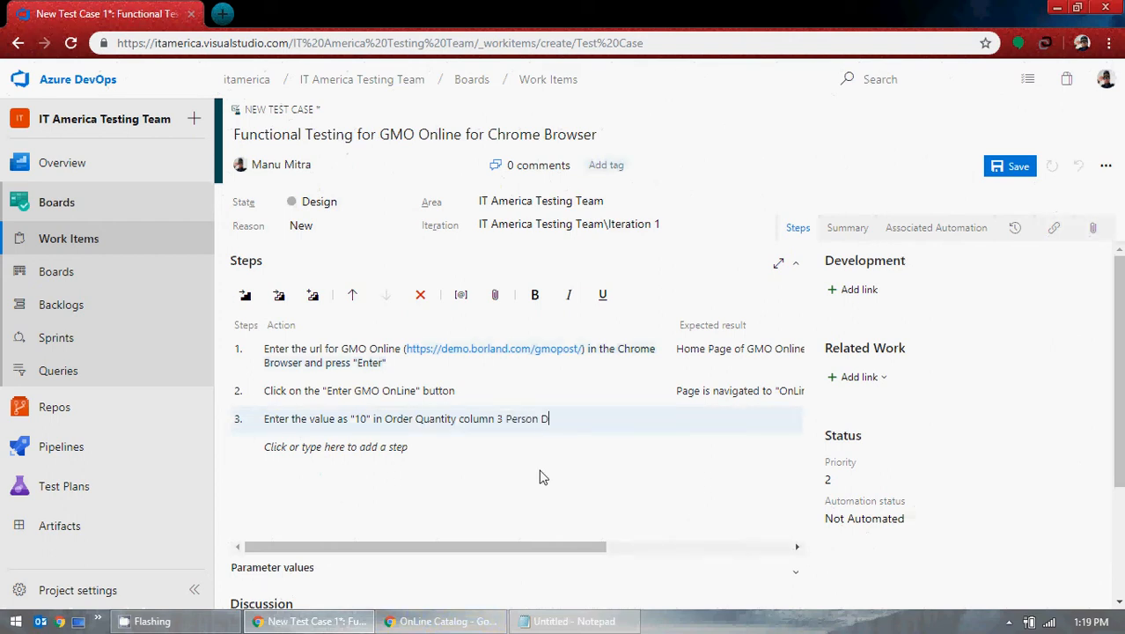
pyautogui.write('ome Tent')
# Step: Finish step 3's action with: and click on "Place an Order" button
pyautogui.click(700, 419)
pyautogui.write('and')
pyautogui.click(440, 621)
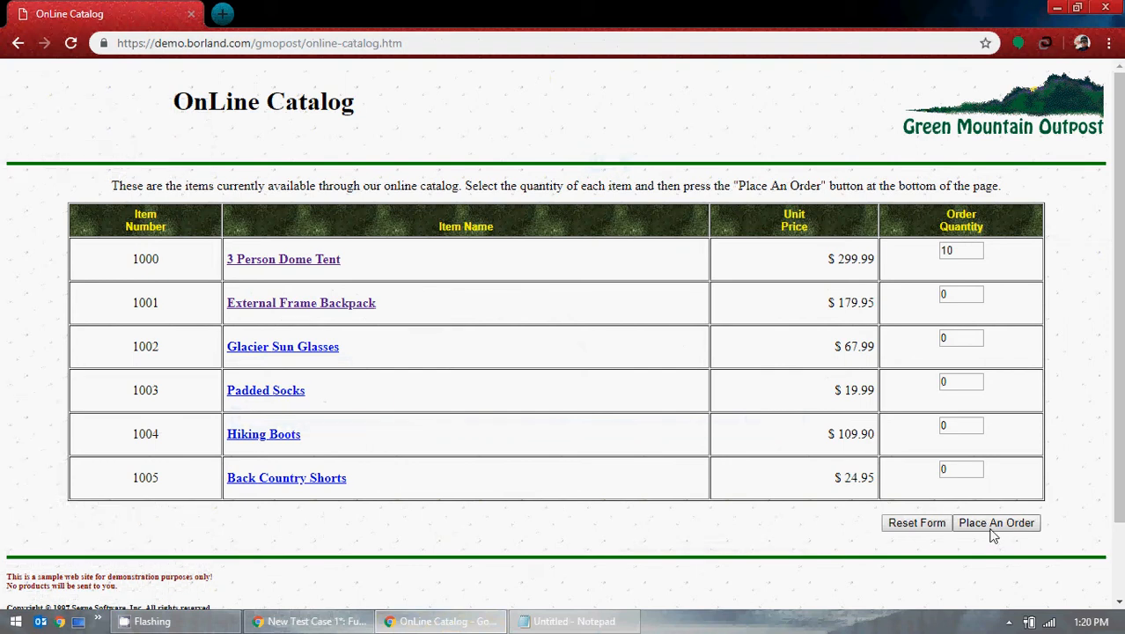
pyautogui.click(1056, 7)
pyautogui.write('cli')
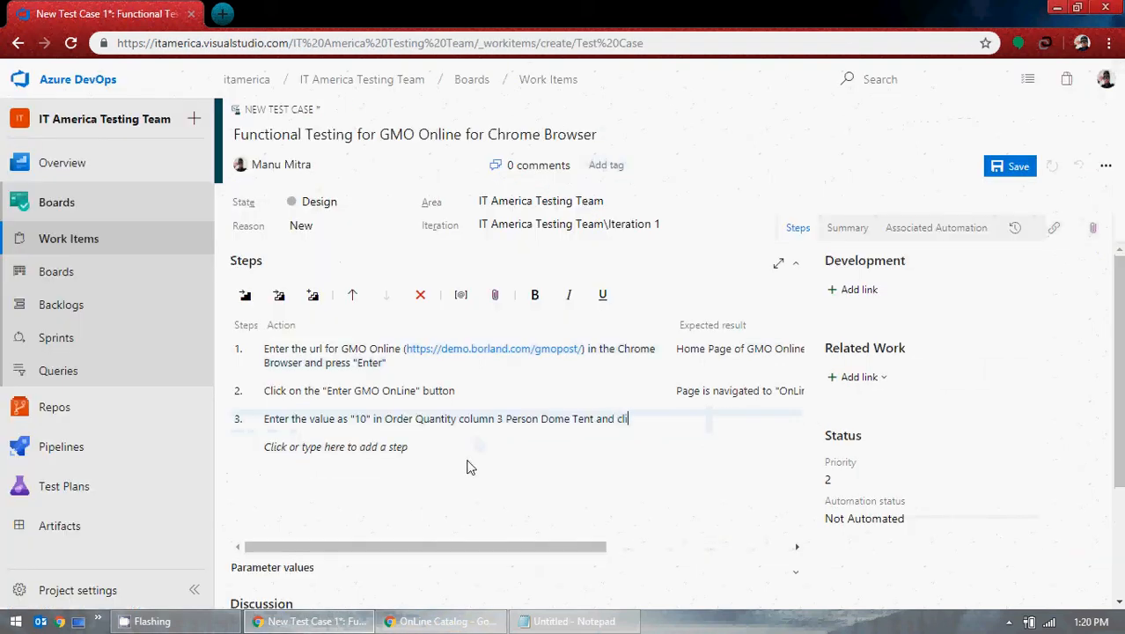
pyautogui.write('ck on Plac')
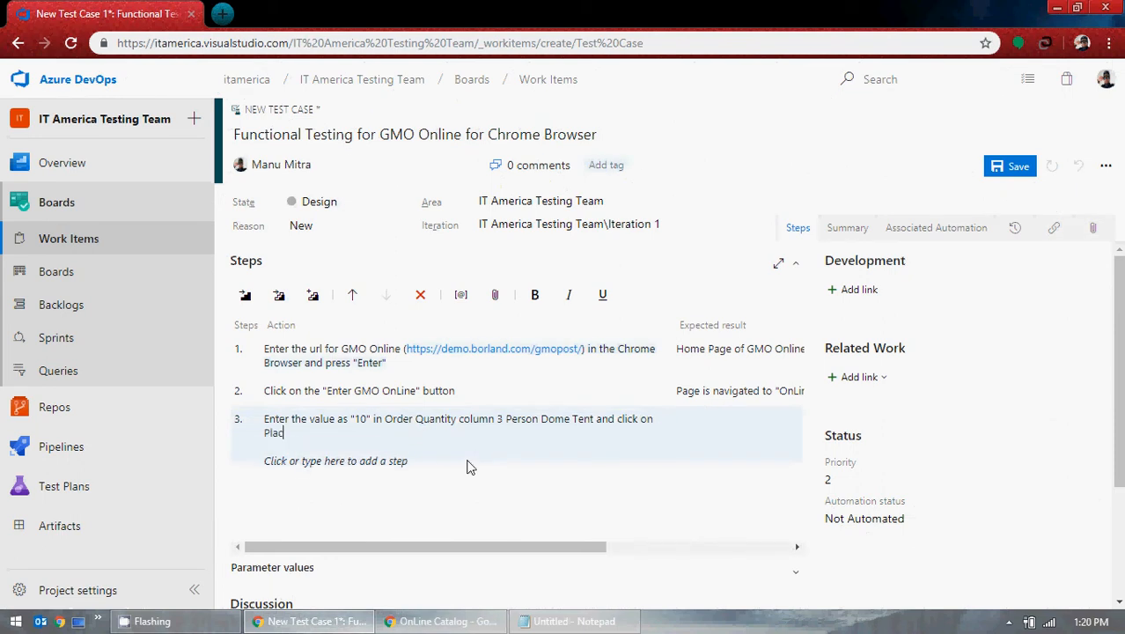
pyautogui.write('e an Order')
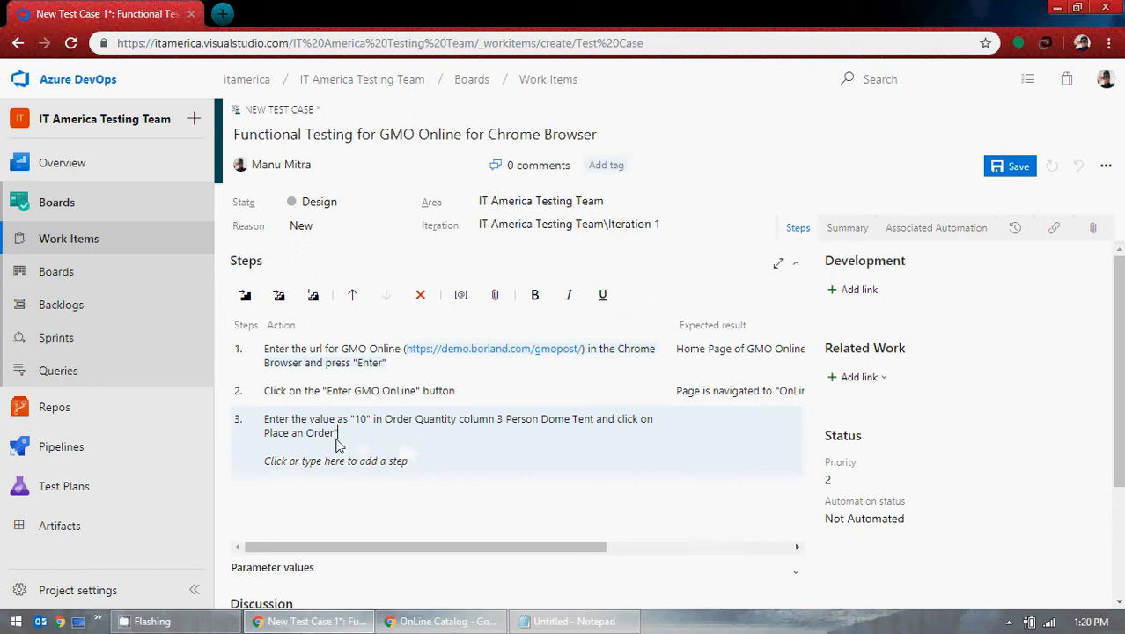
pyautogui.click(266, 431)
pyautogui.write('"')
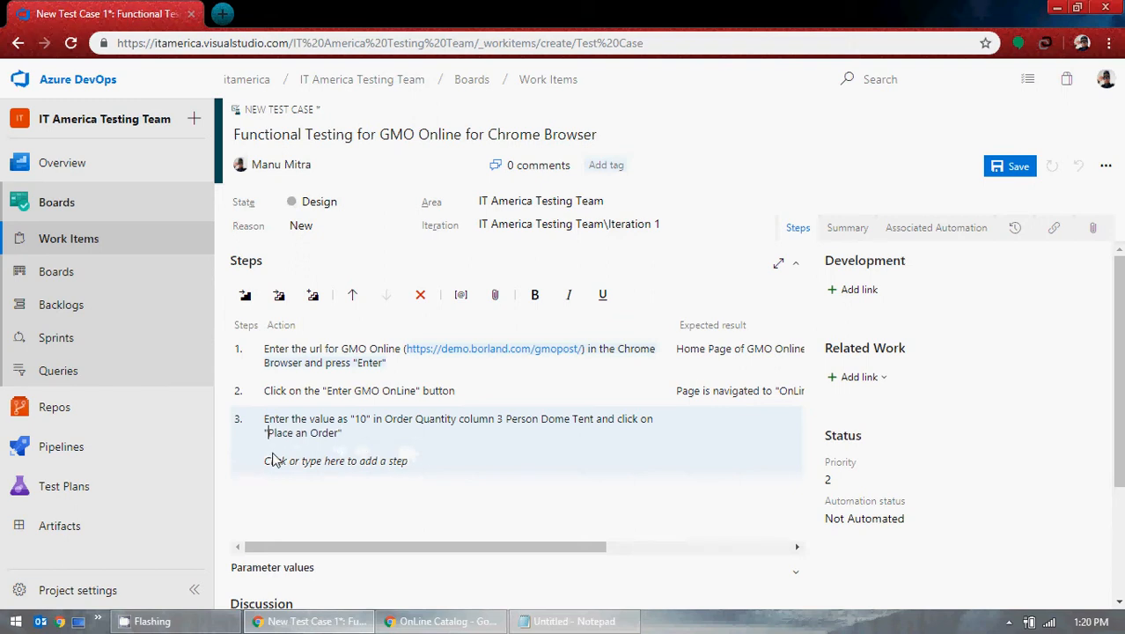
pyautogui.click(359, 444)
pyautogui.write('button')
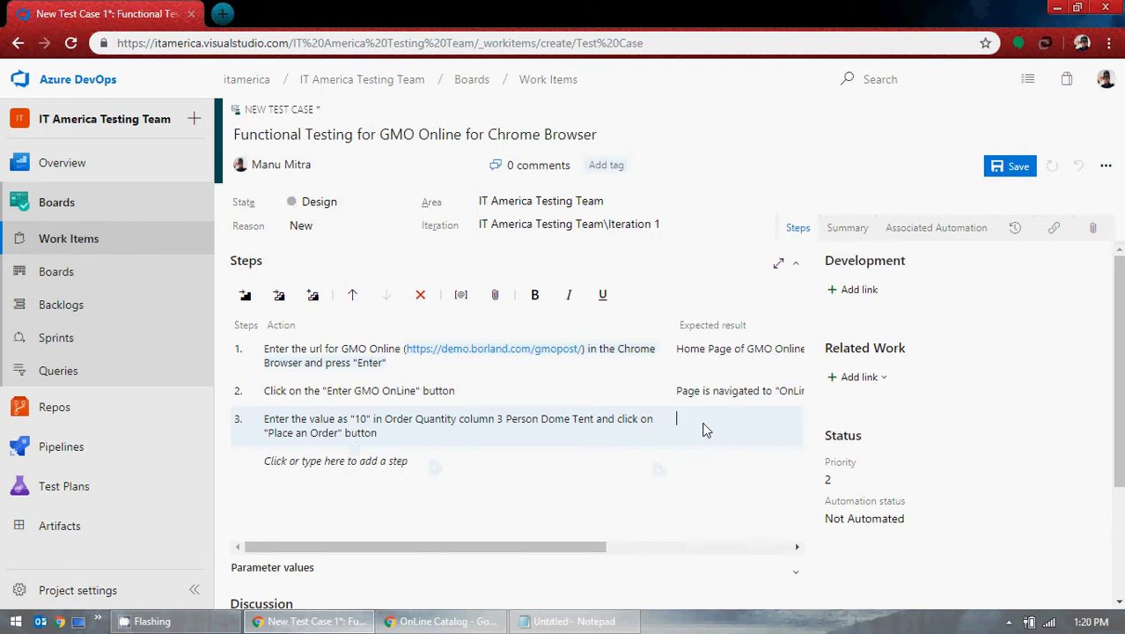
pyautogui.click(467, 623)
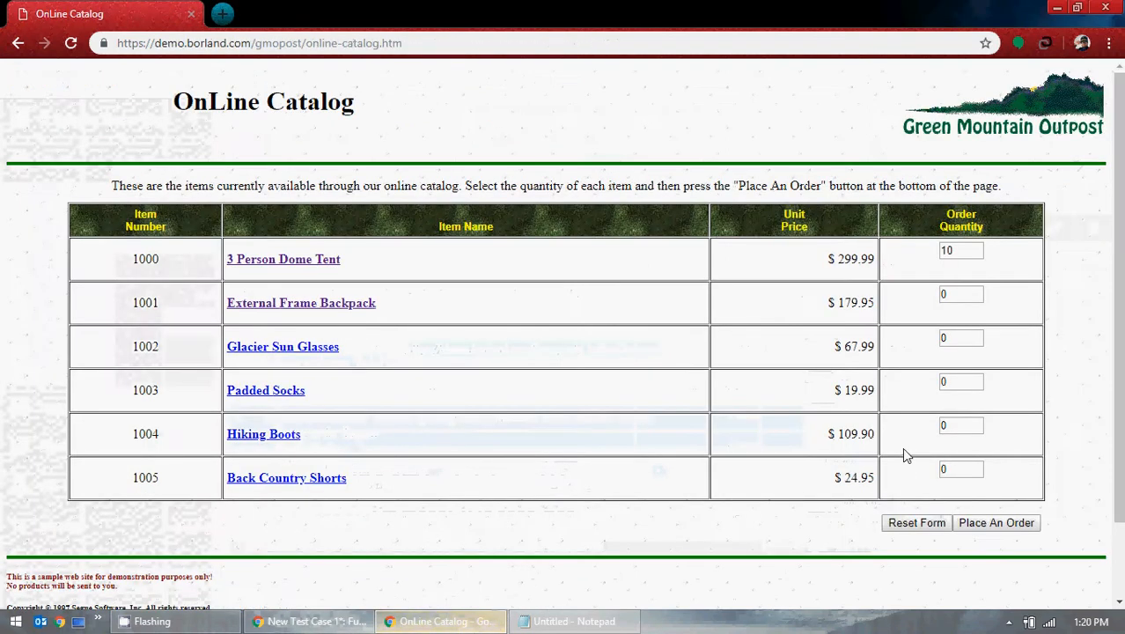
# Step: Place the tent order in GMO and begin step 3's expected result with 'Page is navigated to'
pyautogui.click(997, 524)
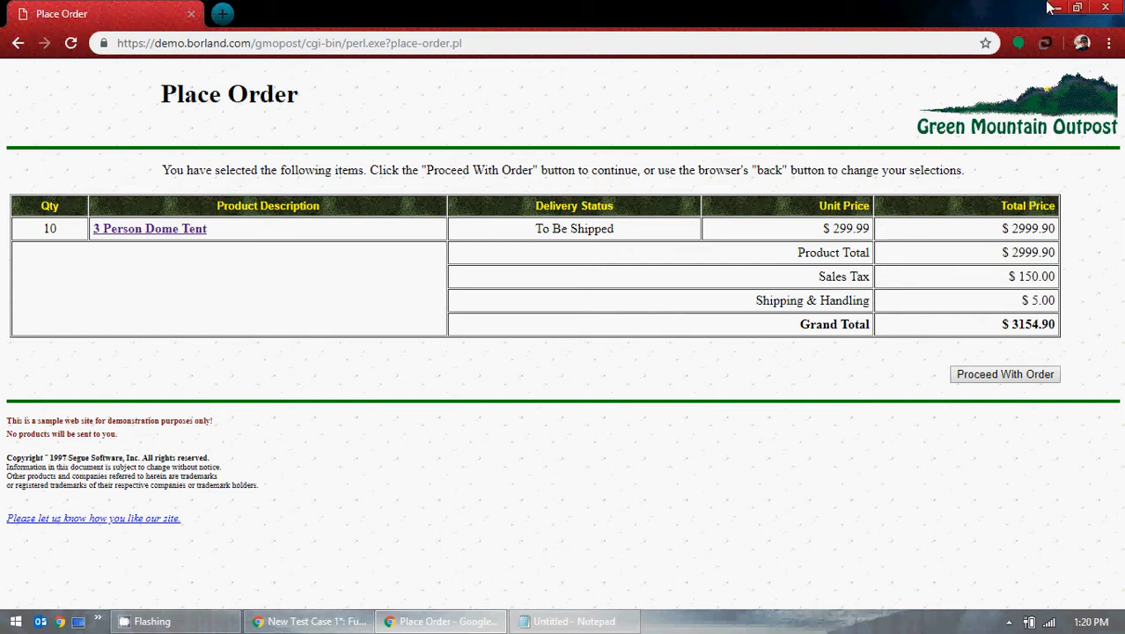
pyautogui.hotkey('alt', 'Tab')
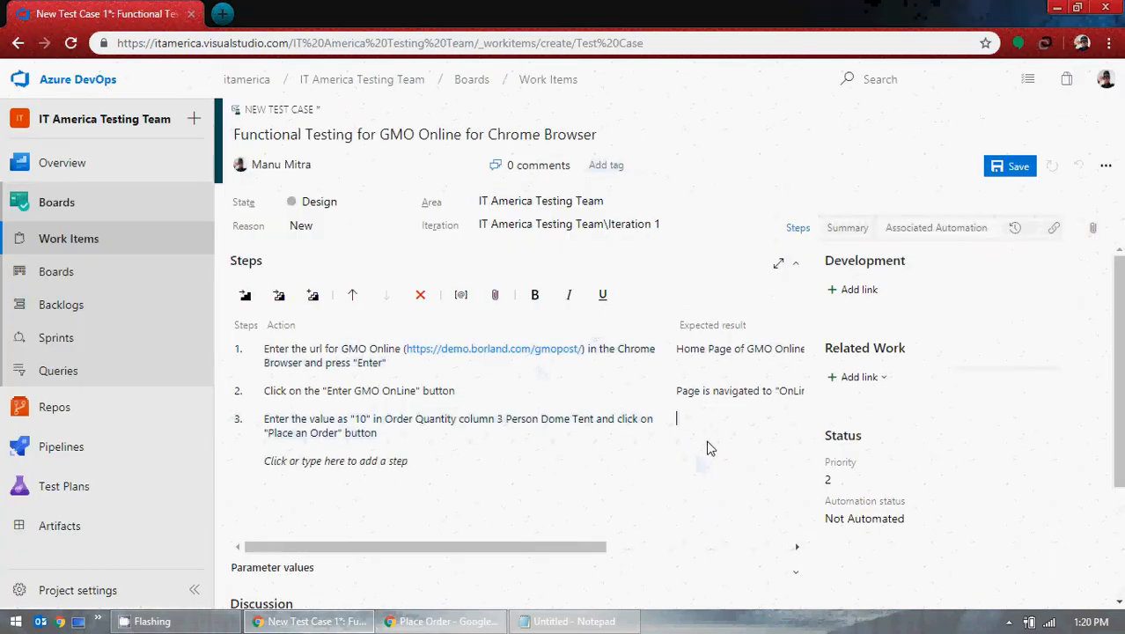
pyautogui.write('Page is navigated to')
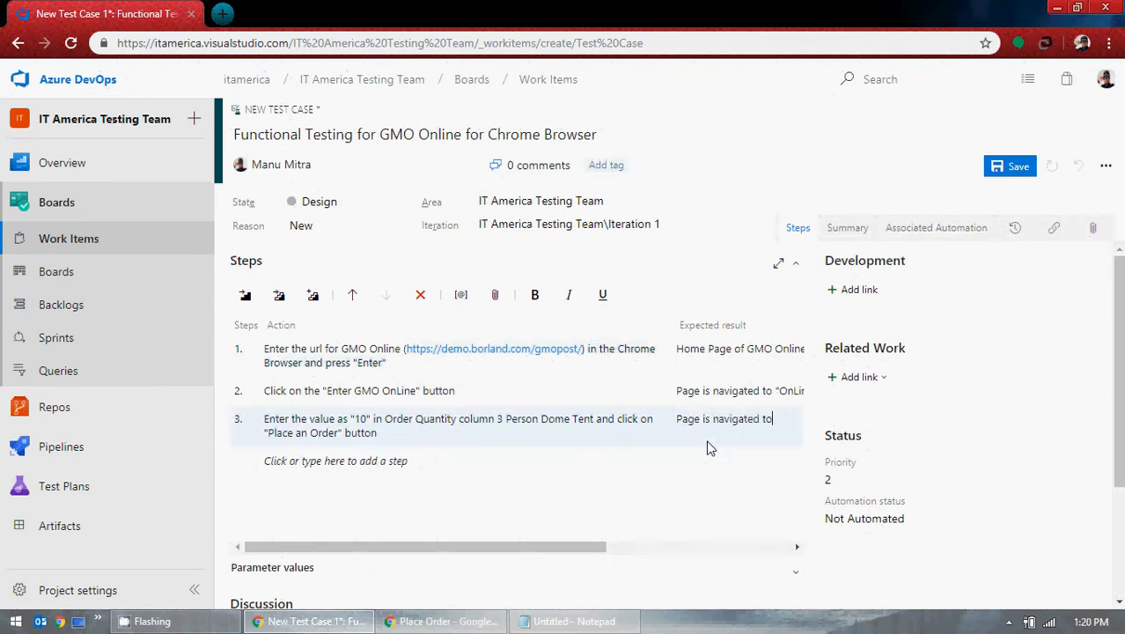
# Step: Copy the 'Place Order' page heading into Notepad
pyautogui.click(440, 621)
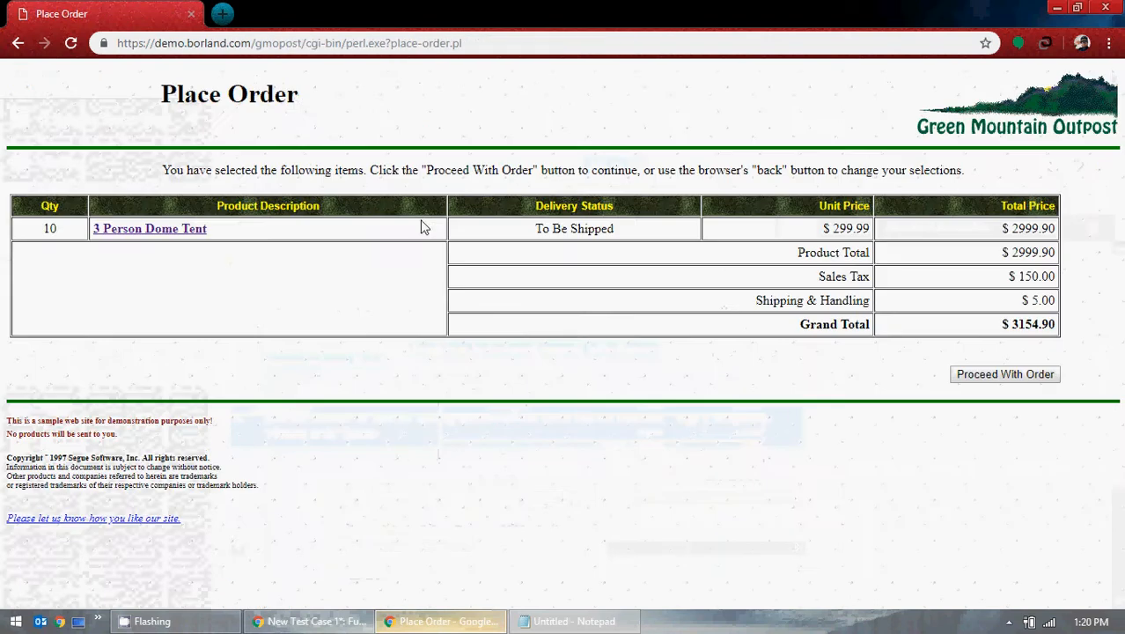
pyautogui.moveTo(308, 103); pyautogui.dragTo(160, 95)
pyautogui.hotkey('ctrl', 'c')
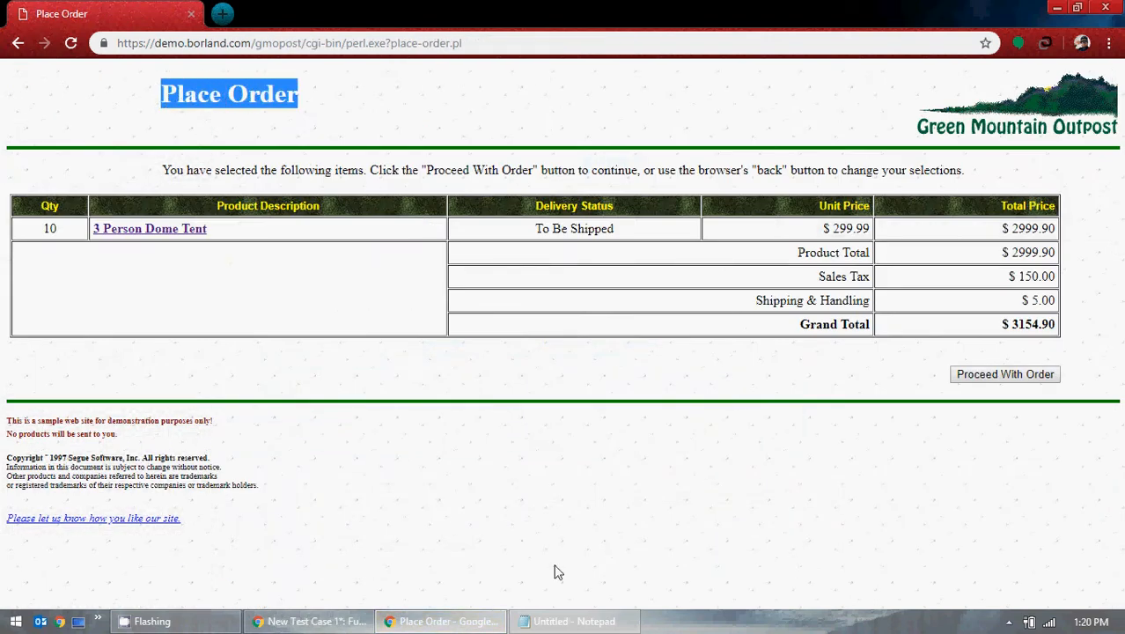
pyautogui.click(557, 622)
pyautogui.click(660, 353)
pyautogui.hotkey('ctrl', 'a')
pyautogui.hotkey('ctrl', 'v')
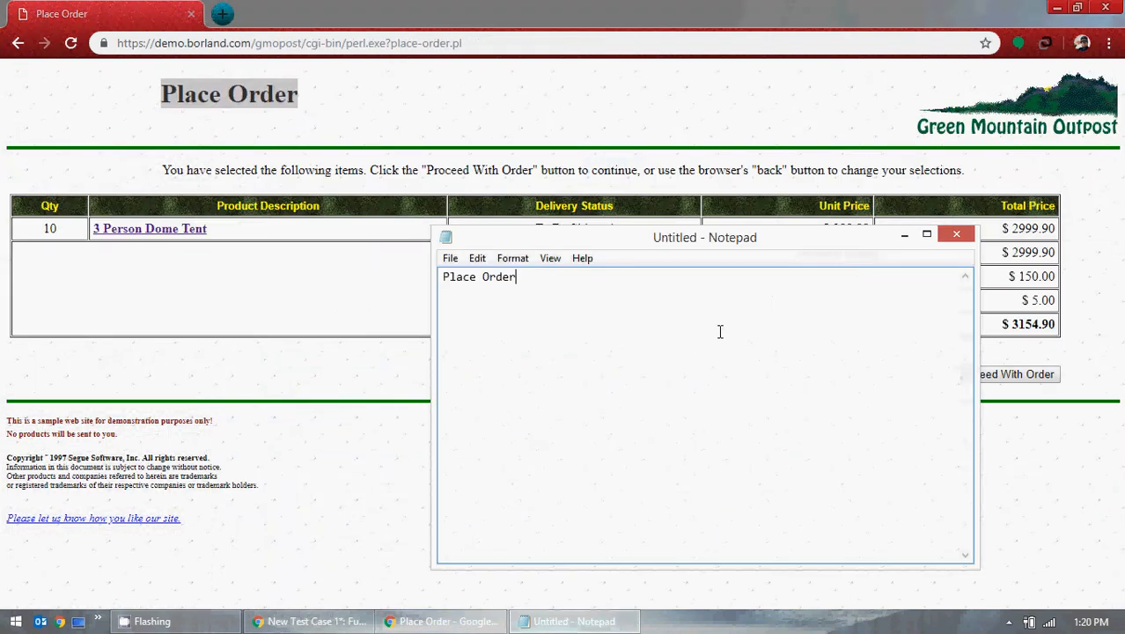
pyautogui.hotkey('ctrl', 'a')
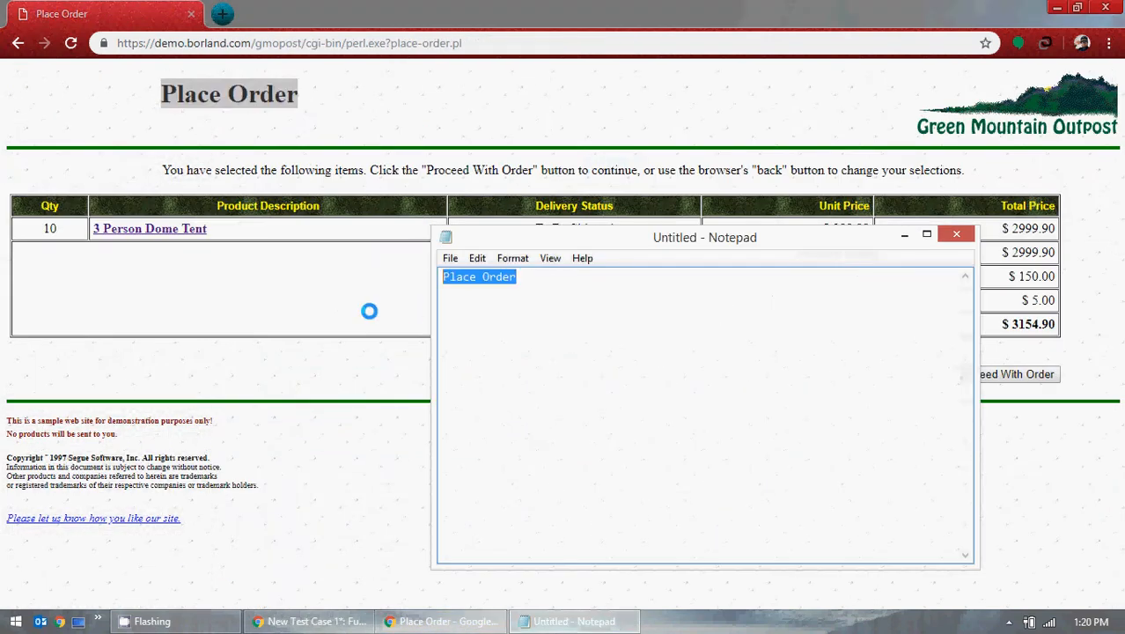
pyautogui.click(380, 623)
# Step: Complete step 3's expected result as: Page is navigated to "Place Order" web page
pyautogui.click(352, 623)
pyautogui.hscroll(5, 796, 440)
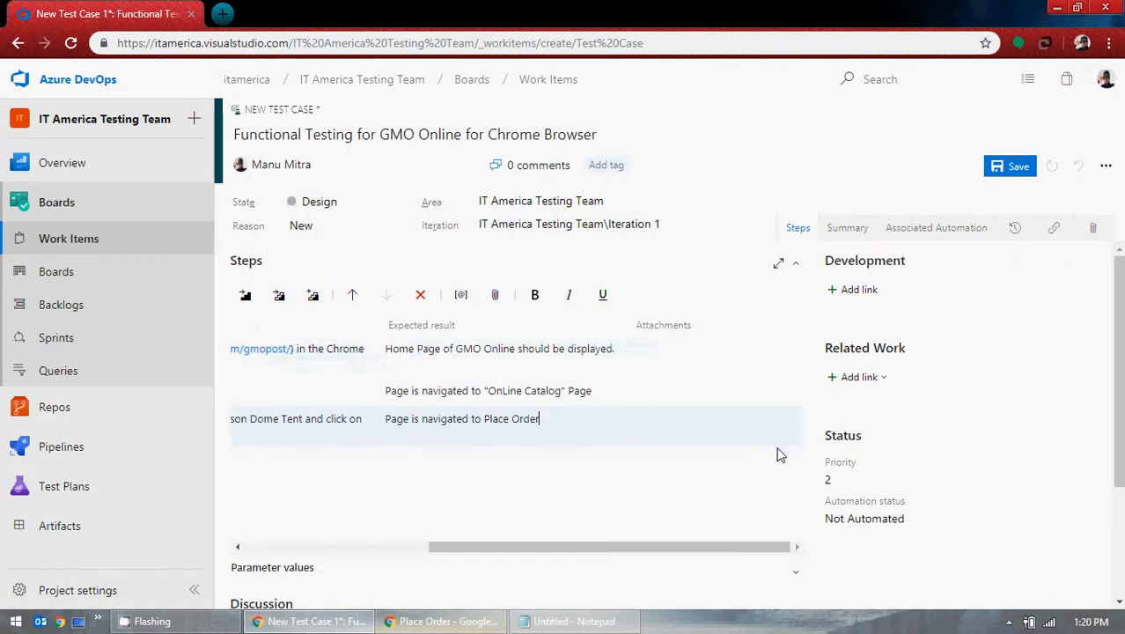
pyautogui.write('"')
pyautogui.press('Left')
pyautogui.press('Left')
pyautogui.press('Left')
pyautogui.press('Left')
pyautogui.press('Left')
pyautogui.press('Left')
pyautogui.press('Left')
pyautogui.press('Left')
pyautogui.press('Left')
pyautogui.press('Left')
pyautogui.press('Left')
pyautogui.write('"')
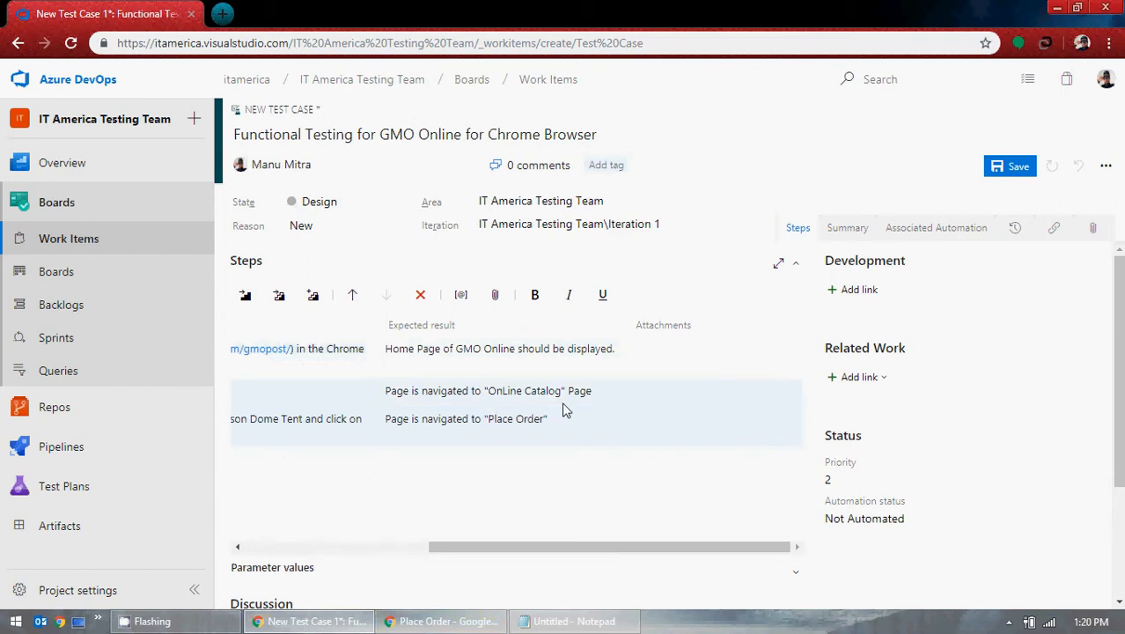
pyautogui.click(572, 428)
pyautogui.write('webpage')
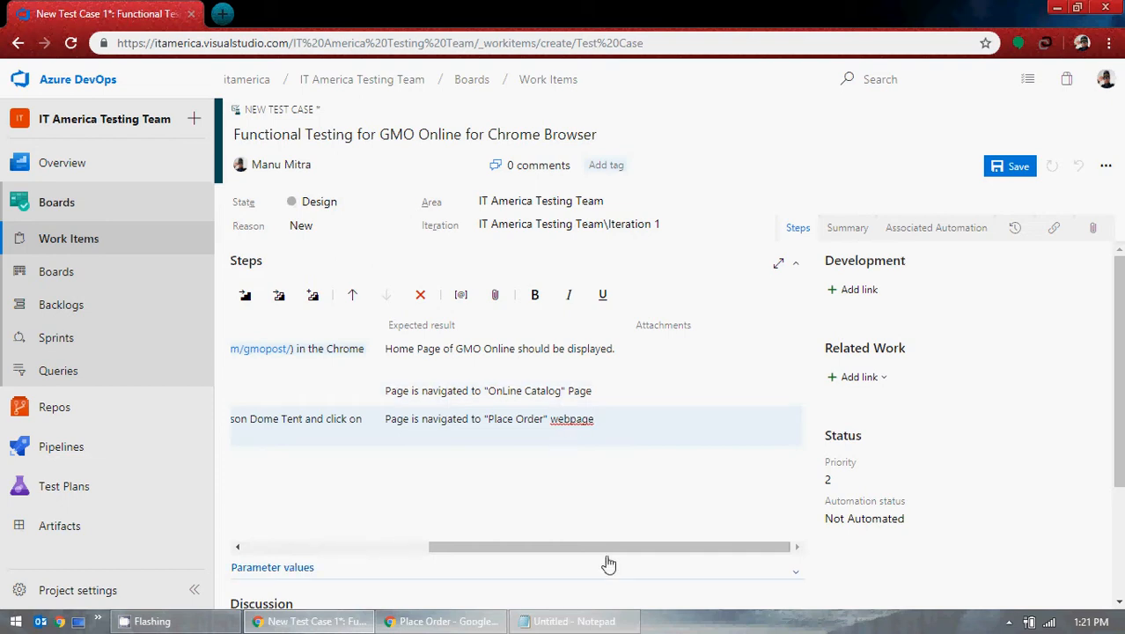
pyautogui.click(569, 423)
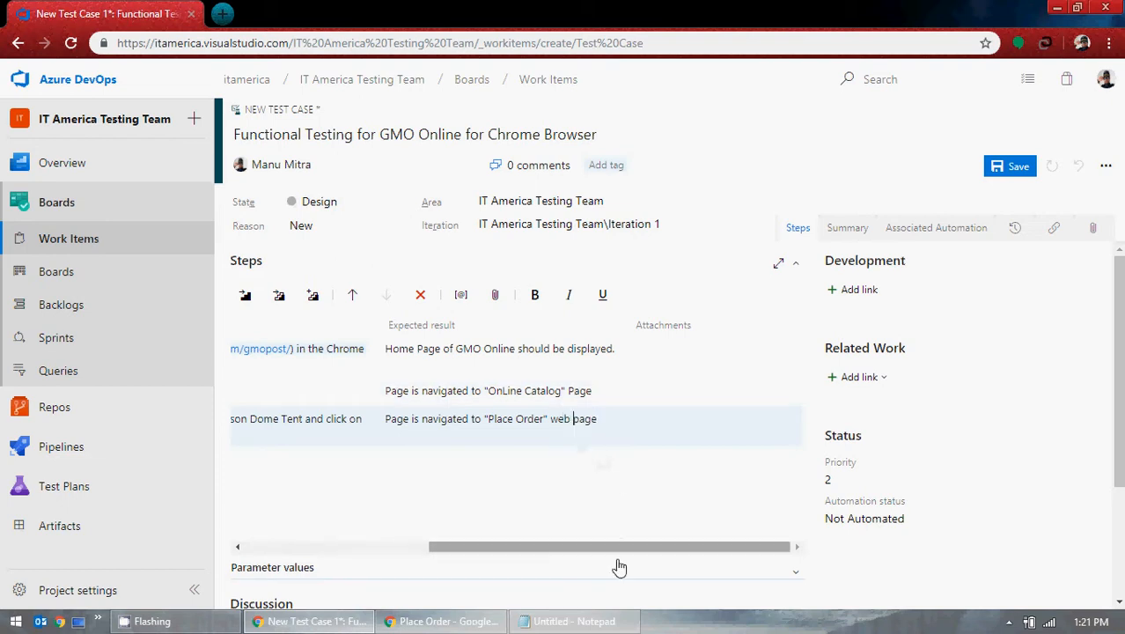
pyautogui.moveTo(613, 546); pyautogui.dragTo(401, 548)
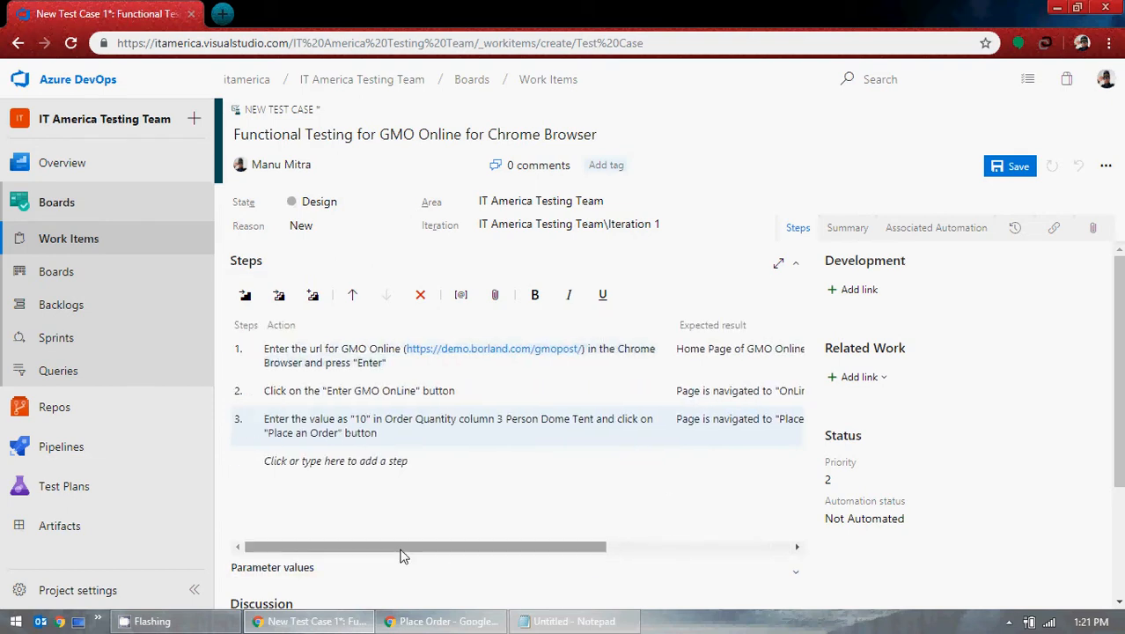
# Step: Add step 4 with the action: Click on "Proceed with Order" button
pyautogui.click(384, 468)
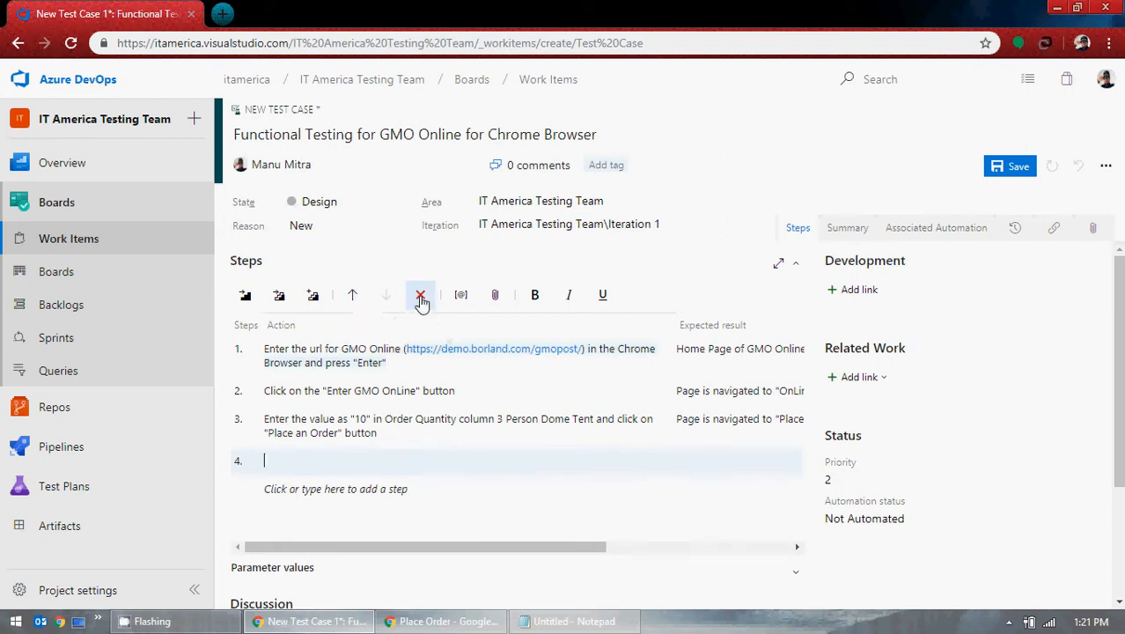
pyautogui.click(481, 627)
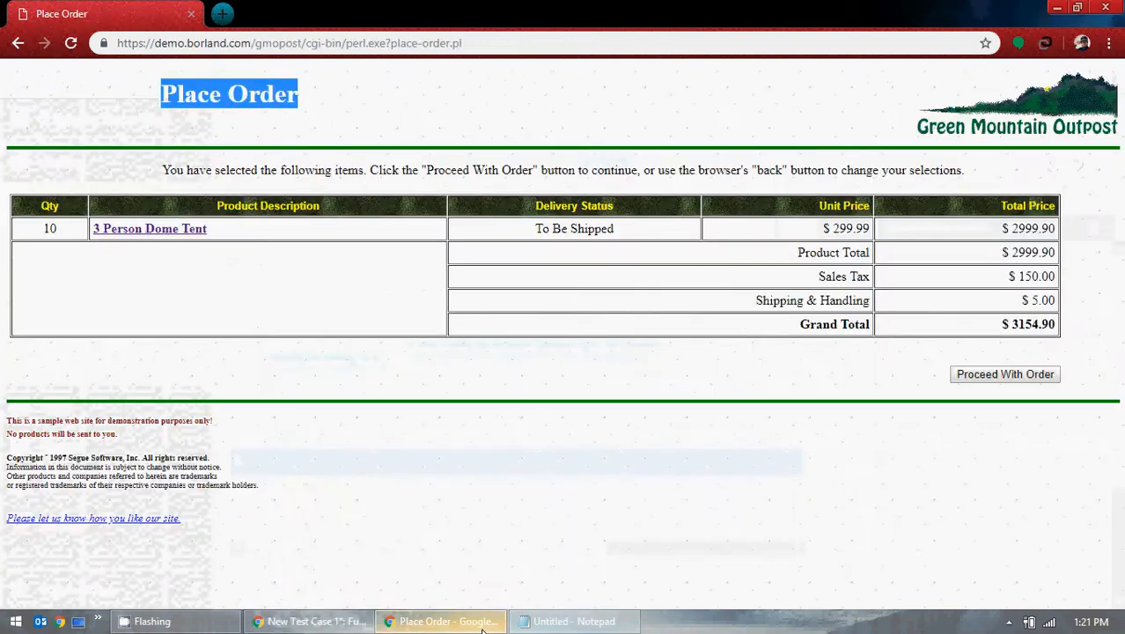
pyautogui.click(596, 410)
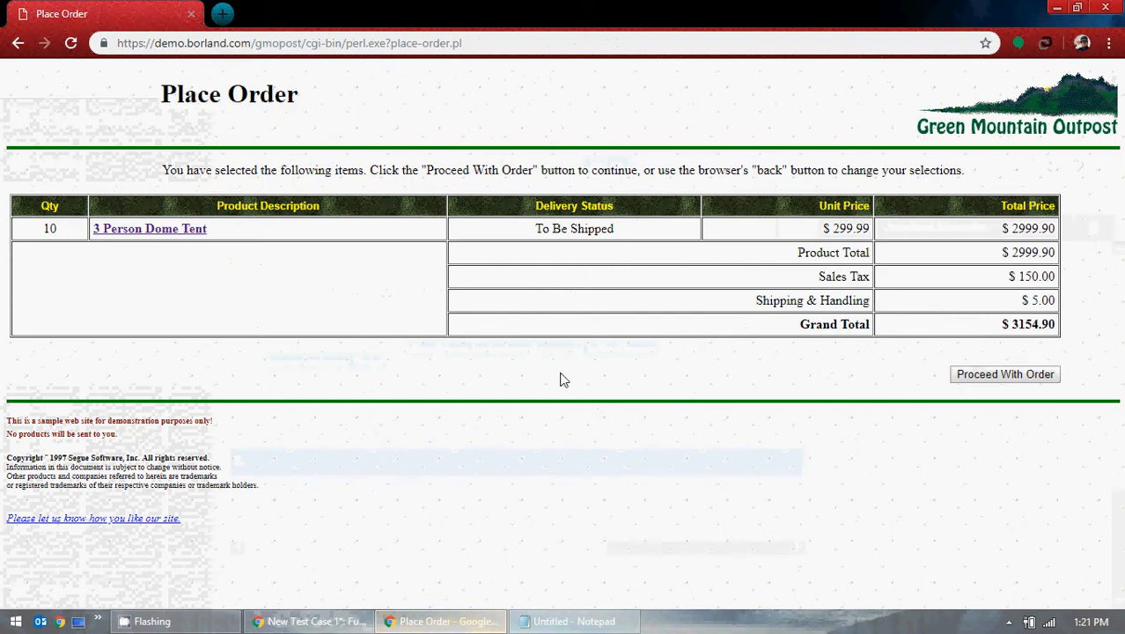
pyautogui.click(365, 620)
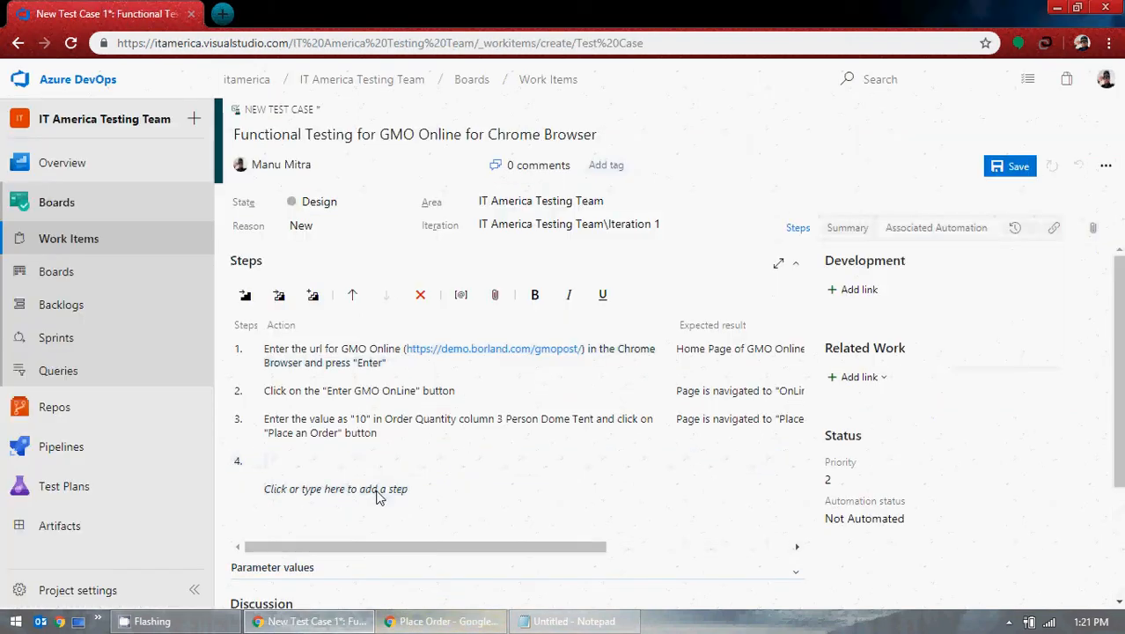
pyautogui.write('Click on ')
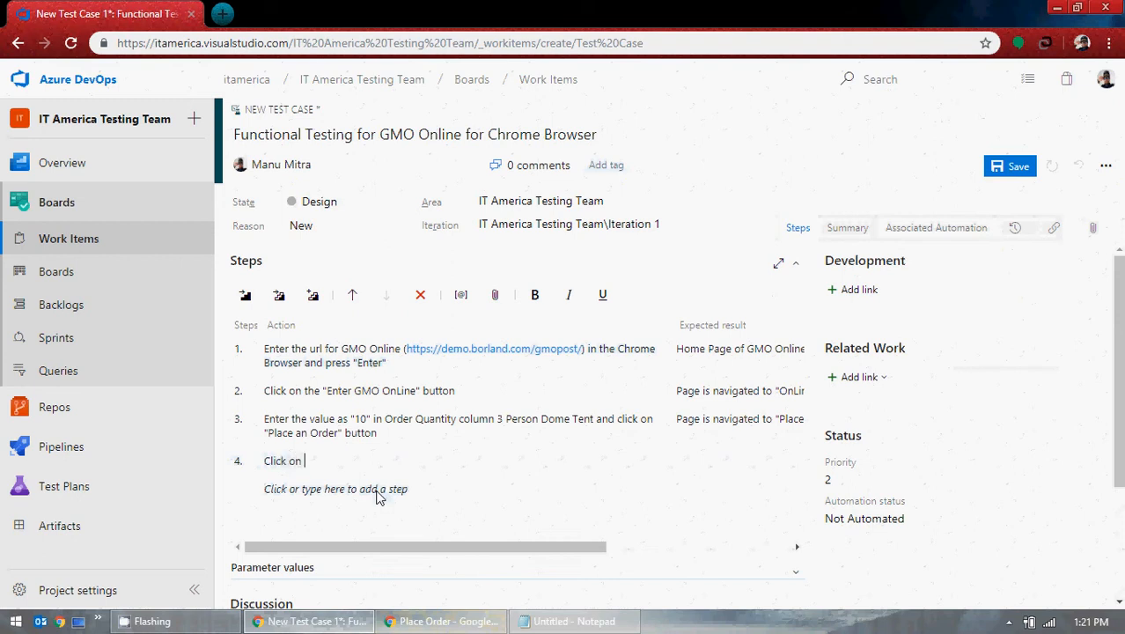
pyautogui.write('Proceed w')
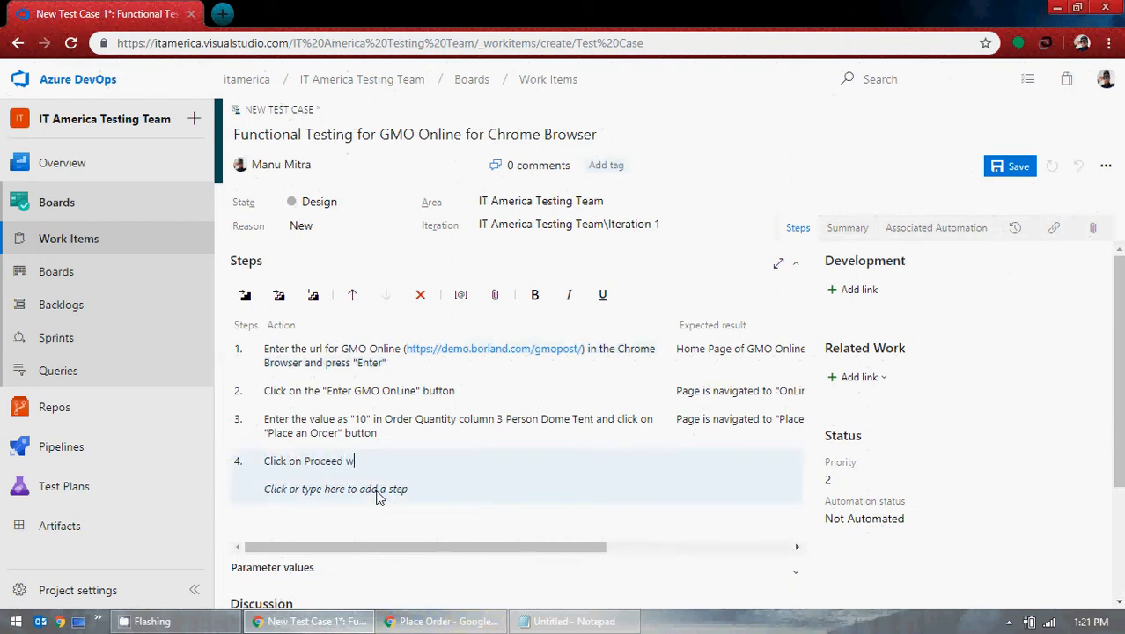
pyautogui.write('ith ')
pyautogui.write('P')
pyautogui.write('Orde')
pyautogui.write('r button')
pyautogui.click(304, 460)
pyautogui.write('"')
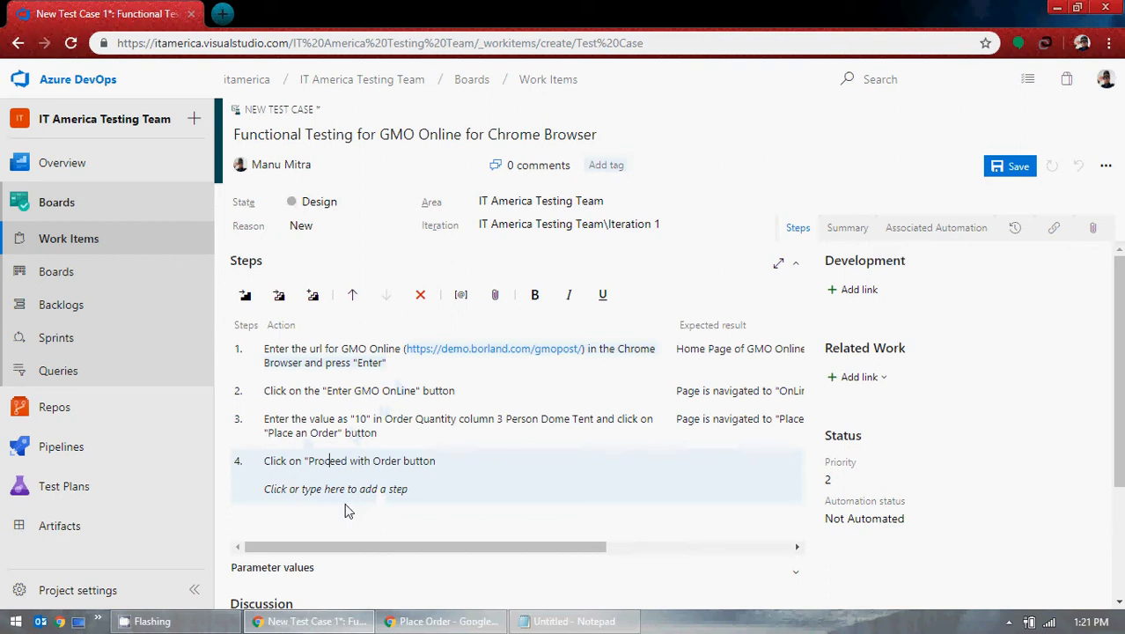
pyautogui.write('"')
pyautogui.click(457, 461)
pyautogui.write('and click')
pyautogui.press('BackSpace')
pyautogui.press('BackSpace')
pyautogui.press('BackSpace')
pyautogui.press('BackSpace')
pyautogui.press('BackSpace')
pyautogui.press('BackSpace')
pyautogui.press('BackSpace')
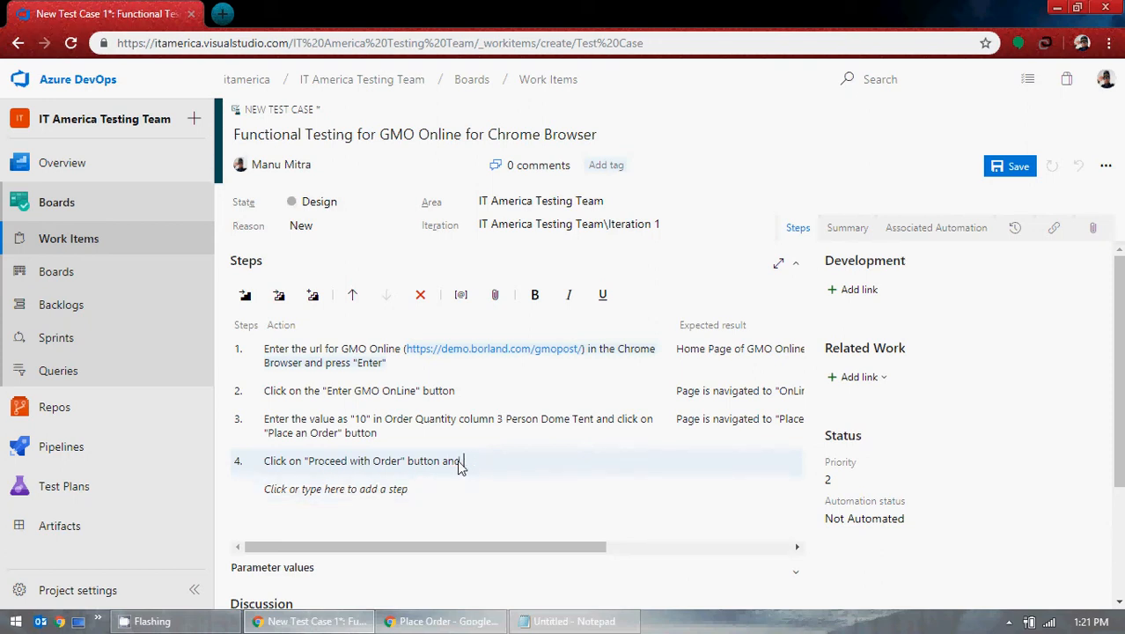
pyautogui.write('d click on')
pyautogui.press('BackSpace')
pyautogui.press('BackSpace')
pyautogui.press('BackSpace')
pyautogui.press('BackSpace')
pyautogui.press('BackSpace')
pyautogui.press('BackSpace')
pyautogui.press('BackSpace')
pyautogui.press('BackSpace')
pyautogui.press('BackSpace')
pyautogui.press('BackSpace')
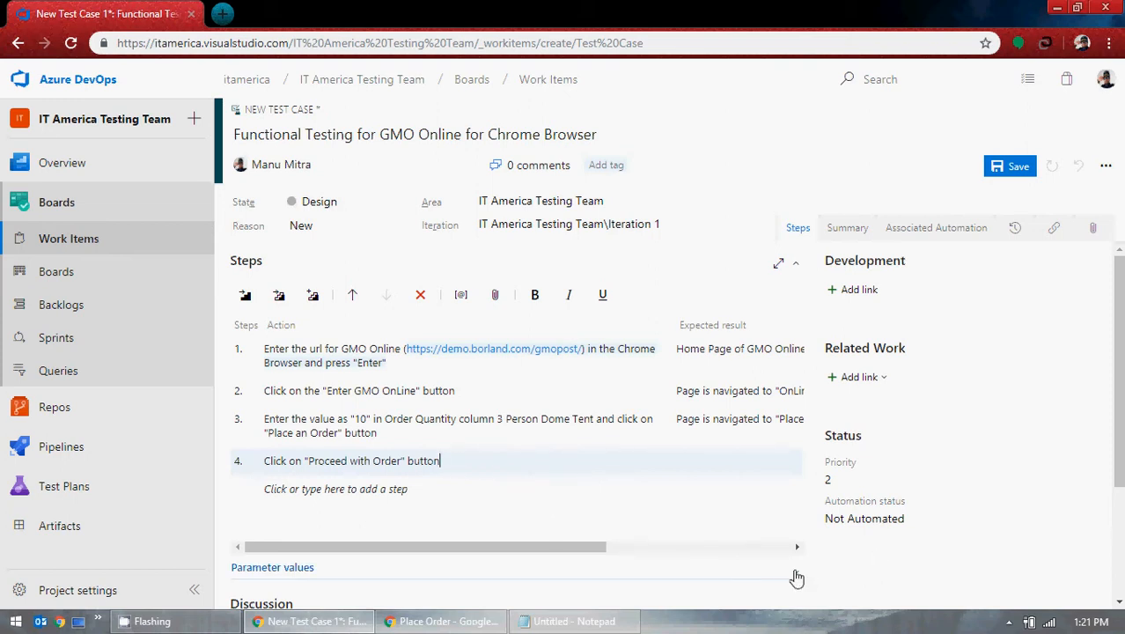
# Step: Prefix step 4's action with 'Verify the information on the web page and'
pyautogui.click(450, 626)
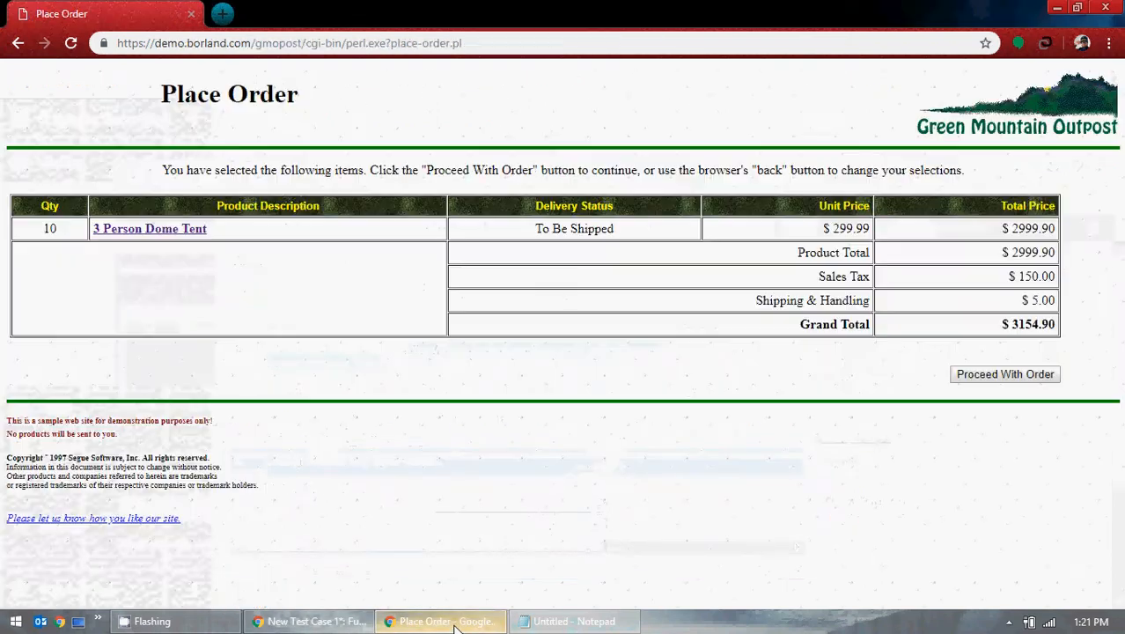
pyautogui.click(455, 626)
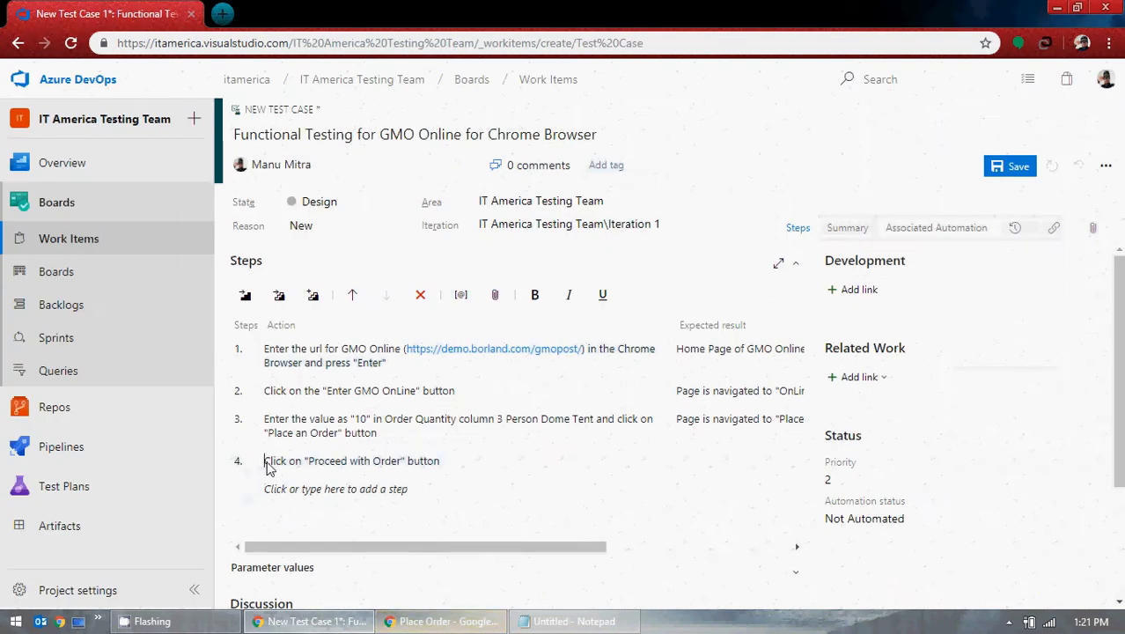
pyautogui.write('Verify the')
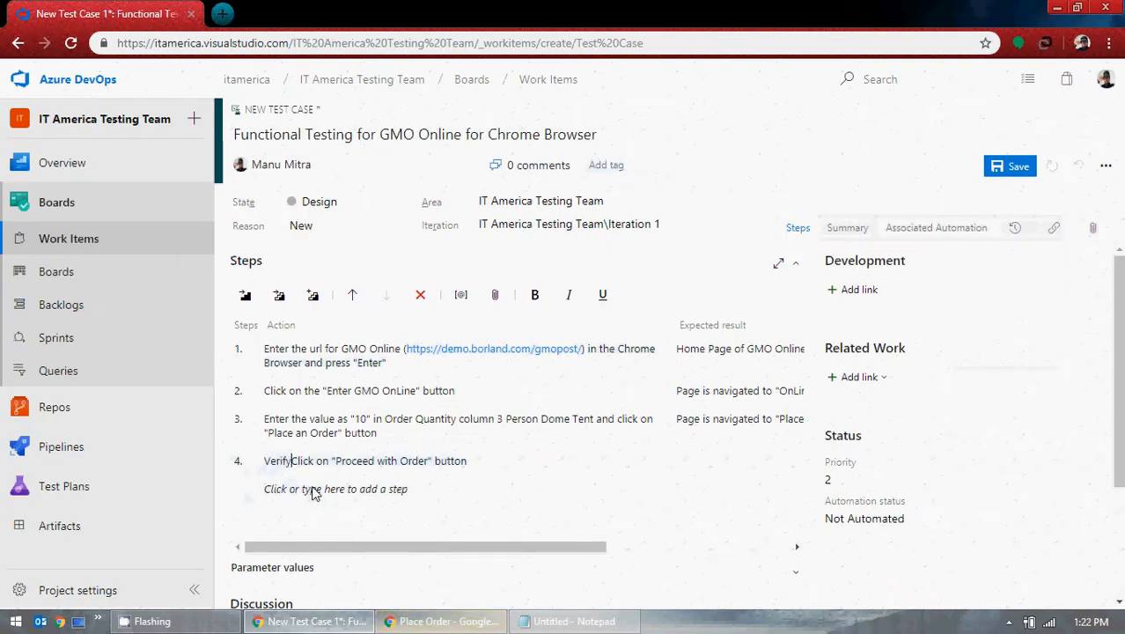
pyautogui.click(314, 493)
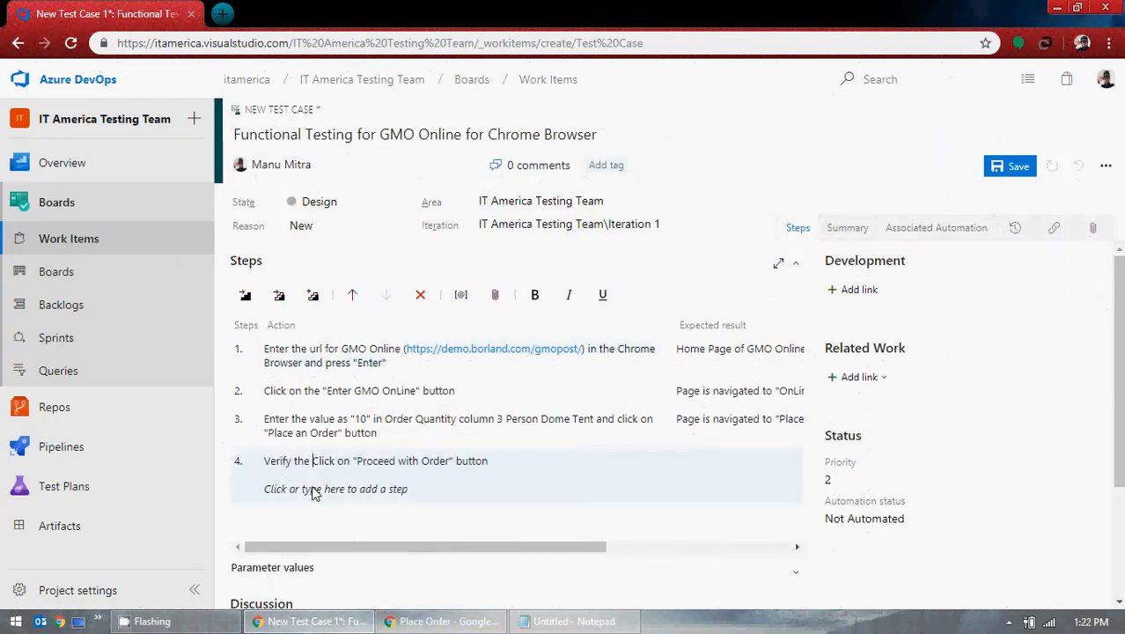
pyautogui.write('information on the ')
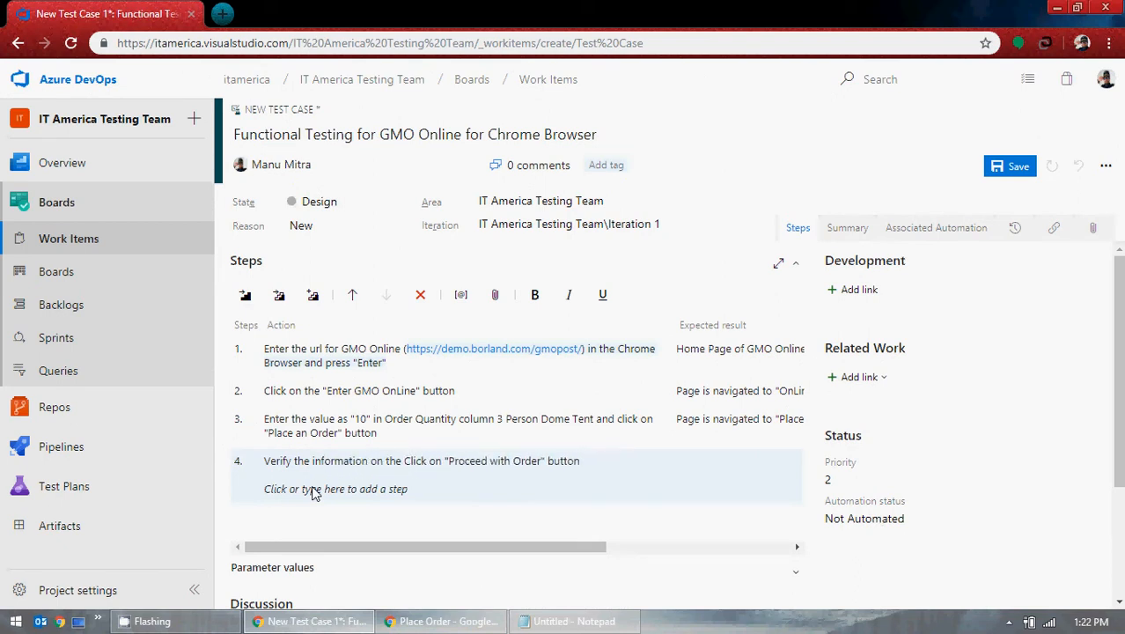
pyautogui.write('wenb')
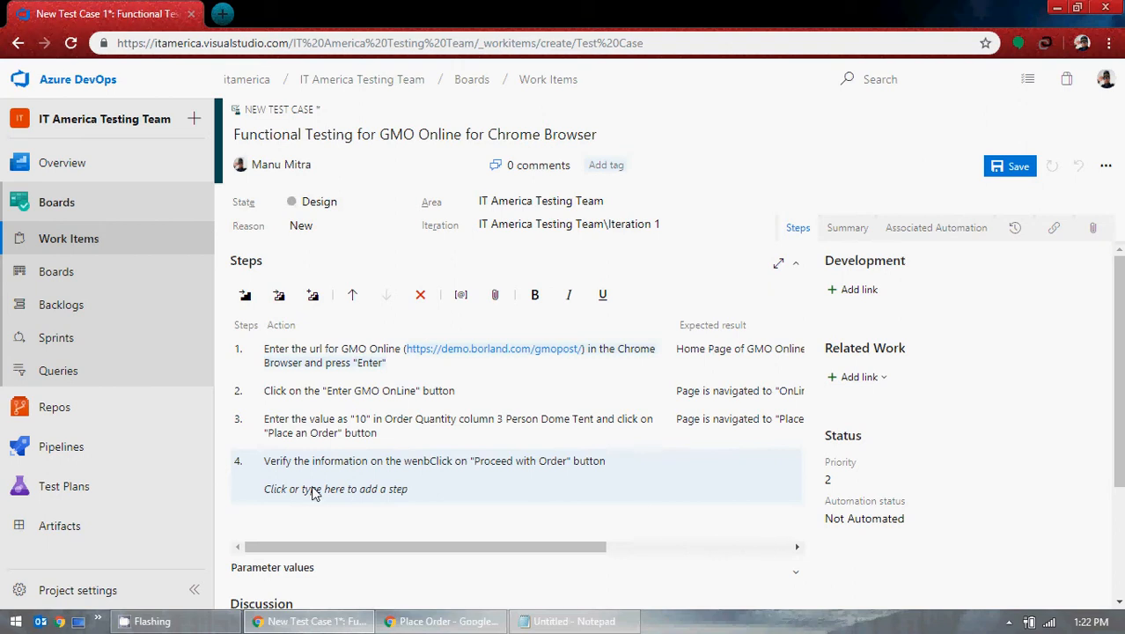
pyautogui.press('BackSpace')
pyautogui.press('BackSpace')
pyautogui.write('b ')
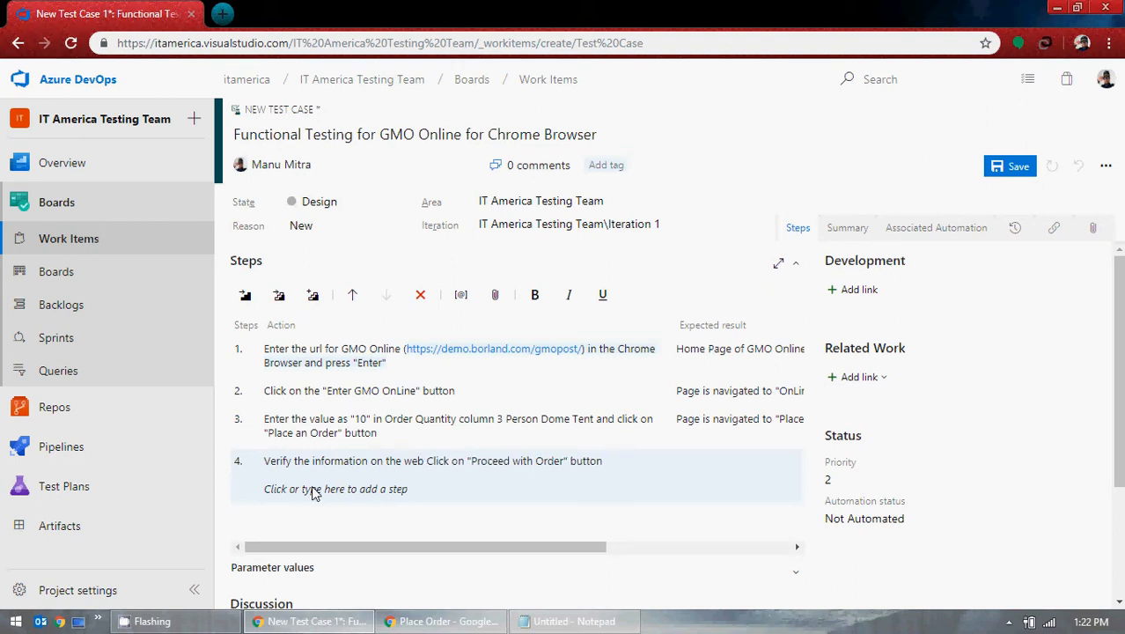
pyautogui.write('page and')
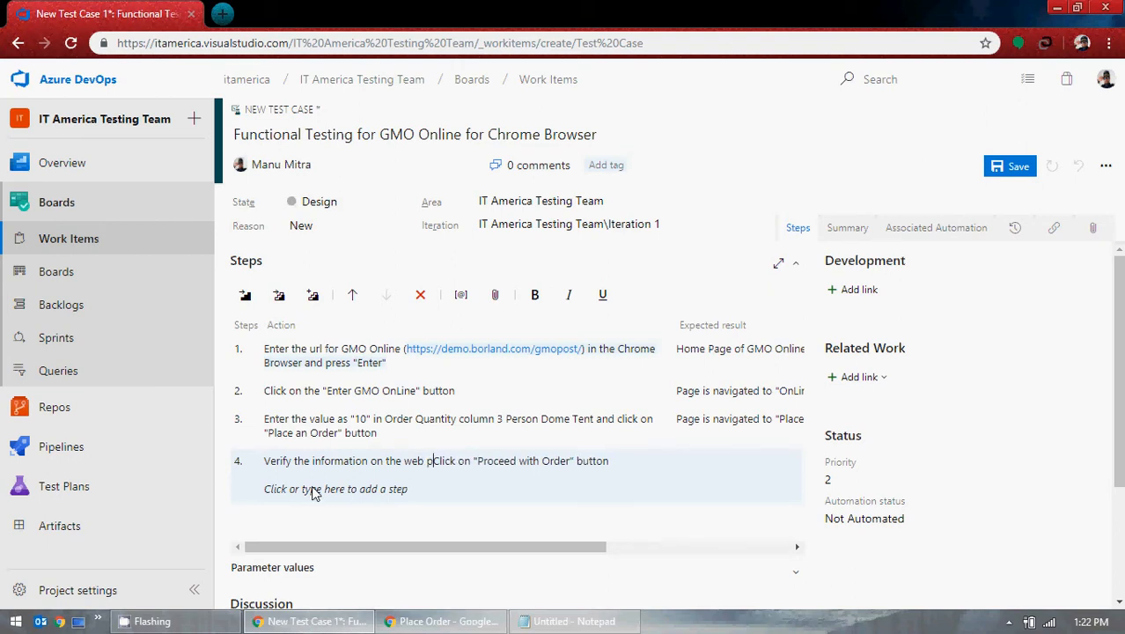
pyautogui.press('Delete')
# Step: Lowercase 'click' in step 4 and proceed with the GMO order to Billing Information
pyautogui.write('c')
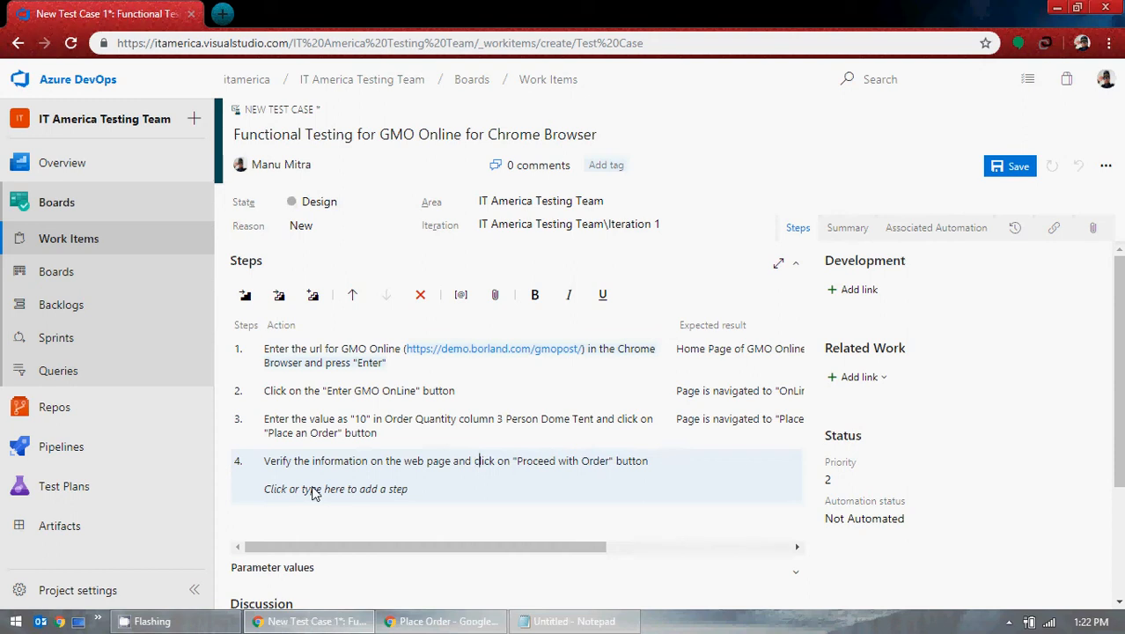
pyautogui.click(610, 622)
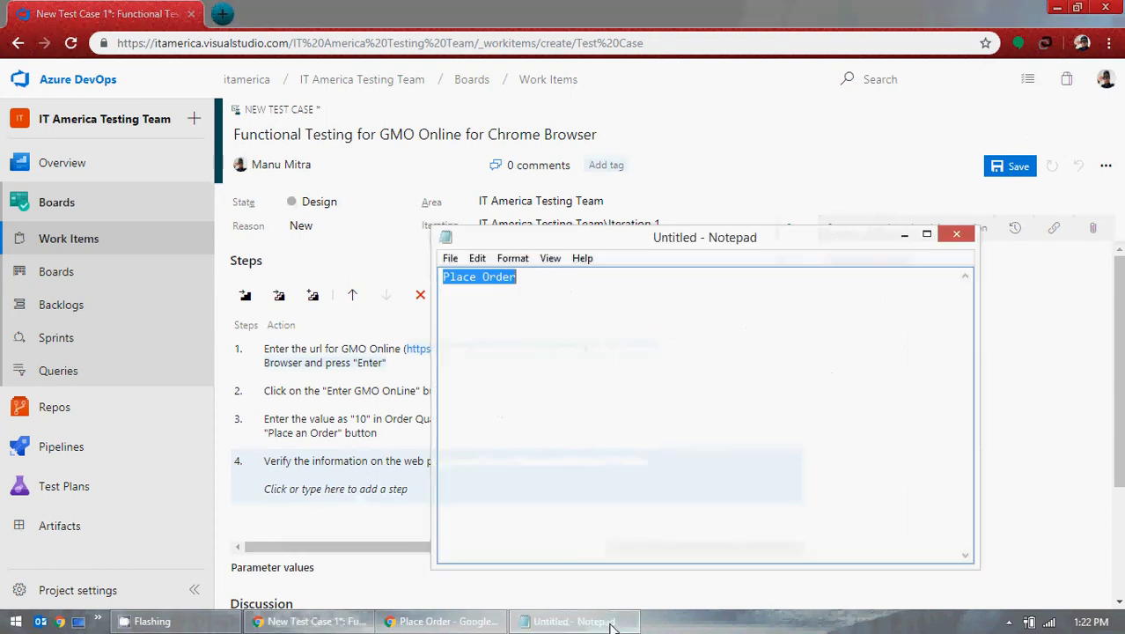
pyautogui.click(609, 622)
pyautogui.click(420, 621)
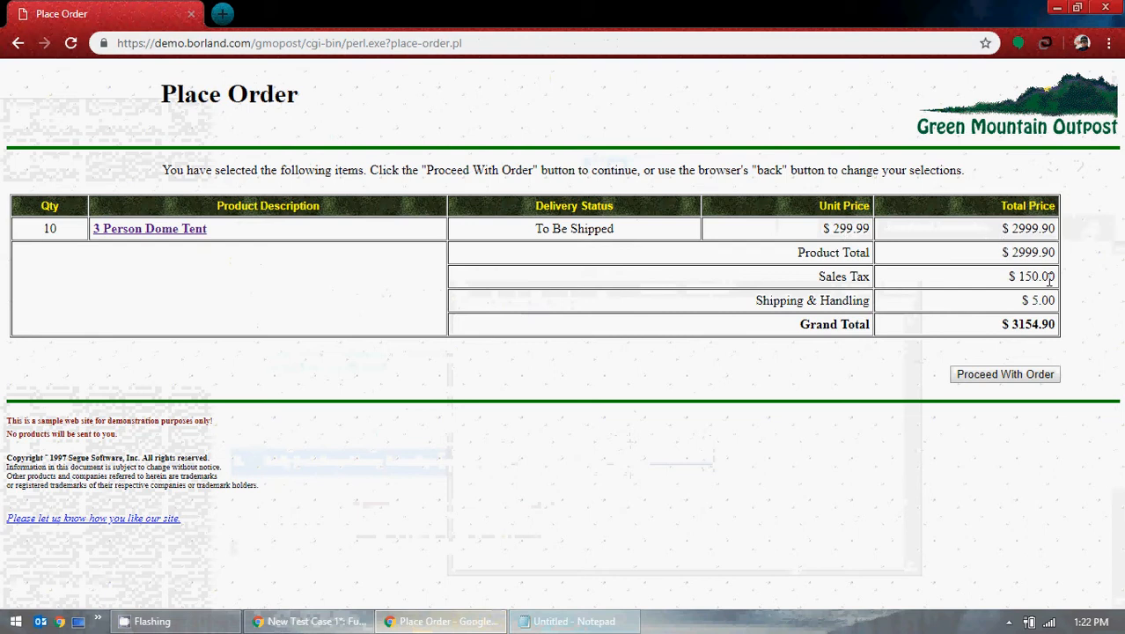
pyautogui.click(991, 380)
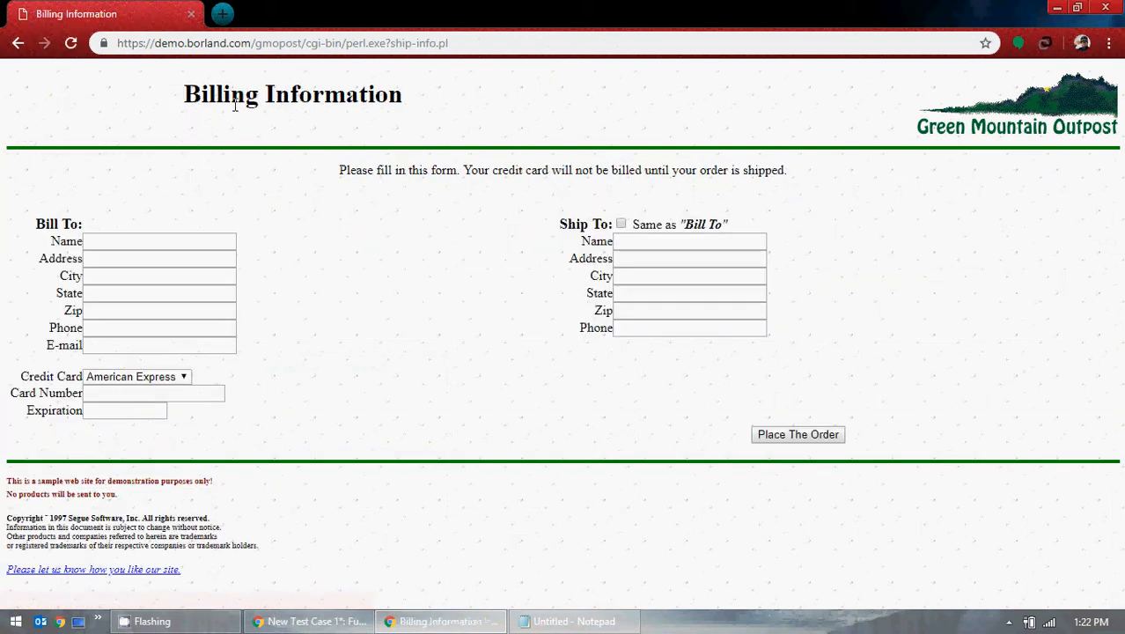
# Step: Copy the 'Billing Information' page heading into Notepad
pyautogui.moveTo(188, 94); pyautogui.dragTo(419, 118)
pyautogui.hotkey('ctrl', 'c')
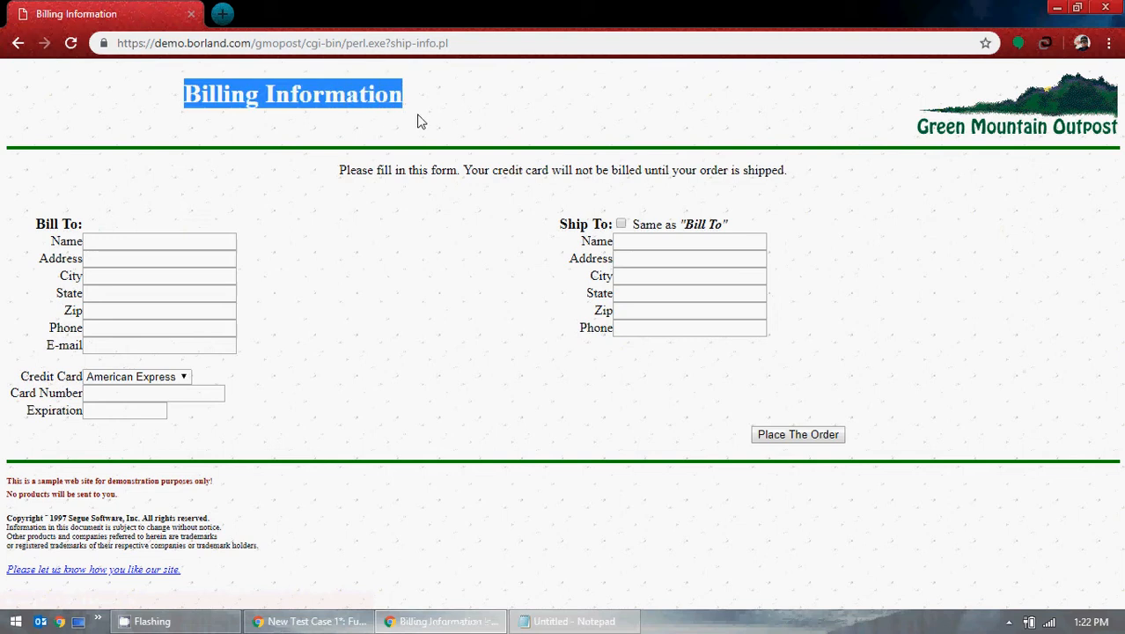
pyautogui.click(544, 620)
pyautogui.click(628, 376)
pyautogui.hotkey('ctrl', 'a')
pyautogui.hotkey('ctrl', 'v')
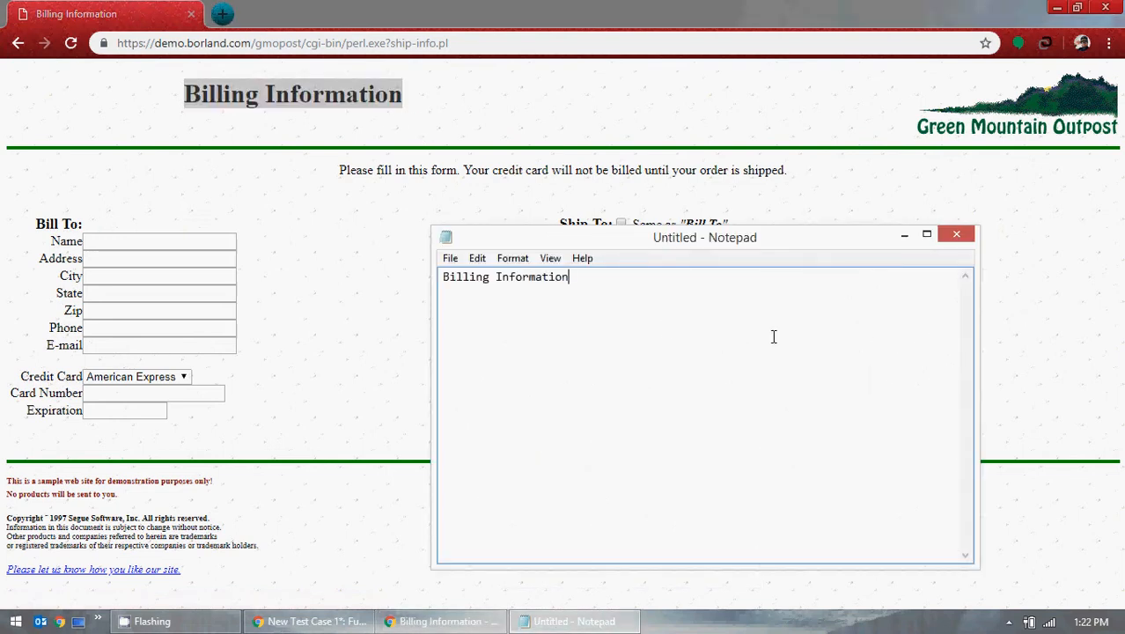
pyautogui.hotkey('ctrl', 'a')
pyautogui.click(440, 622)
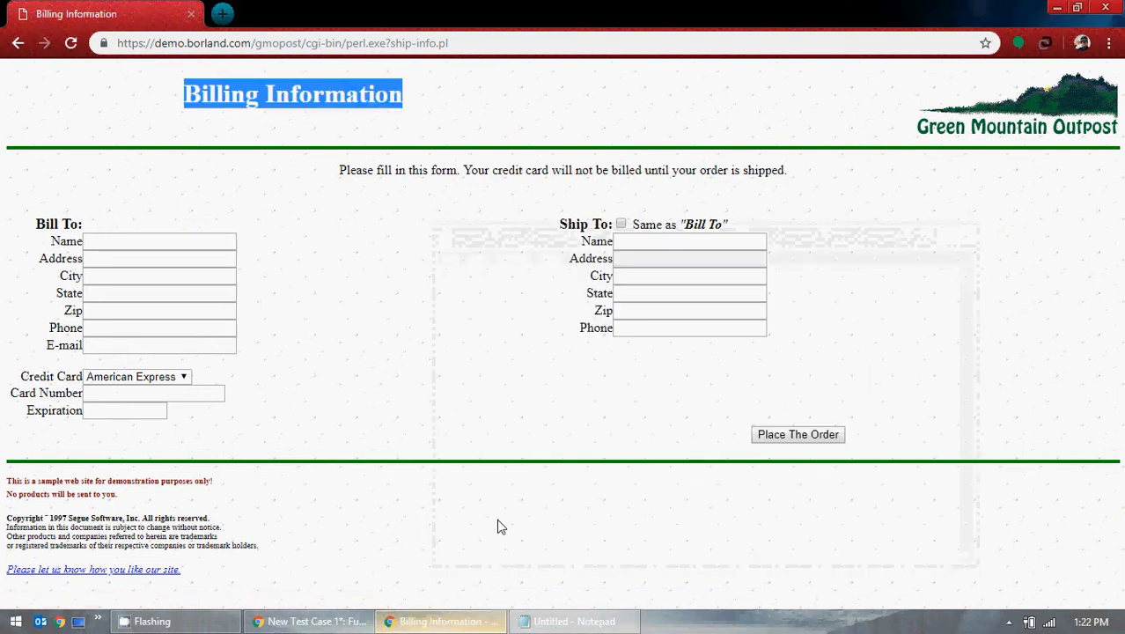
pyautogui.click(310, 621)
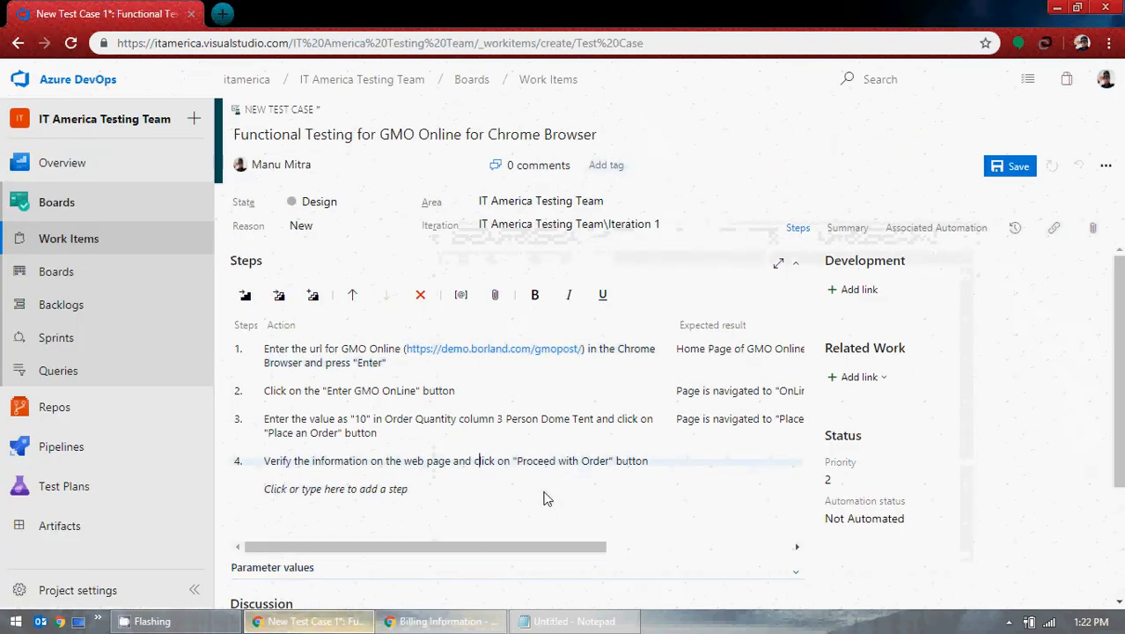
# Step: Set step 4's expected result to: Page is navigated to "Billing Information" web page
pyautogui.click(694, 469)
pyautogui.write('Page')
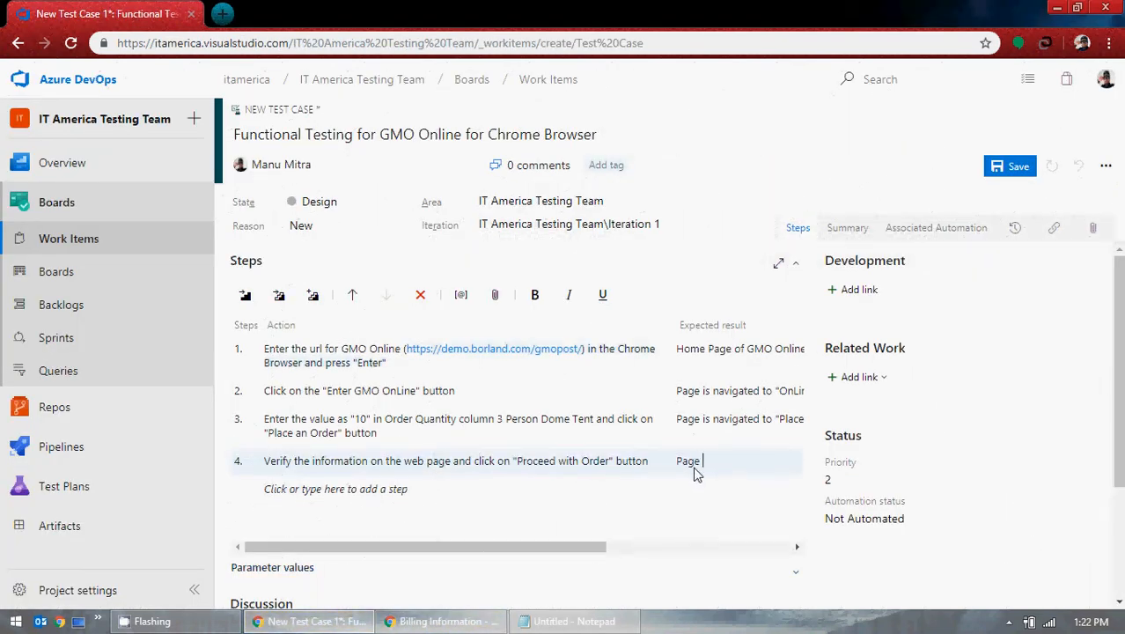
pyautogui.write(' is navigated tp')
pyautogui.press('BackSpace')
pyautogui.write('o')
pyautogui.hotkey('ctrl', 'v')
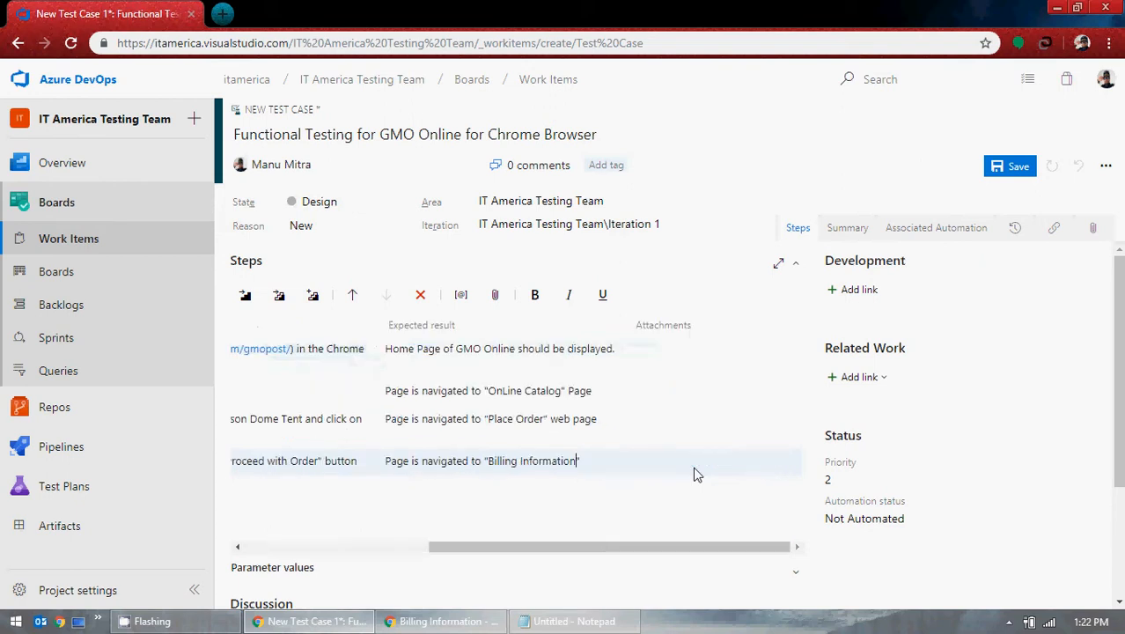
pyautogui.click(605, 459)
pyautogui.write('web page')
pyautogui.moveTo(595, 546); pyautogui.dragTo(334, 531)
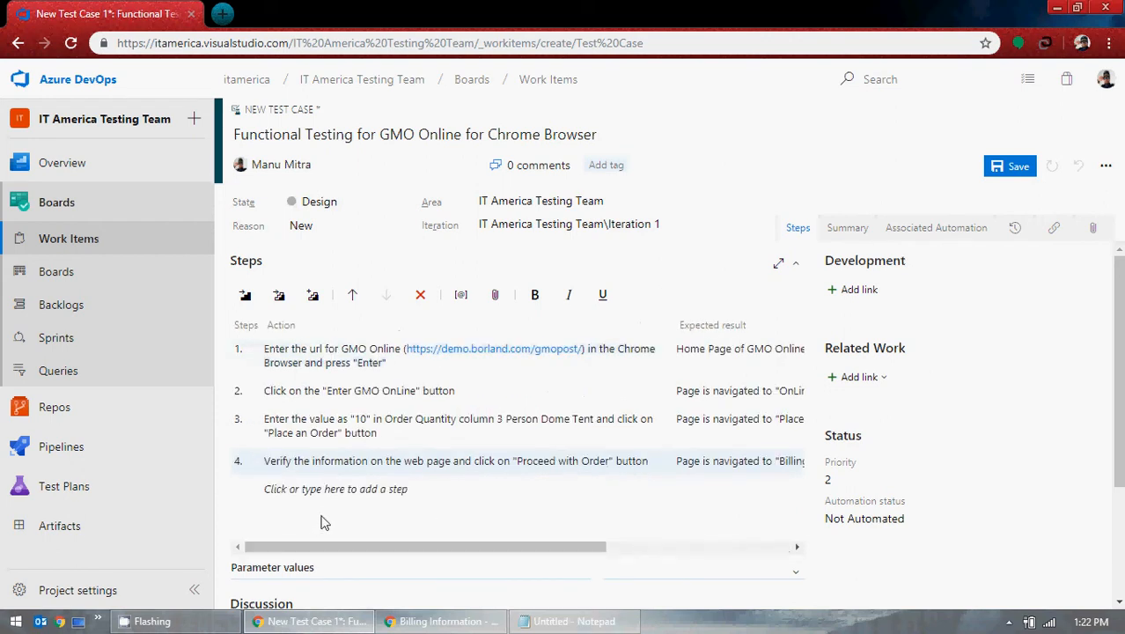
pyautogui.scroll(-3, 348, 506)
pyautogui.scroll(2, 361, 402)
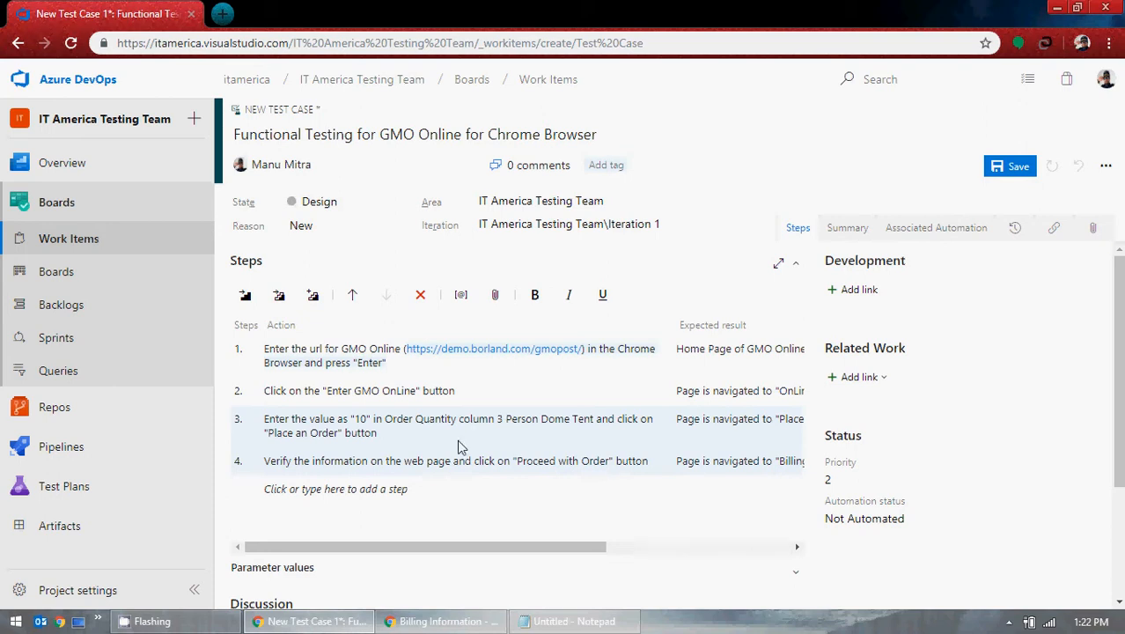
pyautogui.click(341, 493)
# Step: Autofill the Bill To details on the GMO billing form
pyautogui.click(463, 623)
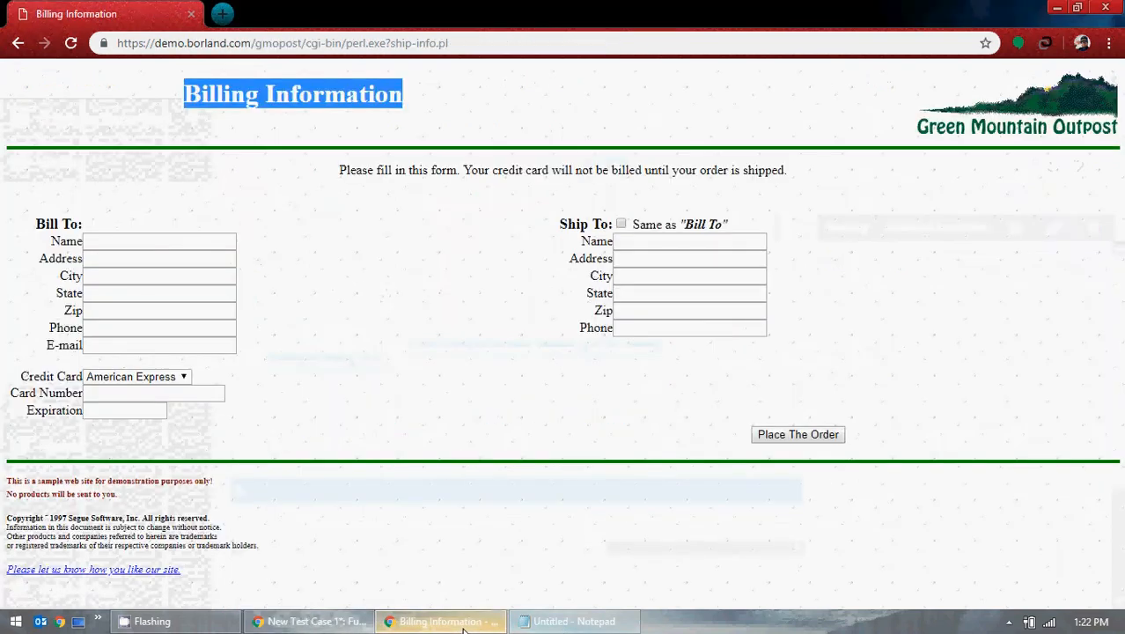
pyautogui.click(123, 244)
pyautogui.click(180, 278)
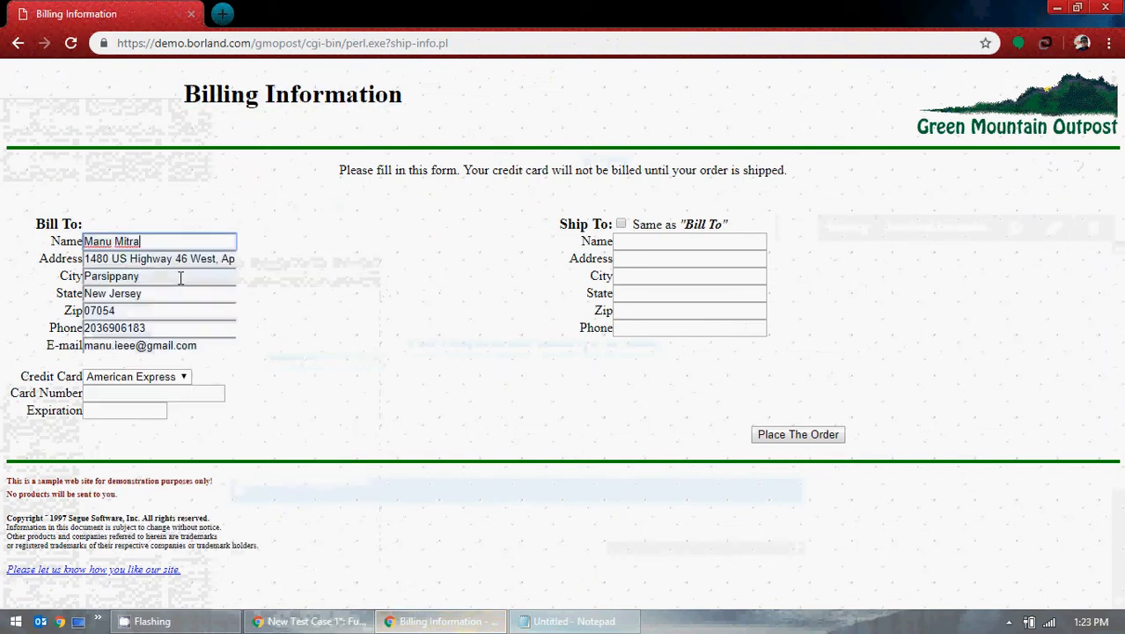
# Step: Look up a test American Express number on Google and paste it into Card Number
pyautogui.click(139, 396)
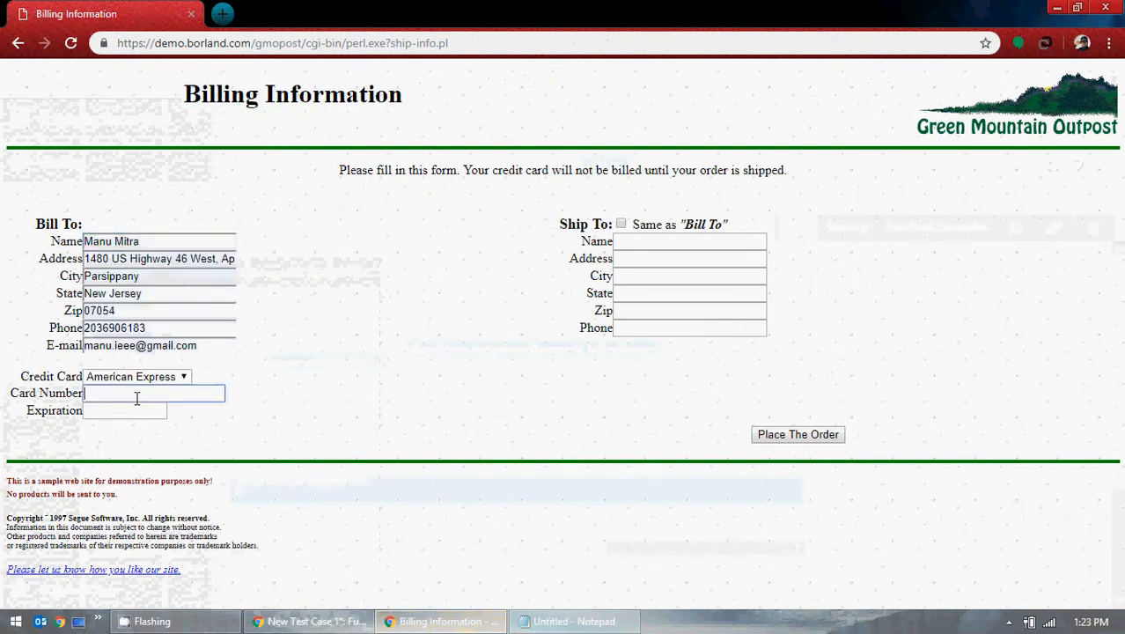
pyautogui.click(223, 13)
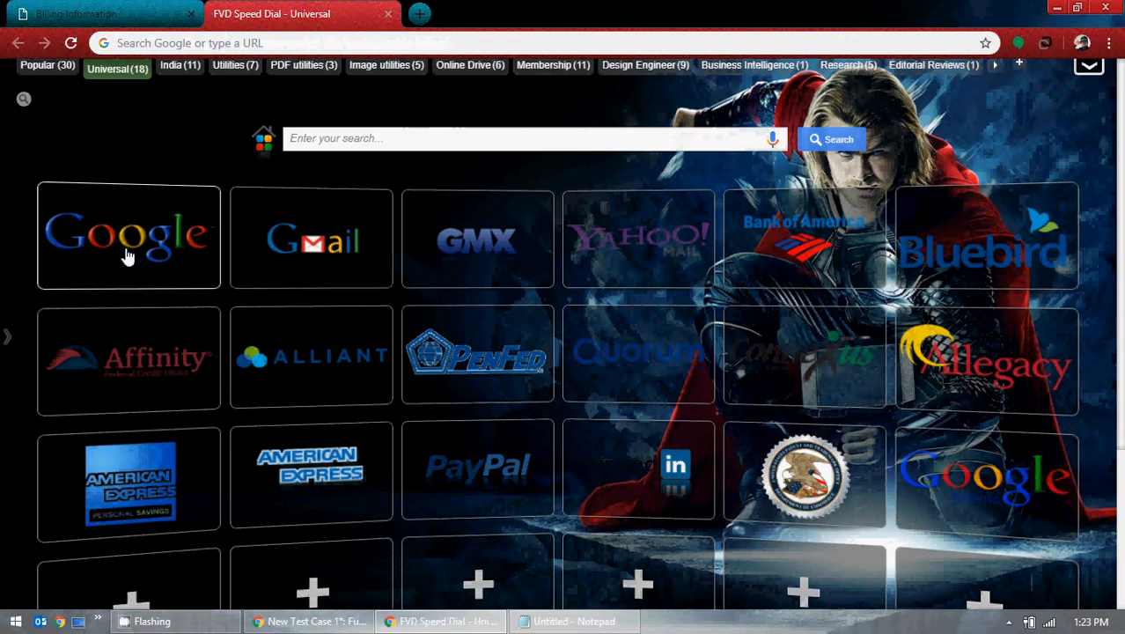
pyautogui.click(128, 255)
pyautogui.write('test')
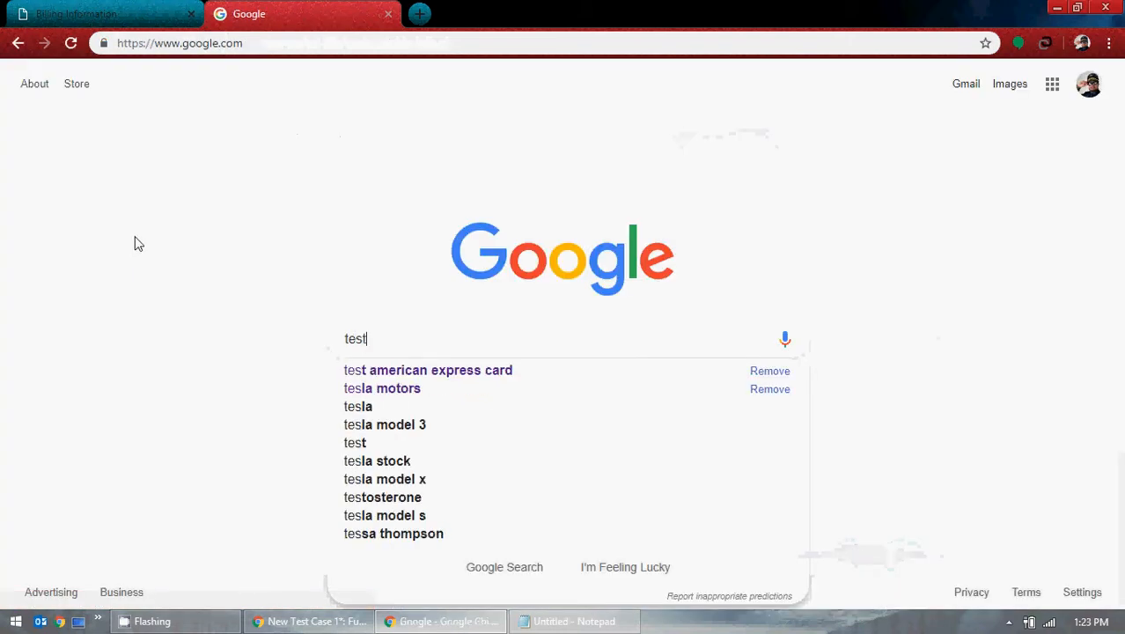
pyautogui.click(439, 373)
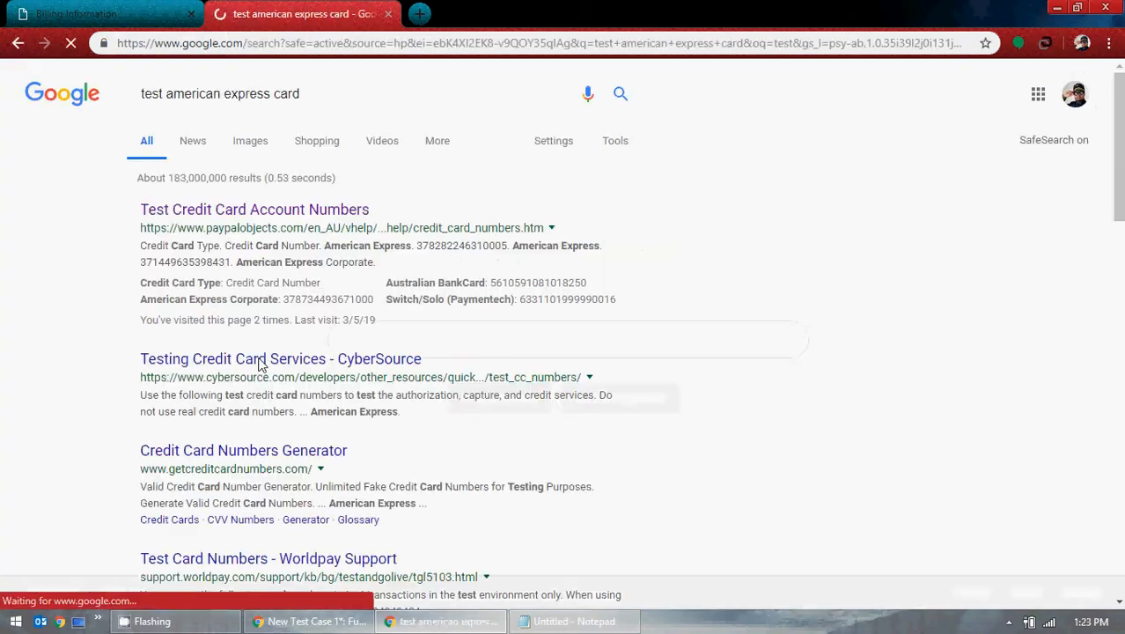
pyautogui.moveTo(140, 261); pyautogui.dragTo(232, 262)
pyautogui.hotkey('ctrl', 'c')
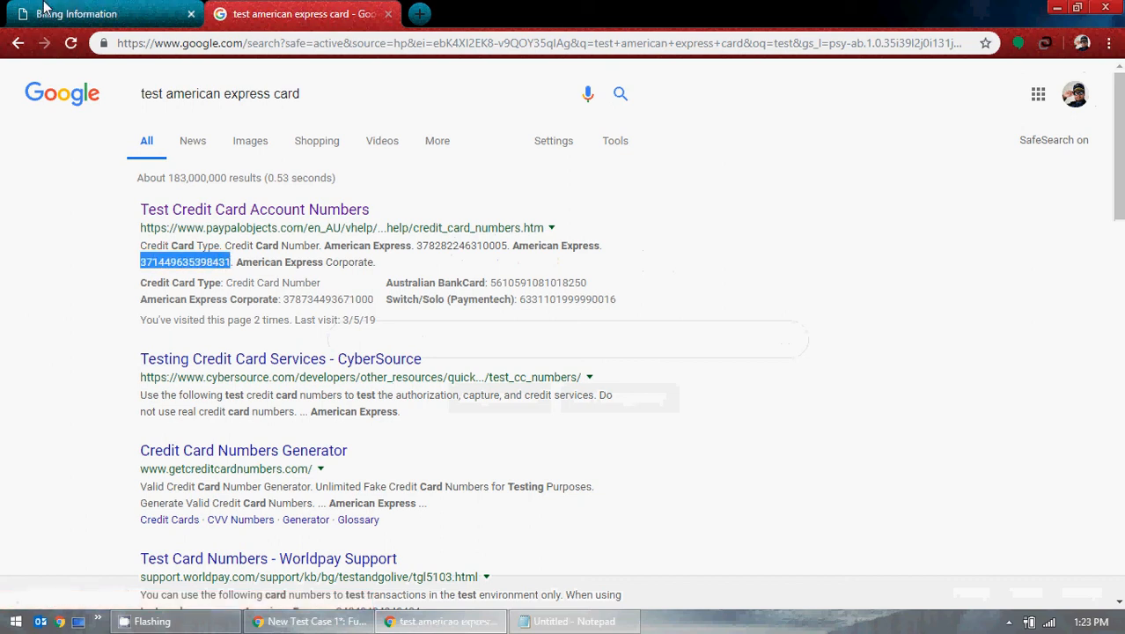
pyautogui.click(66, 13)
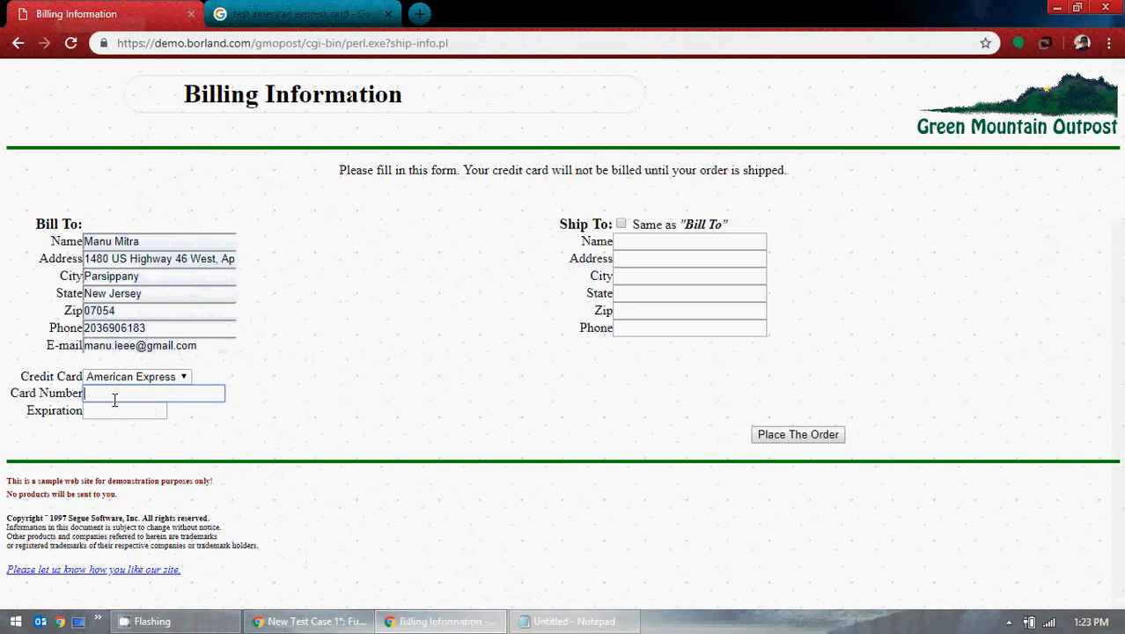
pyautogui.hotkey('ctrl', 'v')
# Step: Enter the card expiration date and make Ship To the same as Bill To
pyautogui.press('Tab')
pyautogui.write('12/')
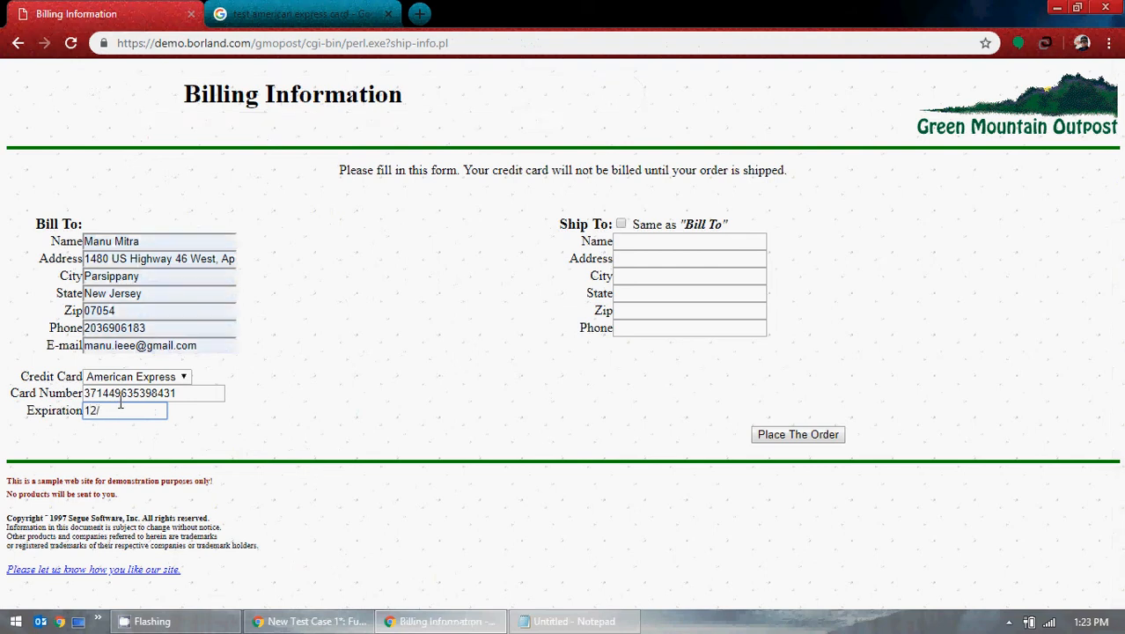
pyautogui.click(621, 223)
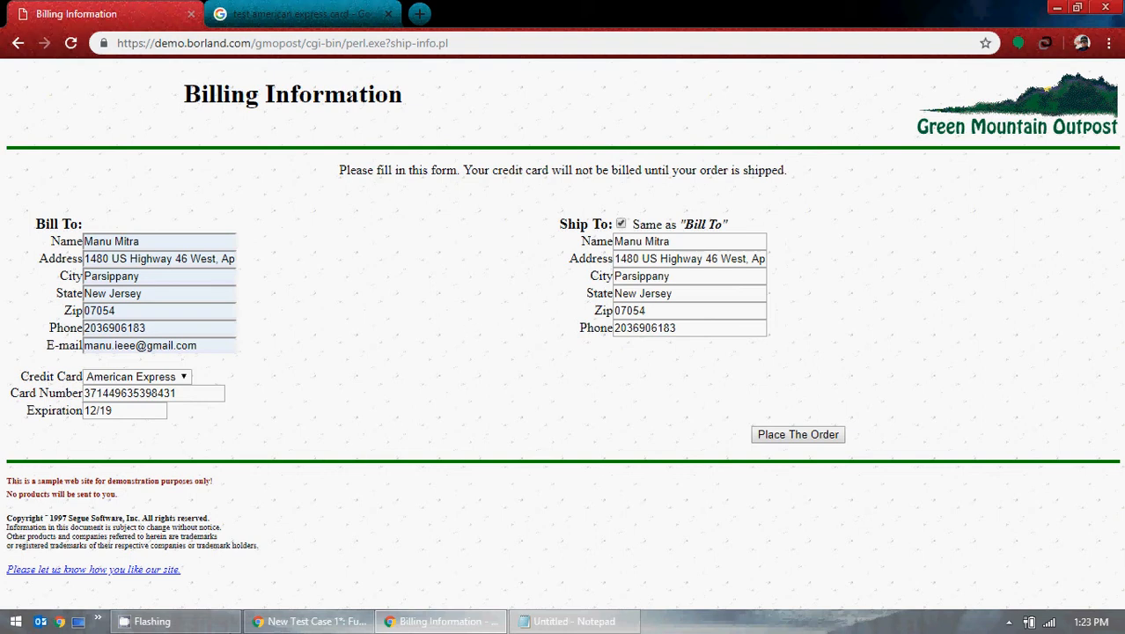
pyautogui.click(305, 623)
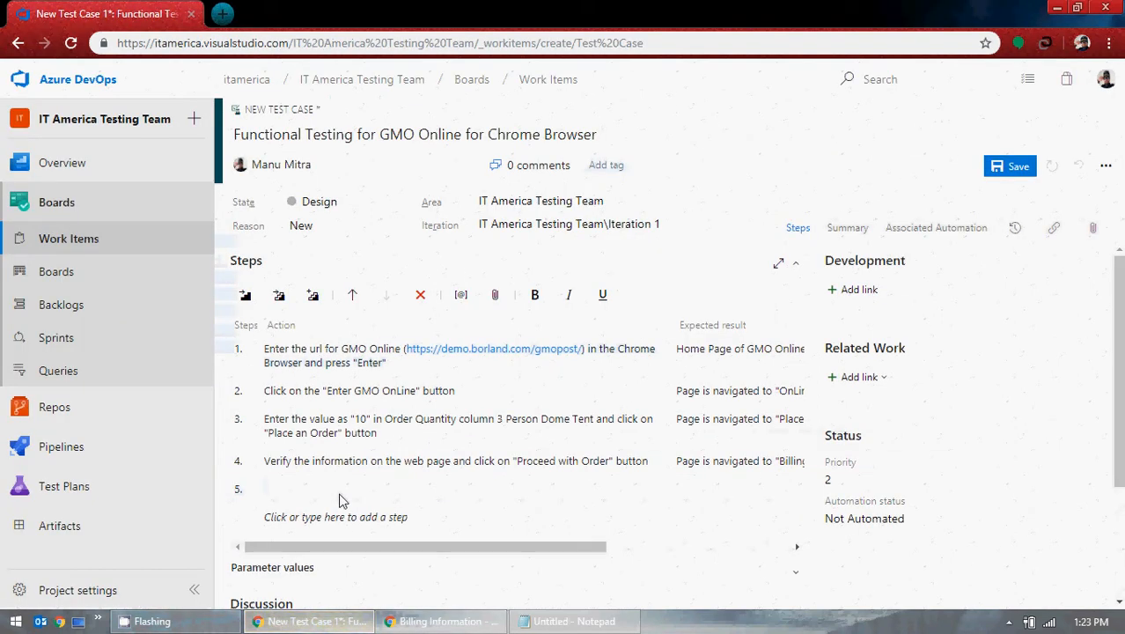
# Step: Write step 5's action: Enter all the information in the "Billing Information" Page and click on "Place The Order" button
pyautogui.write('Enter ')
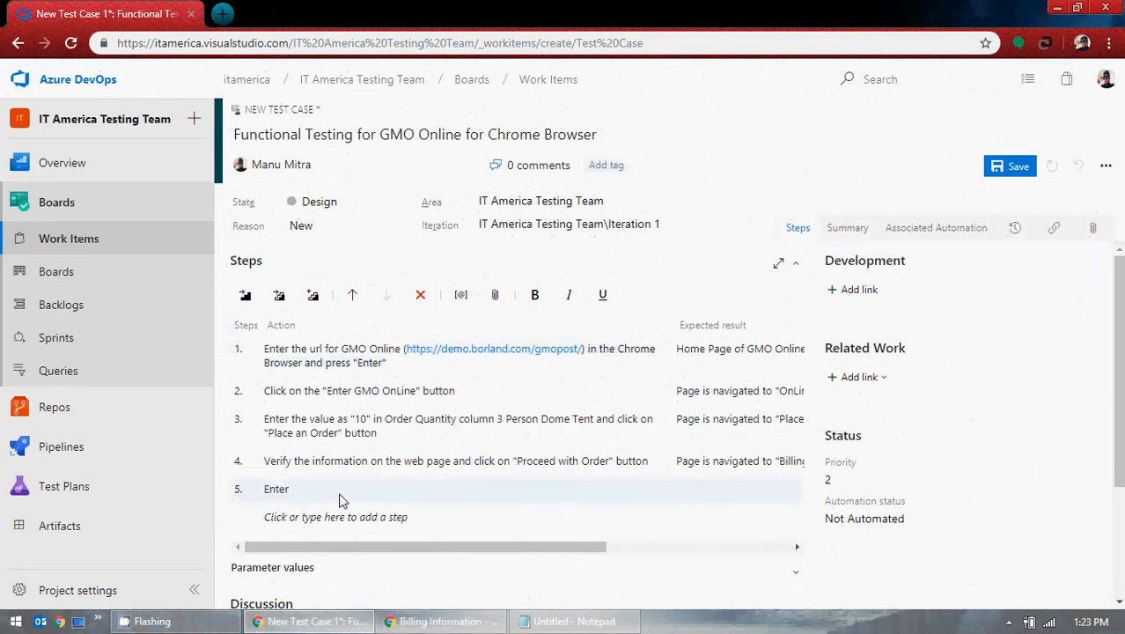
pyautogui.write('all the information in the "')
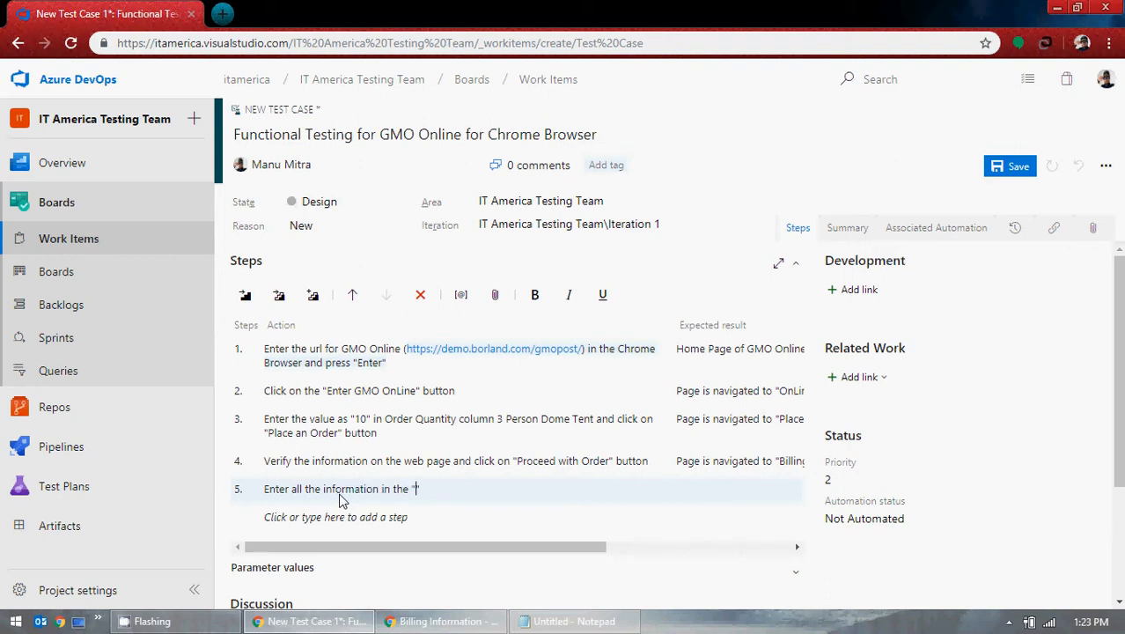
pyautogui.write('Billing Information" Pag')
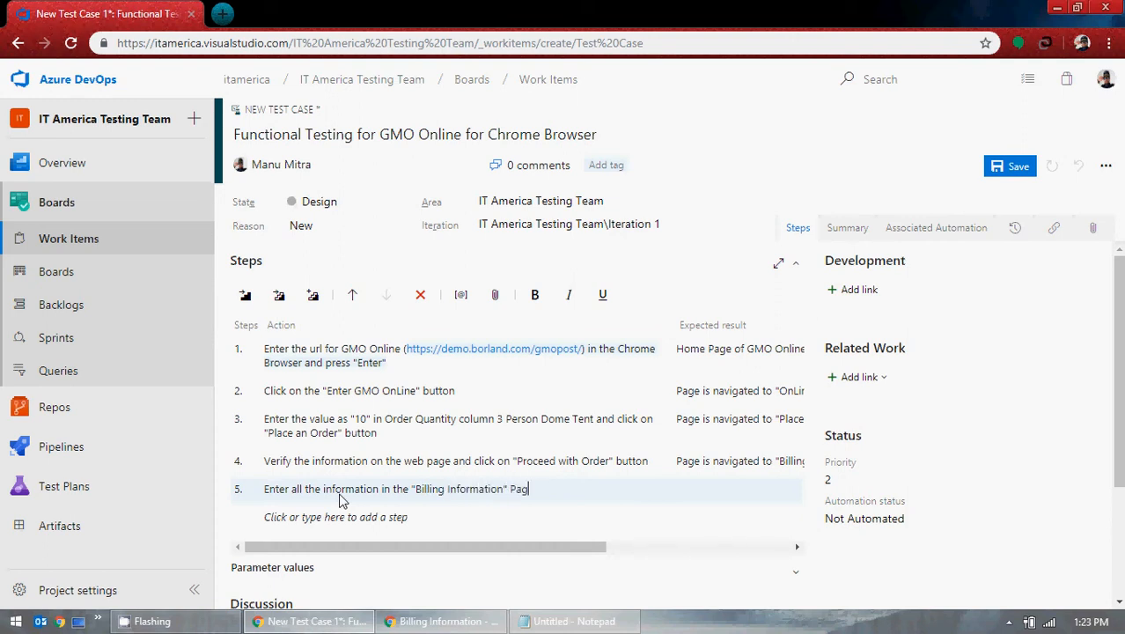
pyautogui.write('e and click on')
pyautogui.click(411, 621)
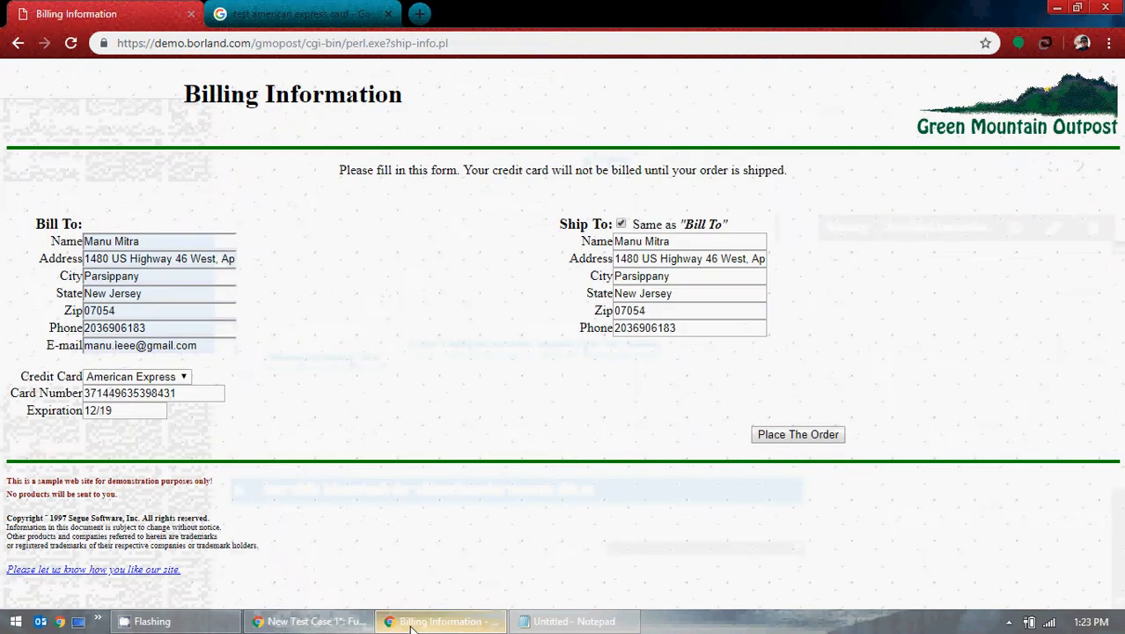
pyautogui.click(312, 621)
pyautogui.write('"')
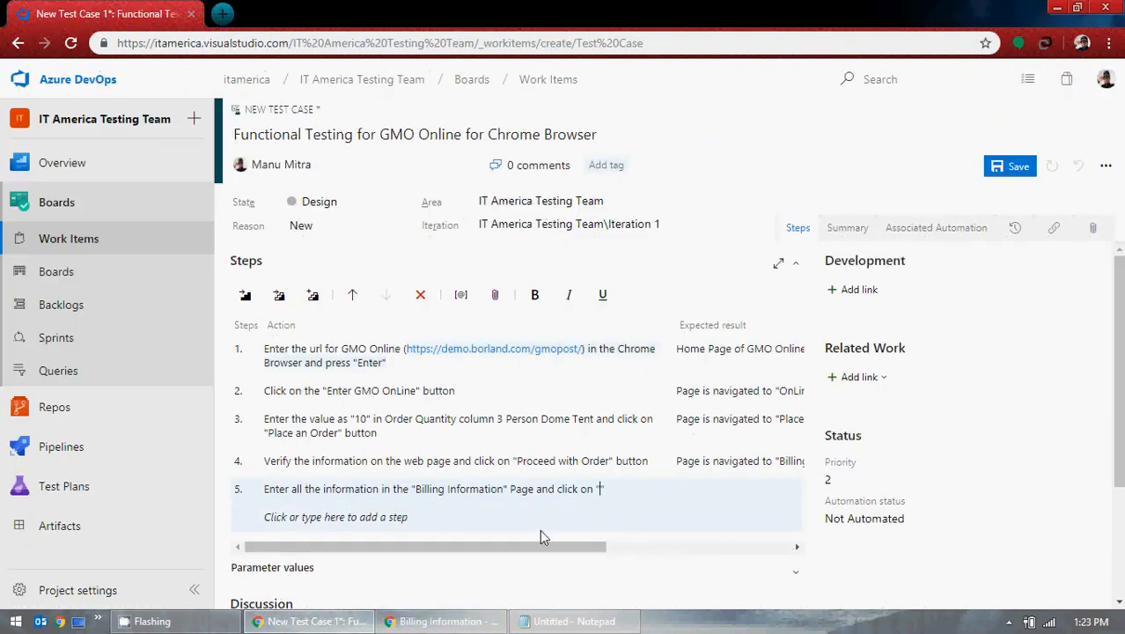
pyautogui.write('Place The Orde')
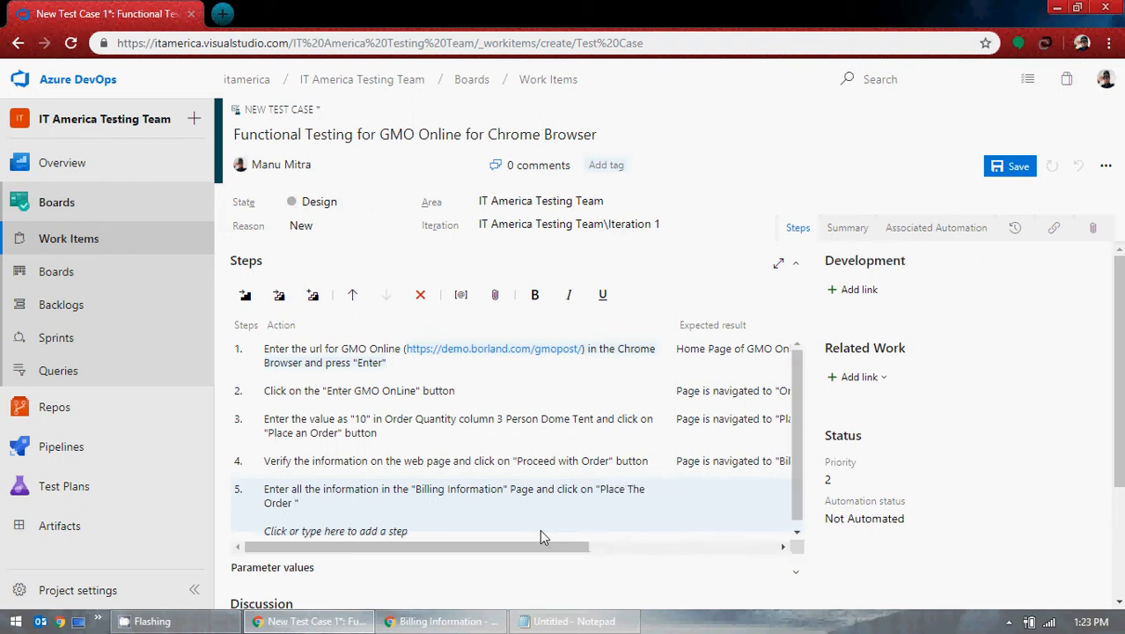
pyautogui.write('r" button')
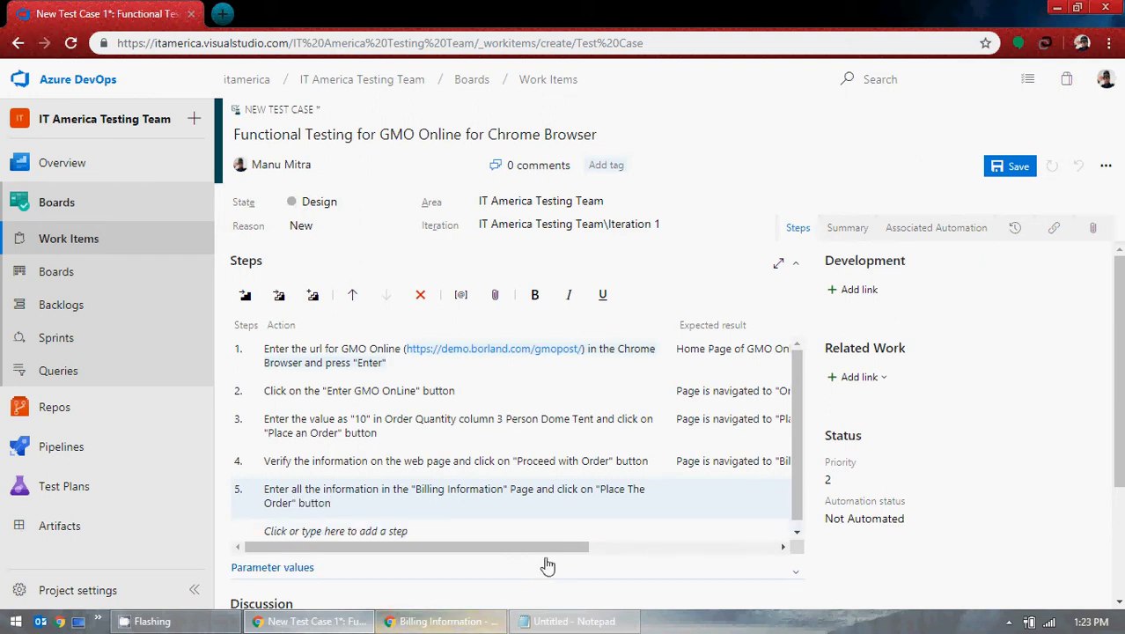
pyautogui.moveTo(544, 546); pyautogui.dragTo(770, 547)
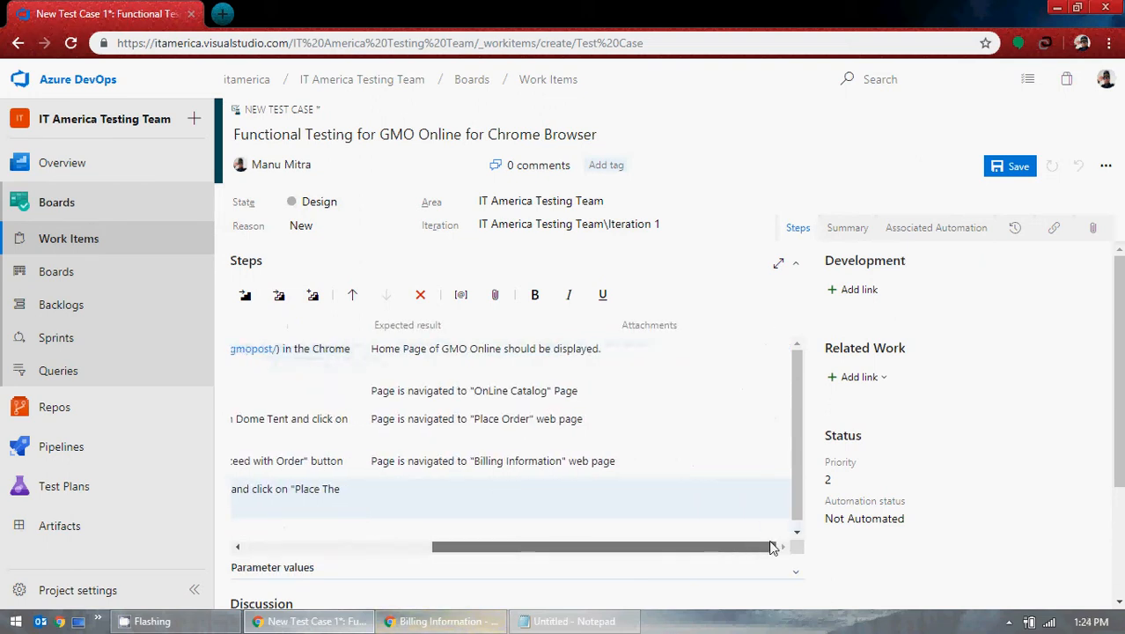
pyautogui.click(436, 621)
# Step: Place the order and decline Chrome's offer to save the card
pyautogui.click(799, 435)
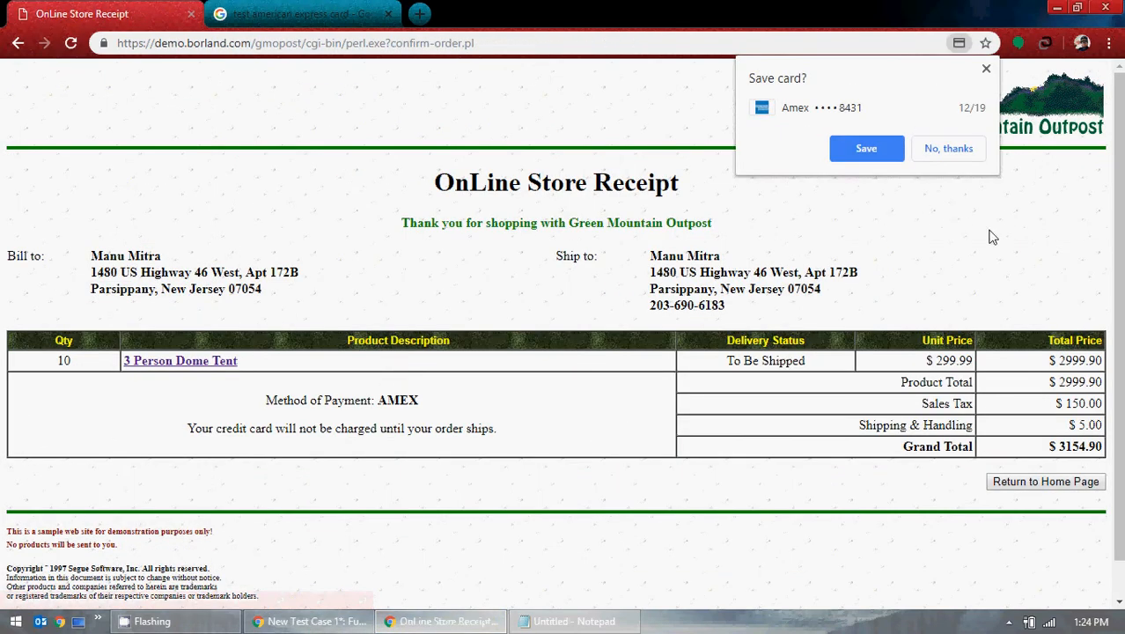
pyautogui.hotkey('ctrl', 'a')
pyautogui.click(985, 72)
pyautogui.click(962, 227)
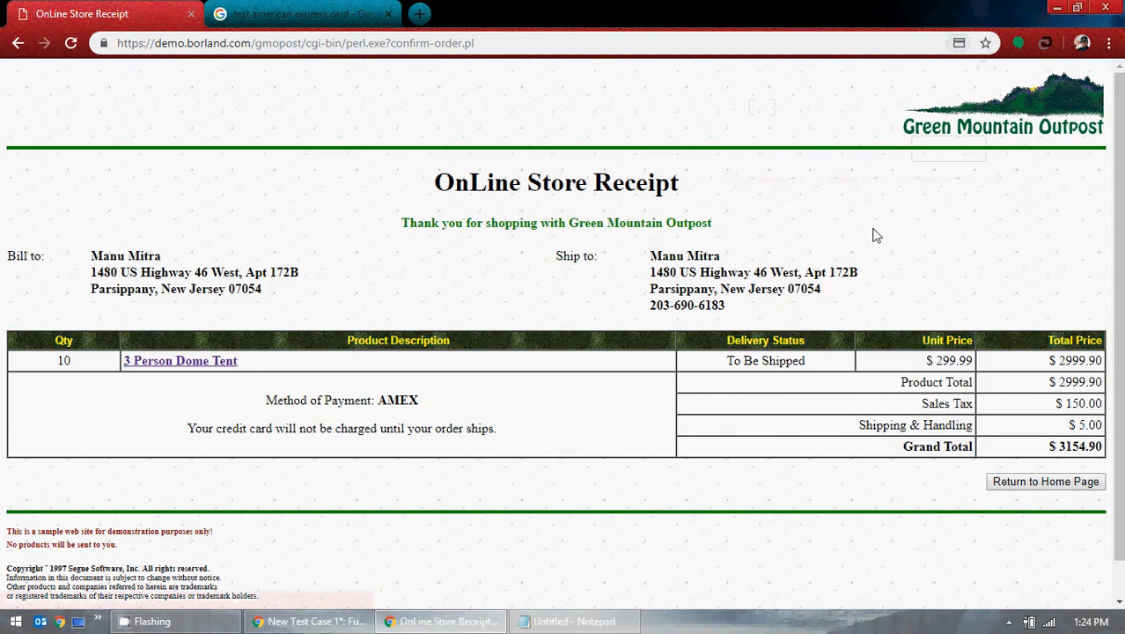
# Step: Copy the 'OnLine Store Receipt' page title into Notepad
pyautogui.moveTo(448, 181); pyautogui.dragTo(710, 189)
pyautogui.hotkey('ctrl', 'c')
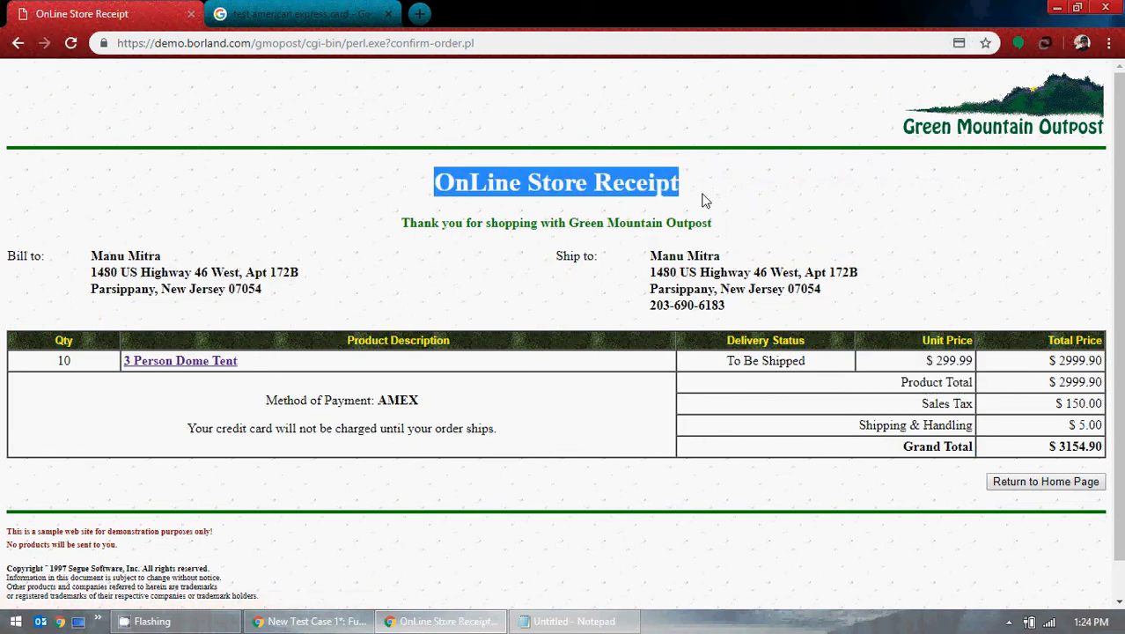
pyautogui.click(580, 621)
pyautogui.click(695, 406)
pyautogui.hotkey('ctrl', 'a')
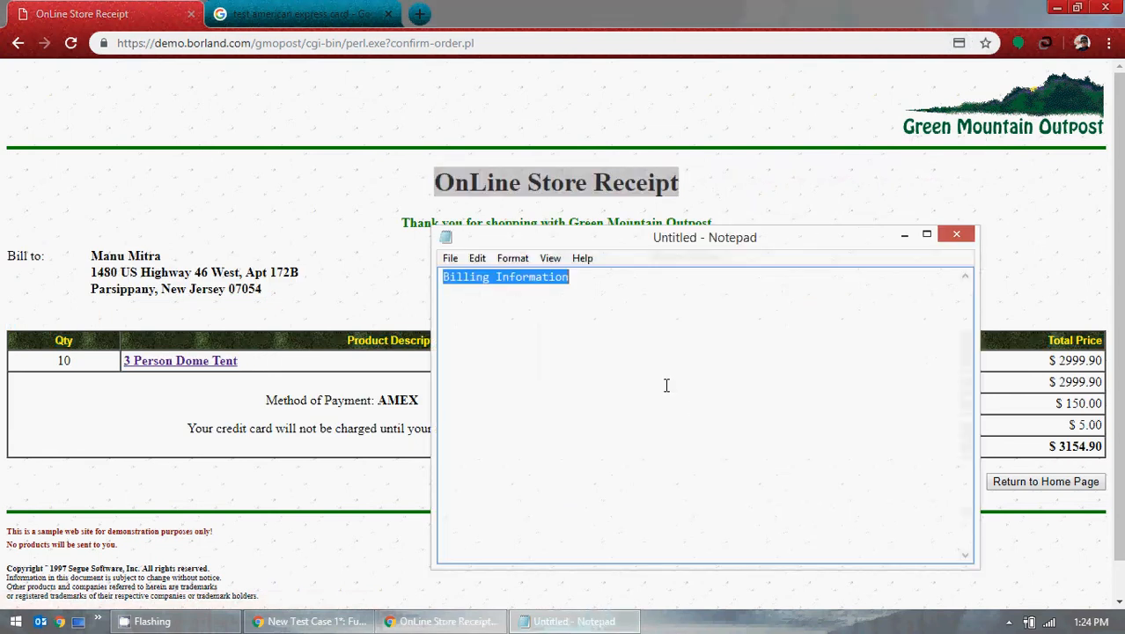
pyautogui.hotkey('ctrl', 'v')
pyautogui.hotkey('ctrl', 'a')
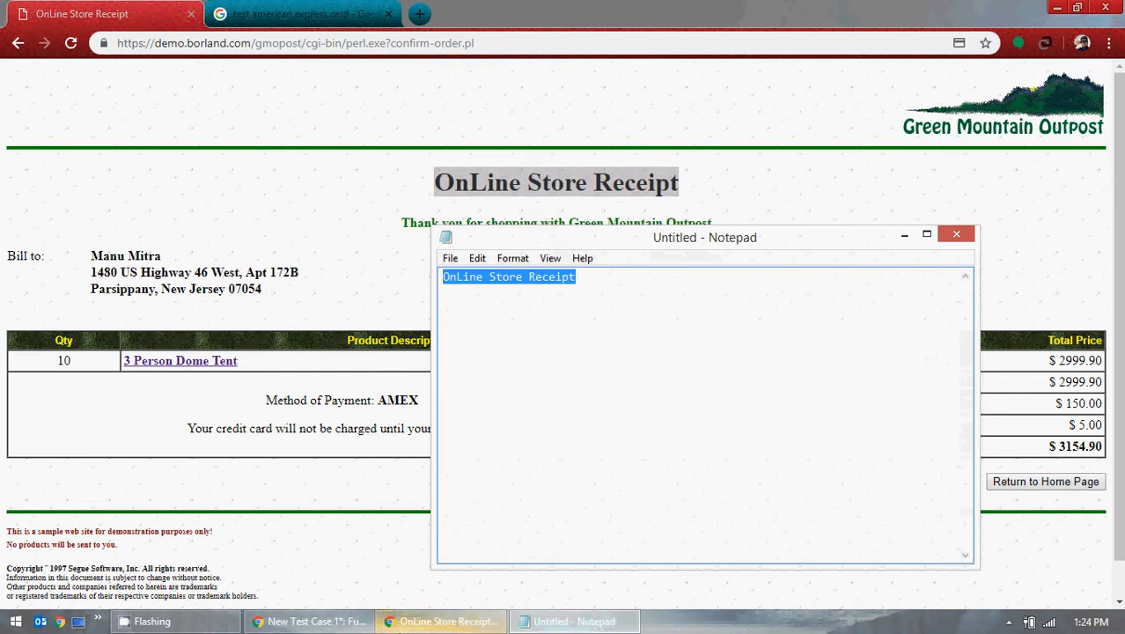
pyautogui.click(418, 622)
pyautogui.click(352, 623)
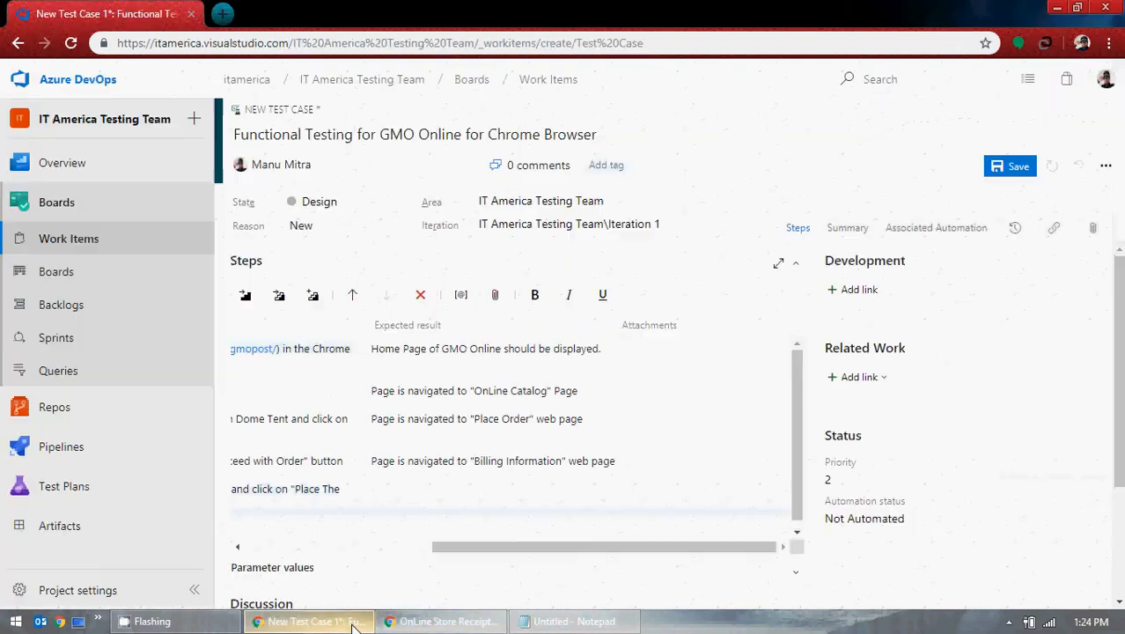
# Step: Set step 5's expected result to: Page is navigated to "OnLine Store Receipt" web Page
pyautogui.click(418, 491)
pyautogui.write('Page is ')
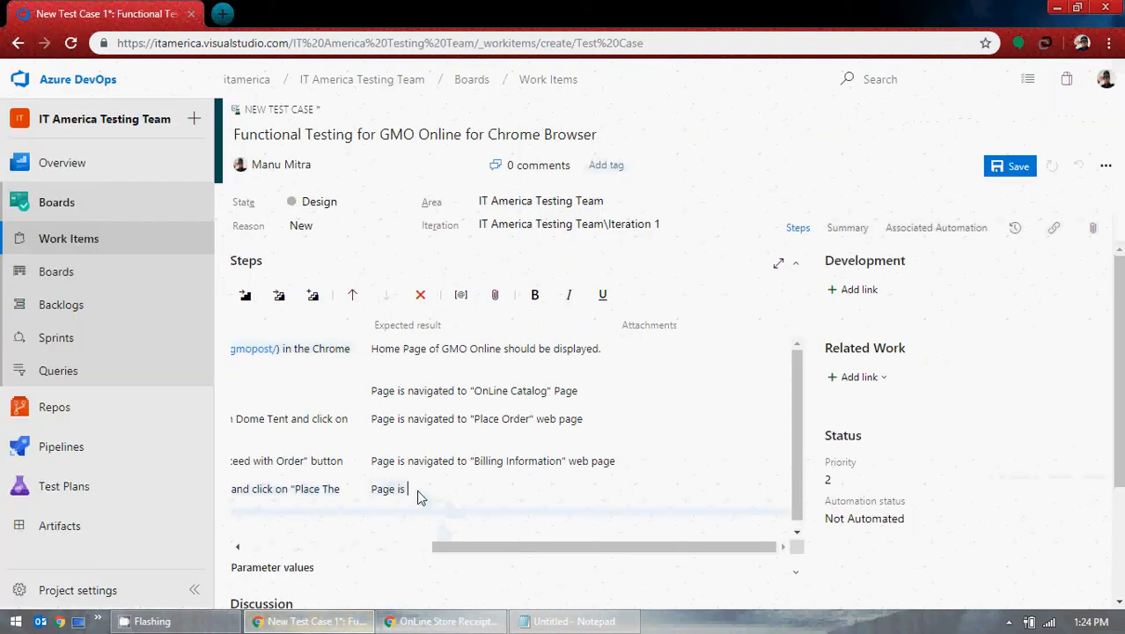
pyautogui.write('nav')
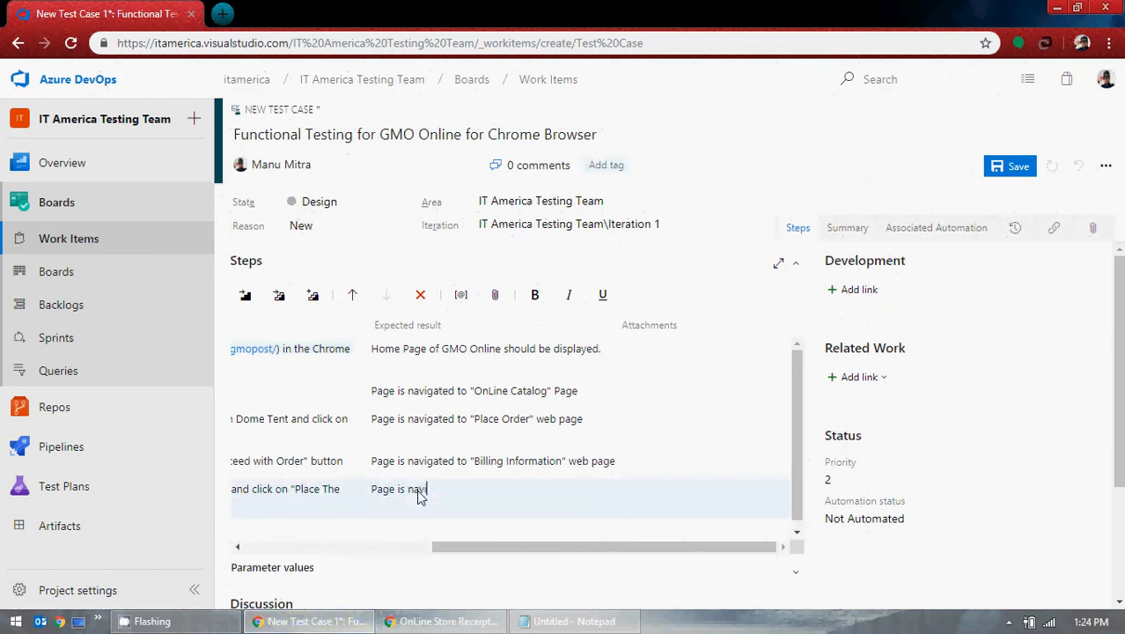
pyautogui.write('igated to "')
pyautogui.write('OnLine Store Receipt"')
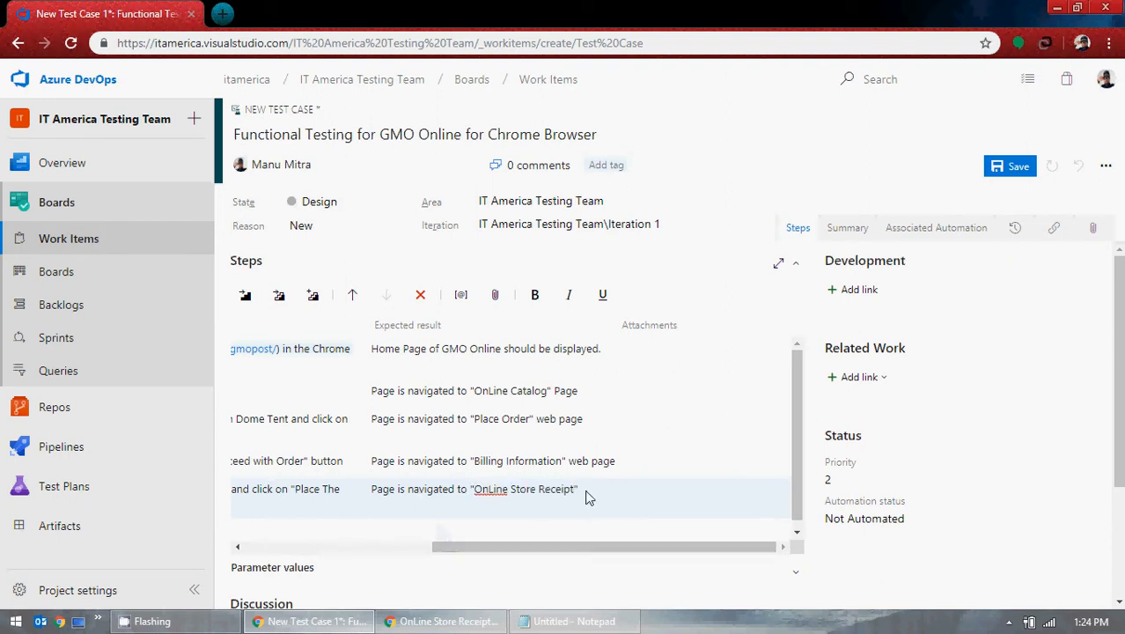
pyautogui.write('web Page')
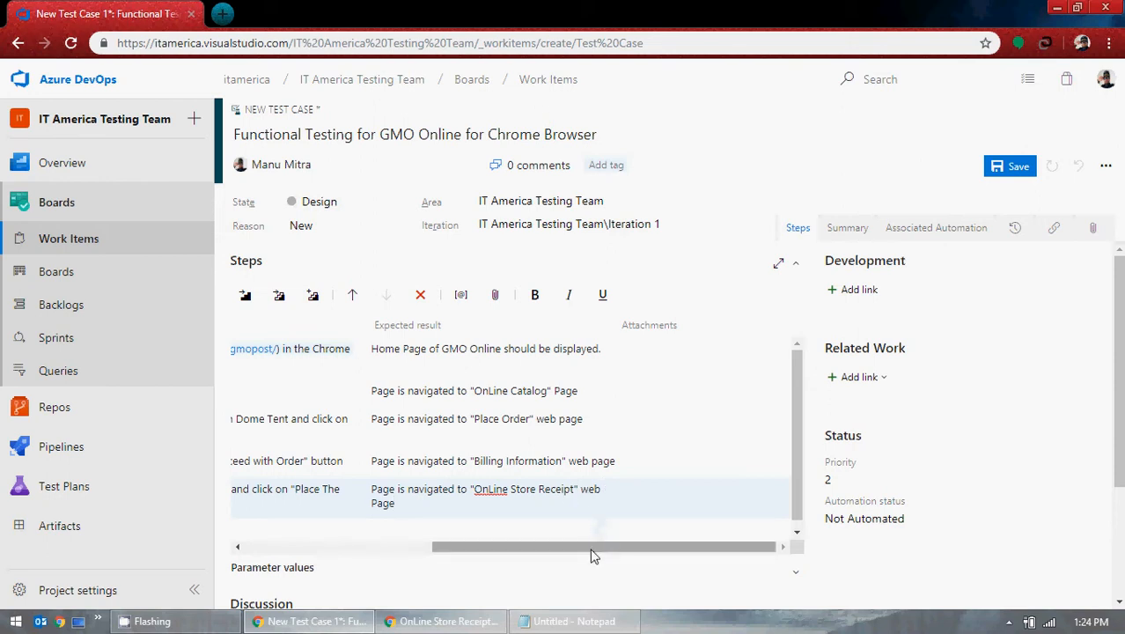
pyautogui.moveTo(592, 554); pyautogui.dragTo(290, 554)
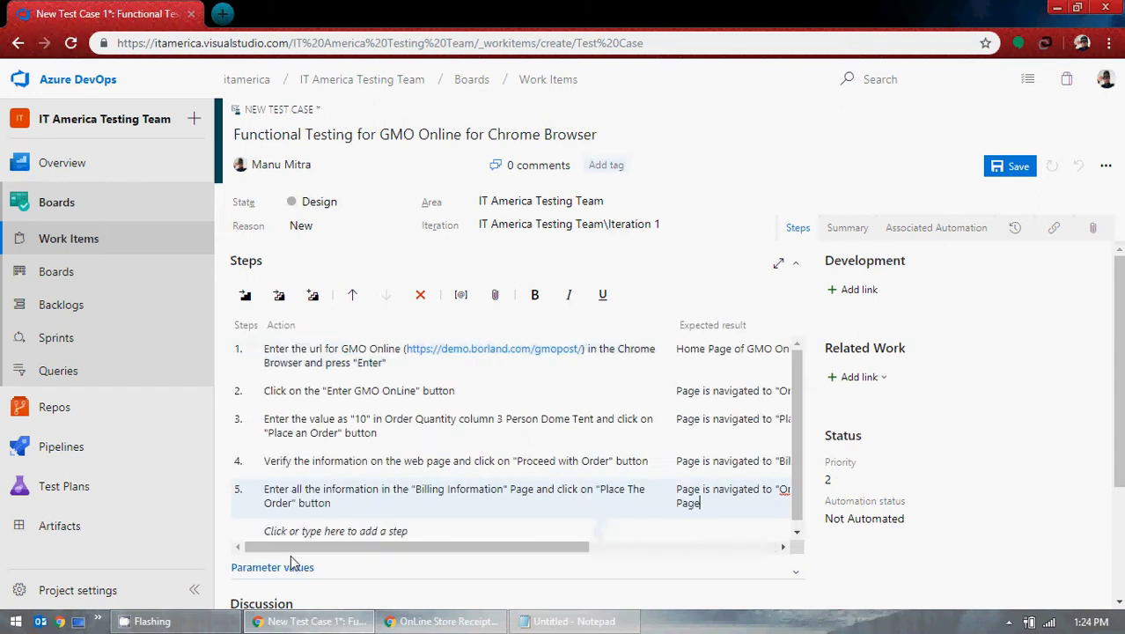
# Step: Add step 6's action: Verify all the information and click on "Return to Homepage" button
pyautogui.click(334, 525)
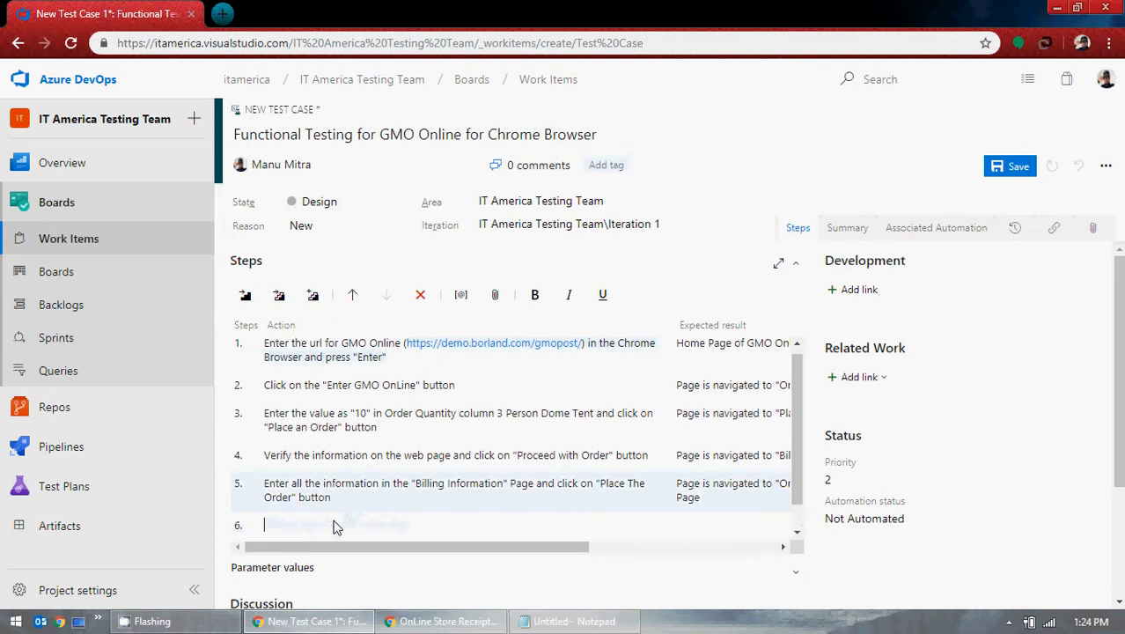
pyautogui.click(422, 623)
pyautogui.click(710, 503)
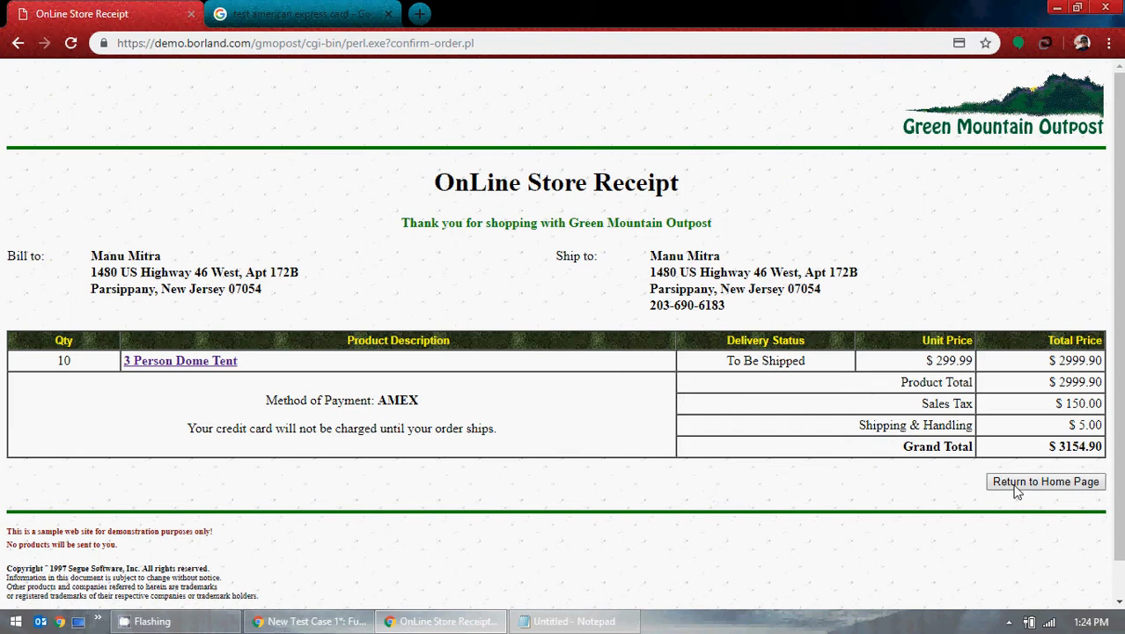
pyautogui.click(360, 621)
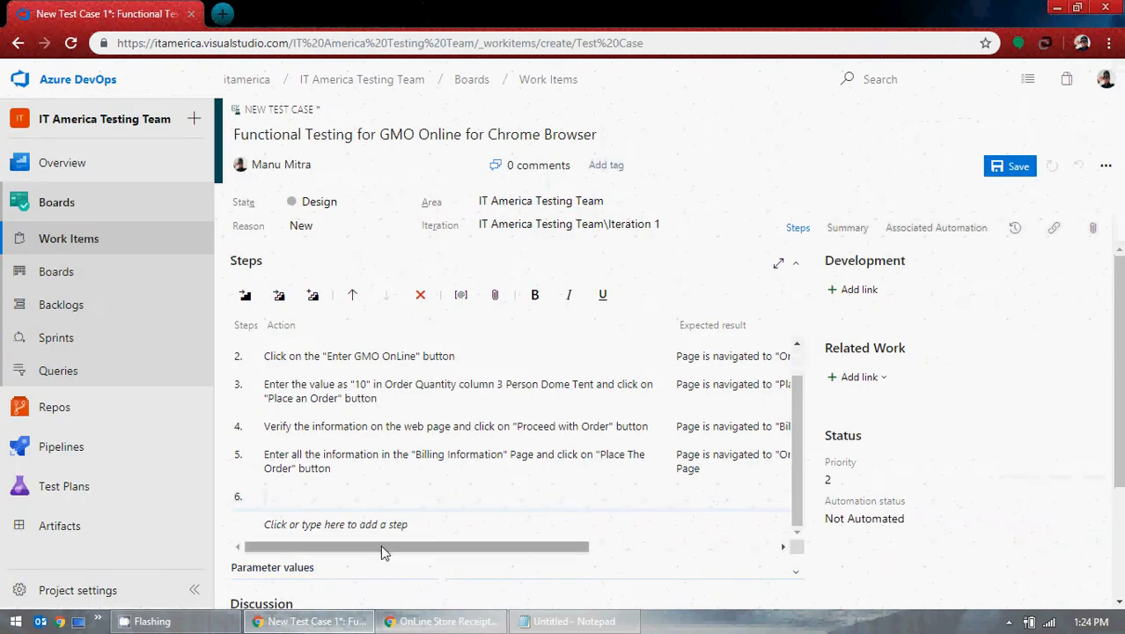
pyautogui.write('Click on')
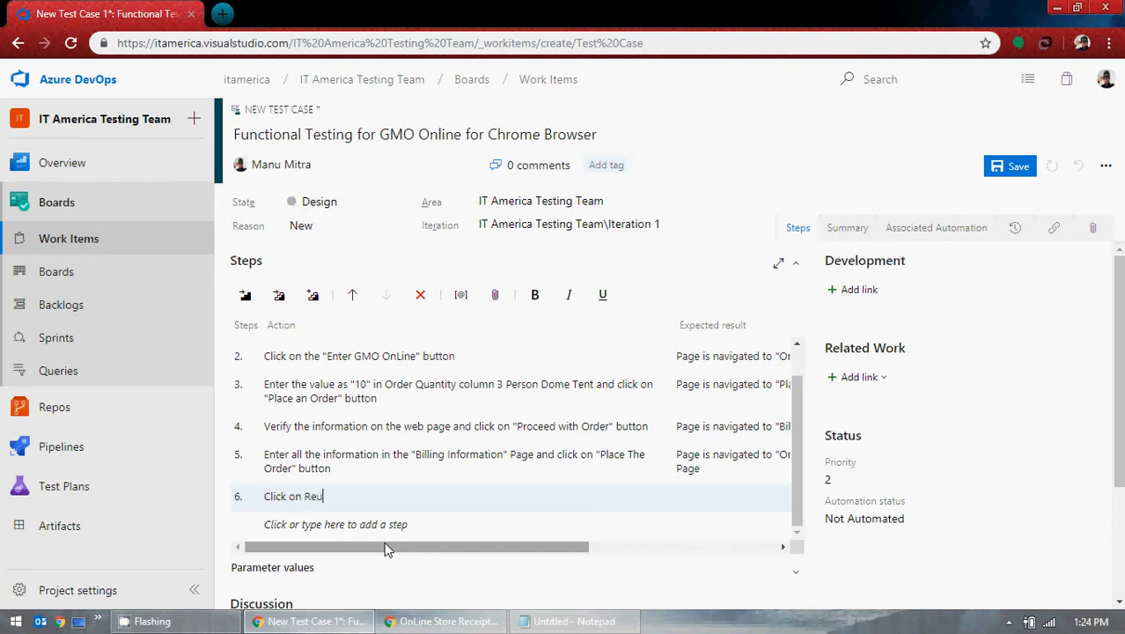
pyautogui.write(' Return to Homepage button')
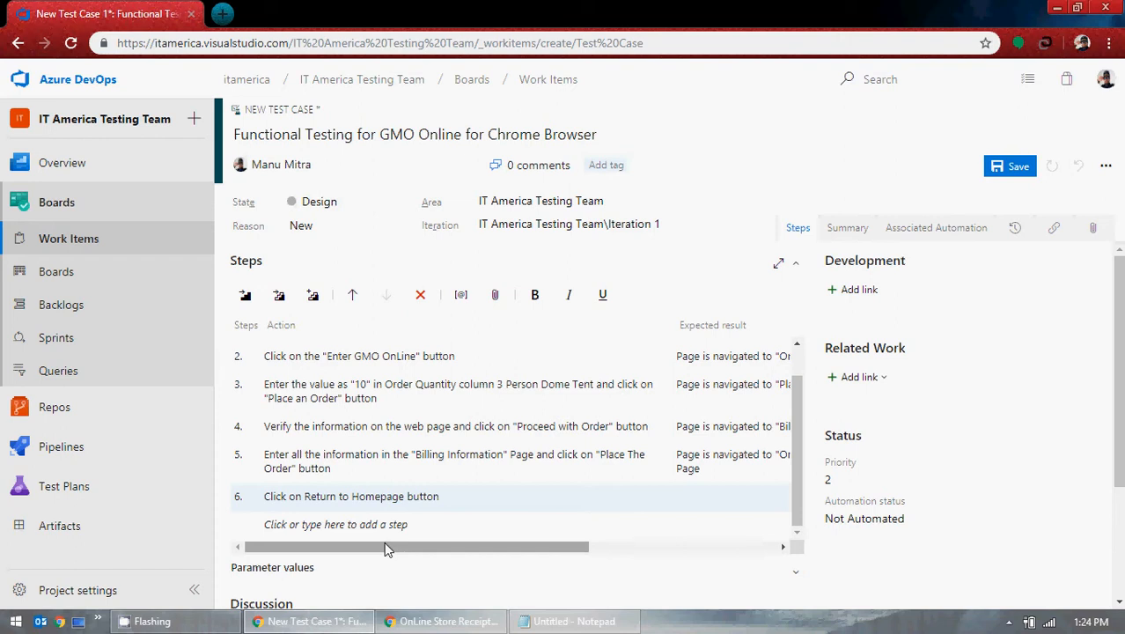
pyautogui.write('"')
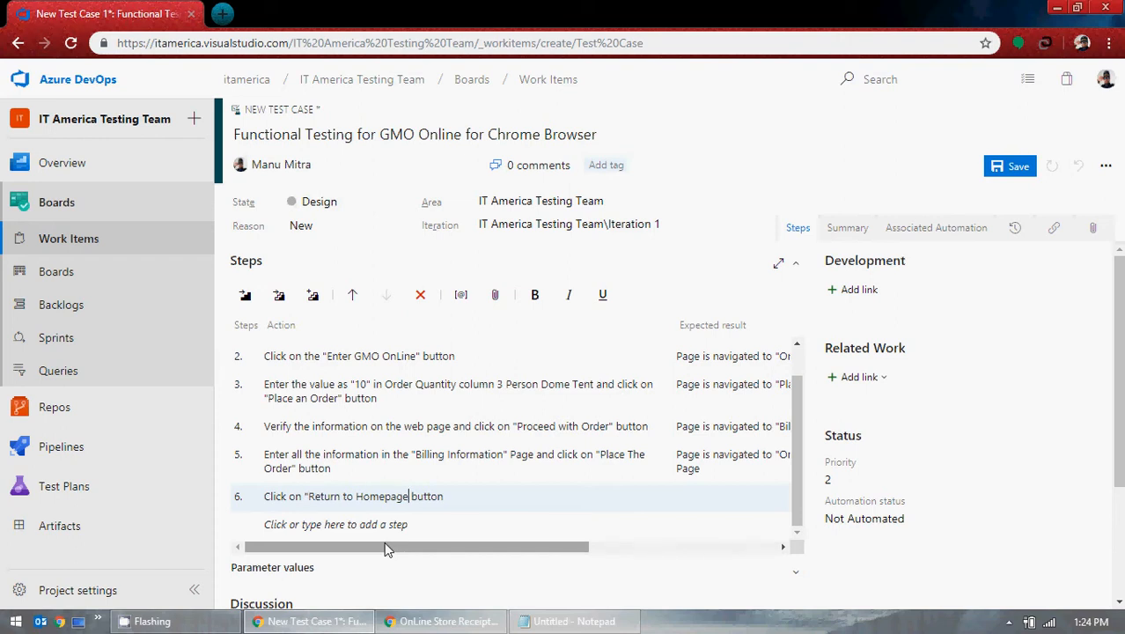
pyautogui.write('"')
pyautogui.write('Verify a')
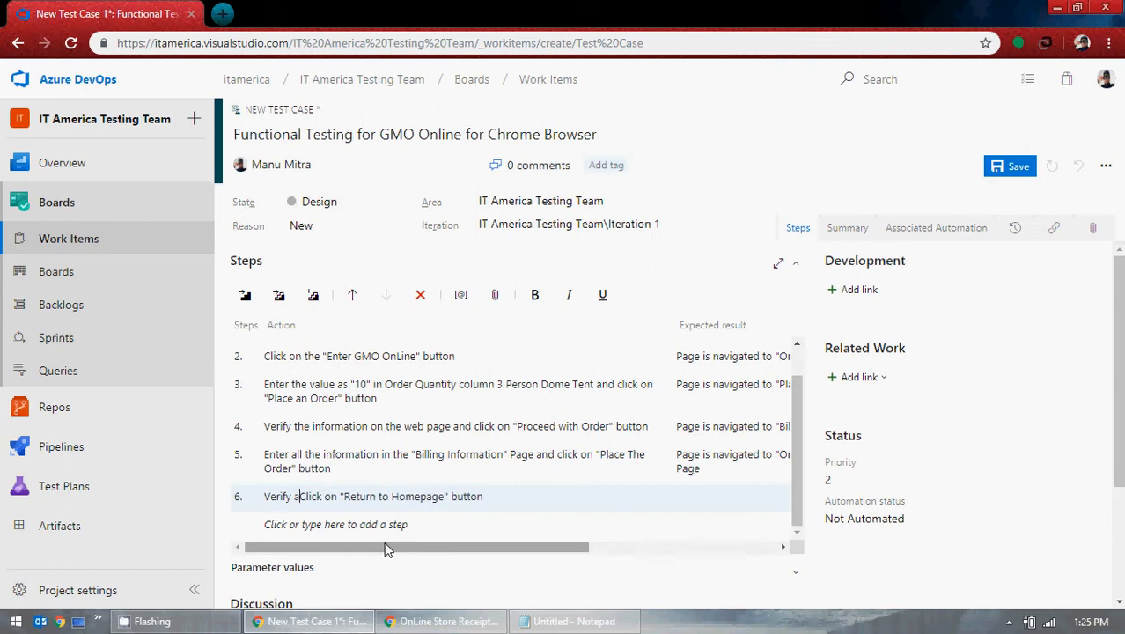
pyautogui.write('ll the inform')
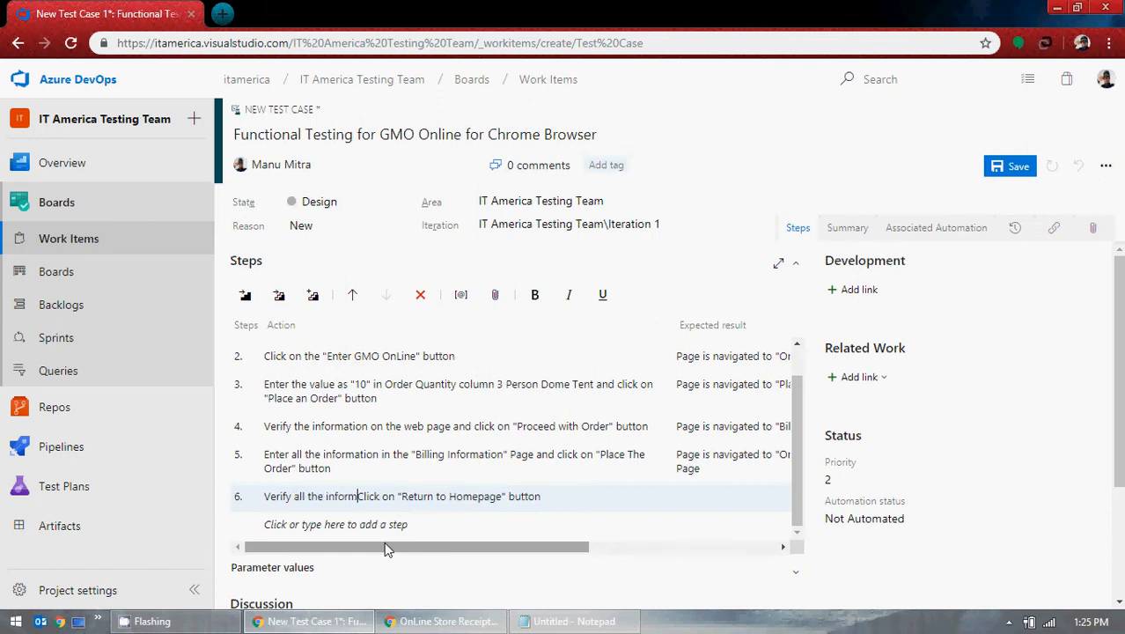
pyautogui.write('ation ')
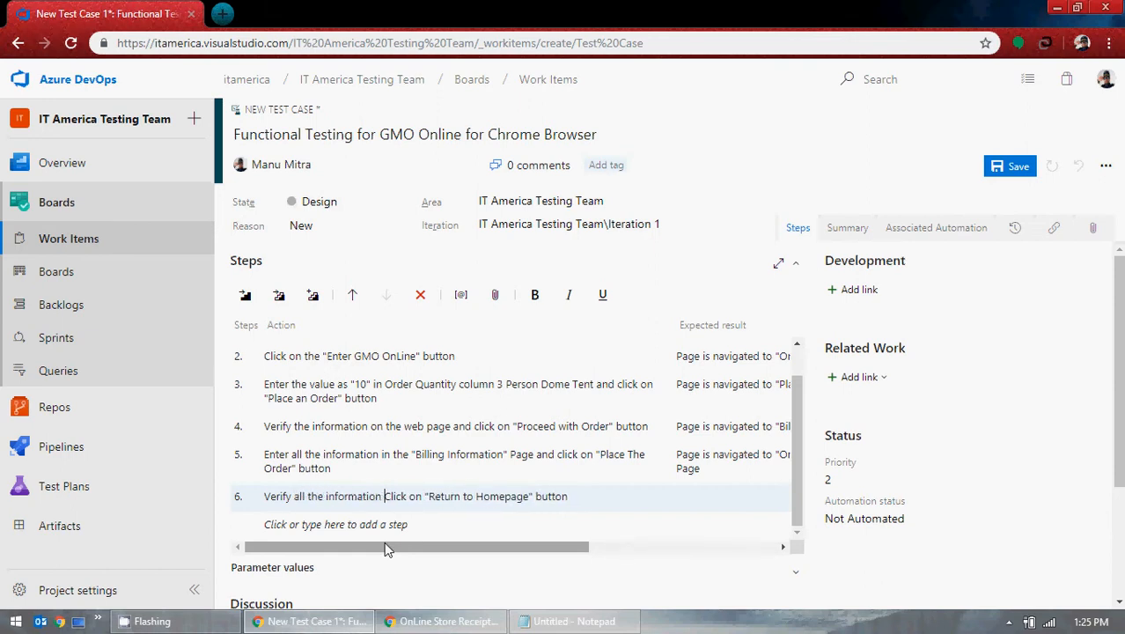
pyautogui.write('and')
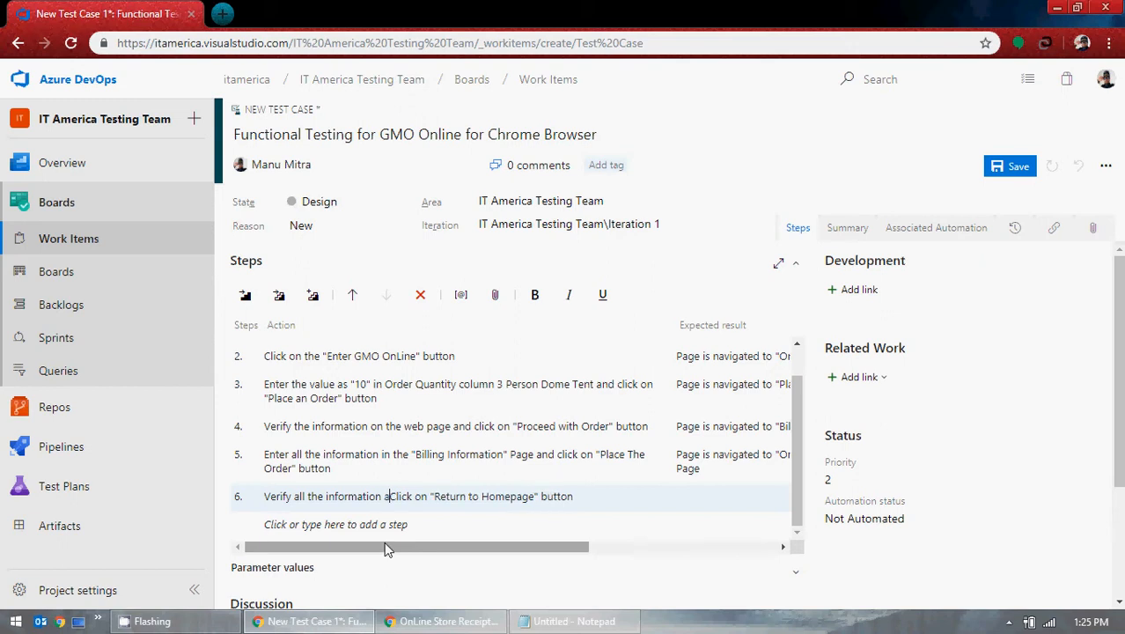
pyautogui.press('Delete')
pyautogui.write('c')
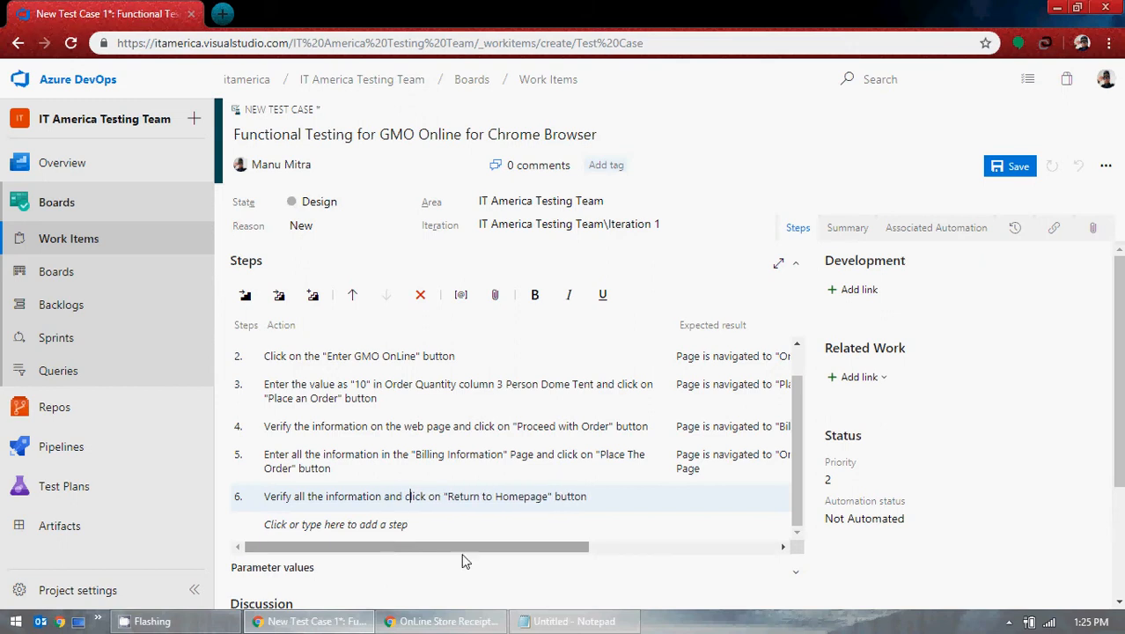
pyautogui.click(686, 505)
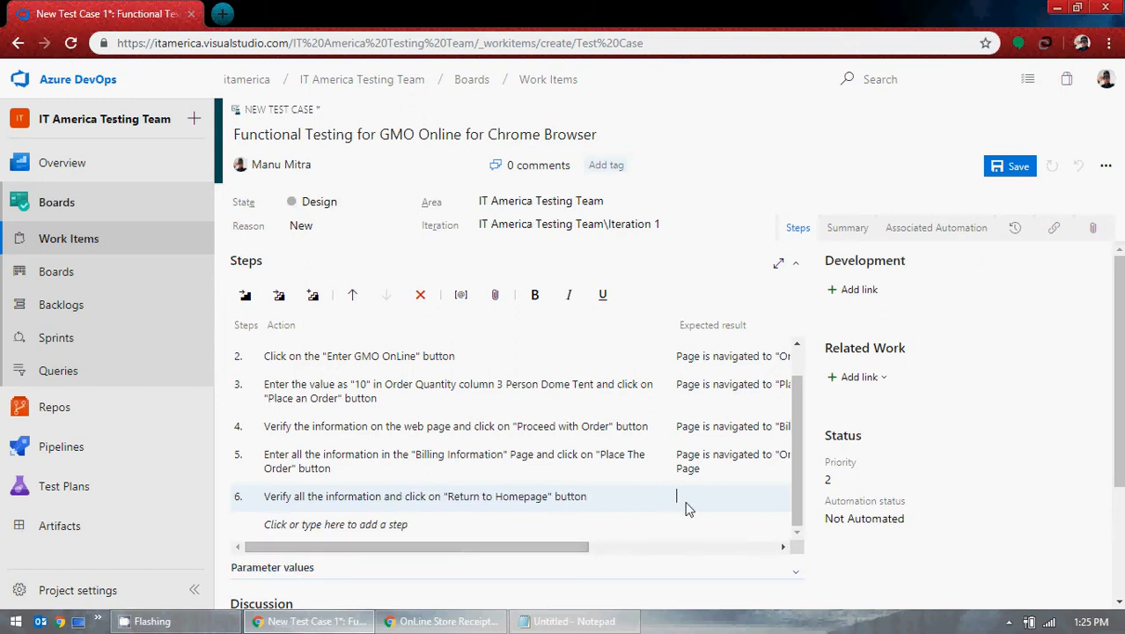
# Step: Enter 'Homepage of GMO Online is displayed' as step 6's expected result
pyautogui.write('Home c')
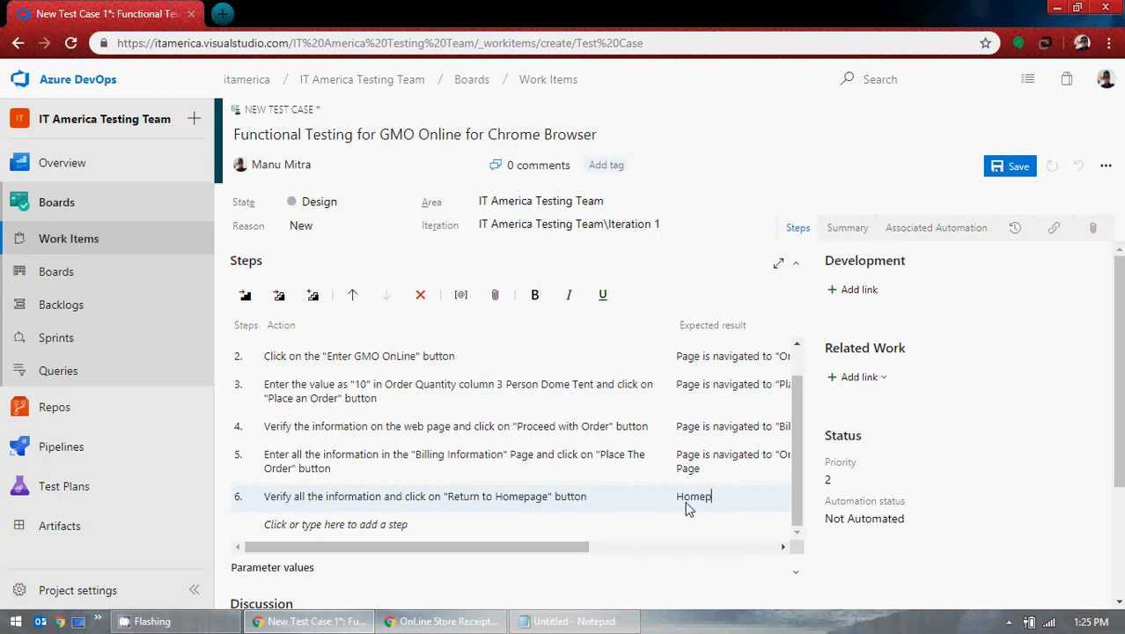
pyautogui.write('age of GMO Online')
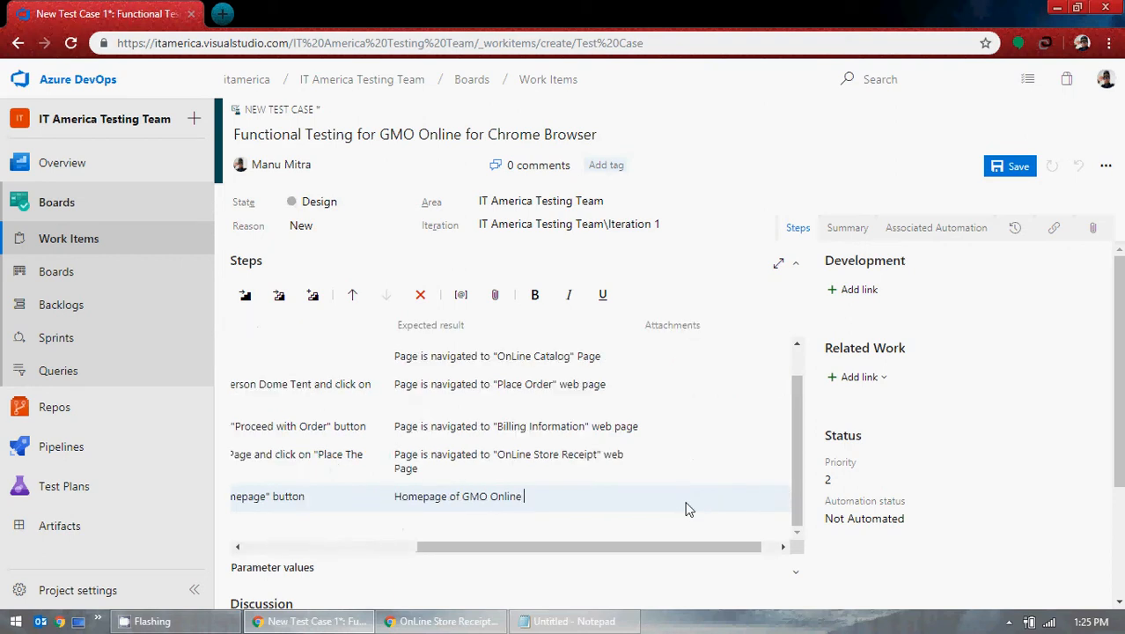
pyautogui.write('re')
pyautogui.press('BackSpace')
pyautogui.write('e')
pyautogui.press('BackSpace')
pyautogui.press('BackSpace')
pyautogui.write('displayed')
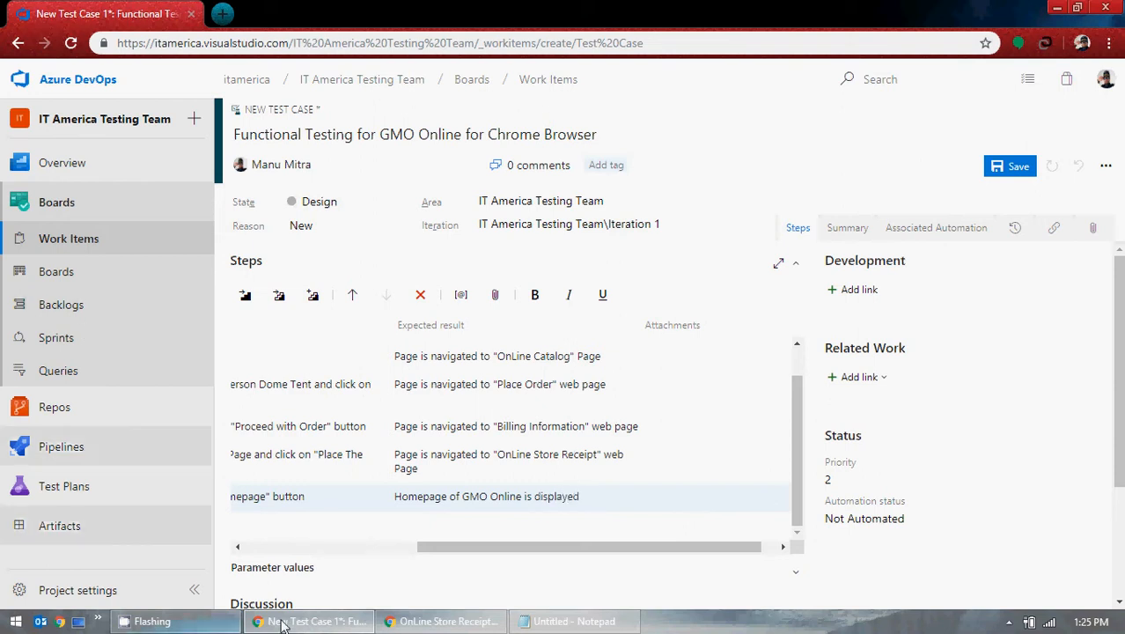
pyautogui.click(445, 621)
# Step: Return the GMO store to its home page, then go back to the test case and select step 5
pyautogui.click(1018, 483)
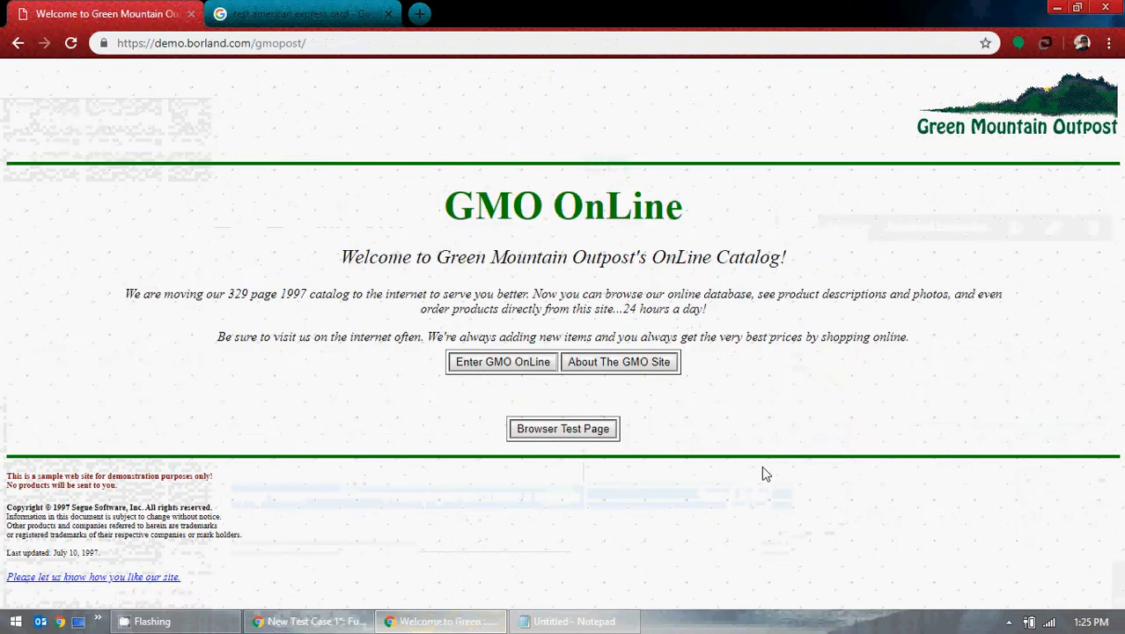
pyautogui.click(1056, 7)
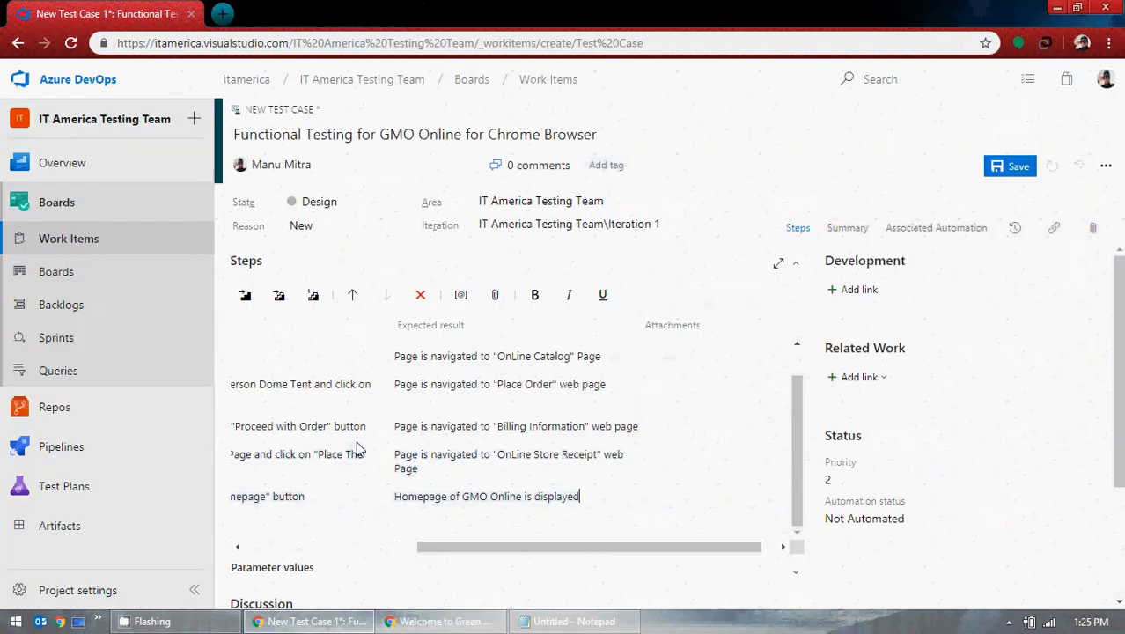
pyautogui.moveTo(531, 556); pyautogui.dragTo(285, 540)
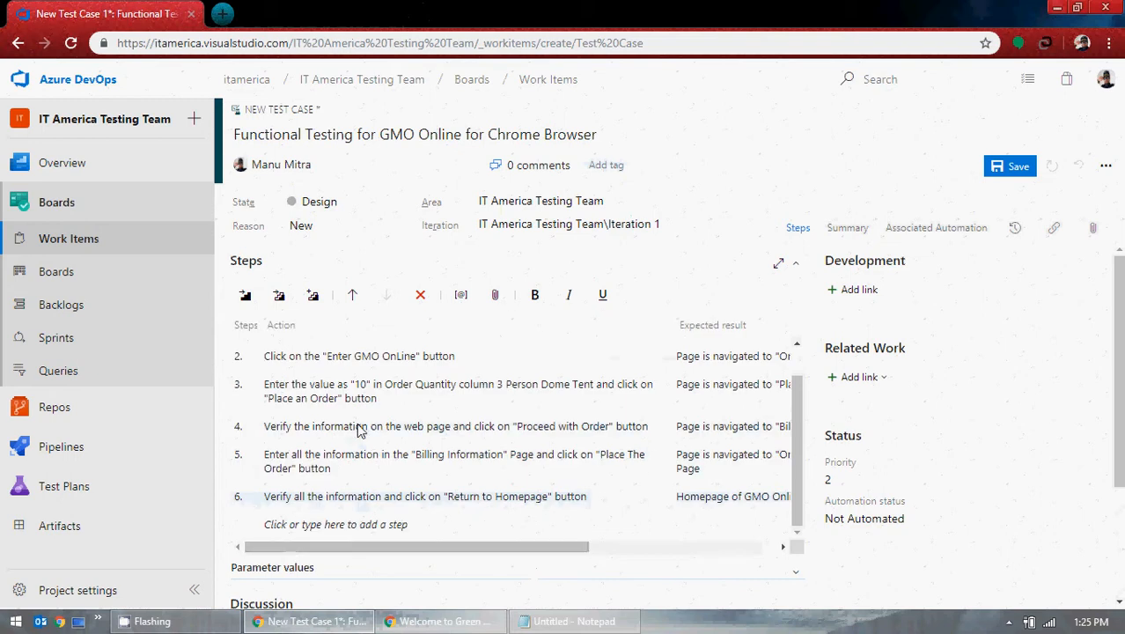
pyautogui.scroll(-2, 357, 422)
pyautogui.scroll(1, 356, 429)
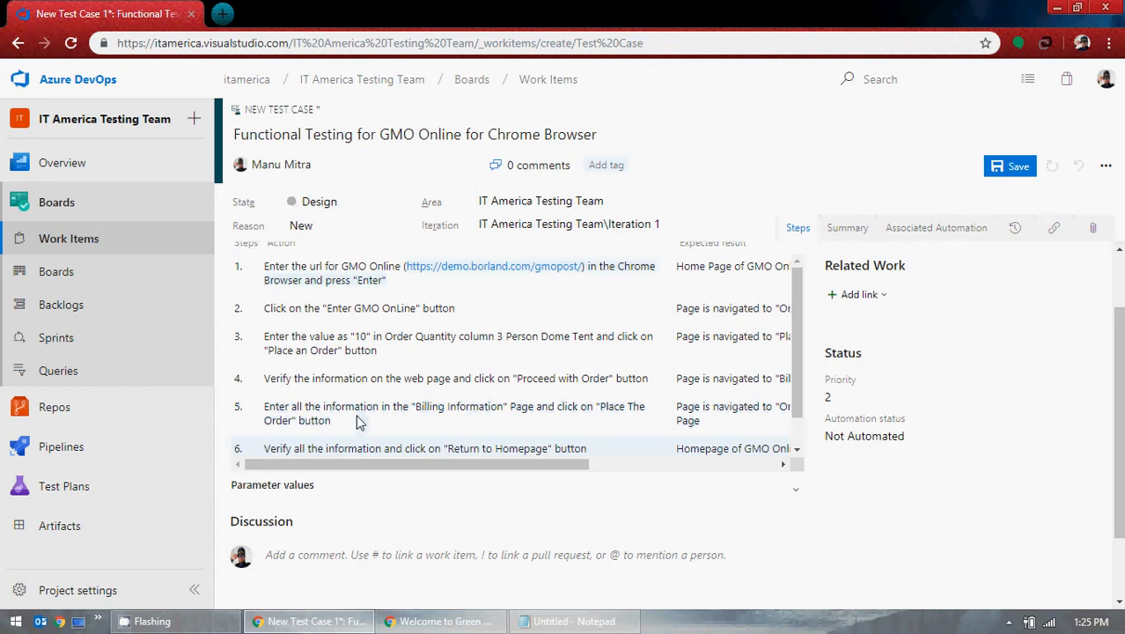
pyautogui.click(357, 422)
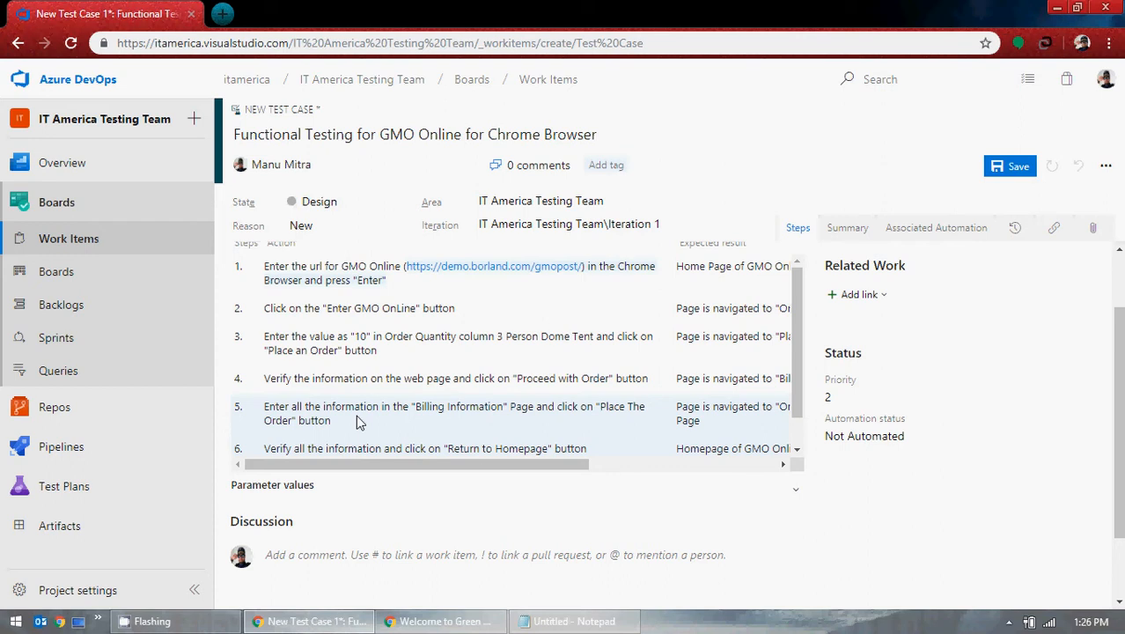
pyautogui.click(453, 621)
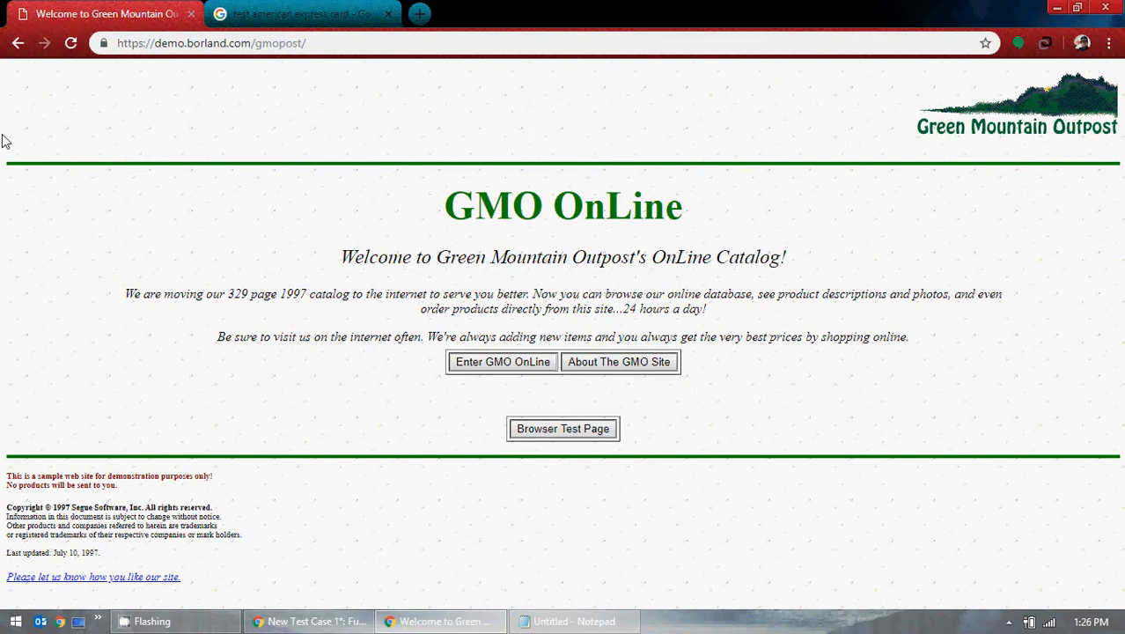
pyautogui.moveTo(691, 213); pyautogui.dragTo(459, 222)
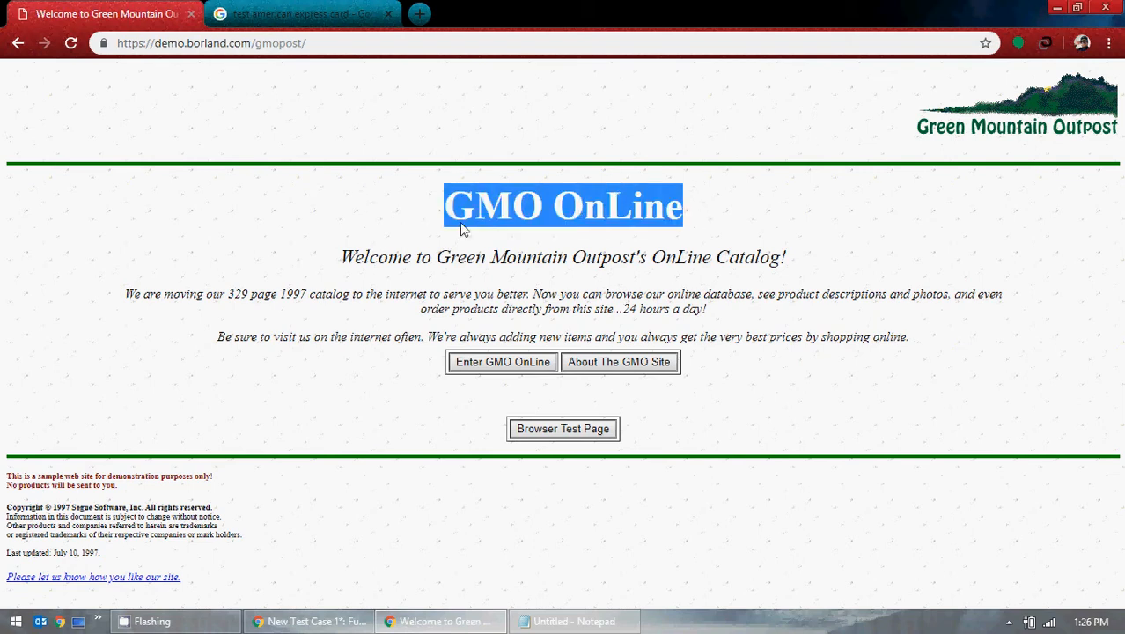
pyautogui.click(746, 238)
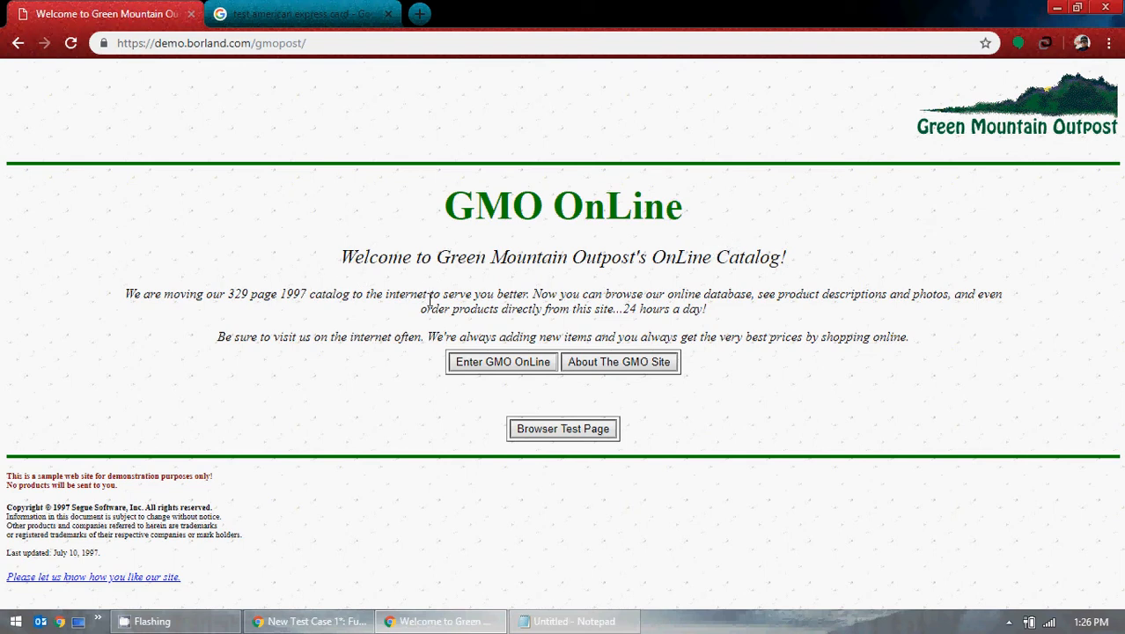
pyautogui.moveTo(384, 293); pyautogui.dragTo(537, 297)
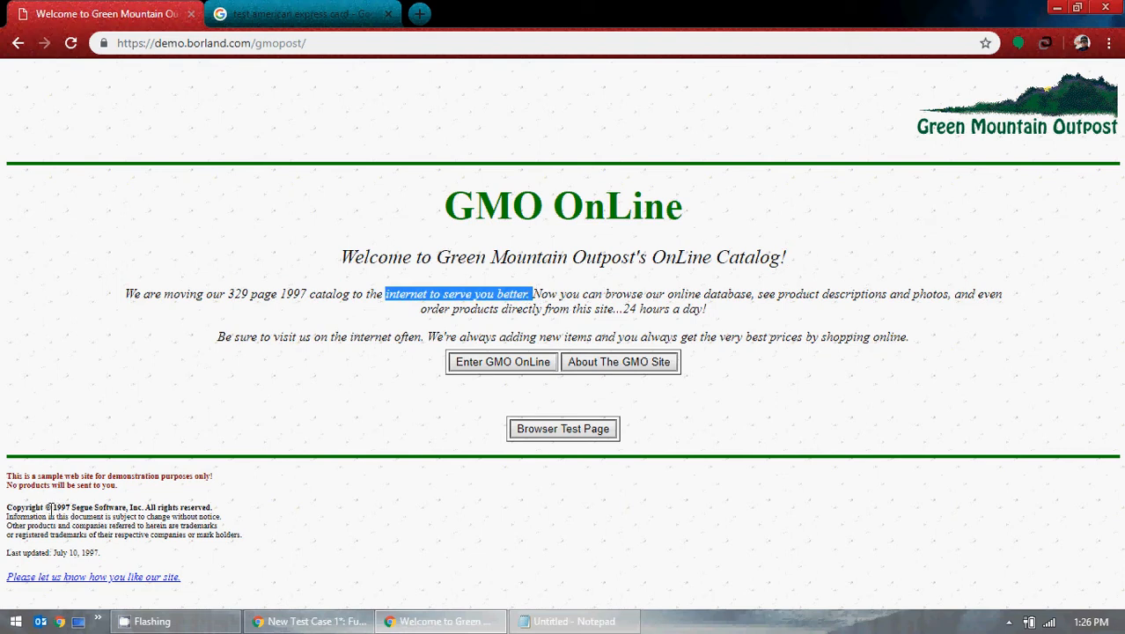
pyautogui.moveTo(51, 507); pyautogui.dragTo(100, 508)
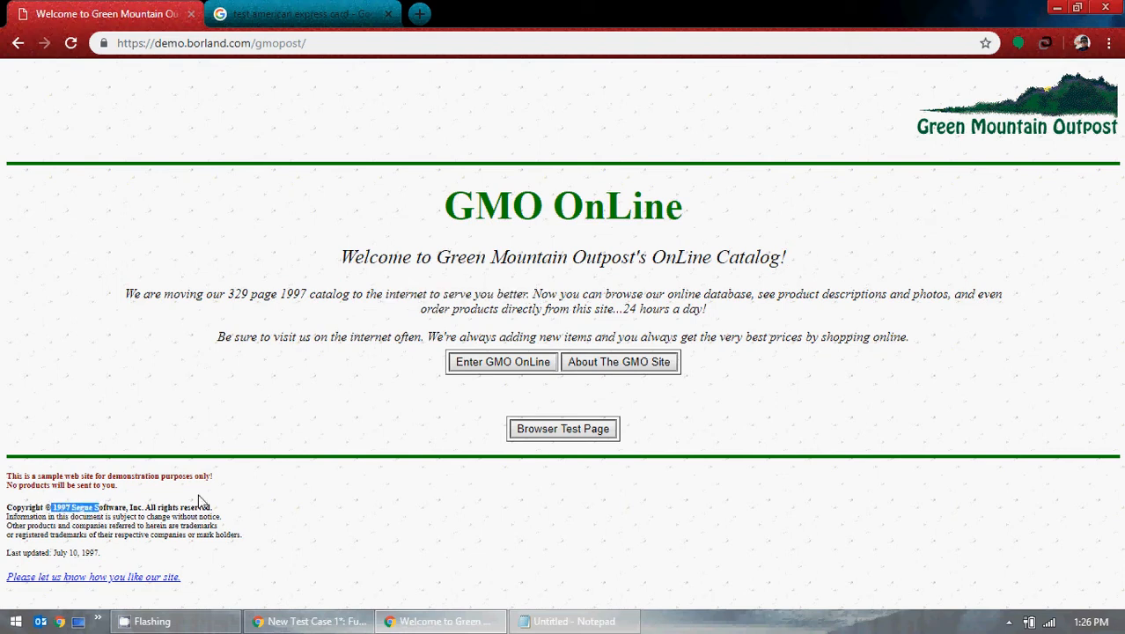
pyautogui.click(131, 499)
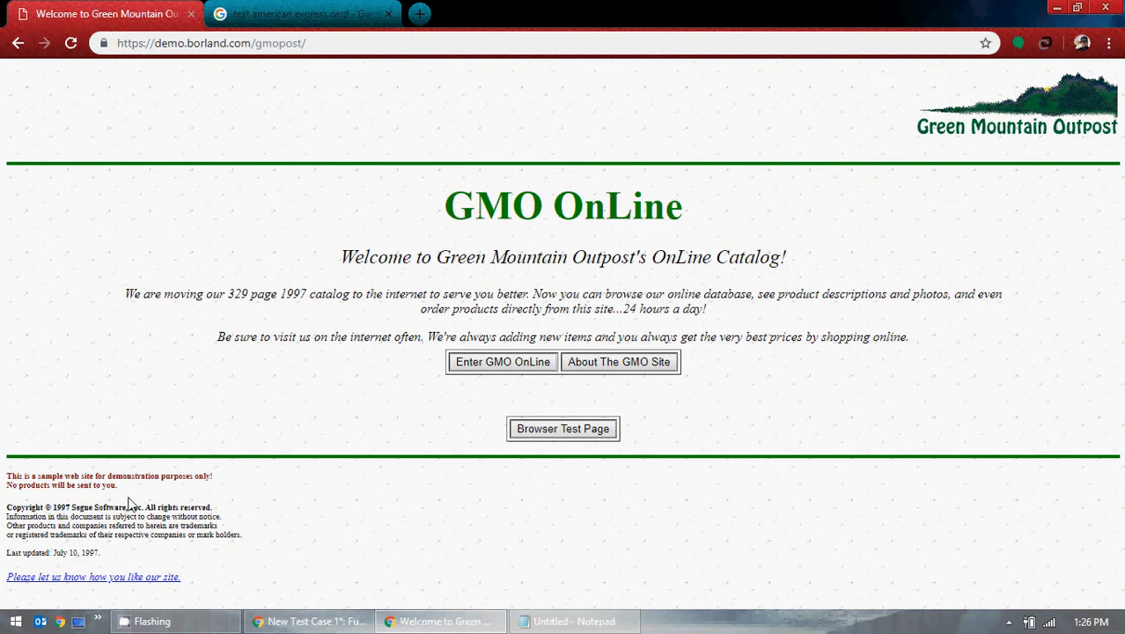
pyautogui.click(1057, 7)
pyautogui.scroll(-1, 616, 352)
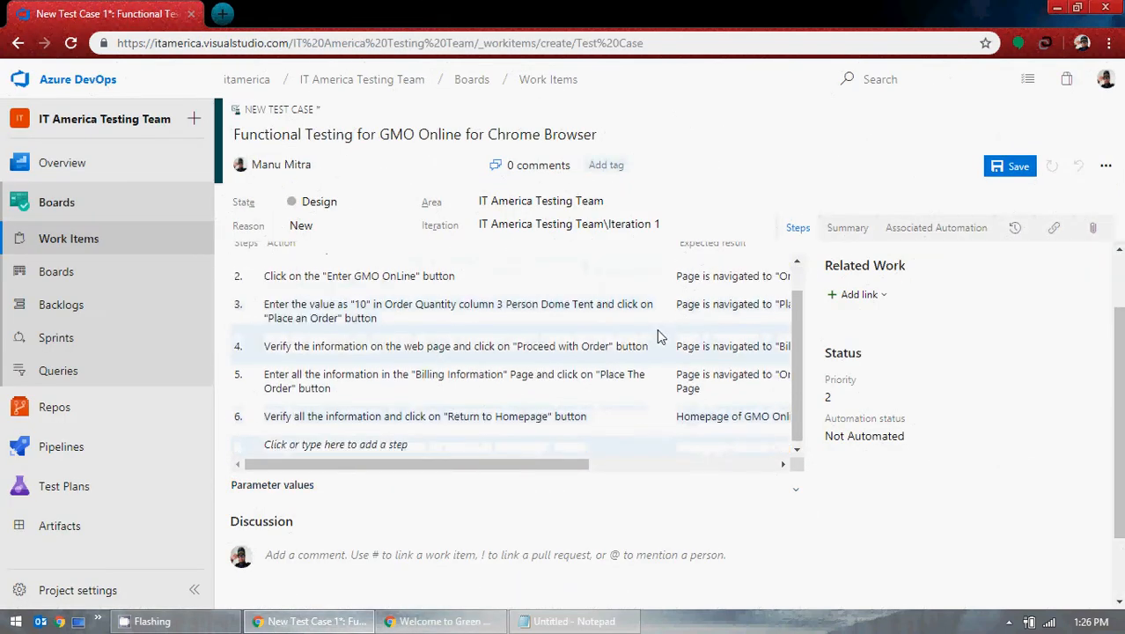
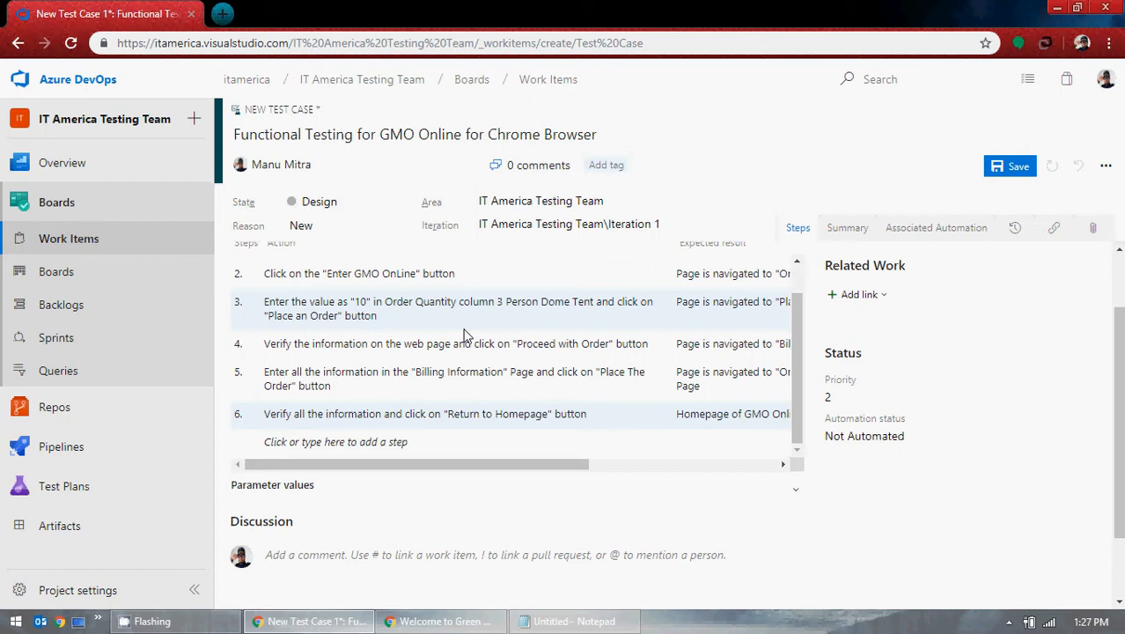
# Step: Add test step 7 with the action line 'Tested for Positive Scenario'
pyautogui.scroll(-3, 519, 414)
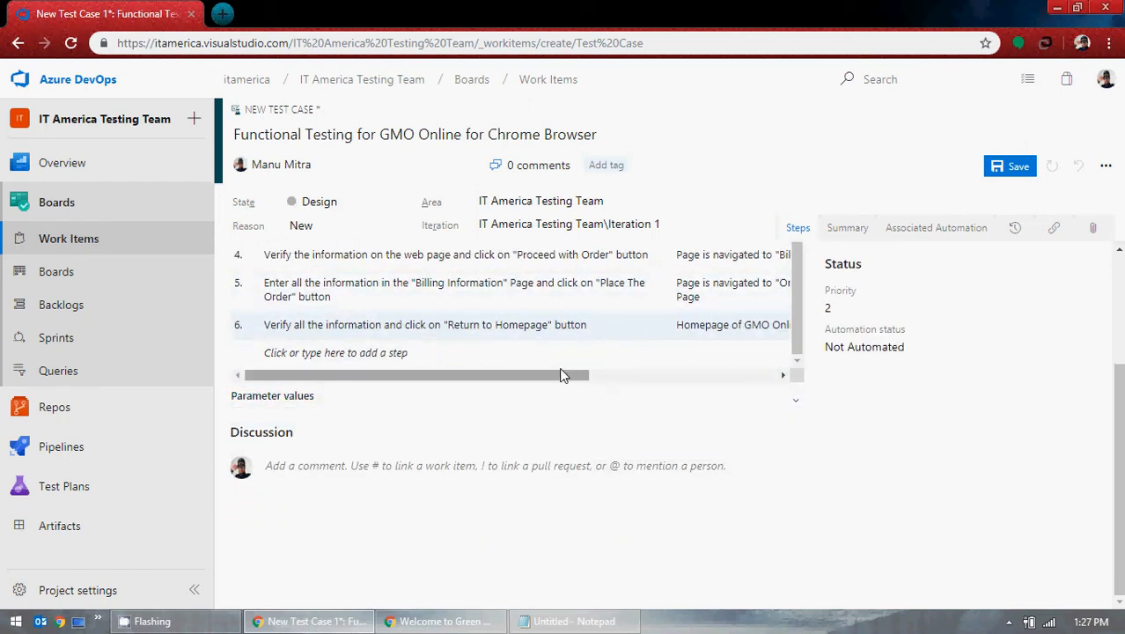
pyautogui.scroll(2, 939, 454)
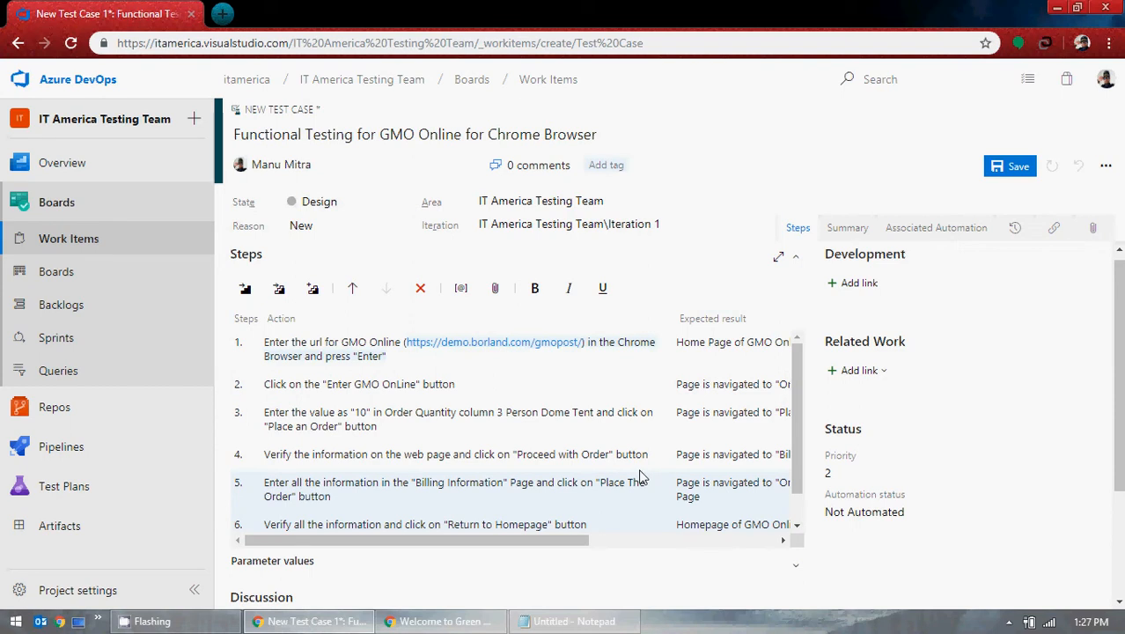
pyautogui.scroll(-1, 639, 476)
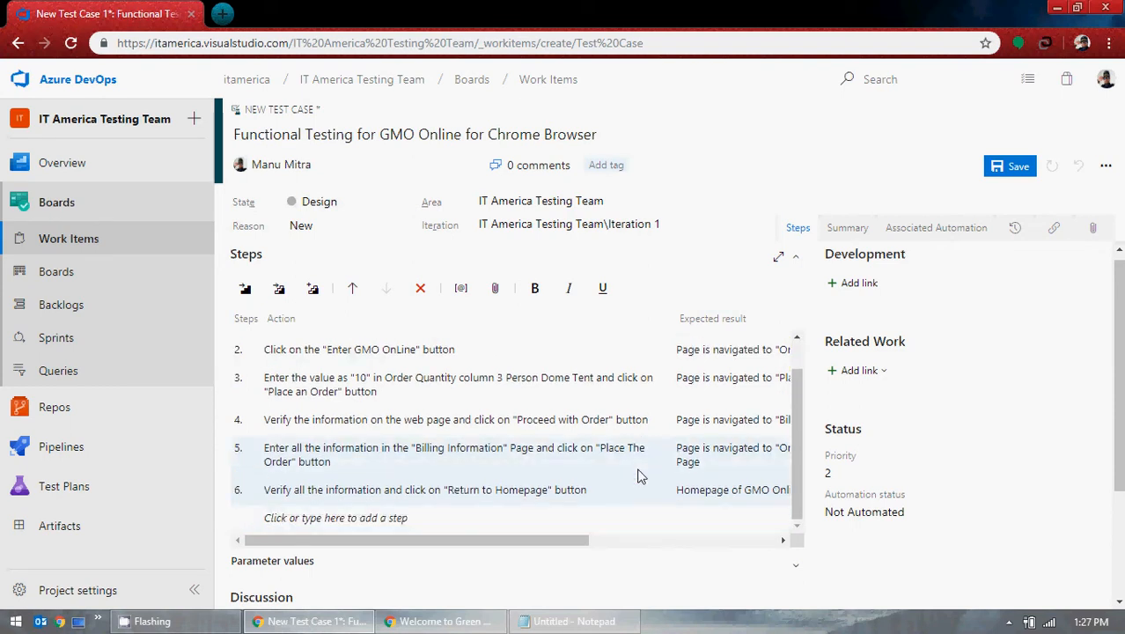
pyautogui.scroll(-1, 446, 449)
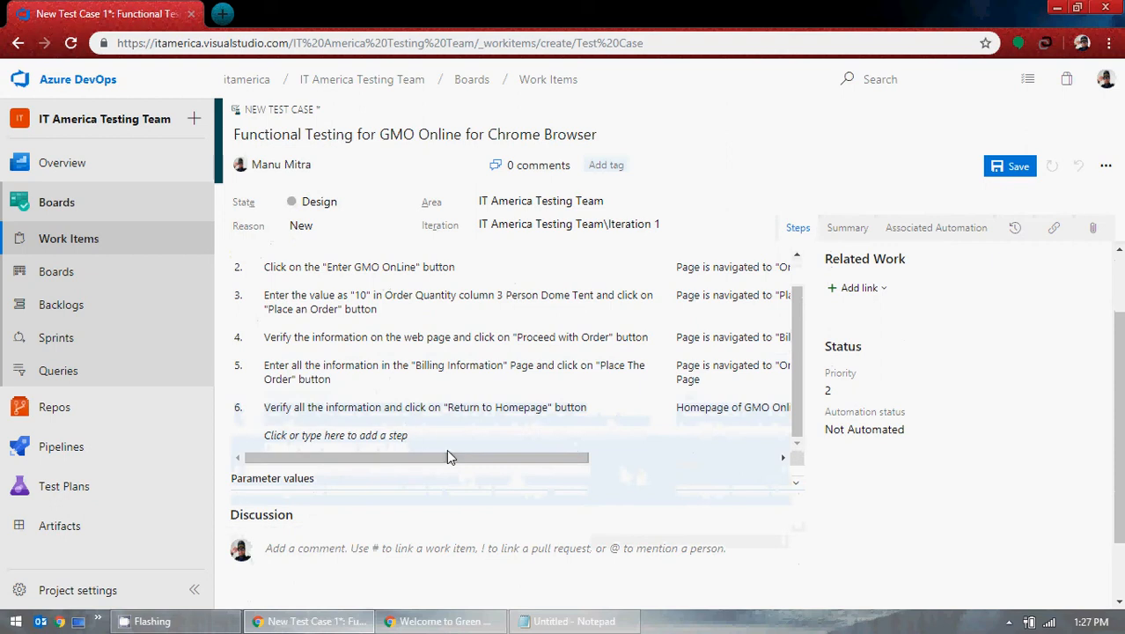
pyautogui.scroll(1, 448, 435)
pyautogui.scroll(-1, 414, 435)
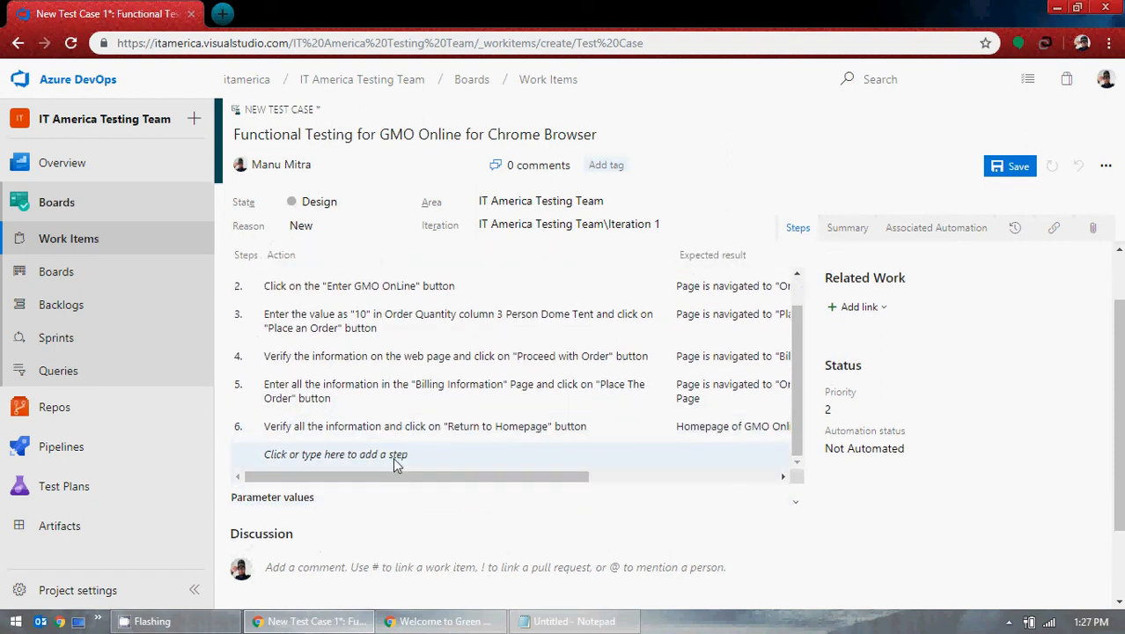
pyautogui.scroll(-1, 387, 423)
pyautogui.scroll(1, 376, 351)
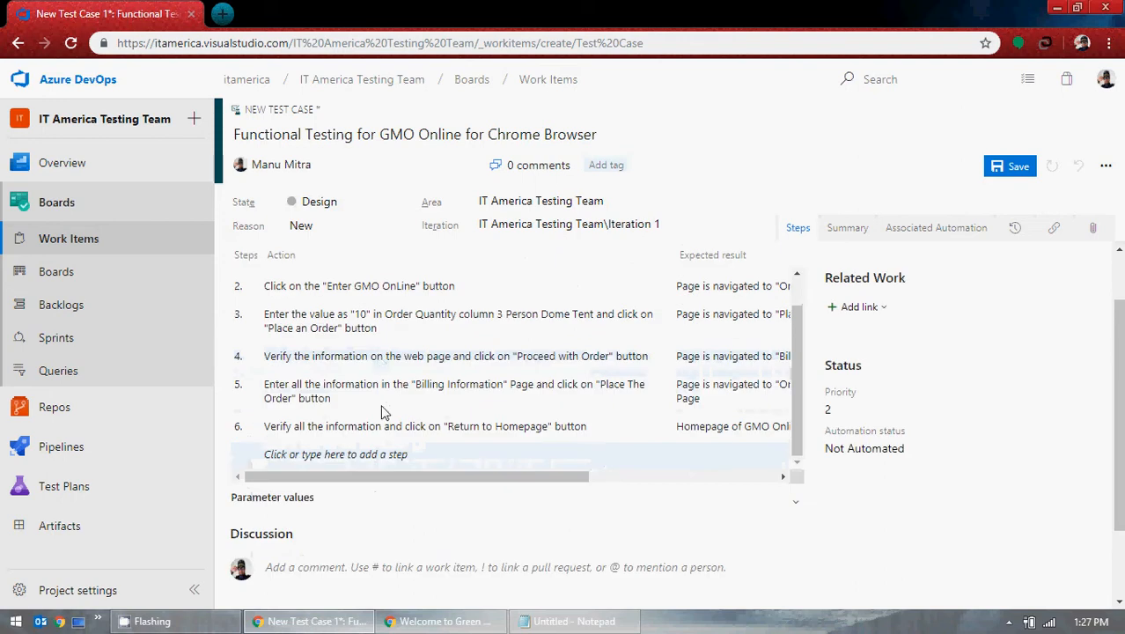
pyautogui.click(373, 457)
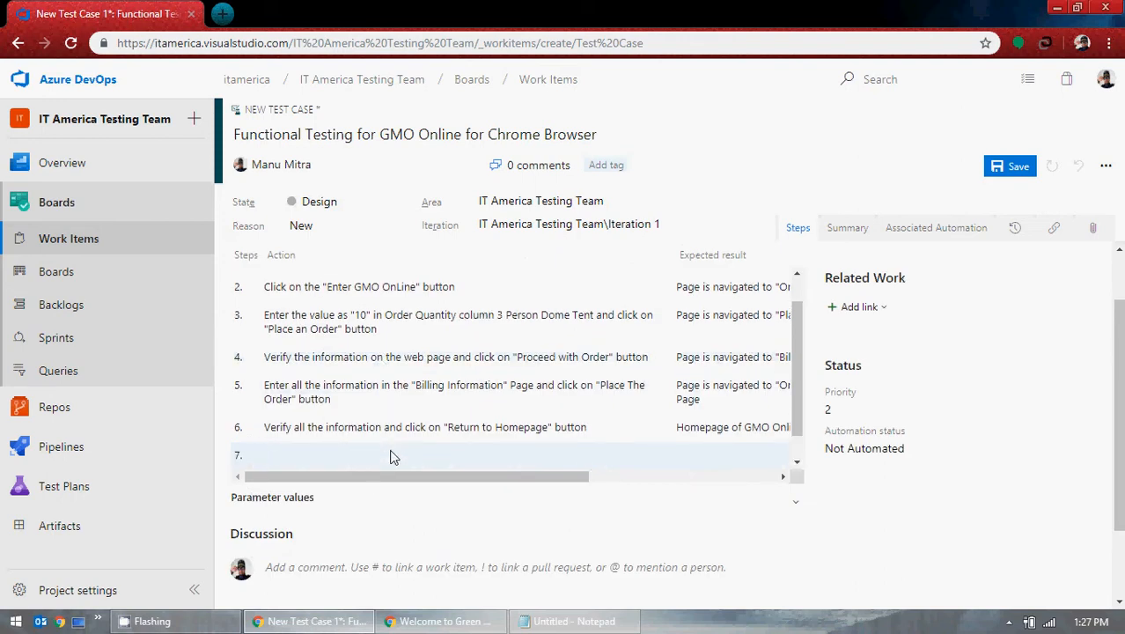
pyautogui.write('1')
pyautogui.press('BackSpace')
pyautogui.write('Tested func')
pyautogui.press('BackSpace')
pyautogui.press('BackSpace')
pyautogui.press('BackSpace')
pyautogui.press('BackSpace')
pyautogui.press('BackSpace')
pyautogui.click(436, 621)
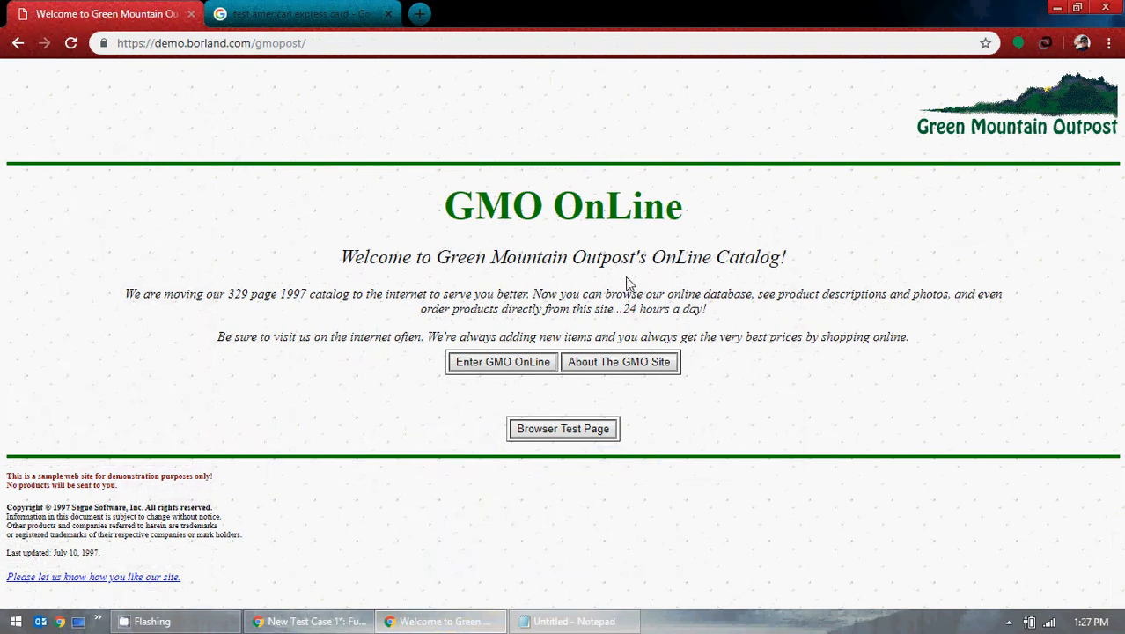
pyautogui.click(1056, 8)
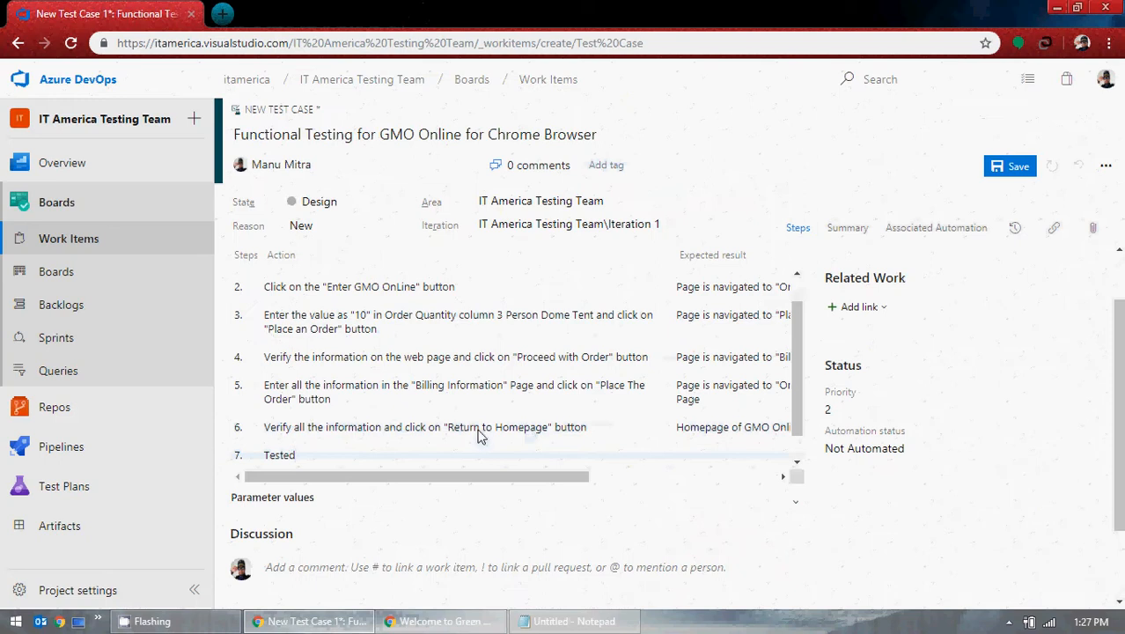
pyautogui.write('for Positiv')
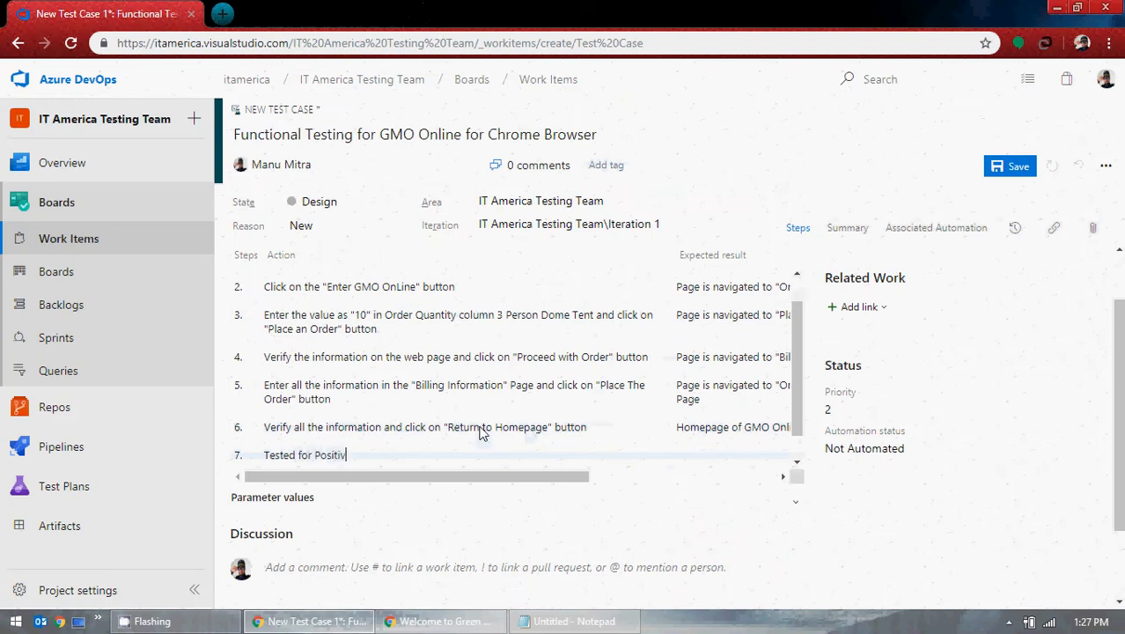
pyautogui.write('e Scenar')
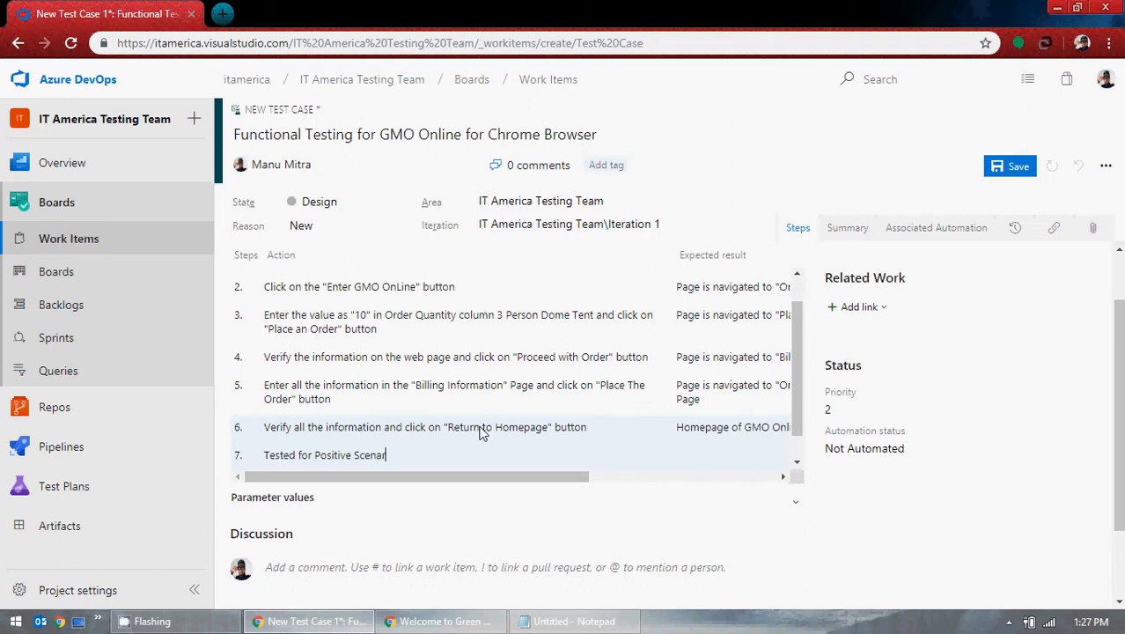
pyautogui.write('io')
# Step: Add 'Tested for Negative Scenario' and 'Tested for Boundary Values' as step 7's next action lines
pyautogui.hotkey('shift', 'Return')
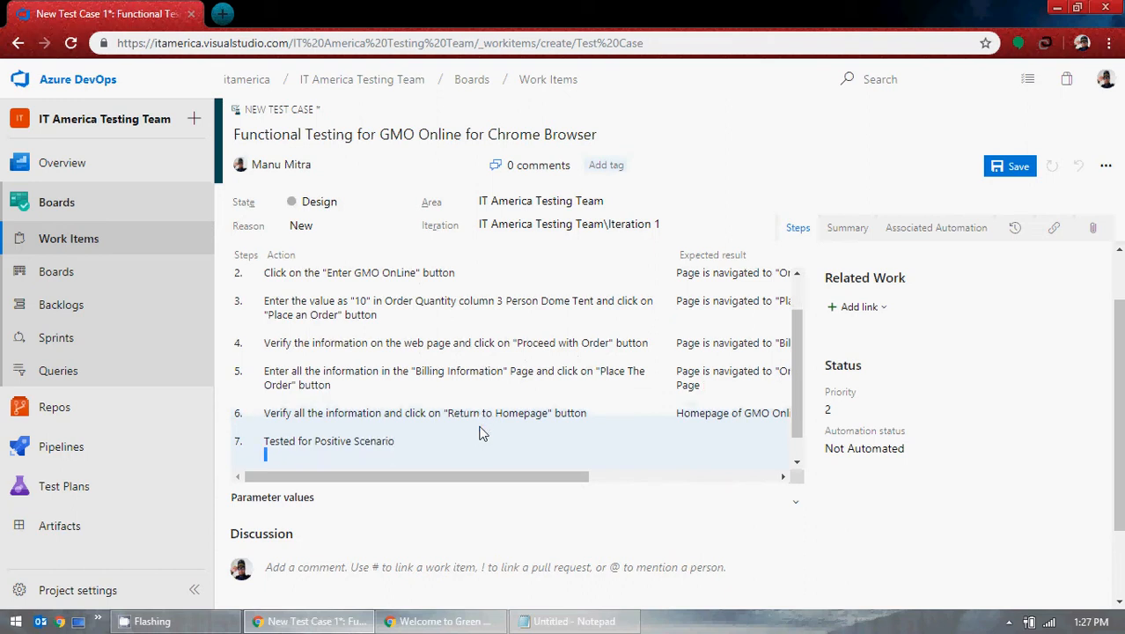
pyautogui.write('tes')
pyautogui.press('BackSpace')
pyautogui.press('BackSpace')
pyautogui.press('BackSpace')
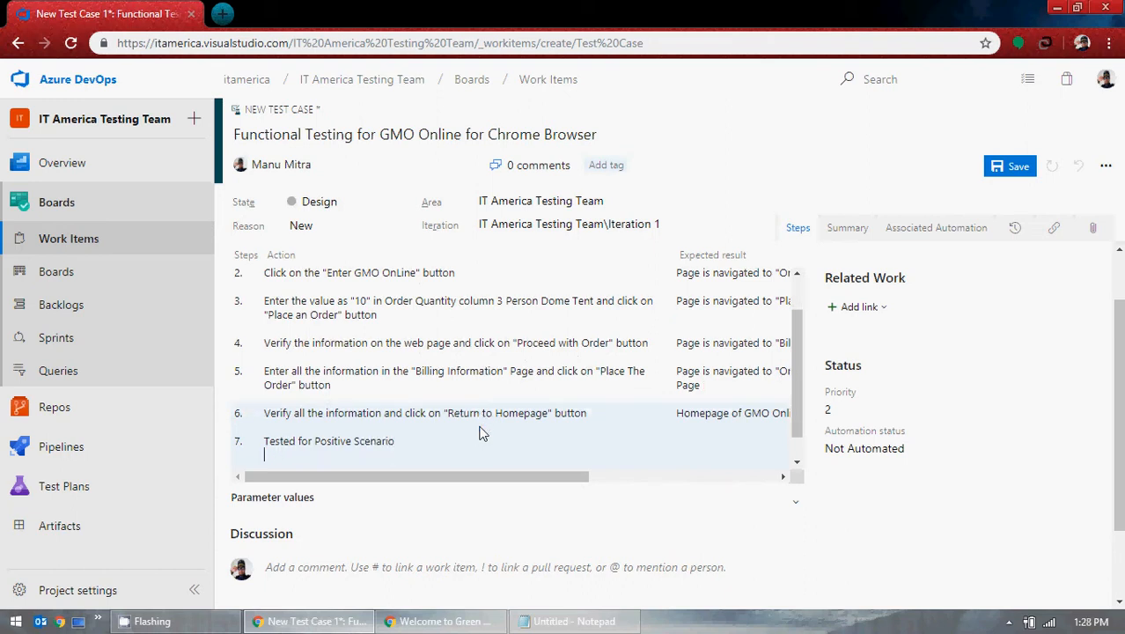
pyautogui.write('Tested for Negative Scenari')
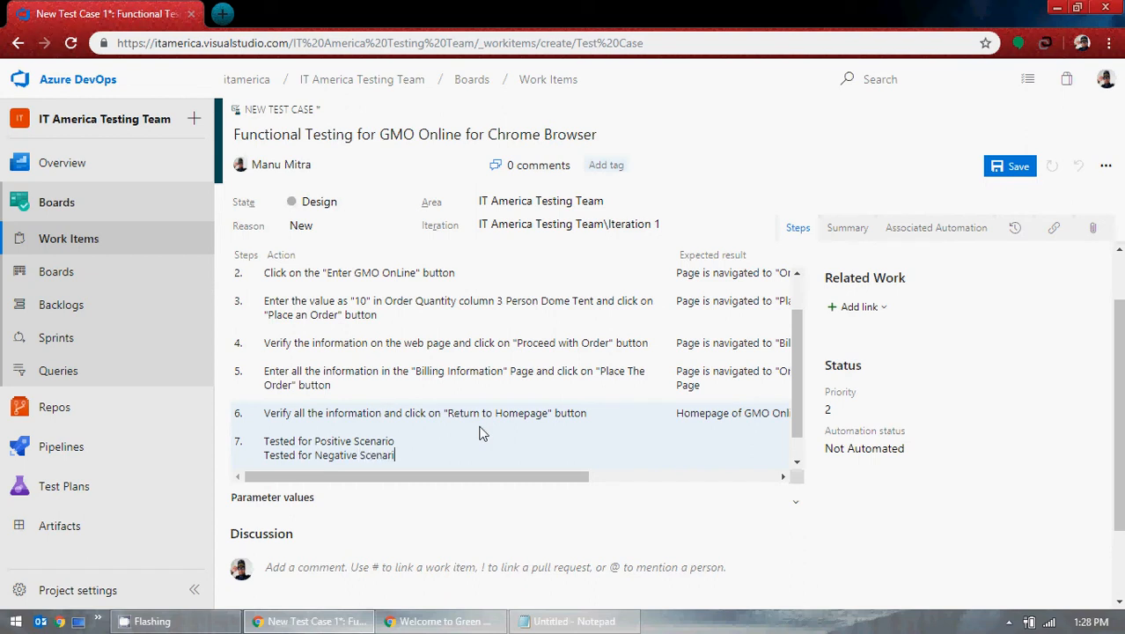
pyautogui.write('o')
pyautogui.press('Return')
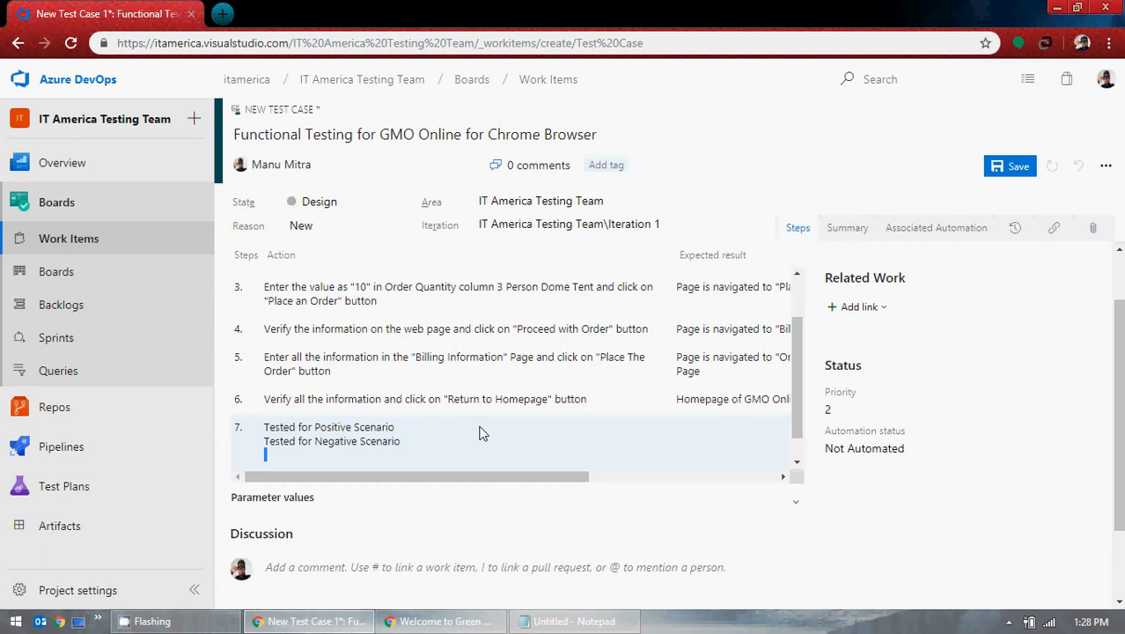
pyautogui.write('Tested for Boundary')
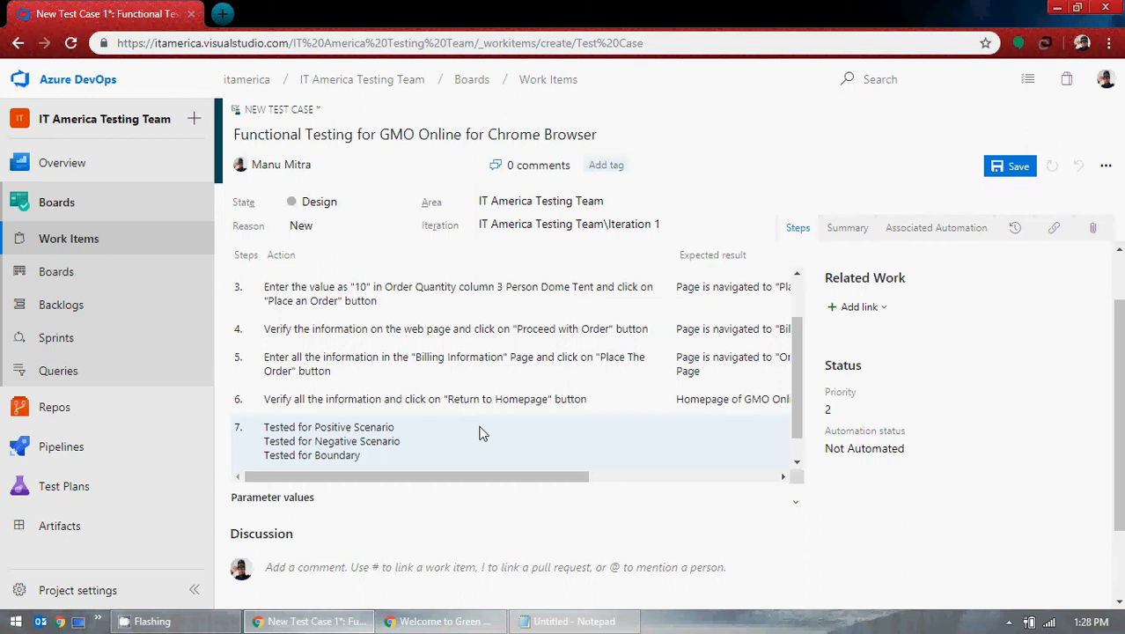
pyautogui.write('Values')
# Step: Check the GMO OnLine catalog, then add 'Tested Cosmetic Scenarios' as step 7's fourth line
pyautogui.click(440, 622)
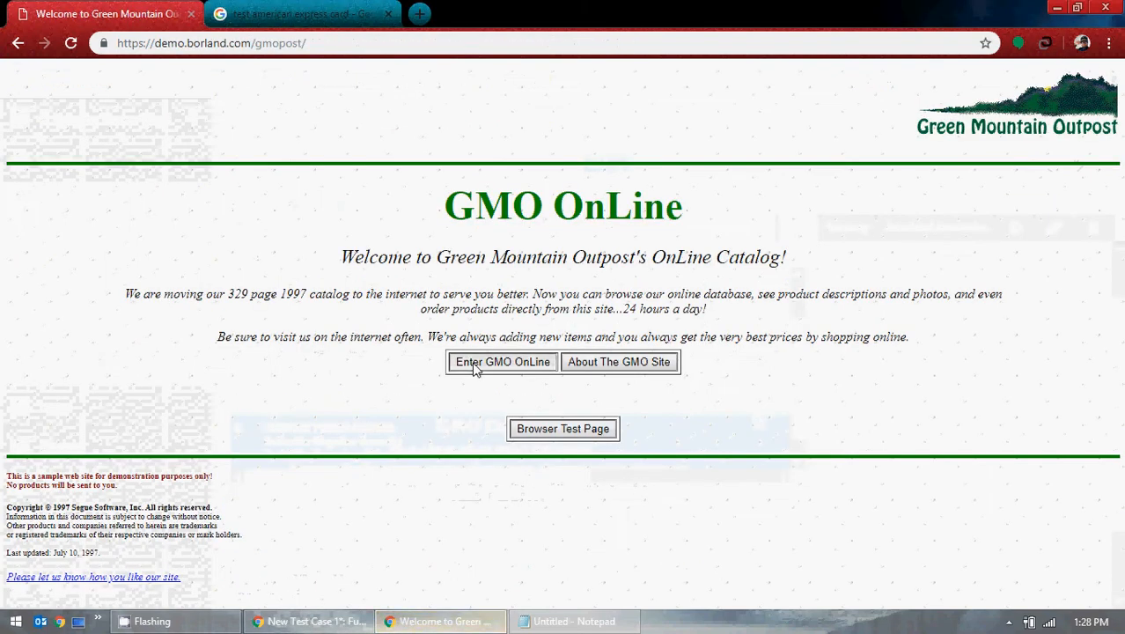
pyautogui.click(475, 364)
pyautogui.click(961, 257)
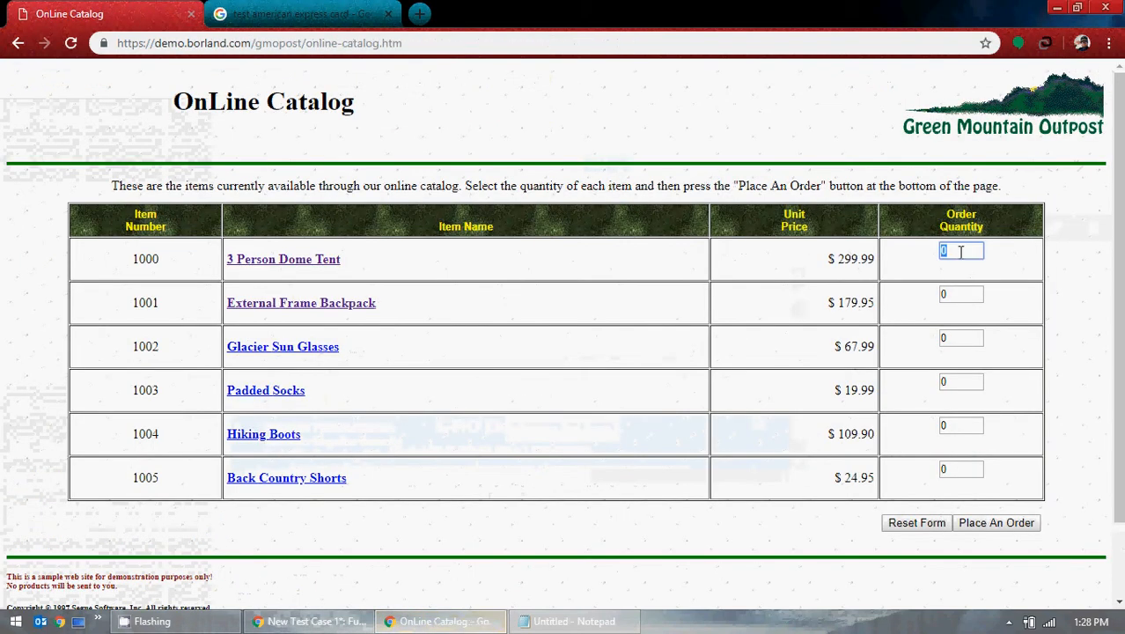
pyautogui.click(1056, 7)
pyautogui.click(479, 429)
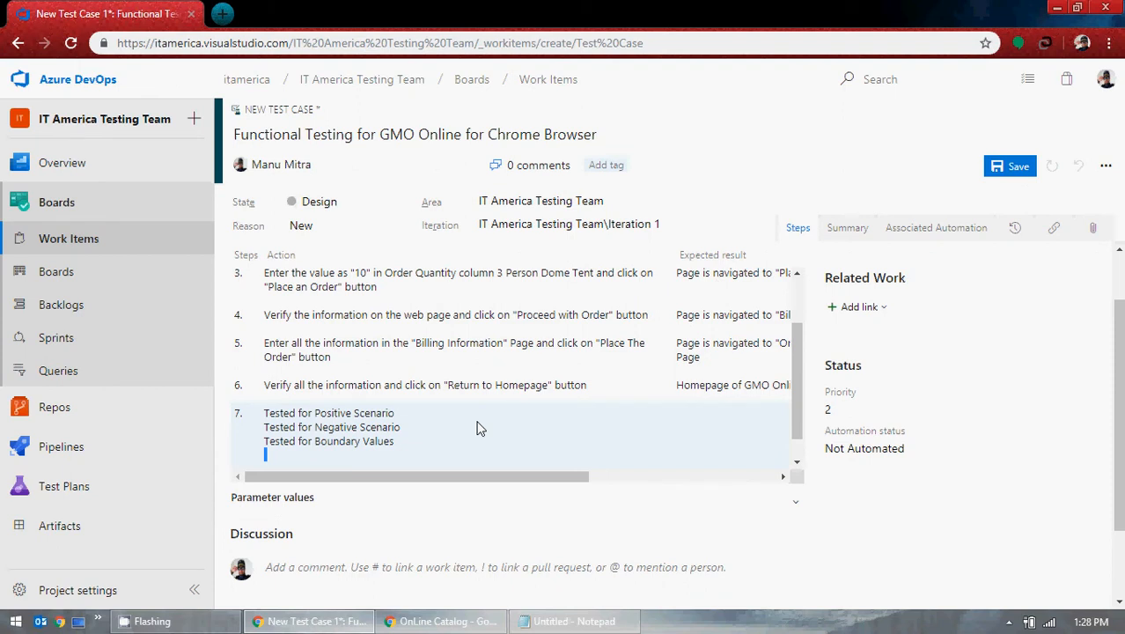
pyautogui.write('Tested Cosmetic VScenarios')
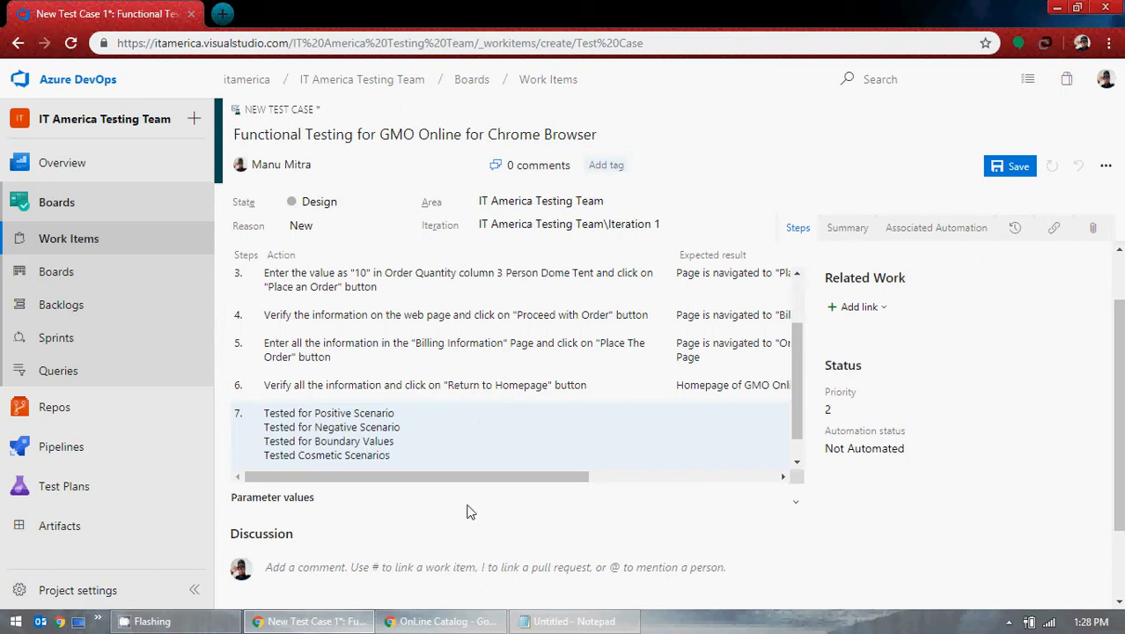
# Step: Review the OnLine Catalog page title and intro, then begin a new line in step 7
pyautogui.click(440, 621)
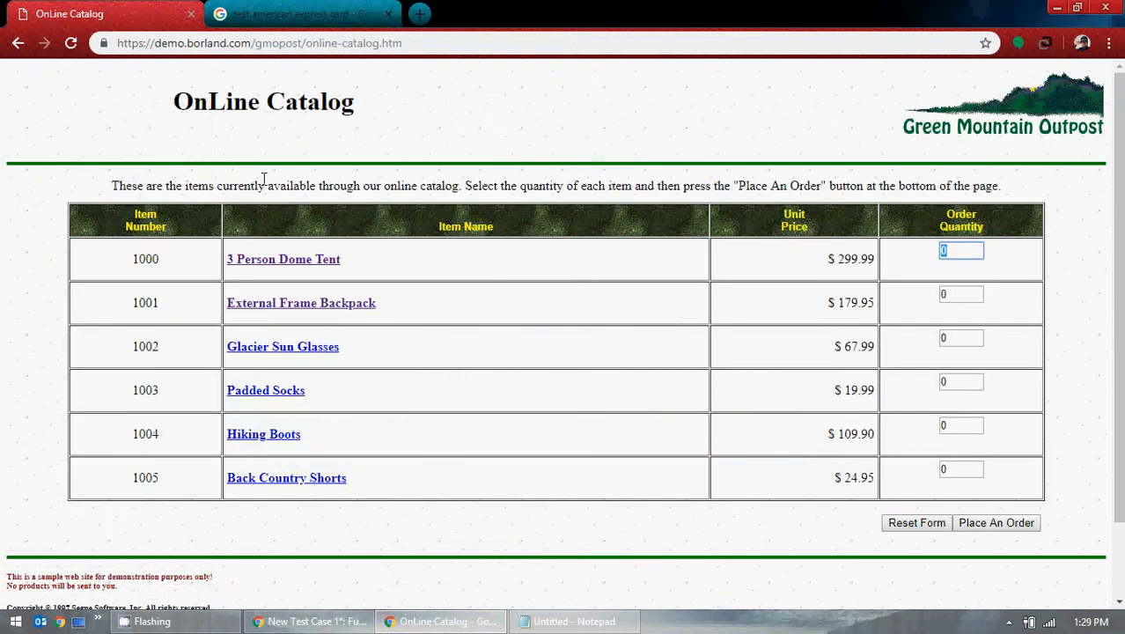
pyautogui.moveTo(173, 103); pyautogui.dragTo(370, 117)
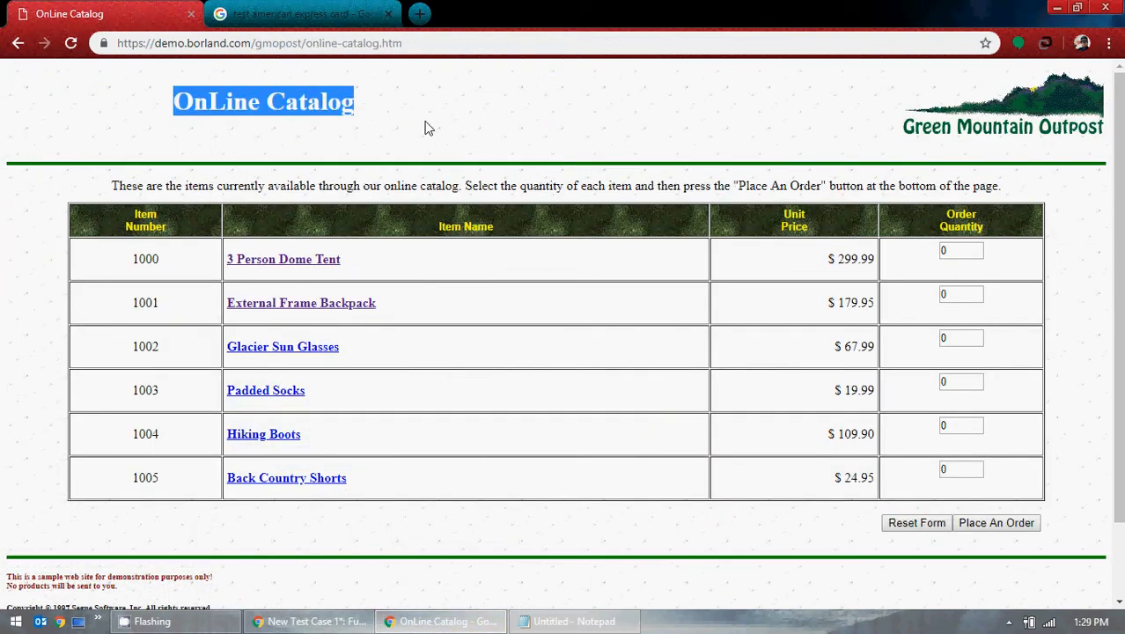
pyautogui.moveTo(184, 187); pyautogui.dragTo(234, 188)
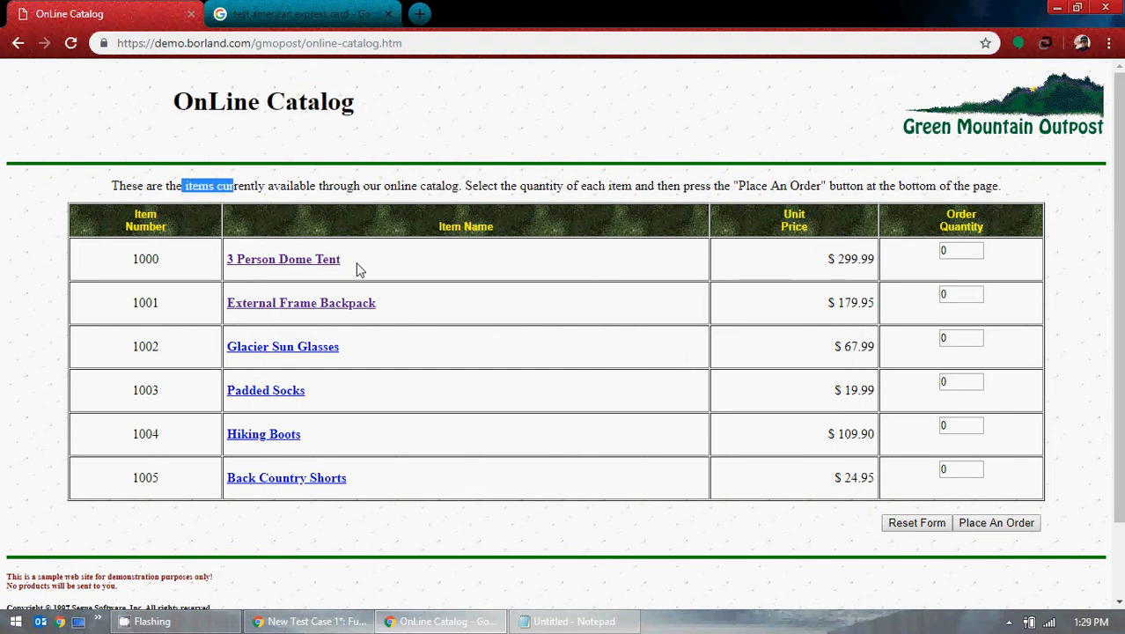
pyautogui.click(1056, 8)
pyautogui.press('Return')
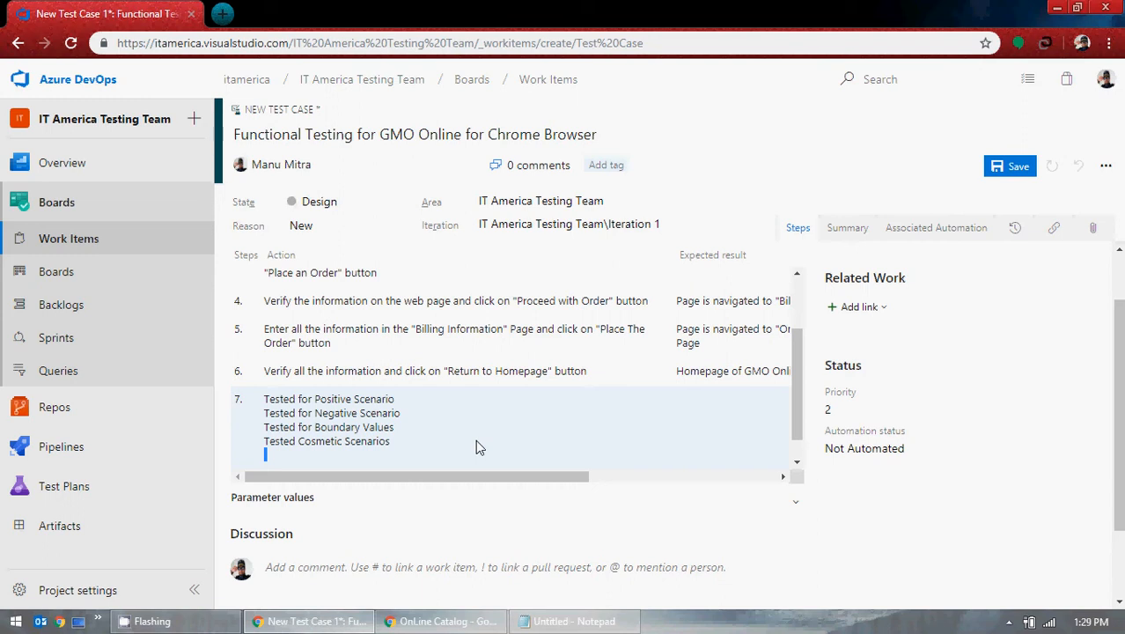
# Step: After checking the catalog page address, type 'Tested images, button, radio buttons' on step 7's new line
pyautogui.click(459, 625)
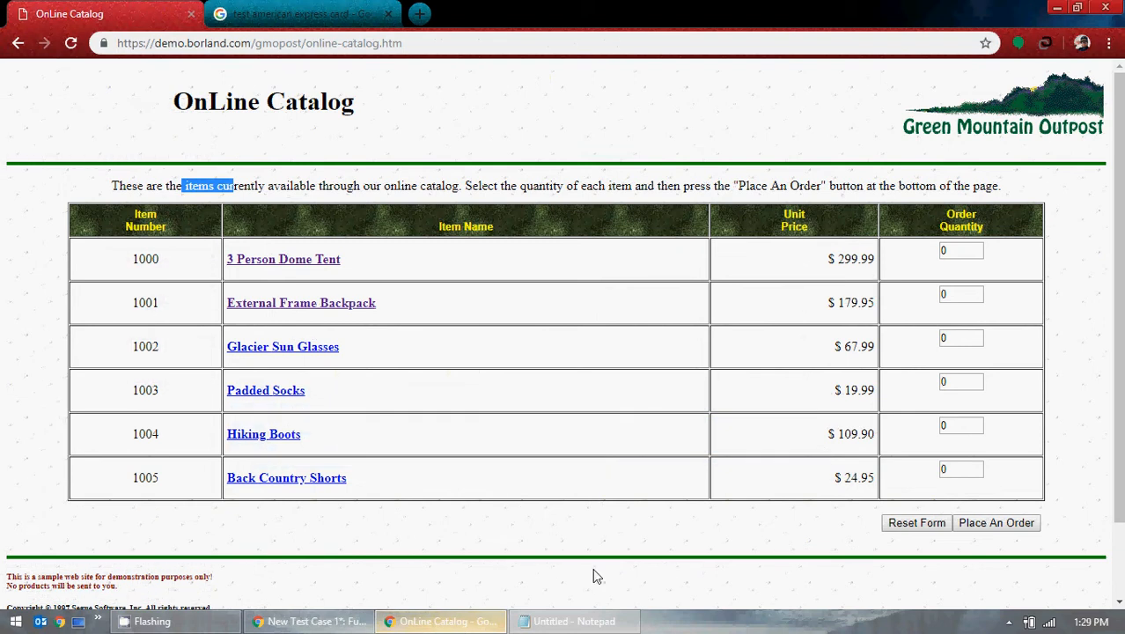
pyautogui.click(148, 44)
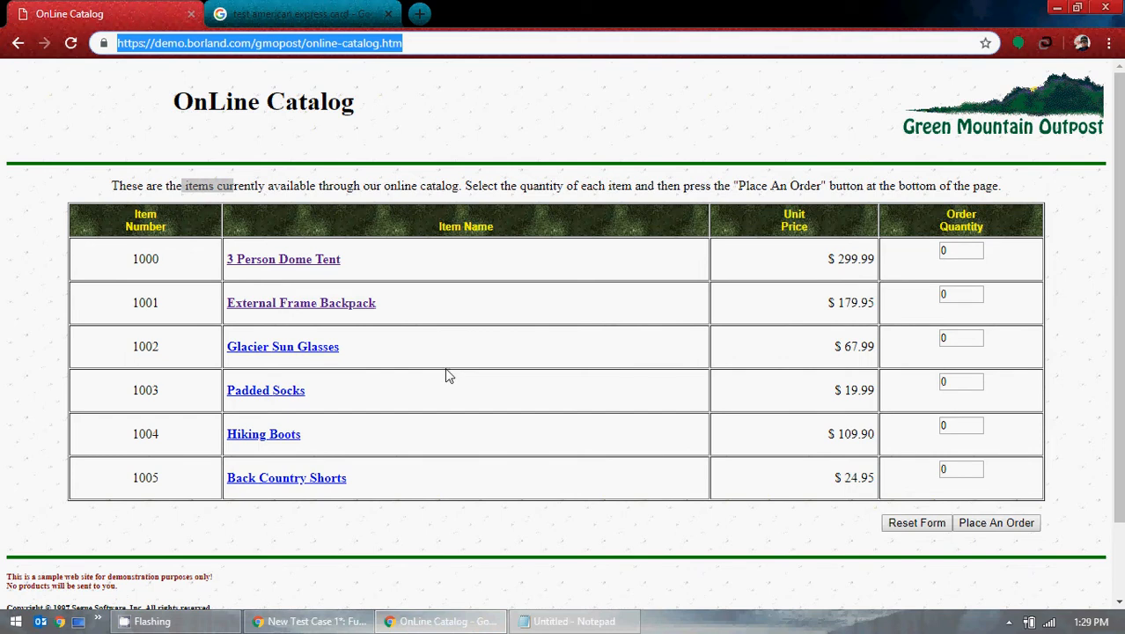
pyautogui.click(313, 621)
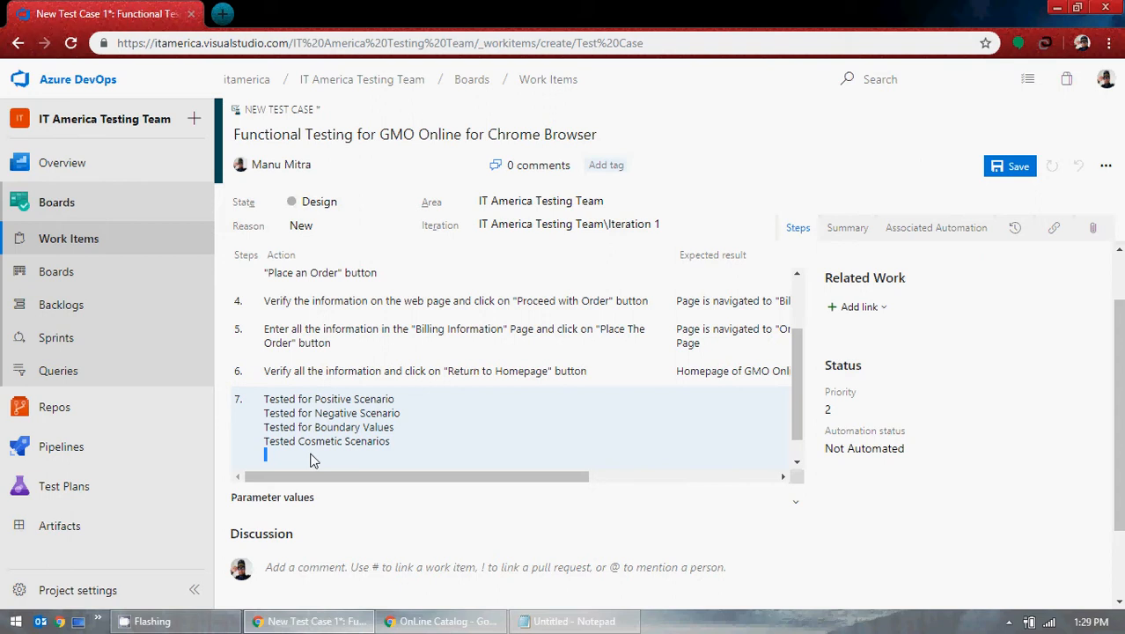
pyautogui.write('Tested for')
pyautogui.press('BackSpace')
pyautogui.press('BackSpace')
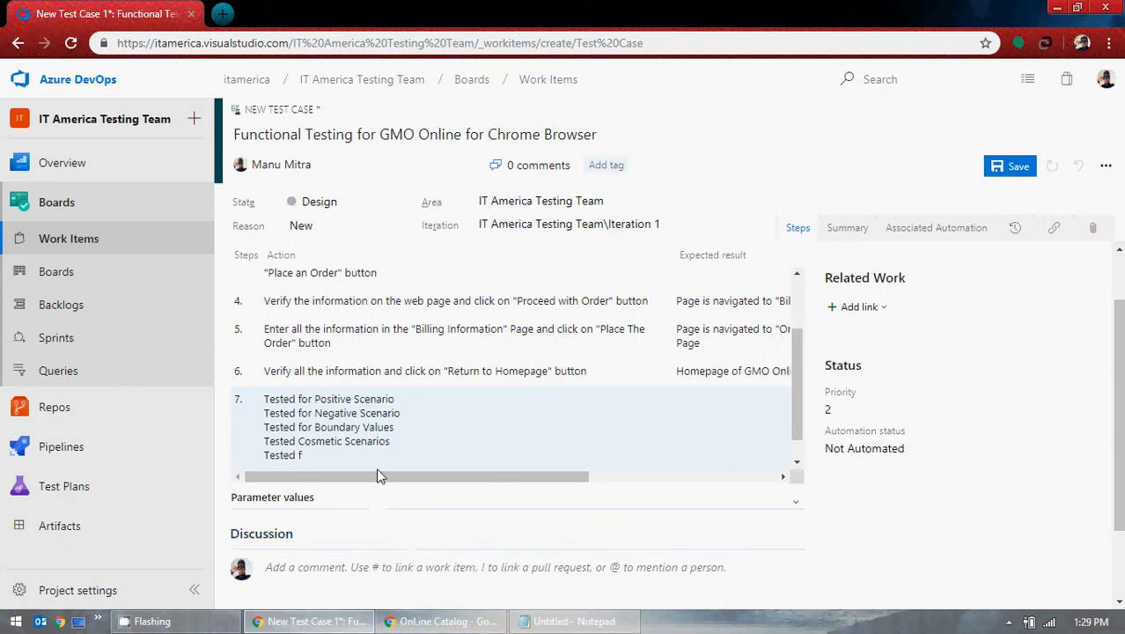
pyautogui.press('BackSpace')
pyautogui.write('other')
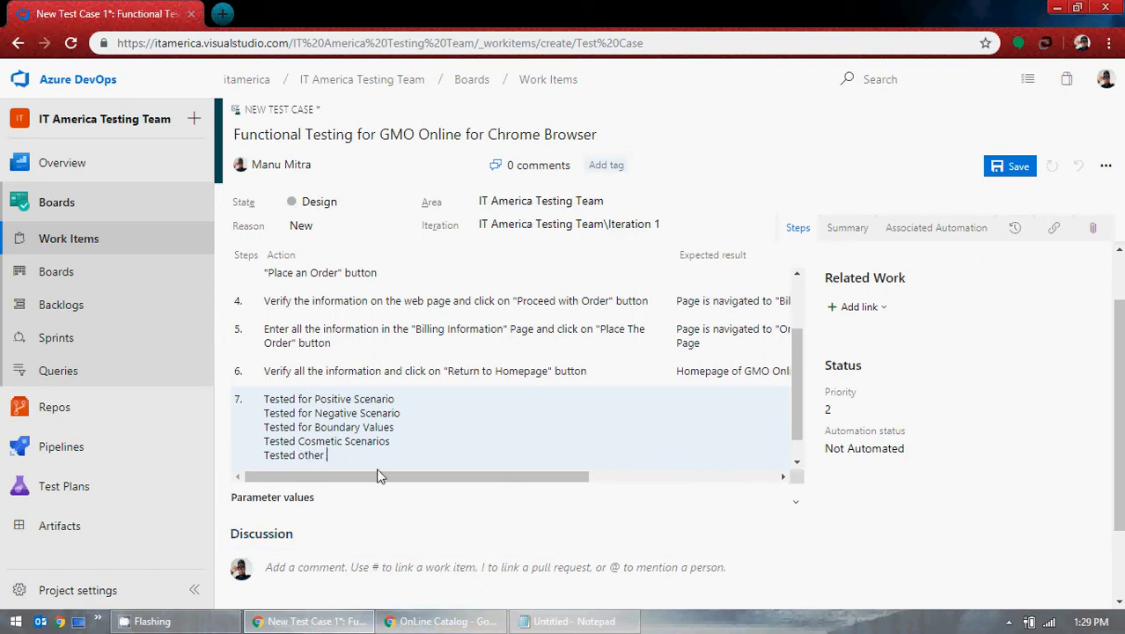
pyautogui.press('BackSpace')
pyautogui.press('BackSpace')
pyautogui.press('BackSpace')
pyautogui.press('BackSpace')
pyautogui.write('ma')
pyautogui.press('BackSpace')
pyautogui.write('ages, b')
pyautogui.press('BackSpace')
pyautogui.write(', button, ratio')
pyautogui.press('BackSpace')
pyautogui.press('BackSpace')
pyautogui.press('BackSpace')
pyautogui.write('dio buttons,')
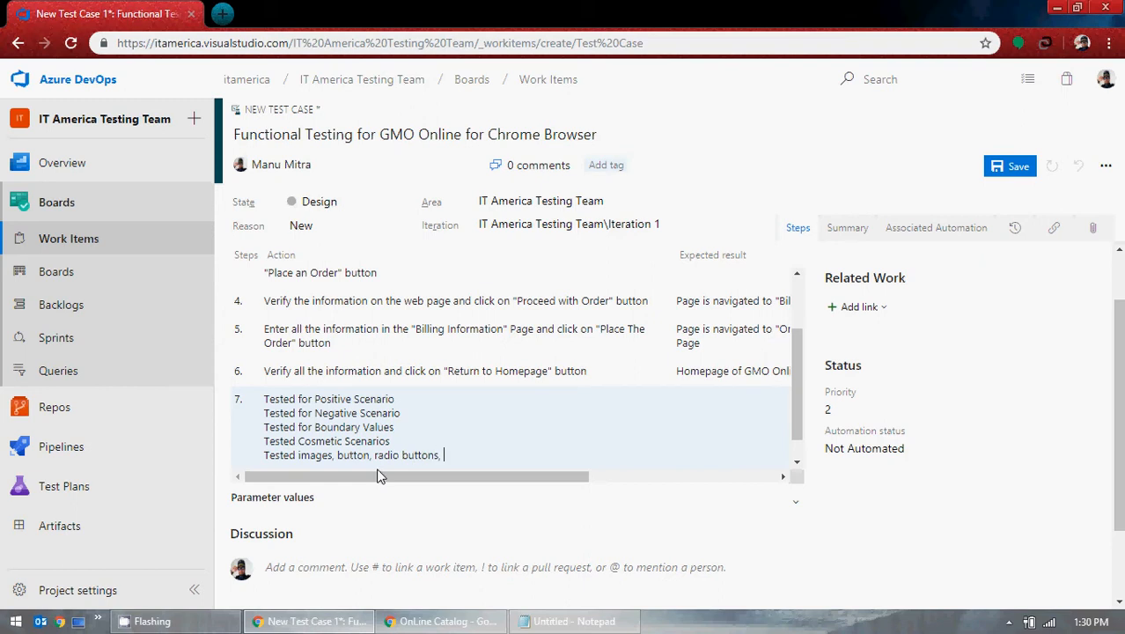
# Step: Place a GMO OnLine order for 10 3 Person Dome Tents and proceed to billing
pyautogui.click(476, 622)
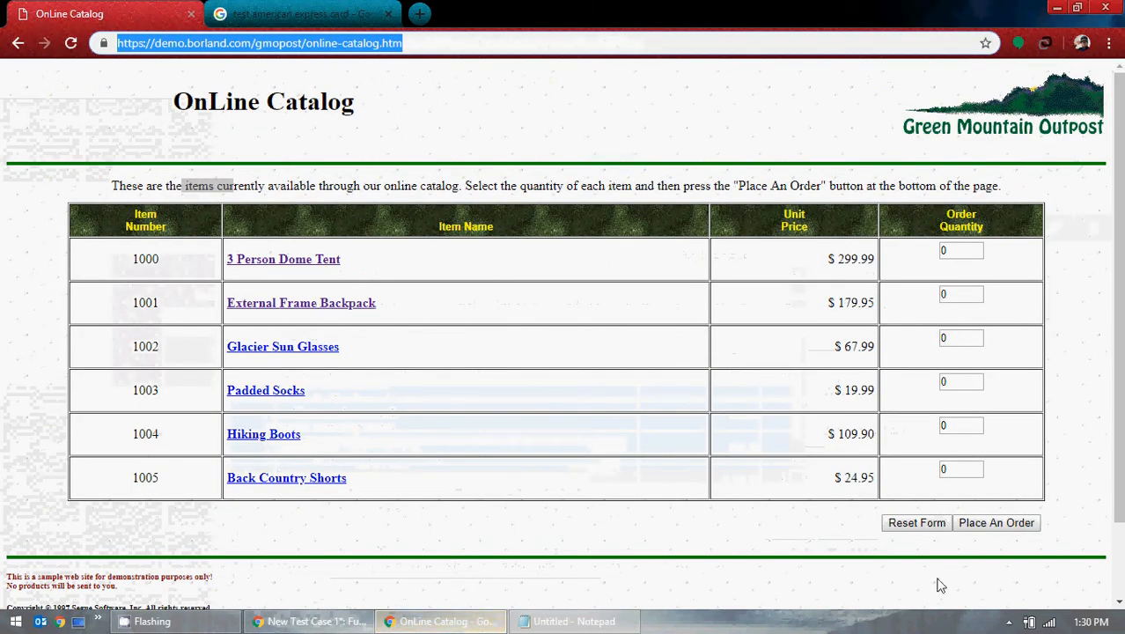
pyautogui.click(965, 526)
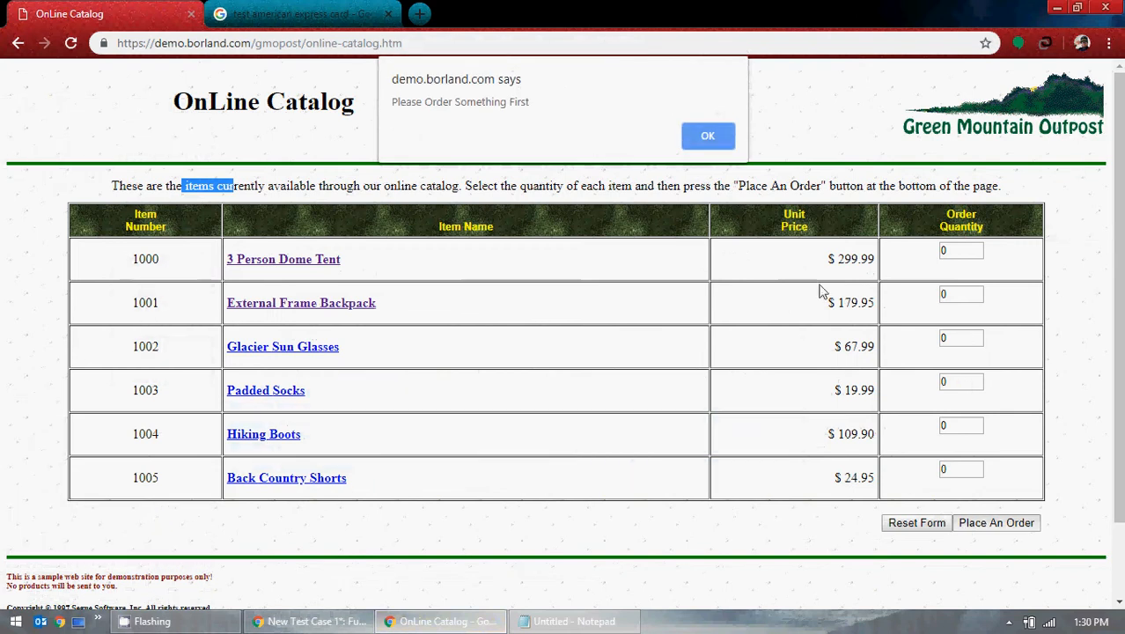
pyautogui.click(704, 137)
pyautogui.write('10')
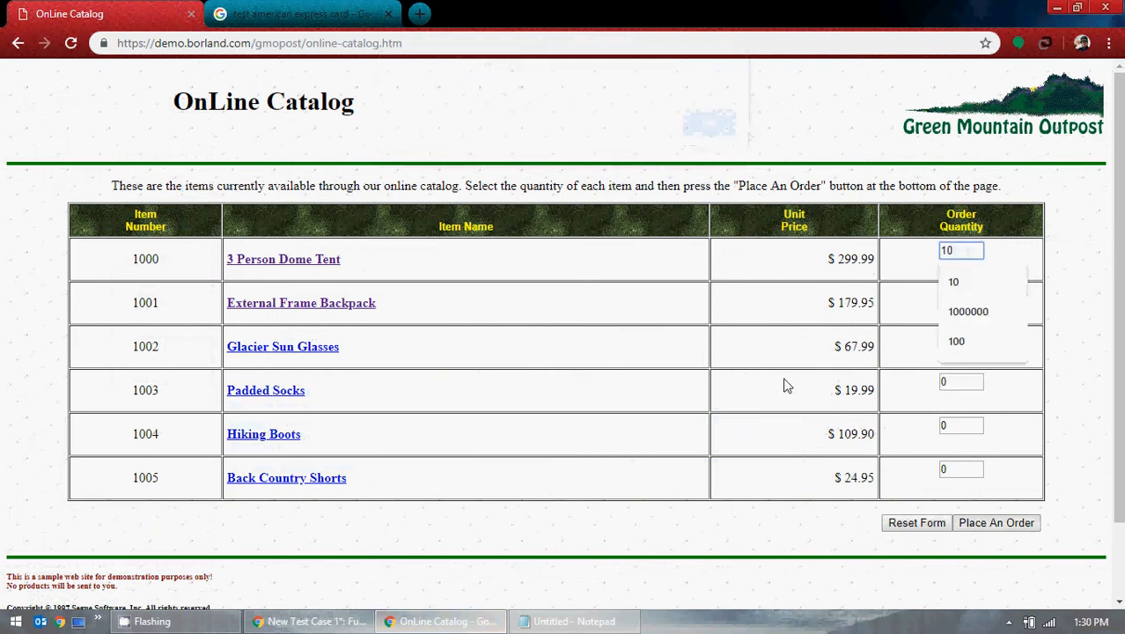
pyautogui.click(1020, 526)
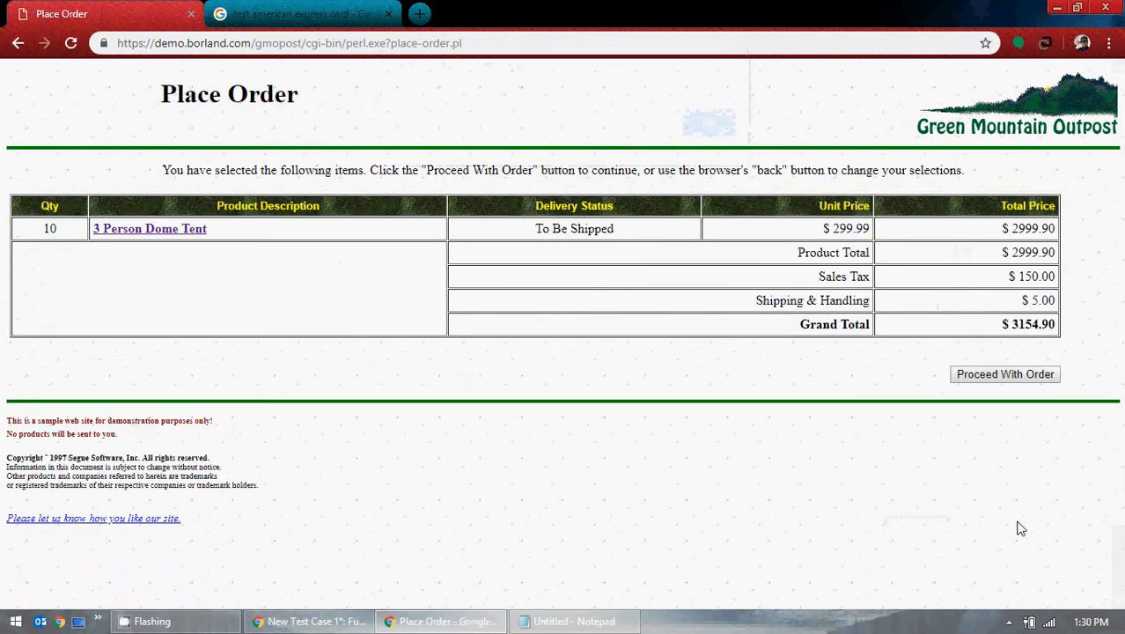
pyautogui.click(998, 374)
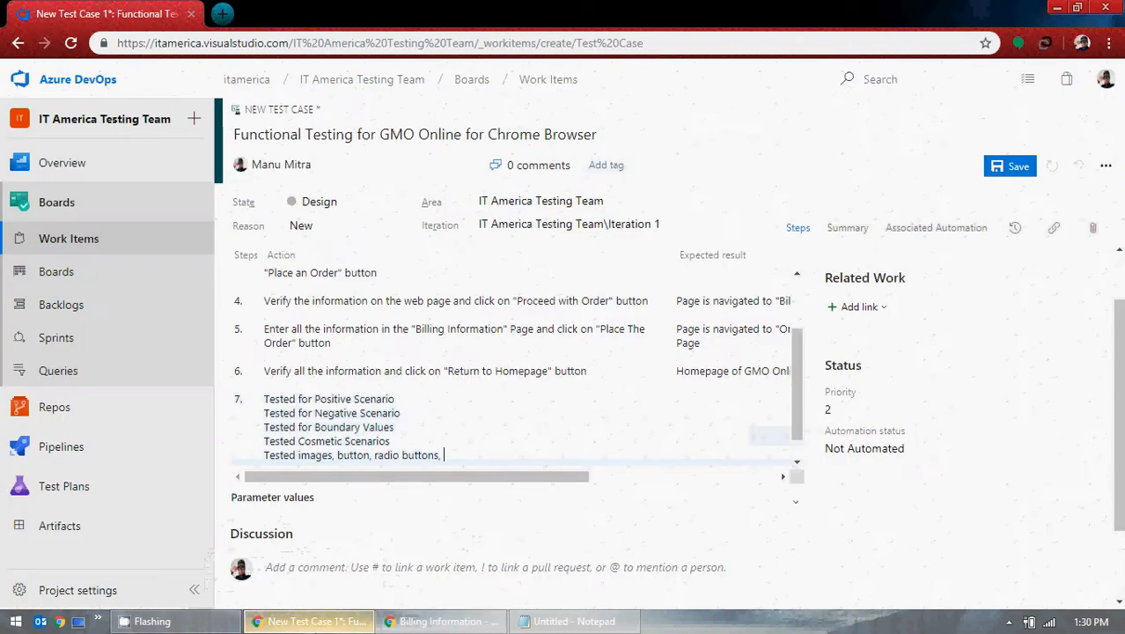
# Step: Append 'Edit box, text box, etc.' to step 7's fifth action line
pyautogui.click(316, 621)
pyautogui.write('Ed')
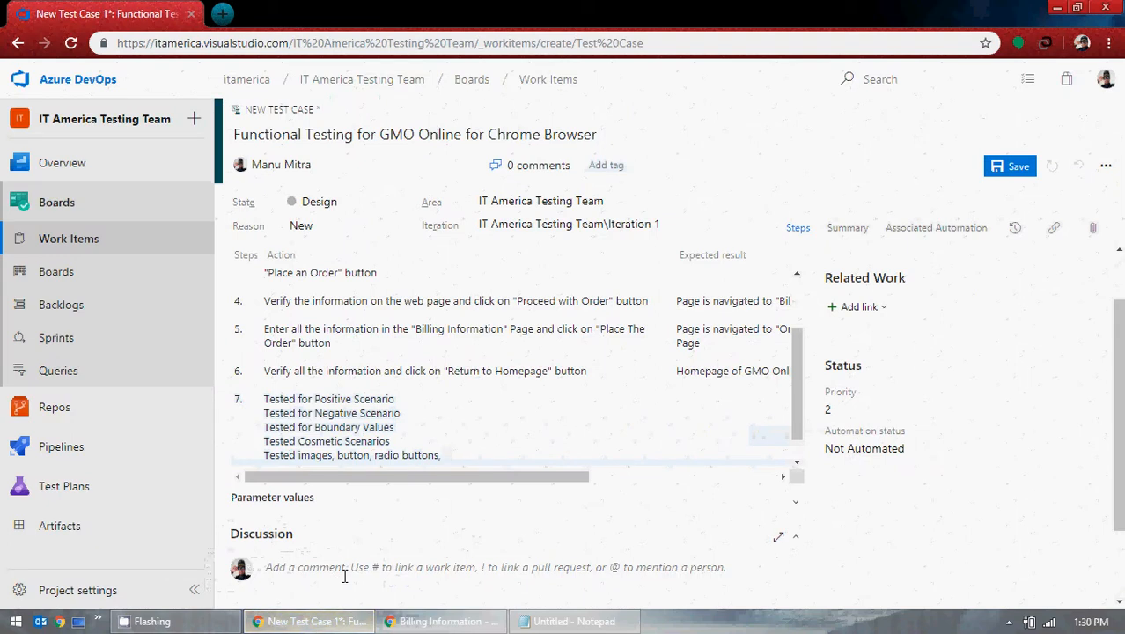
pyautogui.write('ti')
pyautogui.press('BackSpace')
pyautogui.press('BackSpace')
pyautogui.write('it ')
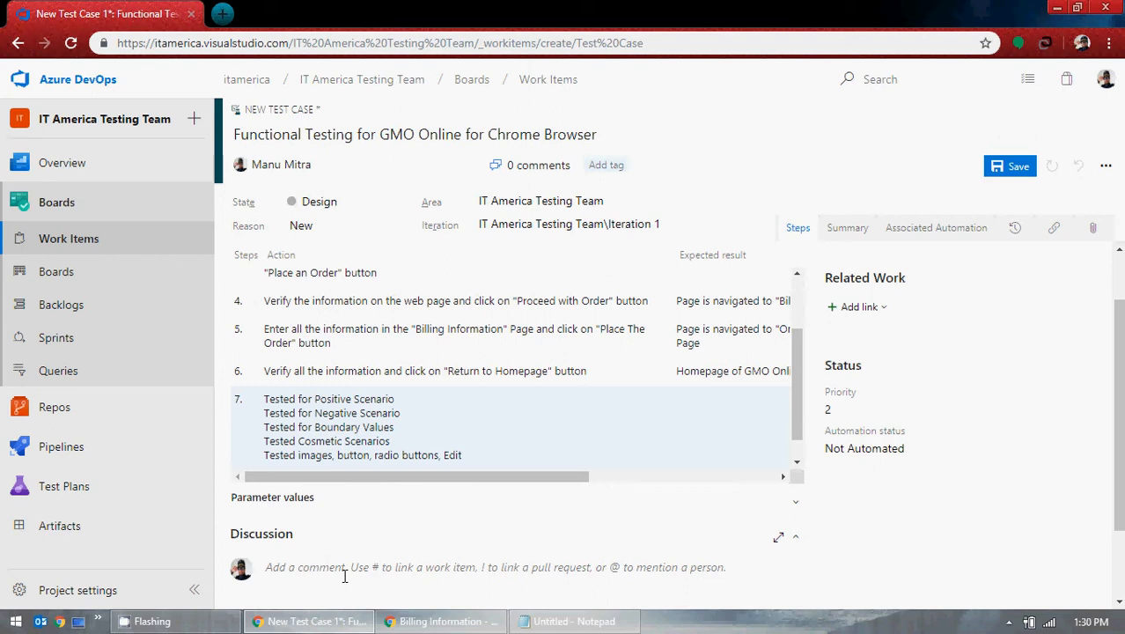
pyautogui.write('box')
pyautogui.write(', tes')
pyautogui.write('xt box,')
pyautogui.write(' etc')
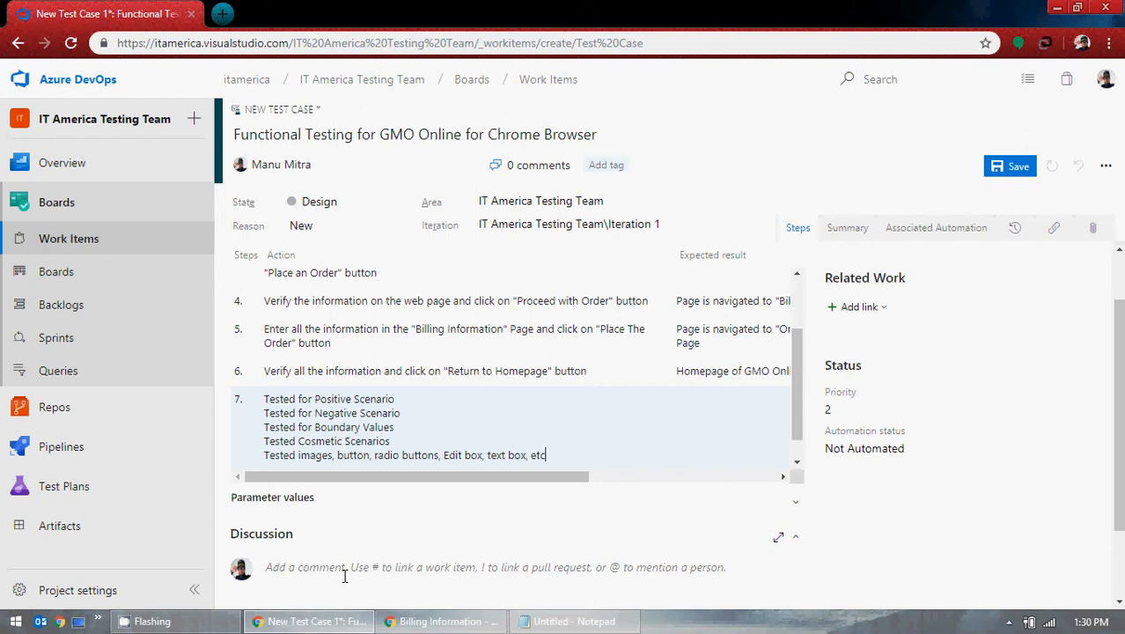
pyautogui.write('.')
# Step: Enter 'Functionality of the applications should be as per the requirement' as step 7's expected result
pyautogui.click(698, 413)
pyautogui.write('Functionality of the applications')
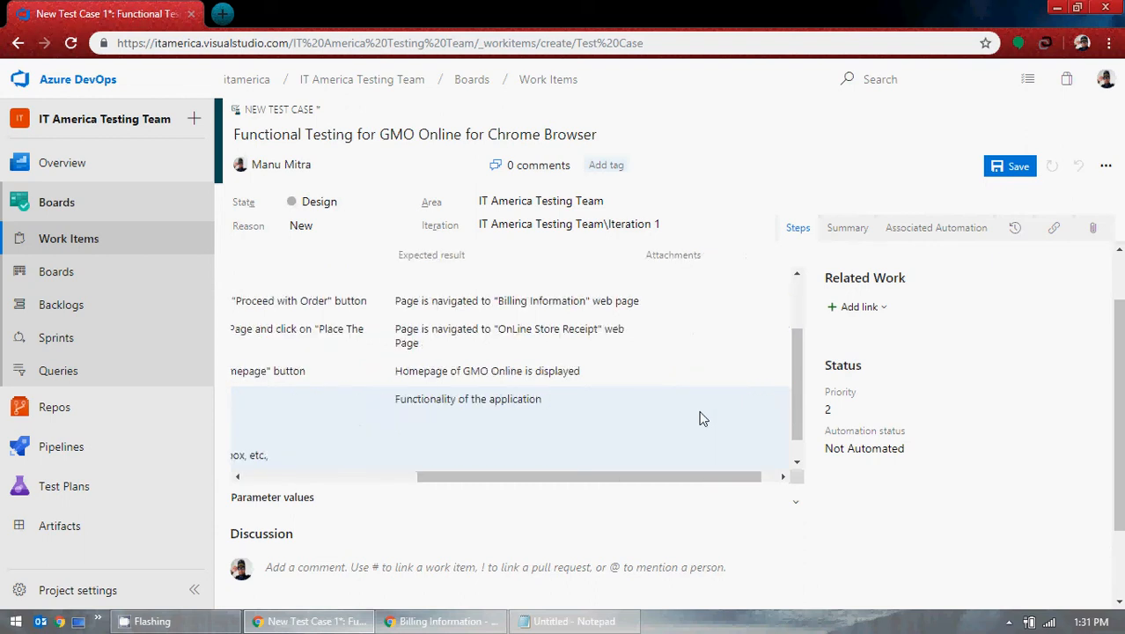
pyautogui.write(' should be as per the re')
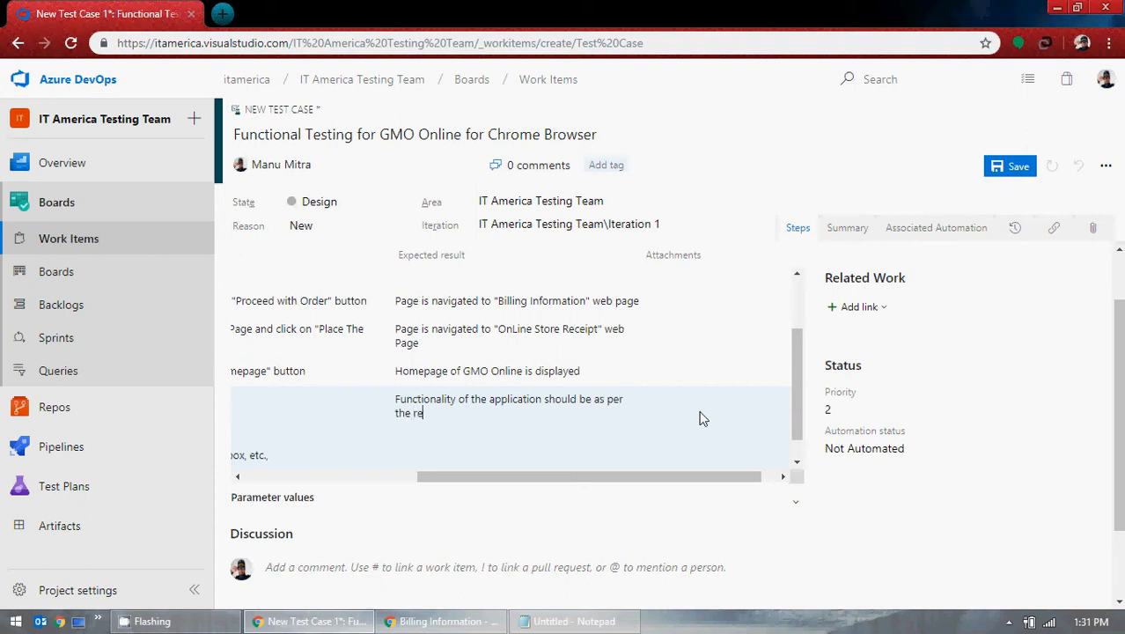
pyautogui.write('quirement.')
pyautogui.moveTo(576, 477); pyautogui.dragTo(333, 477)
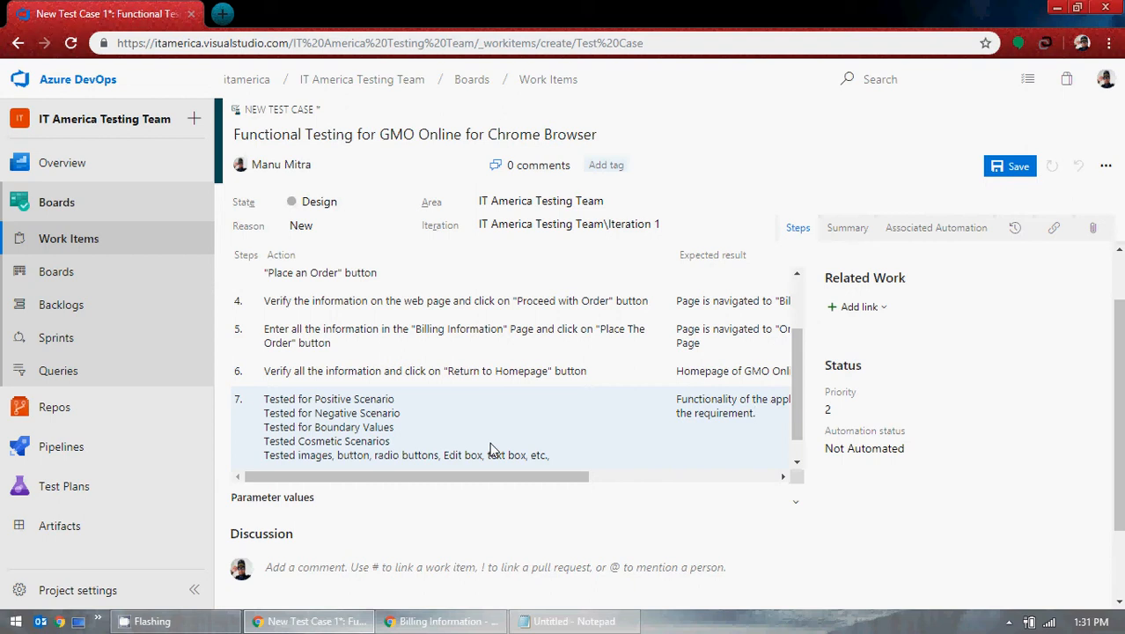
pyautogui.click(440, 620)
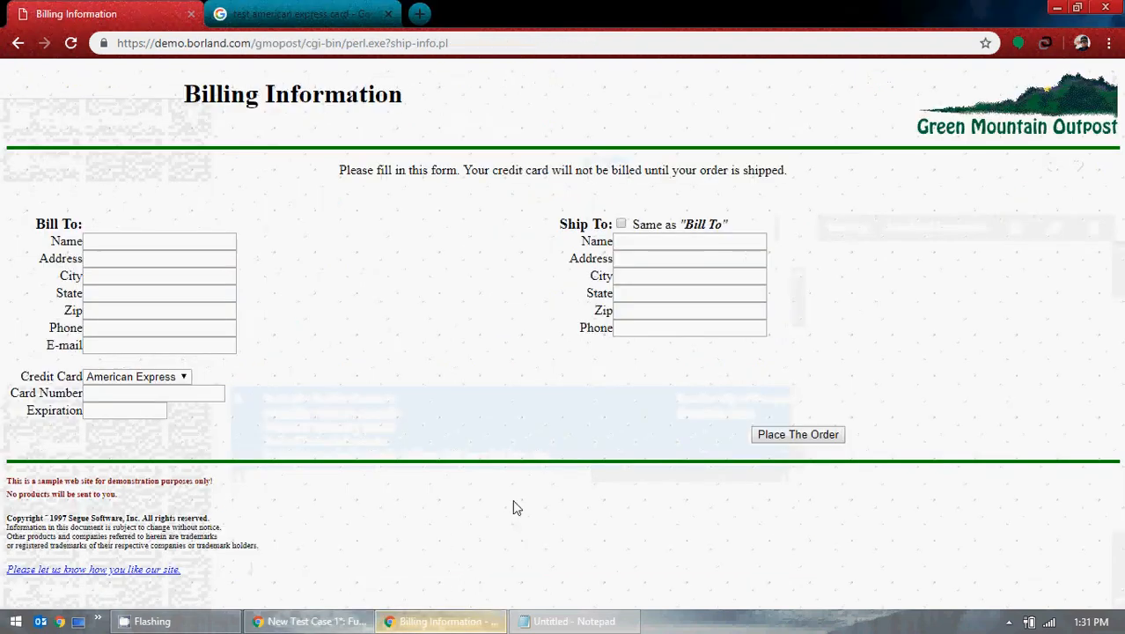
# Step: Submit the empty GMO billing form, dismiss the required-field alert, and minimize the window
pyautogui.click(643, 329)
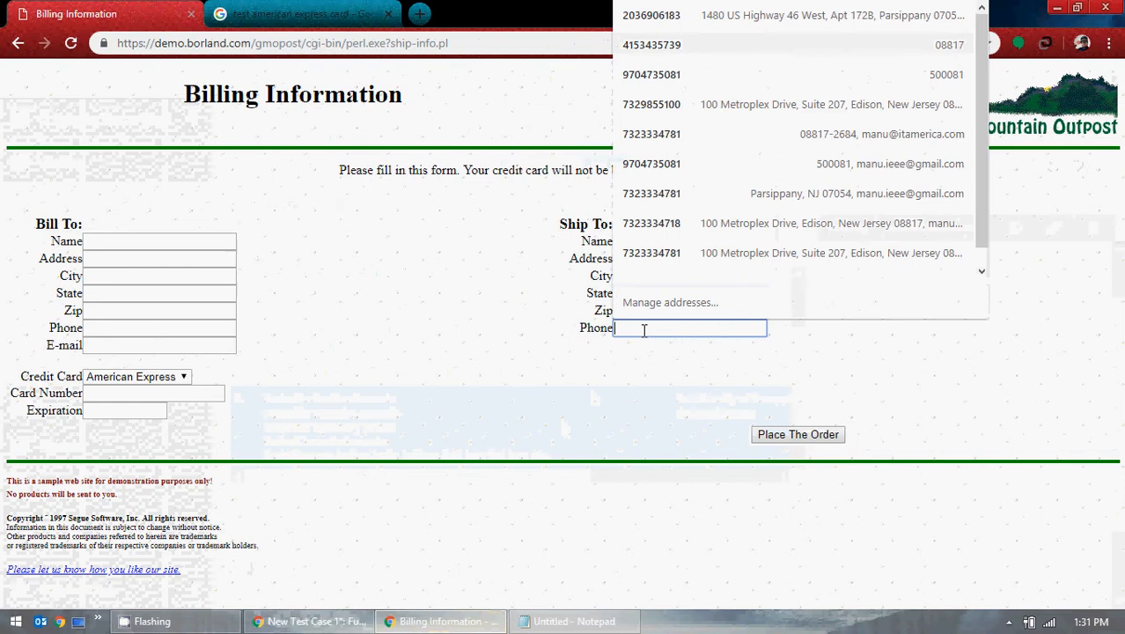
pyautogui.click(798, 434)
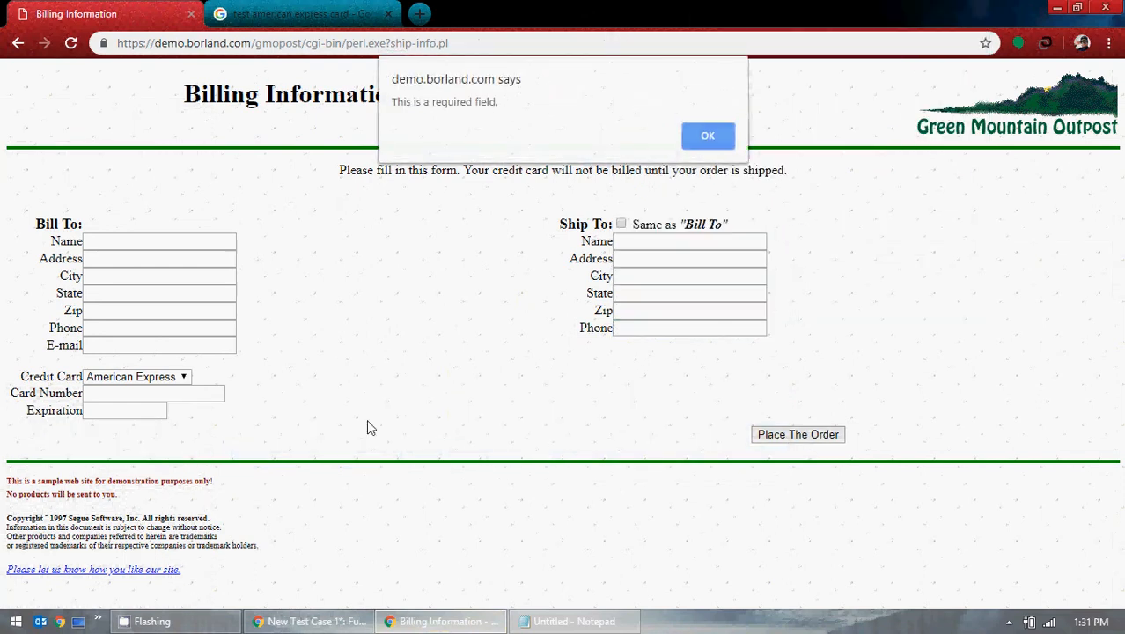
pyautogui.click(730, 143)
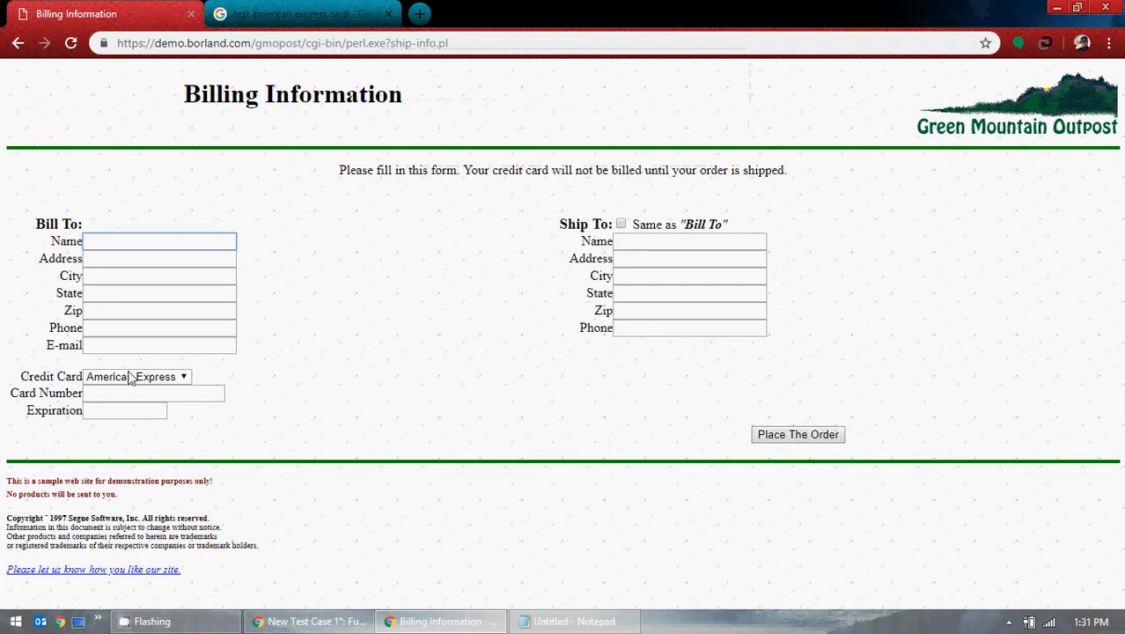
pyautogui.click(1056, 7)
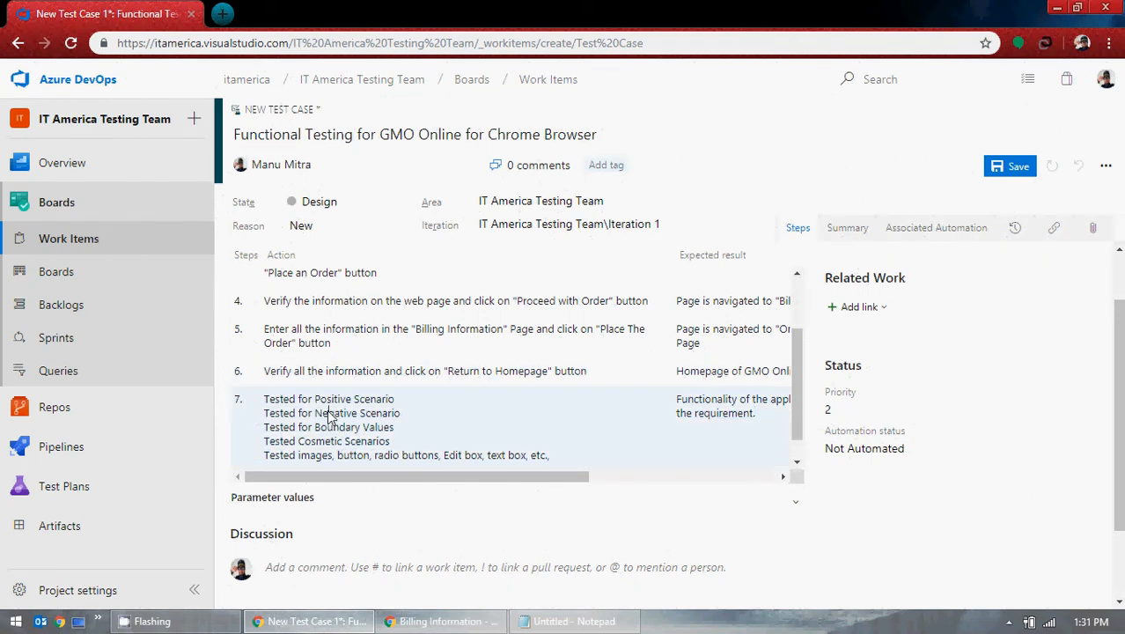
# Step: Move the 'Tested for Positive Scenario…' step up six places so it becomes step 1
pyautogui.scroll(2, 380, 411)
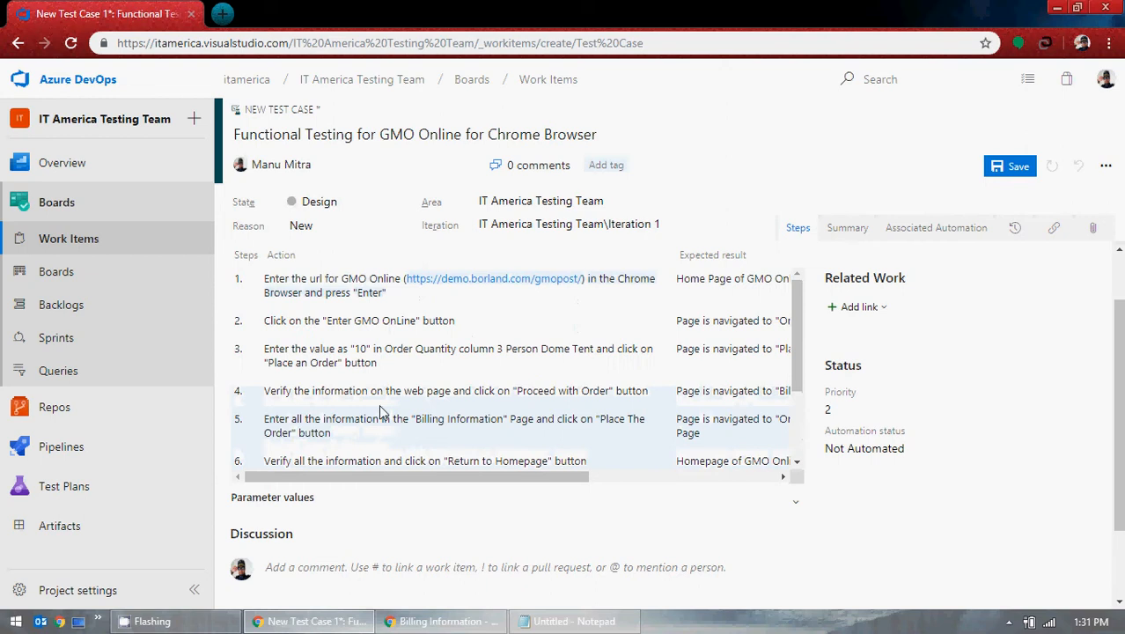
pyautogui.scroll(1, 380, 411)
pyautogui.scroll(-2, 380, 411)
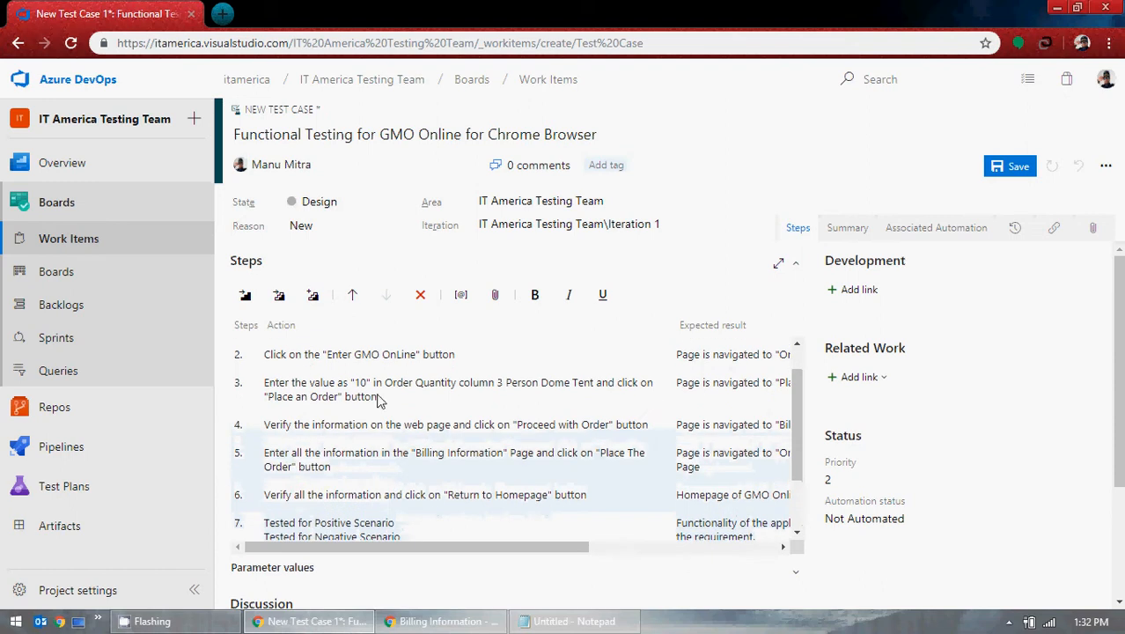
pyautogui.click(351, 296)
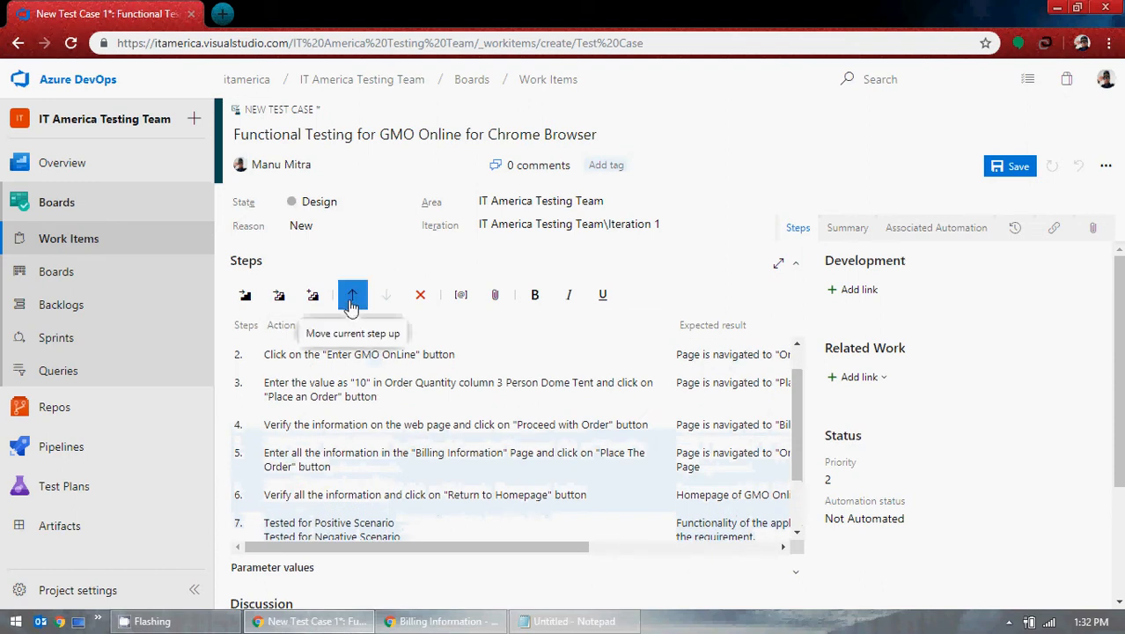
pyautogui.click(351, 296)
pyautogui.click(351, 295)
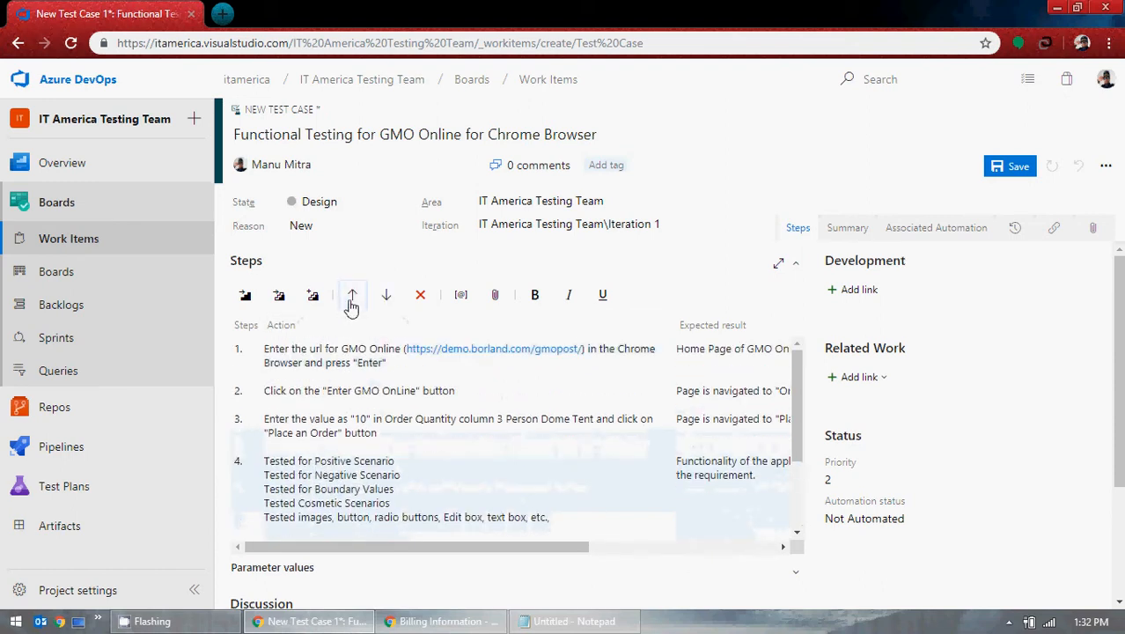
pyautogui.click(352, 295)
pyautogui.click(351, 296)
pyautogui.click(351, 299)
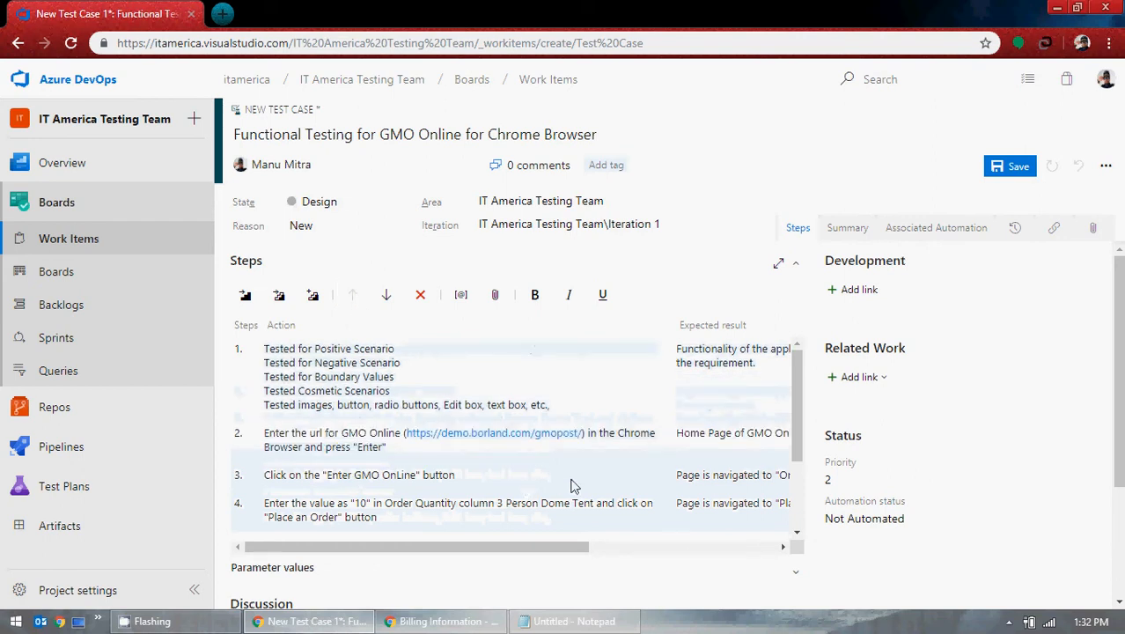
pyautogui.scroll(-2, 423, 423)
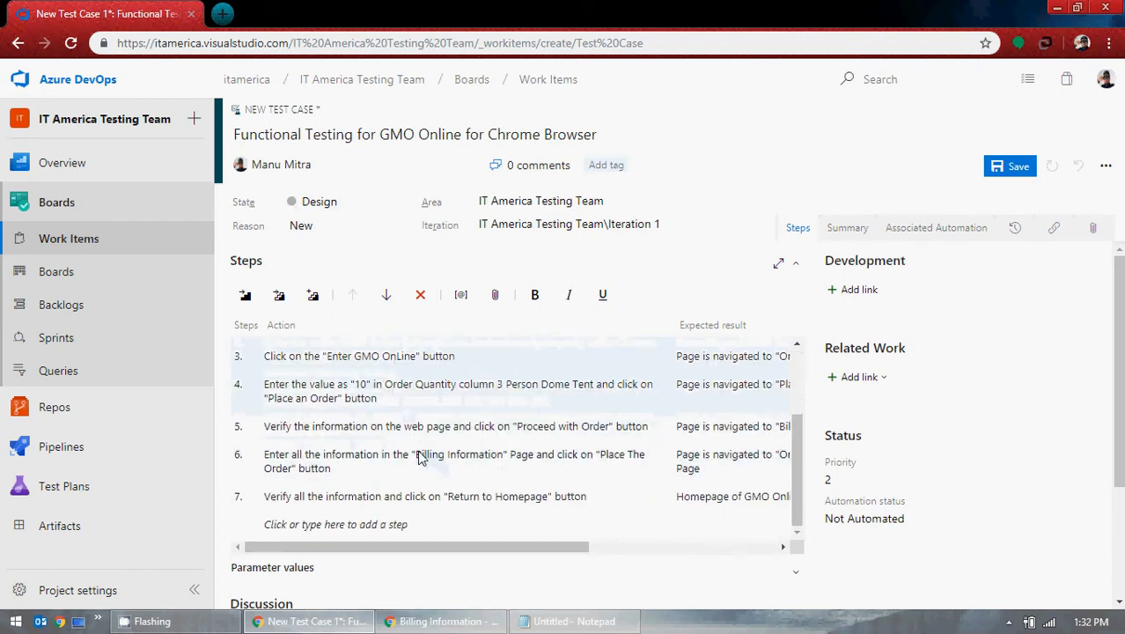
pyautogui.scroll(2, 417, 449)
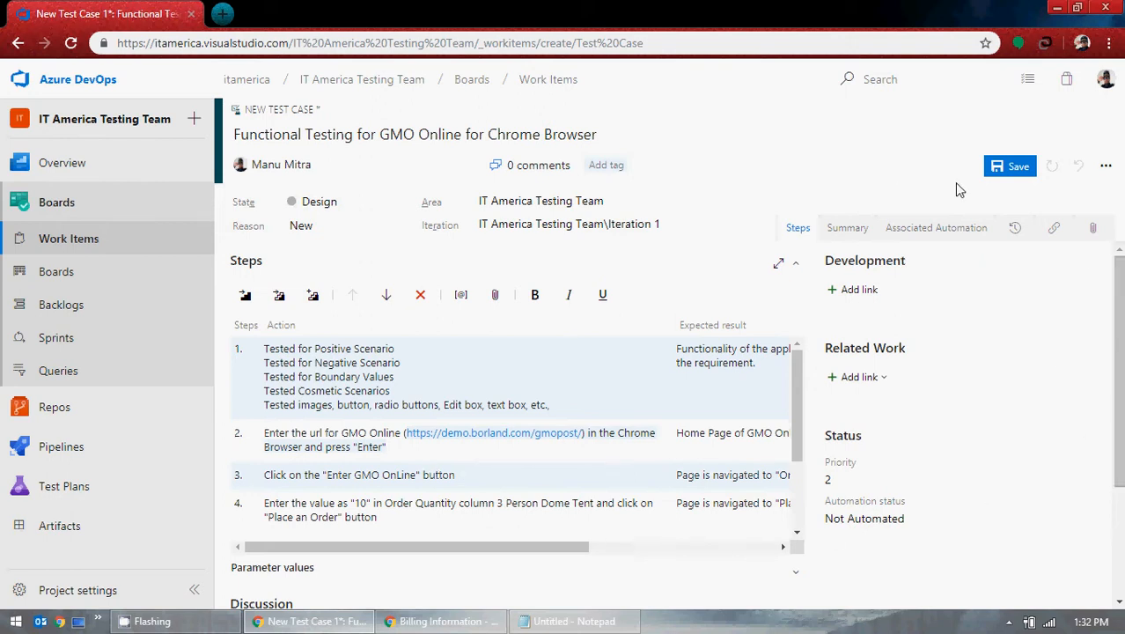
# Step: Save test case 25 and link User Story 22 'Web application GMO OnLine Project' as its parent
pyautogui.click(1012, 172)
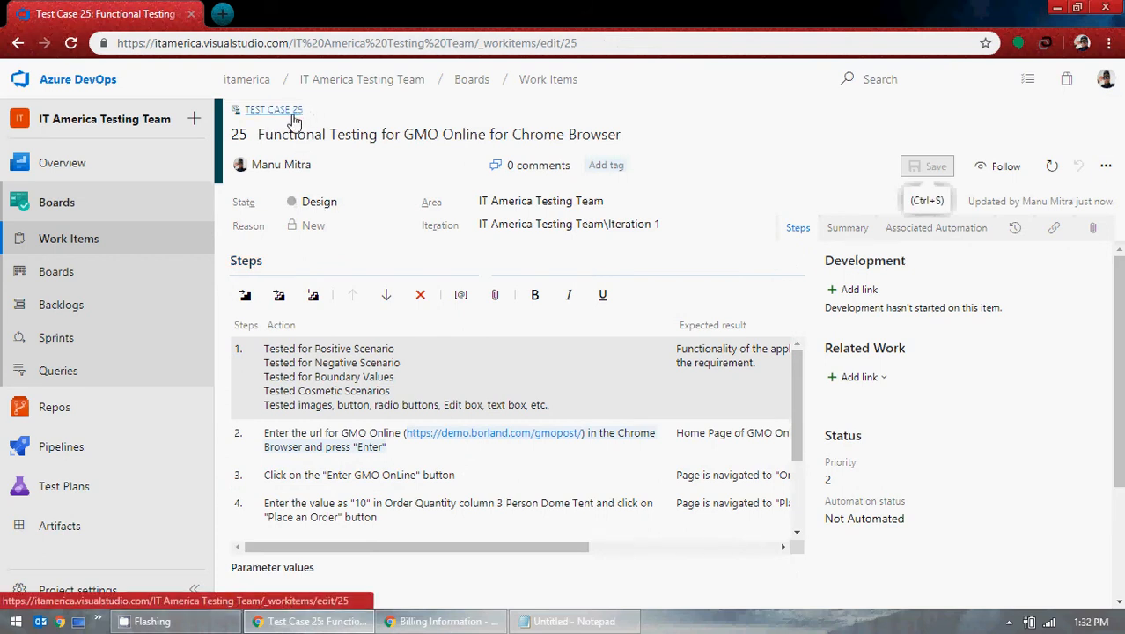
pyautogui.click(883, 384)
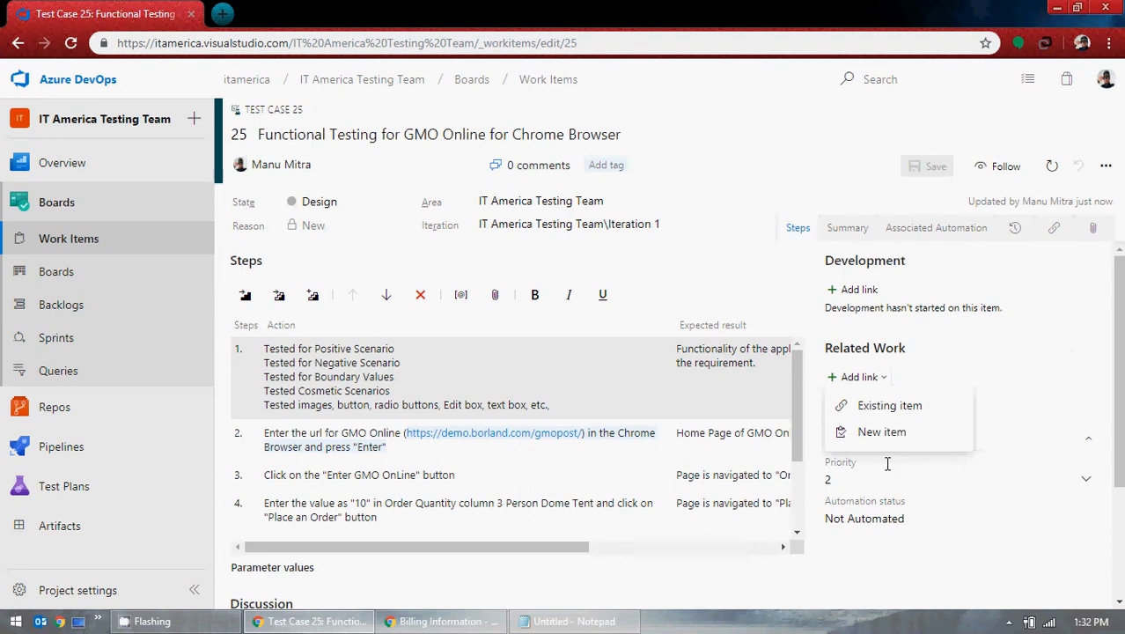
pyautogui.click(889, 414)
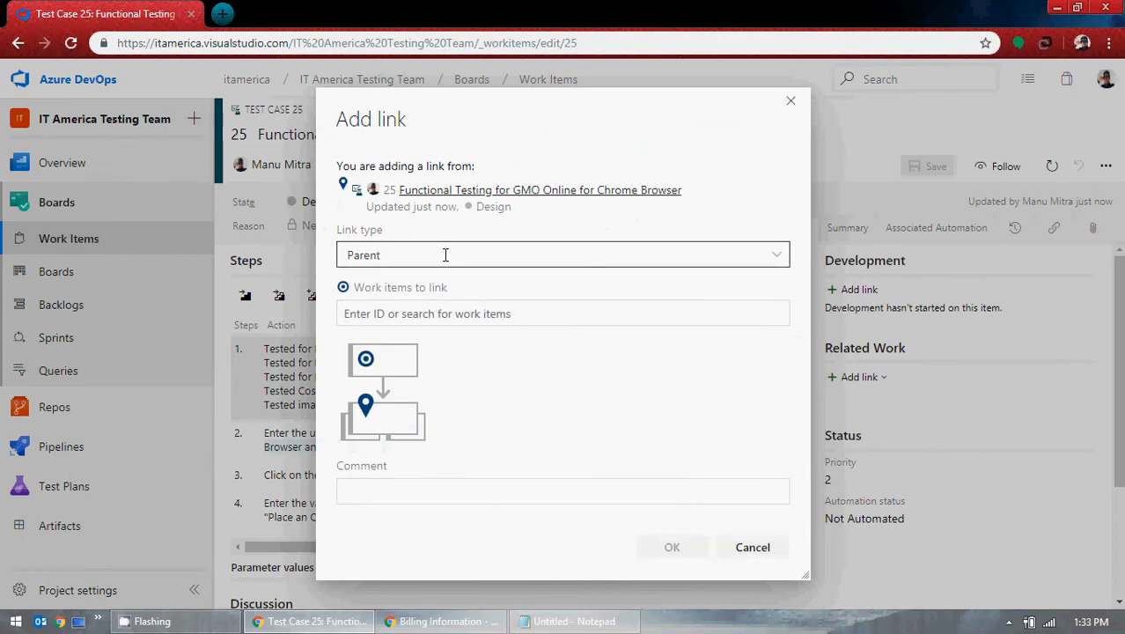
pyautogui.click(453, 319)
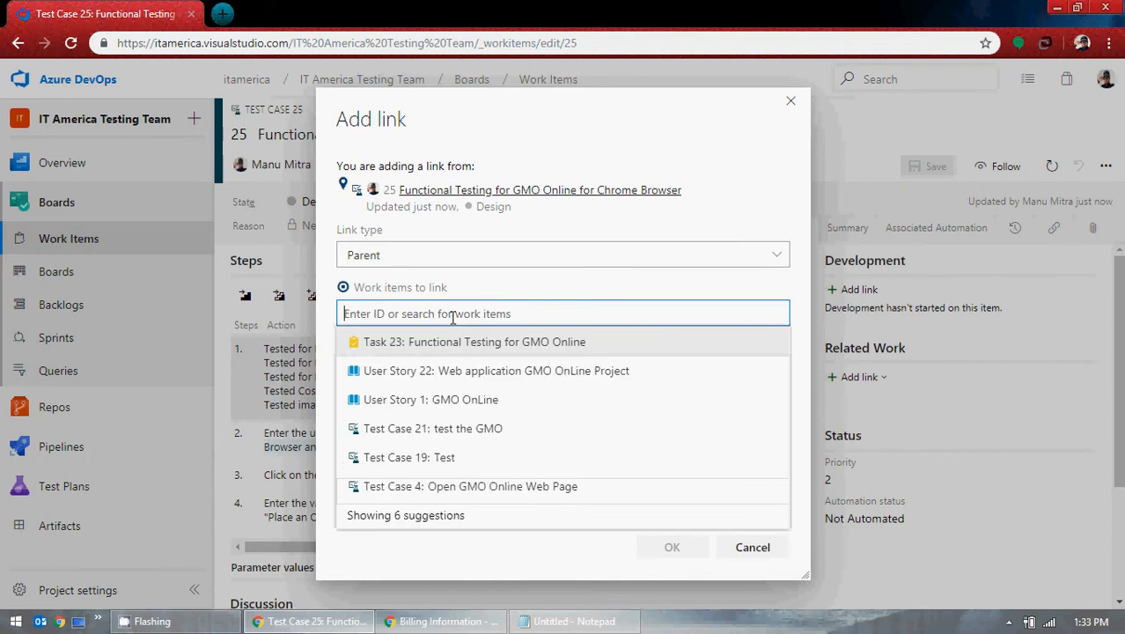
pyautogui.click(446, 374)
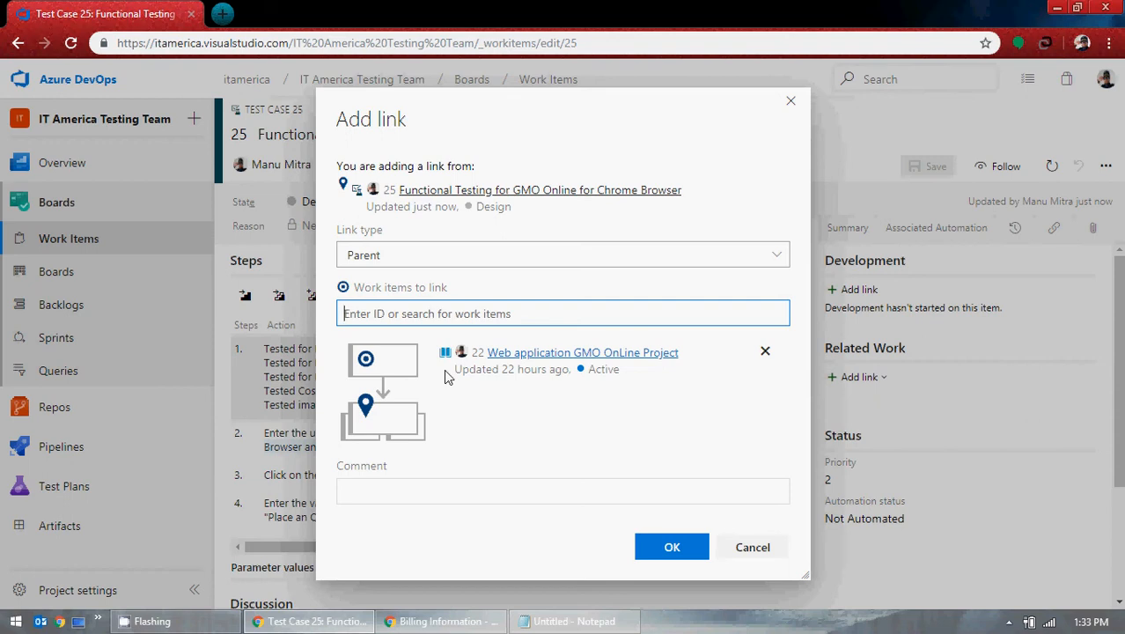
pyautogui.click(647, 547)
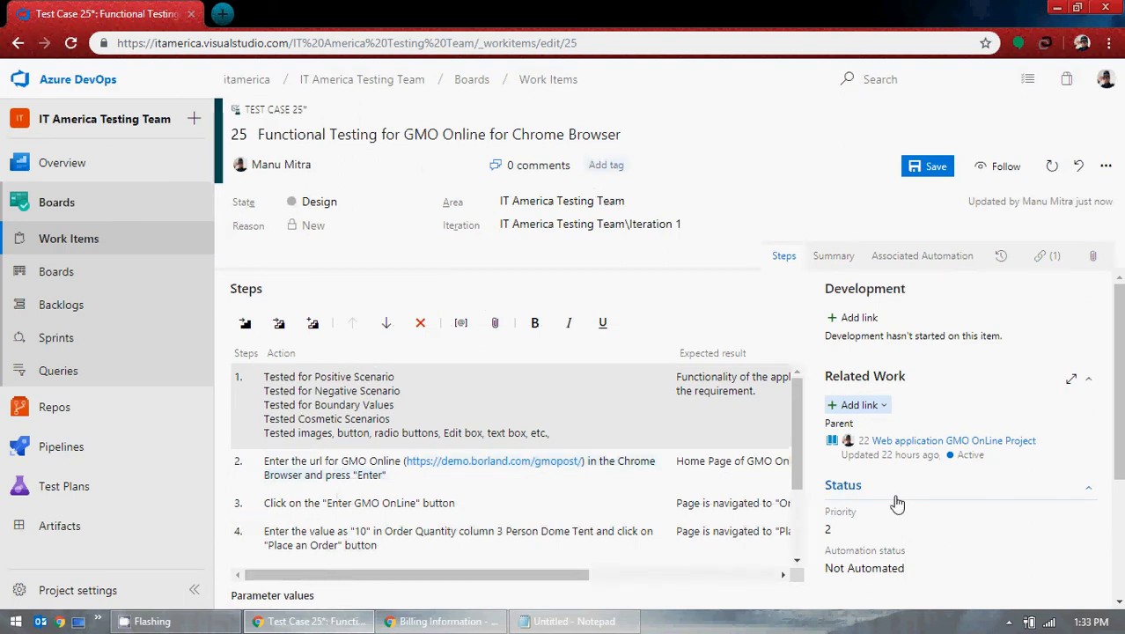
pyautogui.click(931, 167)
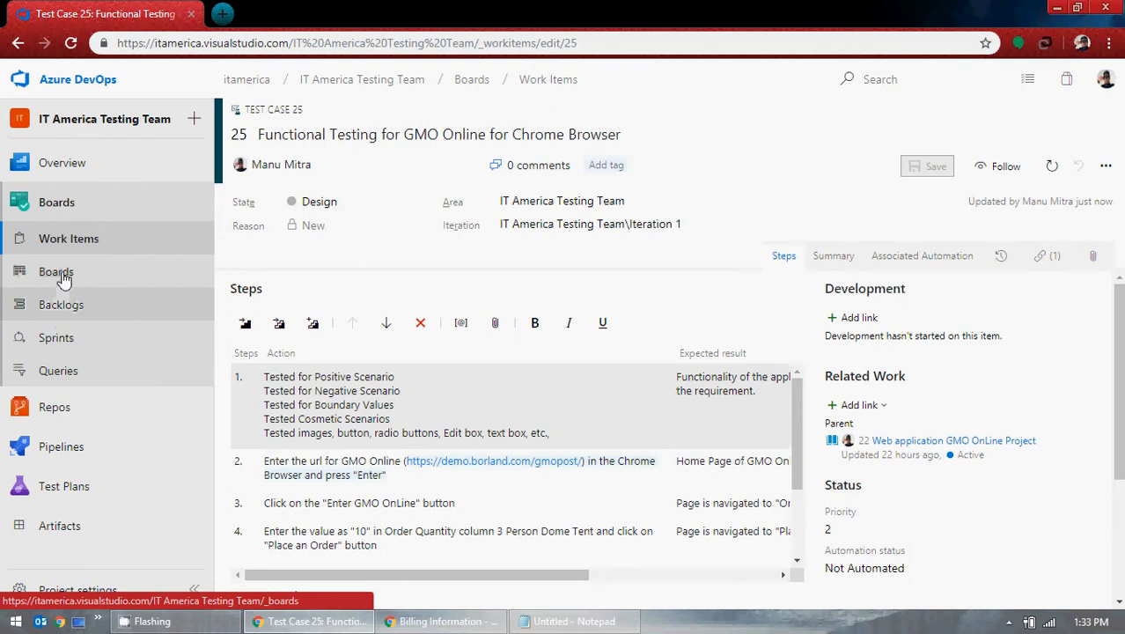
# Step: Open test case 25 from the Work Items list, look it over, then go to the team Backlog
pyautogui.click(62, 277)
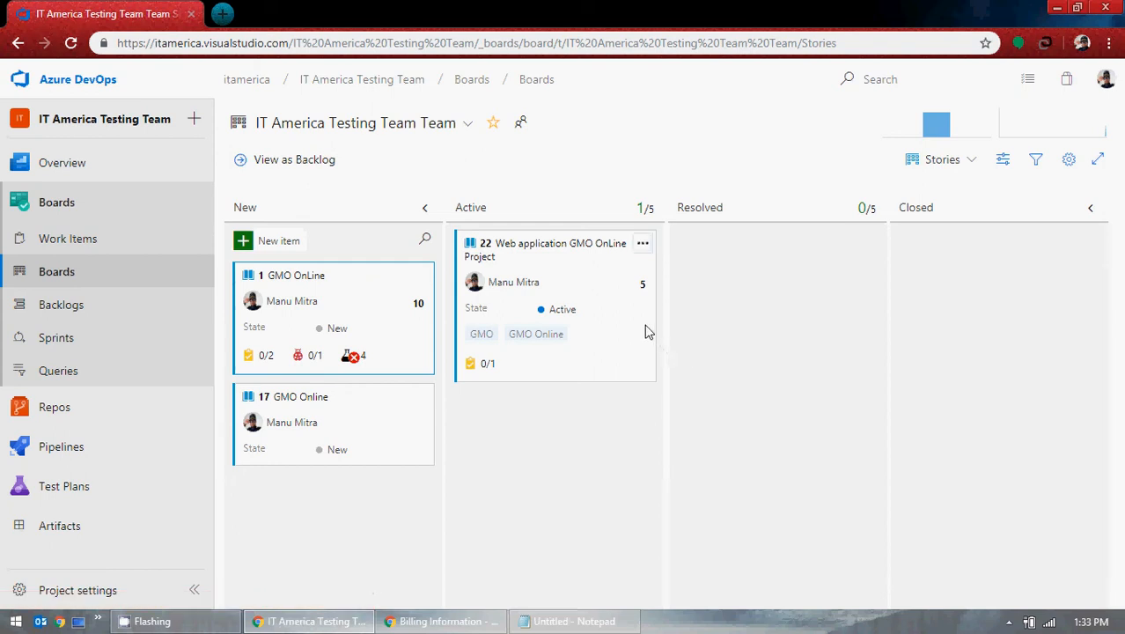
pyautogui.click(91, 244)
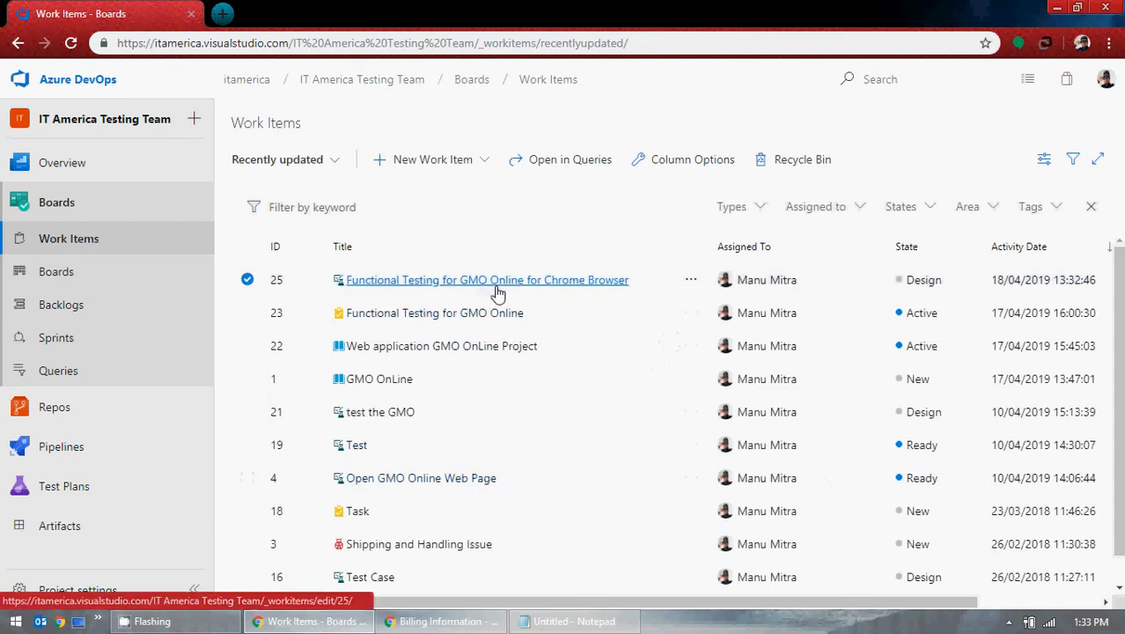
pyautogui.click(497, 290)
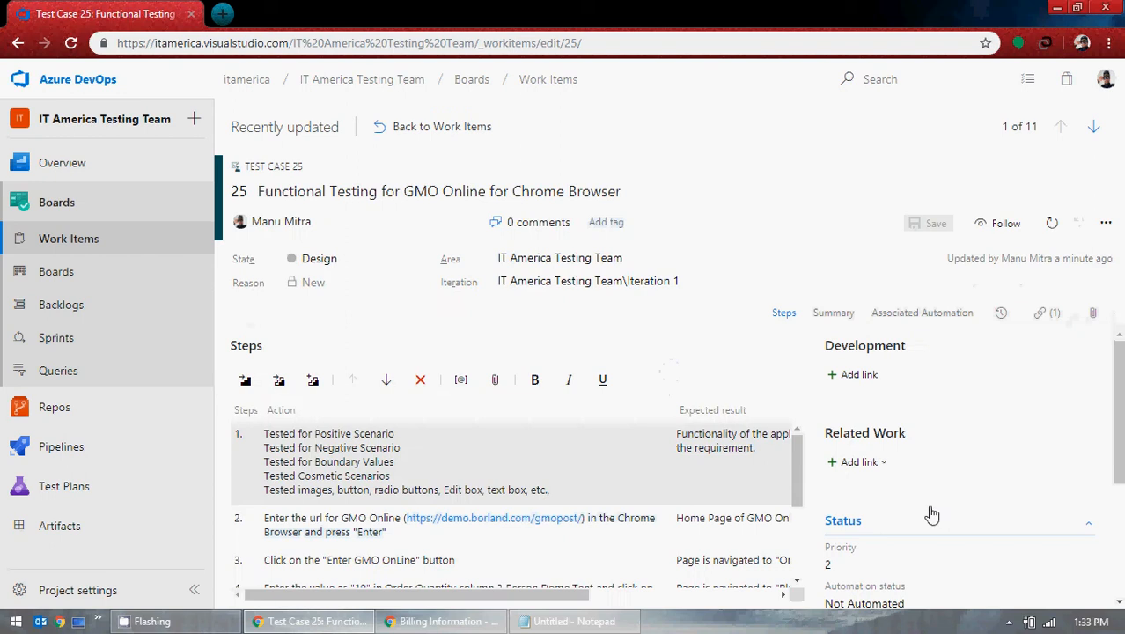
pyautogui.scroll(-3, 929, 512)
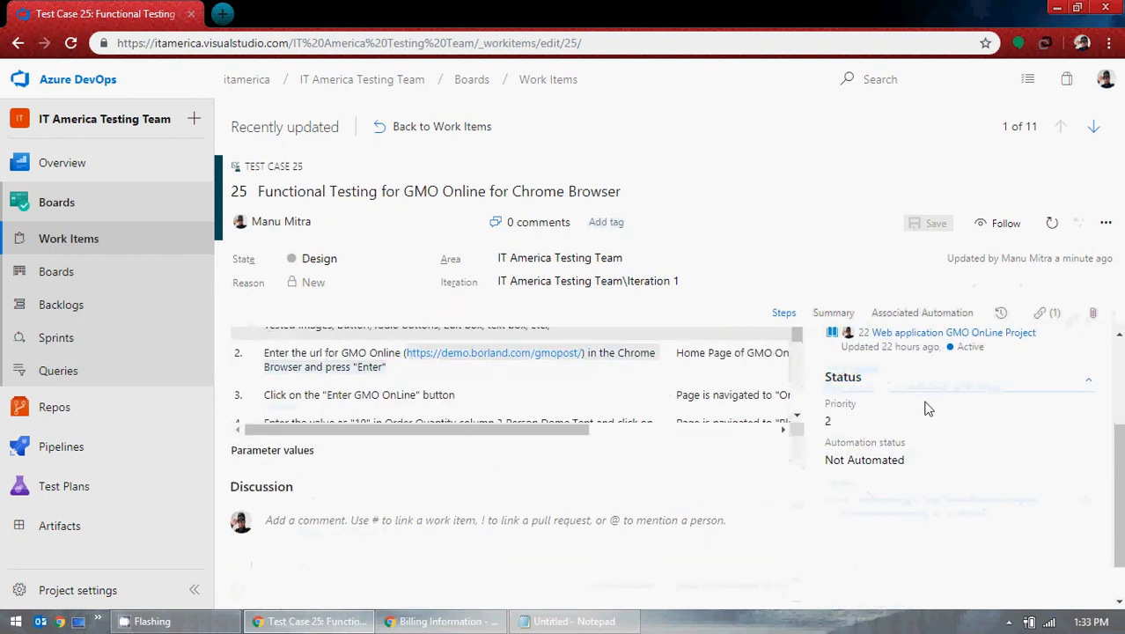
pyautogui.scroll(1, 978, 388)
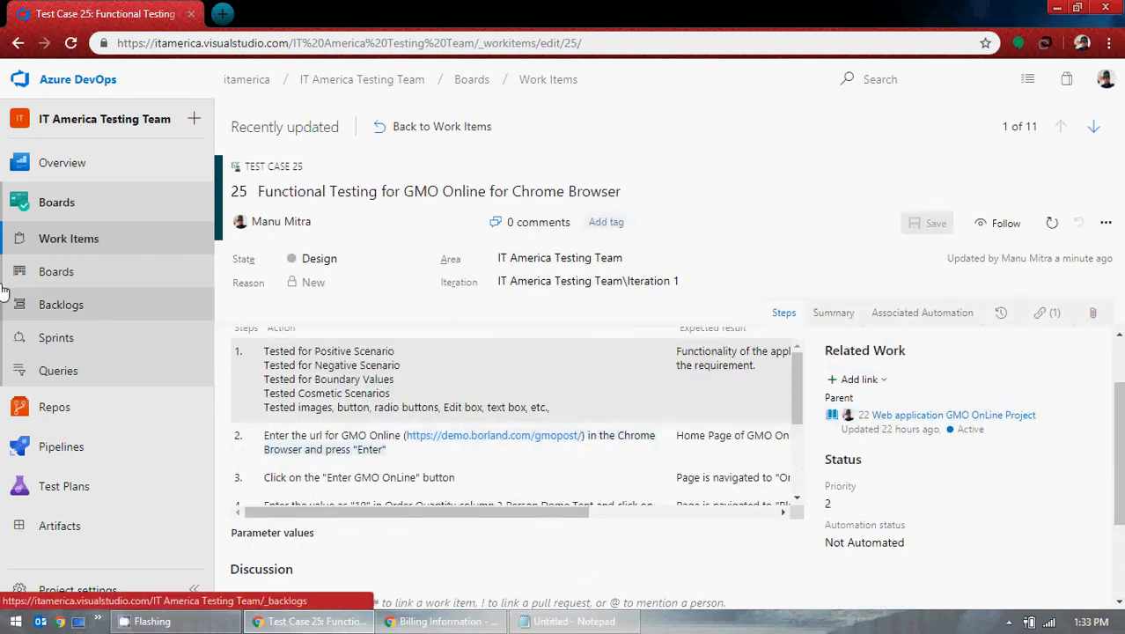
pyautogui.click(79, 308)
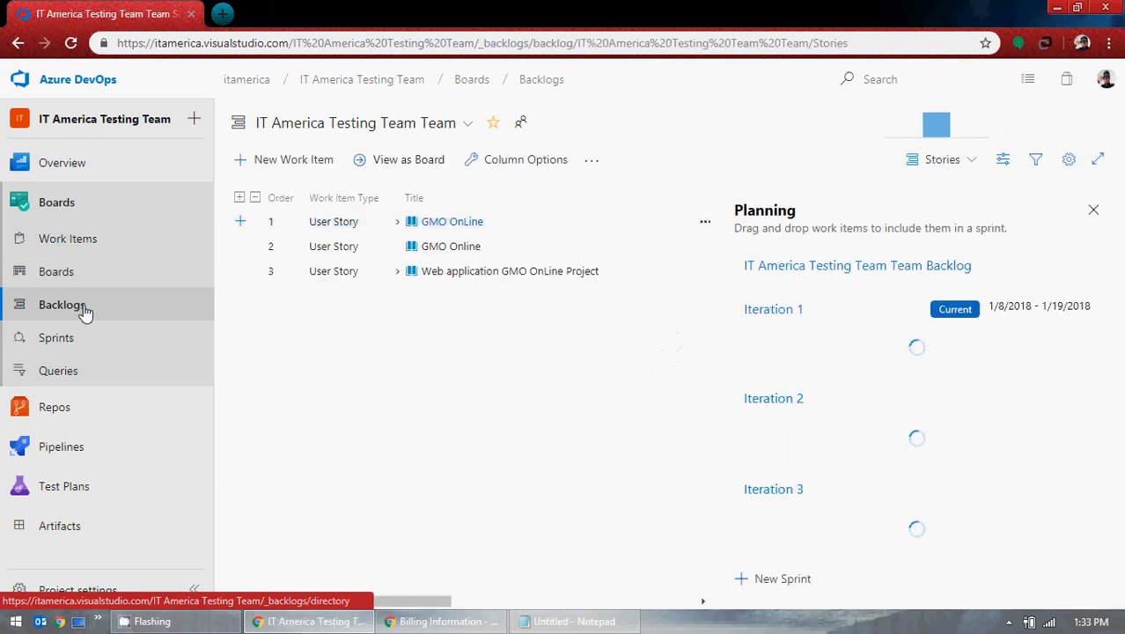
# Step: On the team's Kanban board, expand and select user story 22's tasks
pyautogui.click(69, 273)
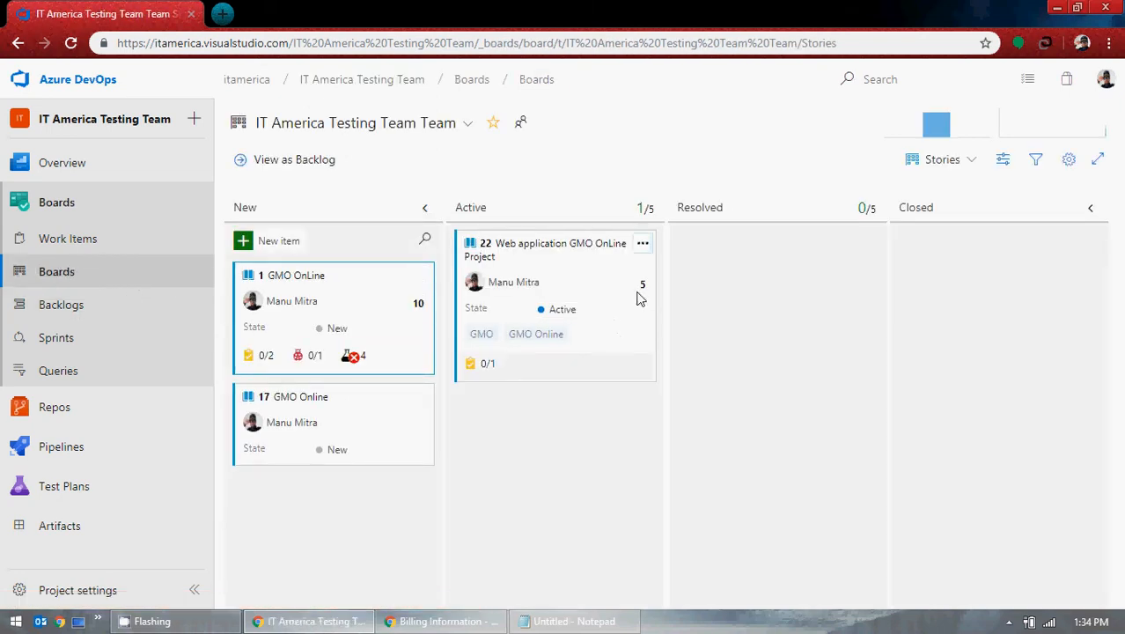
pyautogui.click(480, 364)
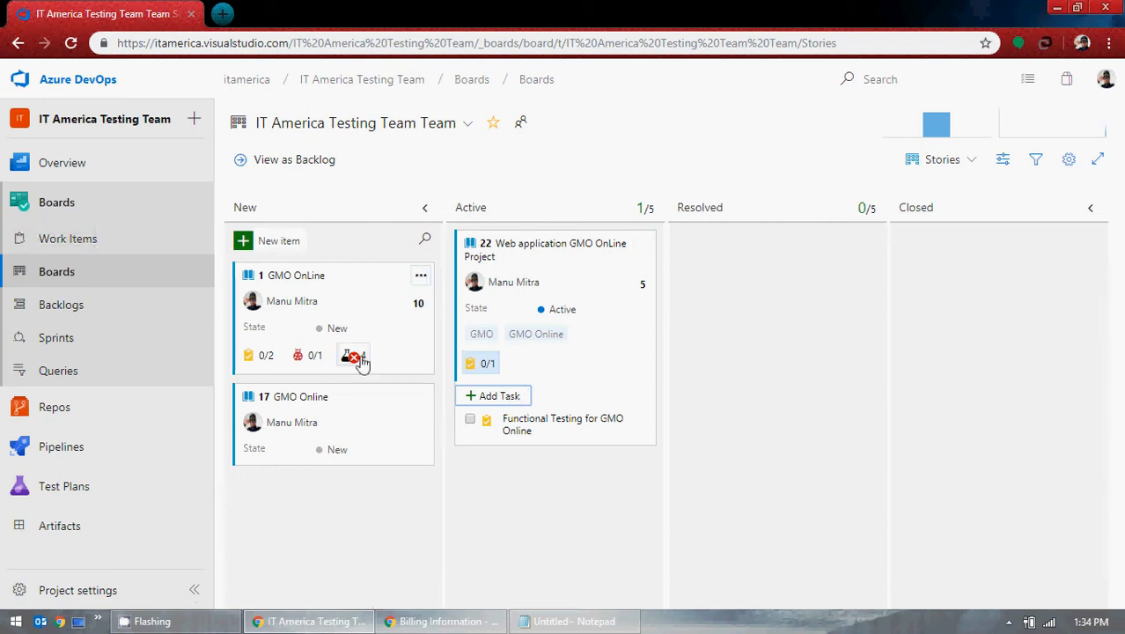
pyautogui.moveTo(353, 361)
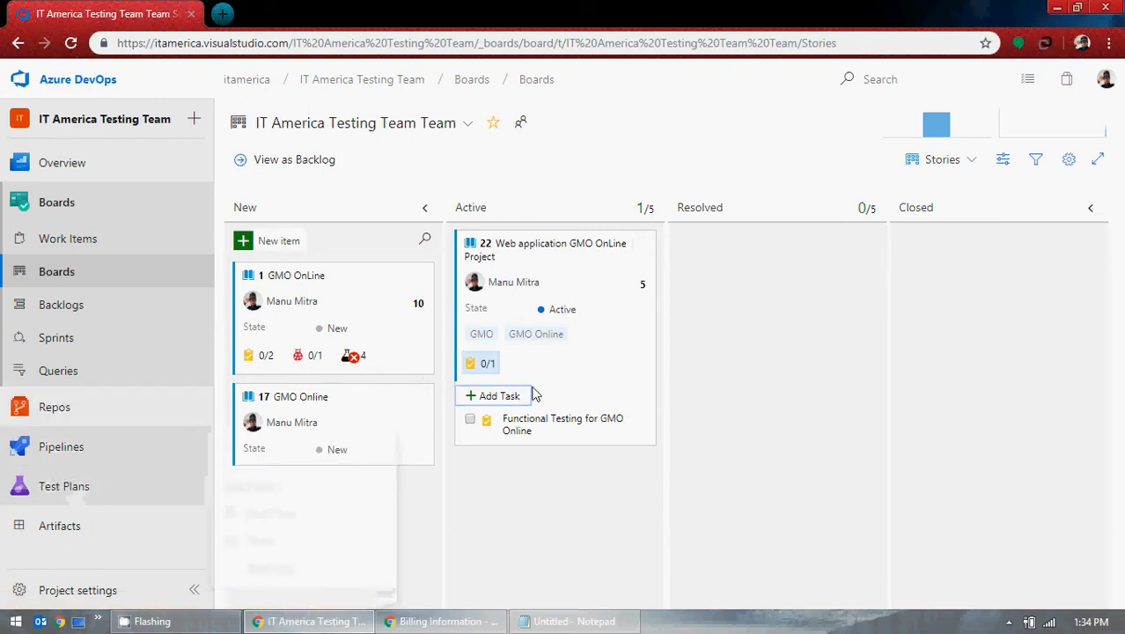
pyautogui.click(469, 420)
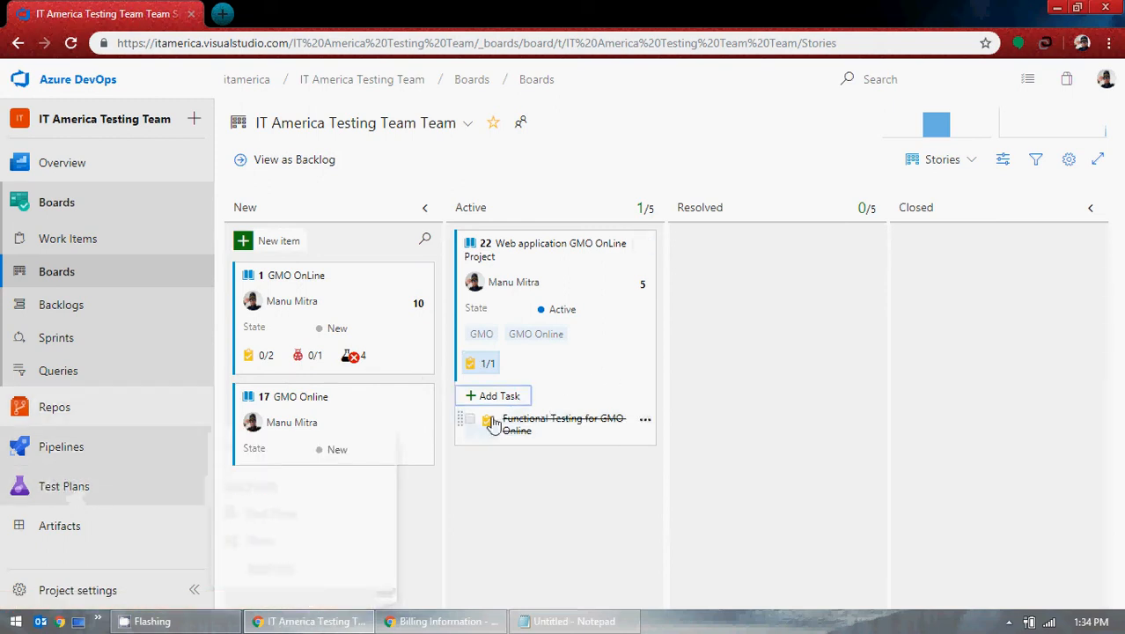
pyautogui.click(579, 364)
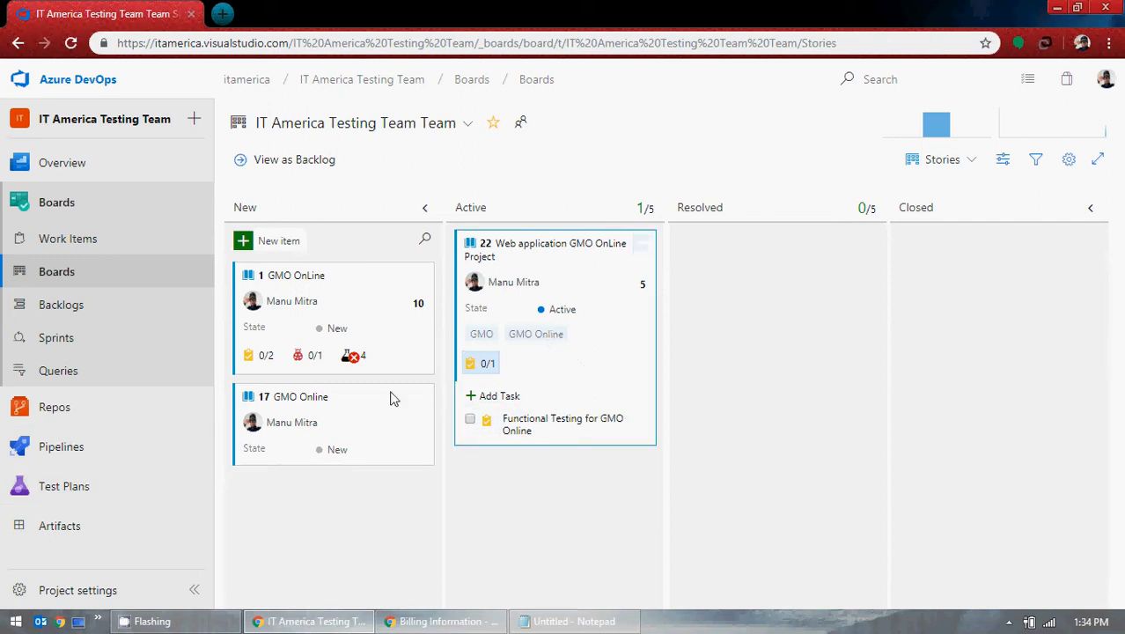
# Step: Visit Work Items and Backlogs, then return to the Kanban board
pyautogui.click(88, 249)
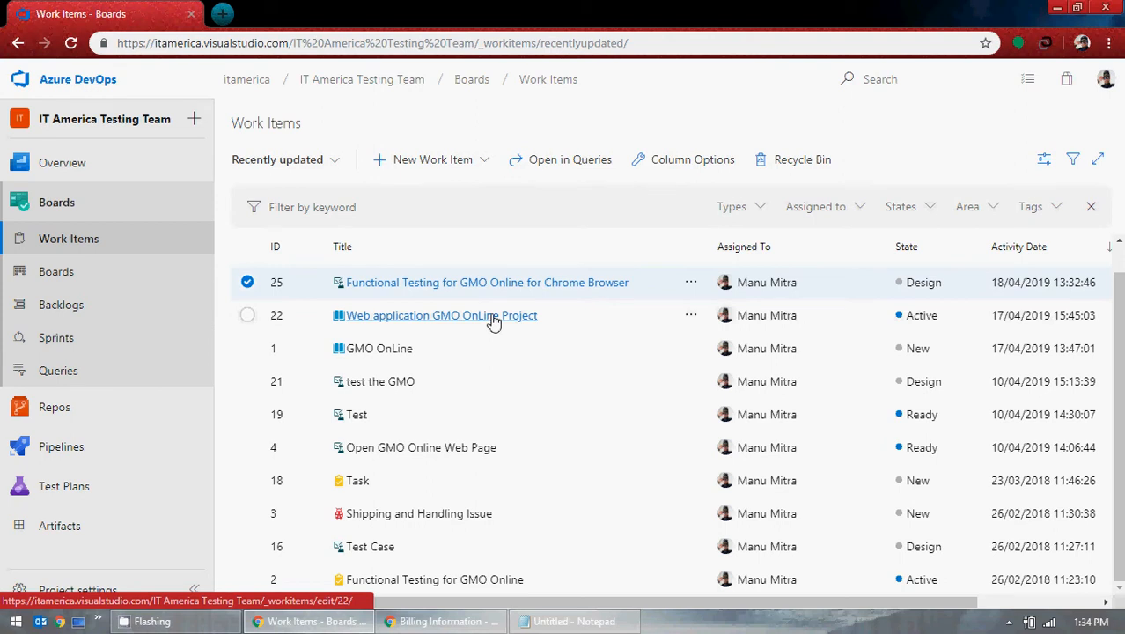
pyautogui.click(84, 309)
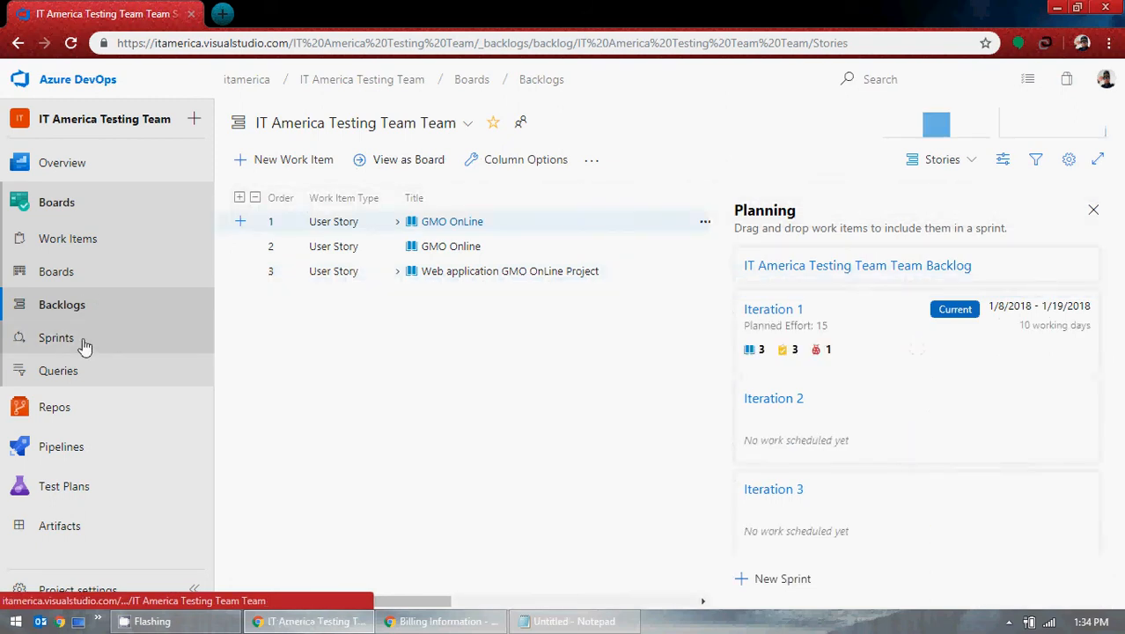
pyautogui.click(83, 246)
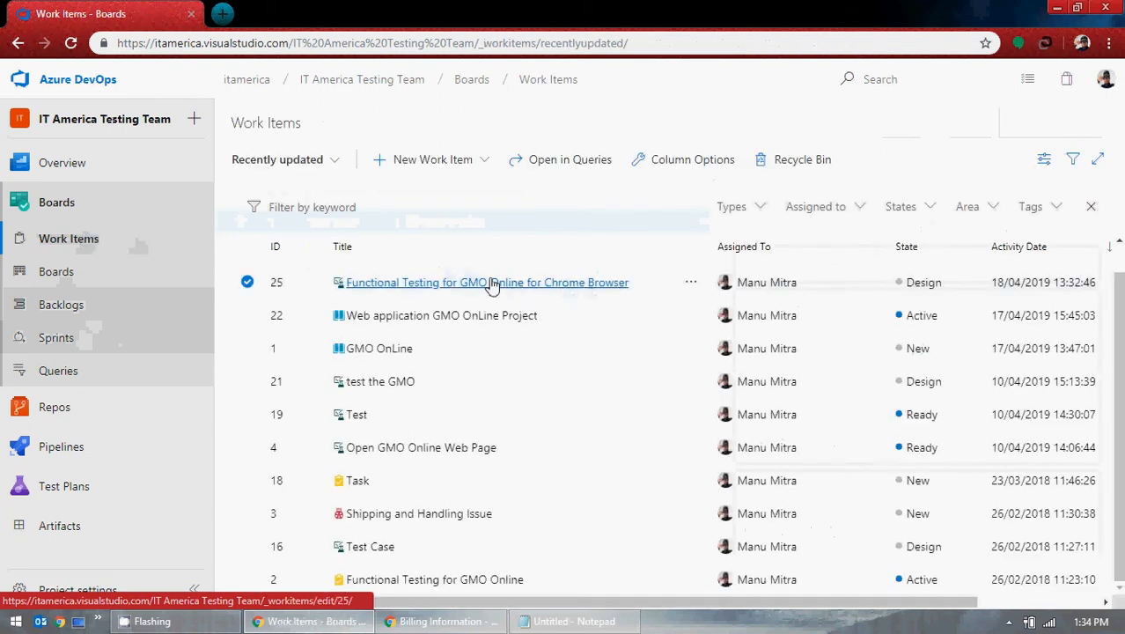
pyautogui.click(99, 273)
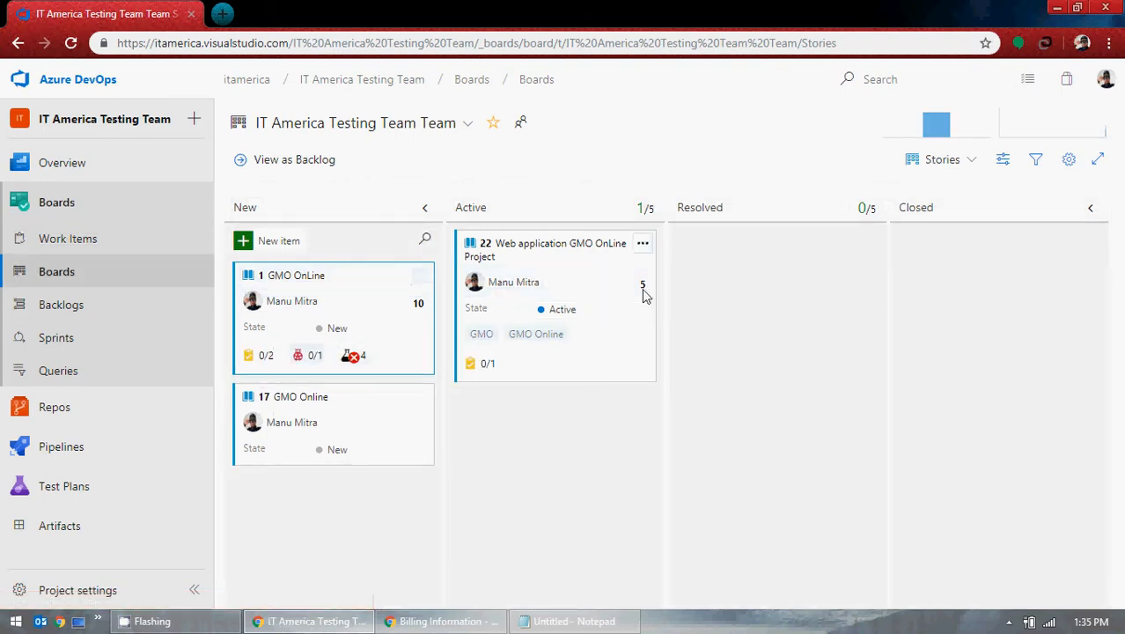
# Step: Add a new test named 'Test' to user story 22 from its card menu
pyautogui.click(643, 244)
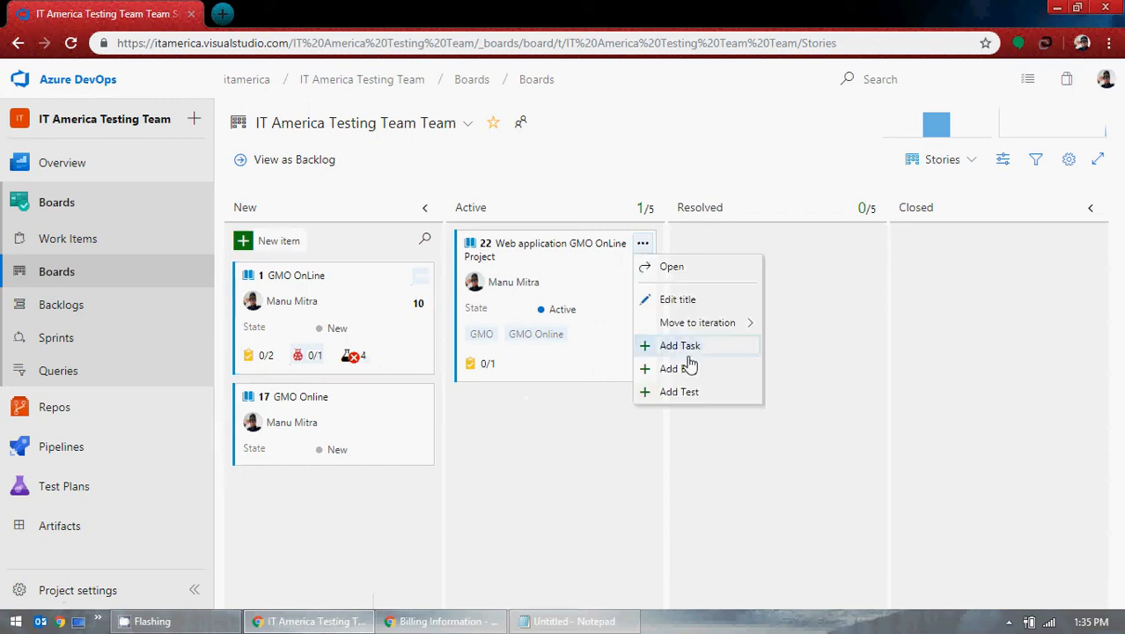
pyautogui.click(696, 395)
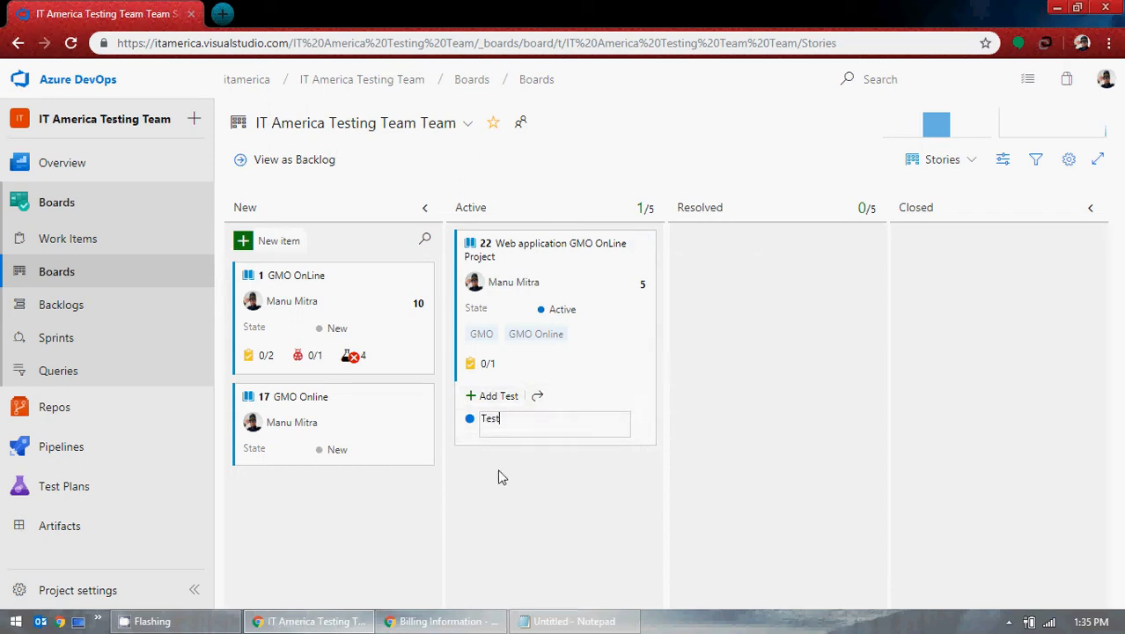
pyautogui.press('Return')
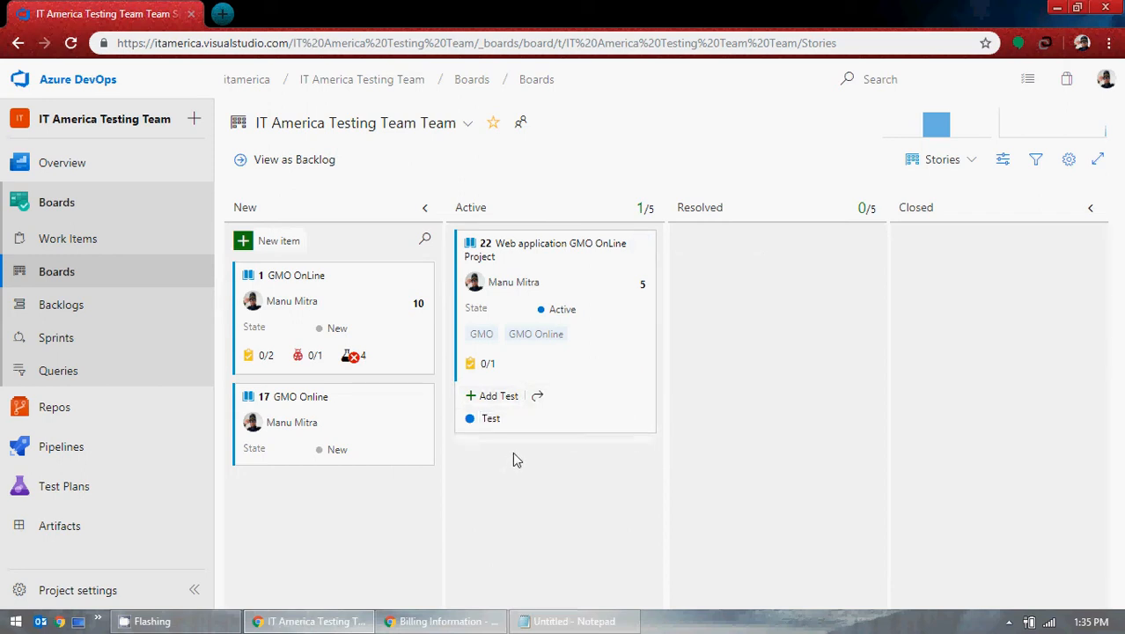
# Step: Review test case 19 from the work items list
pyautogui.click(78, 243)
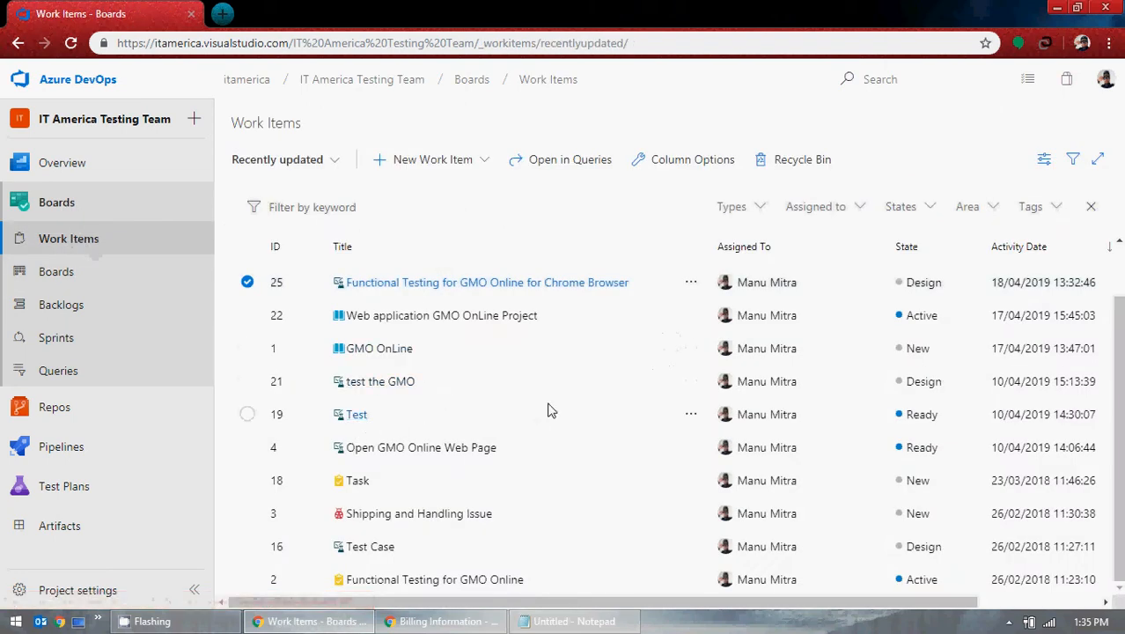
pyautogui.click(363, 418)
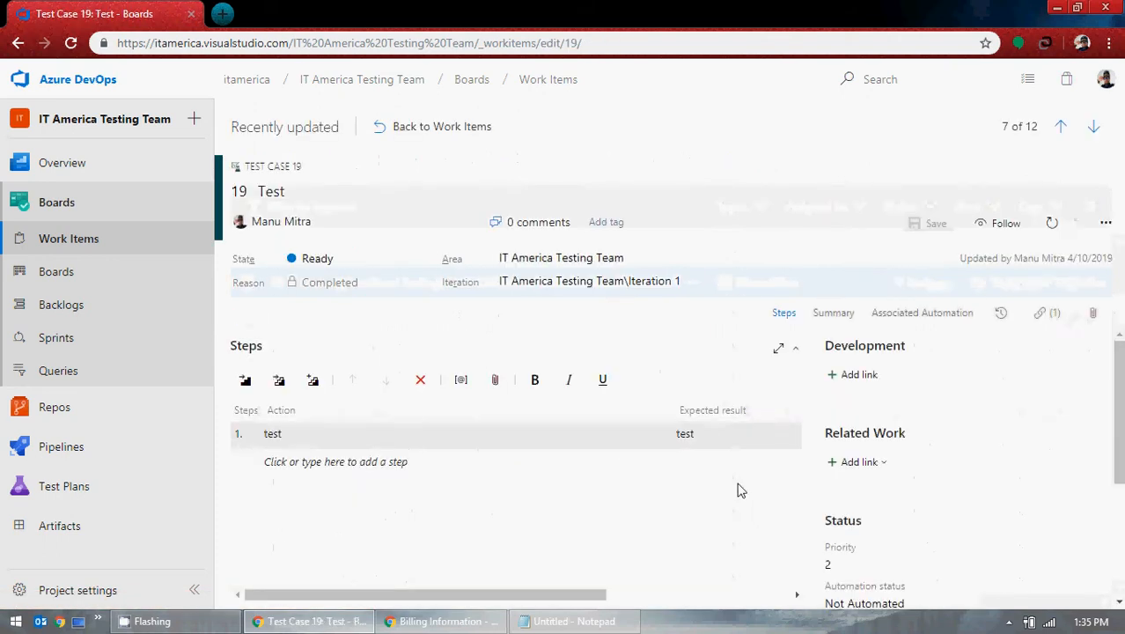
pyautogui.scroll(-1, 730, 491)
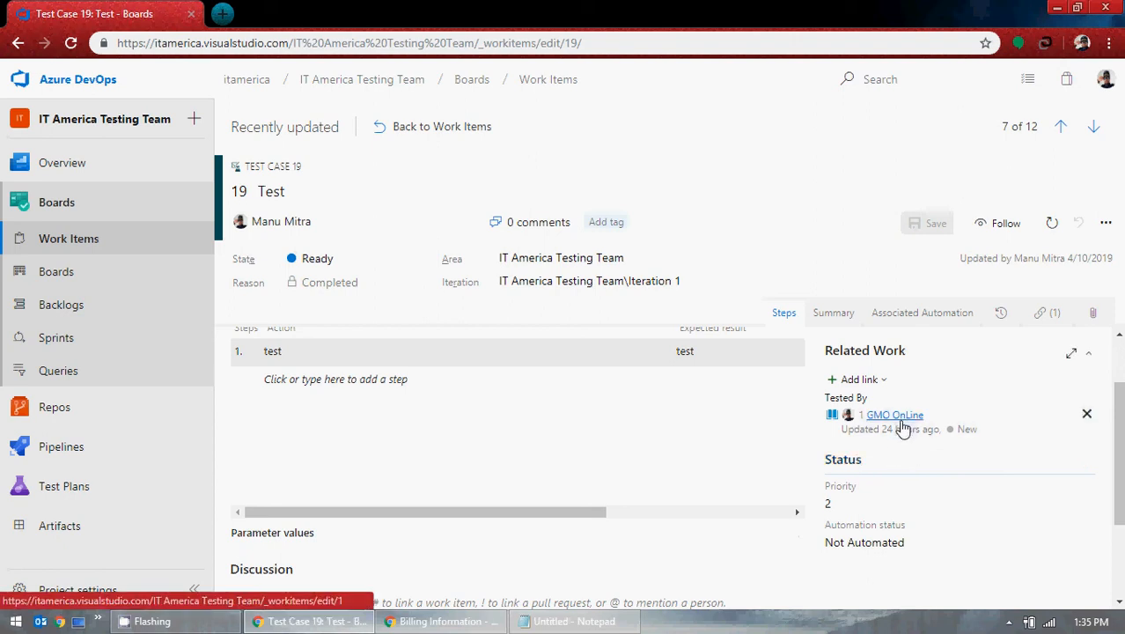
# Step: Back on the Kanban board, open story 22's linked test 'Test'
pyautogui.click(67, 278)
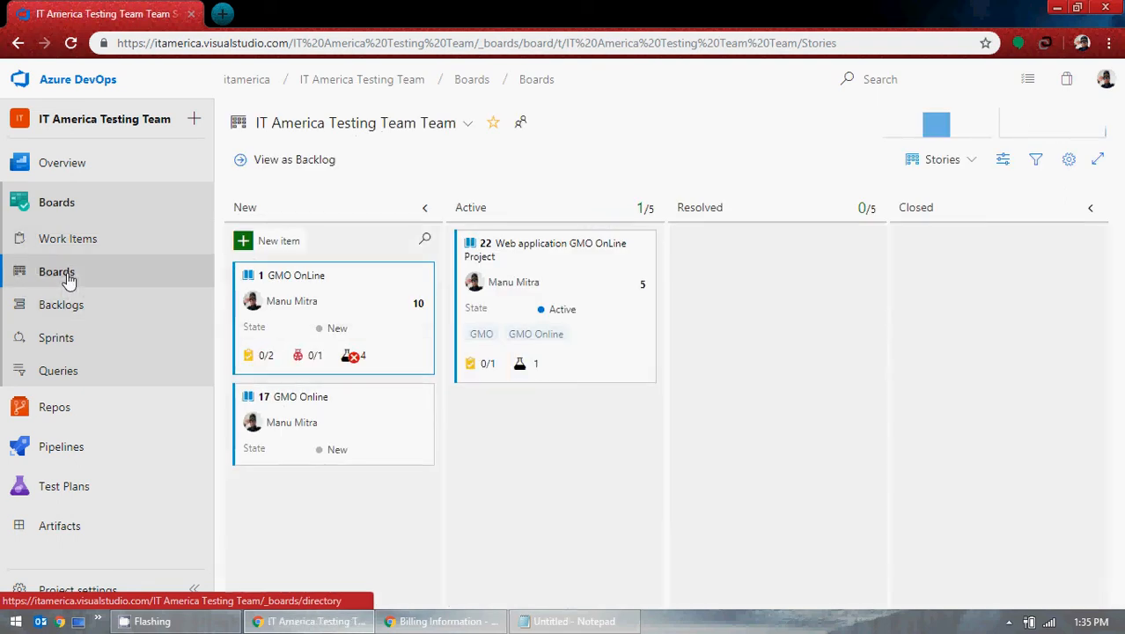
pyautogui.click(520, 370)
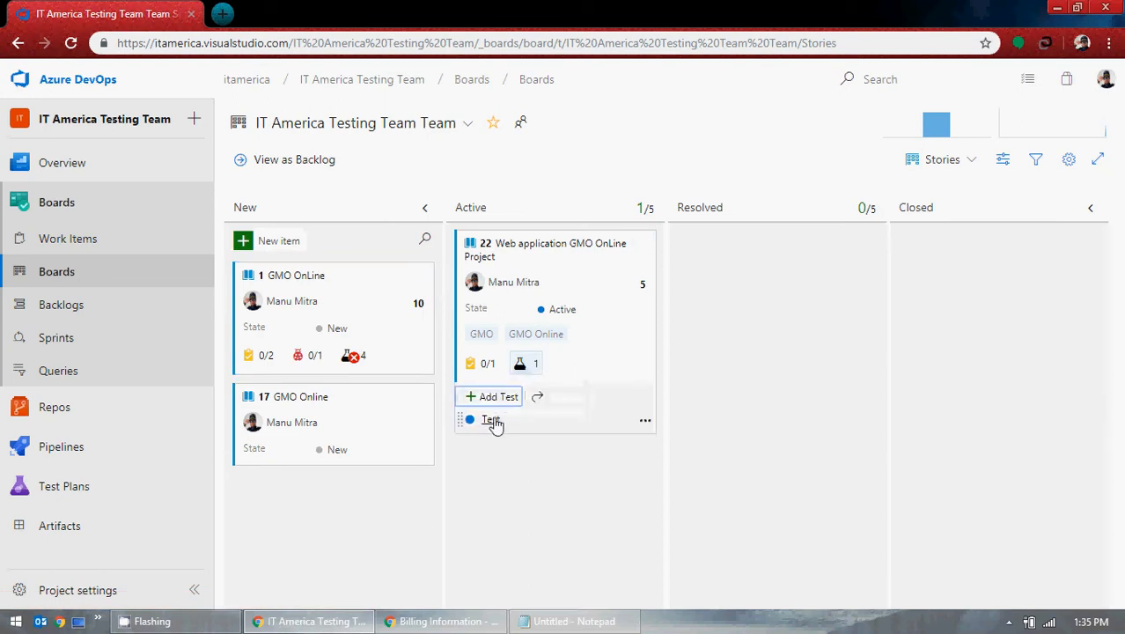
pyautogui.click(490, 421)
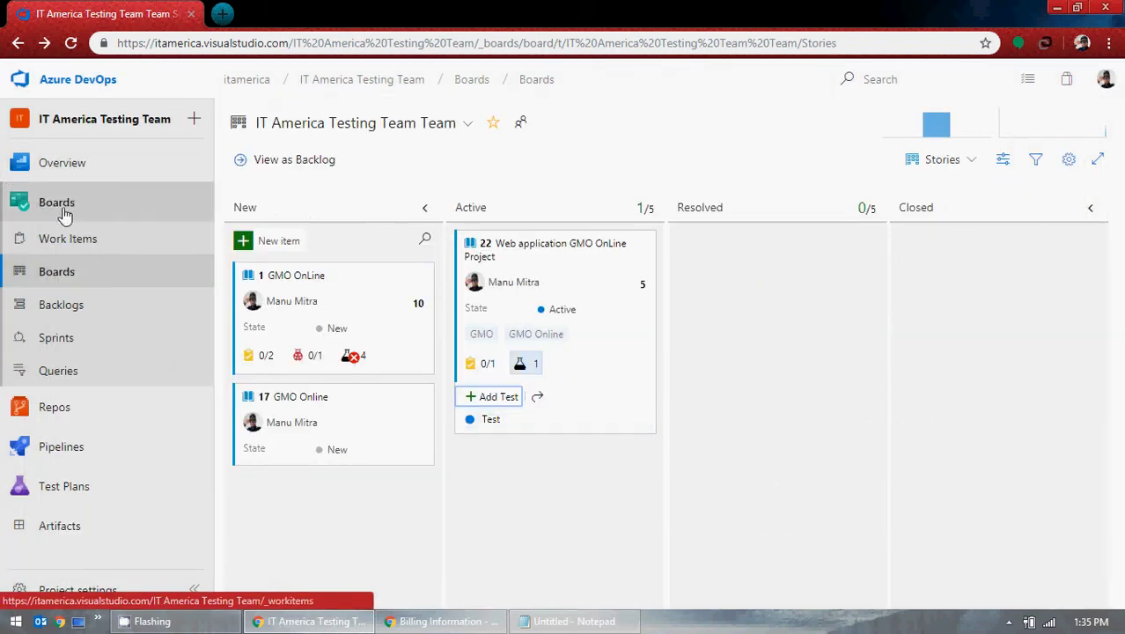
# Step: Open test case 26 from the unfiltered work items list, then go to the Stories backlog
pyautogui.click(66, 239)
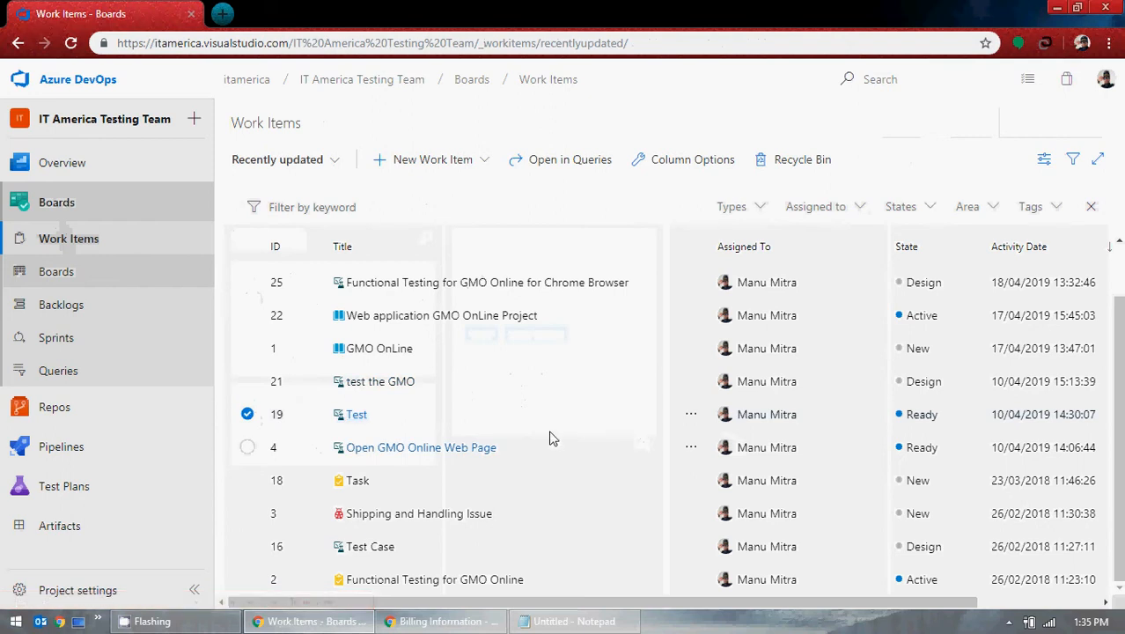
pyautogui.click(1091, 205)
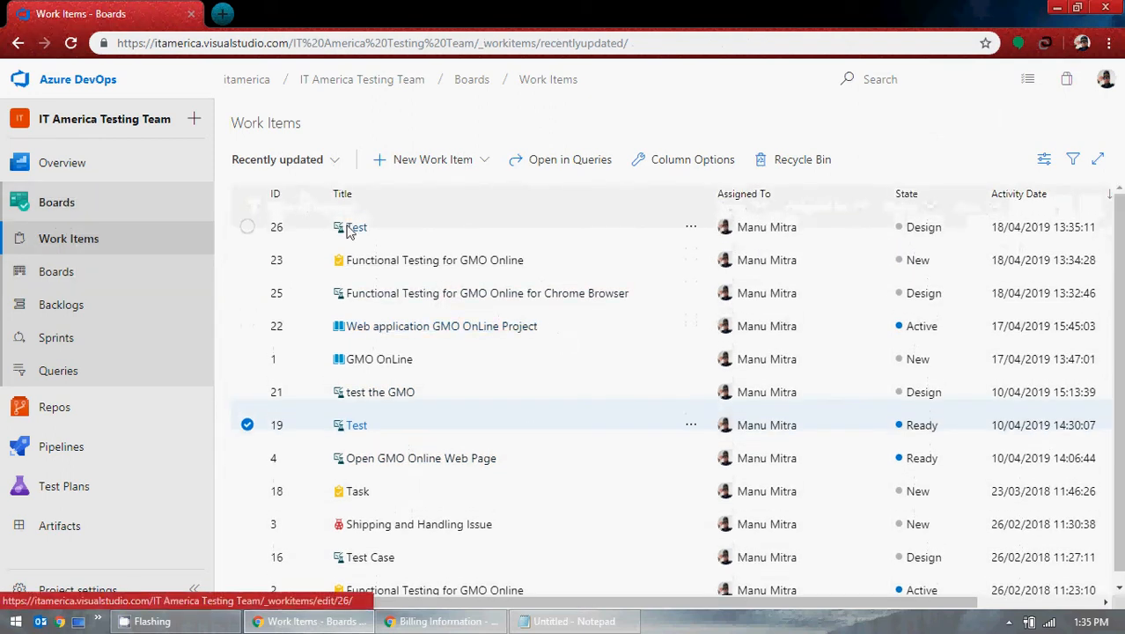
pyautogui.click(356, 229)
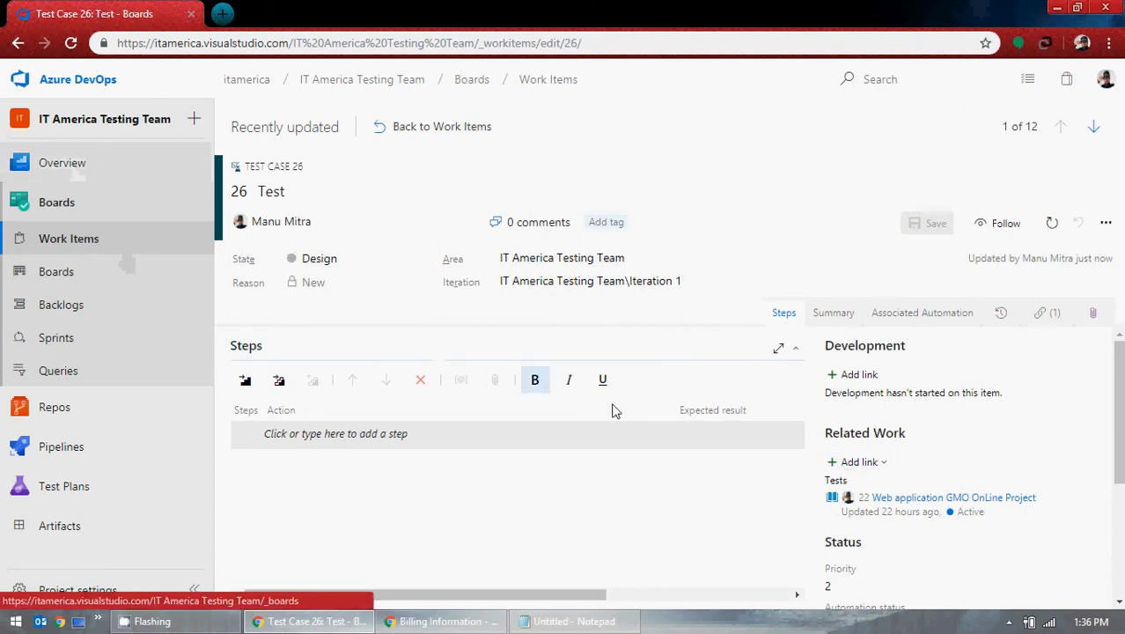
pyautogui.click(1104, 225)
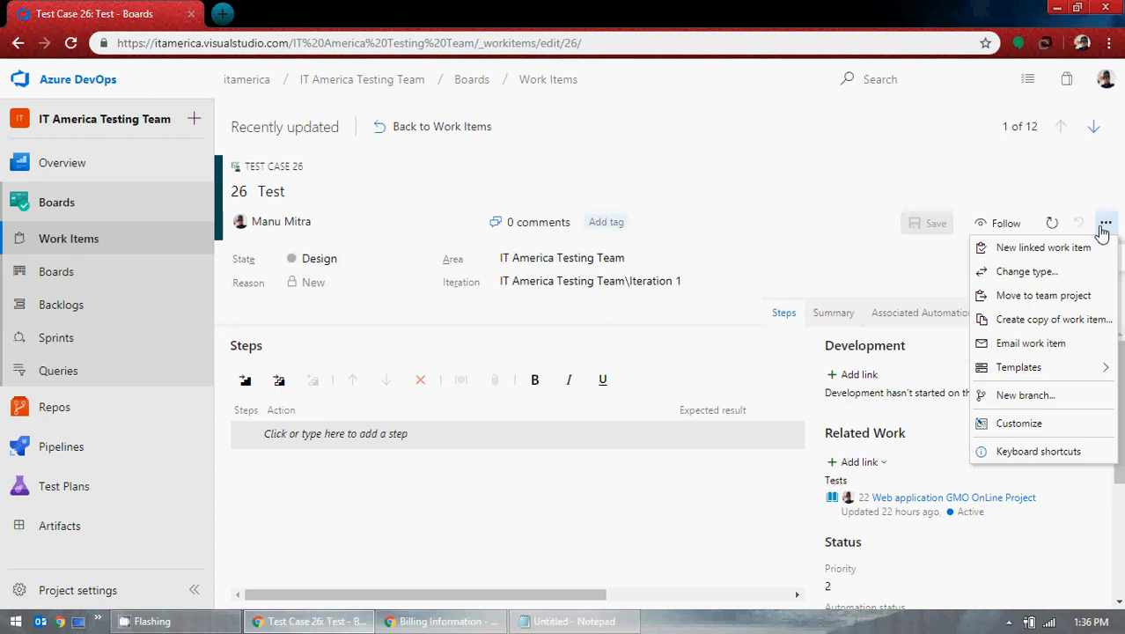
pyautogui.click(826, 238)
pyautogui.click(85, 315)
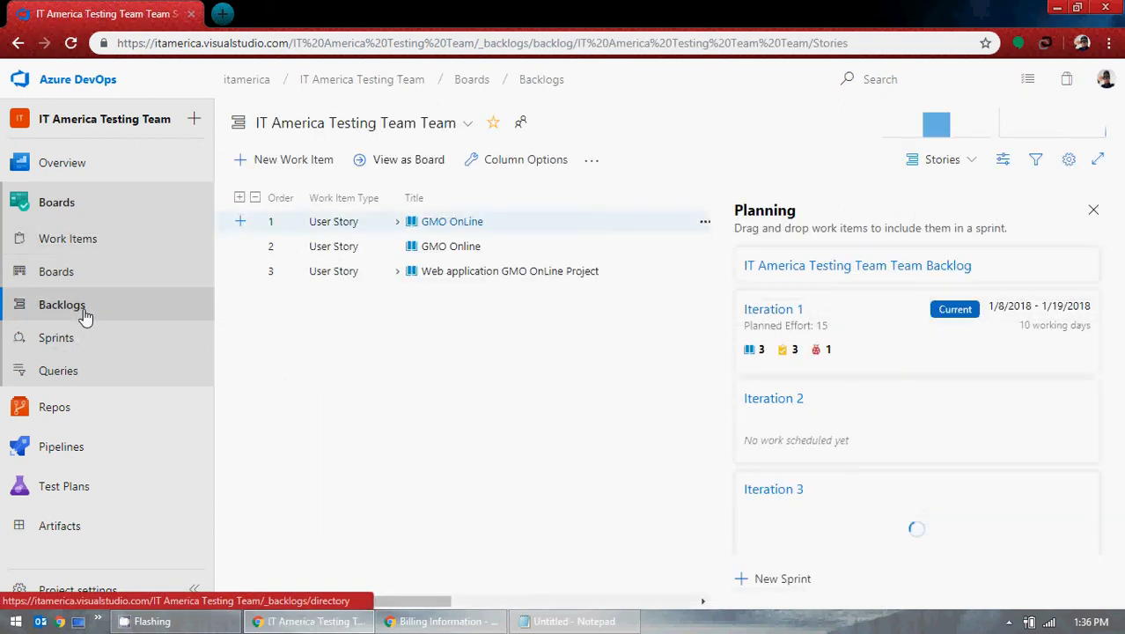
# Step: Remove the linked test 'Test' from user story 22 on the Kanban board
pyautogui.click(55, 271)
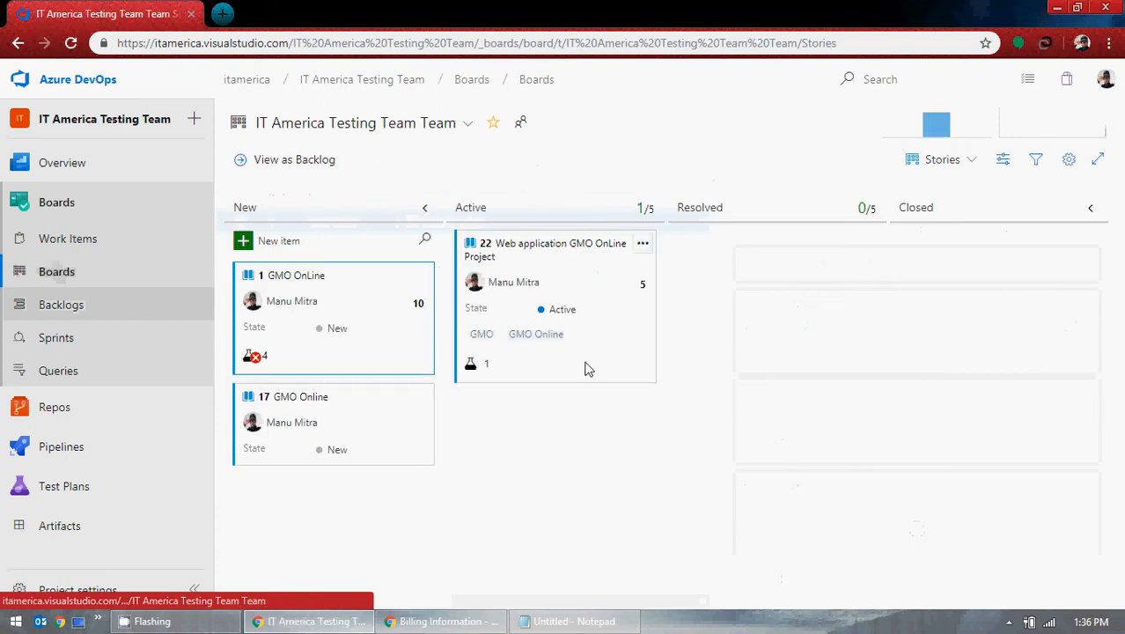
pyautogui.click(527, 364)
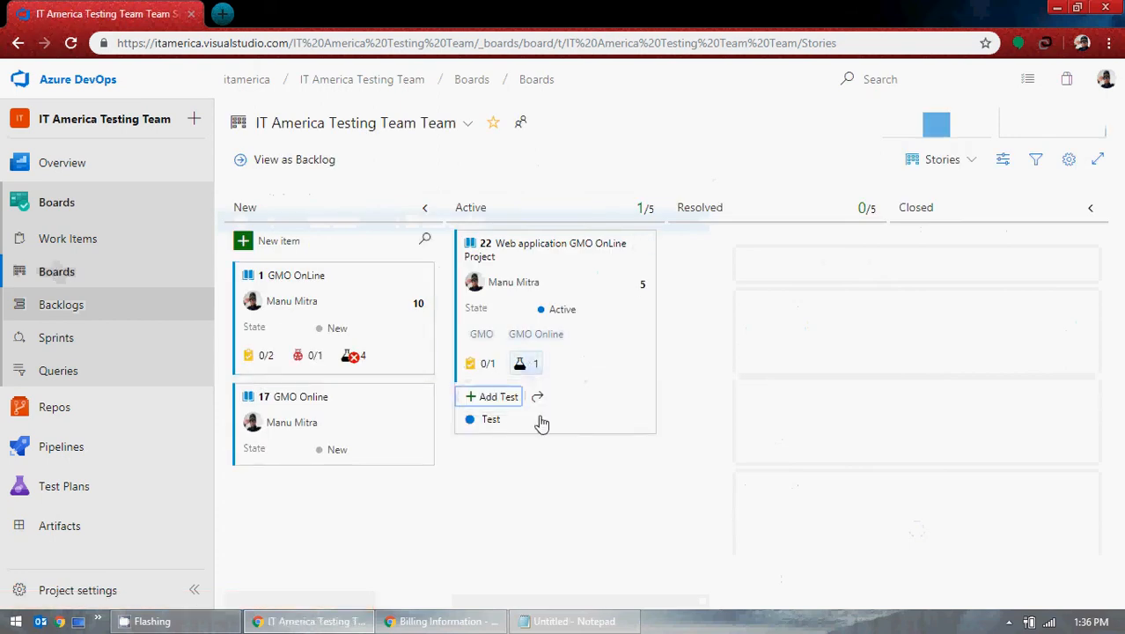
pyautogui.click(646, 423)
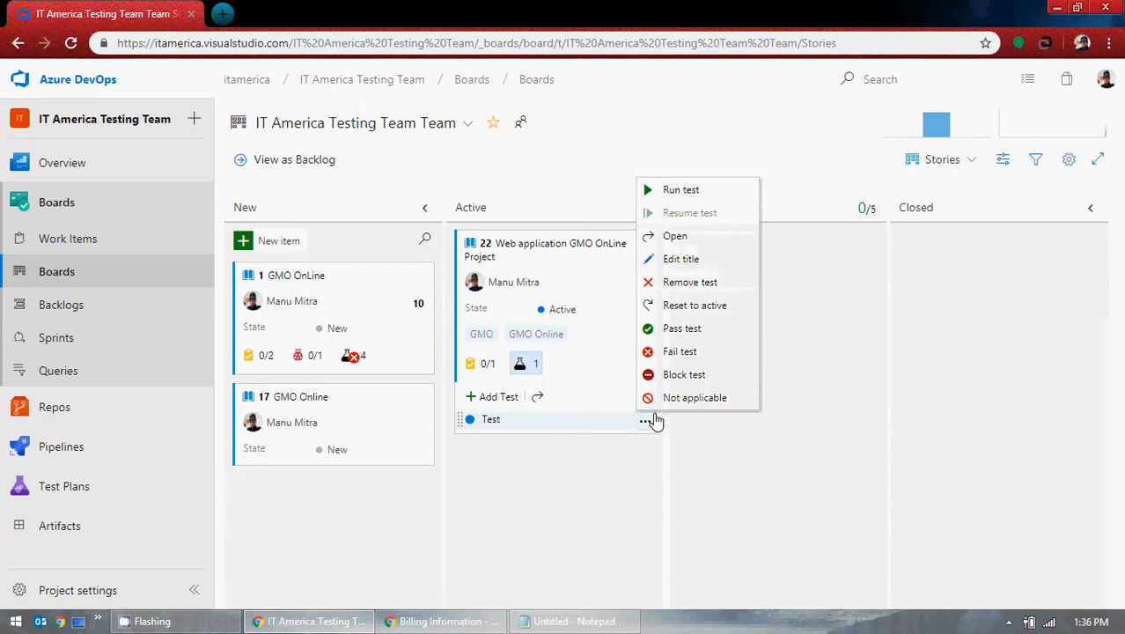
pyautogui.click(699, 281)
pyautogui.click(630, 400)
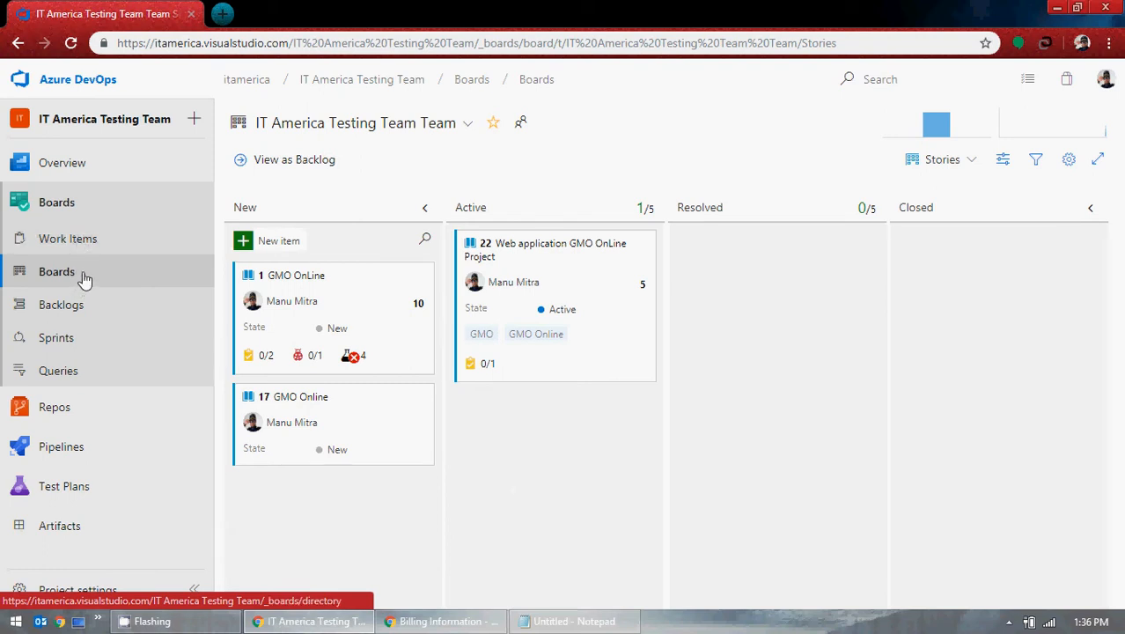
pyautogui.click(74, 244)
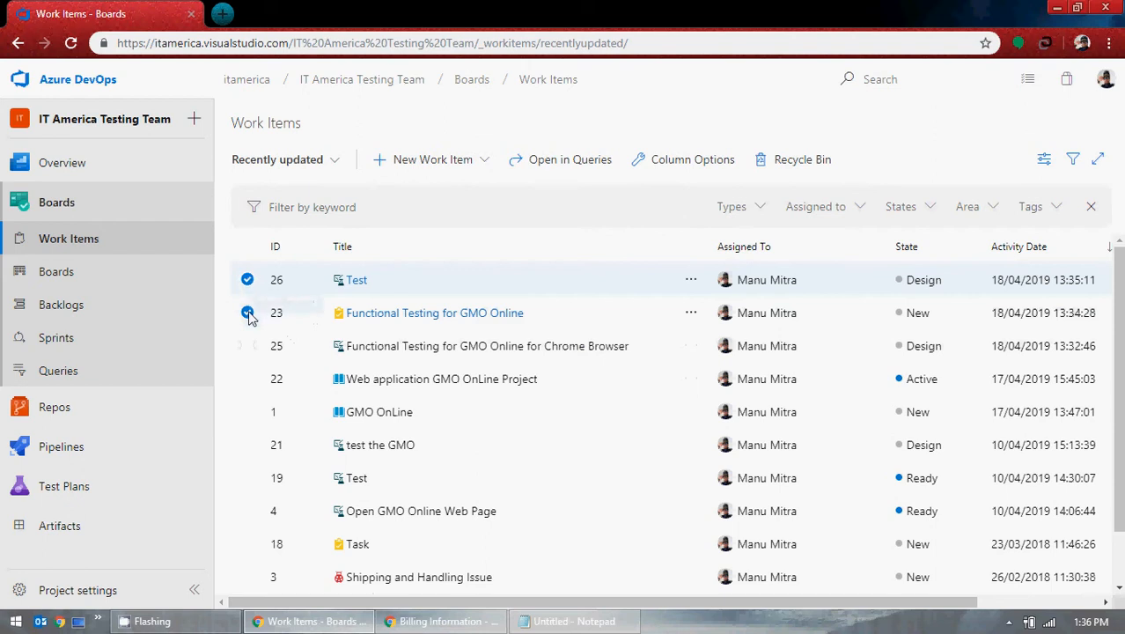
pyautogui.click(248, 281)
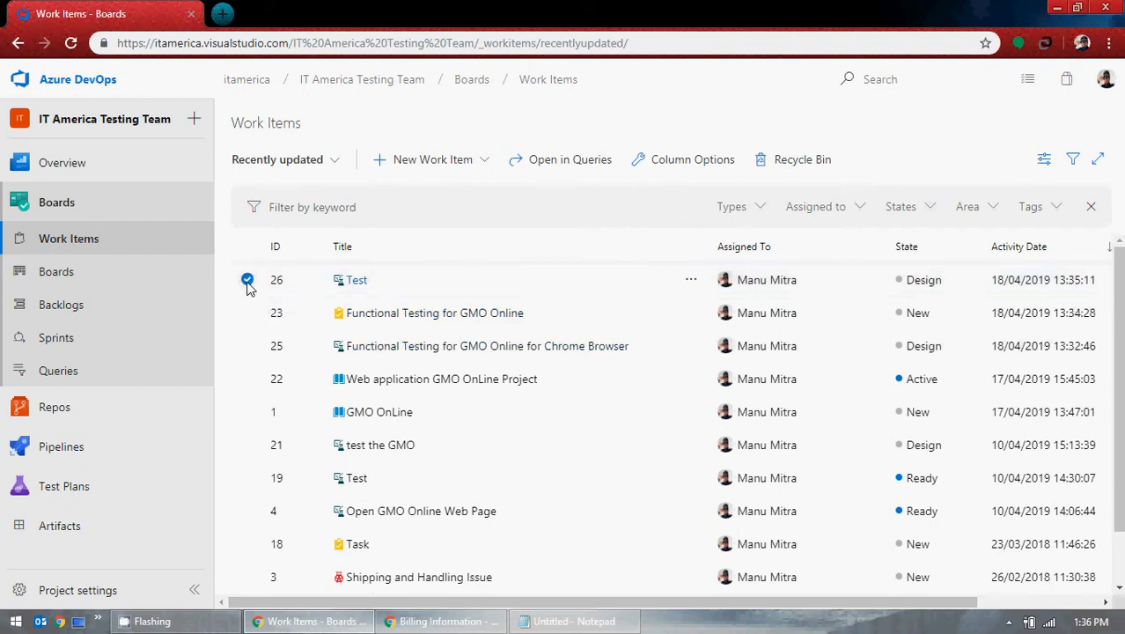
pyautogui.click(782, 163)
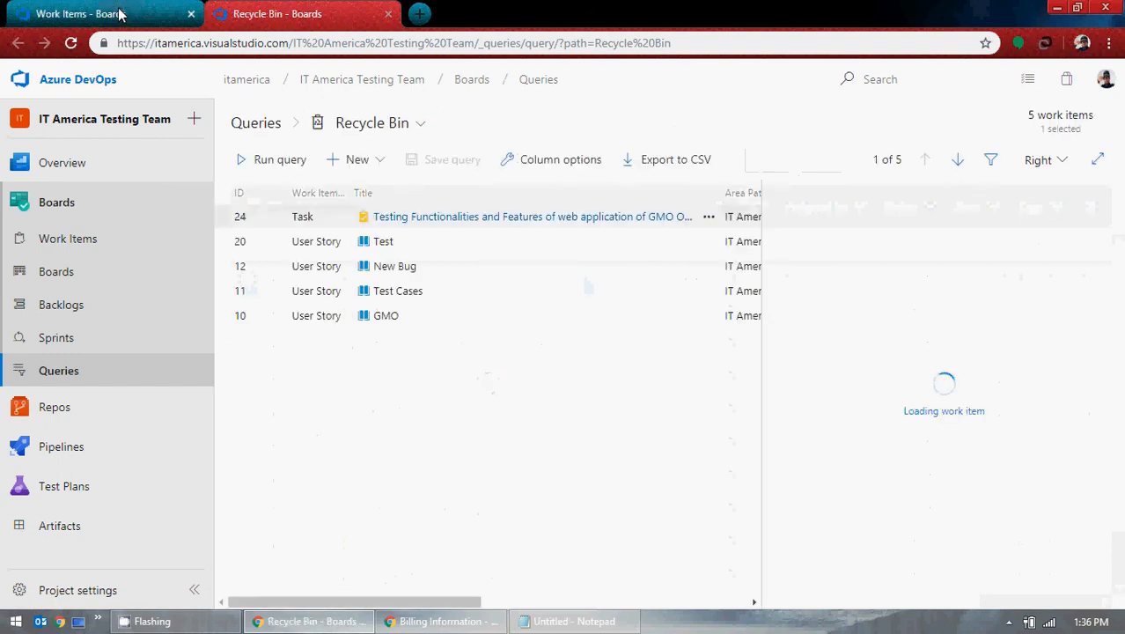
pyautogui.click(387, 15)
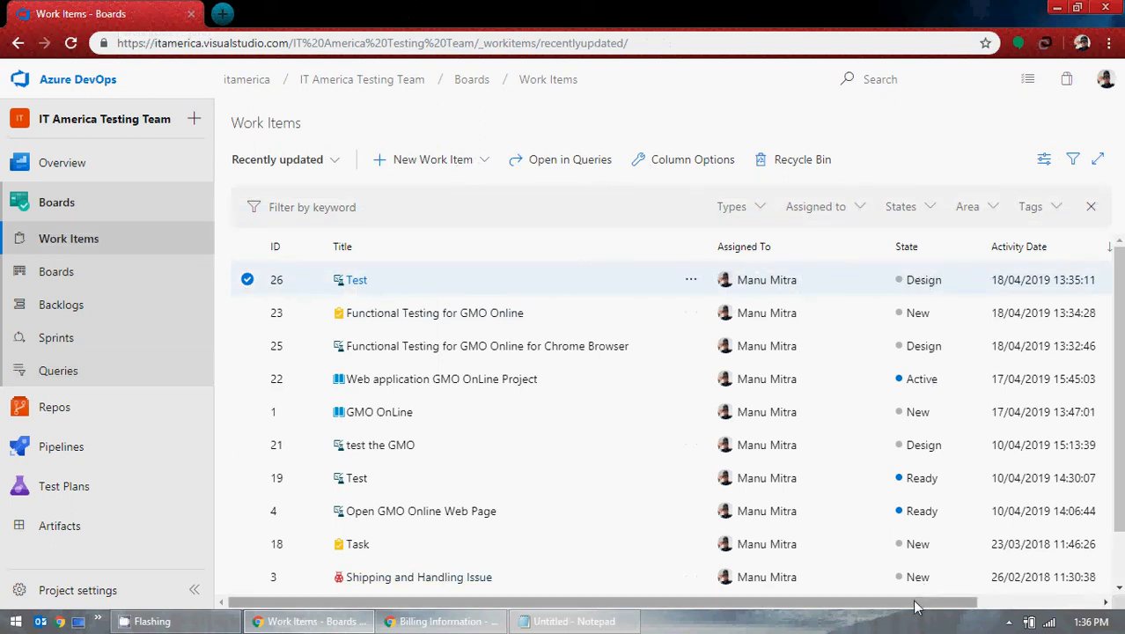
pyautogui.moveTo(920, 602); pyautogui.dragTo(1043, 603)
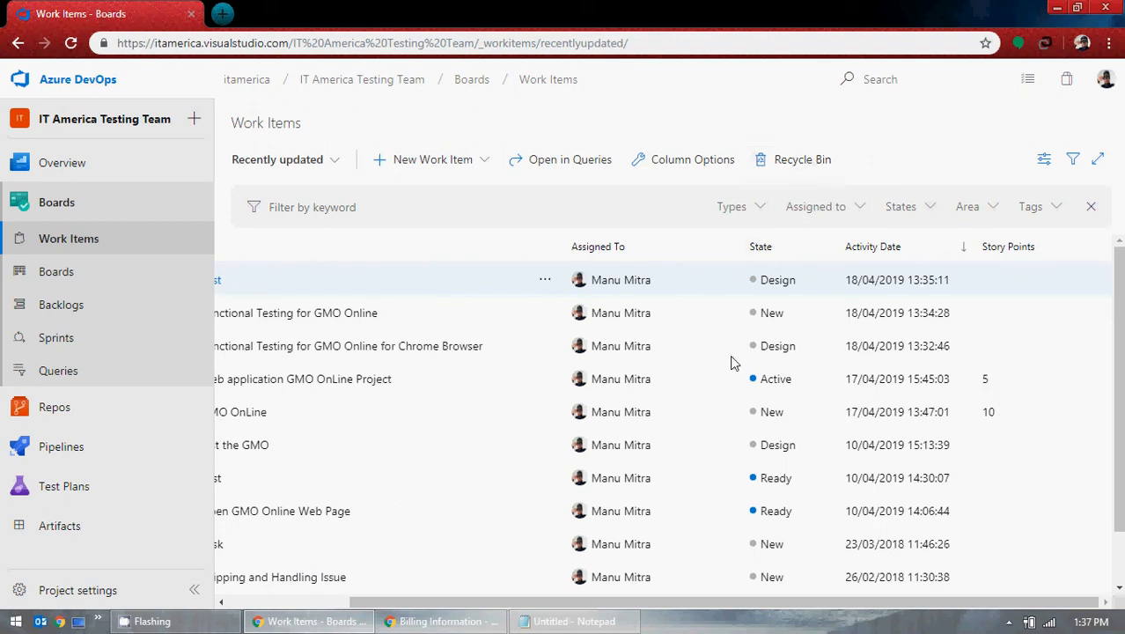
pyautogui.moveTo(721, 602); pyautogui.dragTo(598, 603)
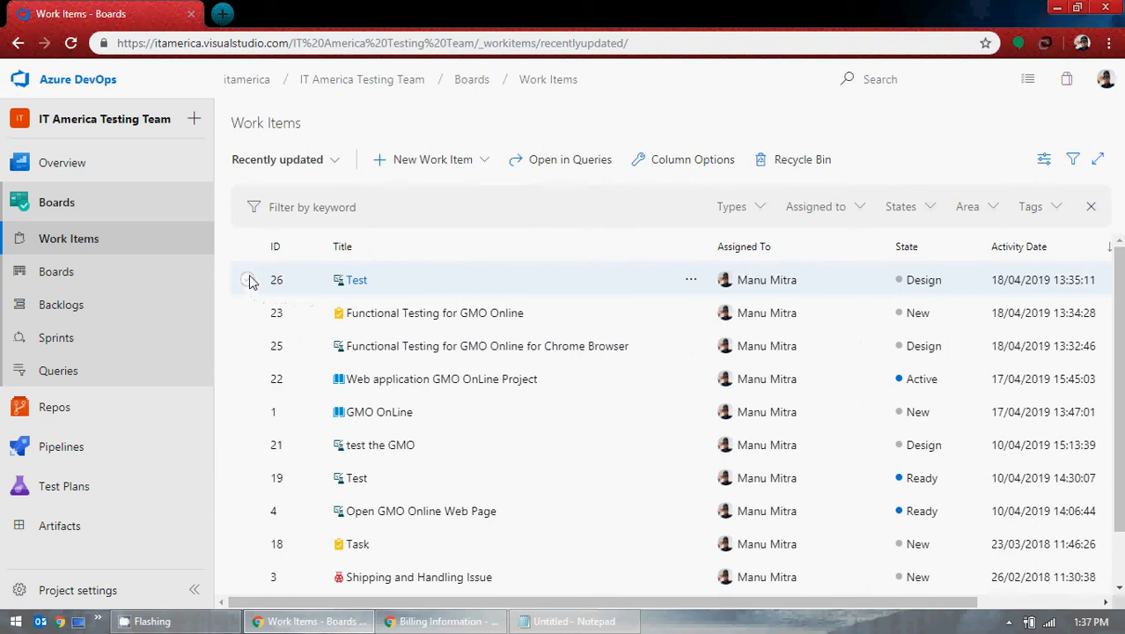
pyautogui.click(357, 282)
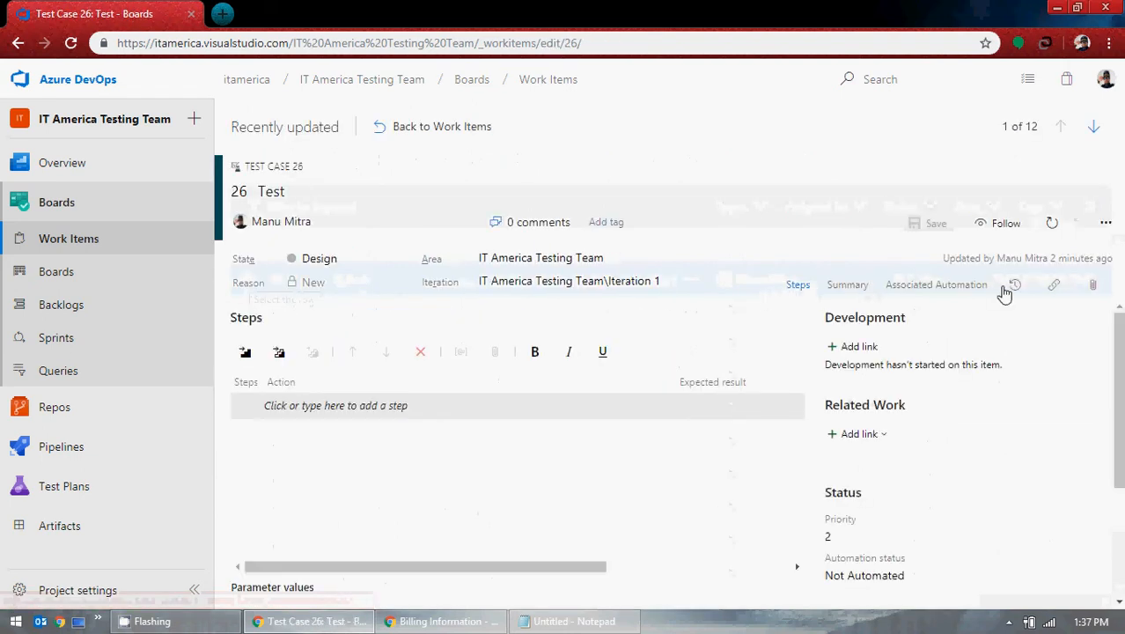
pyautogui.click(1103, 223)
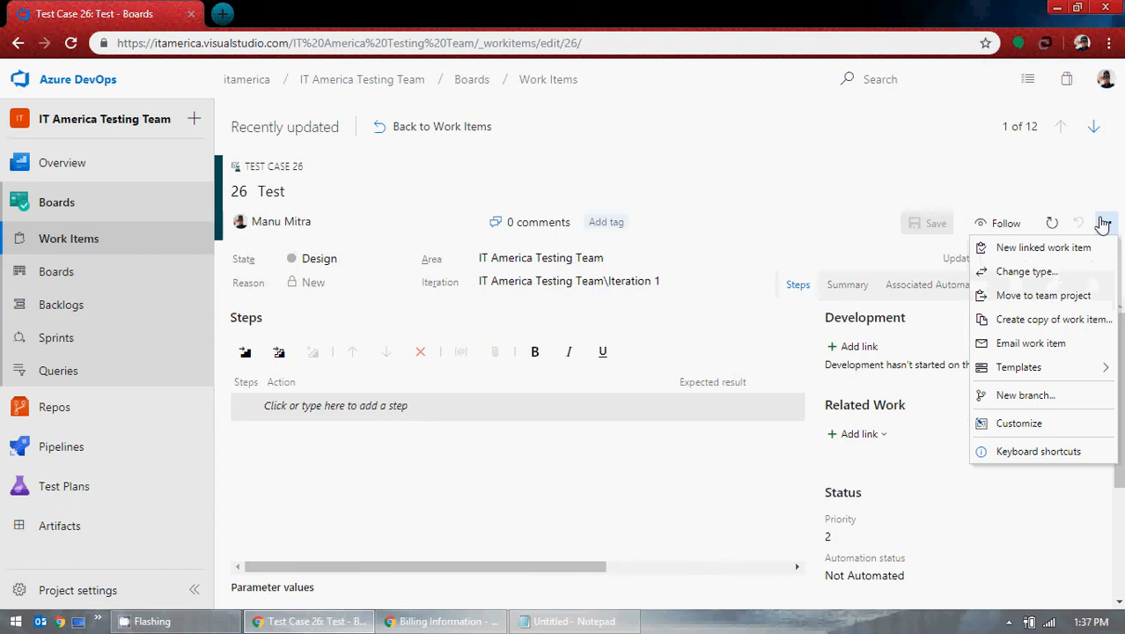
pyautogui.moveTo(1045, 373)
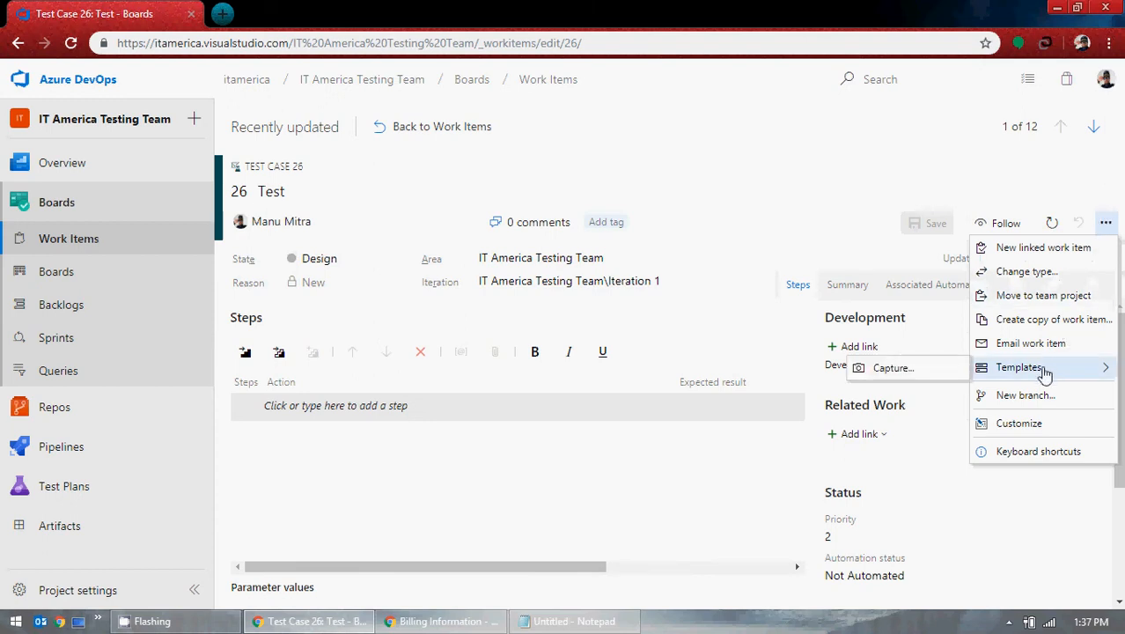
pyautogui.click(699, 176)
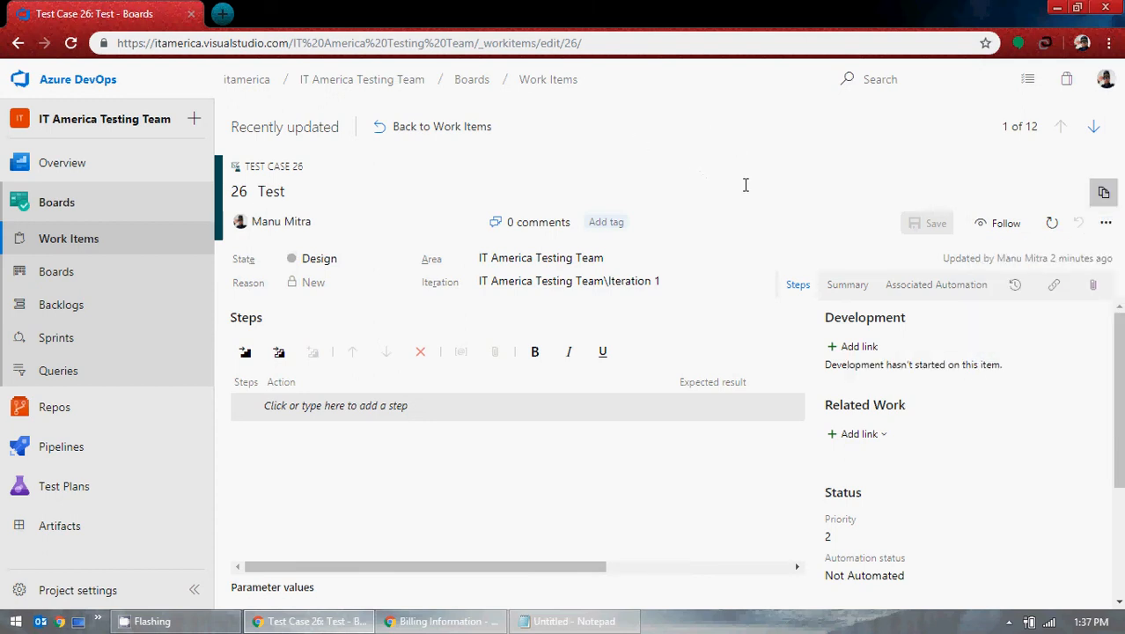
pyautogui.scroll(-2, 601, 401)
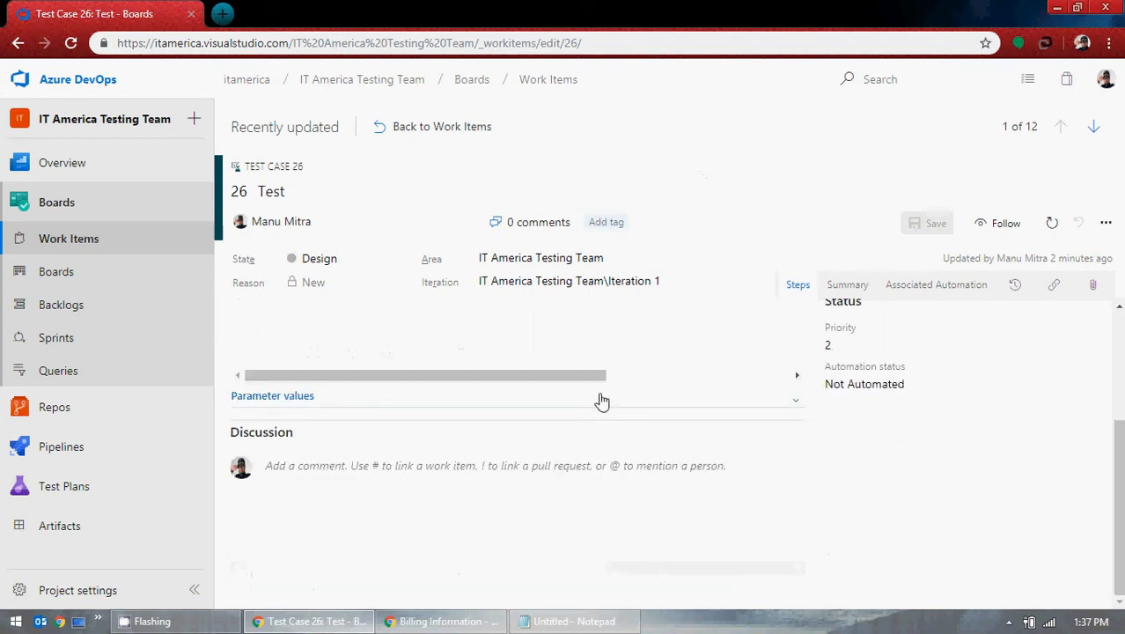
pyautogui.scroll(2, 765, 419)
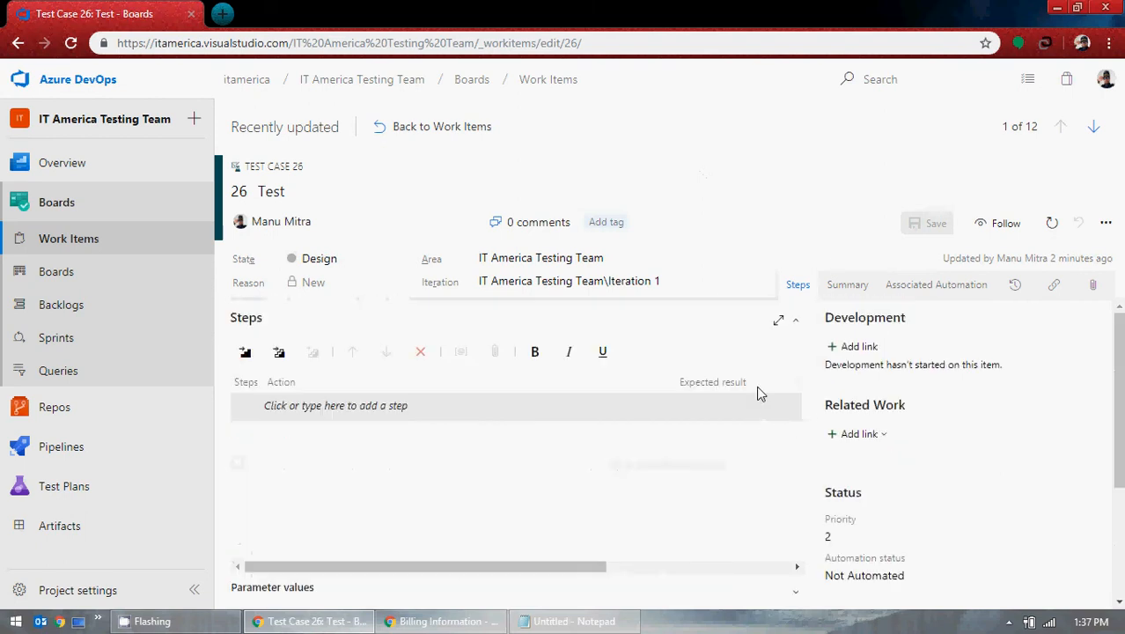
pyautogui.click(445, 132)
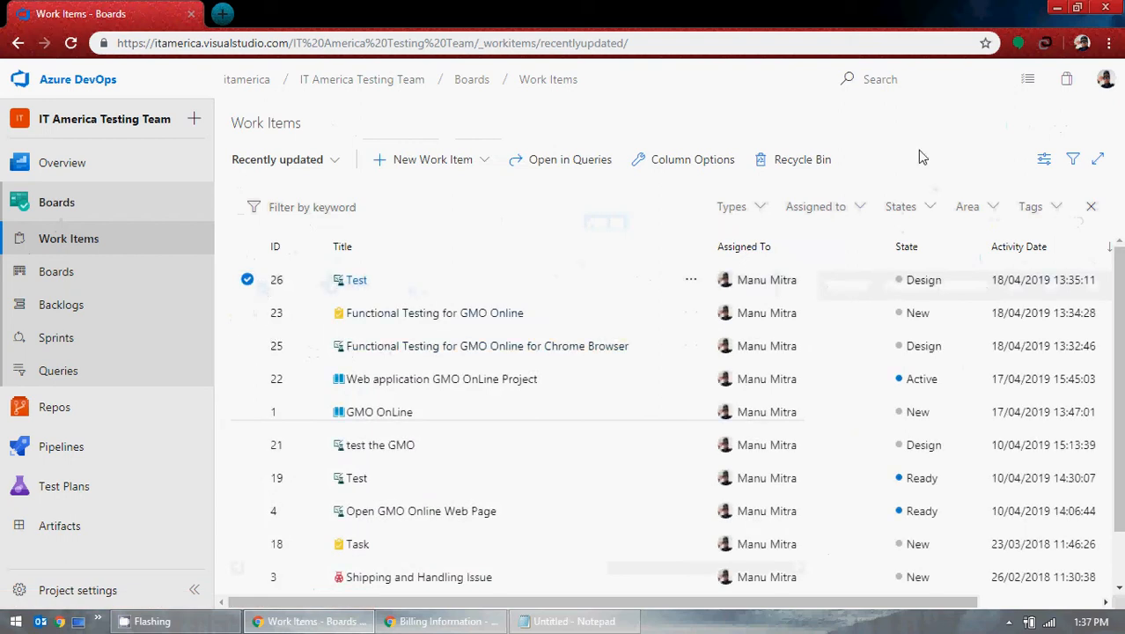
pyautogui.click(246, 278)
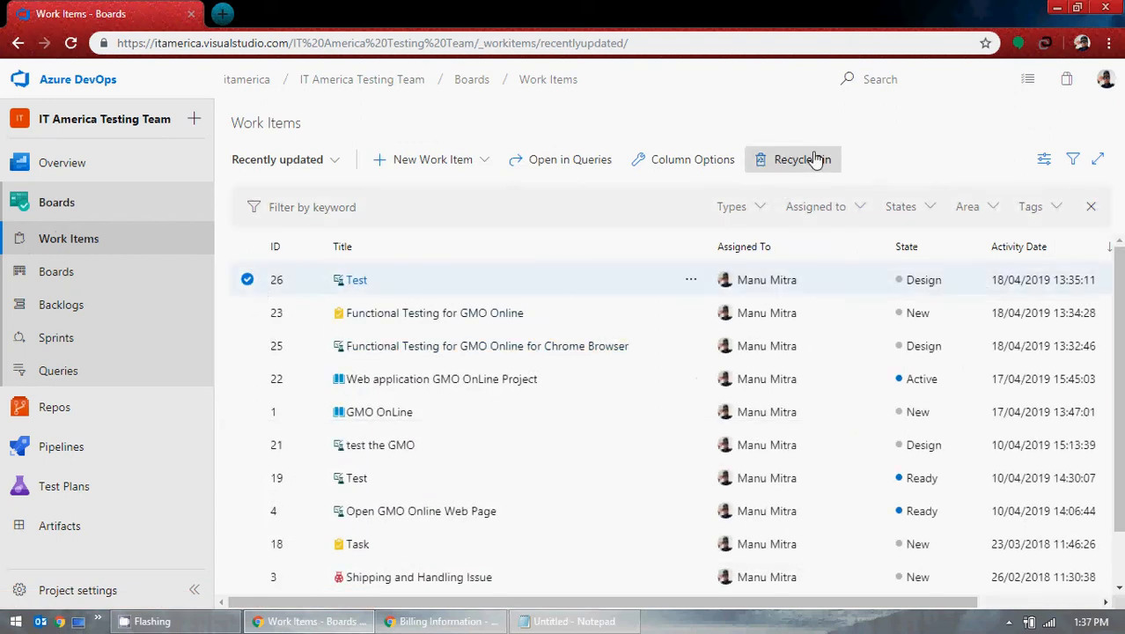
pyautogui.click(803, 160)
pyautogui.click(389, 15)
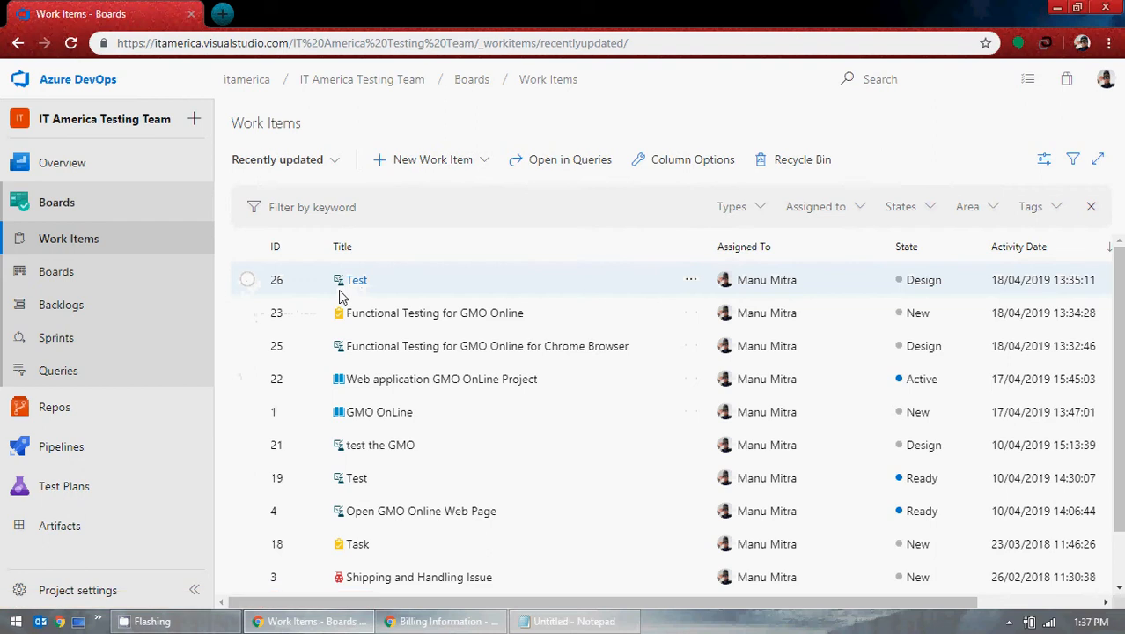
pyautogui.click(247, 478)
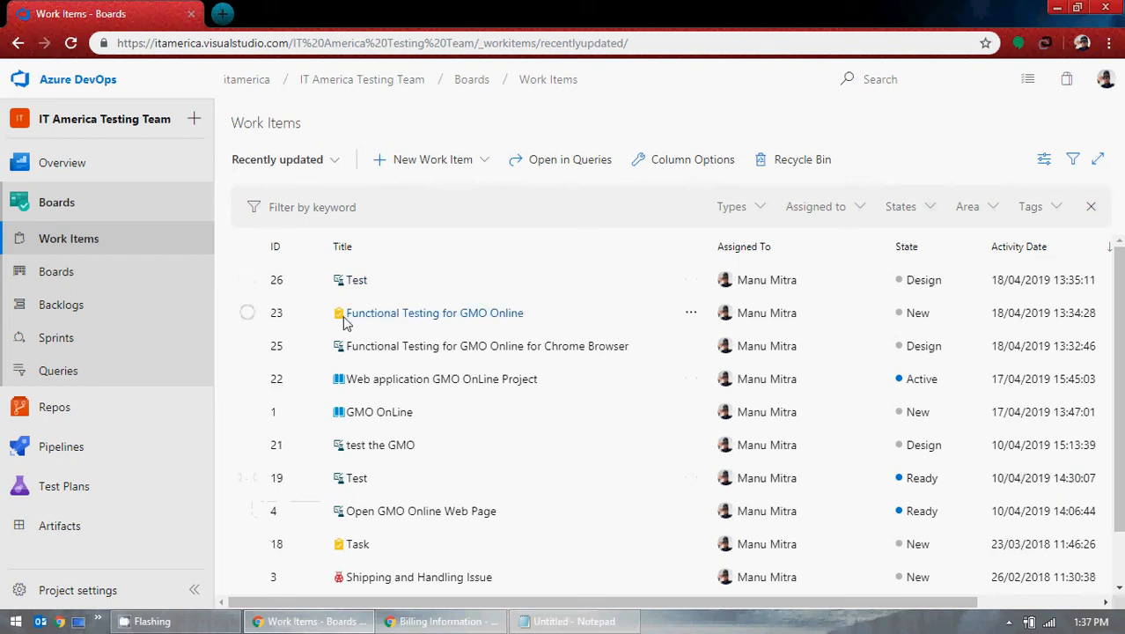
# Step: Open test case 25 and delete its Parent link to user story 22
pyautogui.click(479, 348)
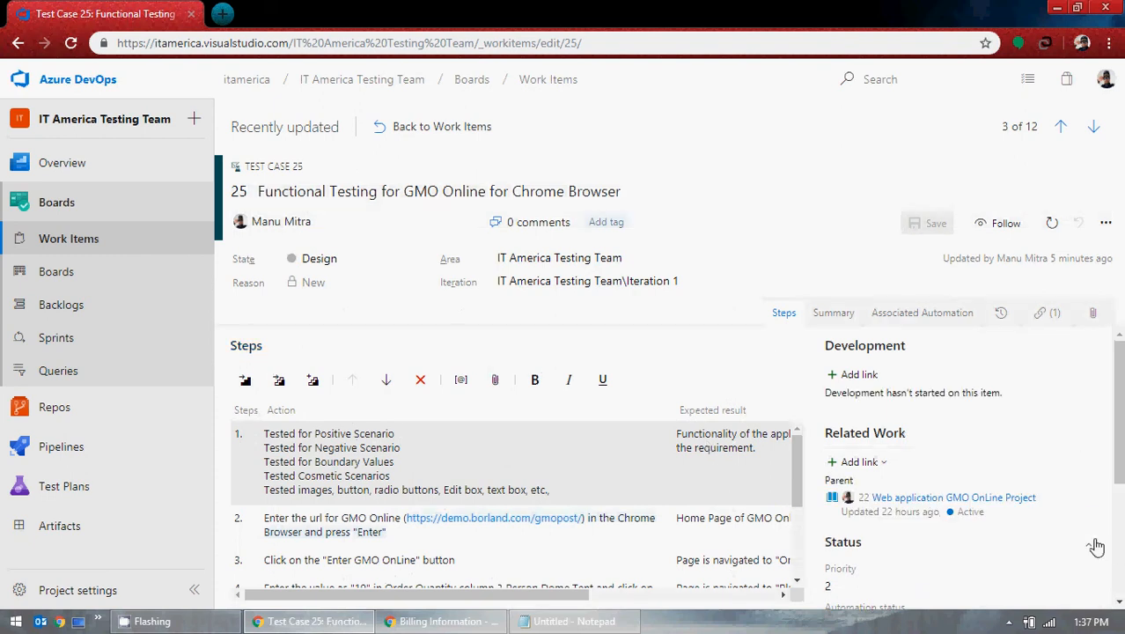
pyautogui.scroll(-1, 1049, 507)
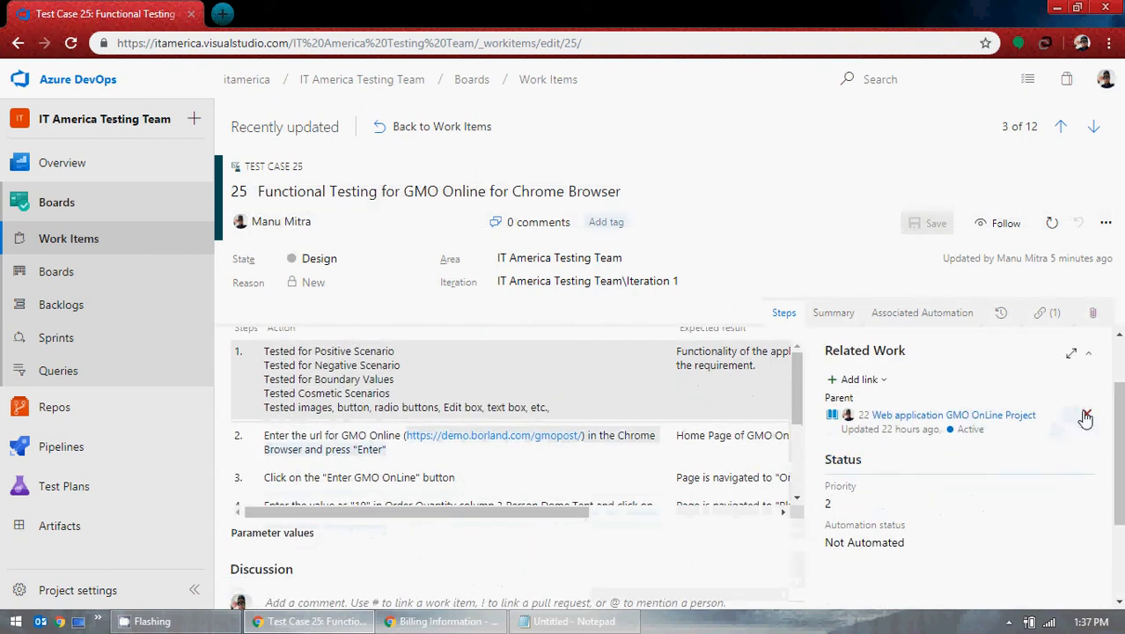
pyautogui.click(1086, 416)
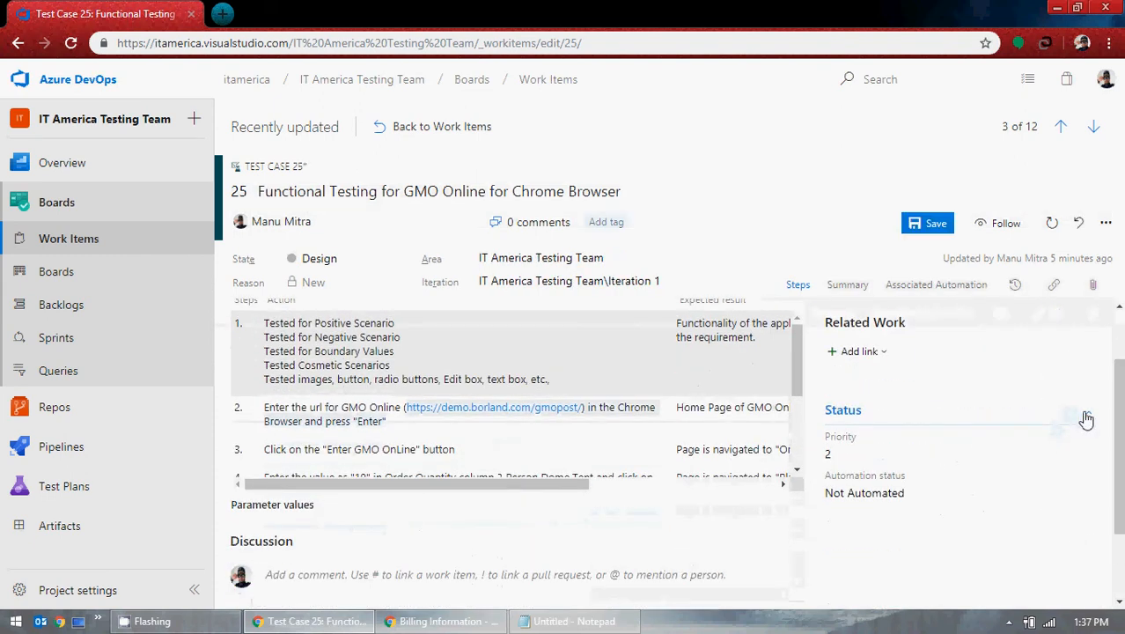
pyautogui.scroll(1, 933, 439)
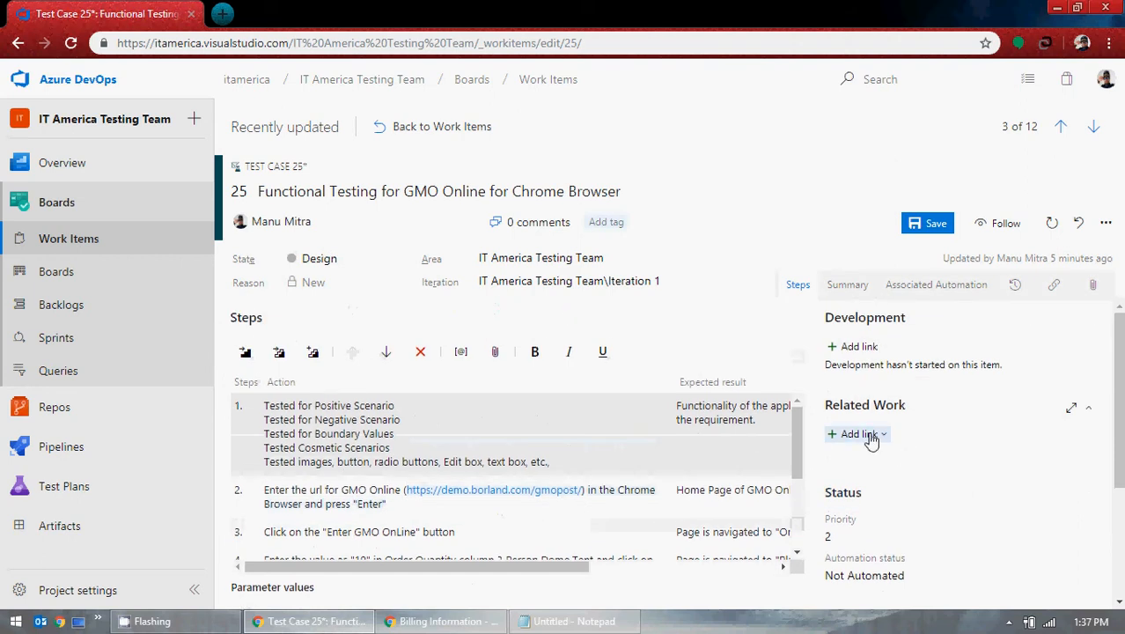
pyautogui.click(870, 436)
# Step: Link test case 25 to existing user story 22 with link type Test Case
pyautogui.click(882, 465)
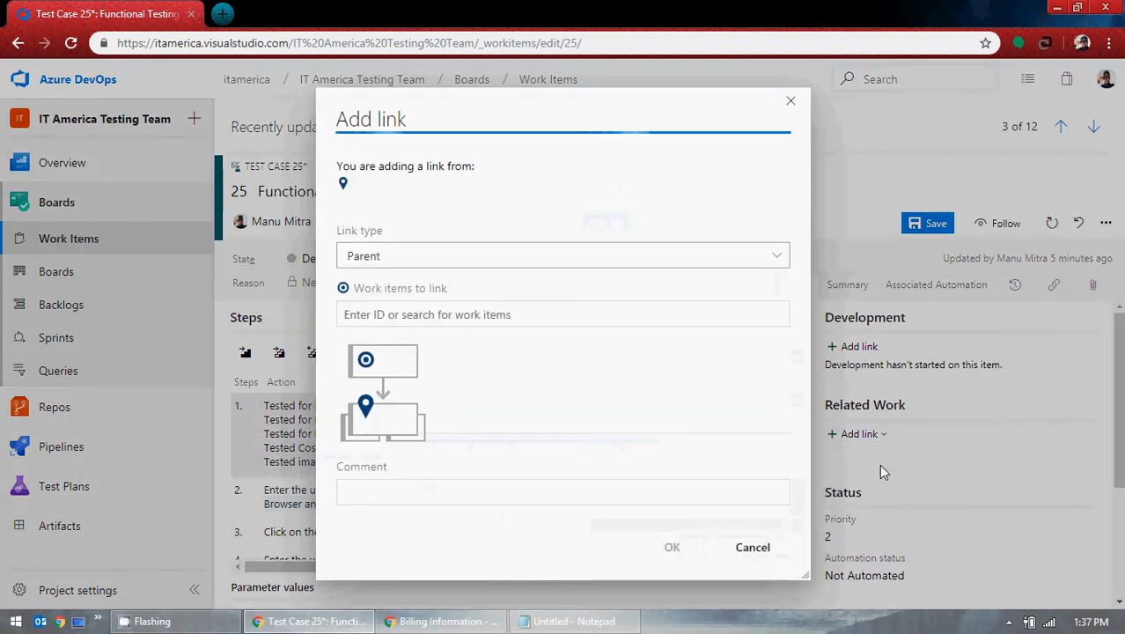
pyautogui.click(776, 256)
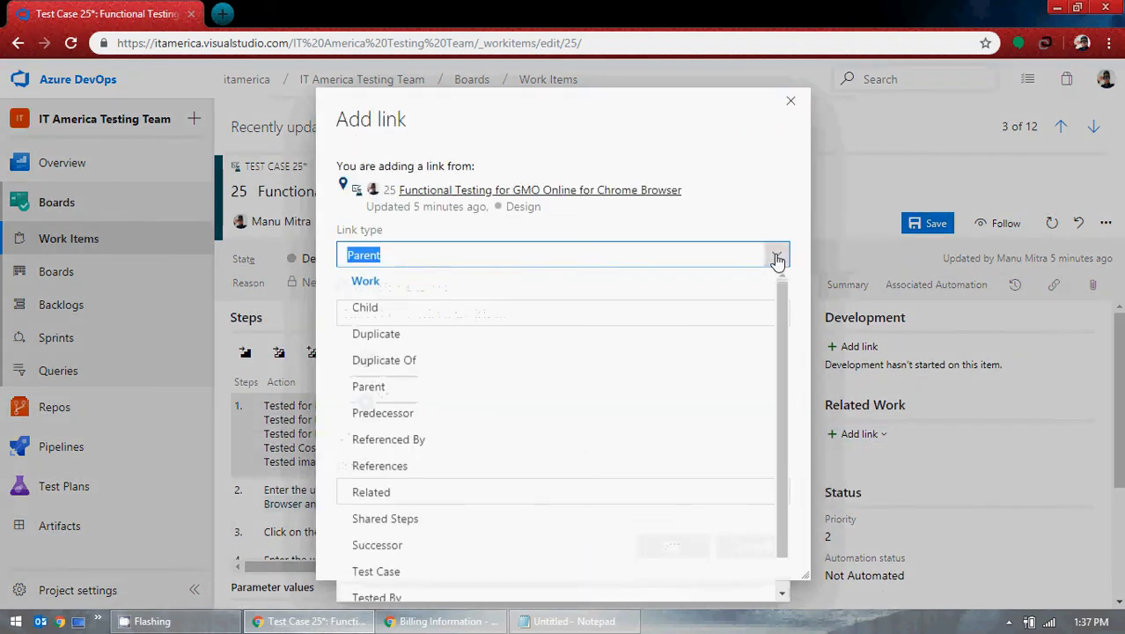
pyautogui.scroll(-1, 528, 467)
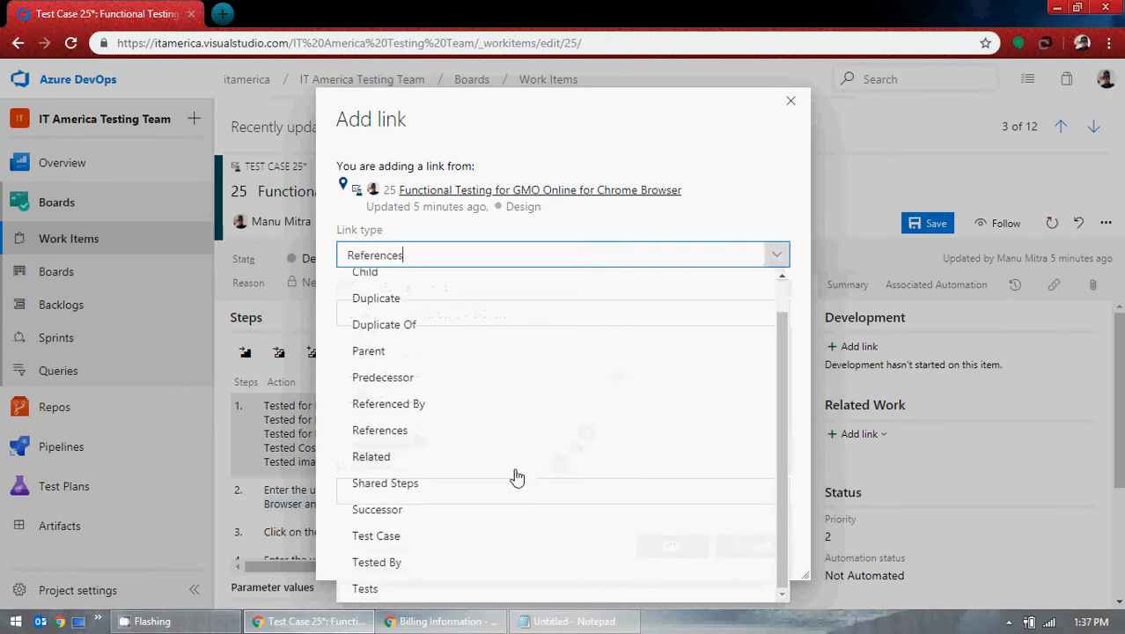
pyautogui.click(417, 536)
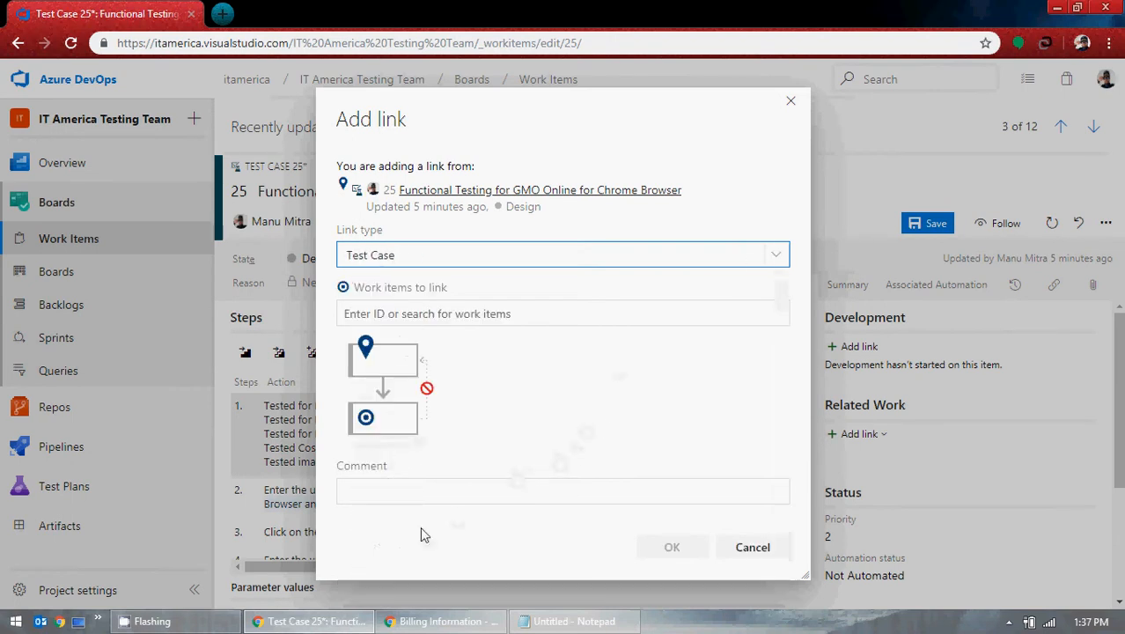
pyautogui.click(733, 315)
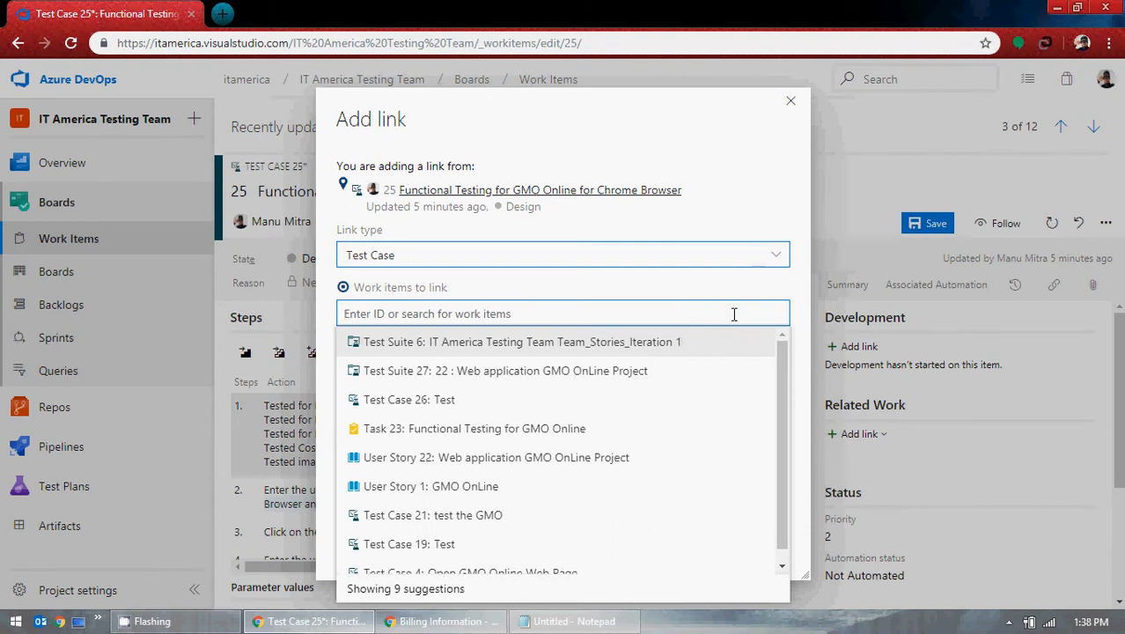
pyautogui.click(595, 458)
pyautogui.click(675, 565)
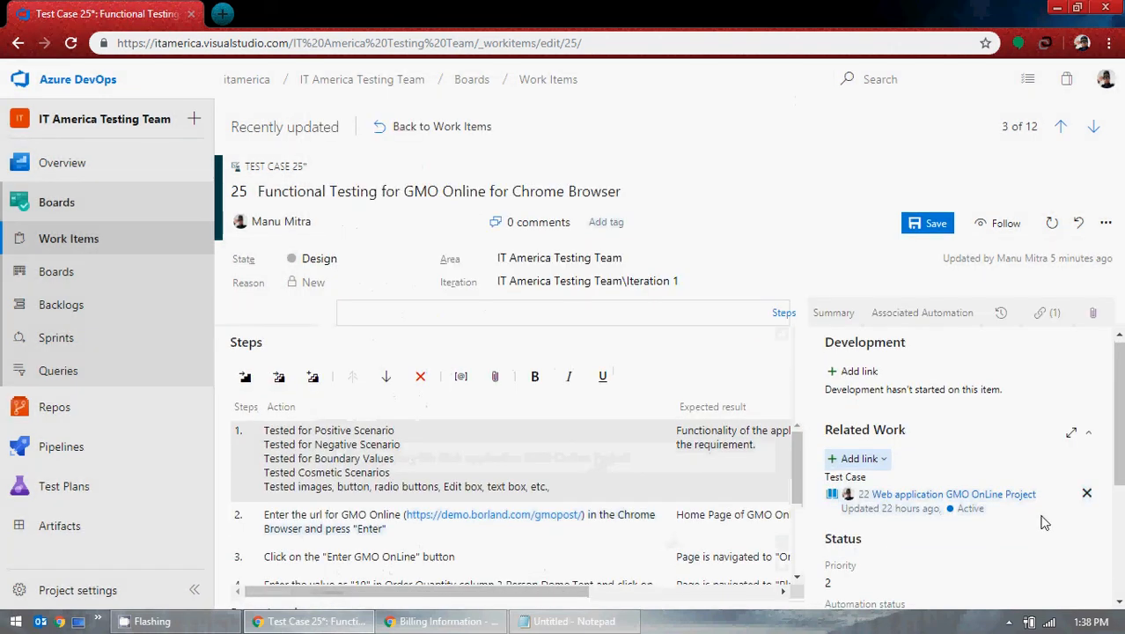
# Step: Save test case 25 and go to the team's Stories board
pyautogui.scroll(-1, 941, 492)
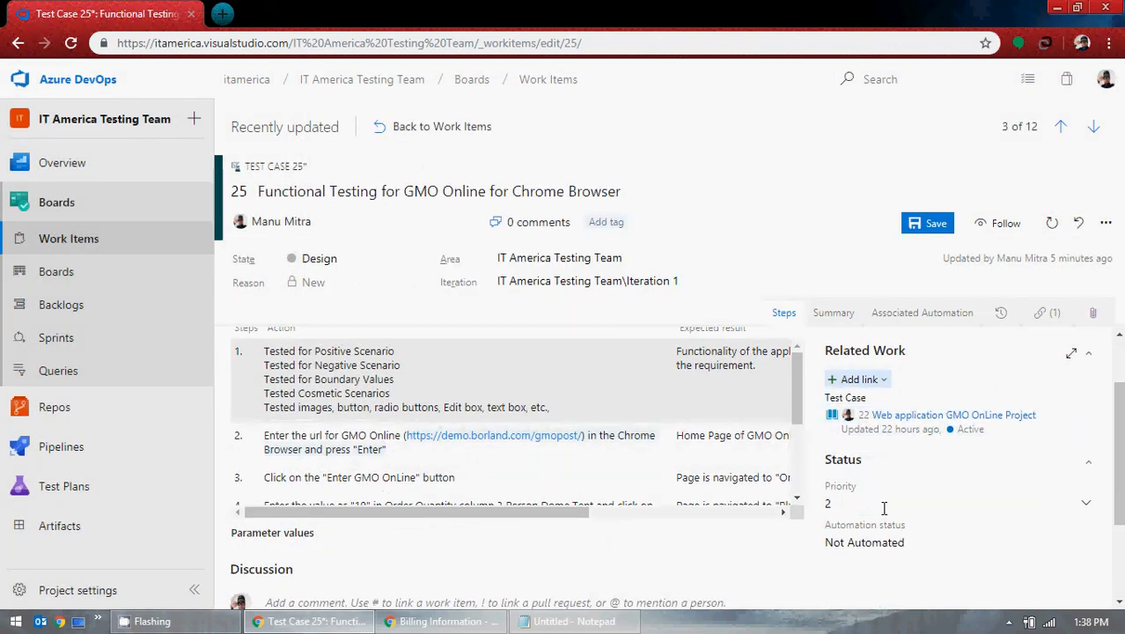
pyautogui.click(921, 234)
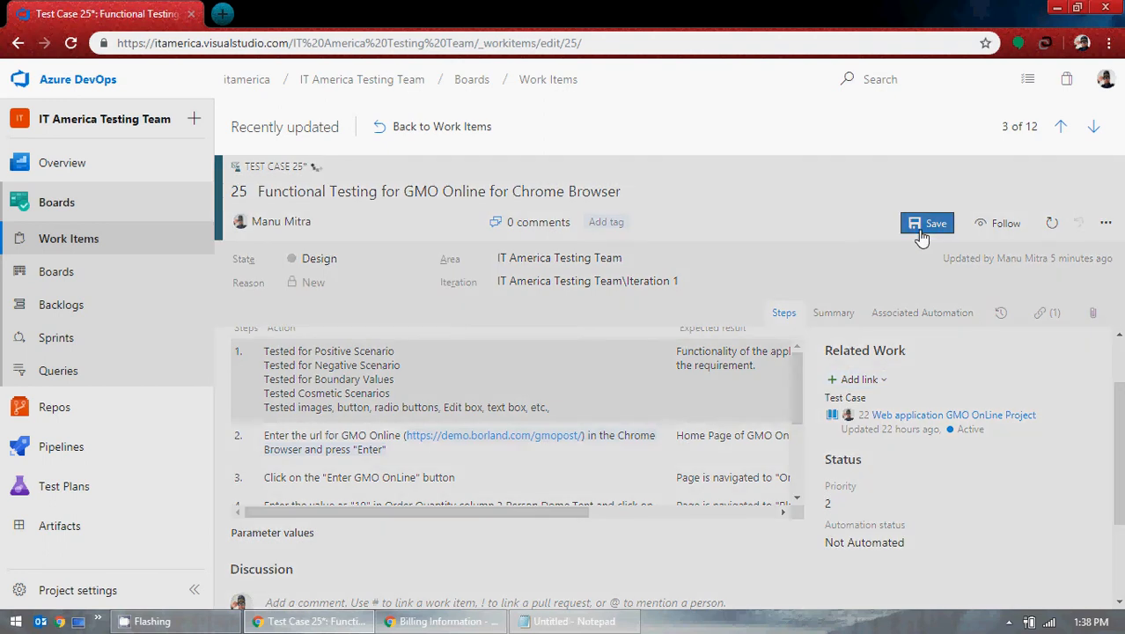
pyautogui.click(60, 282)
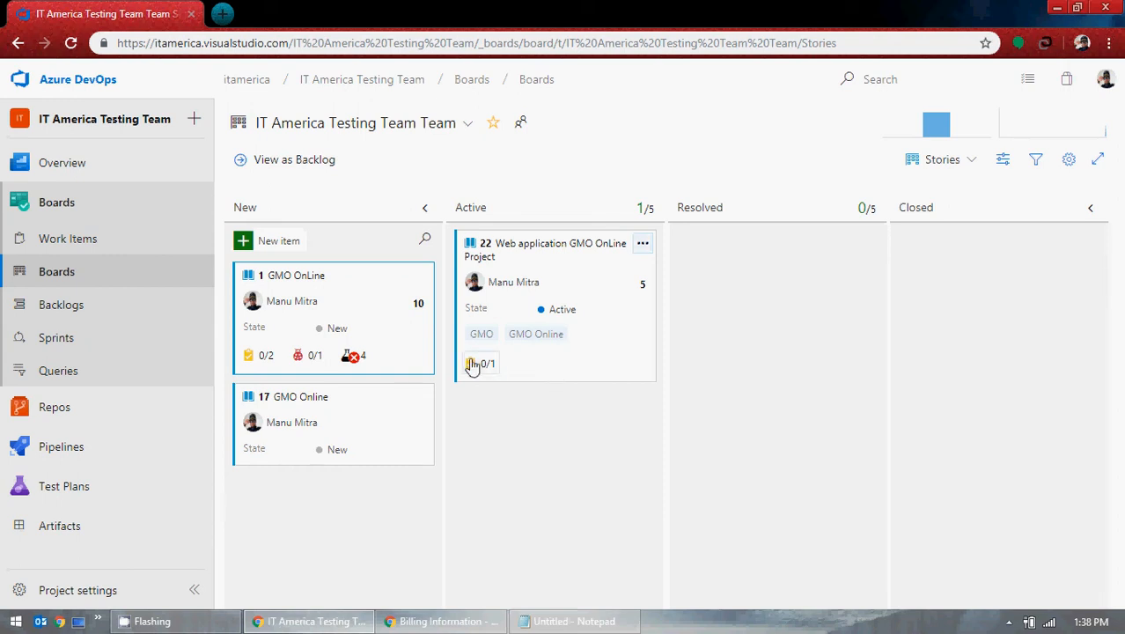
# Step: Set test case 25's state to Ready with reason Completed and save it
pyautogui.click(119, 242)
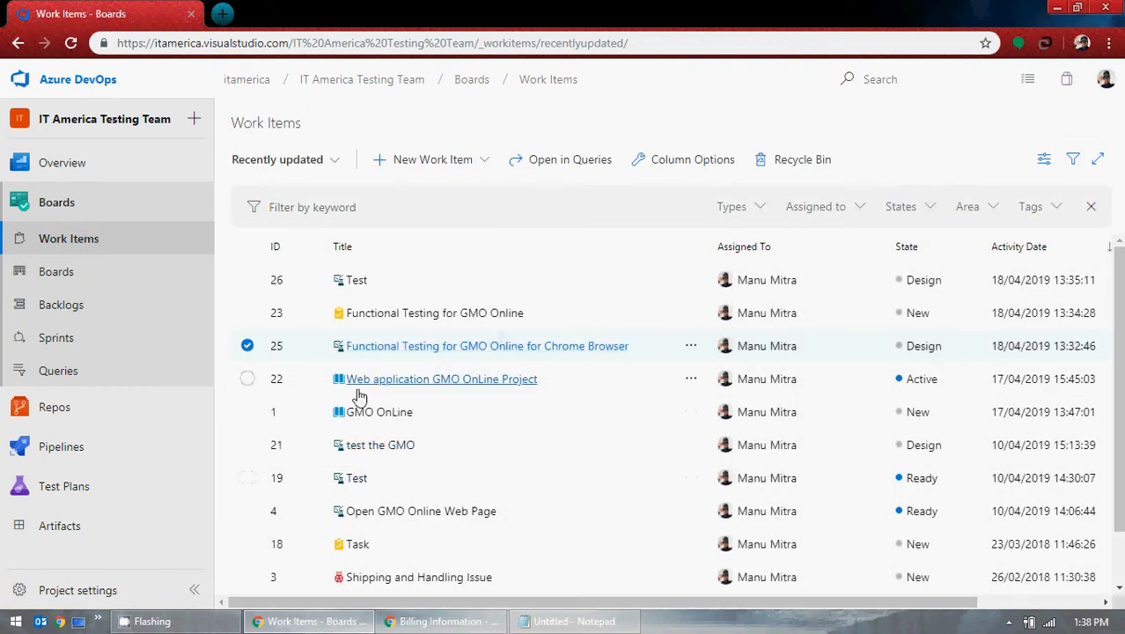
pyautogui.click(525, 347)
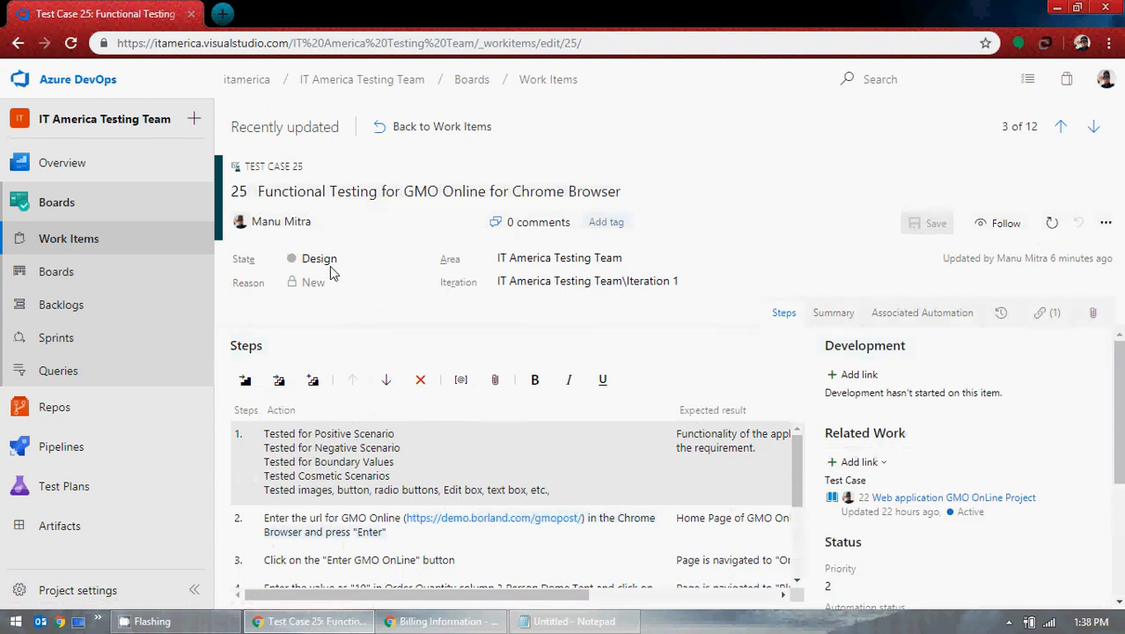
pyautogui.click(421, 260)
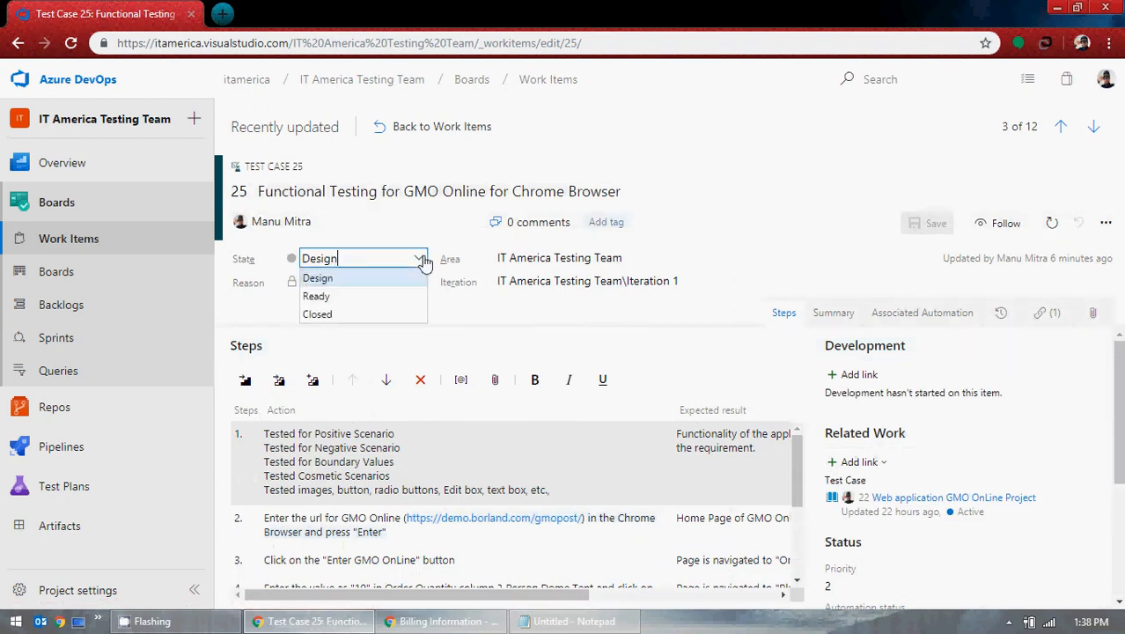
pyautogui.click(353, 297)
pyautogui.click(418, 283)
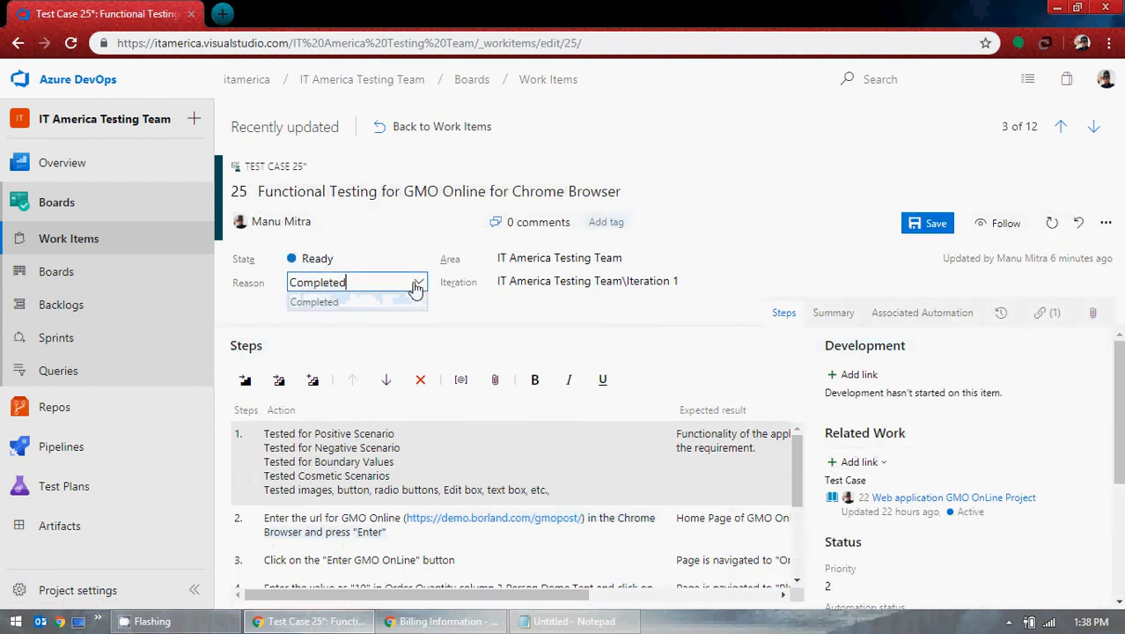
pyautogui.click(935, 225)
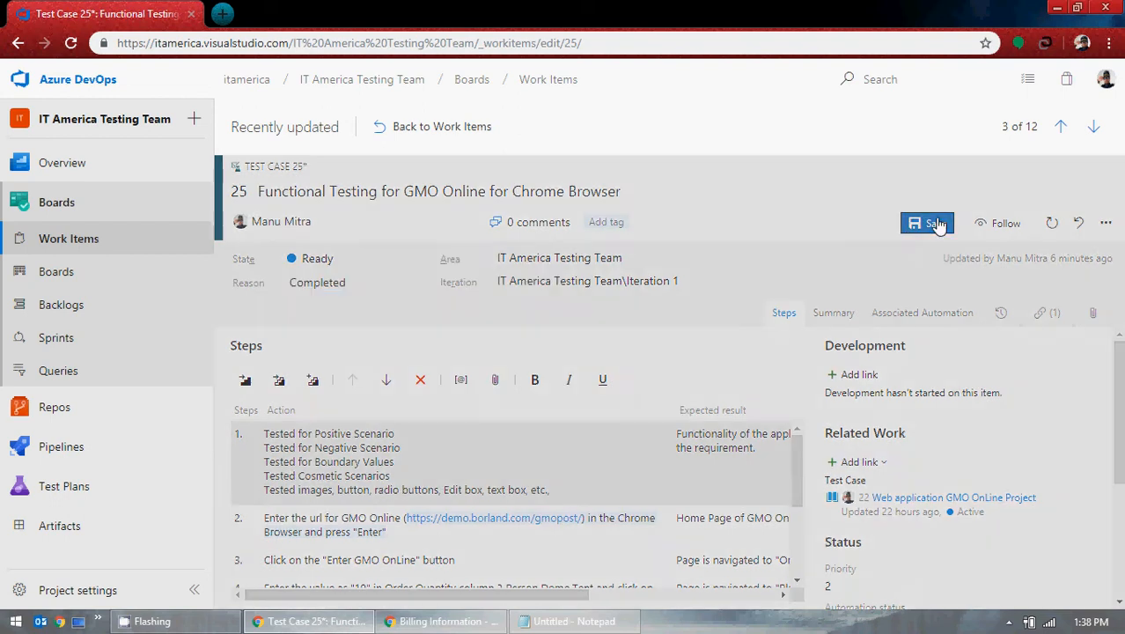
pyautogui.scroll(-1, 1017, 431)
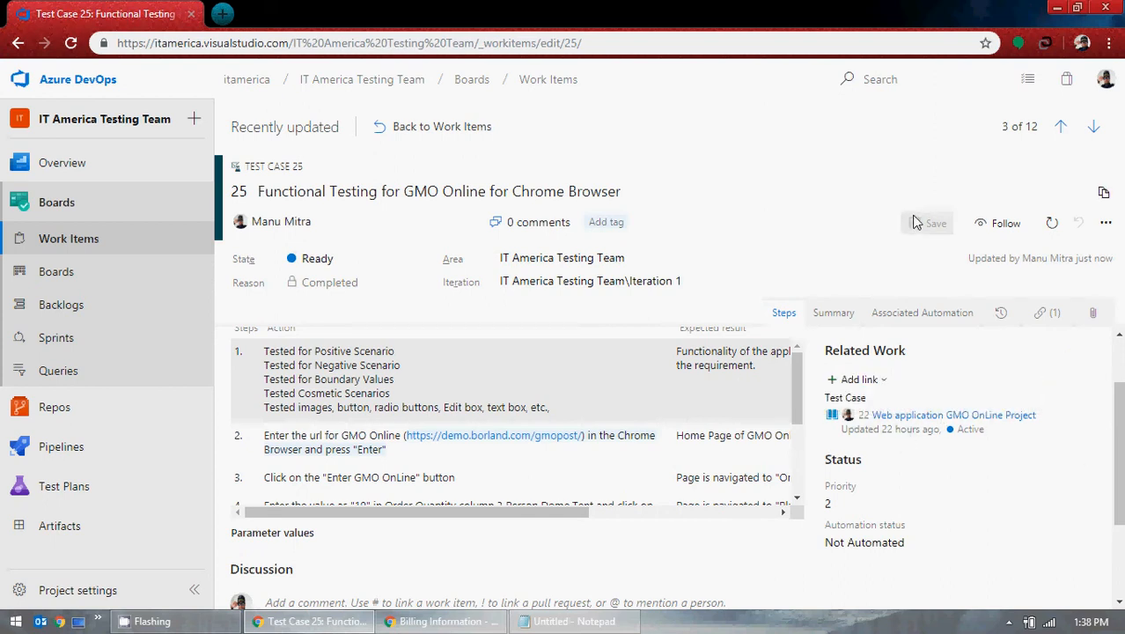
pyautogui.click(80, 306)
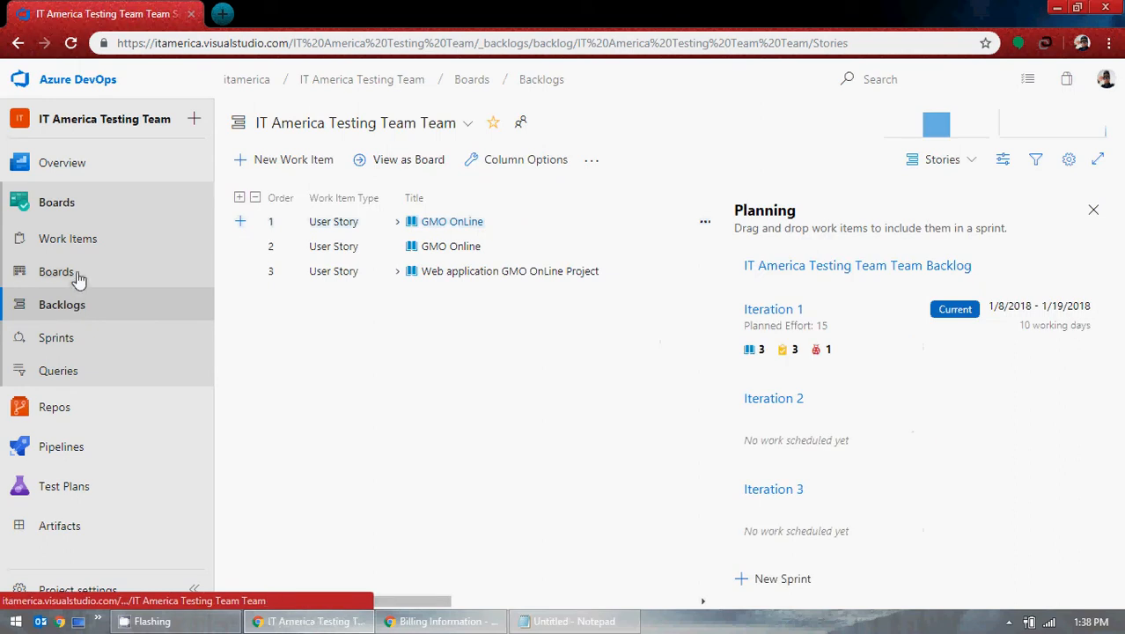
# Step: Add a test named 'Test GMO Online' to user story 22 on the Kanban board
pyautogui.click(77, 277)
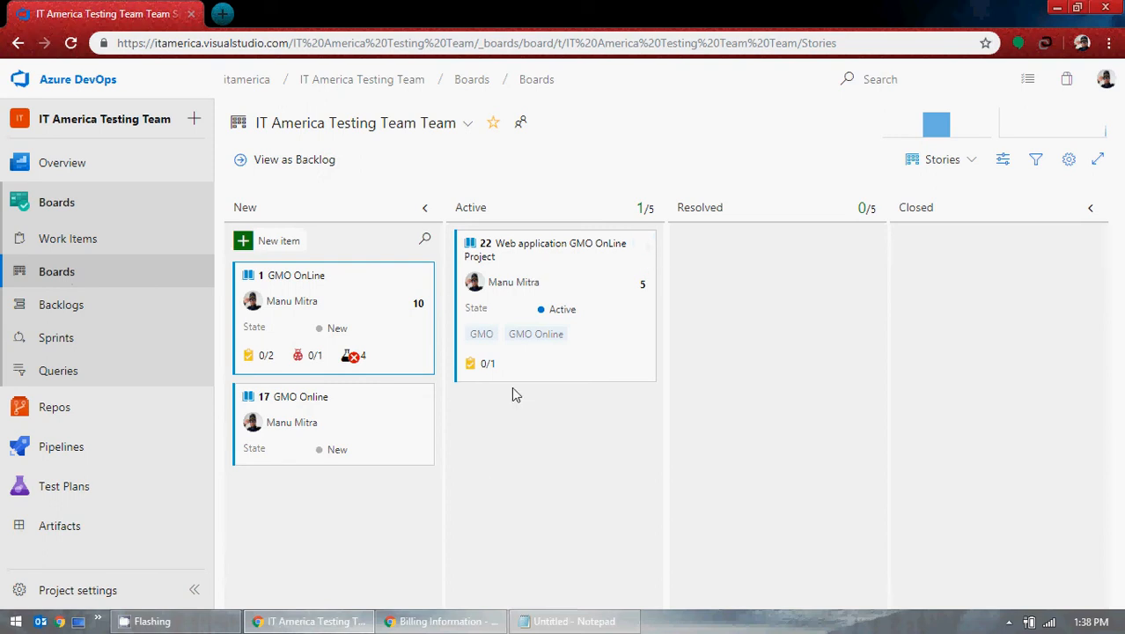
pyautogui.moveTo(641, 259)
pyautogui.moveTo(490, 369)
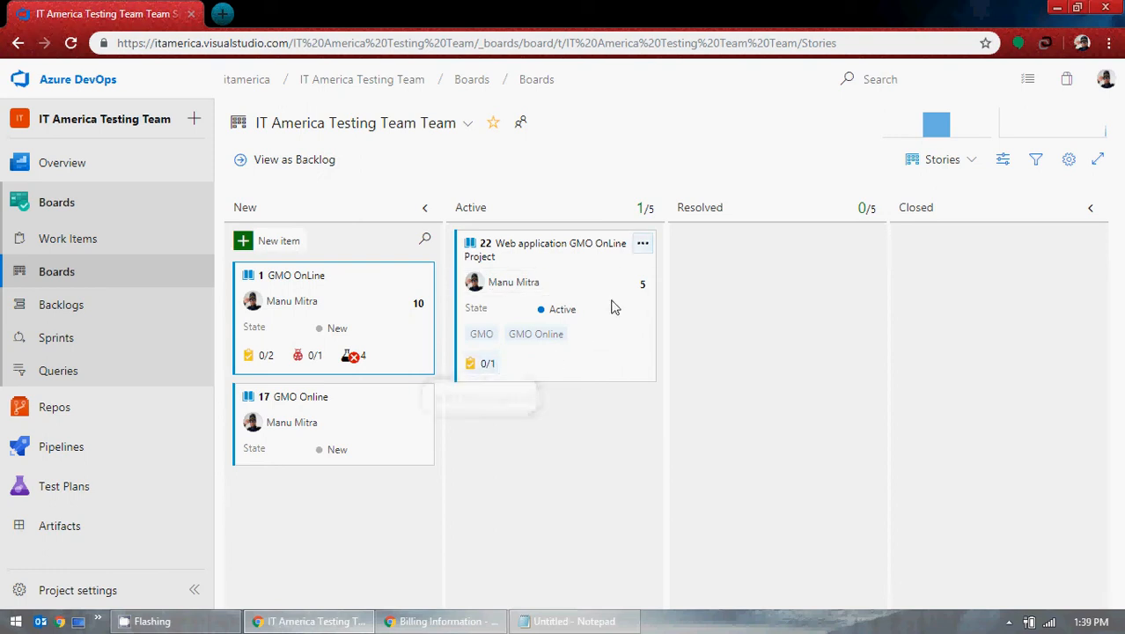
pyautogui.click(644, 245)
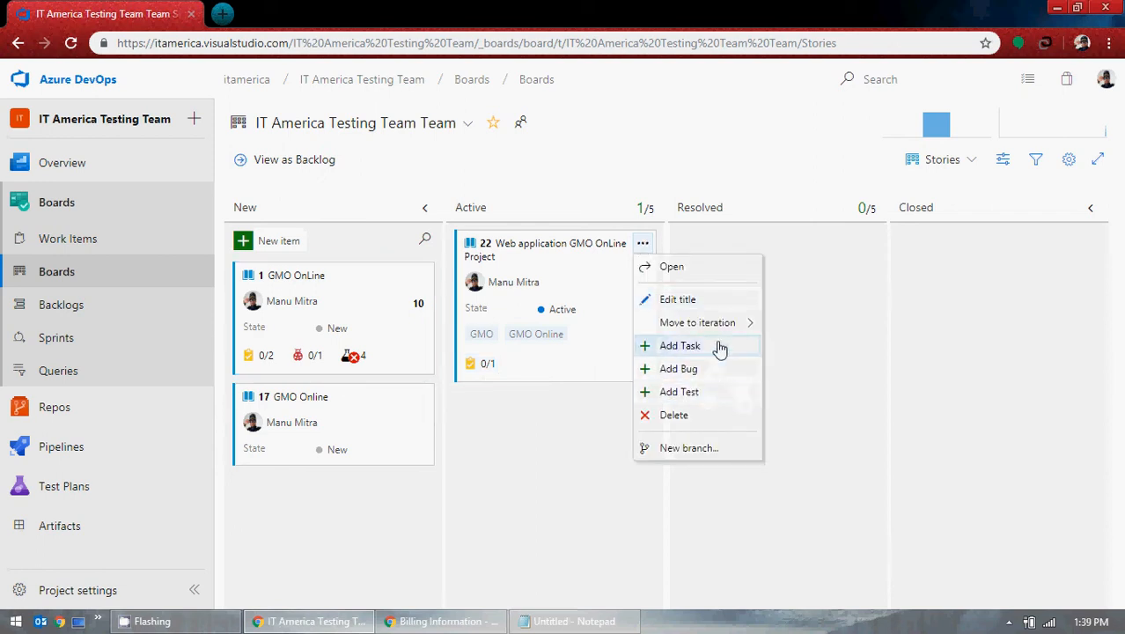
pyautogui.click(692, 402)
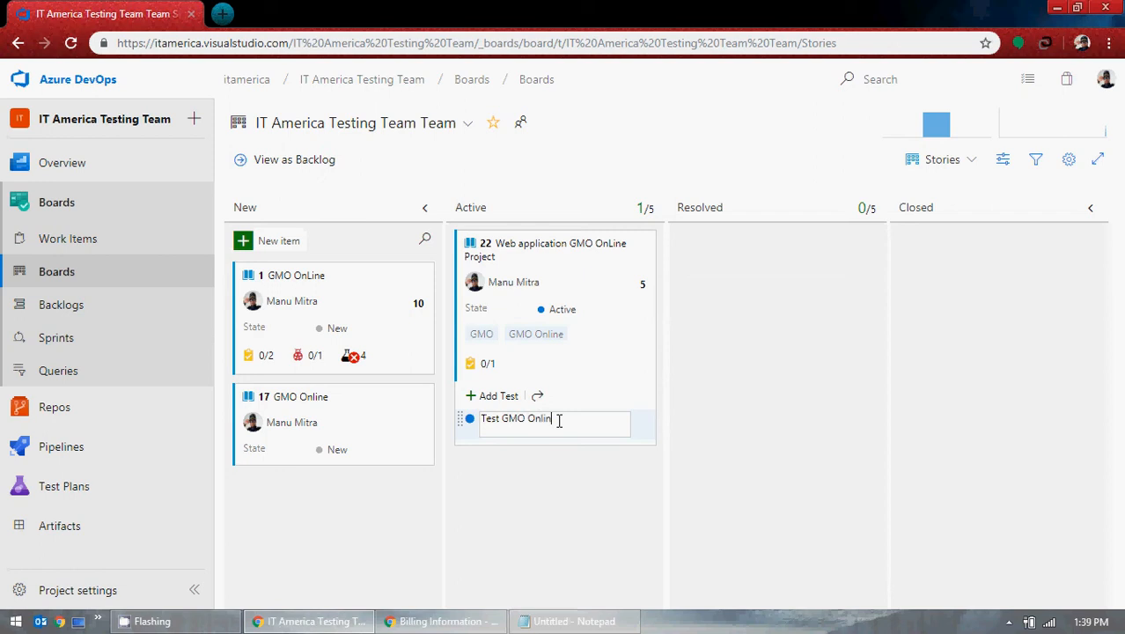
pyautogui.press('Return')
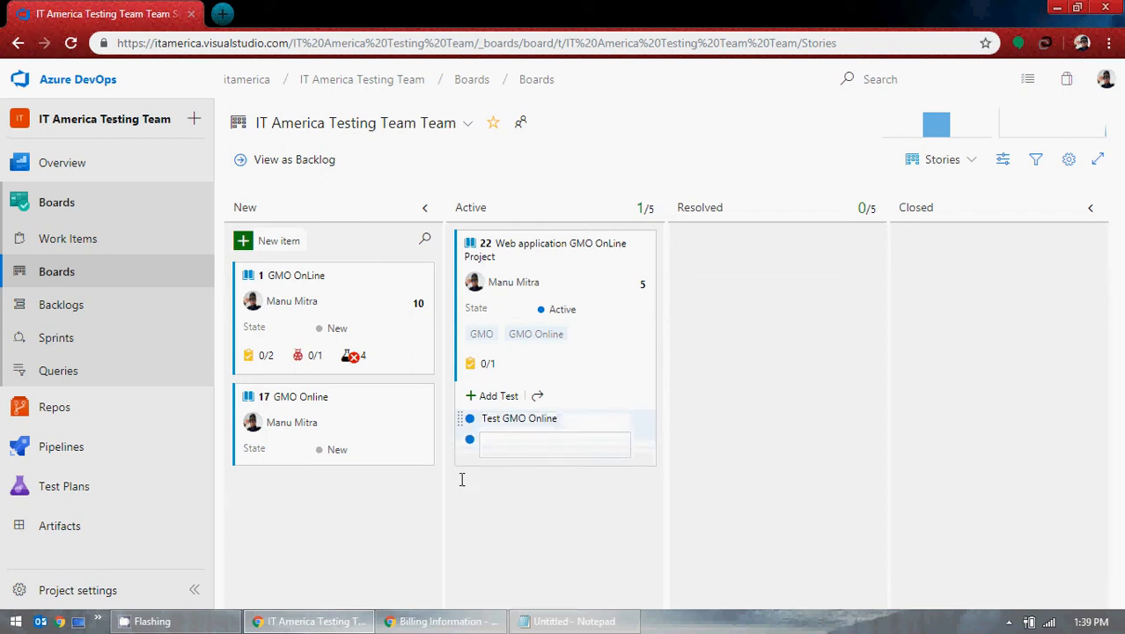
pyautogui.press('Escape')
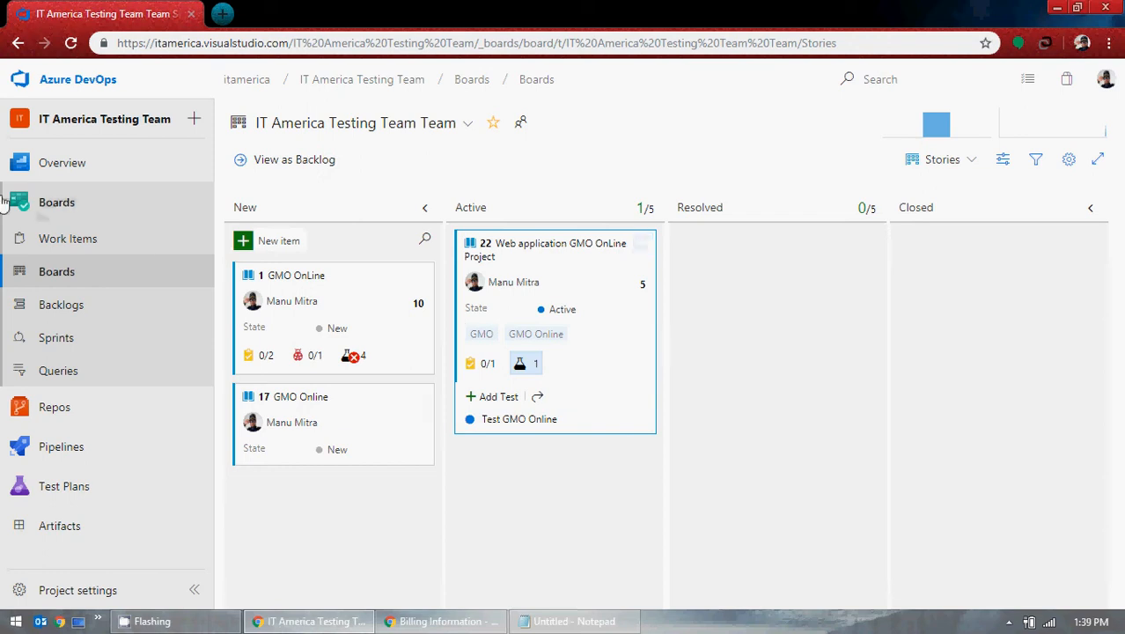
# Step: Inspect new test case 28 'Test GMO Online', then reopen test case 25
pyautogui.click(75, 209)
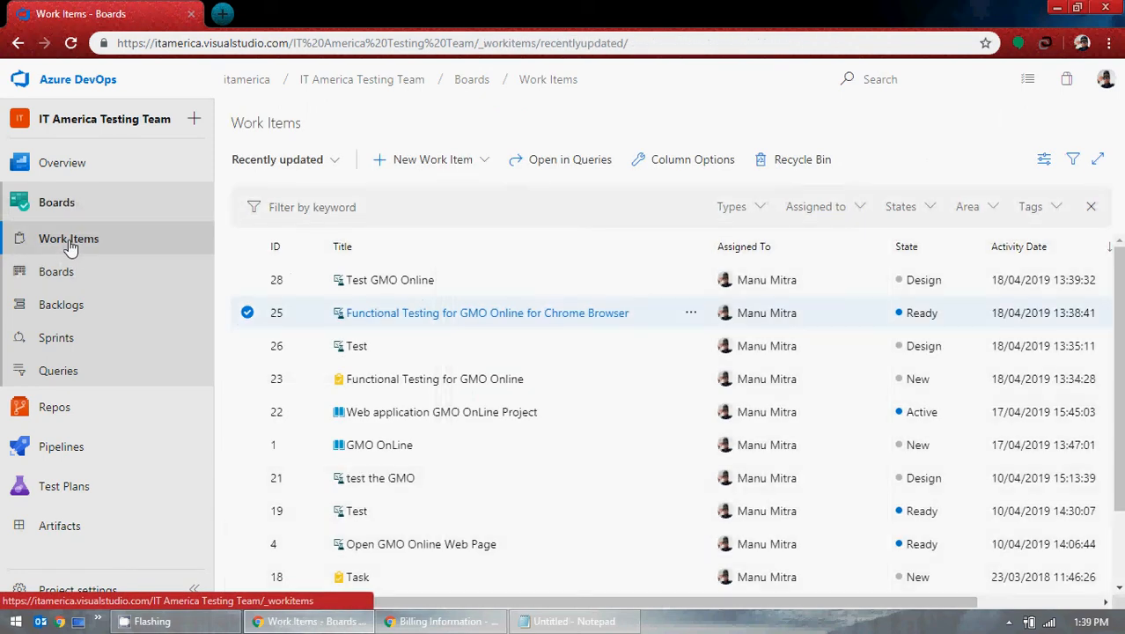
pyautogui.click(388, 289)
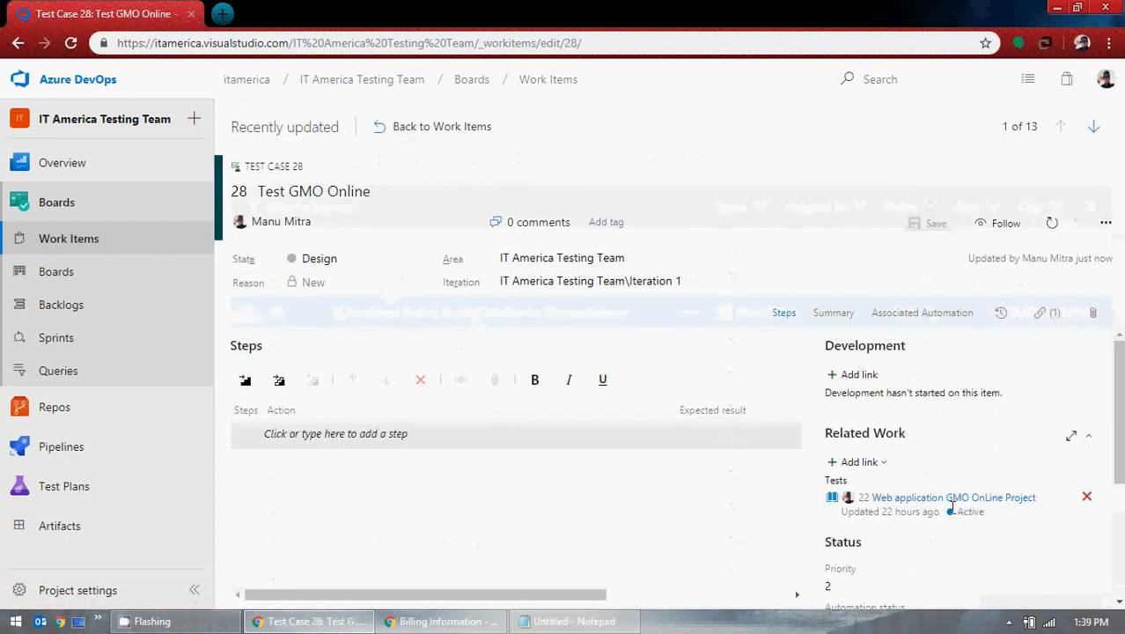
pyautogui.scroll(-2, 981, 472)
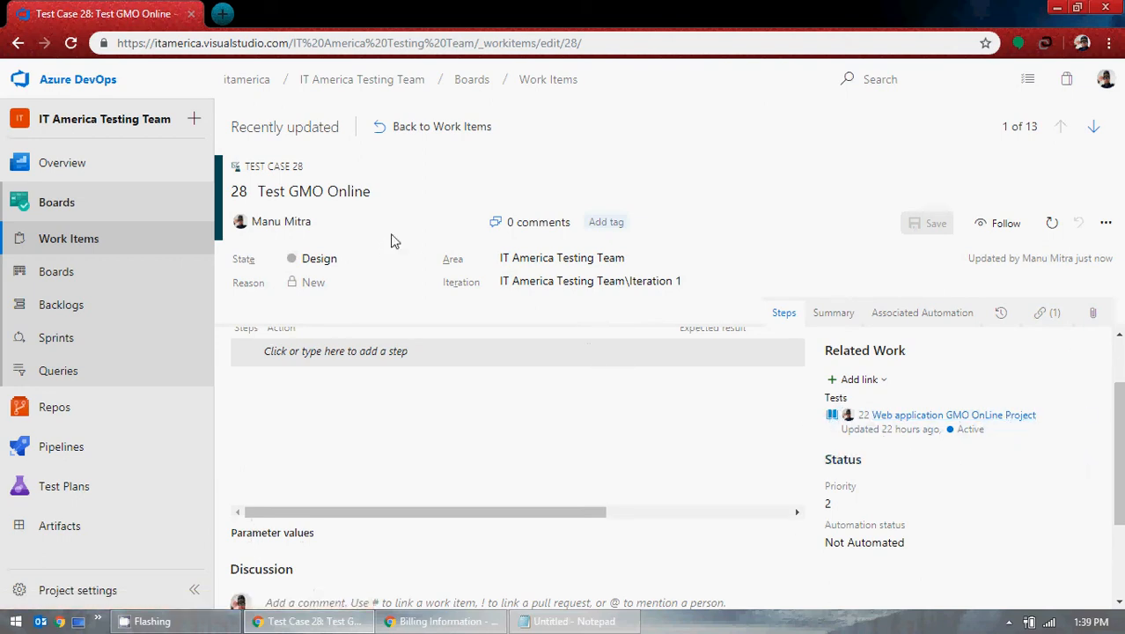
pyautogui.click(407, 126)
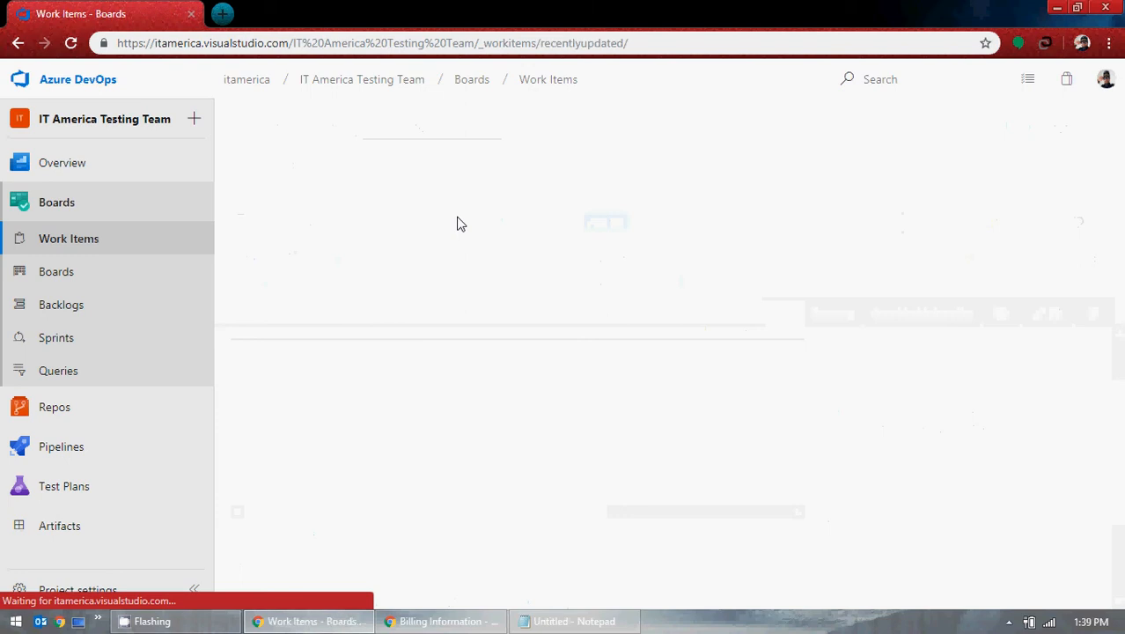
pyautogui.click(465, 320)
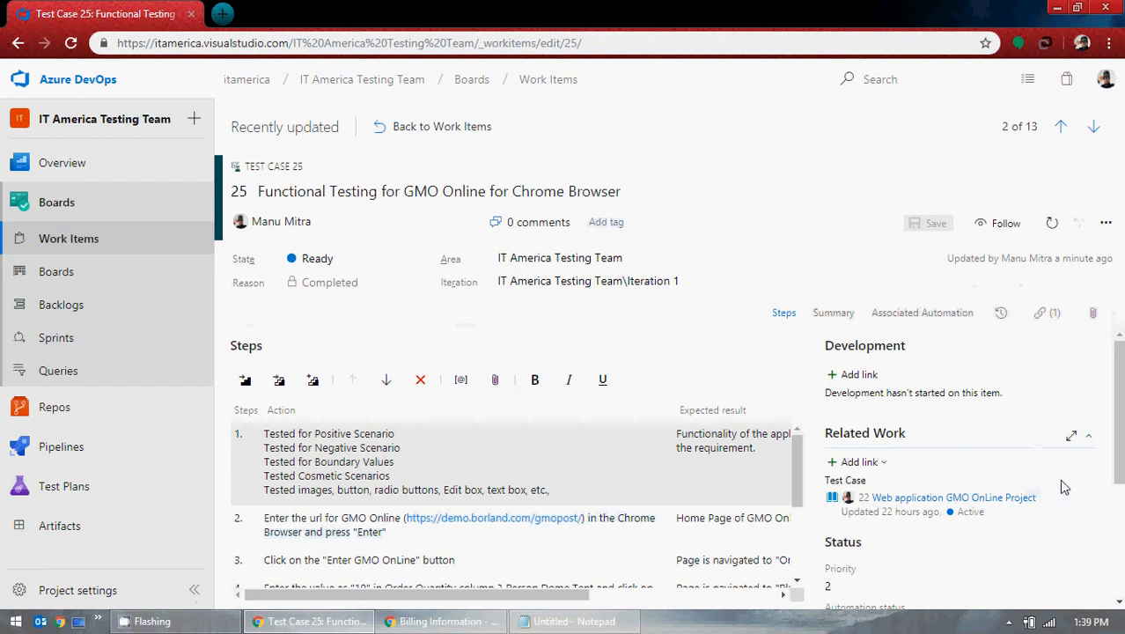
# Step: Replace test case 25's Test Case link to story 22 with a Tests link and save
pyautogui.click(1086, 498)
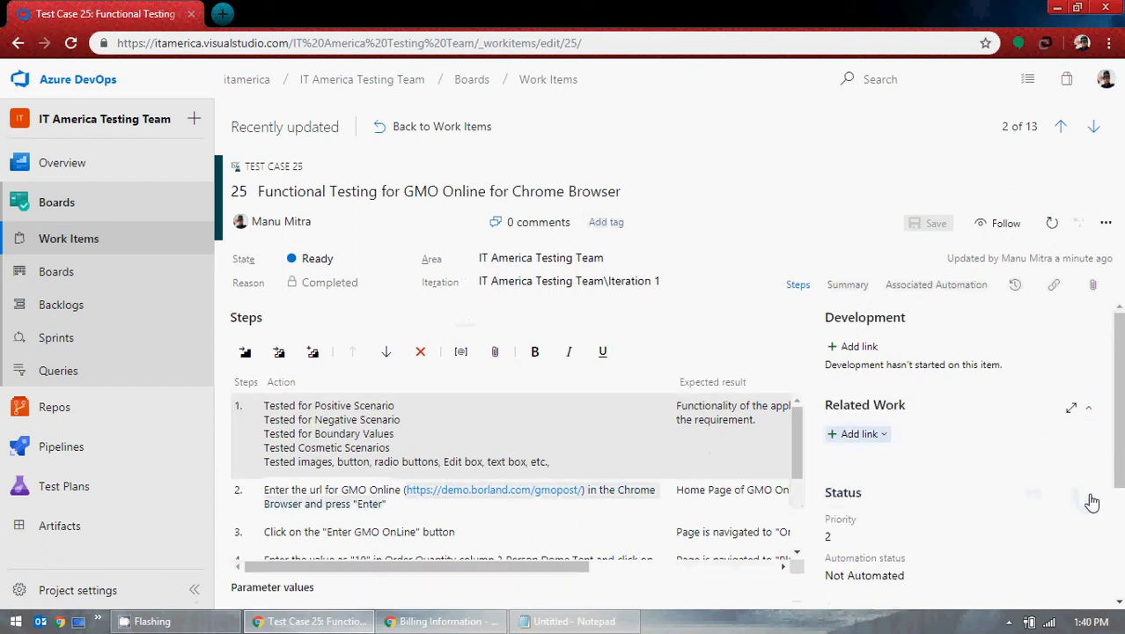
pyautogui.click(867, 434)
pyautogui.click(871, 461)
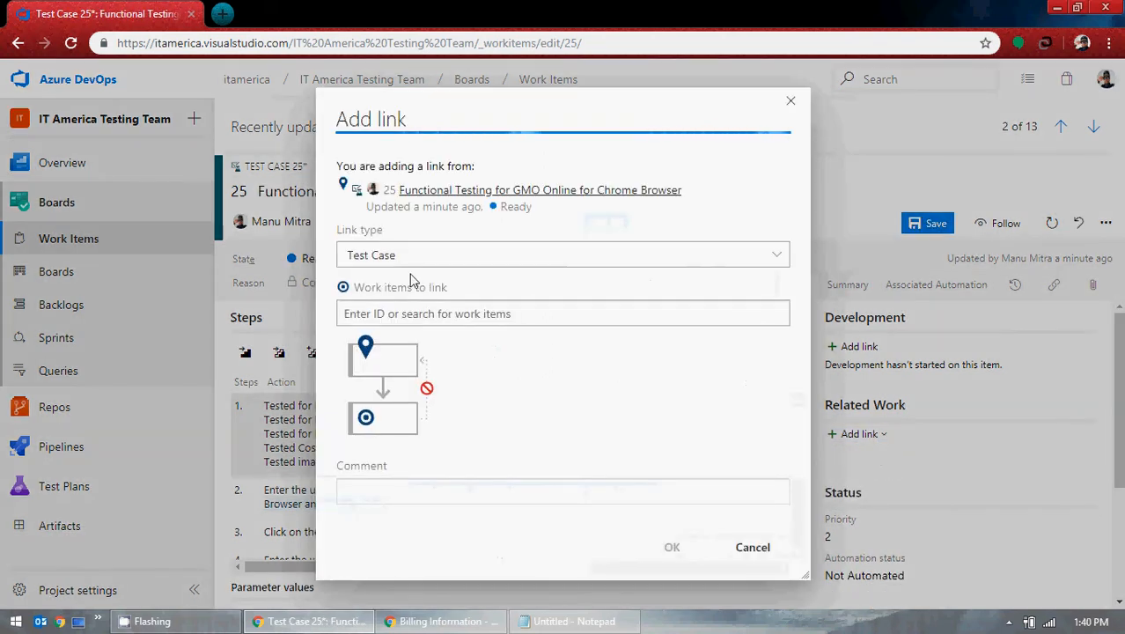
pyautogui.click(782, 261)
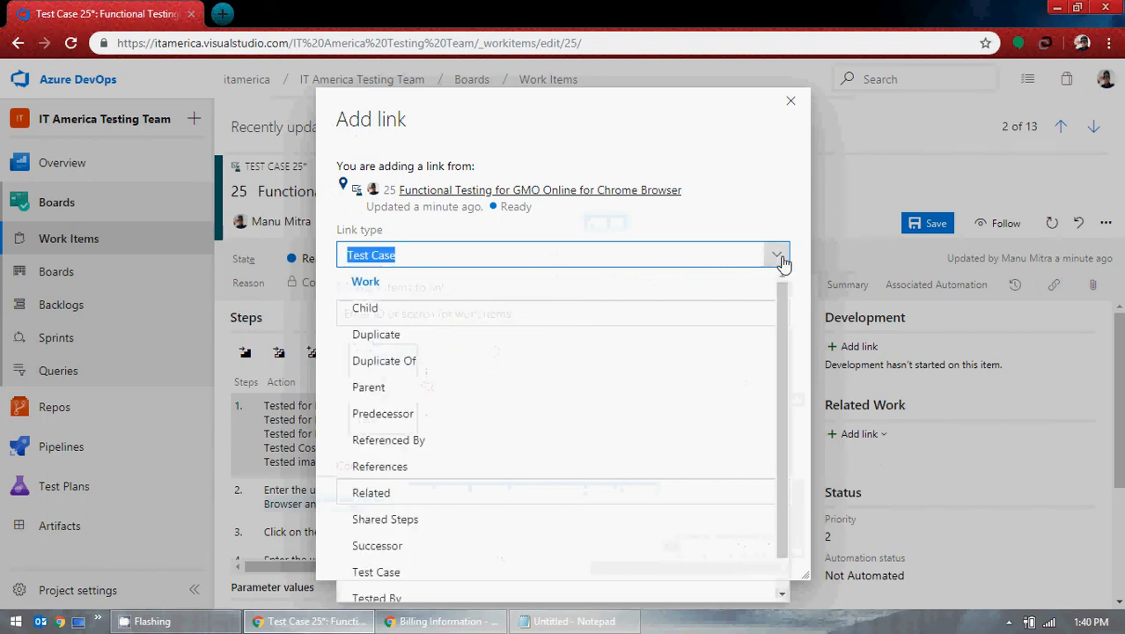
pyautogui.scroll(-1, 621, 392)
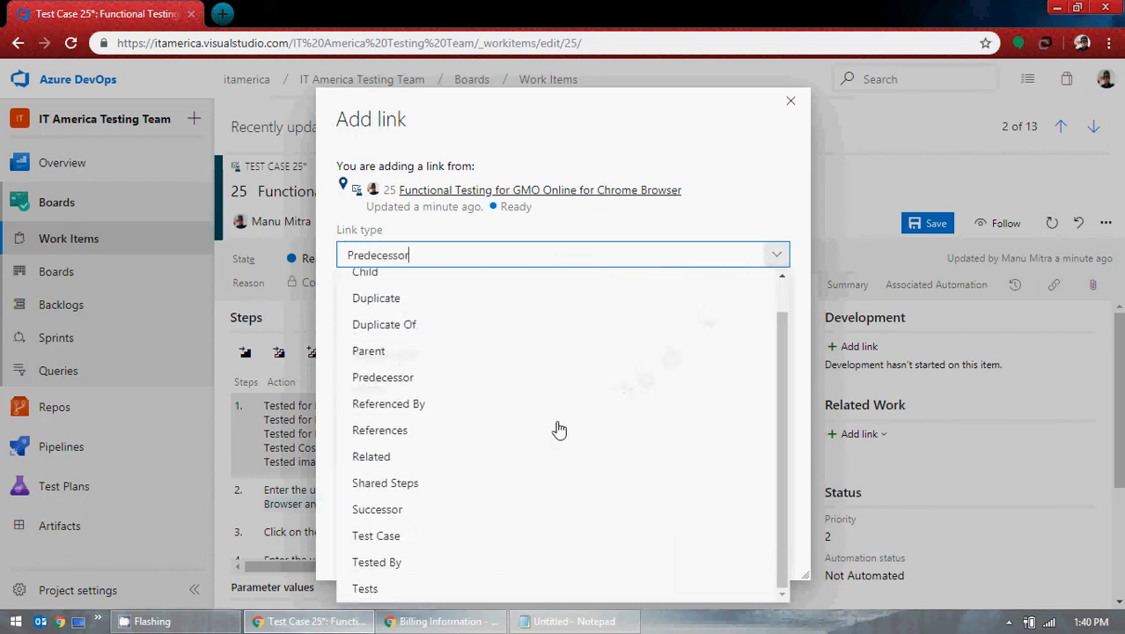
pyautogui.click(378, 590)
pyautogui.click(530, 314)
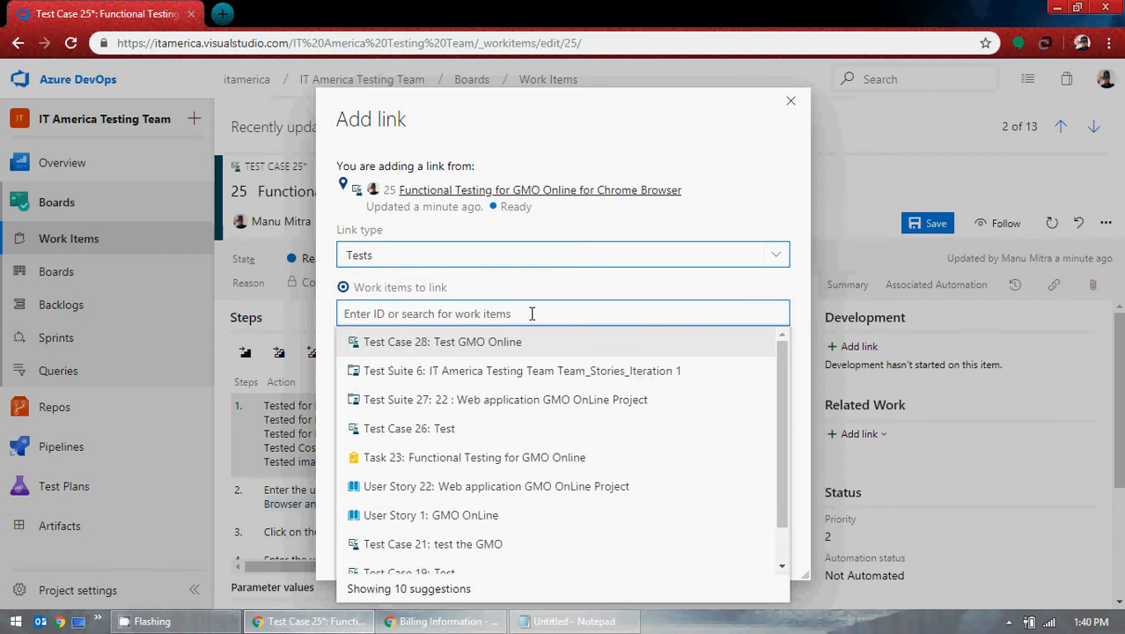
pyautogui.click(561, 491)
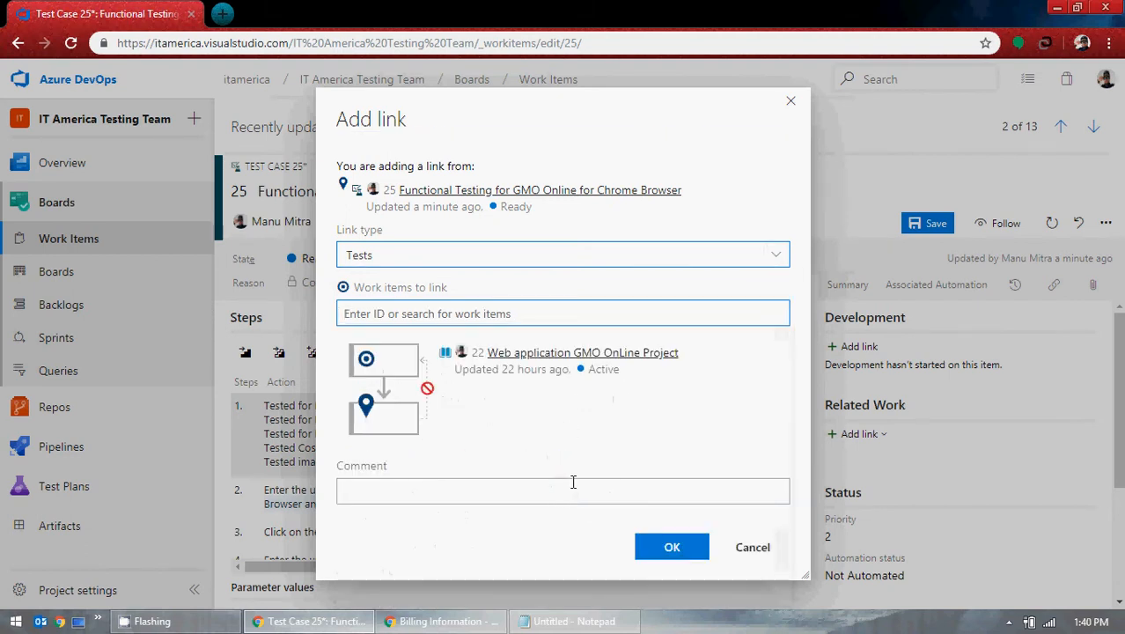
pyautogui.click(673, 550)
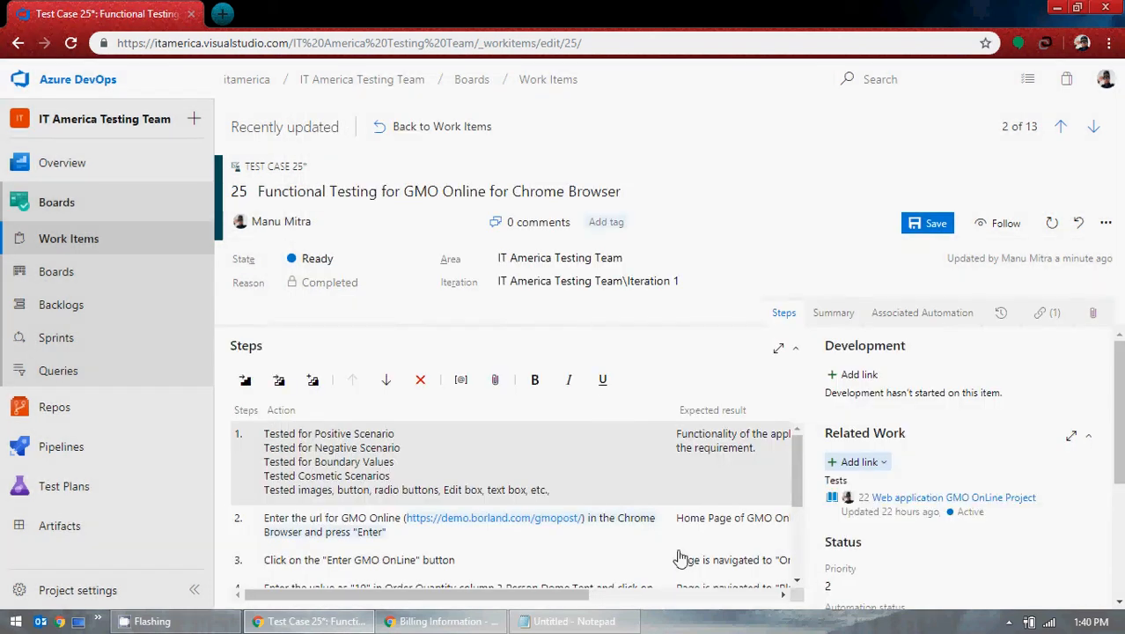
pyautogui.click(936, 224)
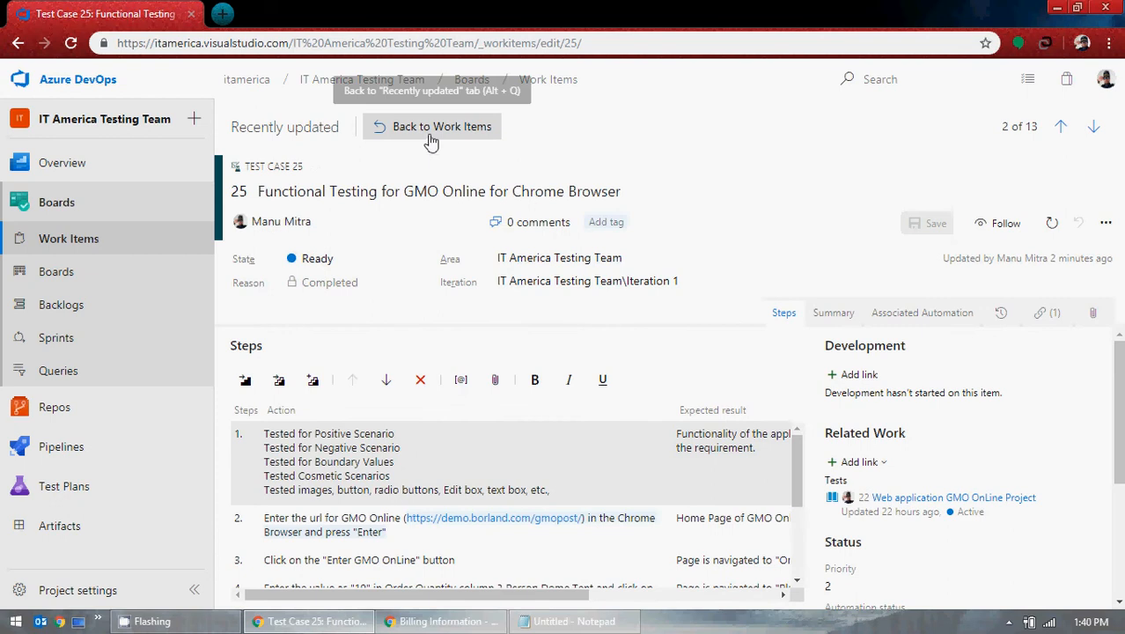
pyautogui.click(431, 128)
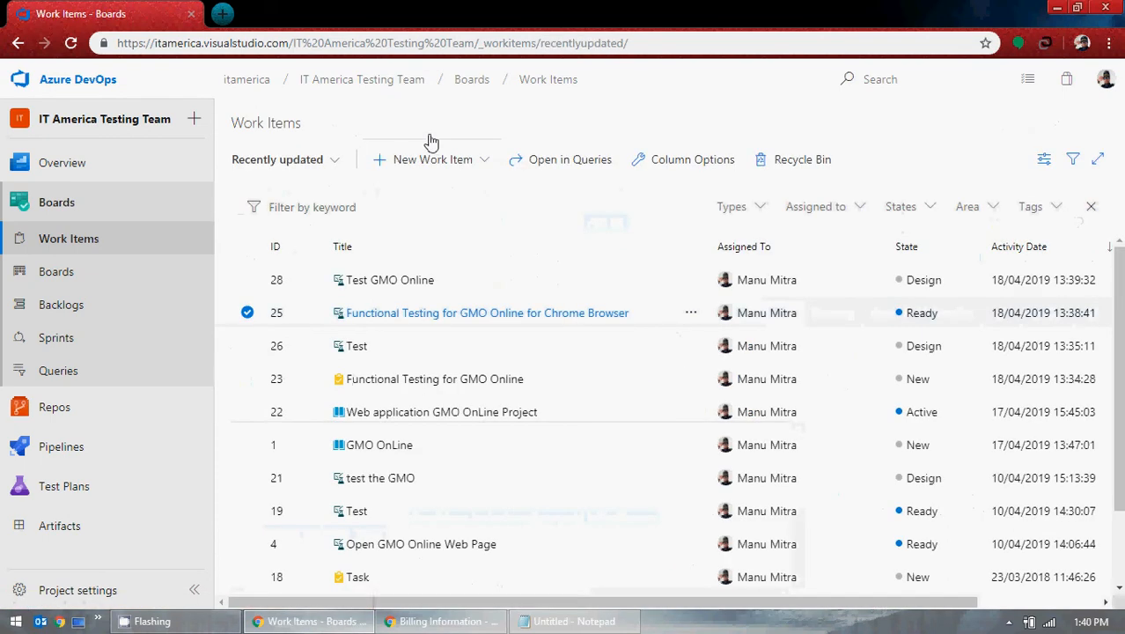
# Step: Open test case 28 'Test GMO Online', check its more-actions menu, then return to the work items list
pyautogui.click(247, 279)
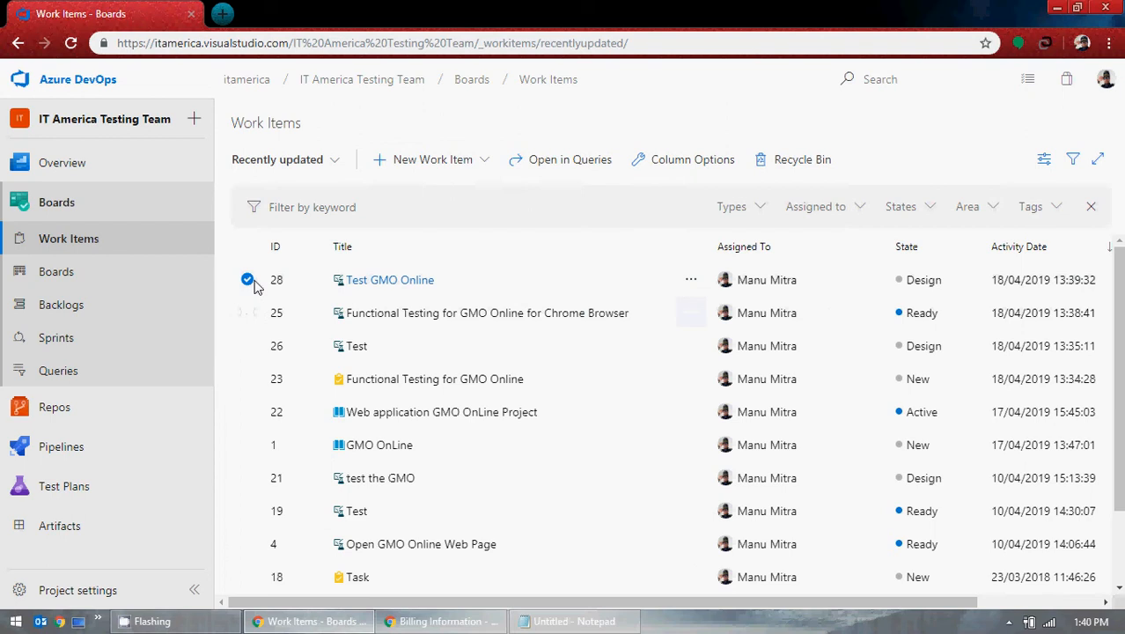
pyautogui.click(385, 281)
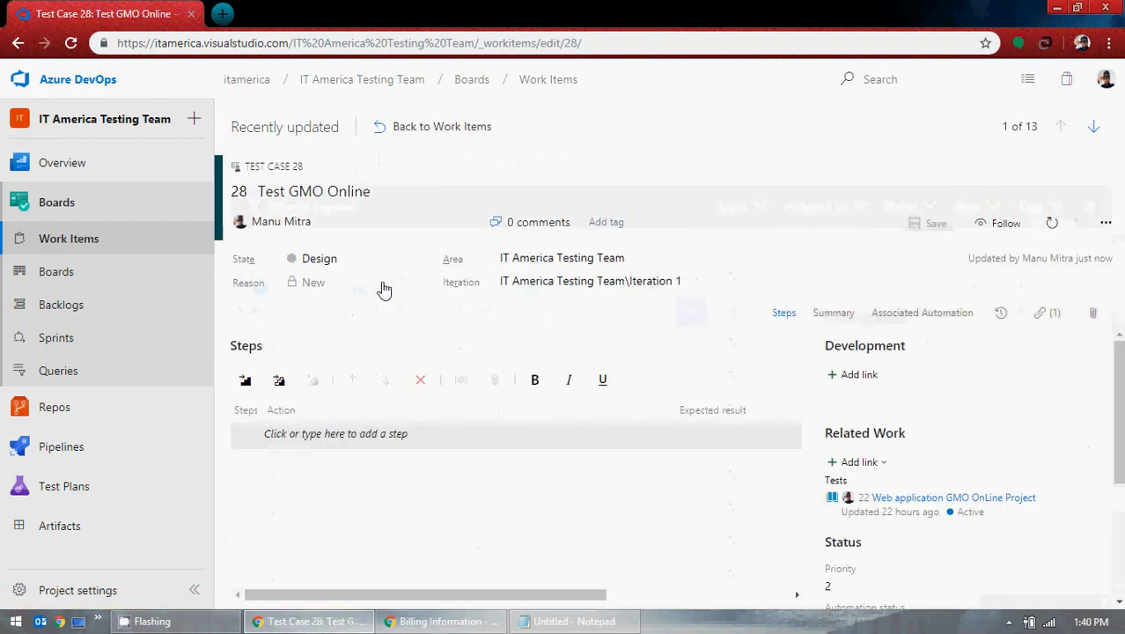
pyautogui.click(1105, 223)
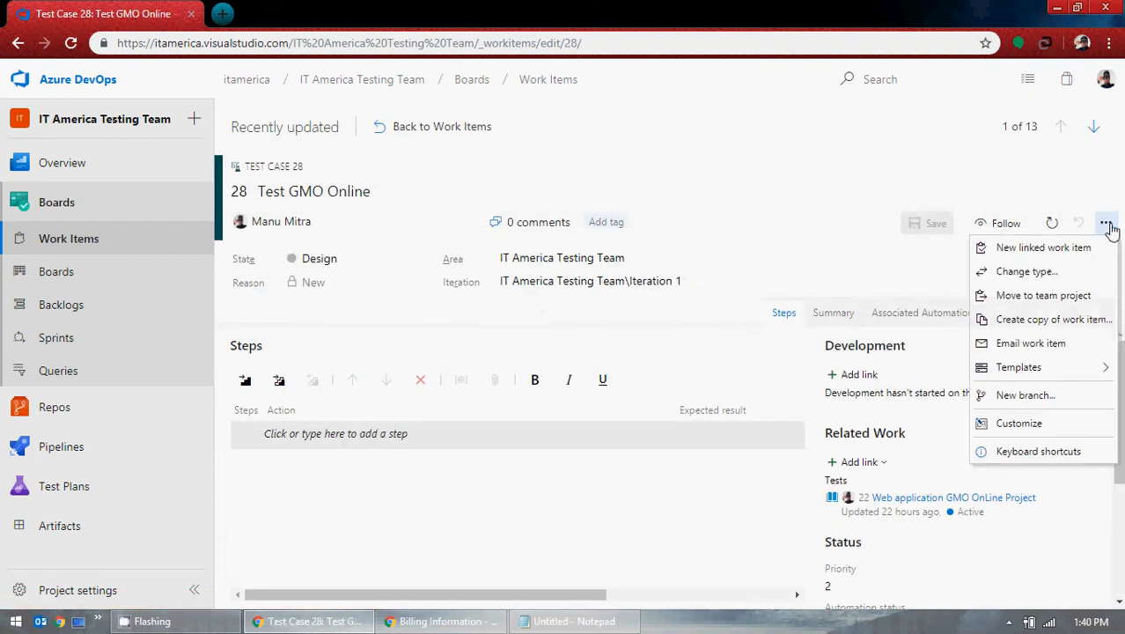
pyautogui.click(1107, 225)
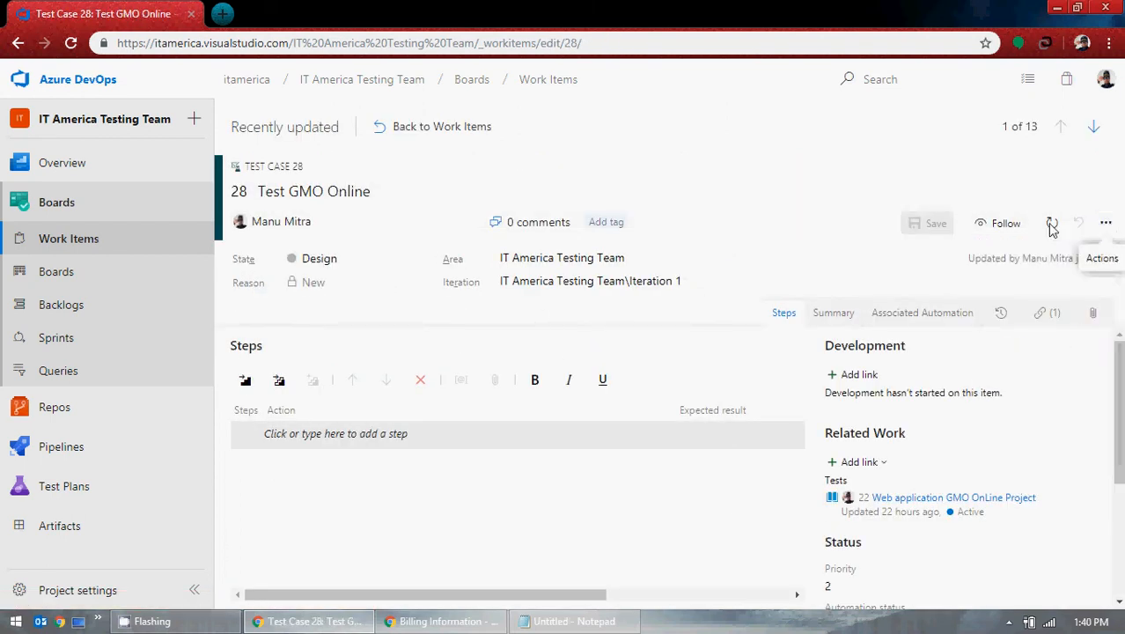
pyautogui.click(1105, 225)
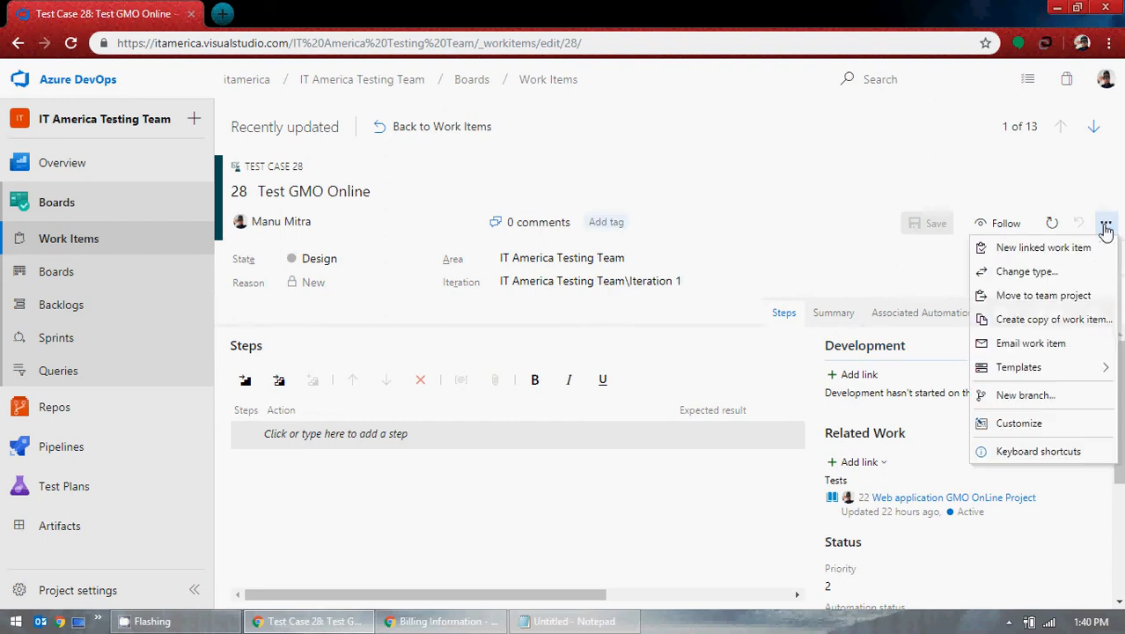
pyautogui.click(1105, 226)
pyautogui.scroll(-3, 778, 395)
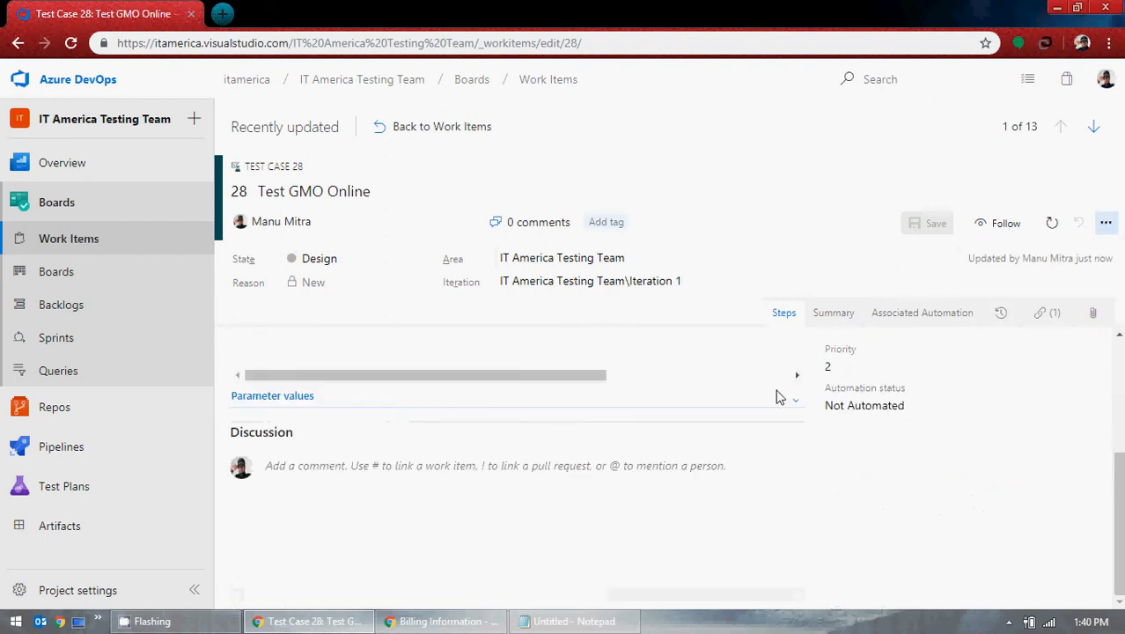
pyautogui.scroll(3, 771, 400)
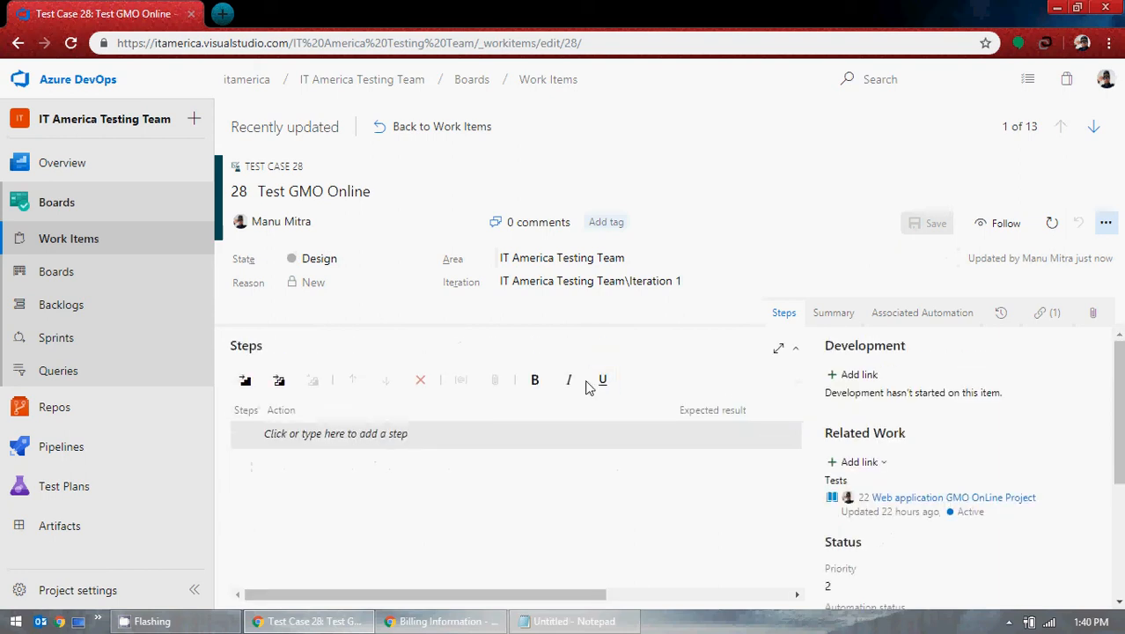
pyautogui.click(445, 138)
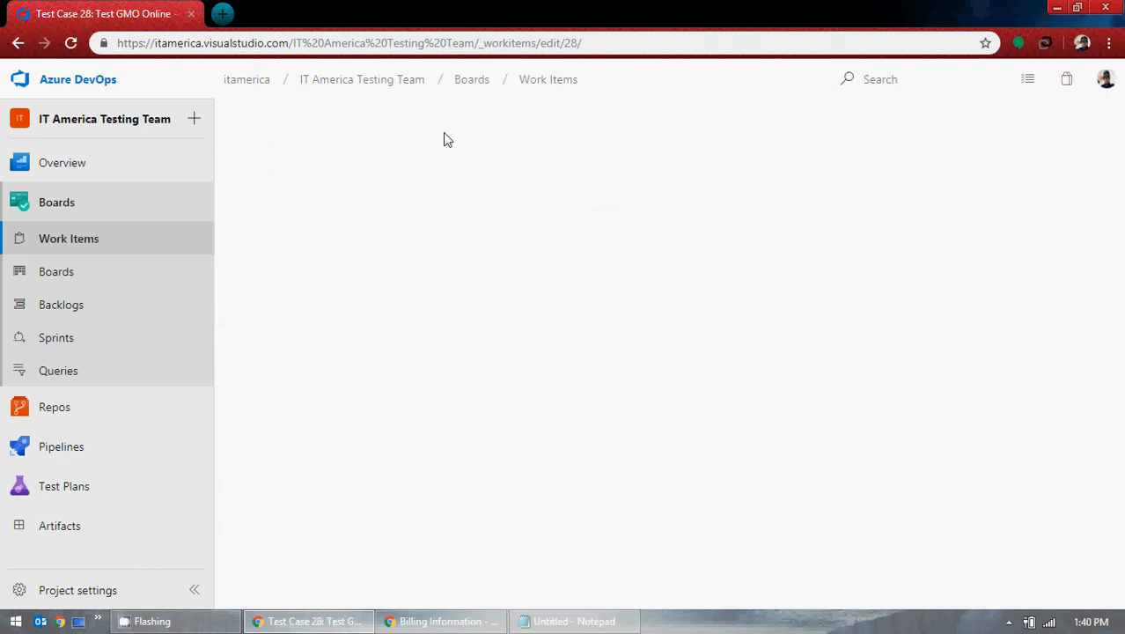
# Step: Remove the Test GMO Online test from story 22's card on the Stories board
pyautogui.click(75, 280)
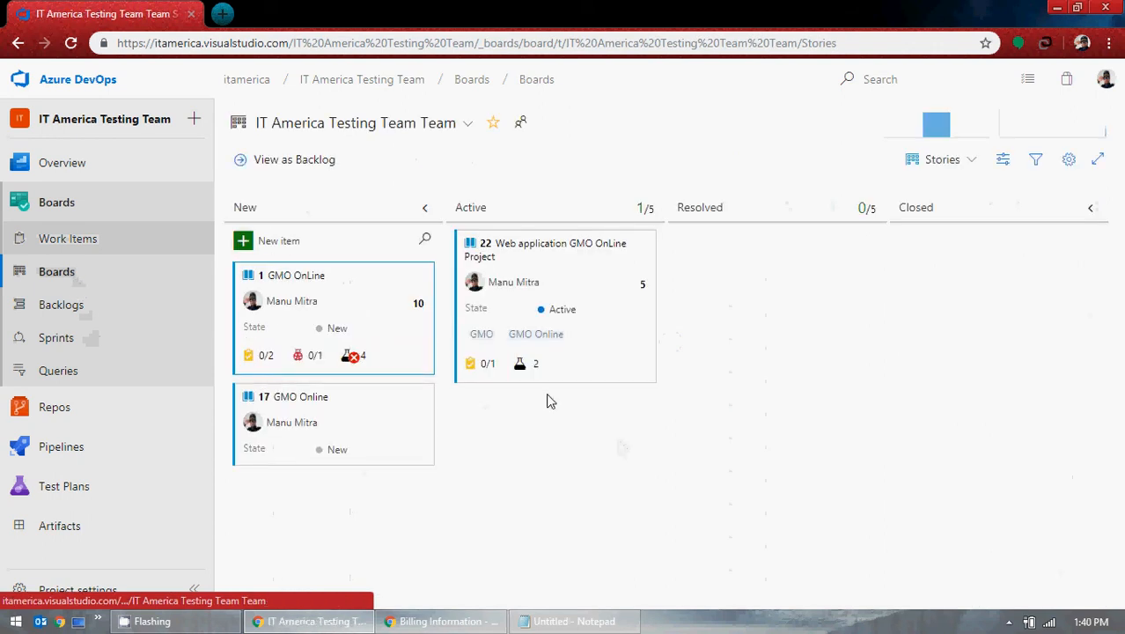
pyautogui.click(537, 368)
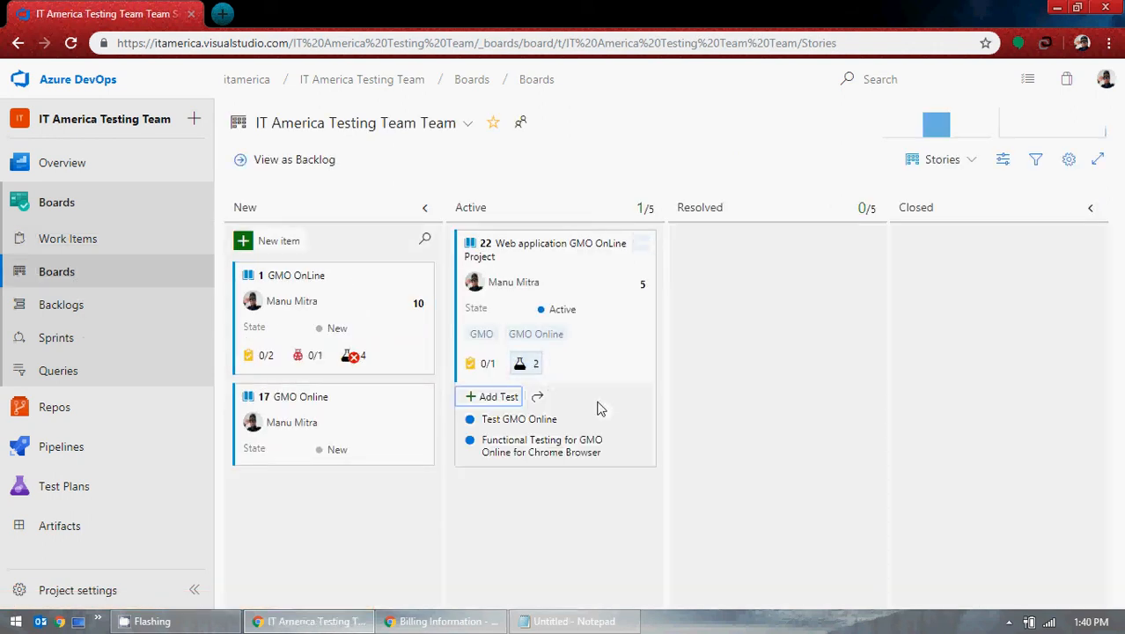
pyautogui.click(646, 426)
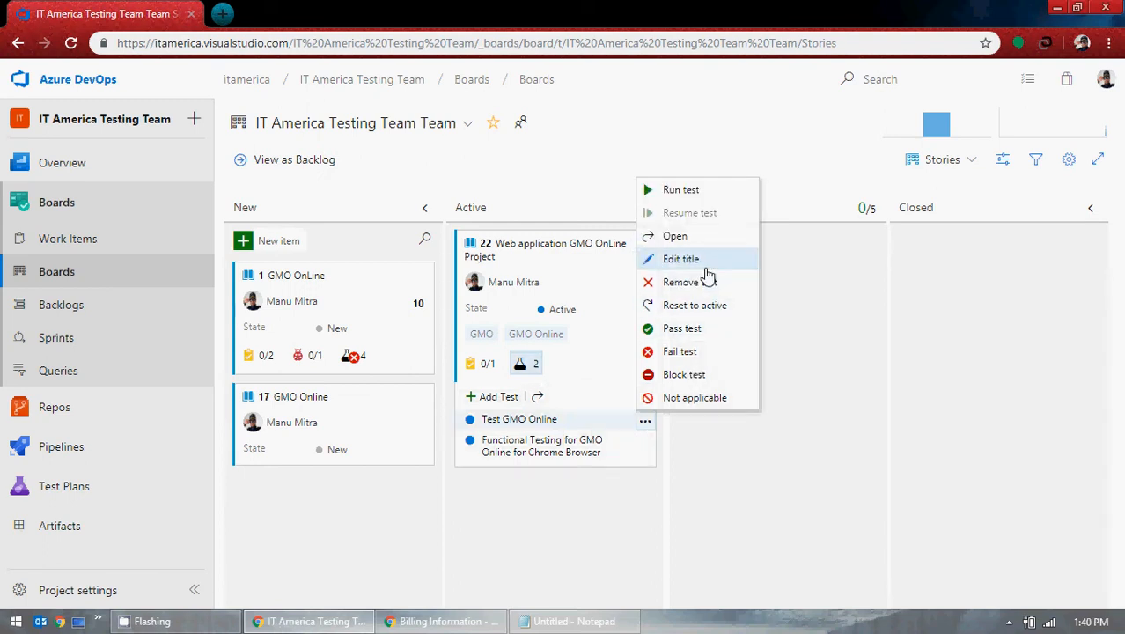
pyautogui.click(710, 282)
pyautogui.click(646, 426)
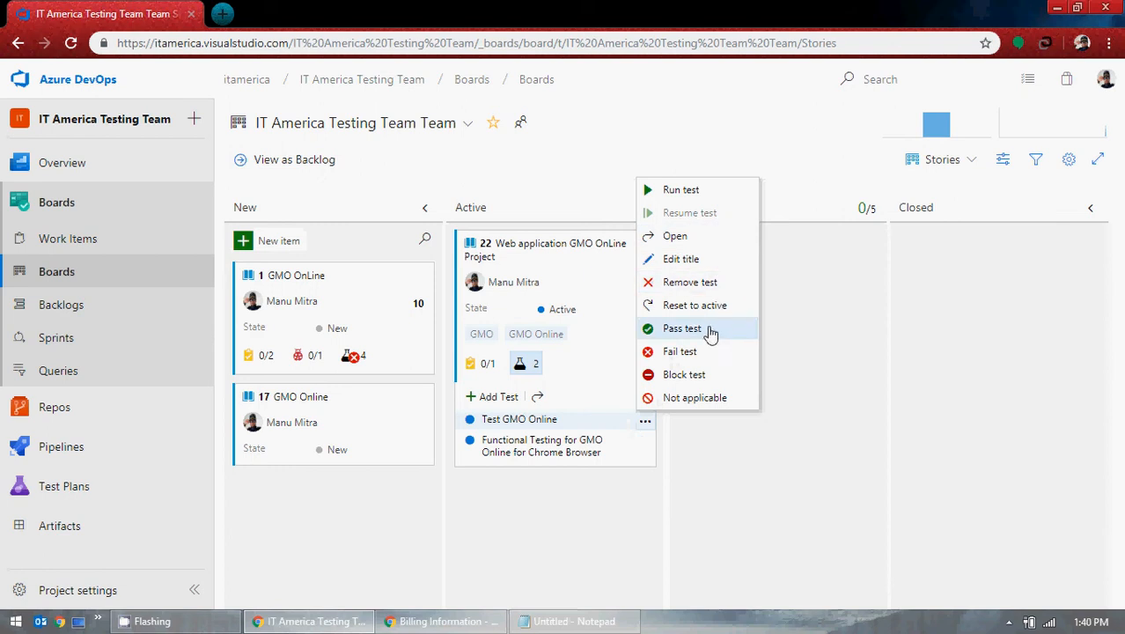
pyautogui.click(709, 282)
pyautogui.click(630, 396)
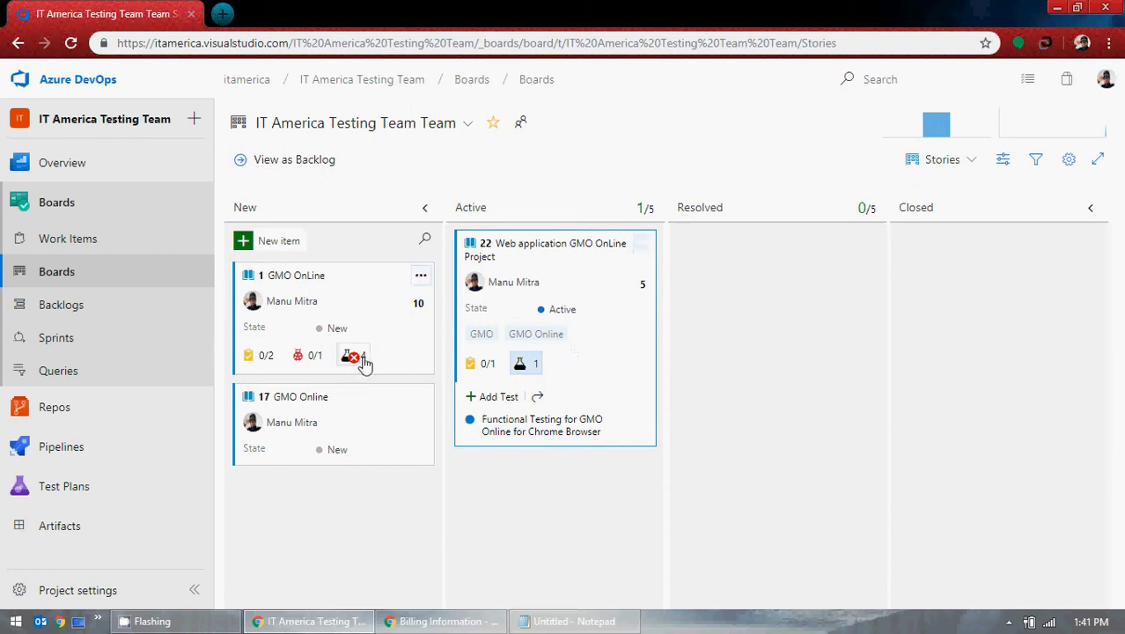
# Step: Try changing test case 26's work item type, cancel, and return to recently updated work items
pyautogui.click(79, 249)
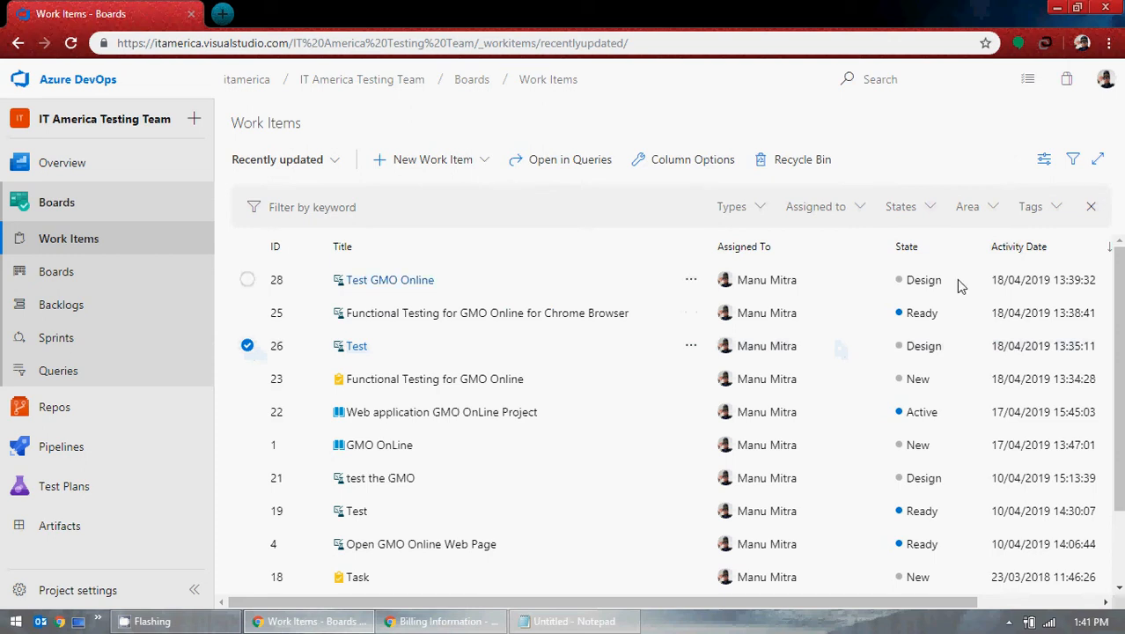
pyautogui.click(356, 348)
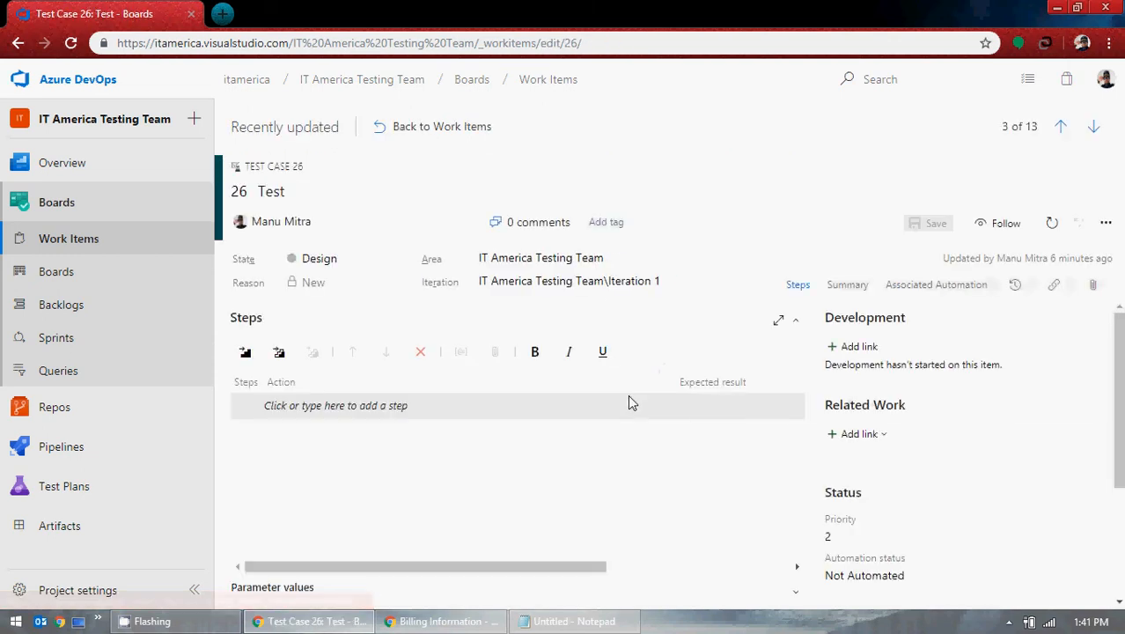
pyautogui.click(1105, 222)
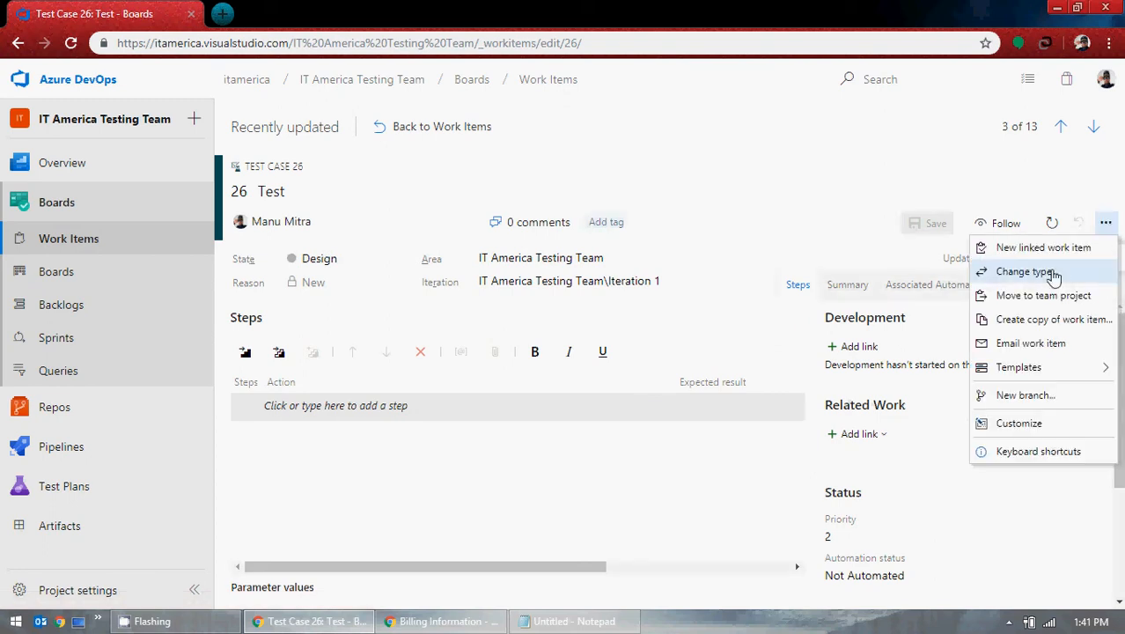
pyautogui.click(1052, 275)
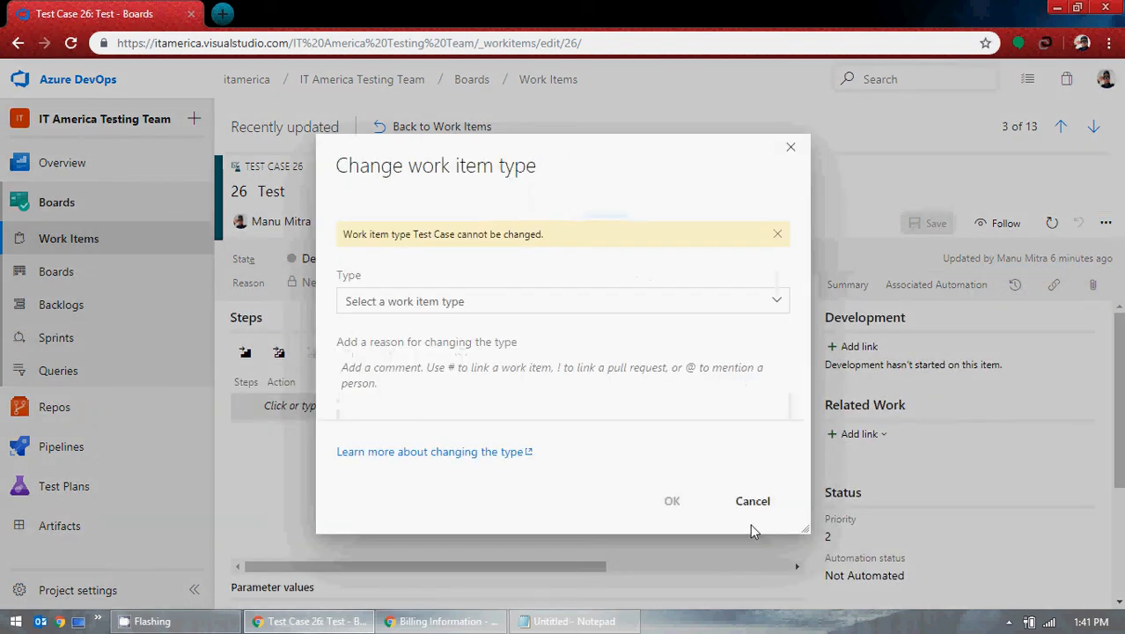
pyautogui.click(750, 511)
pyautogui.click(82, 281)
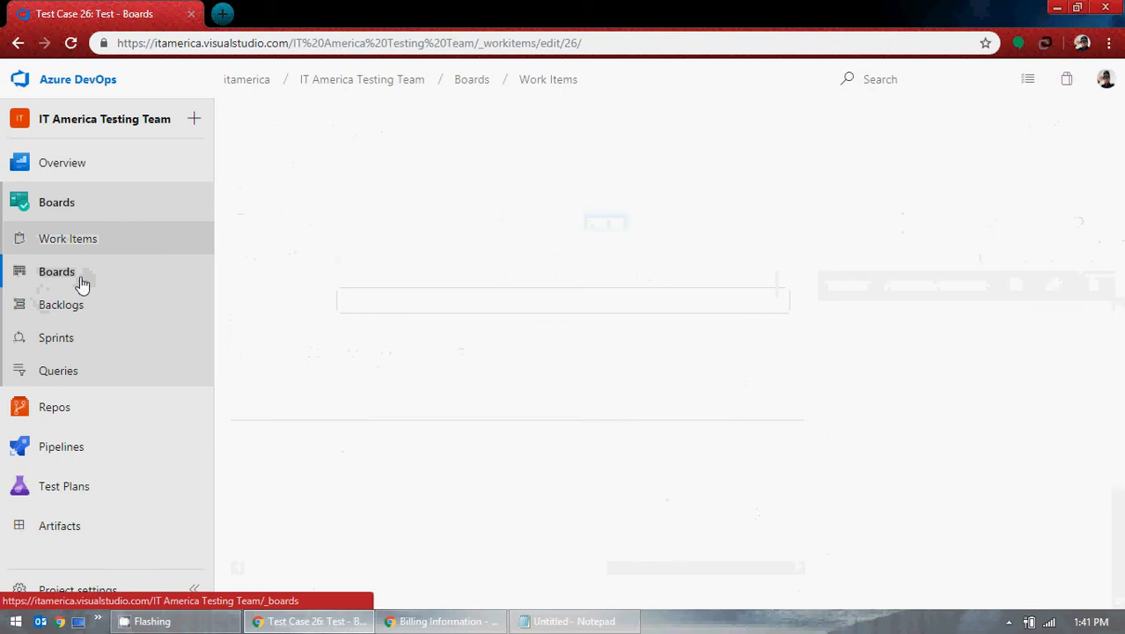
pyautogui.click(83, 238)
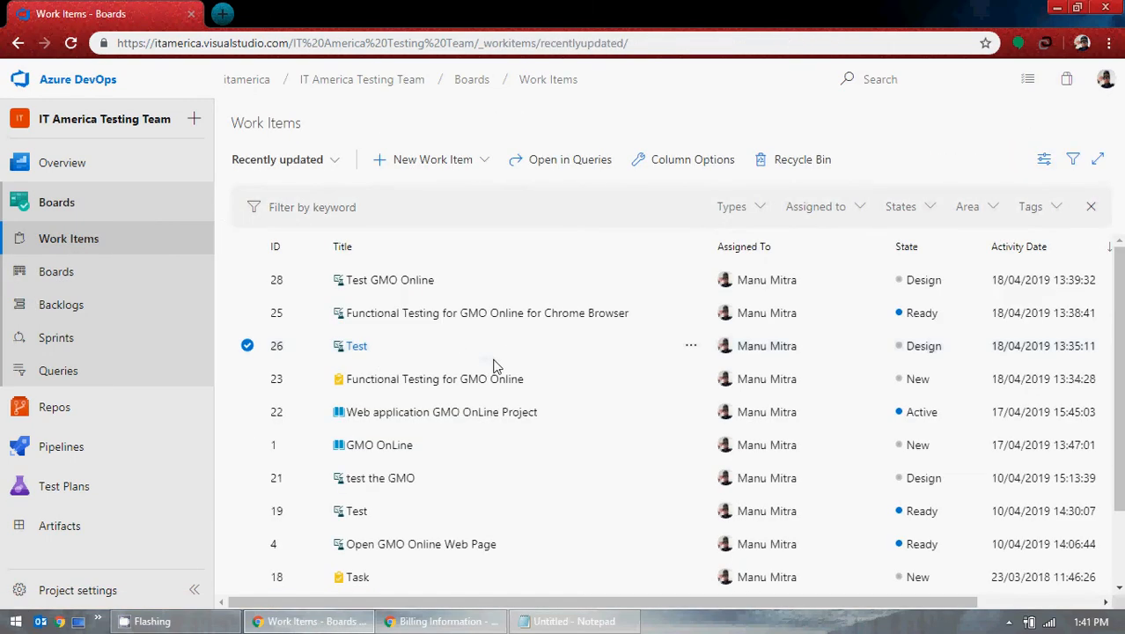
# Step: Open test case 25 and browse its actions menu without choosing anything
pyautogui.click(416, 315)
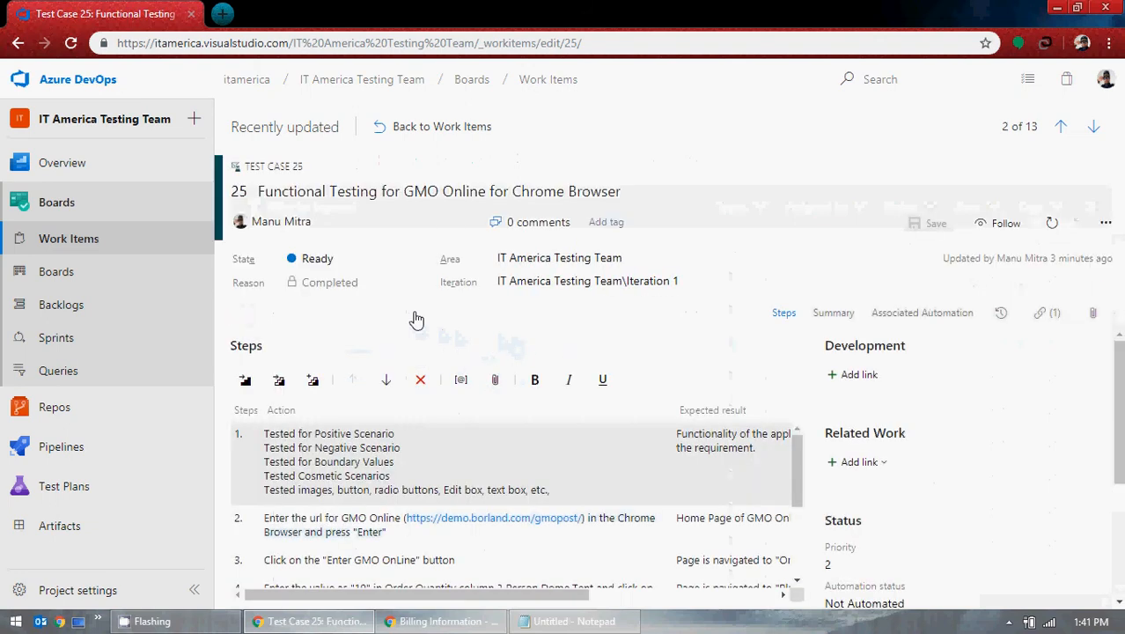
pyautogui.click(1106, 223)
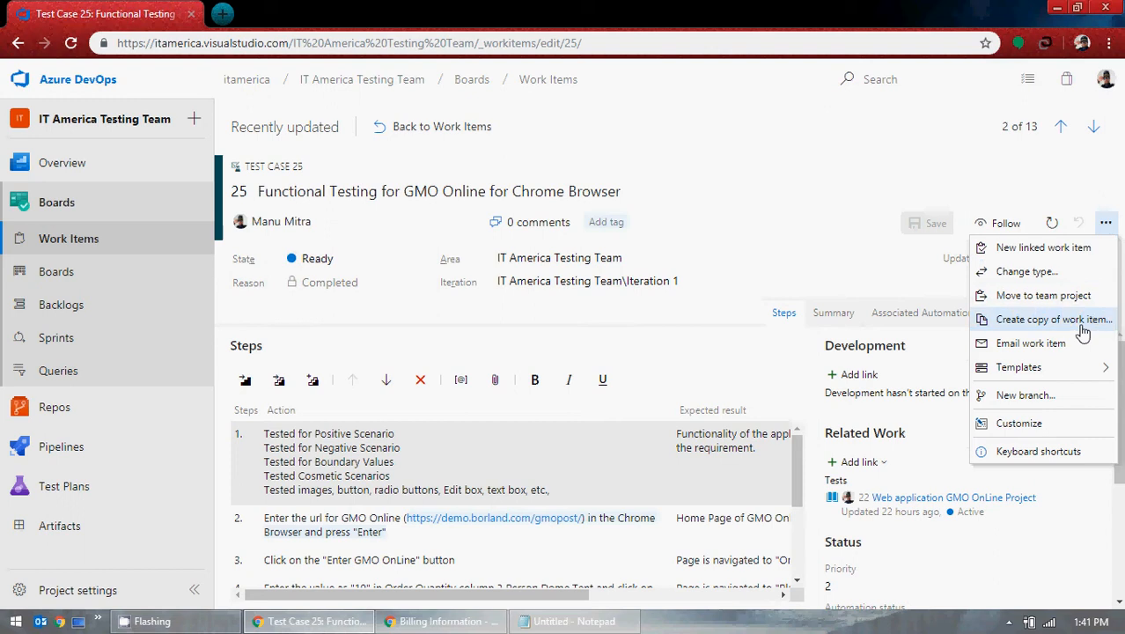
pyautogui.moveTo(1065, 379)
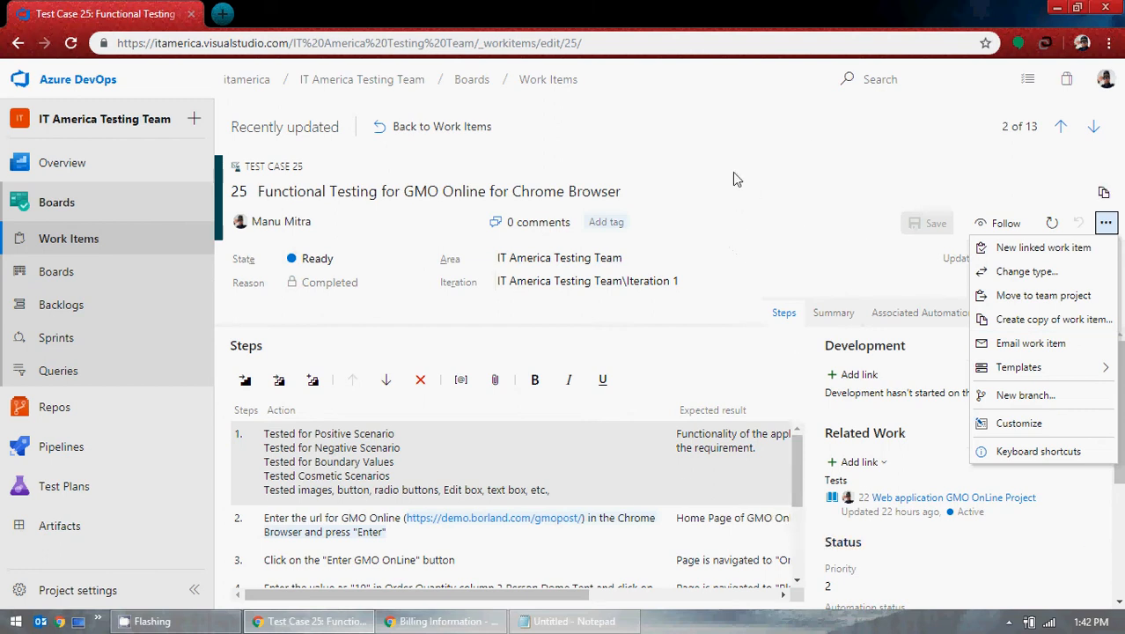
pyautogui.click(730, 142)
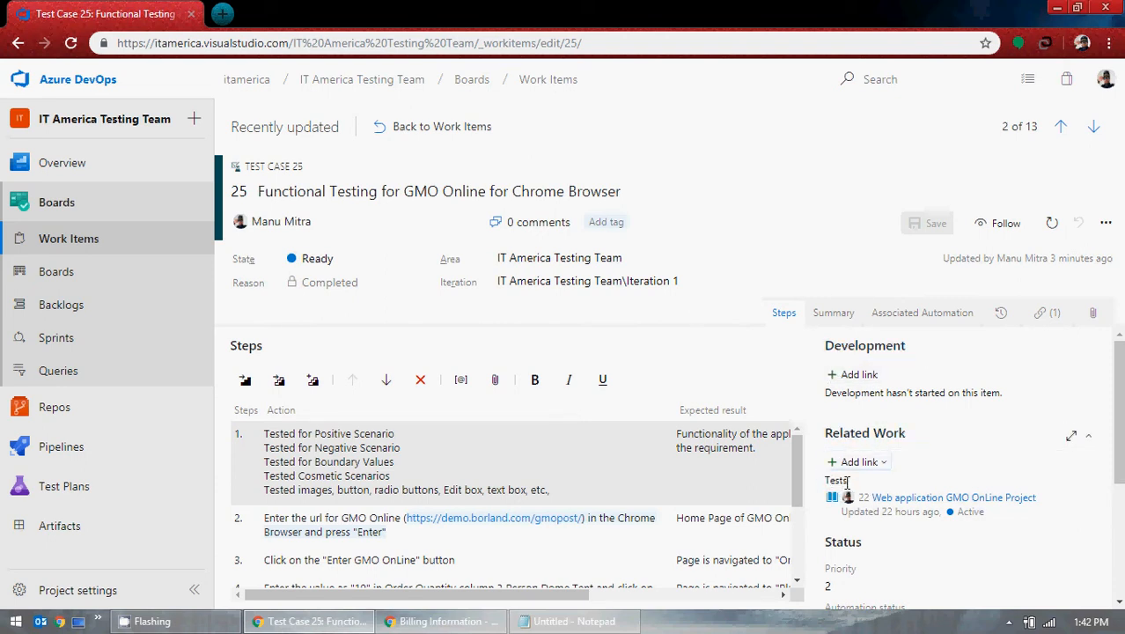
# Step: Tag test case 25 with GMO and GMO Online and save it
pyautogui.moveTo(846, 481); pyautogui.dragTo(825, 480)
pyautogui.click(624, 226)
pyautogui.write('GMO')
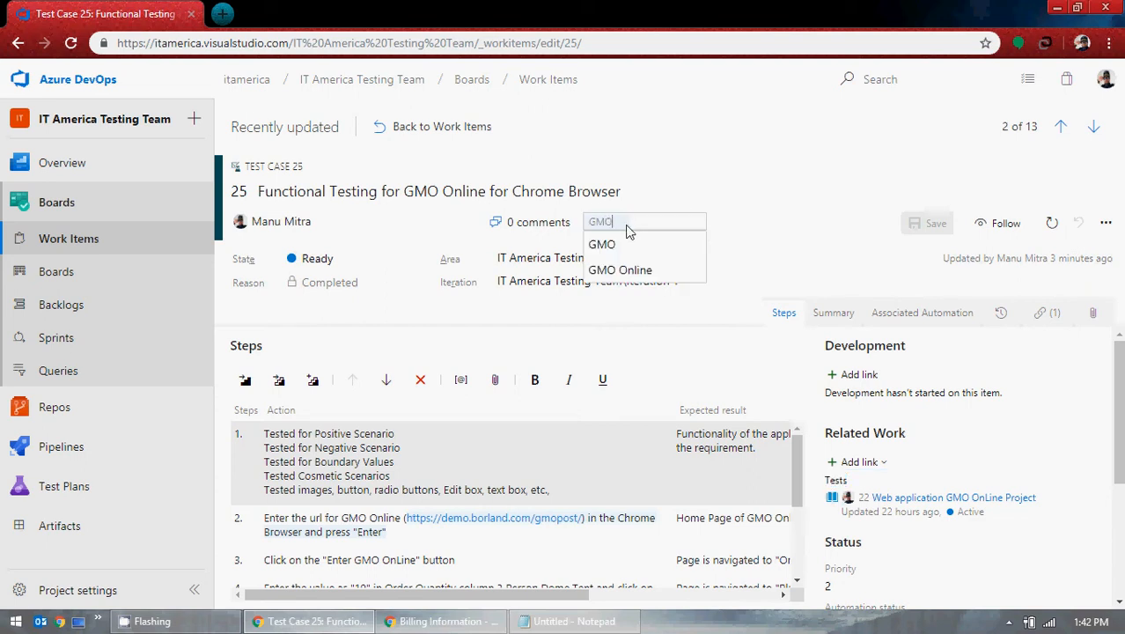
pyautogui.click(616, 244)
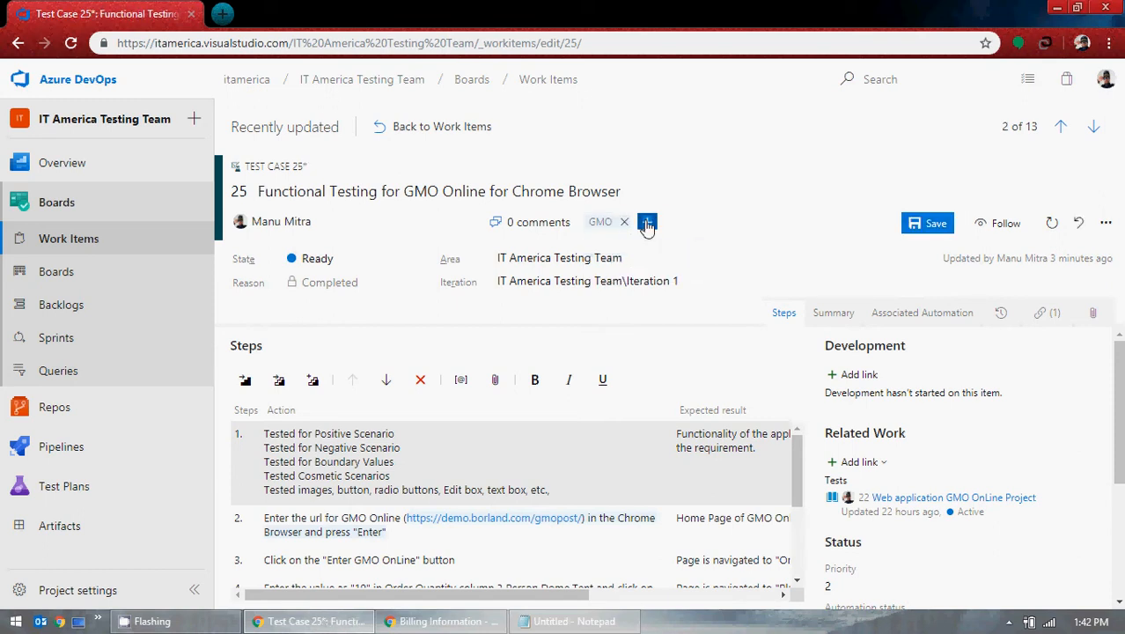
pyautogui.click(648, 223)
pyautogui.click(674, 243)
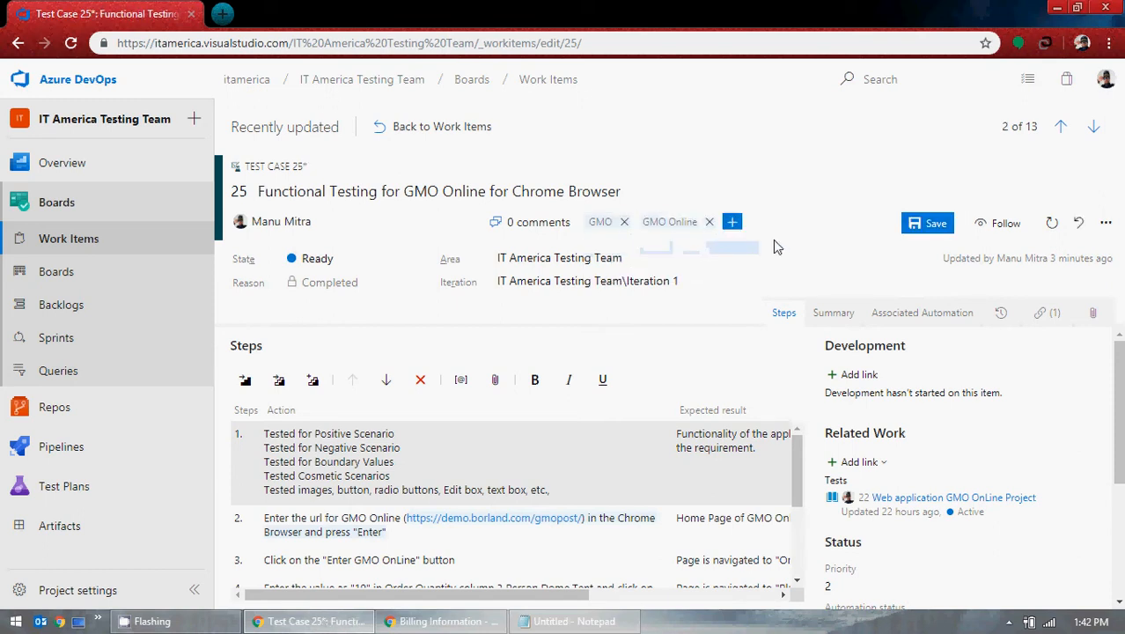
pyautogui.click(929, 223)
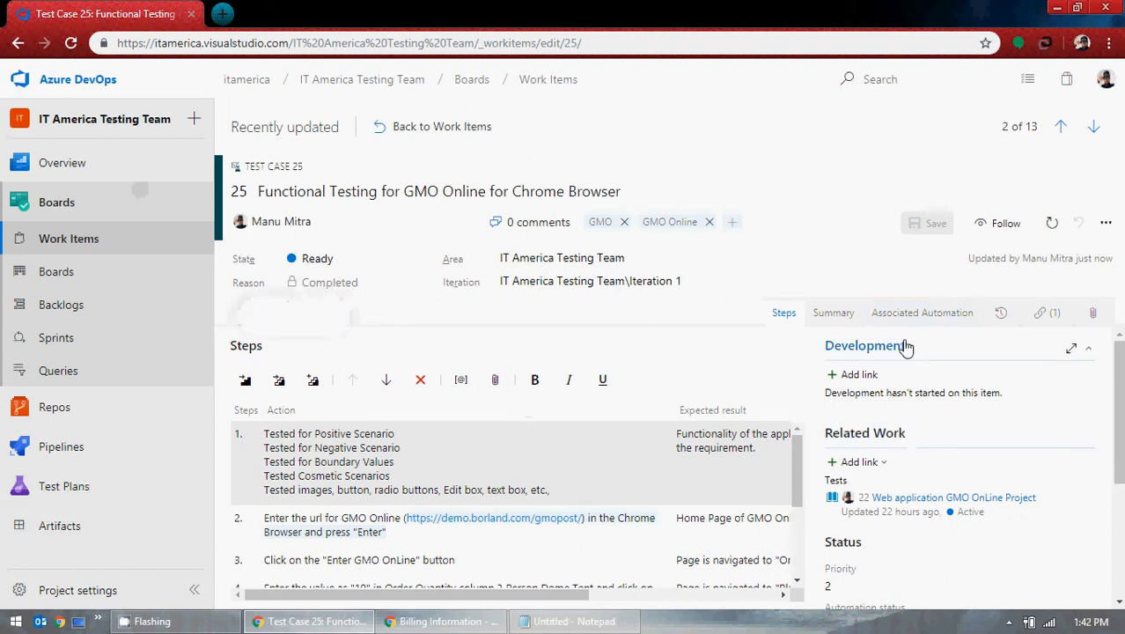
pyautogui.scroll(-3, 460, 378)
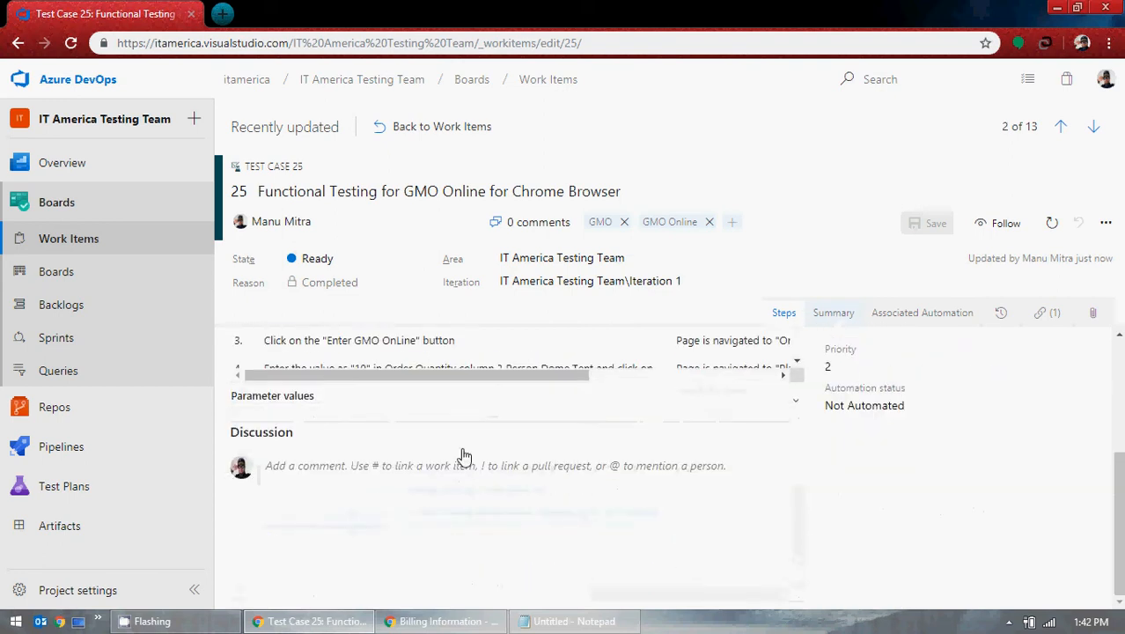
pyautogui.scroll(3, 458, 458)
pyautogui.scroll(-5, 630, 457)
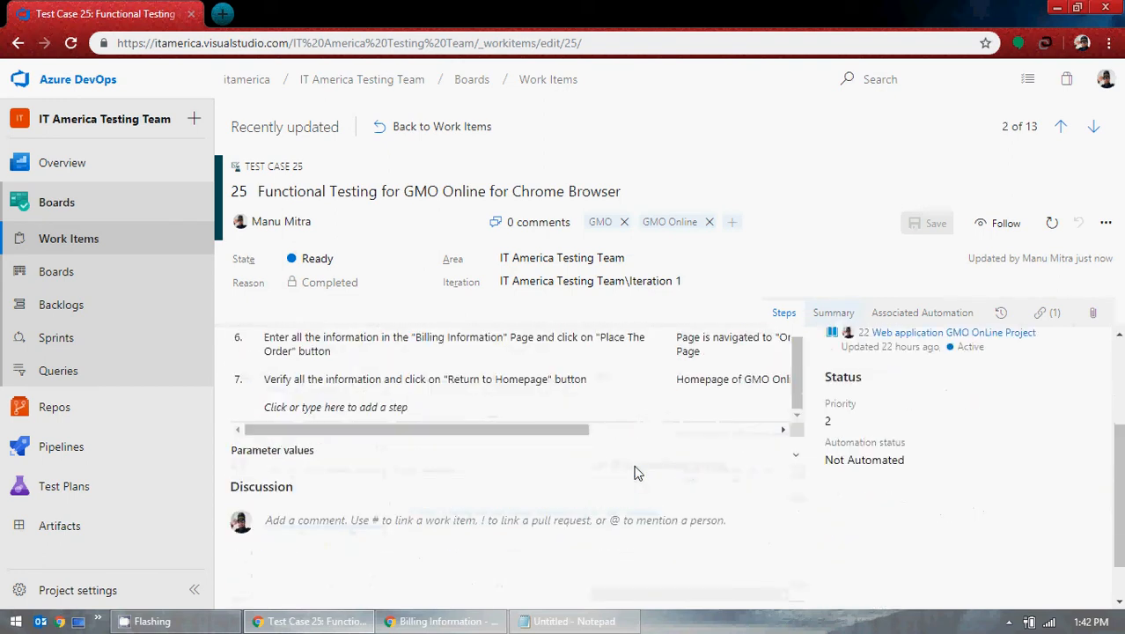
pyautogui.scroll(3, 1016, 515)
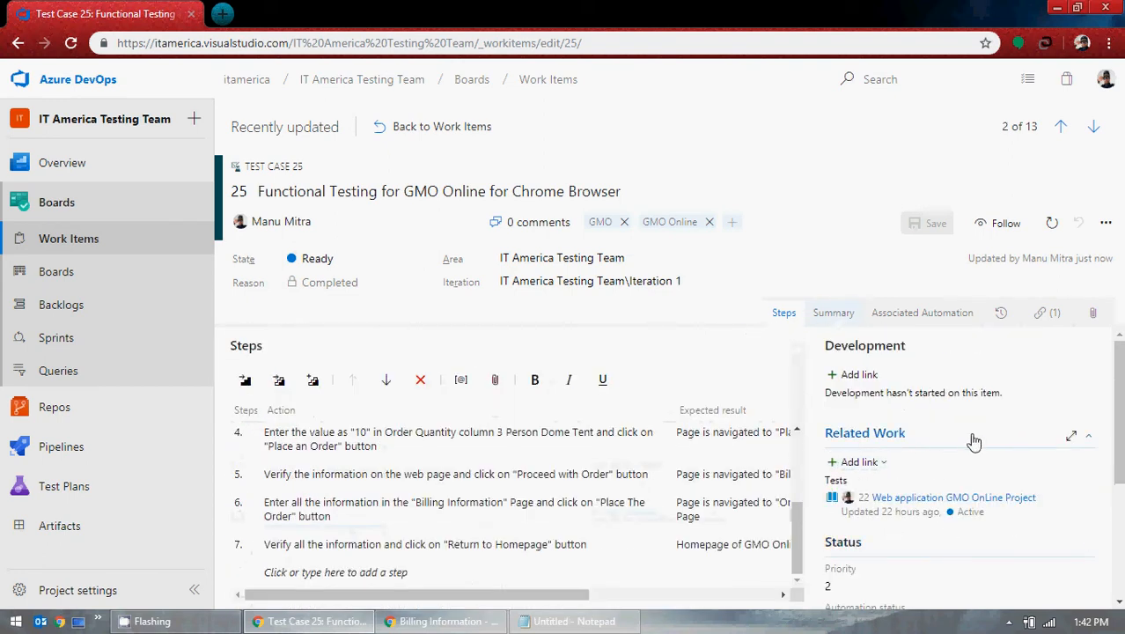
pyautogui.click(860, 376)
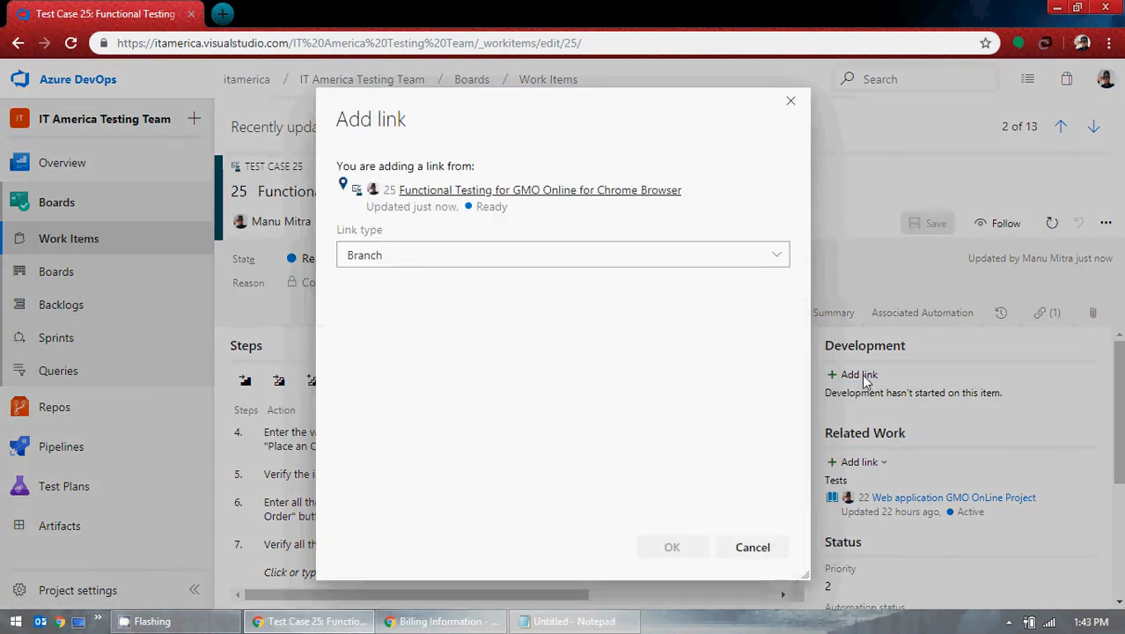
pyautogui.click(778, 256)
pyautogui.click(777, 256)
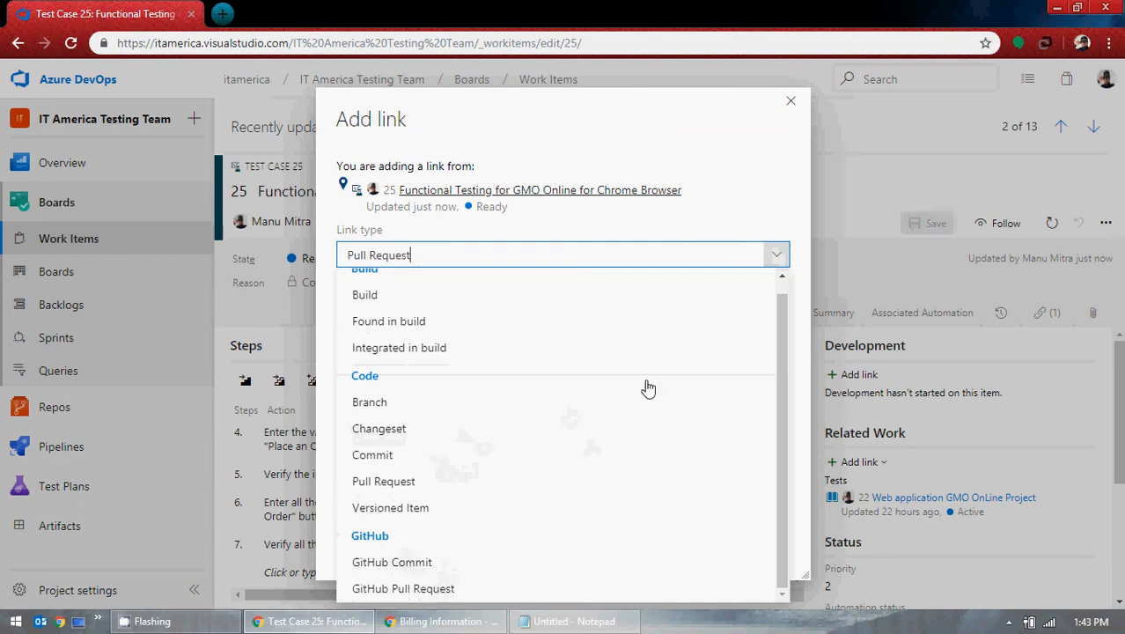
pyautogui.click(790, 101)
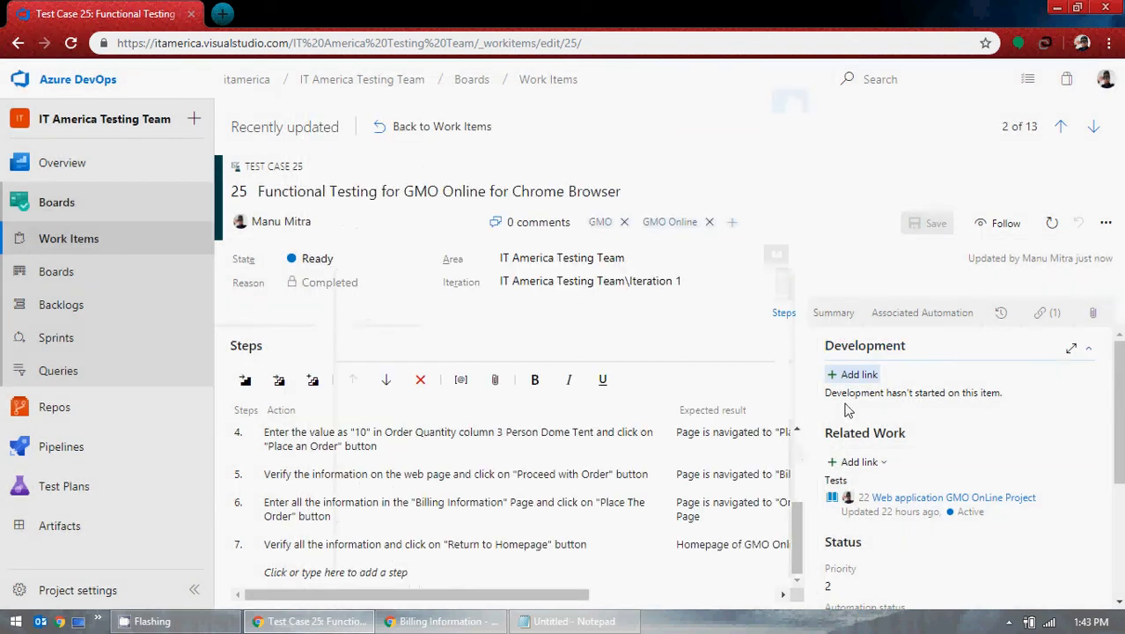
# Step: Set test case 25's automation status to Not Automated, keeping priority at 2
pyautogui.scroll(-2, 932, 398)
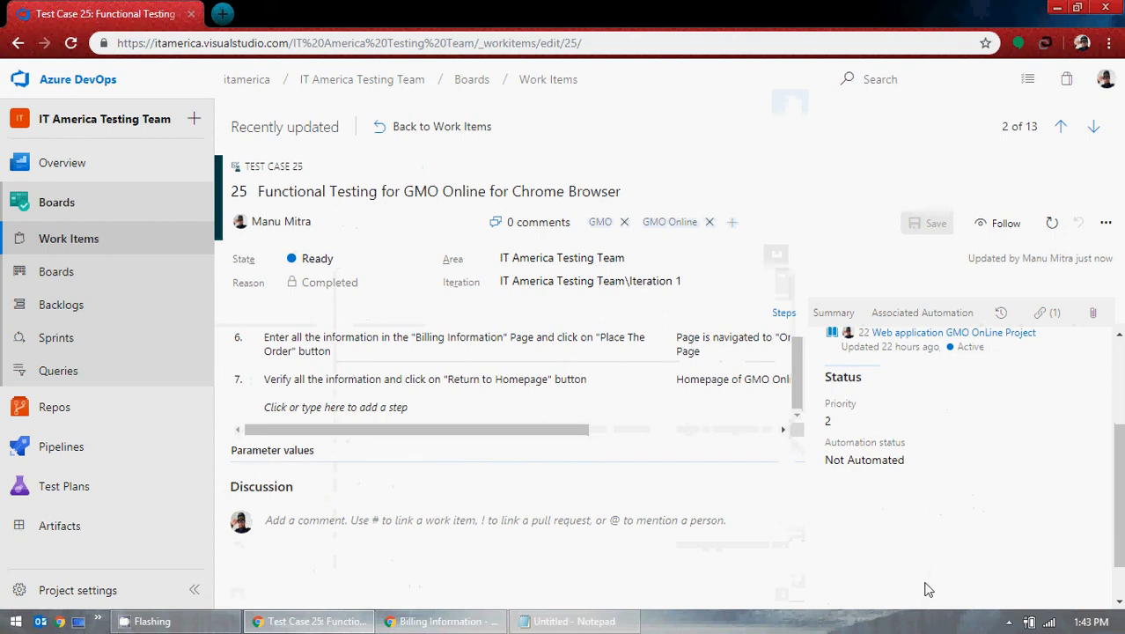
pyautogui.click(1079, 466)
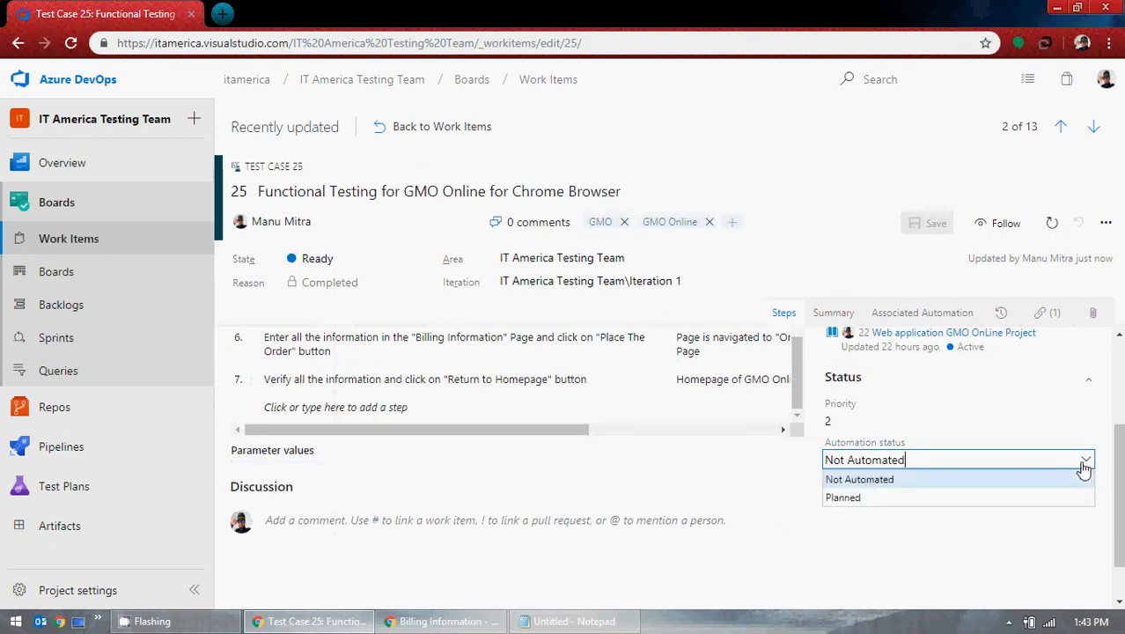
pyautogui.click(845, 498)
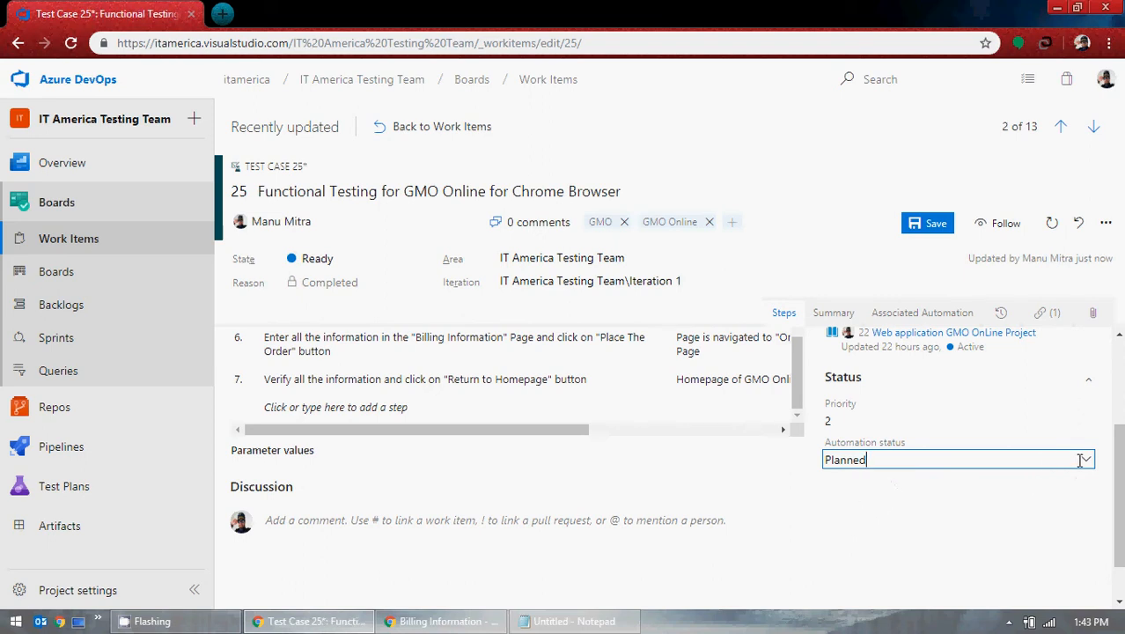
pyautogui.click(1082, 459)
pyautogui.click(866, 485)
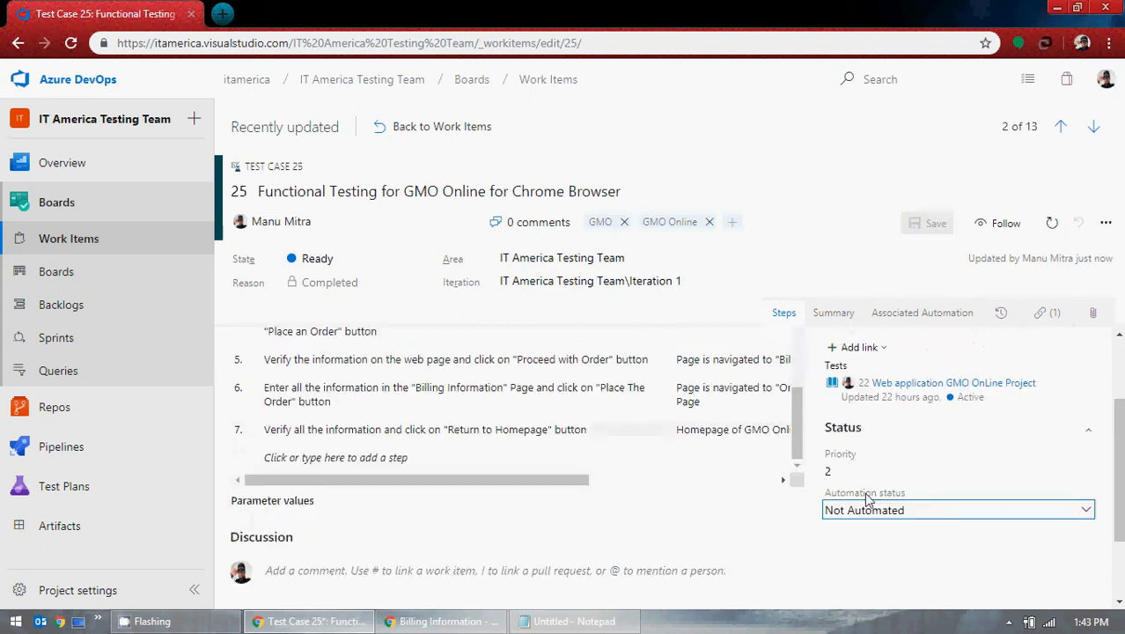
pyautogui.click(1085, 504)
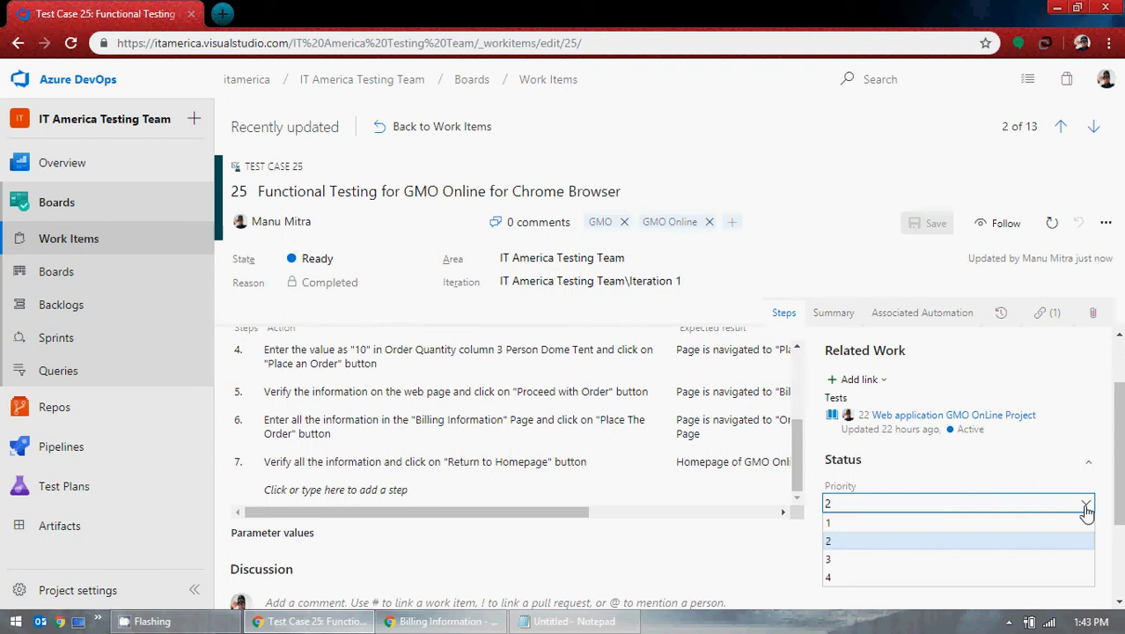
pyautogui.click(841, 542)
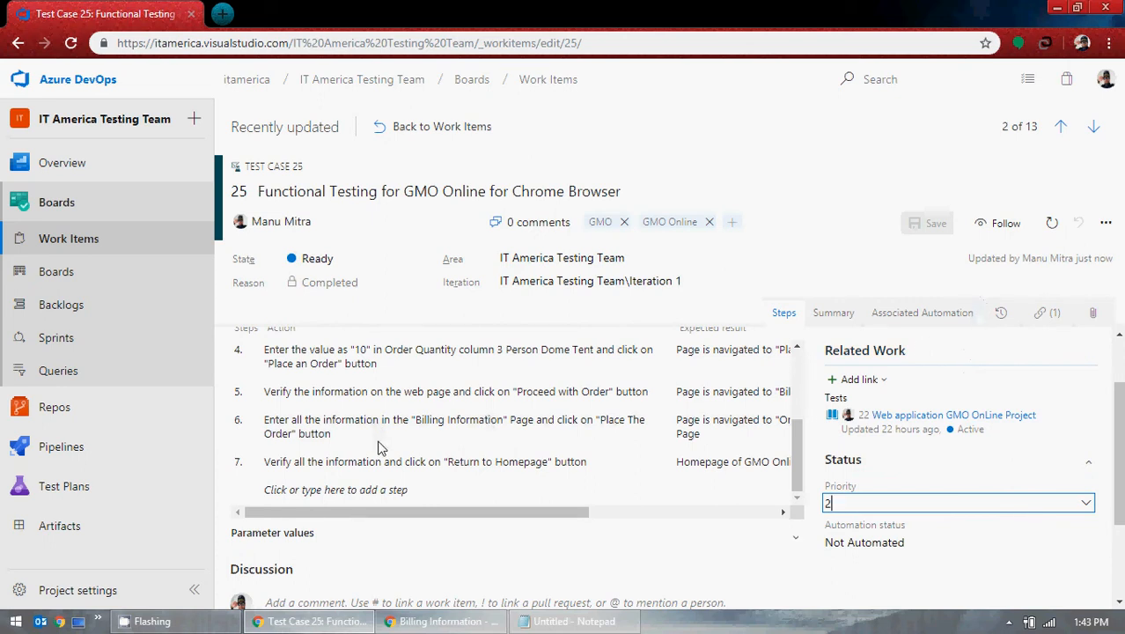
pyautogui.scroll(3, 300, 460)
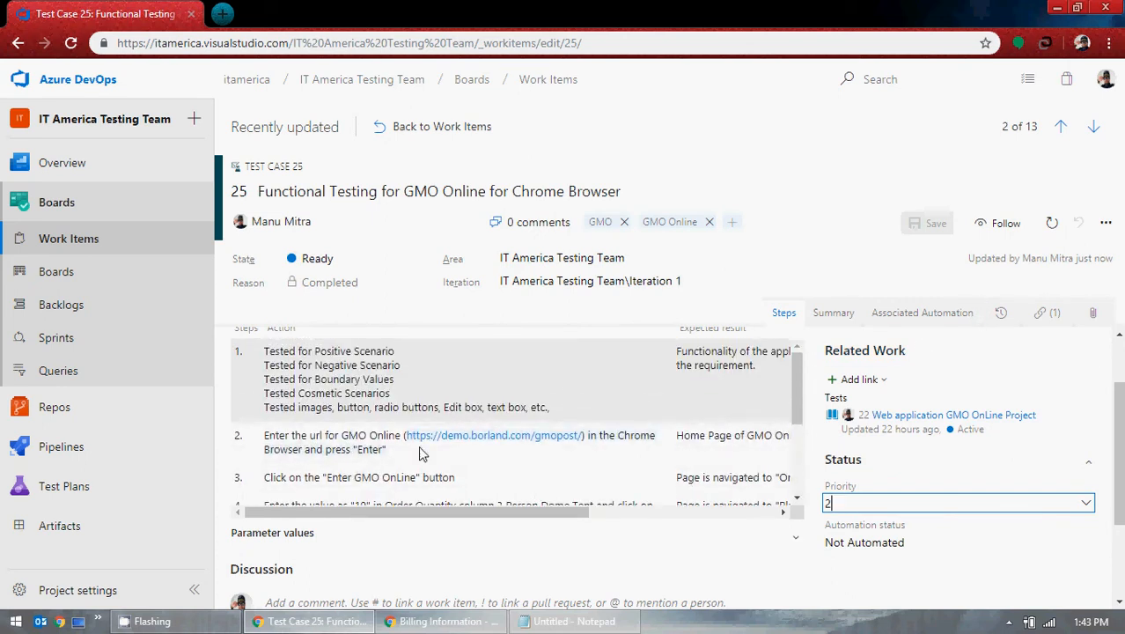
# Step: Open the Stories Kanban board showing stories 1 and 17 as New and 22 Active
pyautogui.scroll(1, 481, 440)
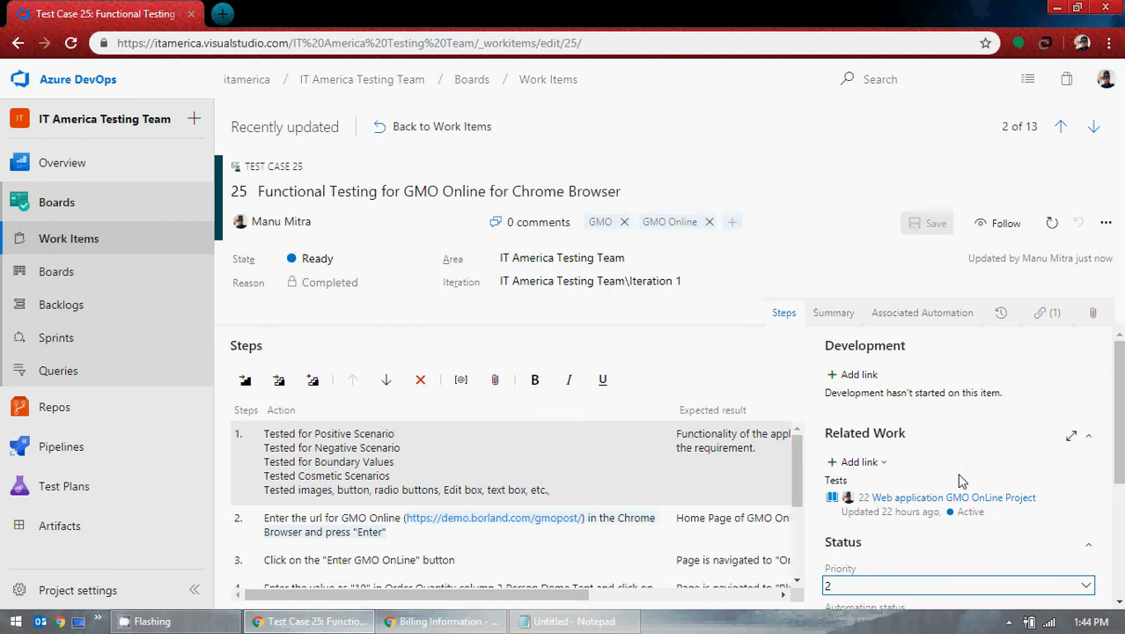
pyautogui.click(87, 275)
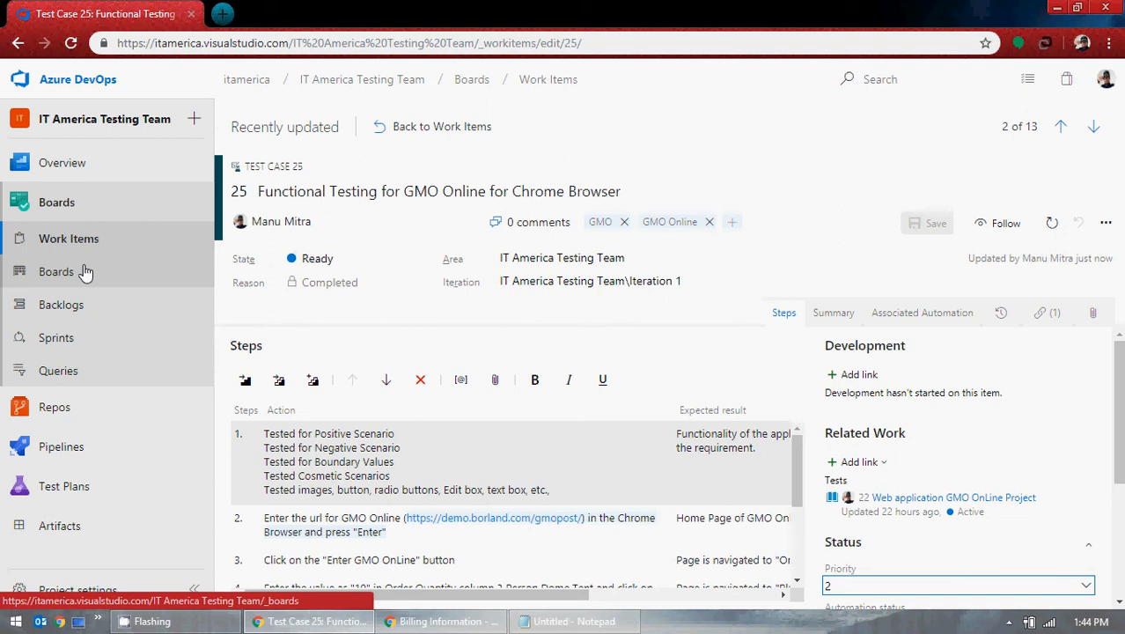
pyautogui.scroll(-3, 431, 493)
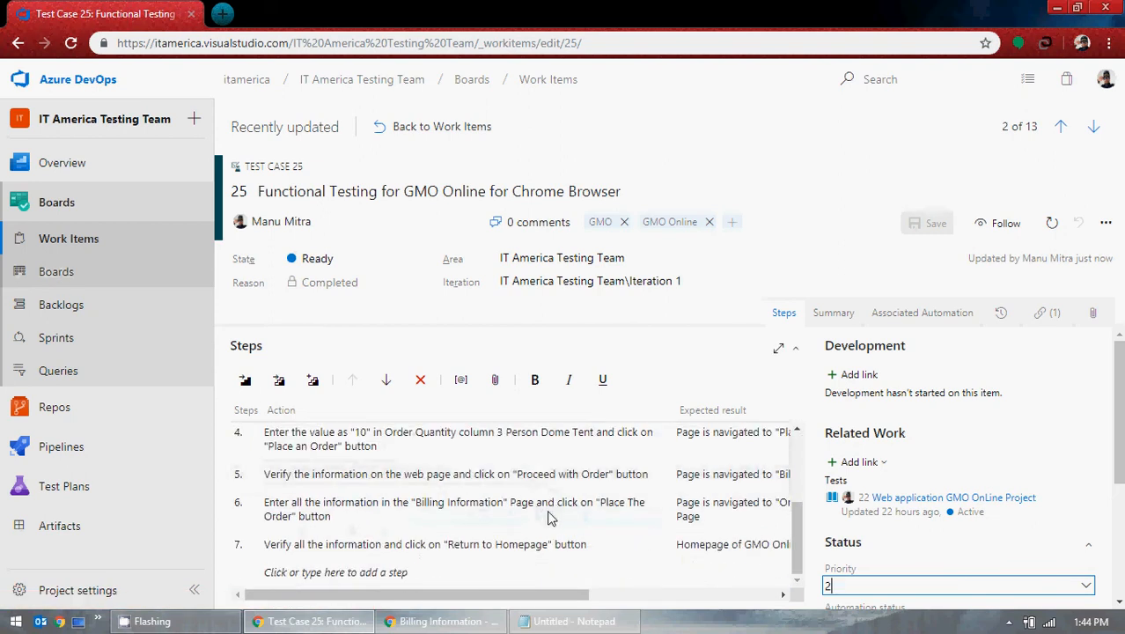
pyautogui.scroll(-3, 550, 518)
pyautogui.scroll(5, 606, 480)
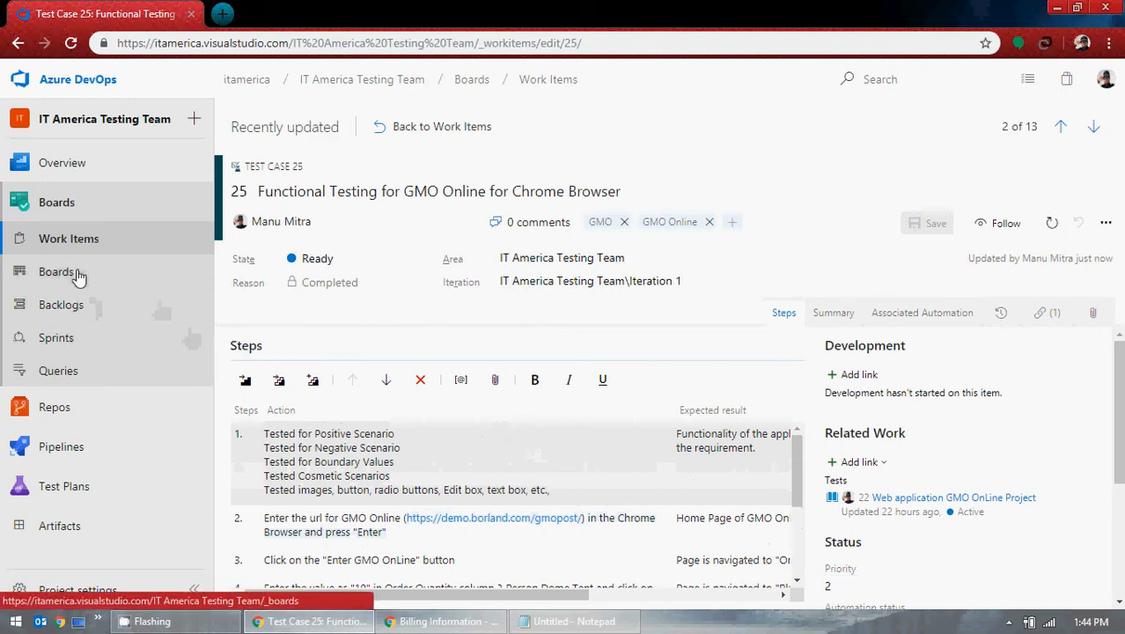
pyautogui.click(76, 274)
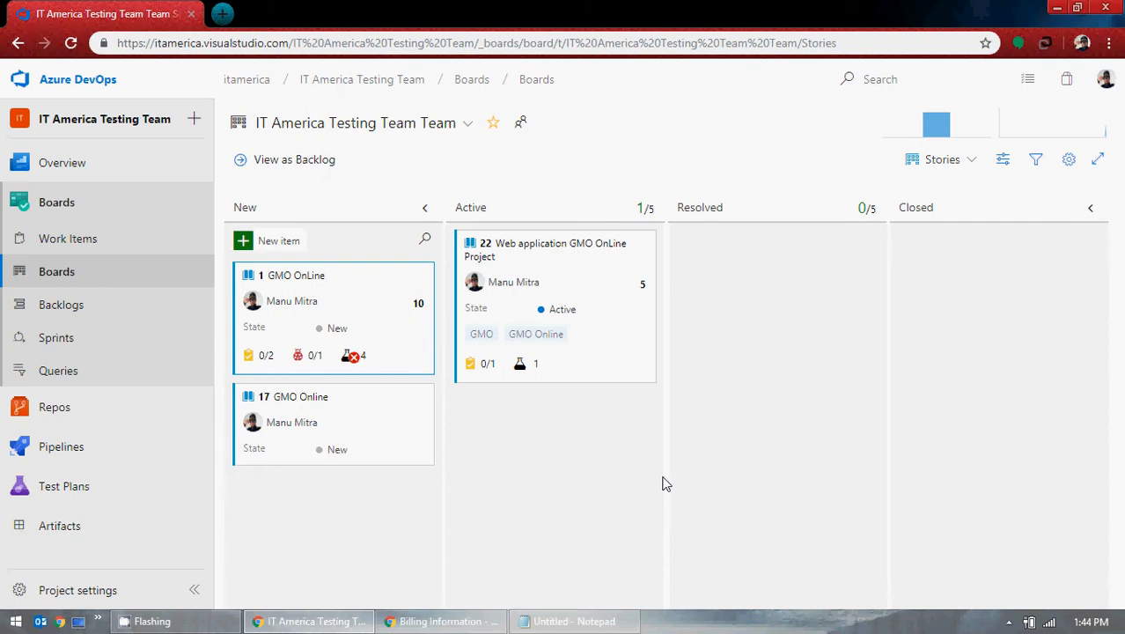
pyautogui.click(81, 241)
pyautogui.click(70, 275)
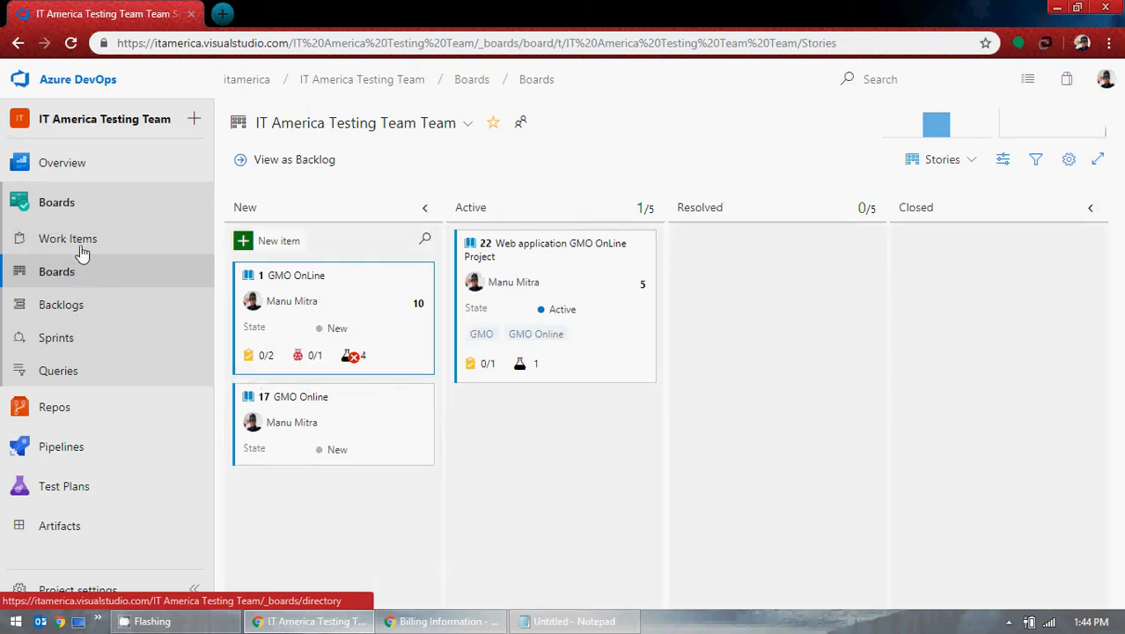
pyautogui.click(82, 243)
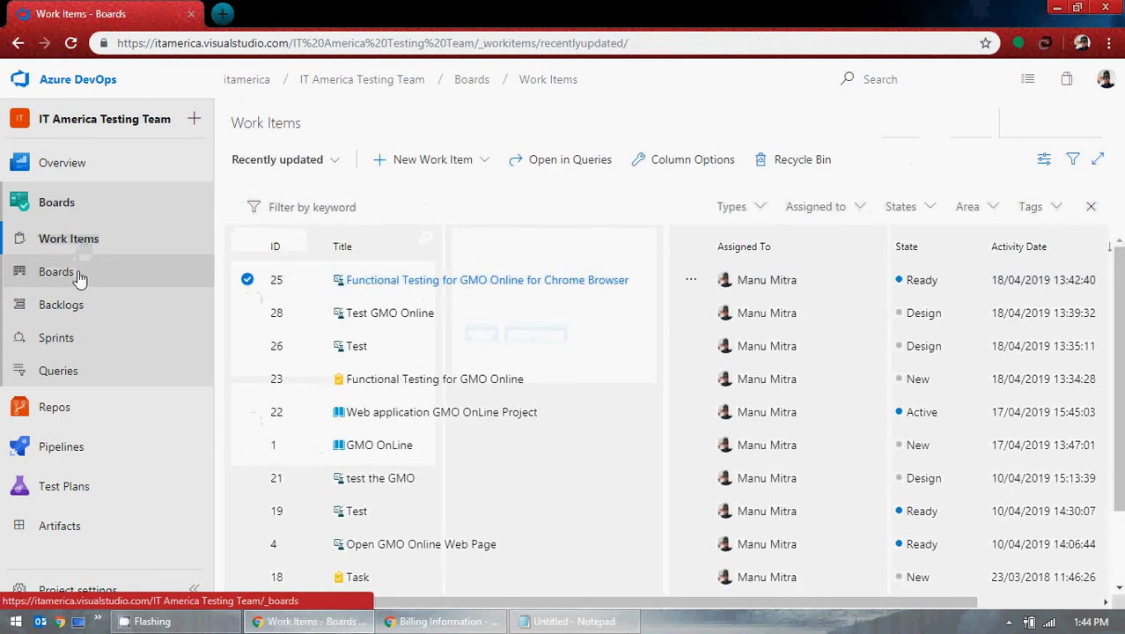
pyautogui.click(78, 279)
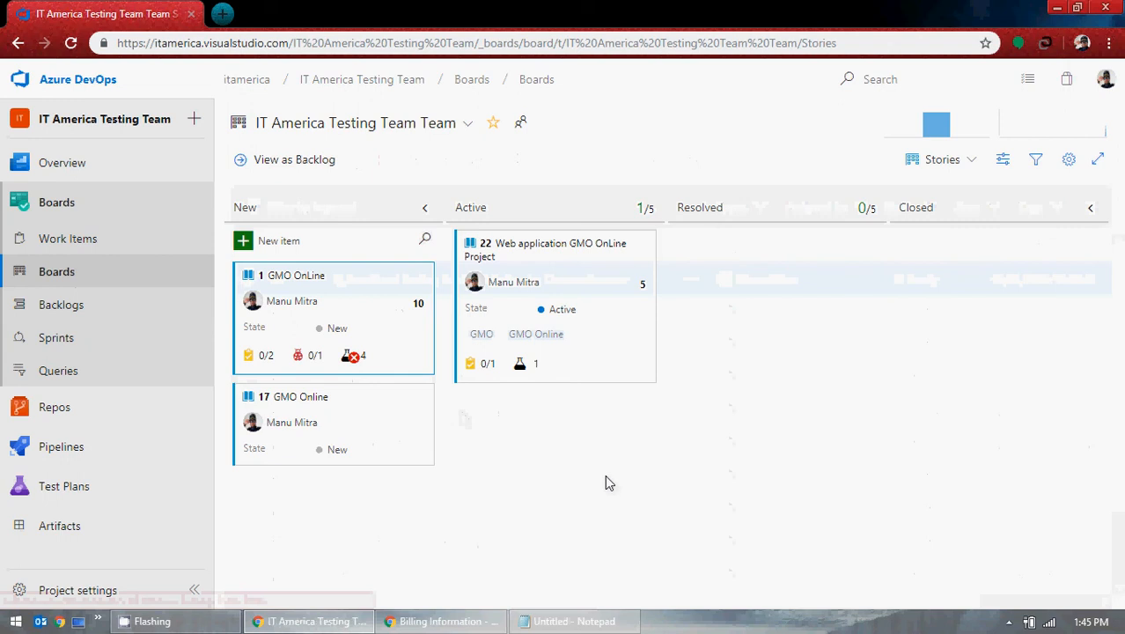
pyautogui.click(643, 245)
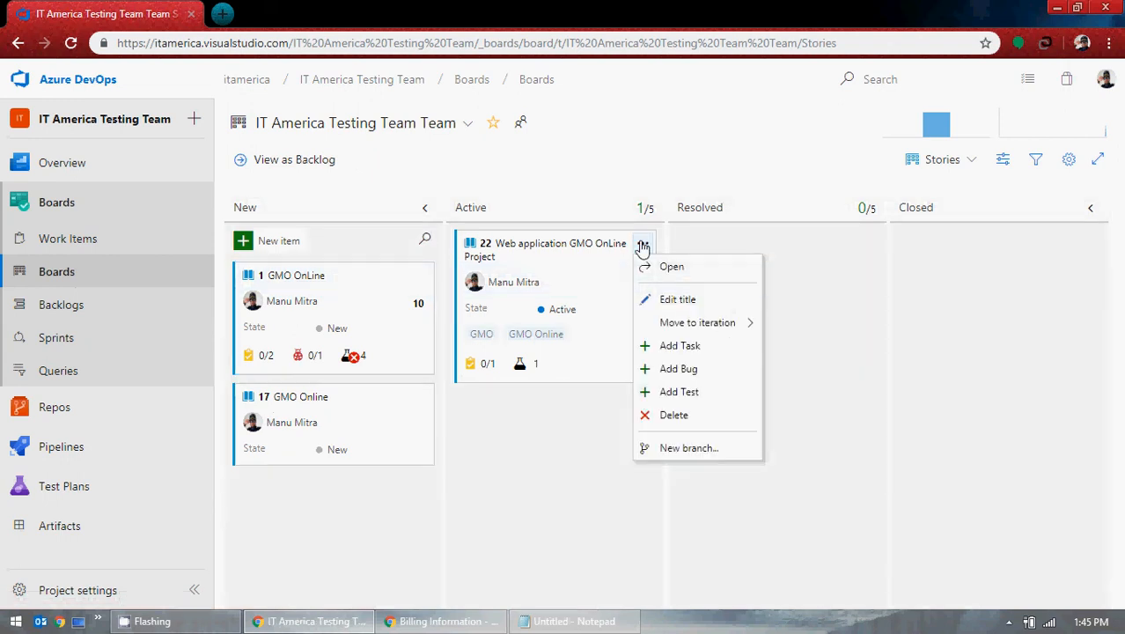
pyautogui.click(552, 464)
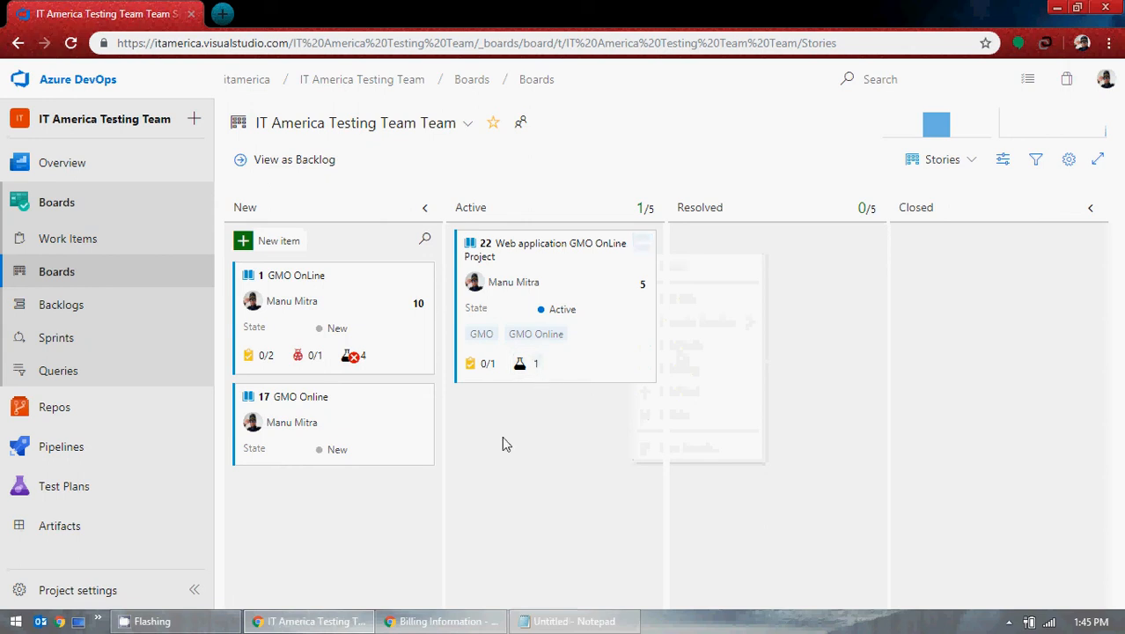
pyautogui.click(95, 246)
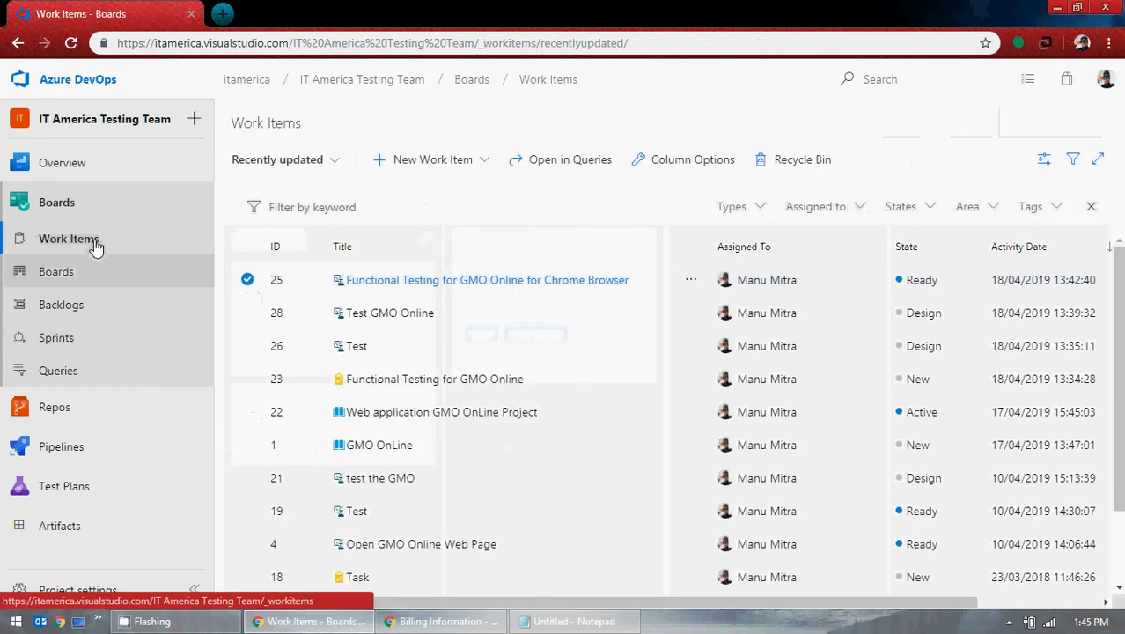
pyautogui.click(51, 283)
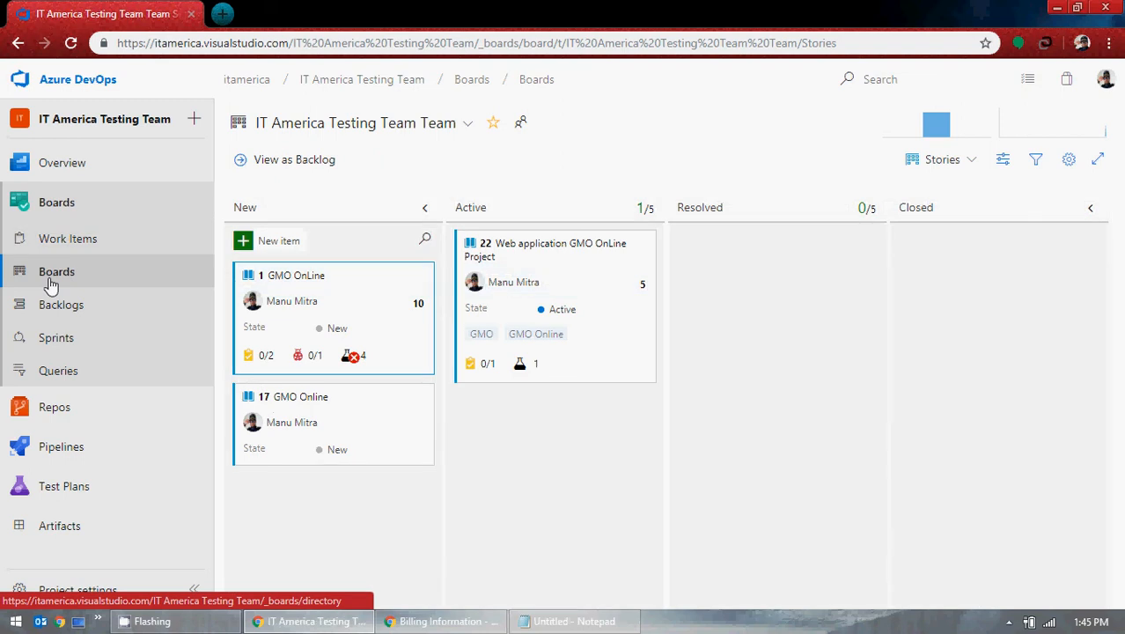
pyautogui.click(81, 245)
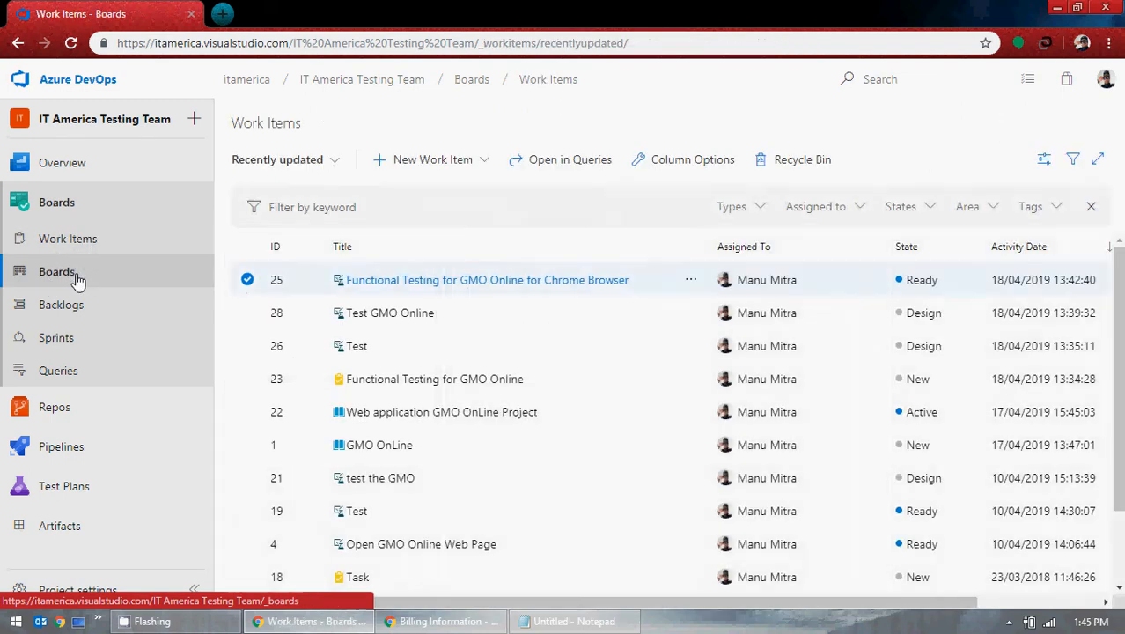
pyautogui.click(56, 272)
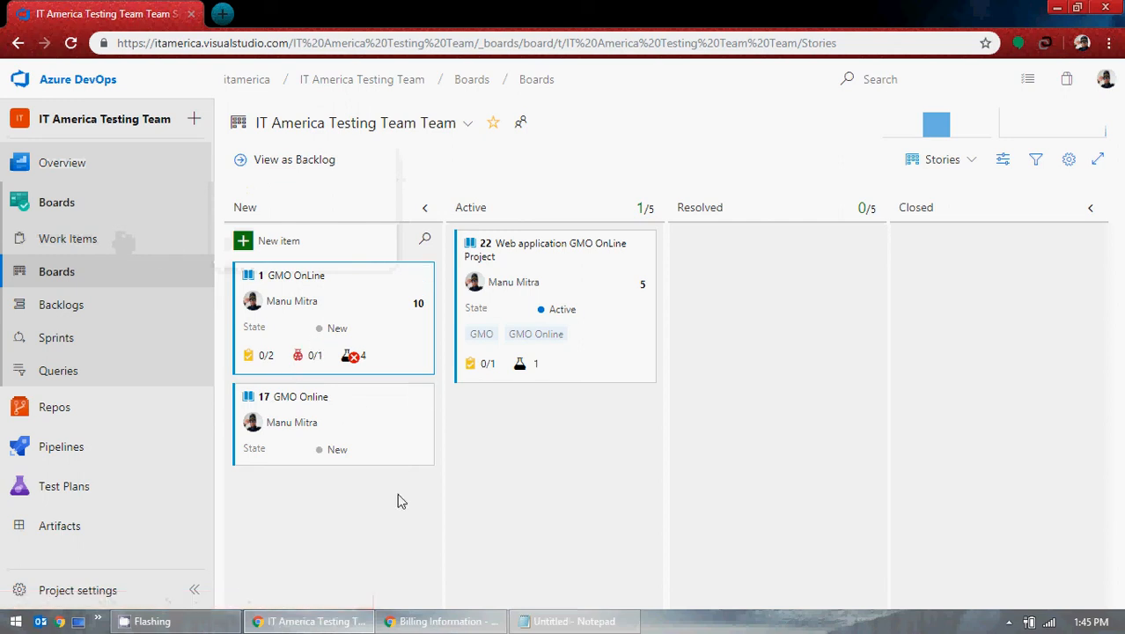
pyautogui.moveTo(525, 369)
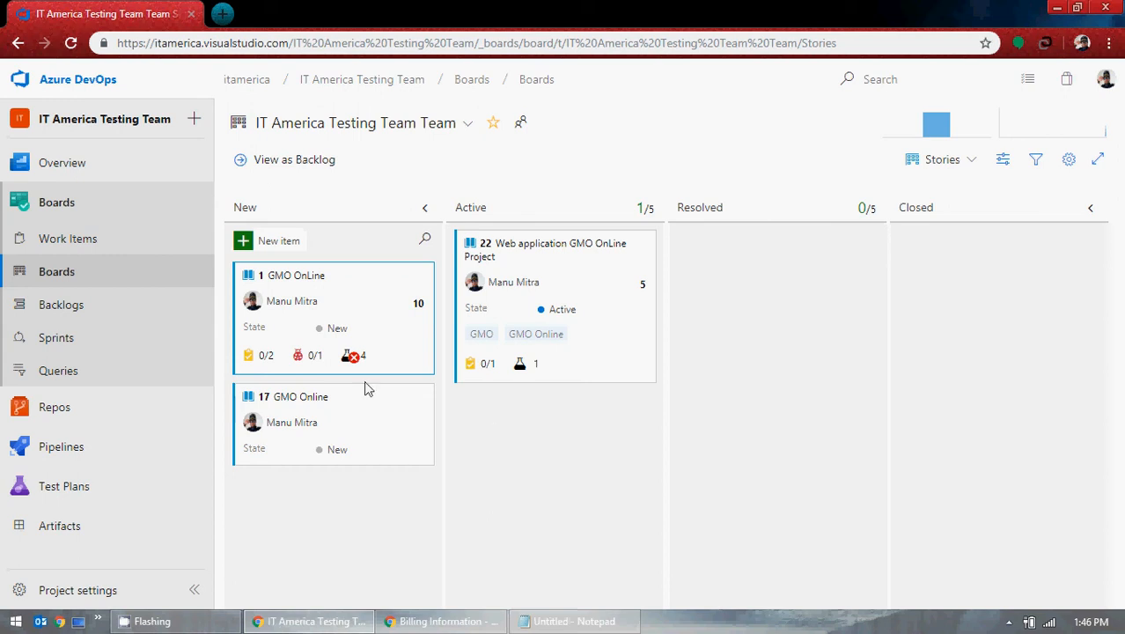
# Step: Open the Stories backlog, try New Work Item, and expand then collapse story 3's child task
pyautogui.click(69, 314)
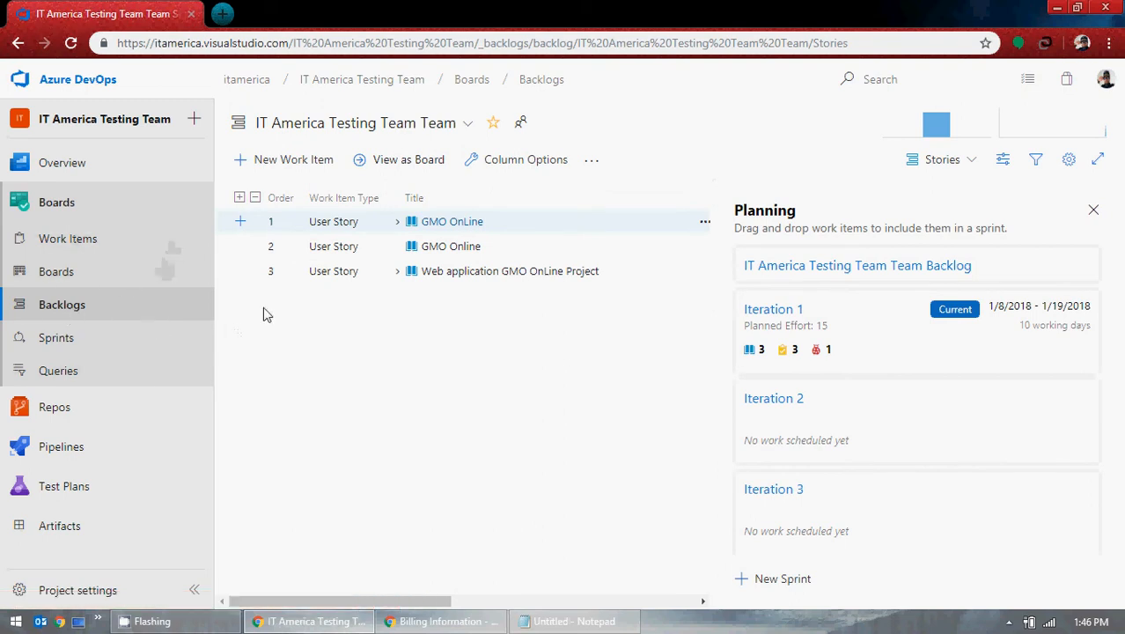
pyautogui.click(305, 170)
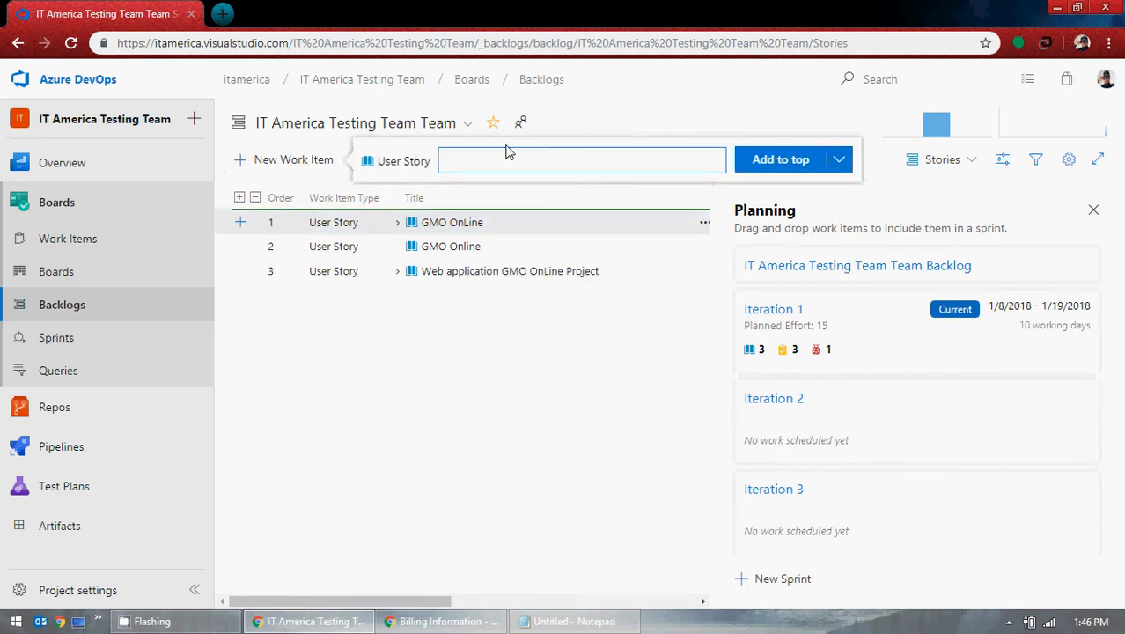
pyautogui.click(398, 273)
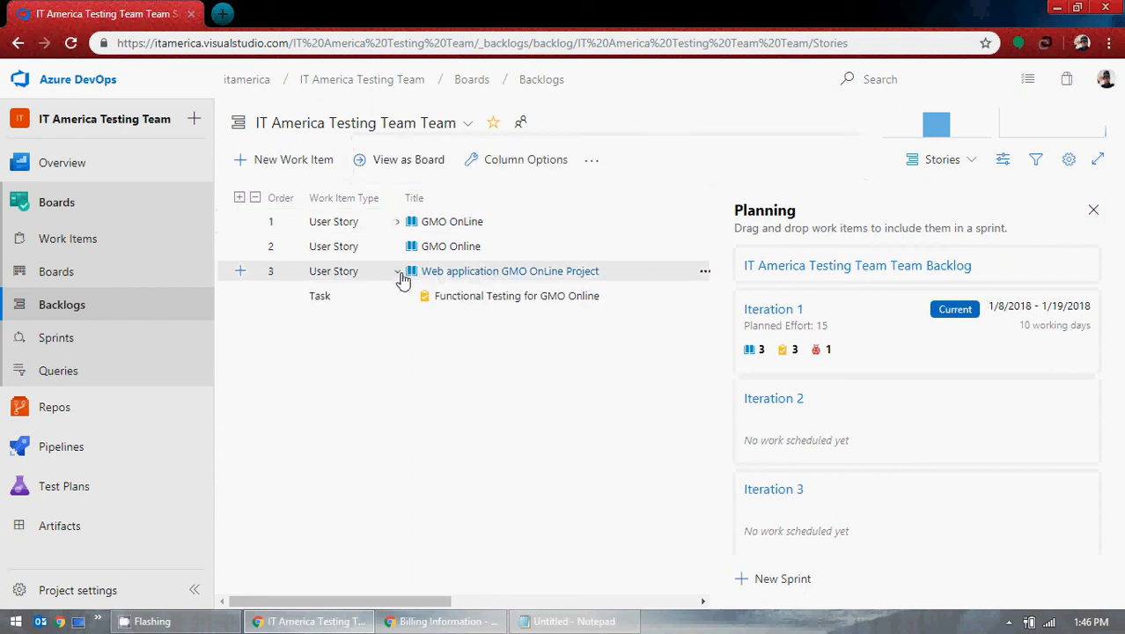
pyautogui.click(397, 273)
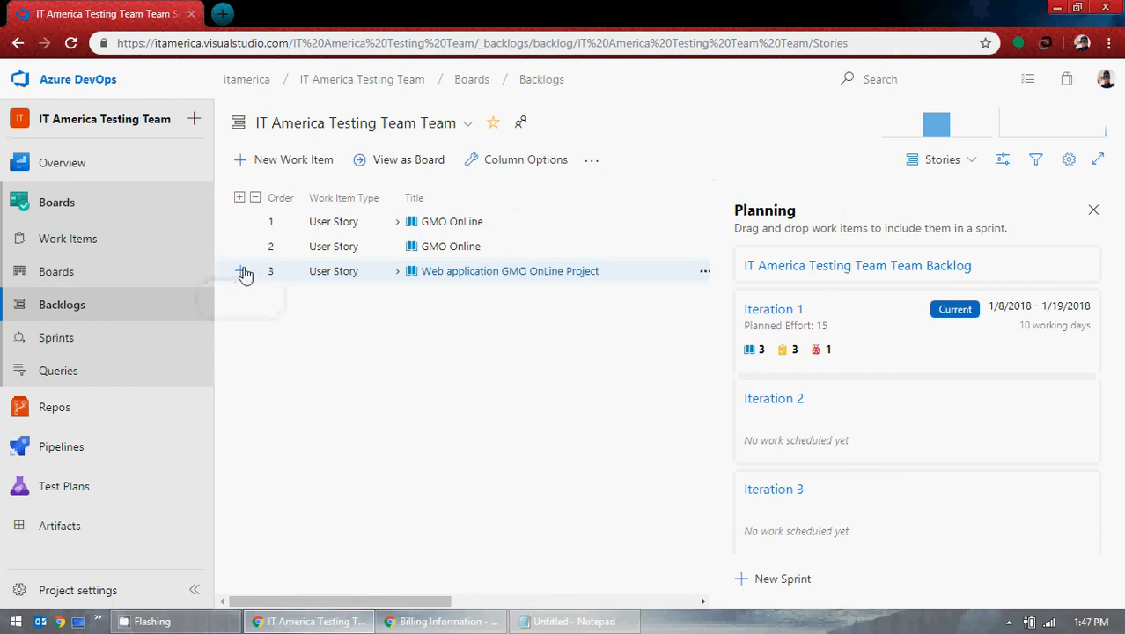
pyautogui.click(56, 280)
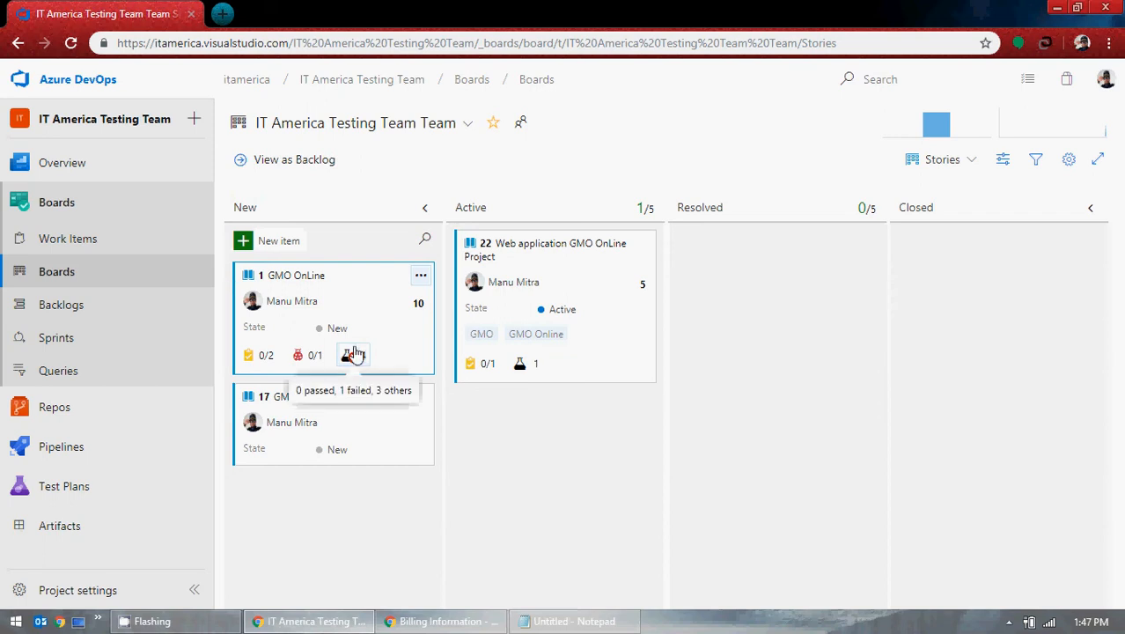
pyautogui.click(75, 319)
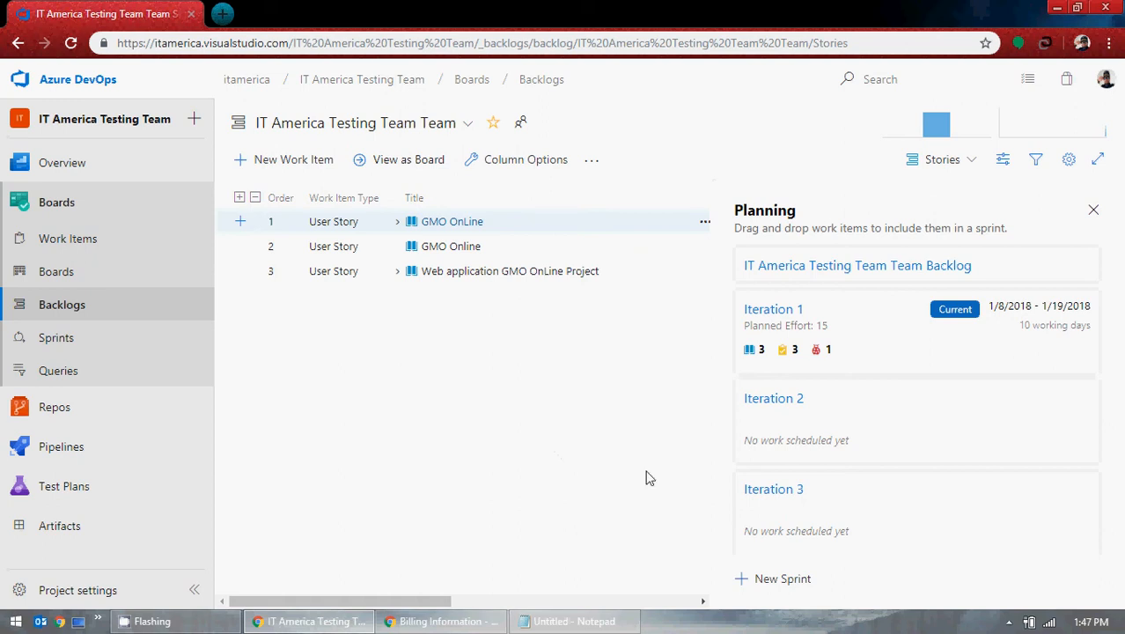
# Step: Expand stories 3 and 1, then open the Iteration 1 sprint backlog
pyautogui.click(397, 271)
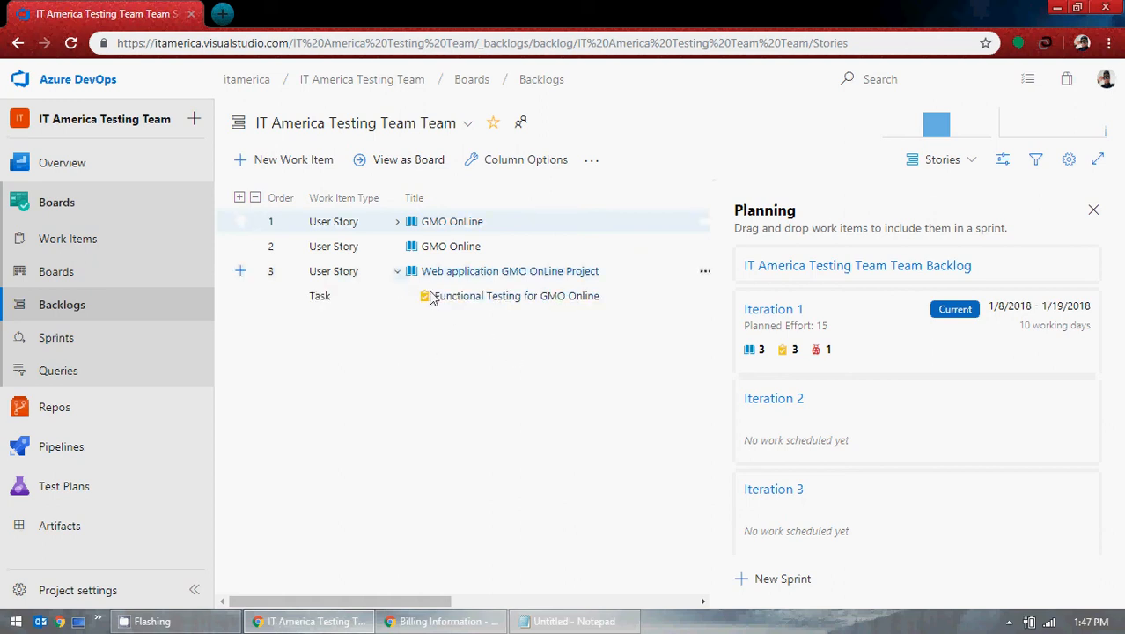
pyautogui.click(397, 222)
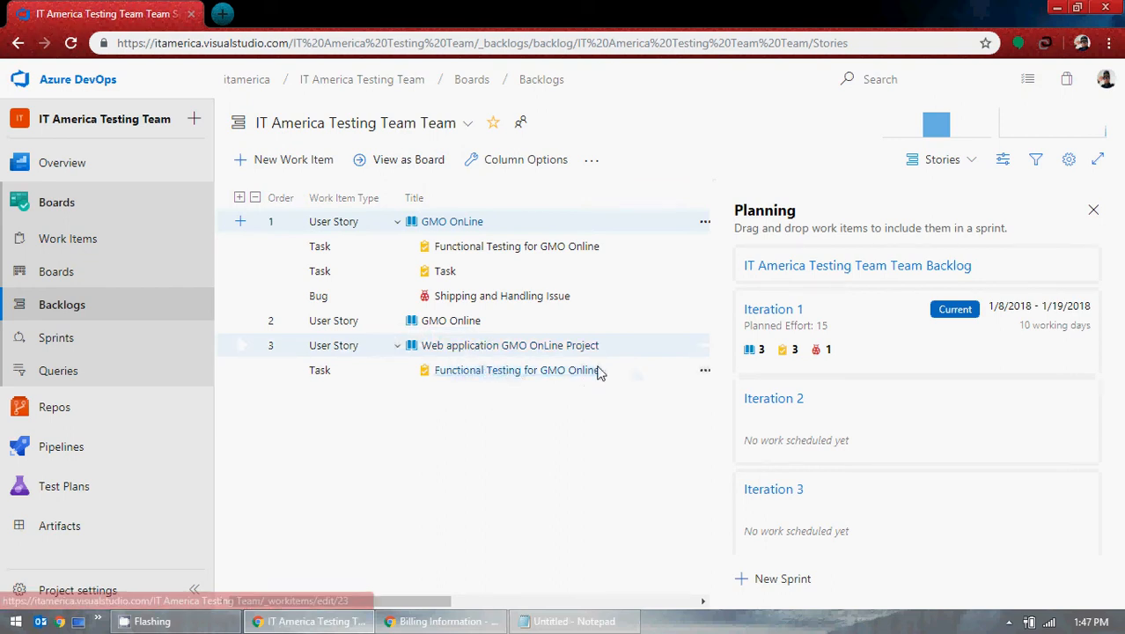
pyautogui.click(102, 343)
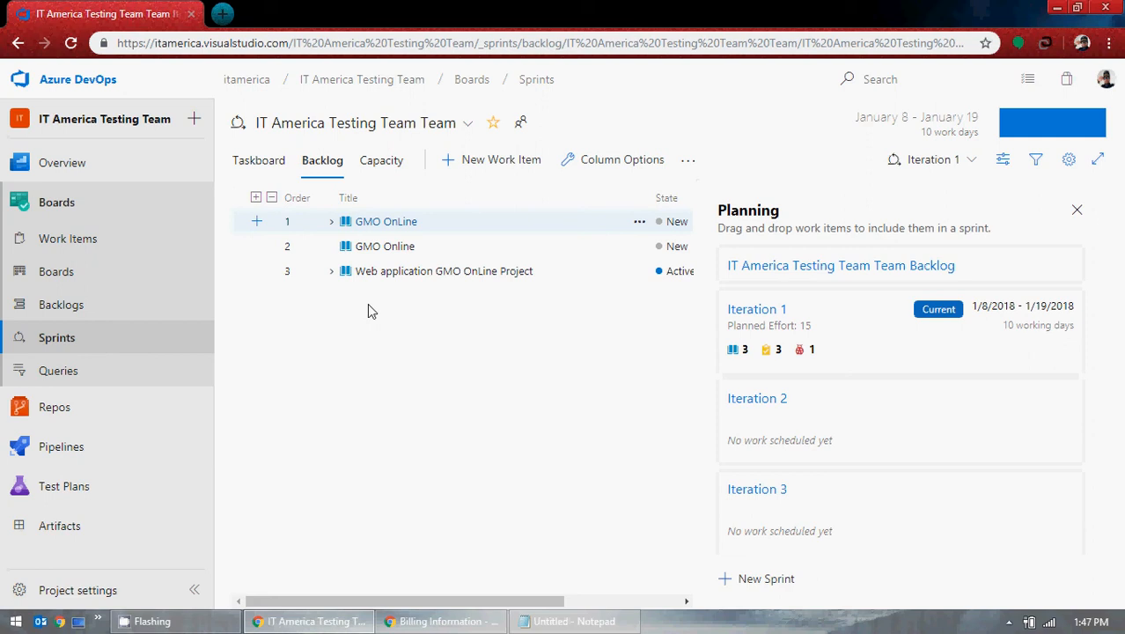
pyautogui.click(968, 167)
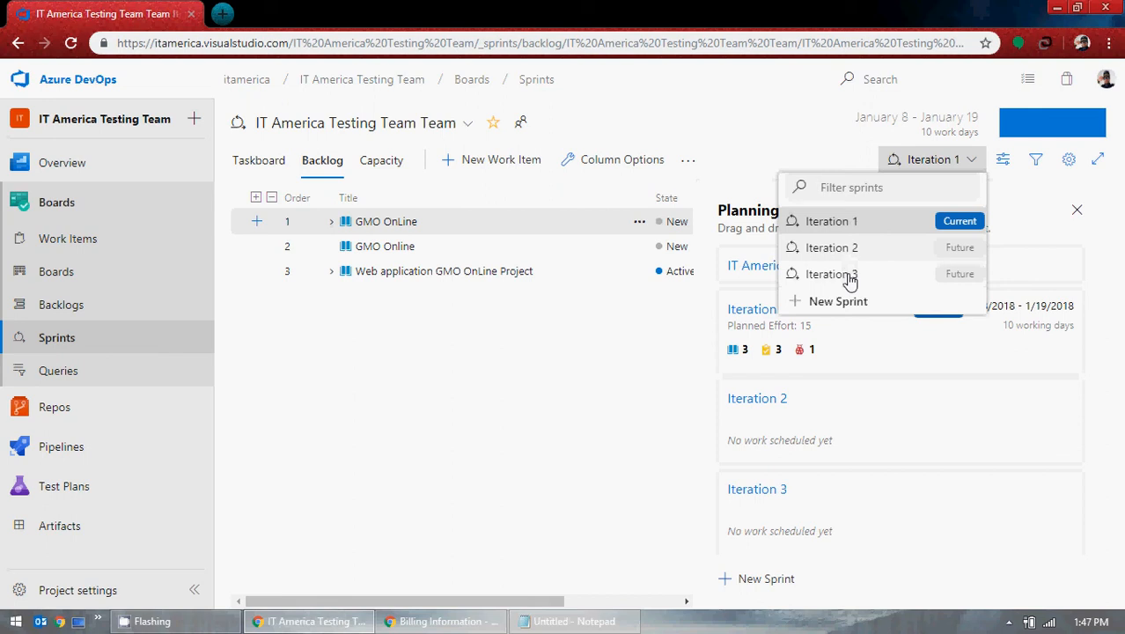
pyautogui.click(838, 301)
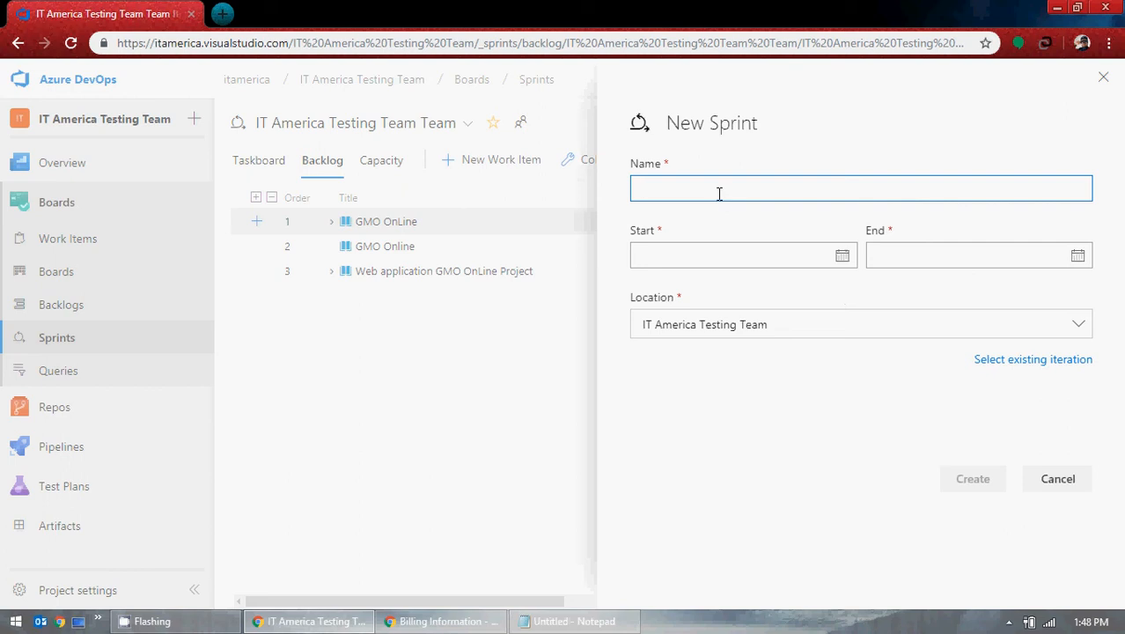
pyautogui.click(1101, 79)
pyautogui.click(962, 164)
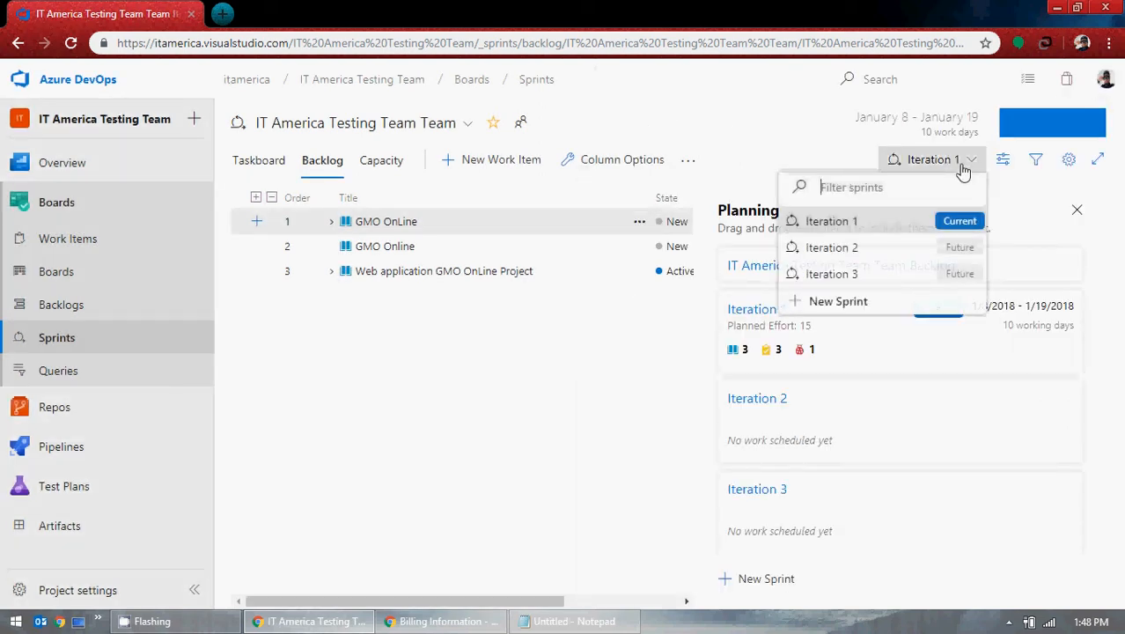
pyautogui.click(788, 300)
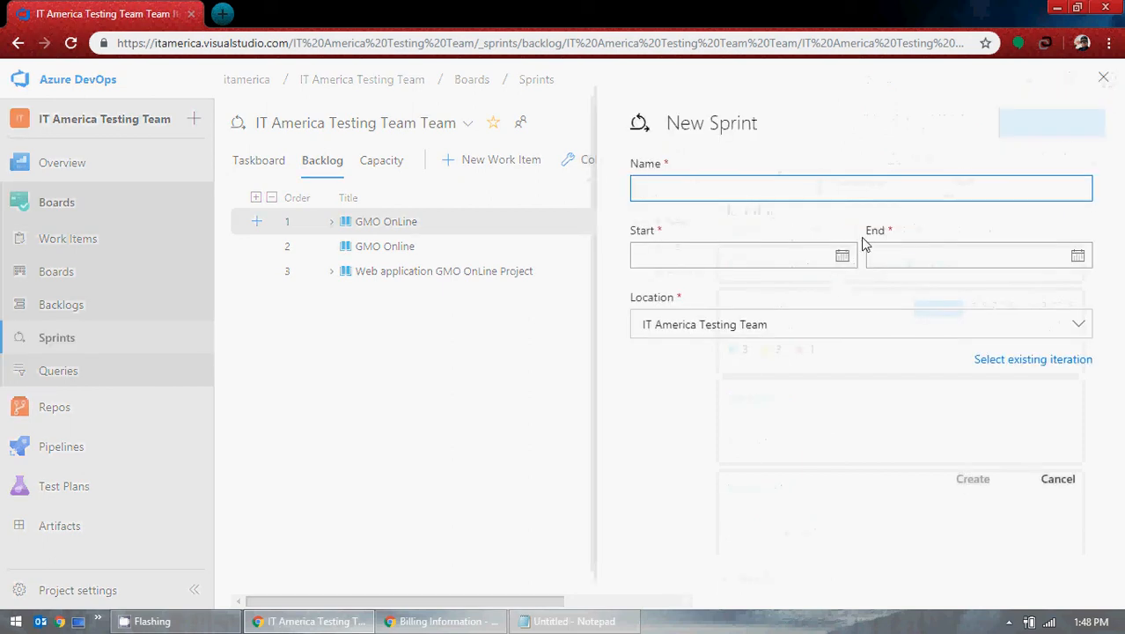
# Step: Name the new sprint 'Iteration 4' and pick an initial start date of 1/22/2018
pyautogui.write('Interation')
pyautogui.press('BackSpace')
pyautogui.press('BackSpace')
pyautogui.press('BackSpace')
pyautogui.press('BackSpace')
pyautogui.press('BackSpace')
pyautogui.press('BackSpace')
pyautogui.press('BackSpace')
pyautogui.press('BackSpace')
pyautogui.press('BackSpace')
pyautogui.press('BackSpace')
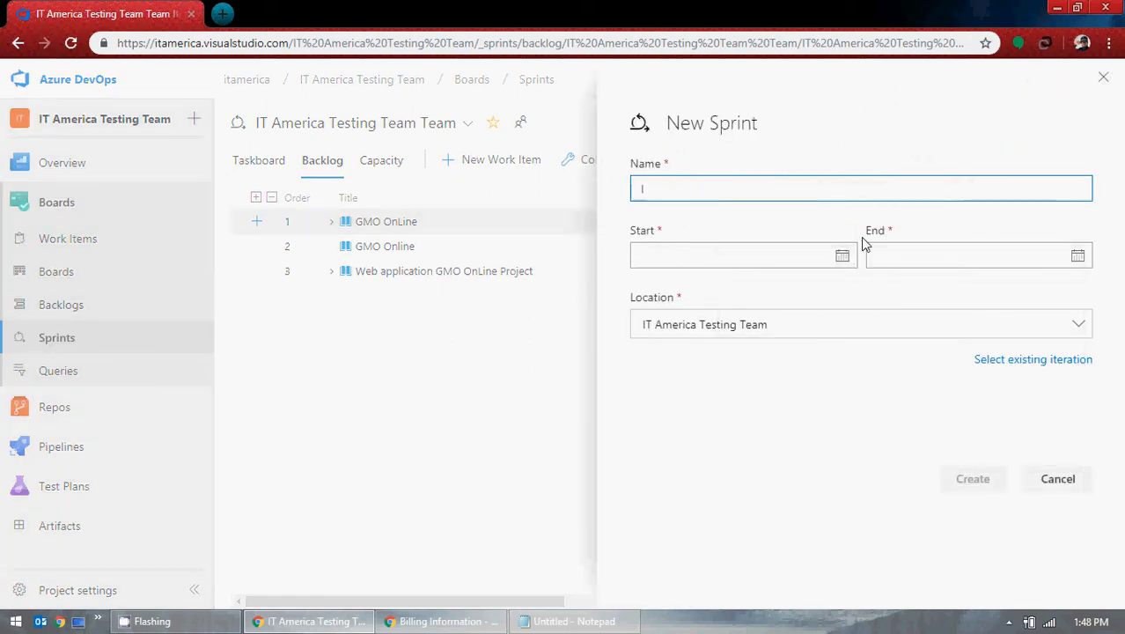
pyautogui.write('teration 4')
pyautogui.click(842, 255)
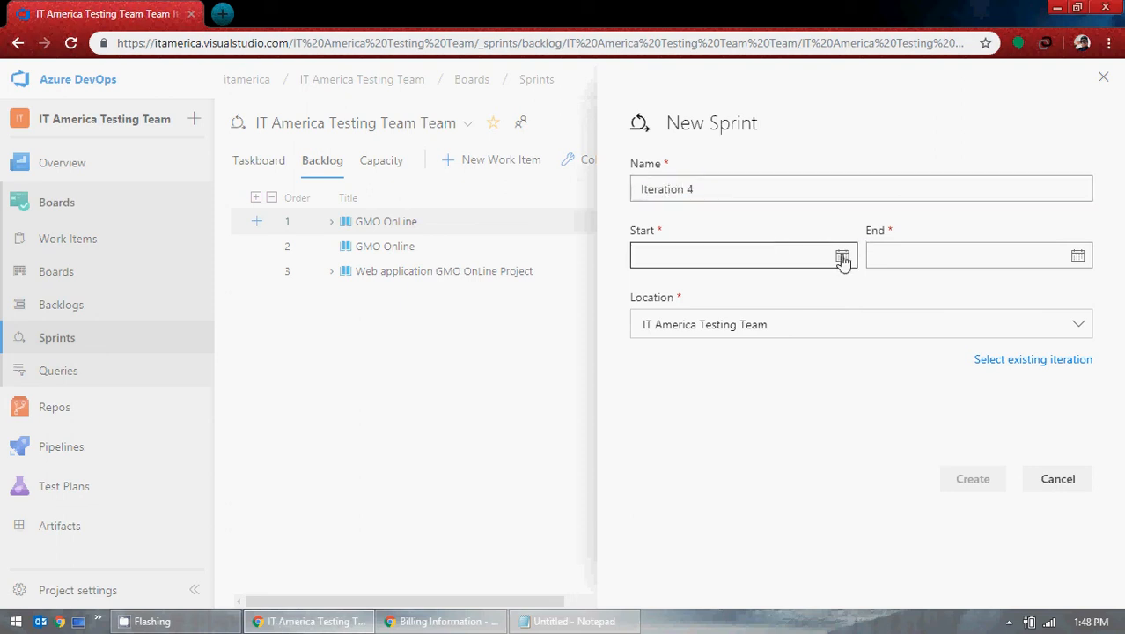
pyautogui.click(674, 410)
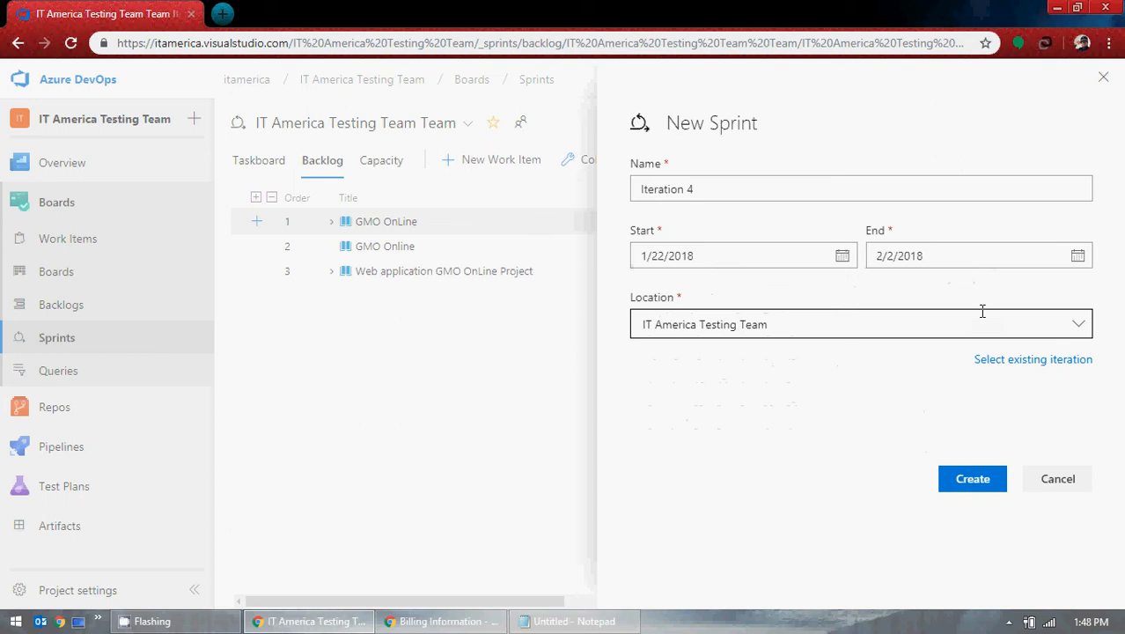
# Step: Correct the sprint's start date to 4/18/2019
pyautogui.click(1077, 256)
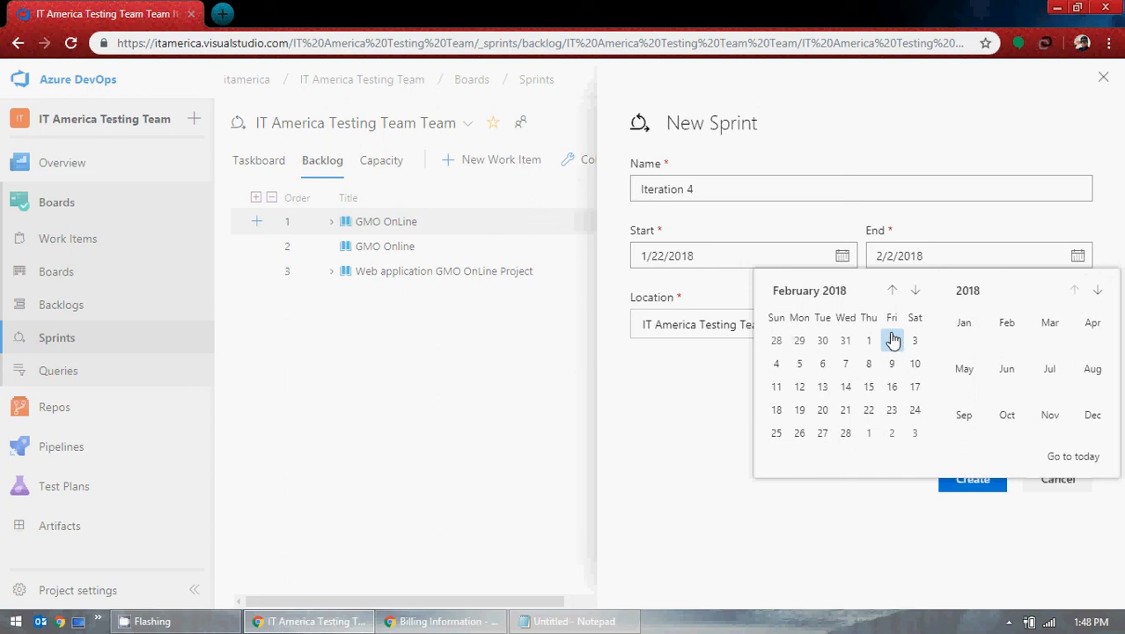
pyautogui.click(841, 257)
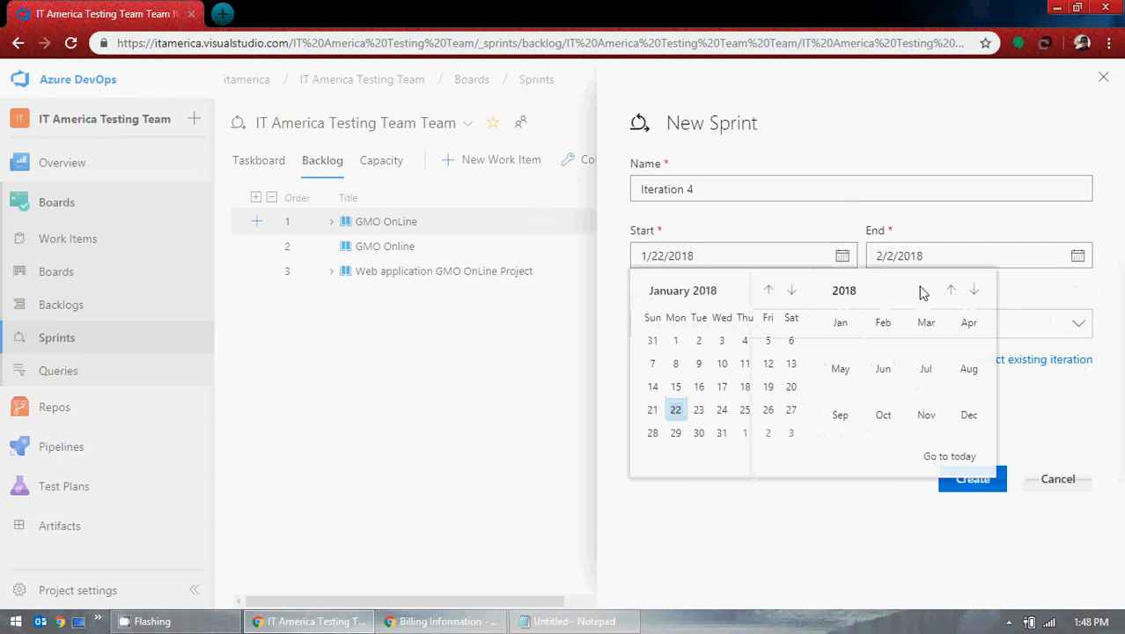
pyautogui.click(975, 296)
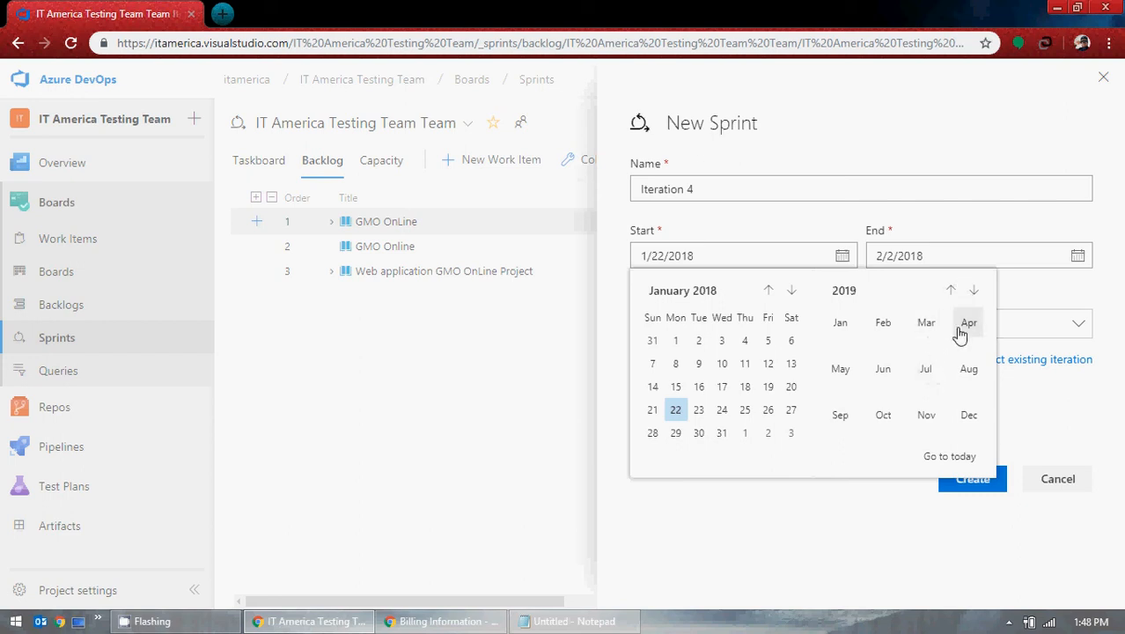
pyautogui.click(969, 324)
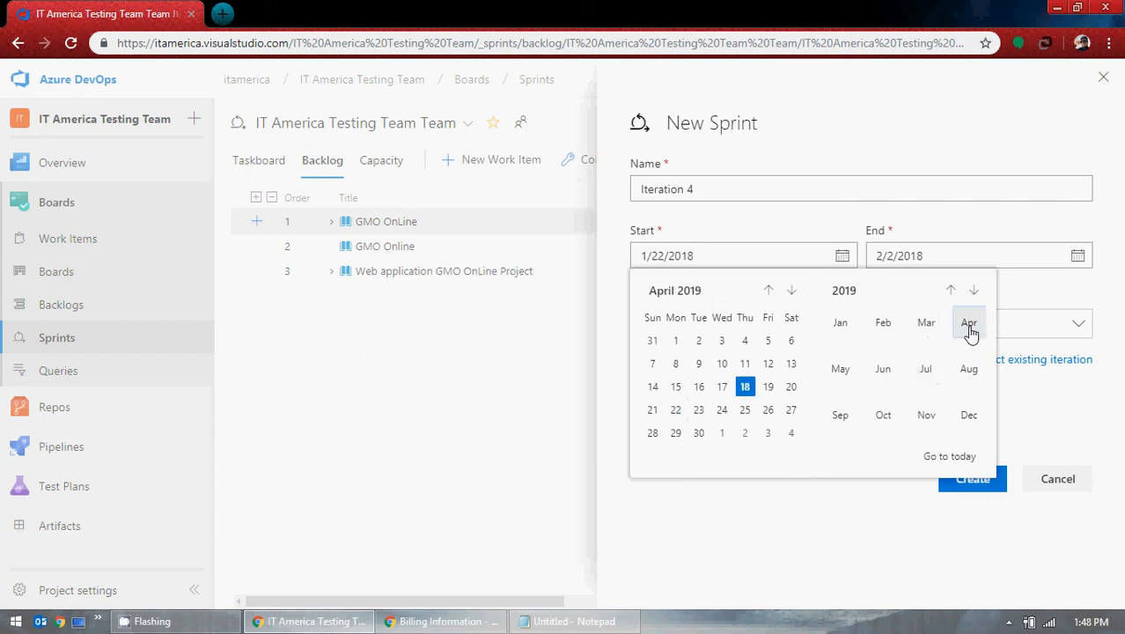
pyautogui.click(744, 386)
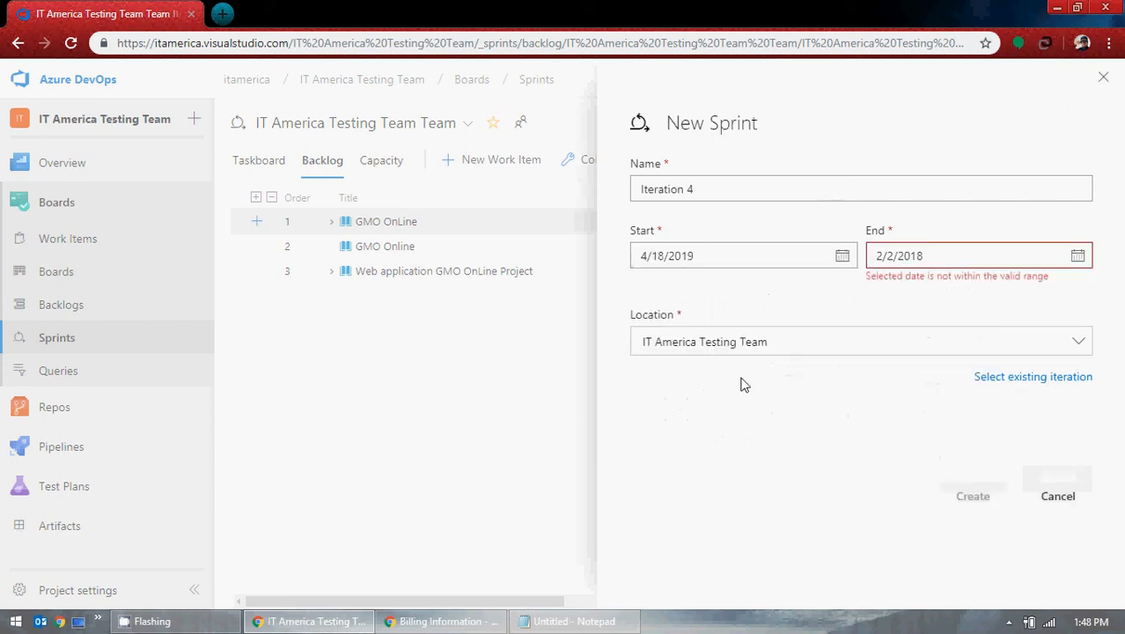
# Step: Set the end date to 4/19/2019 and attempt to create the Iteration 4 sprint
pyautogui.click(1077, 255)
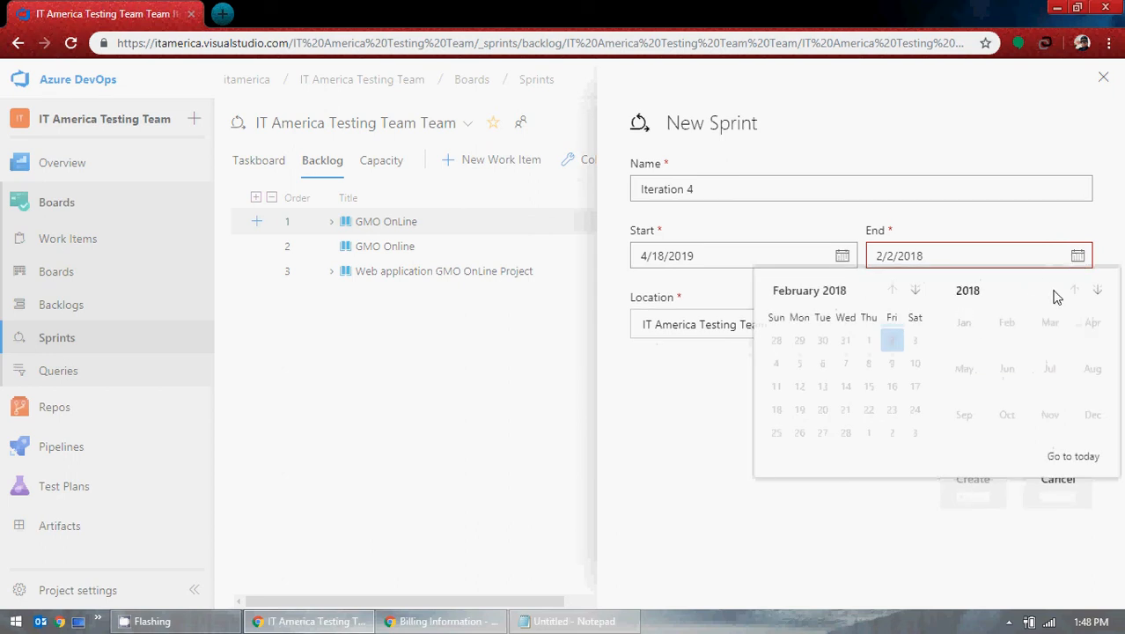
pyautogui.click(1096, 292)
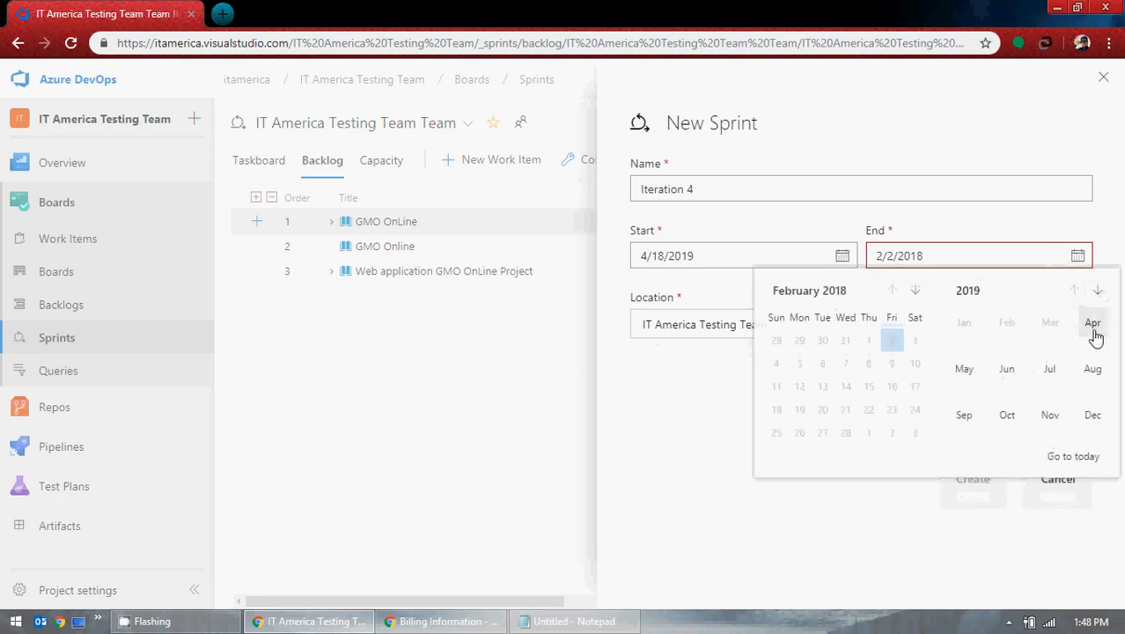
pyautogui.click(1092, 323)
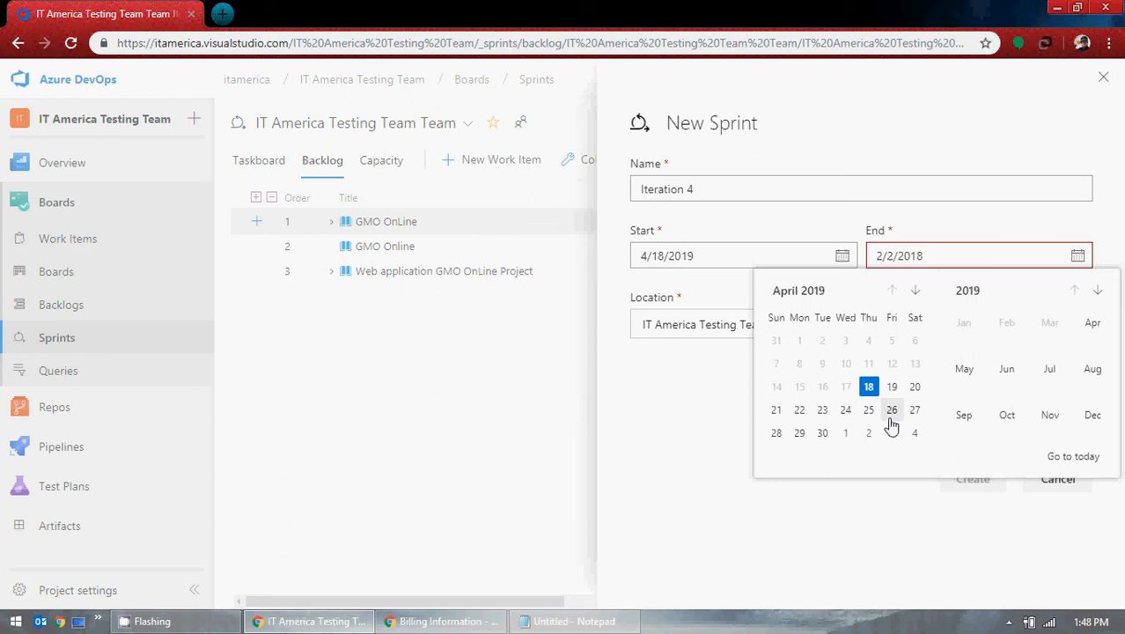
pyautogui.click(891, 390)
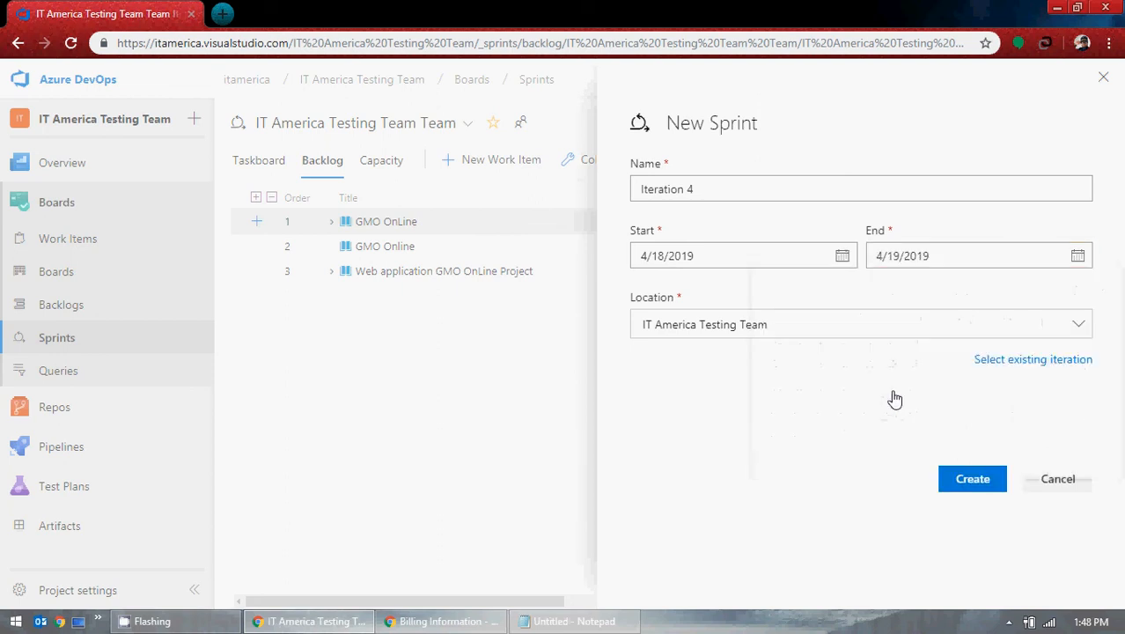
pyautogui.click(972, 478)
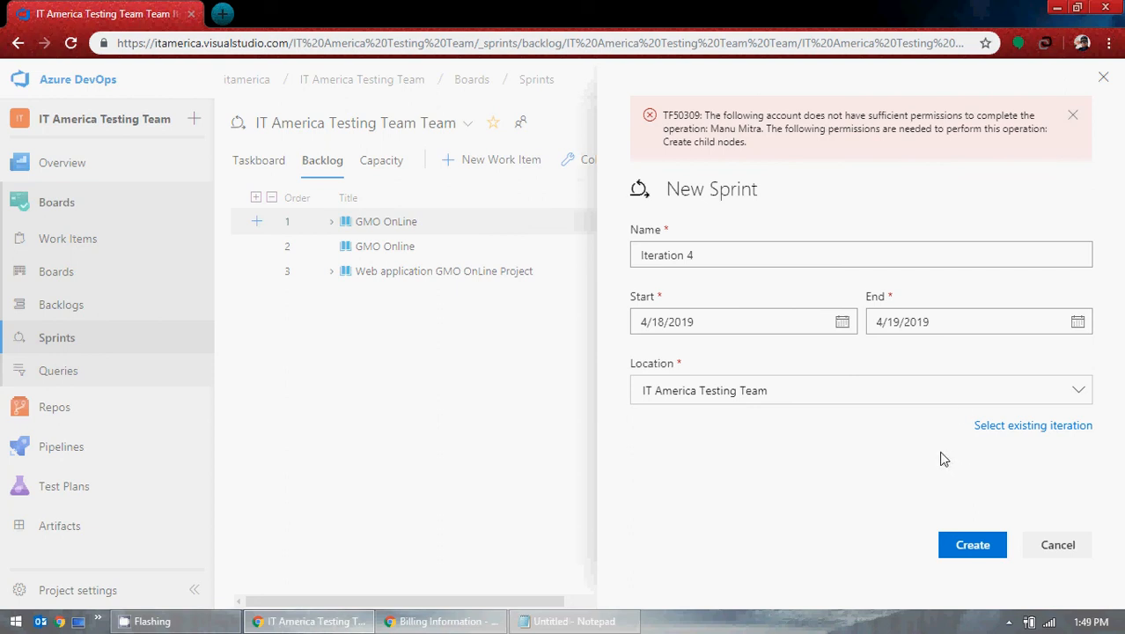
# Step: Close the failed New Sprint form and confirm the sprint list still holds only Iterations 1–3
pyautogui.click(1102, 77)
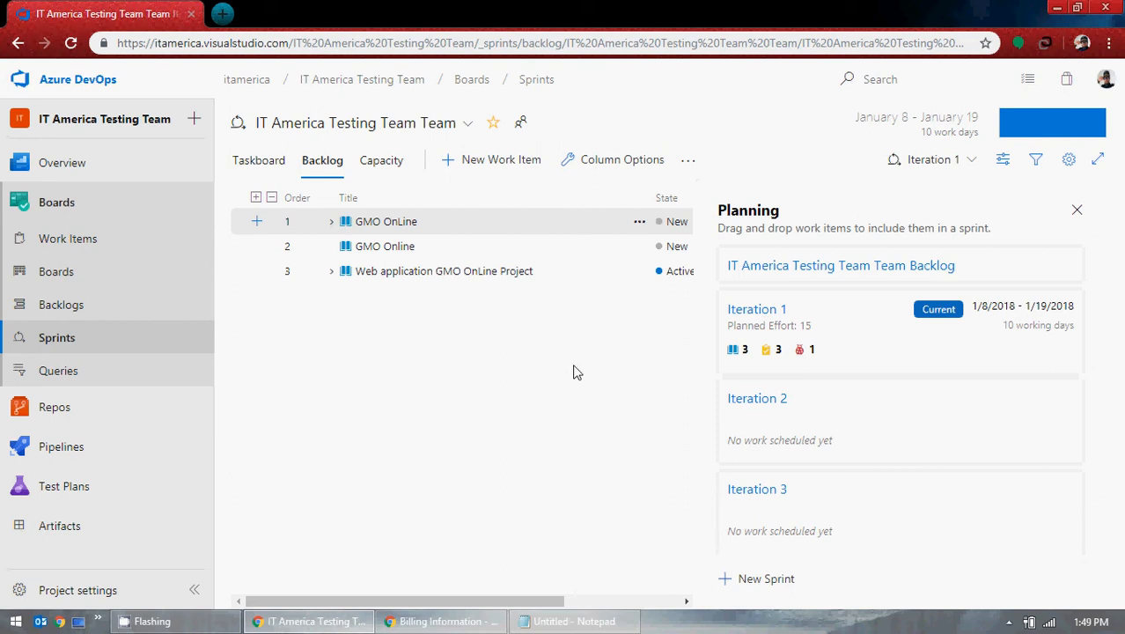
pyautogui.click(965, 169)
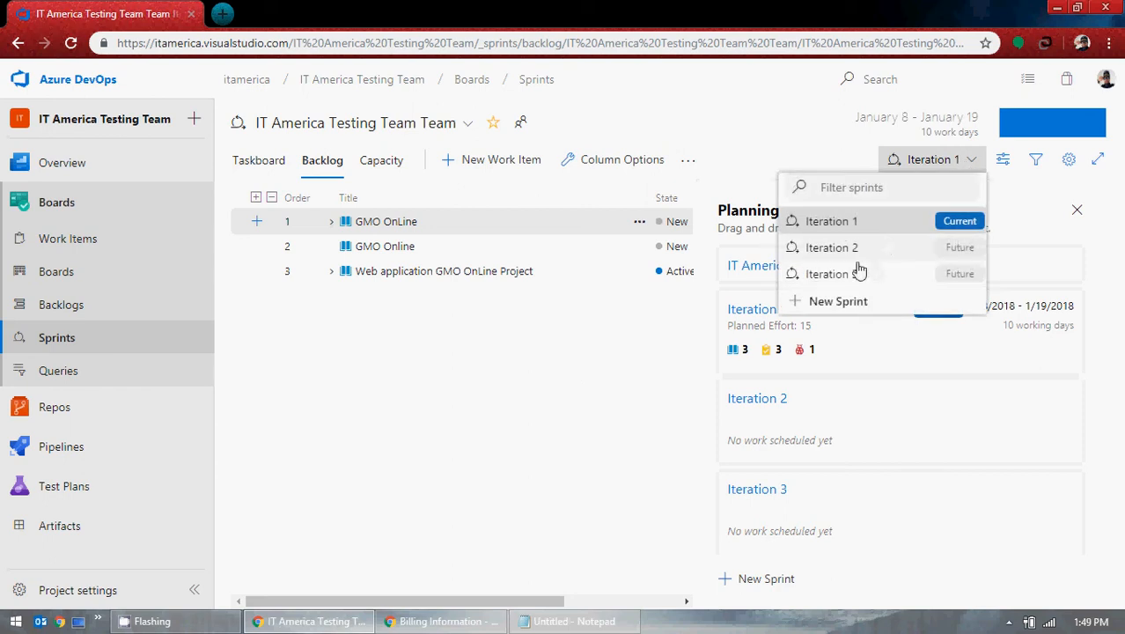
pyautogui.click(620, 385)
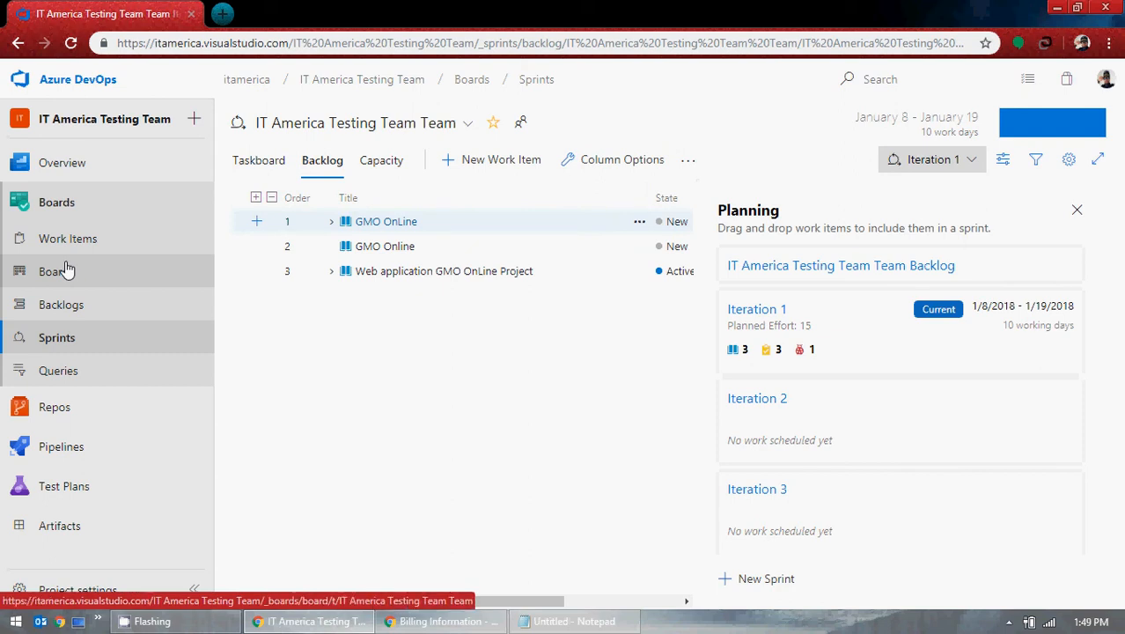
pyautogui.moveTo(132, 179)
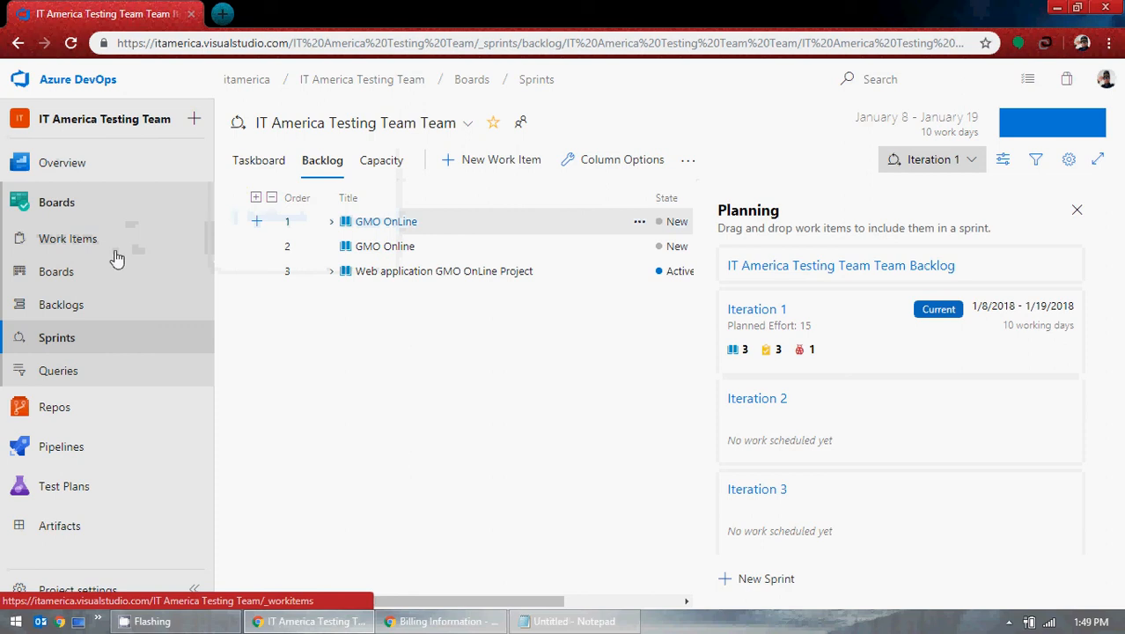
# Step: On the Stories board, view story 22's linked test case 25 (Chrome Browser functional test), then close its details
pyautogui.click(65, 281)
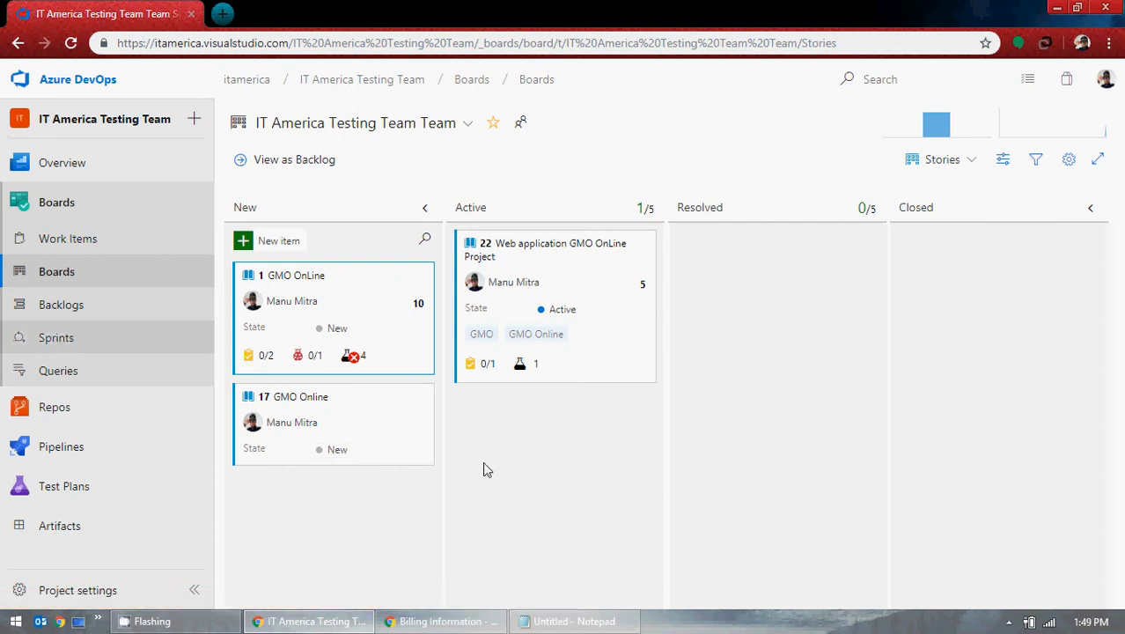
pyautogui.click(529, 365)
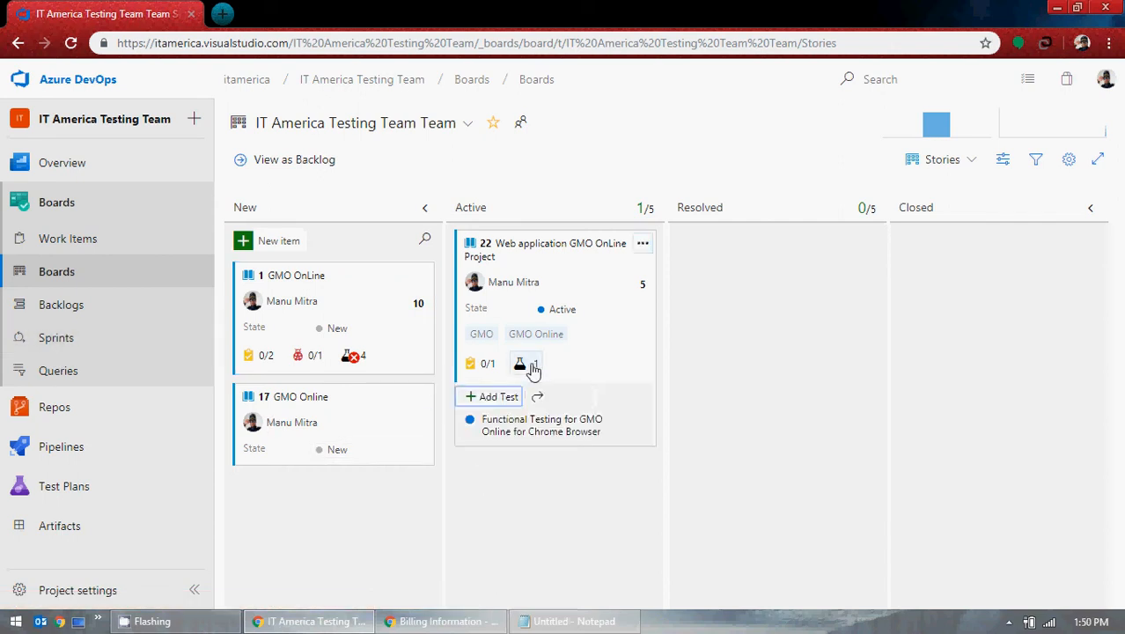
pyautogui.click(526, 431)
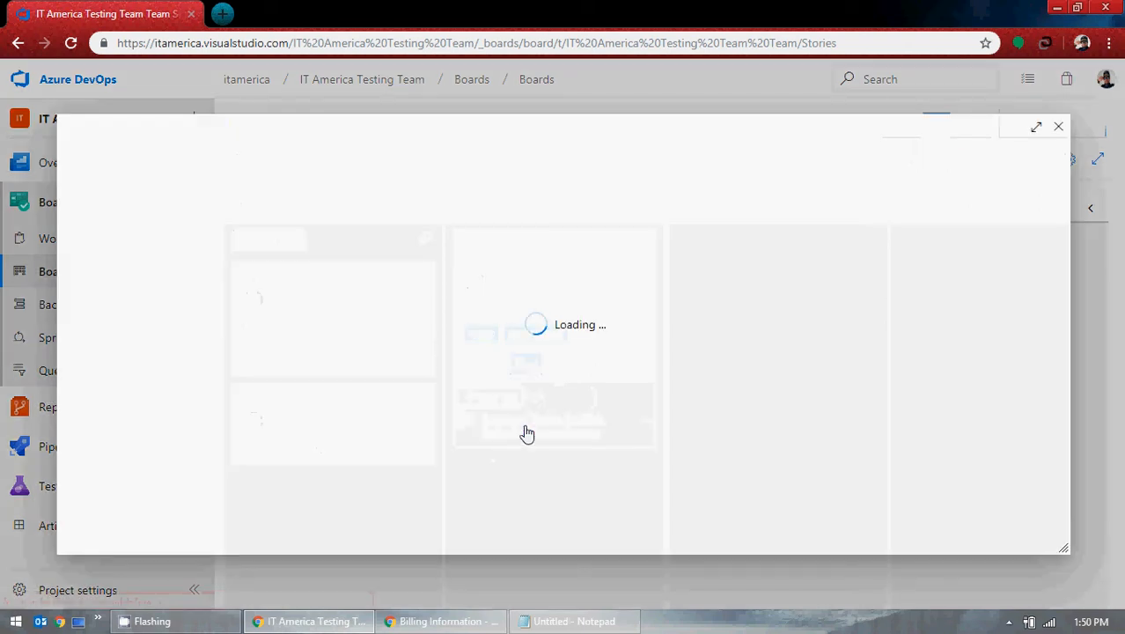
pyautogui.scroll(-5, 458, 416)
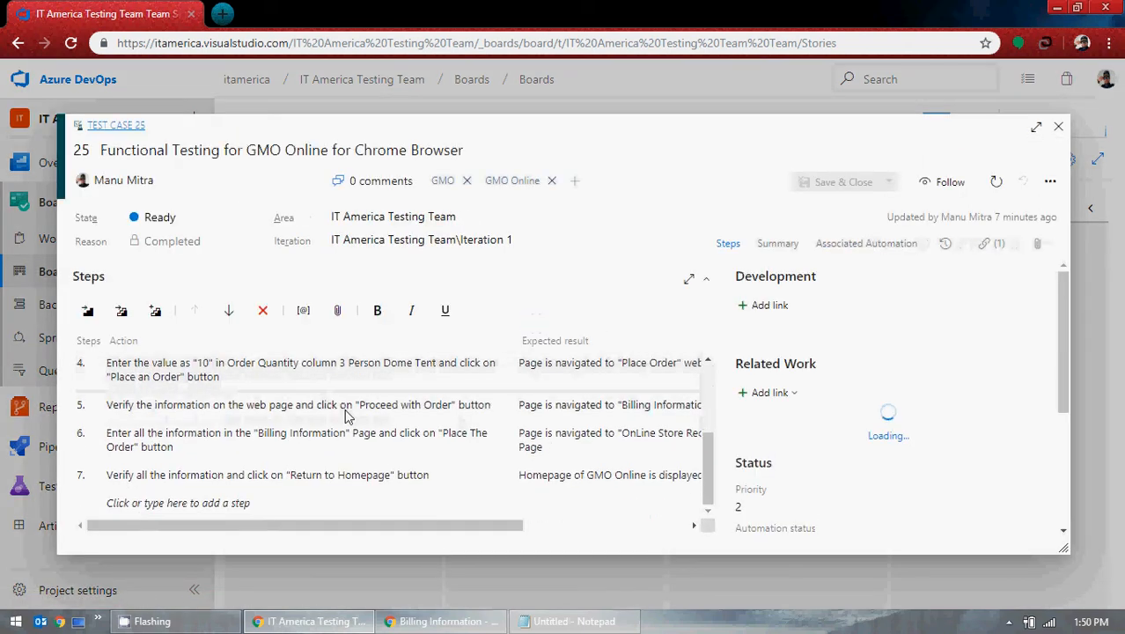
pyautogui.click(1058, 126)
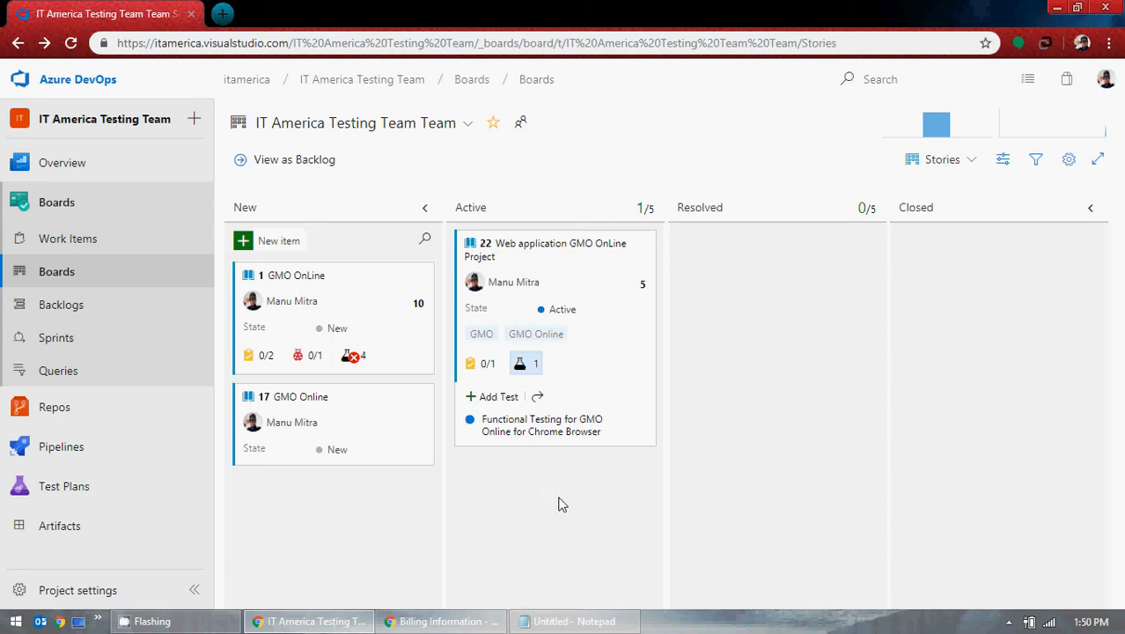
# Step: Close the untitled 'OnLine Store Receipt' Notepad note without saving it
pyautogui.click(572, 621)
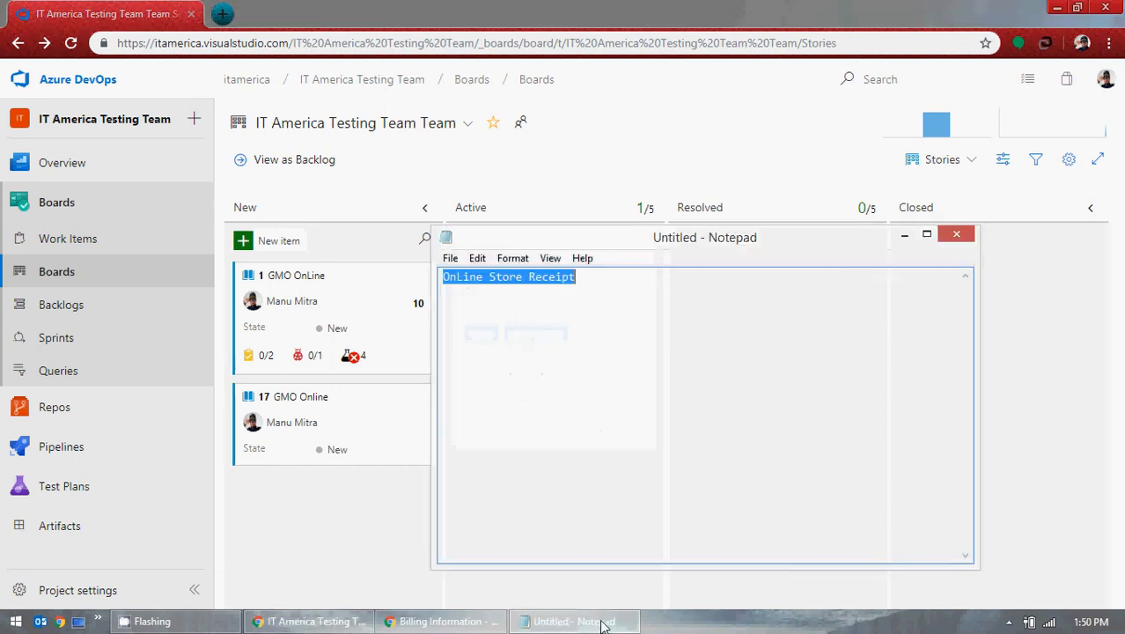
pyautogui.click(956, 234)
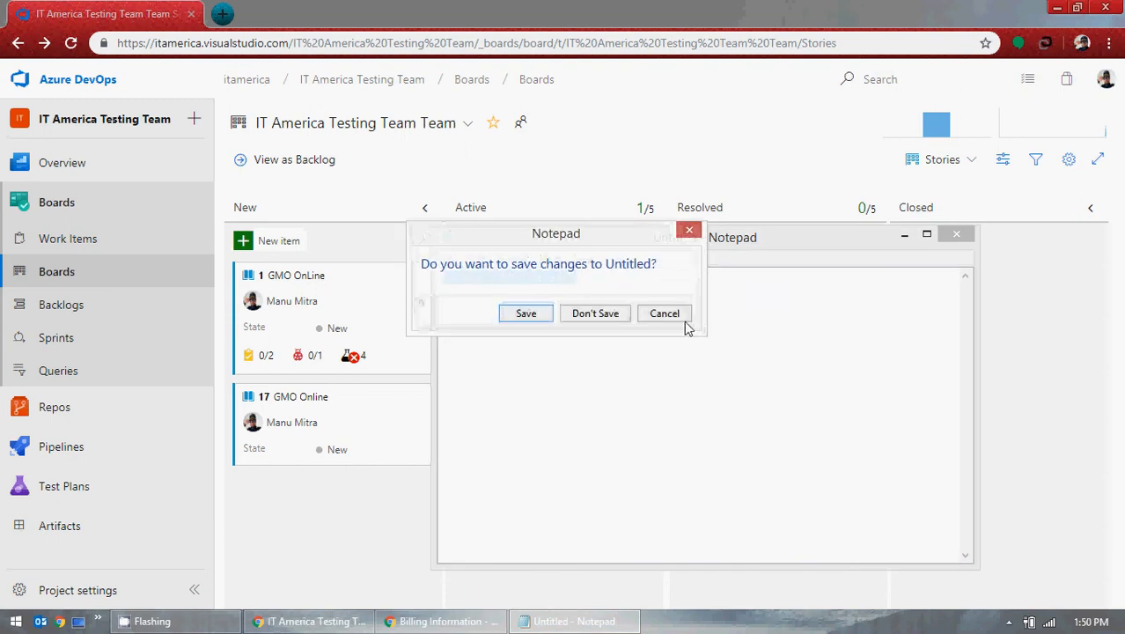
pyautogui.click(603, 315)
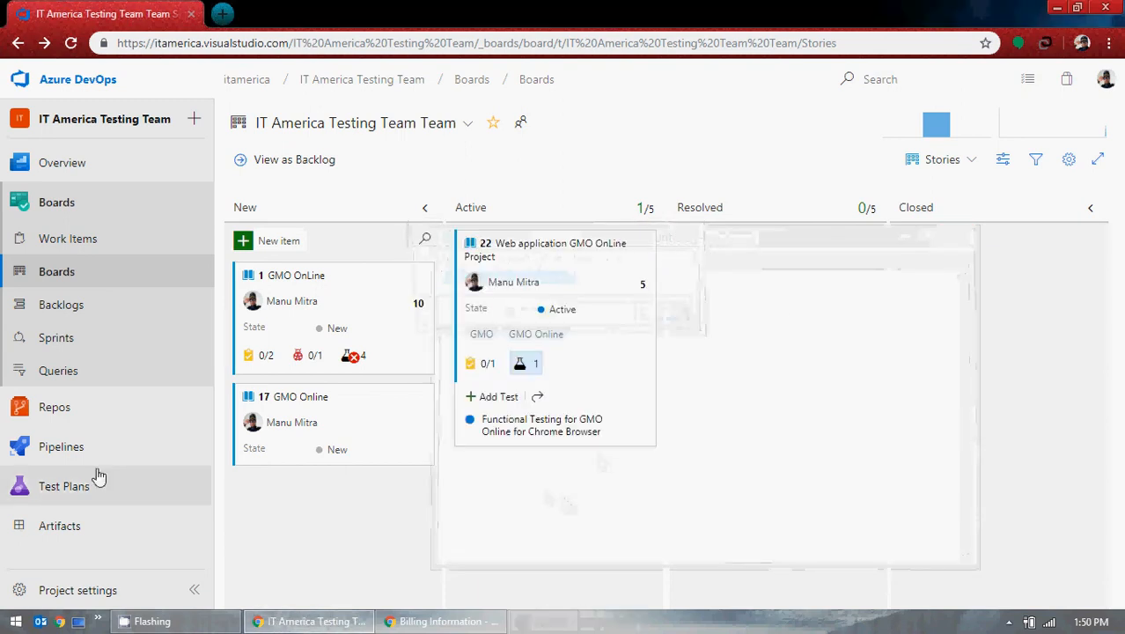
pyautogui.moveTo(90, 497)
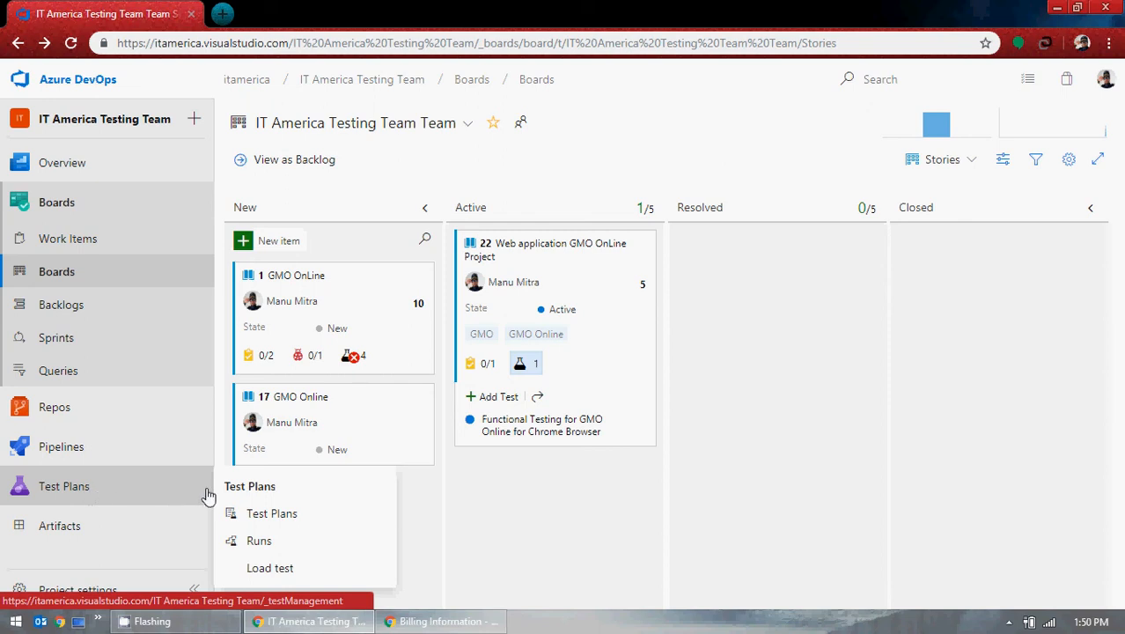
# Step: Open the Iteration 1 stories test plan and select suite 22, Web application GMO OnLine Project
pyautogui.click(272, 515)
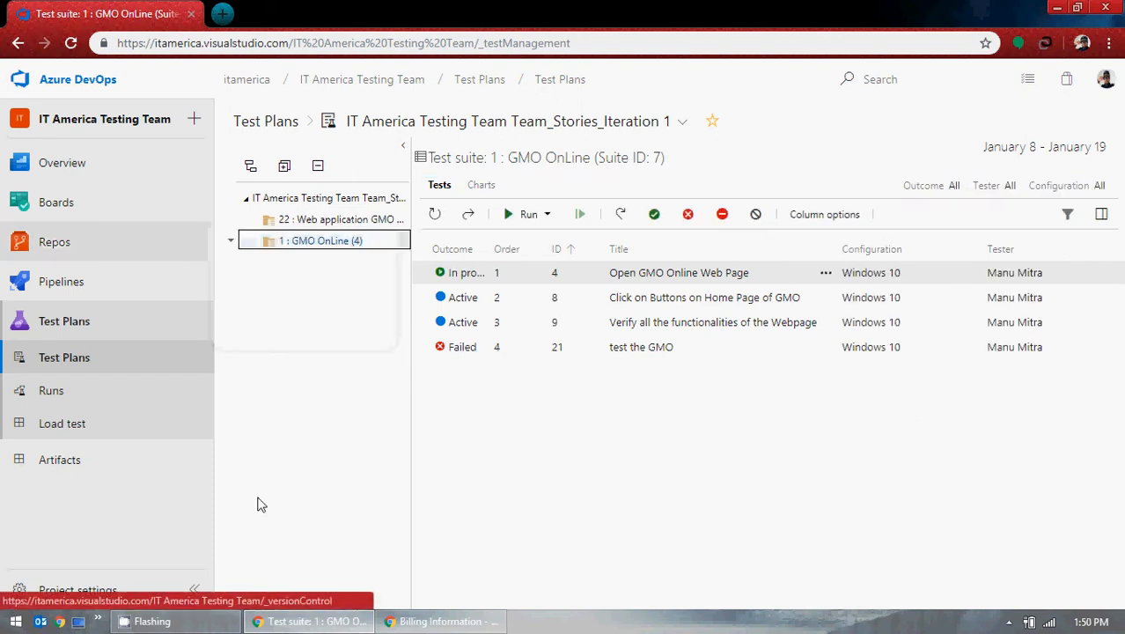
pyautogui.rightClick(234, 243)
pyautogui.click(344, 218)
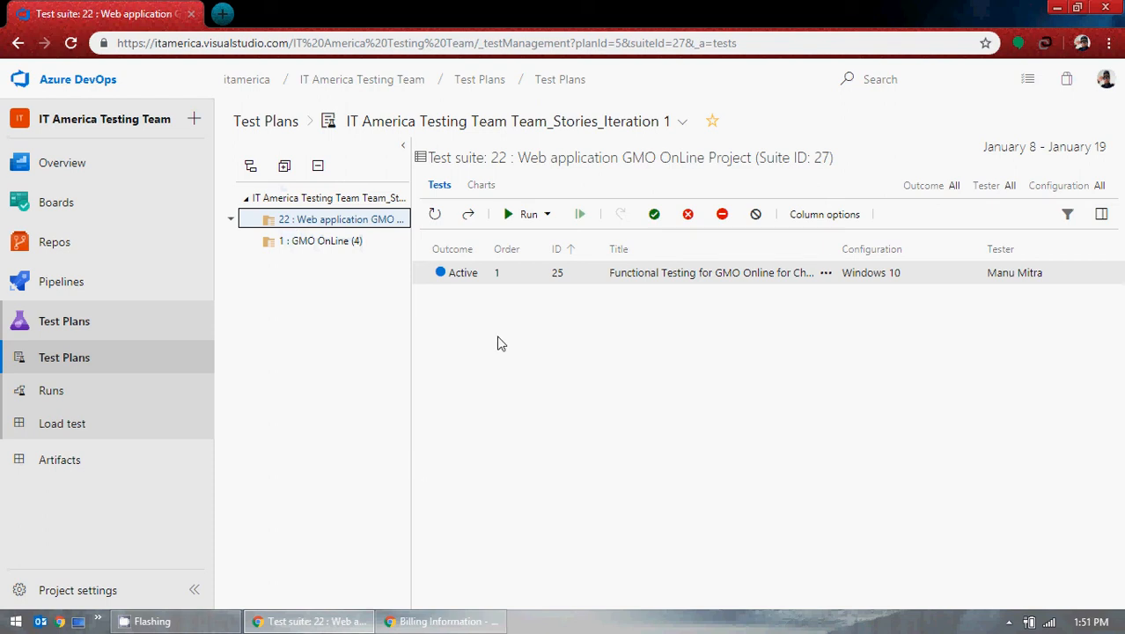
pyautogui.click(322, 243)
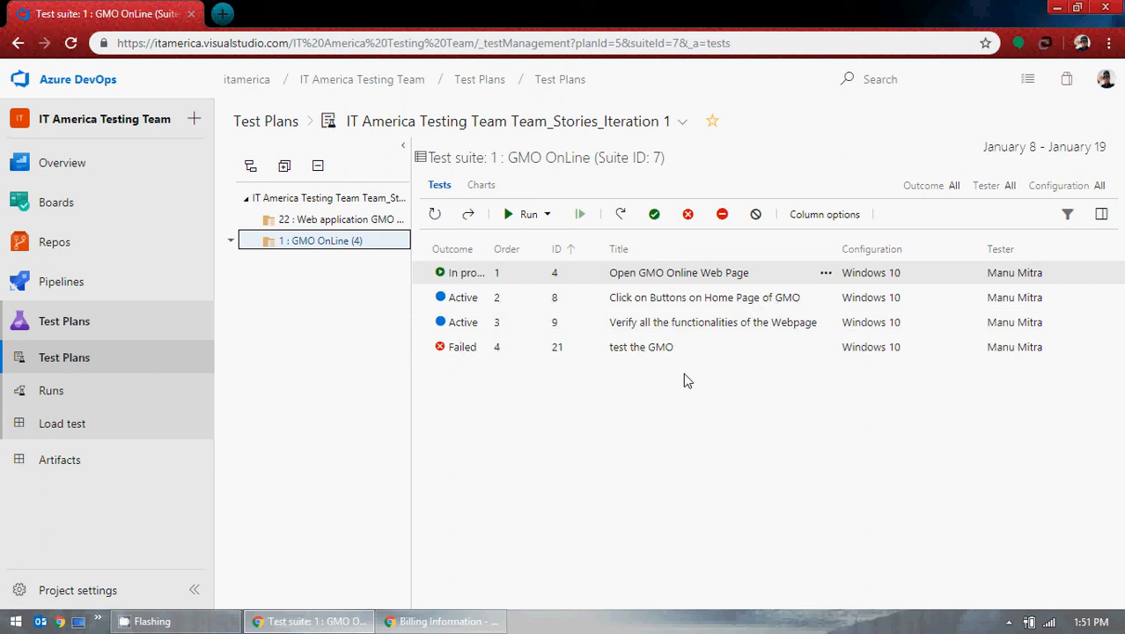
pyautogui.click(341, 219)
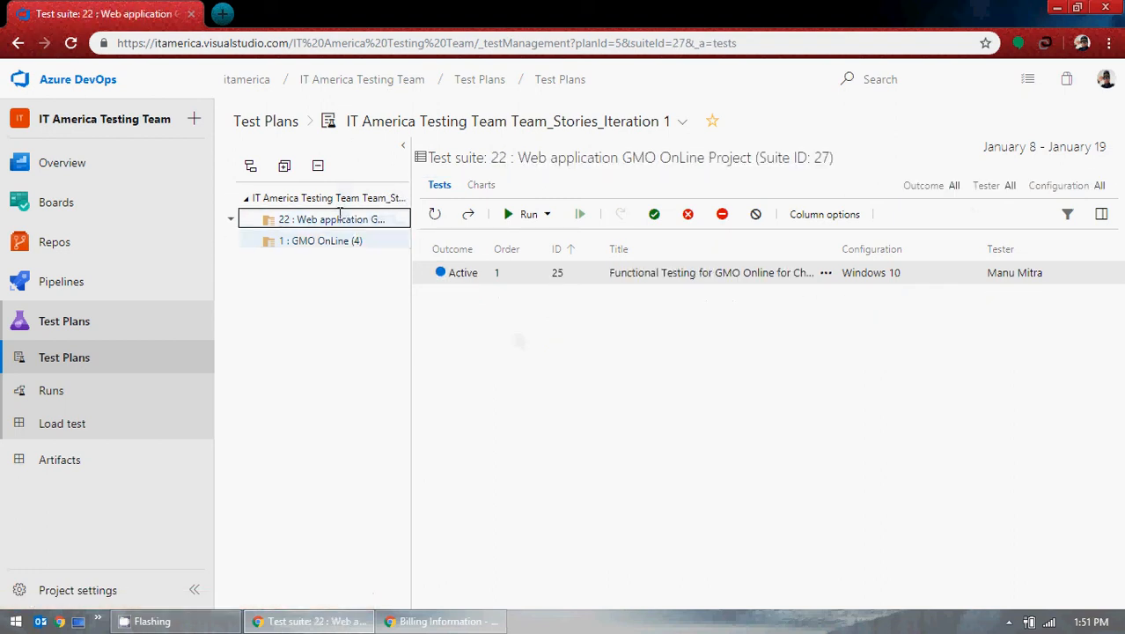
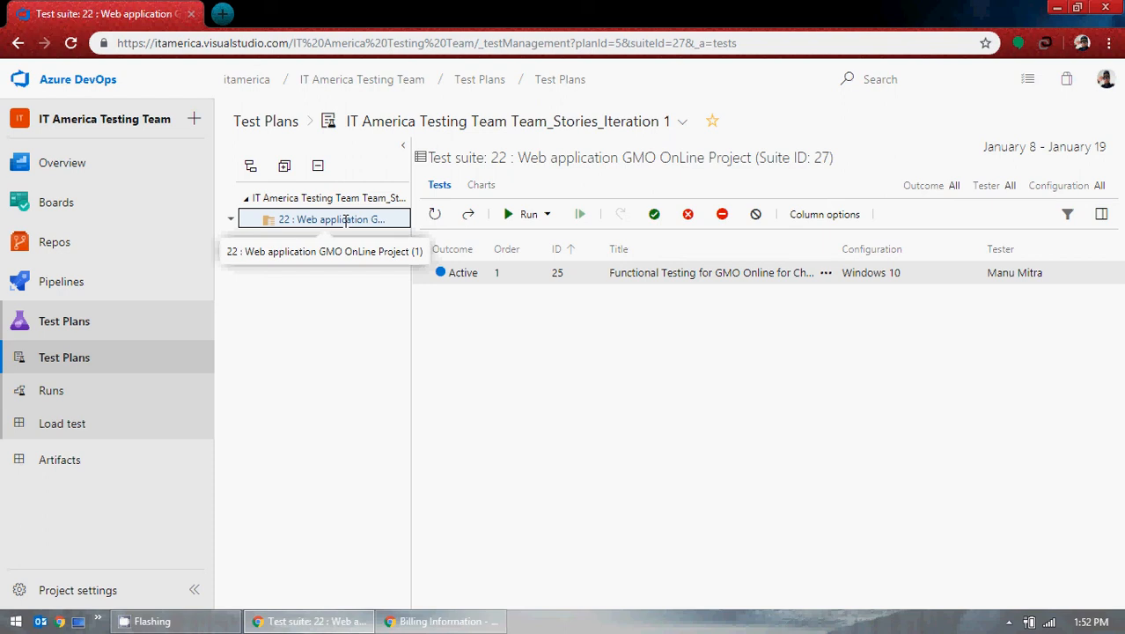
# Step: Visit the work items list and the Stories board, then return to Test Plans
pyautogui.moveTo(78, 213)
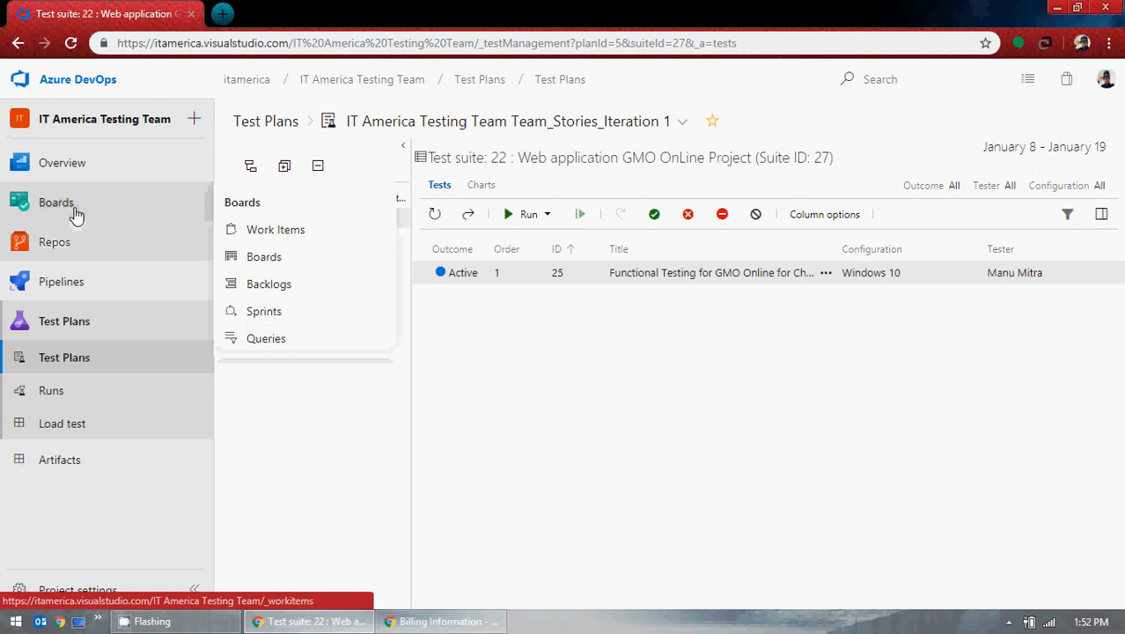
pyautogui.click(77, 213)
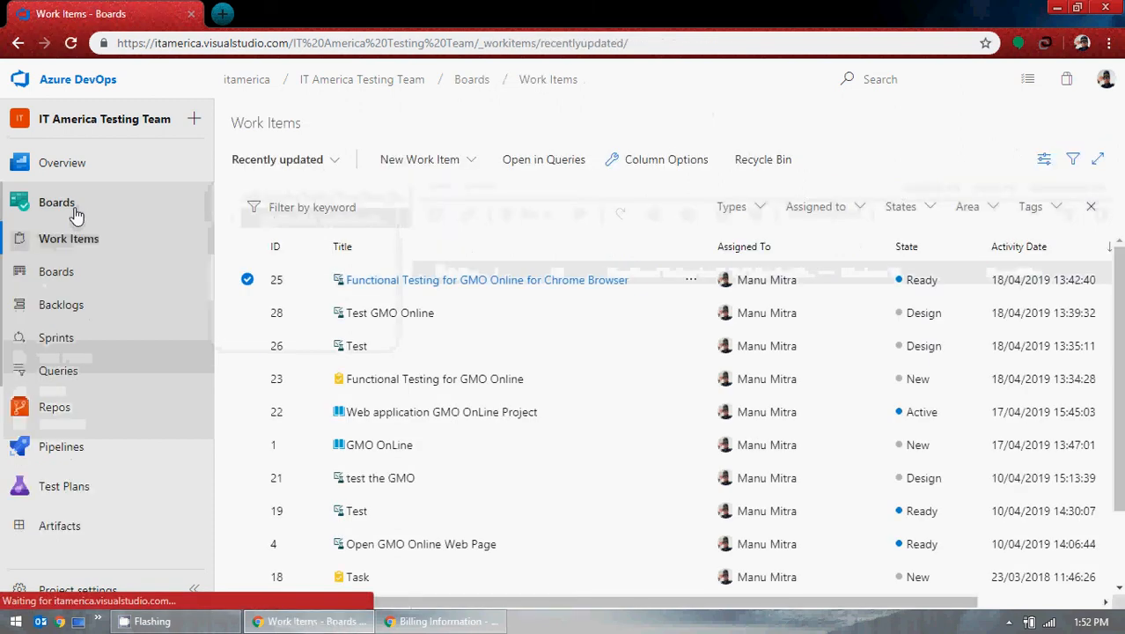
pyautogui.click(74, 277)
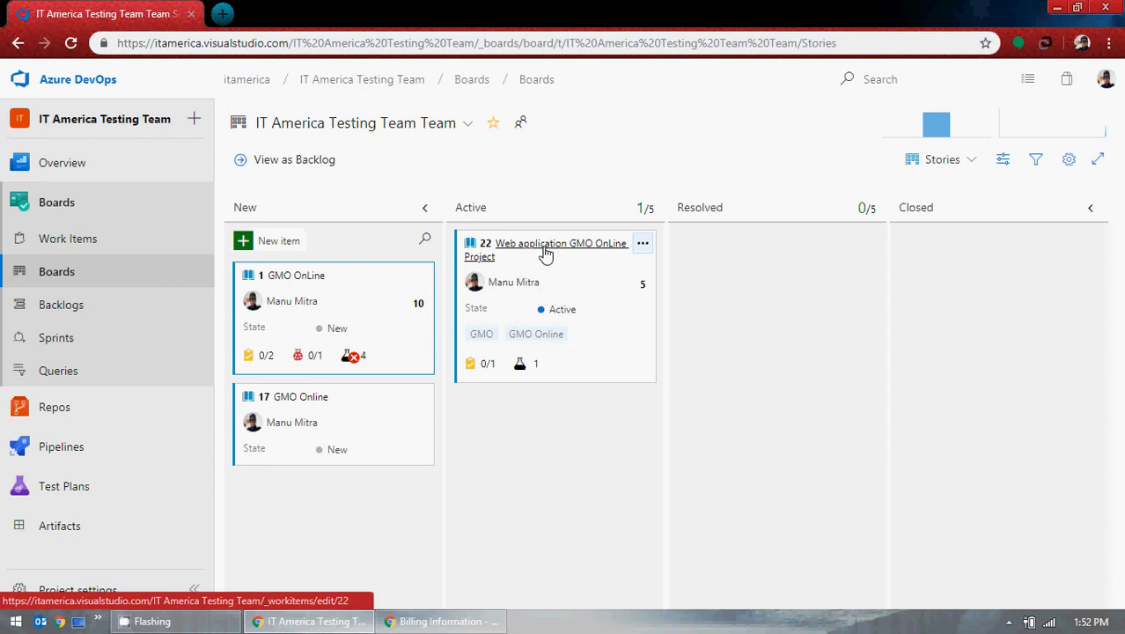
pyautogui.moveTo(88, 494)
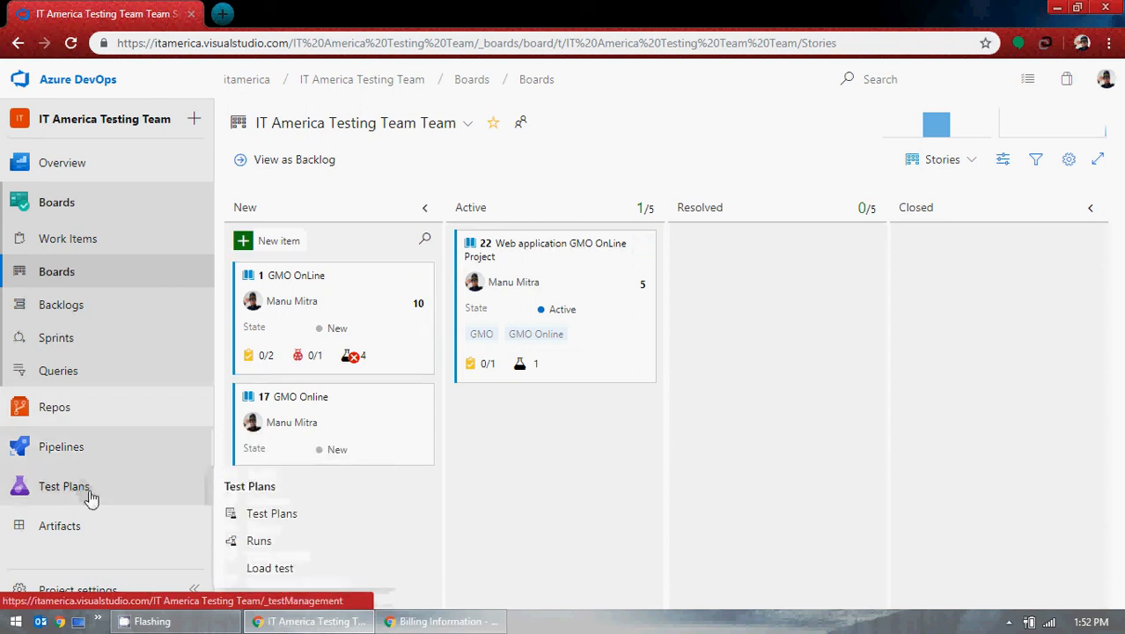
pyautogui.click(292, 517)
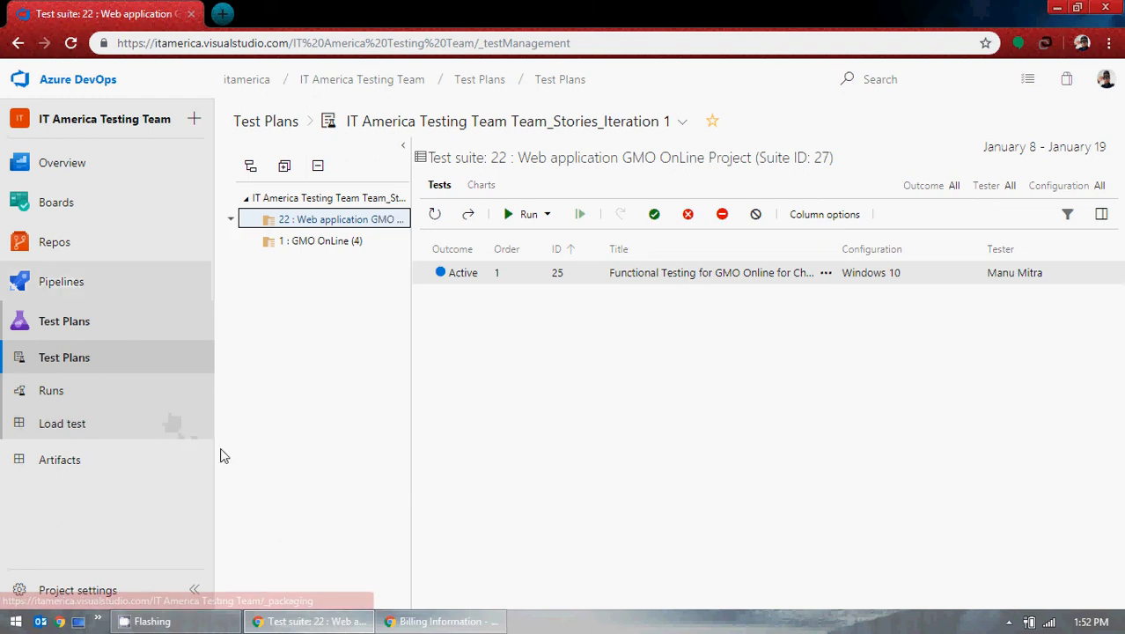
# Step: Collapse the navigation sidebar to icons and show test case 25's run options
pyautogui.click(194, 590)
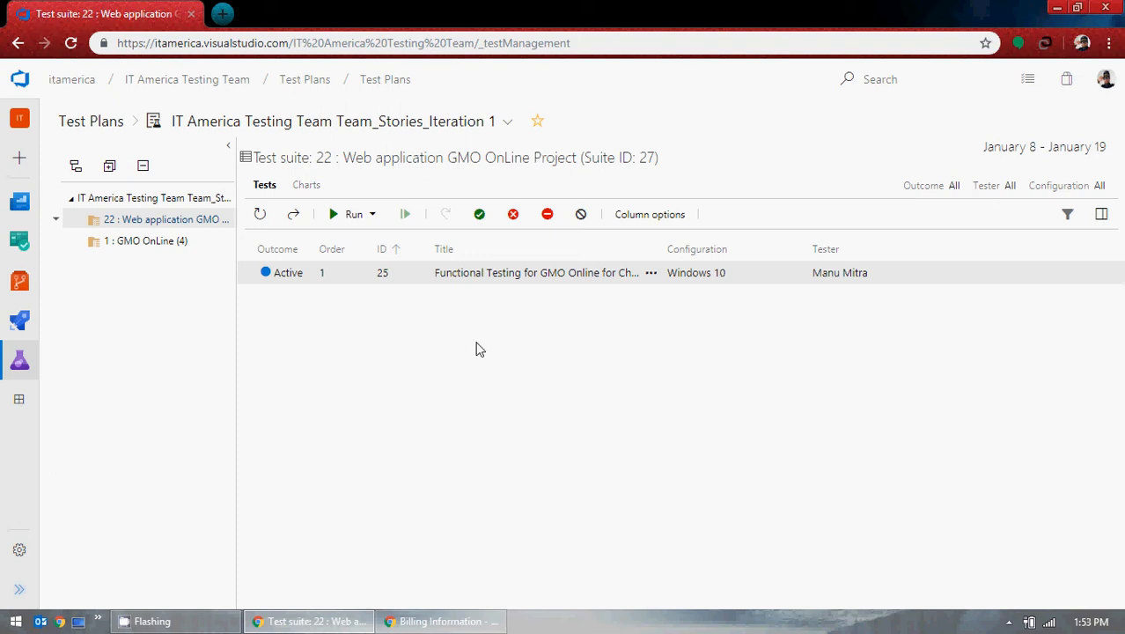
pyautogui.moveTo(18, 362)
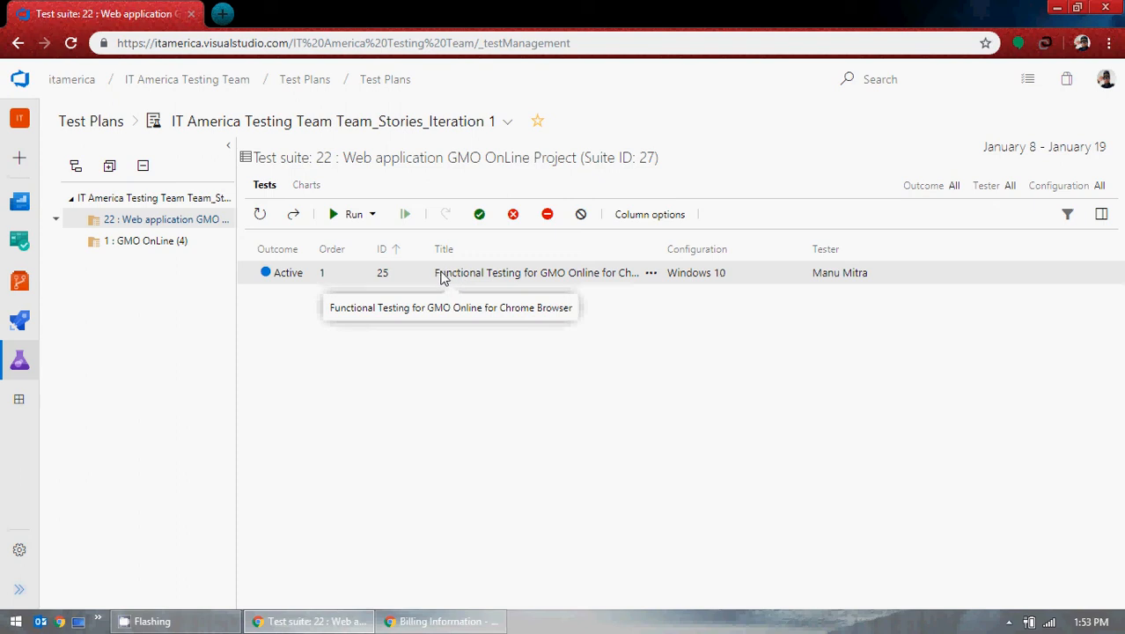
pyautogui.click(372, 216)
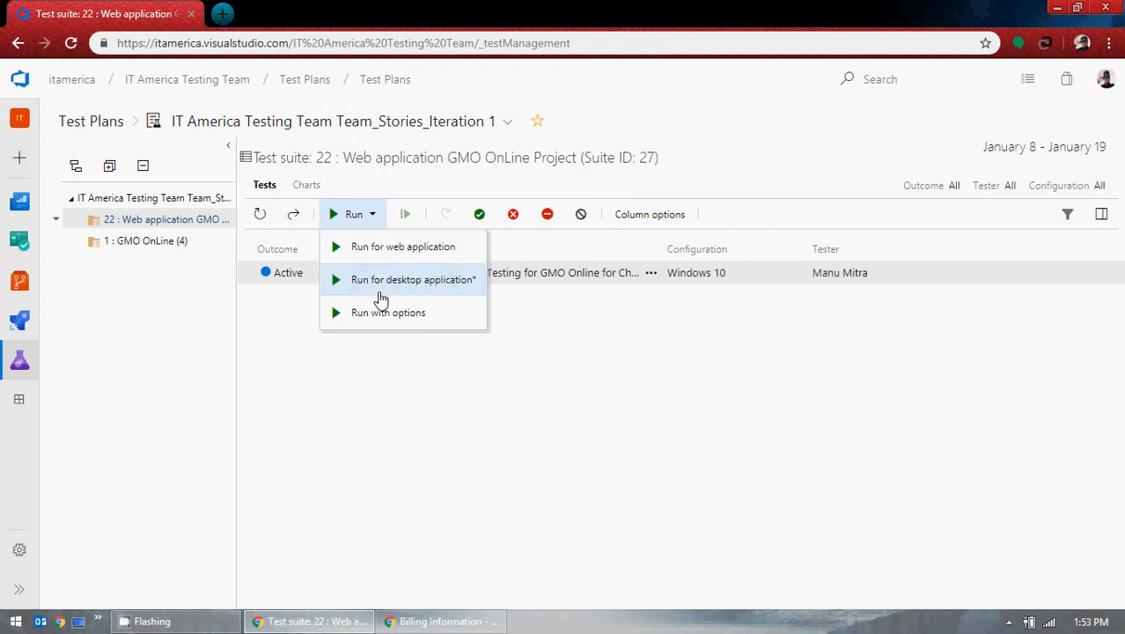
# Step: Run test case 25 for web application and widen the Runner window so its steps unwrap
pyautogui.click(649, 397)
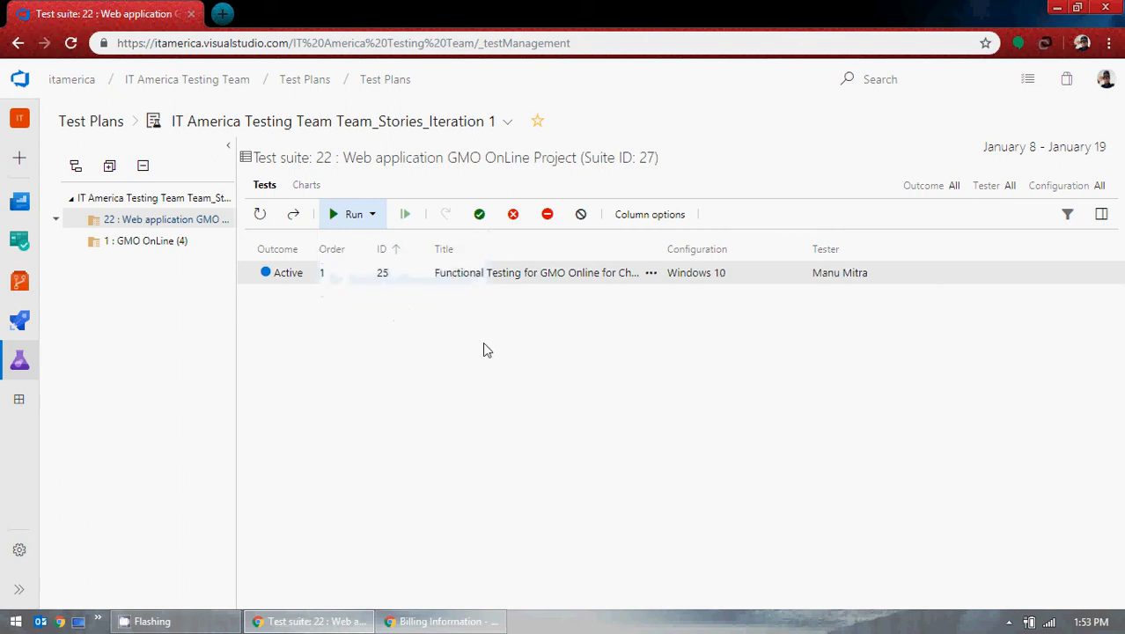
pyautogui.click(332, 214)
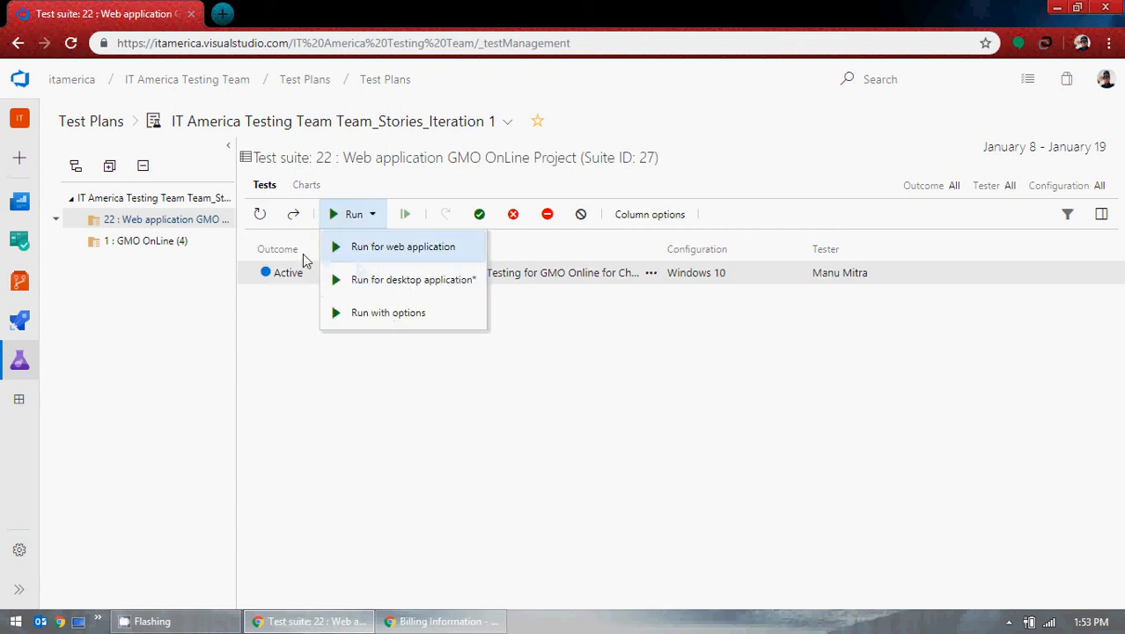
pyautogui.click(302, 254)
pyautogui.click(336, 214)
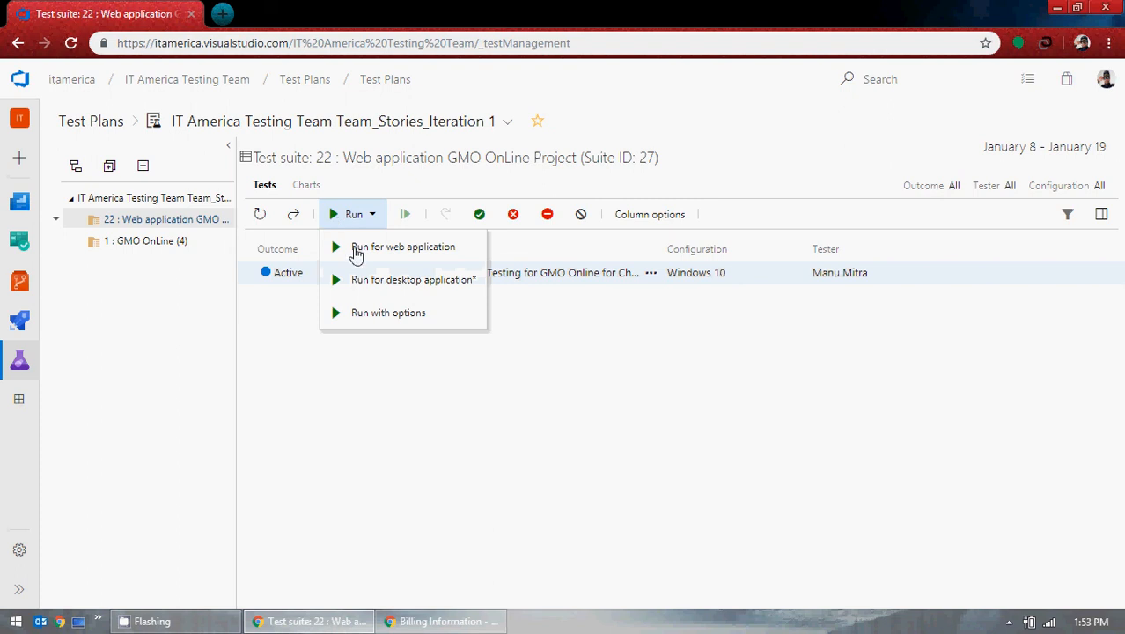
pyautogui.click(360, 252)
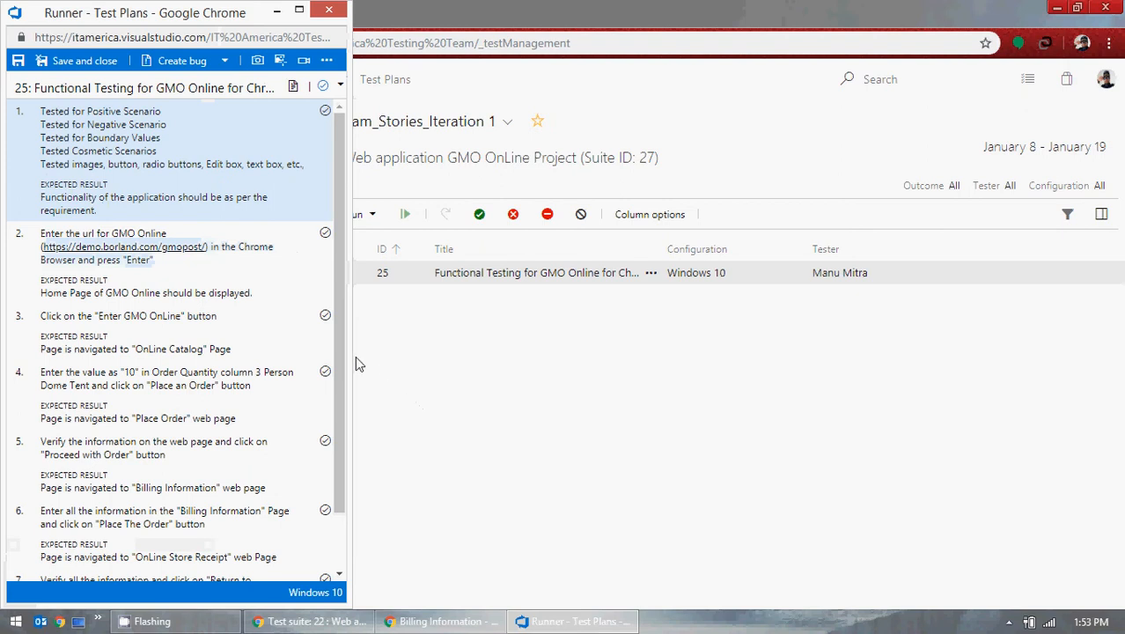
pyautogui.moveTo(346, 366); pyautogui.dragTo(734, 375)
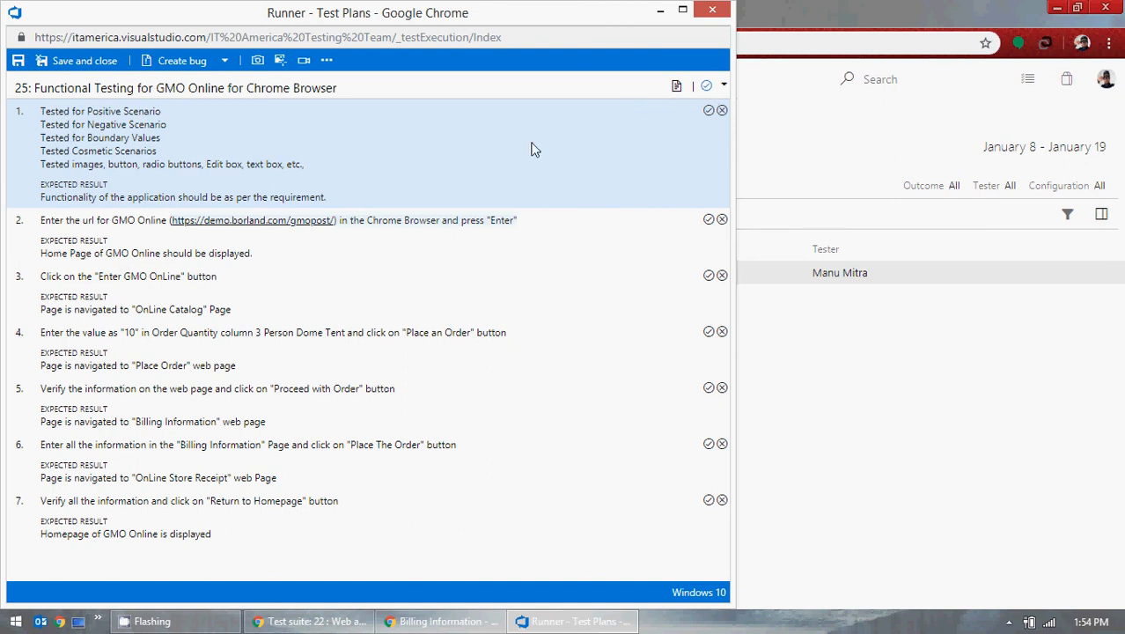
# Step: Pass step 1 in the Runner and take the GMO browser back to its home page
pyautogui.click(708, 110)
pyautogui.click(712, 113)
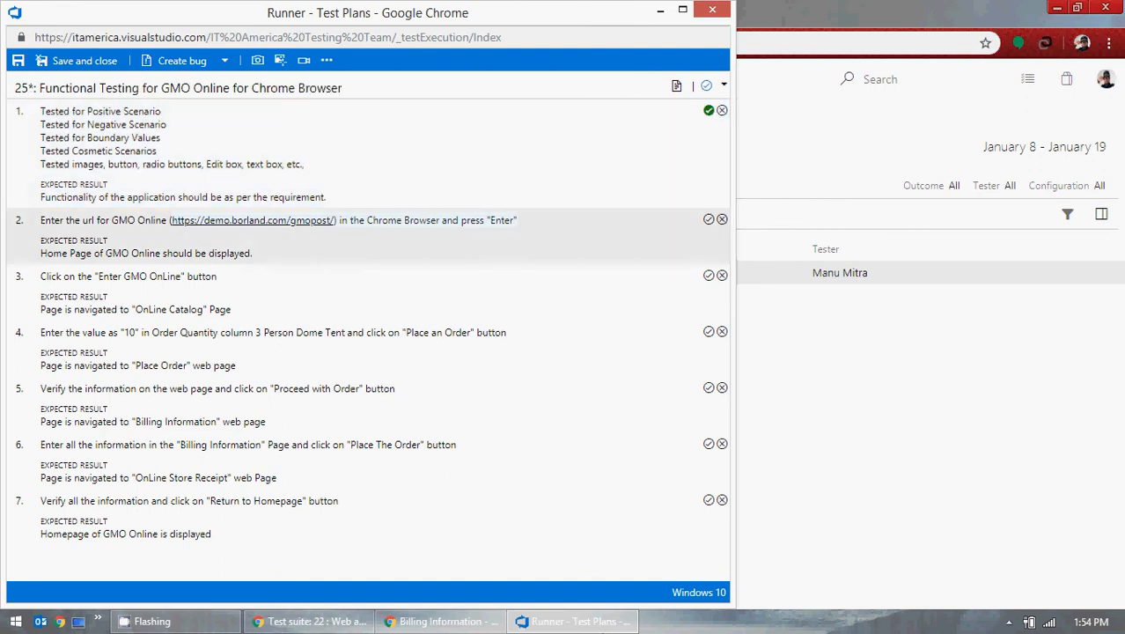
pyautogui.click(440, 621)
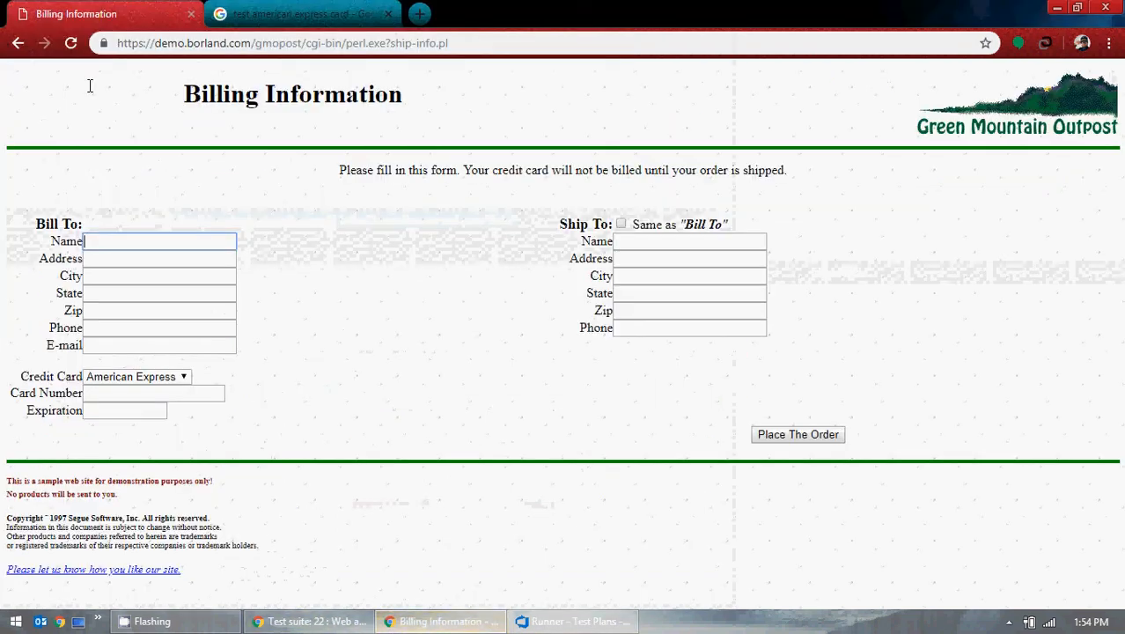
pyautogui.click(18, 43)
pyautogui.click(18, 43)
pyautogui.click(18, 43)
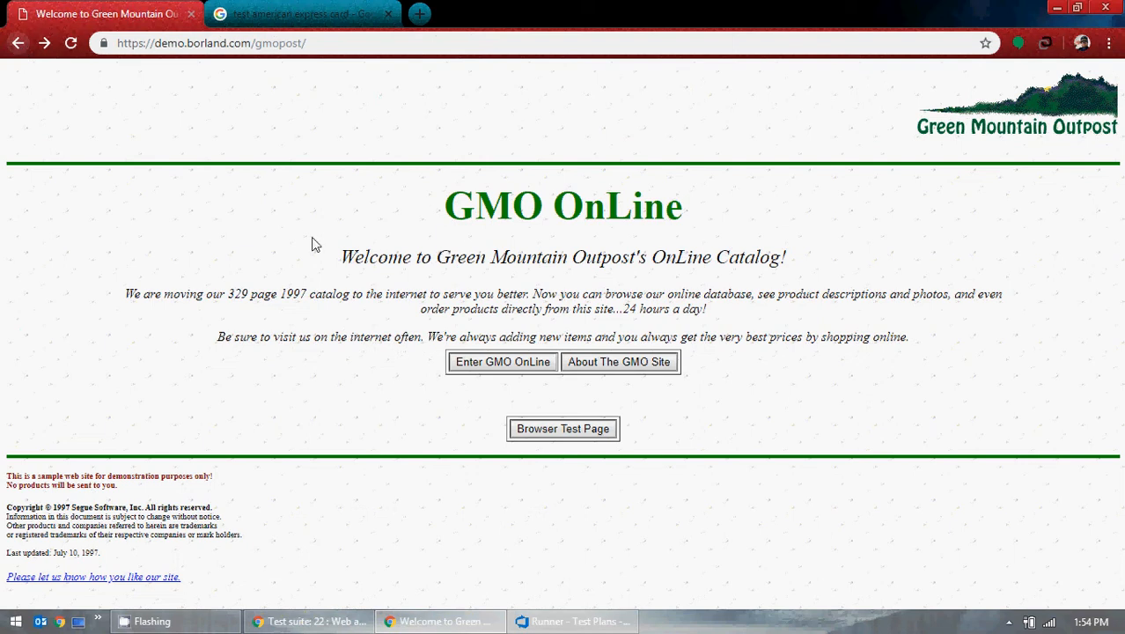
pyautogui.click(574, 620)
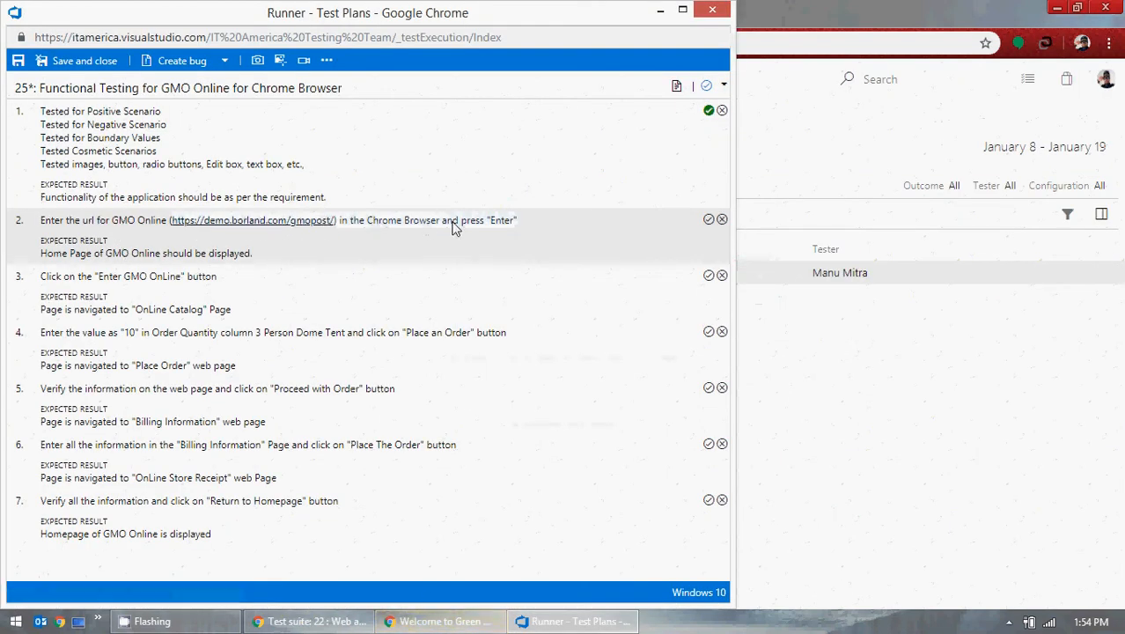
# Step: Copy the GMO home page URL into a new browser tab, then pass step 2
pyautogui.click(439, 620)
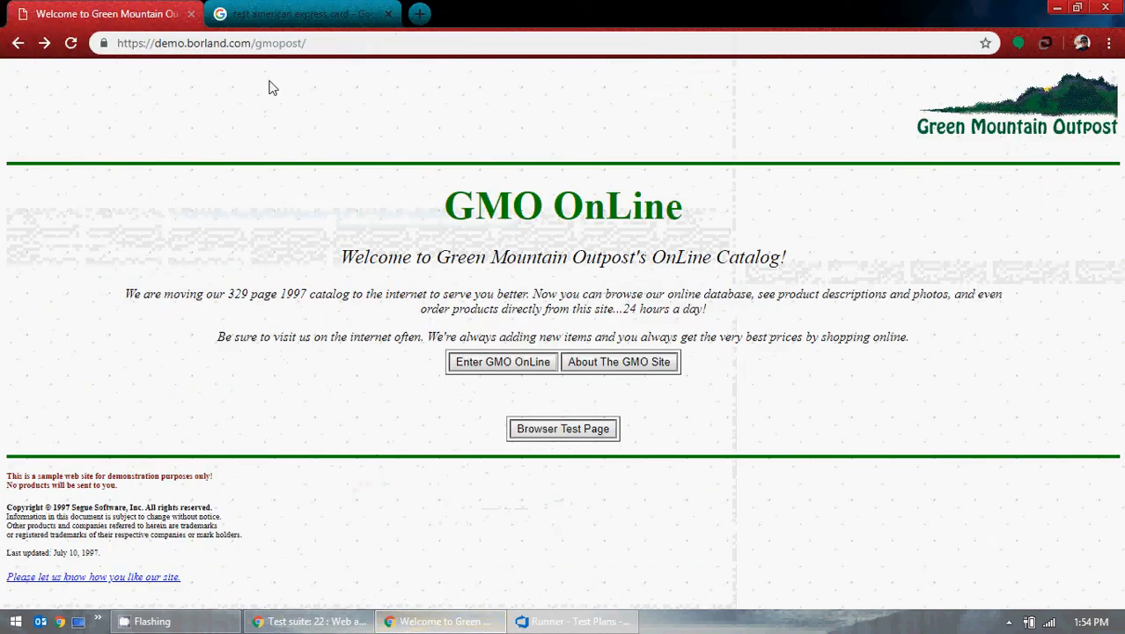
pyautogui.click(321, 44)
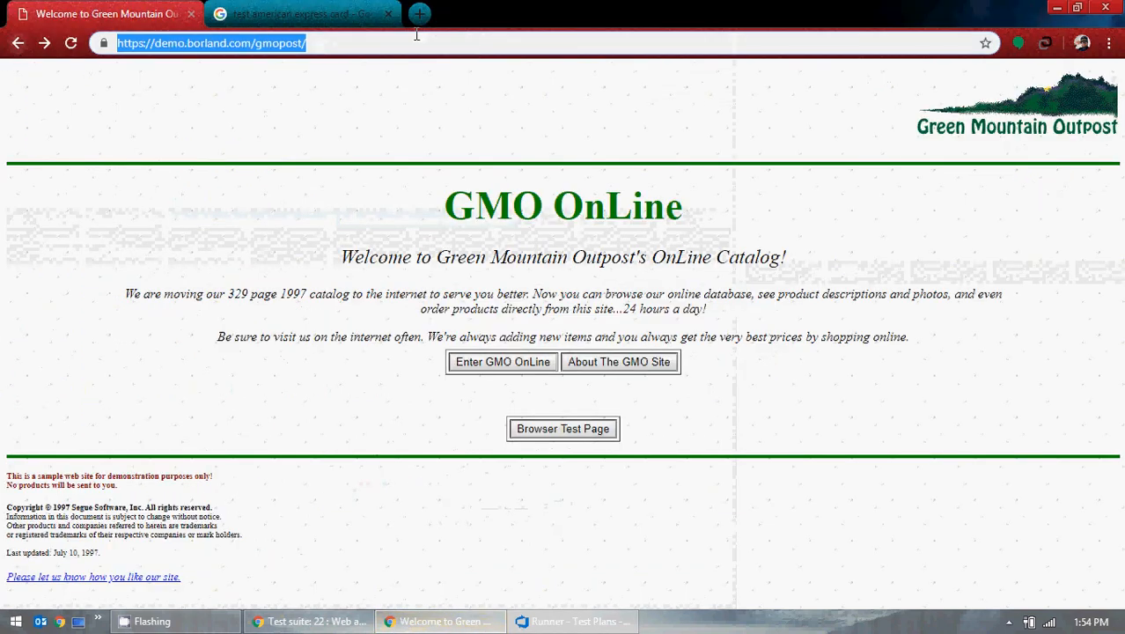
pyautogui.hotkey('ctrl', 'c')
pyautogui.hotkey('ctrl', 't')
pyautogui.hotkey('ctrl', 'v')
pyautogui.press('Return')
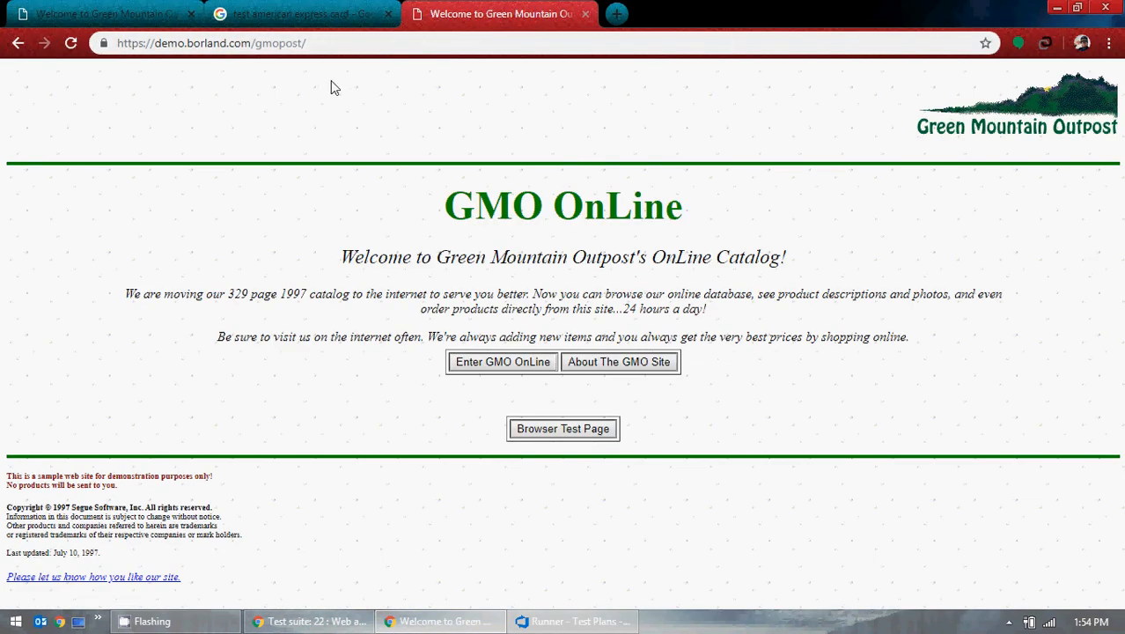
pyautogui.click(1057, 7)
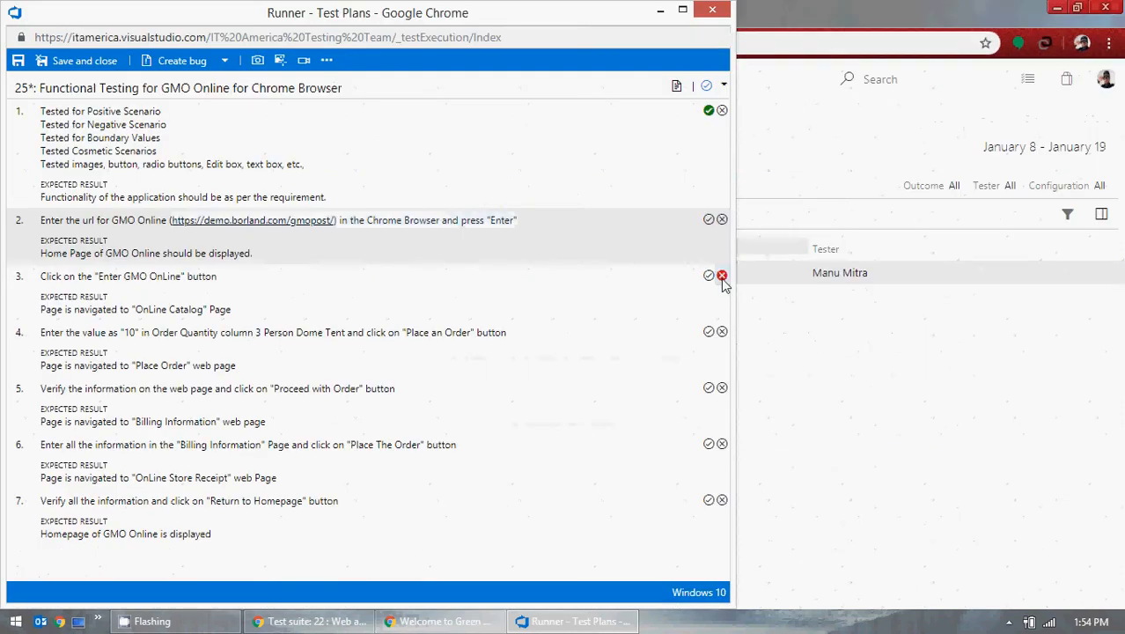
pyautogui.click(709, 219)
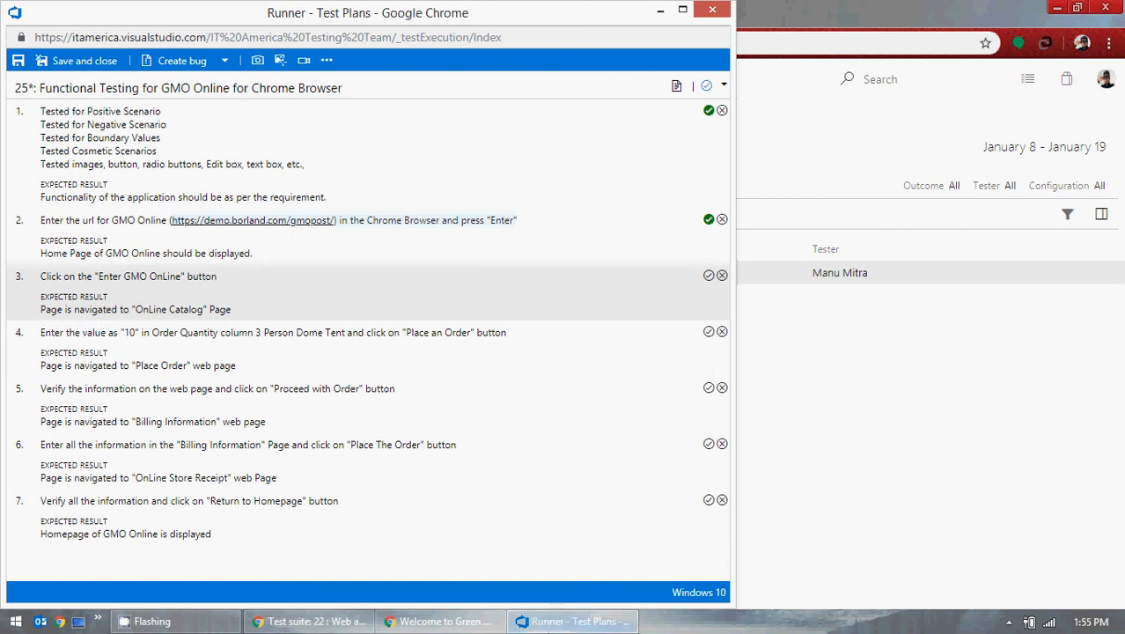
# Step: Enter the GMO OnLine catalog and pass runner step 3
pyautogui.click(462, 619)
pyautogui.click(517, 362)
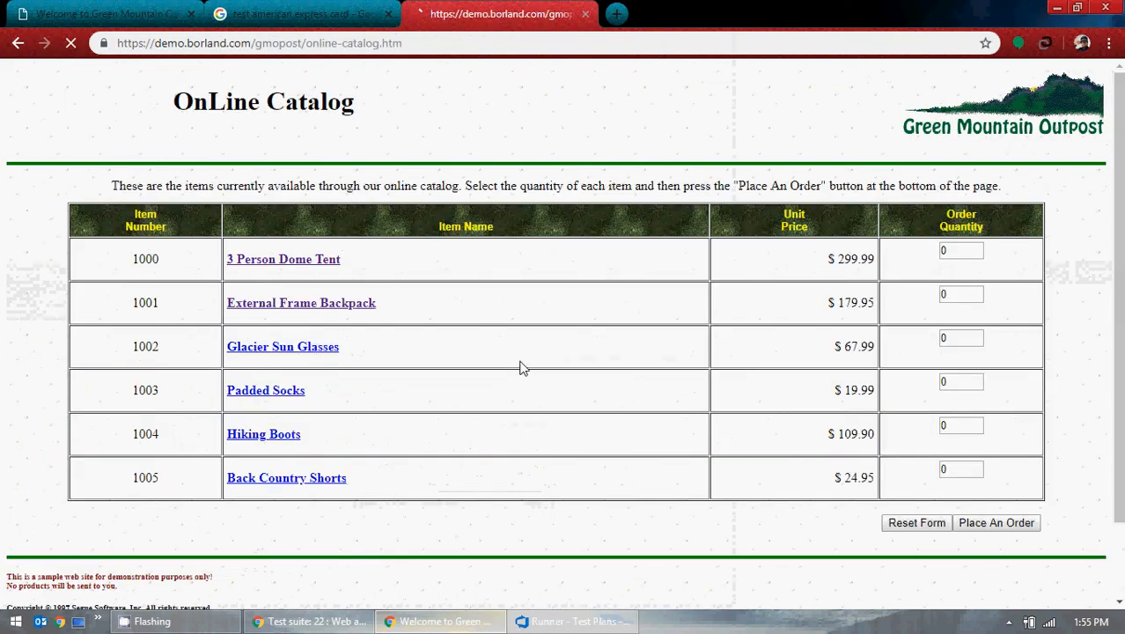
pyautogui.click(1057, 7)
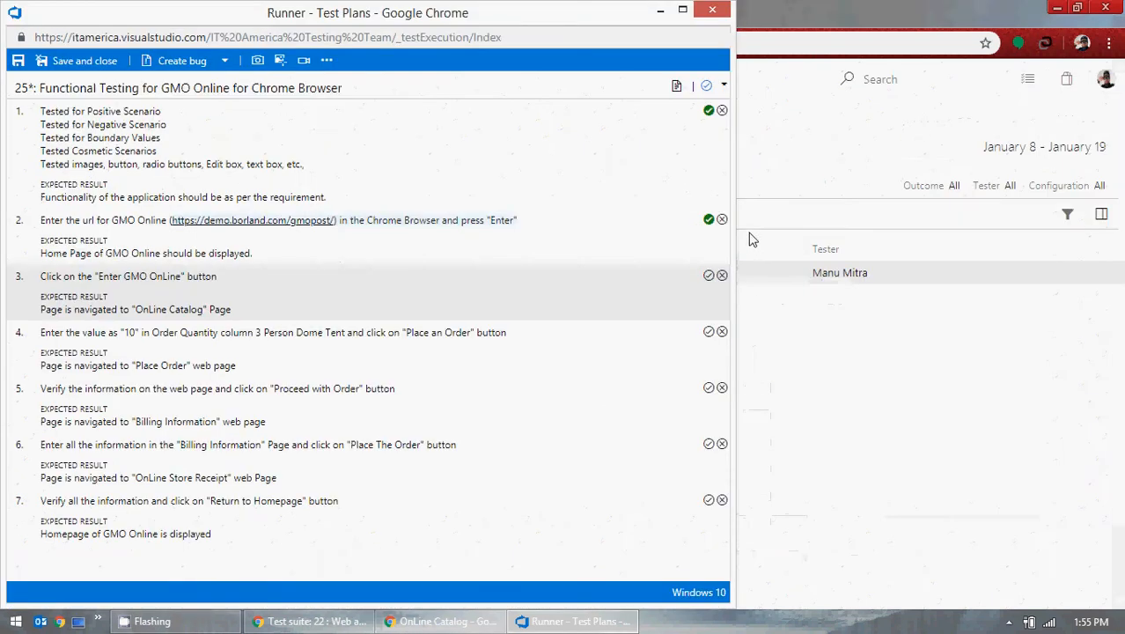
pyautogui.click(708, 275)
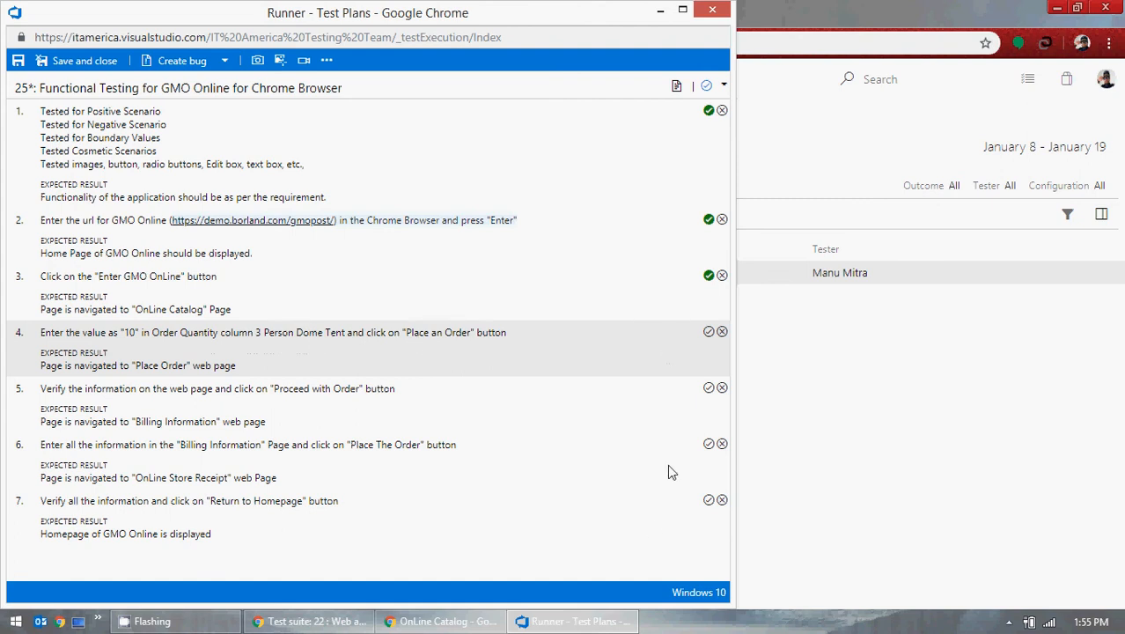
# Step: Order 10 3 Person Dome Tents, pass step 4, and proceed to billing information
pyautogui.click(436, 621)
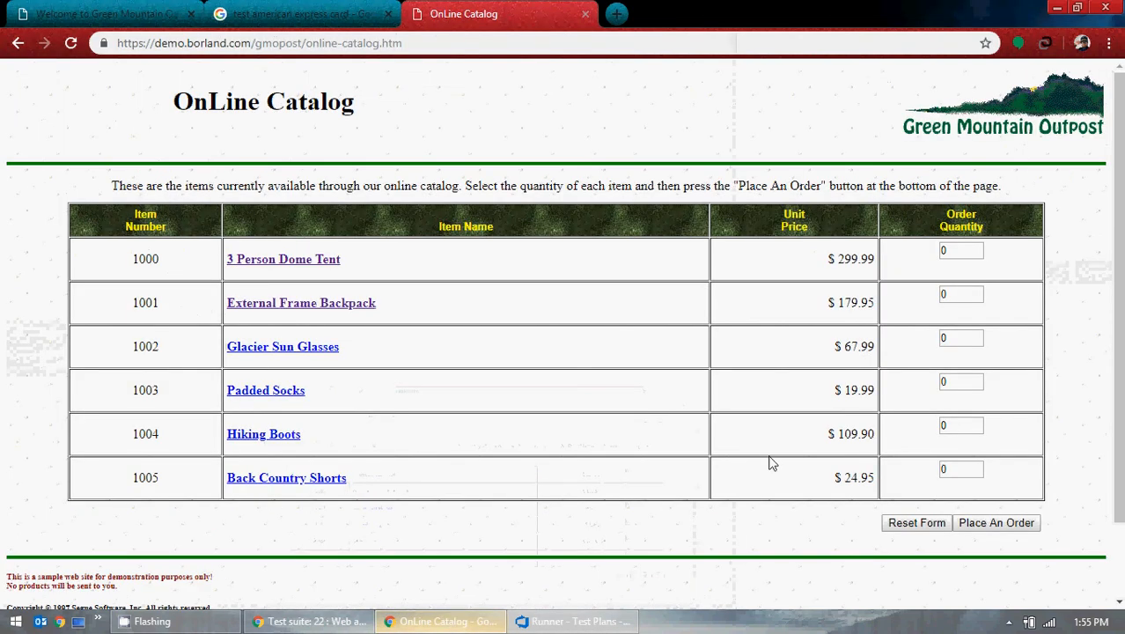
pyautogui.doubleClick(963, 250)
pyautogui.write('10')
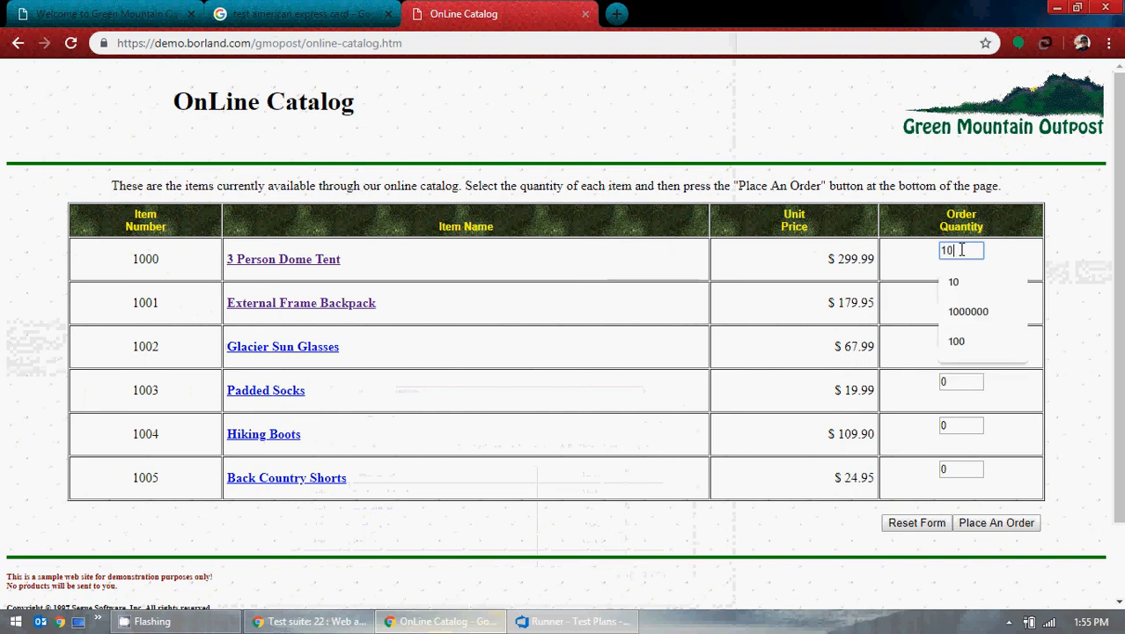
pyautogui.click(977, 525)
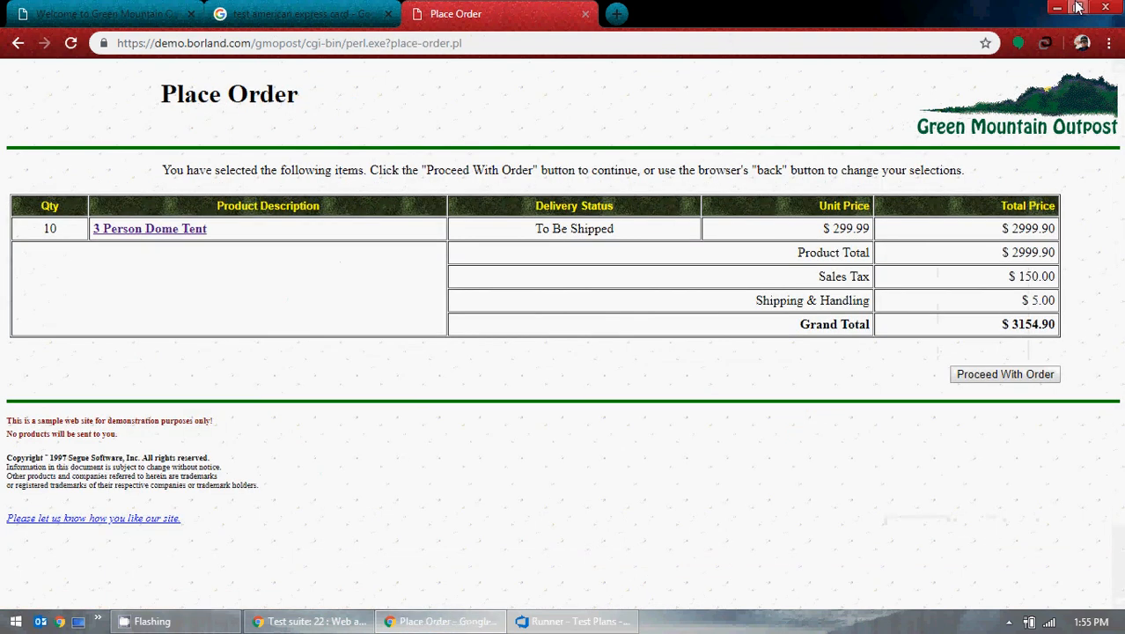
pyautogui.hotkey('alt', 'Tab')
pyautogui.click(708, 331)
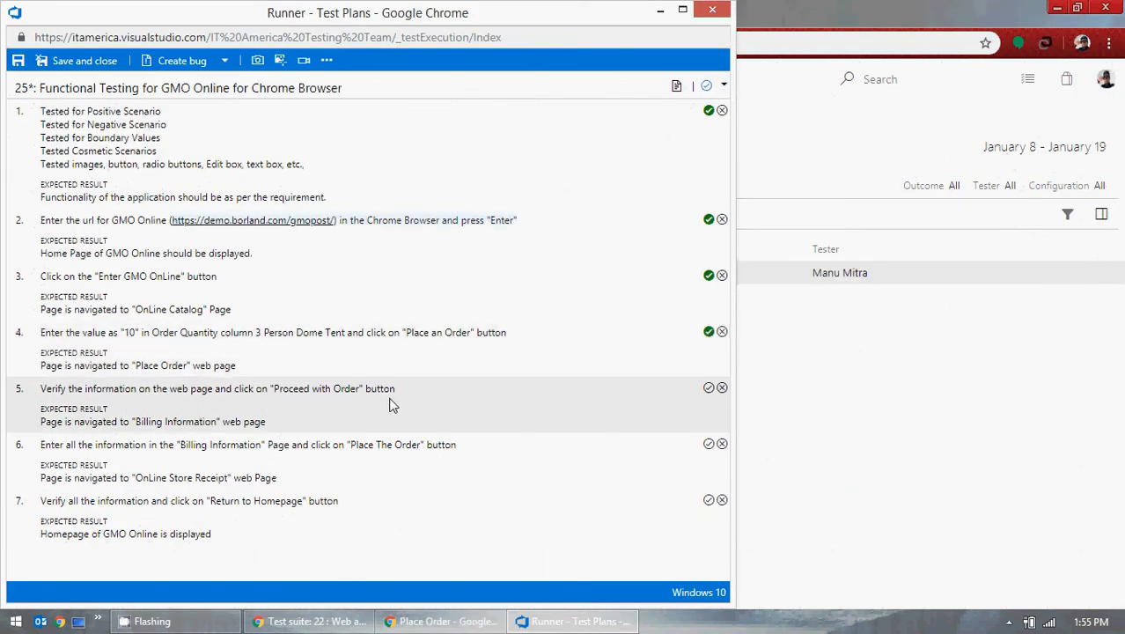
pyautogui.click(440, 620)
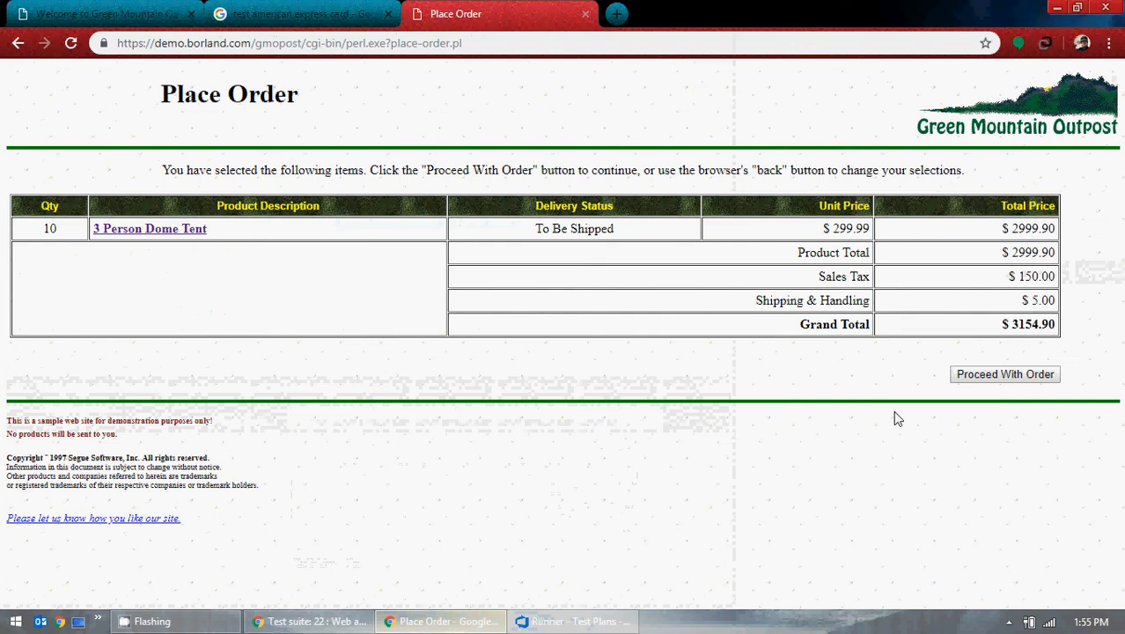
pyautogui.click(1005, 373)
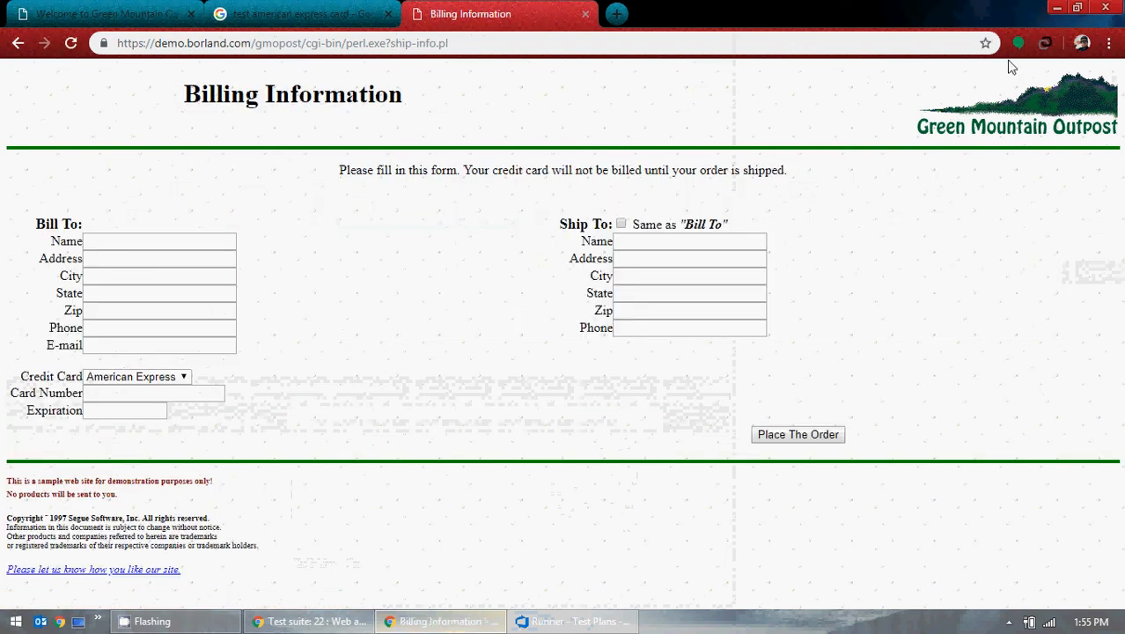
# Step: Autofill the Bill To details from saved entries and pass runner step 5
pyautogui.click(144, 239)
pyautogui.click(193, 308)
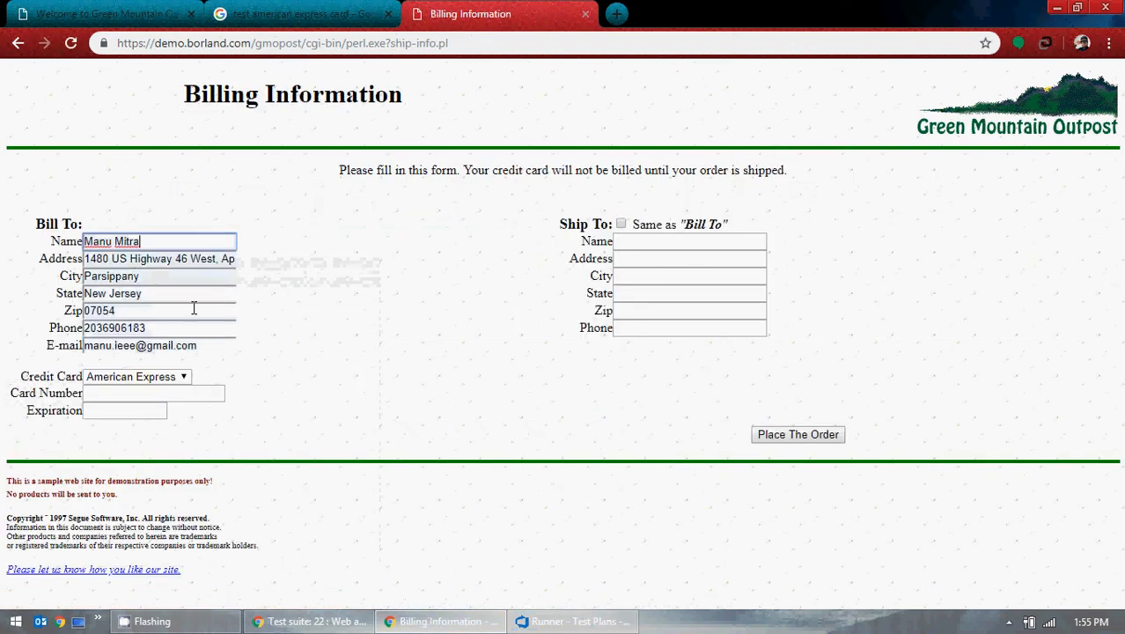
pyautogui.click(1057, 7)
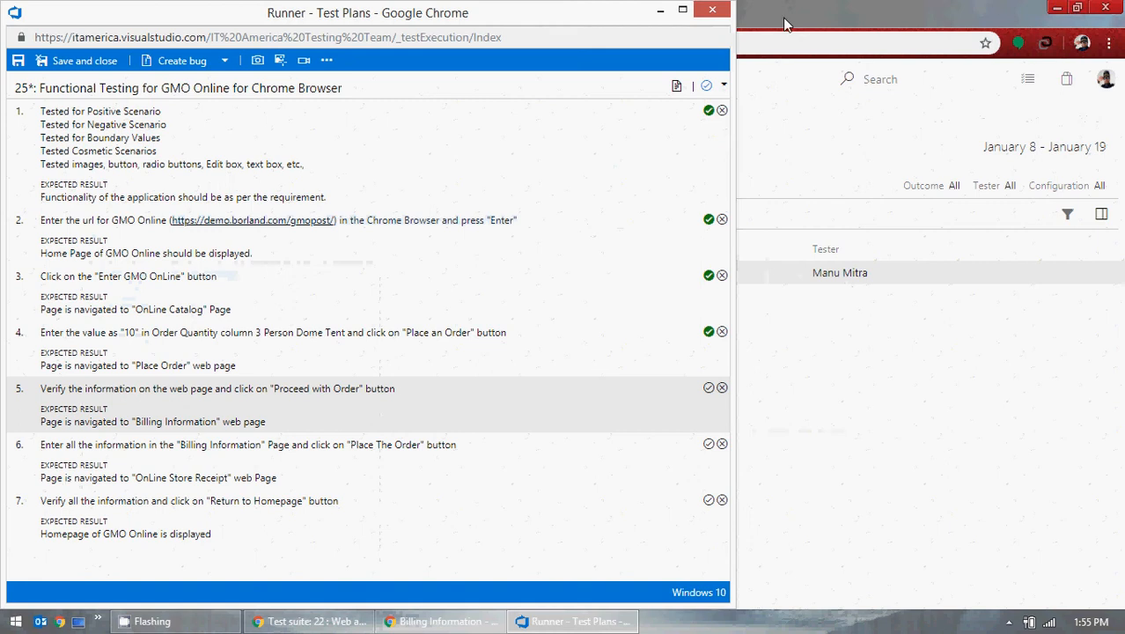
pyautogui.click(709, 388)
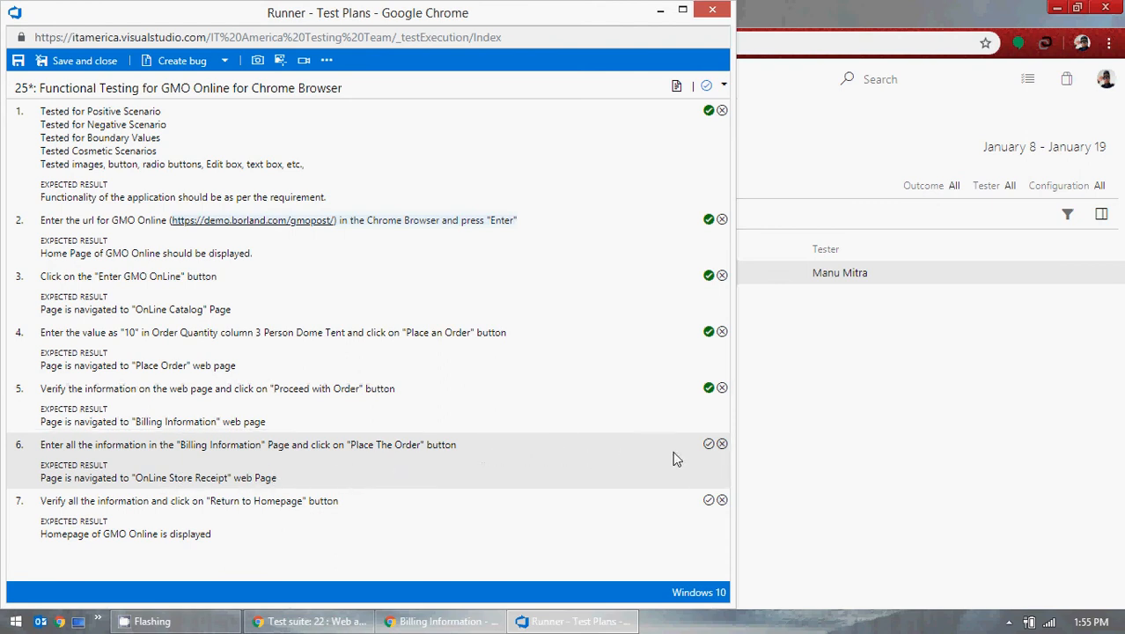
# Step: Set Ship To same as Bill To and copy a test card number from the search results
pyautogui.click(392, 621)
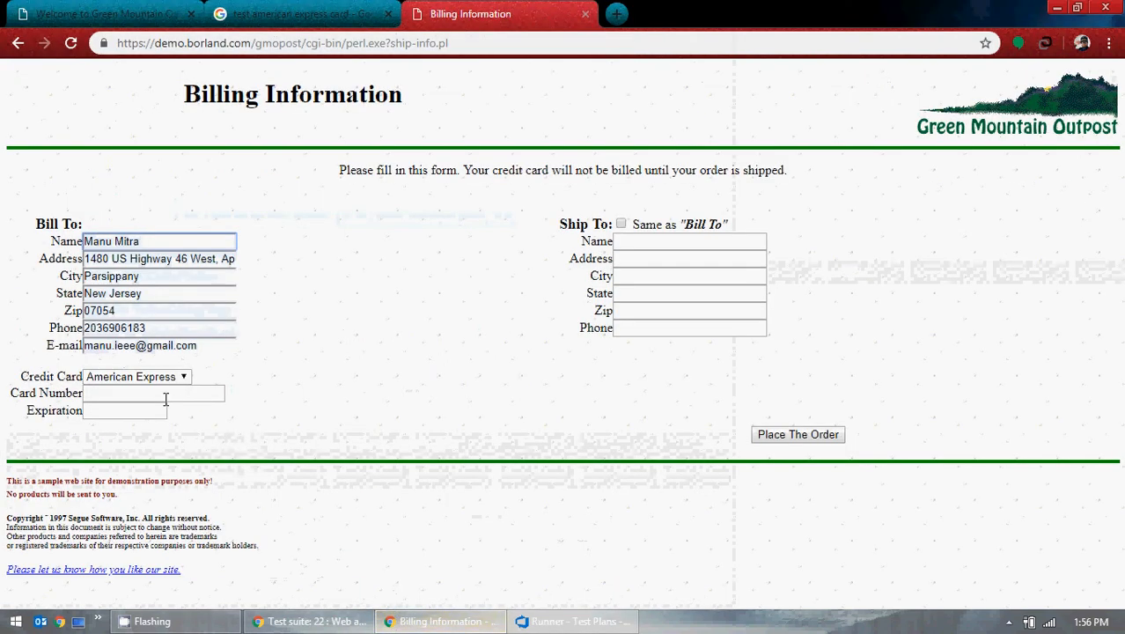
pyautogui.click(622, 224)
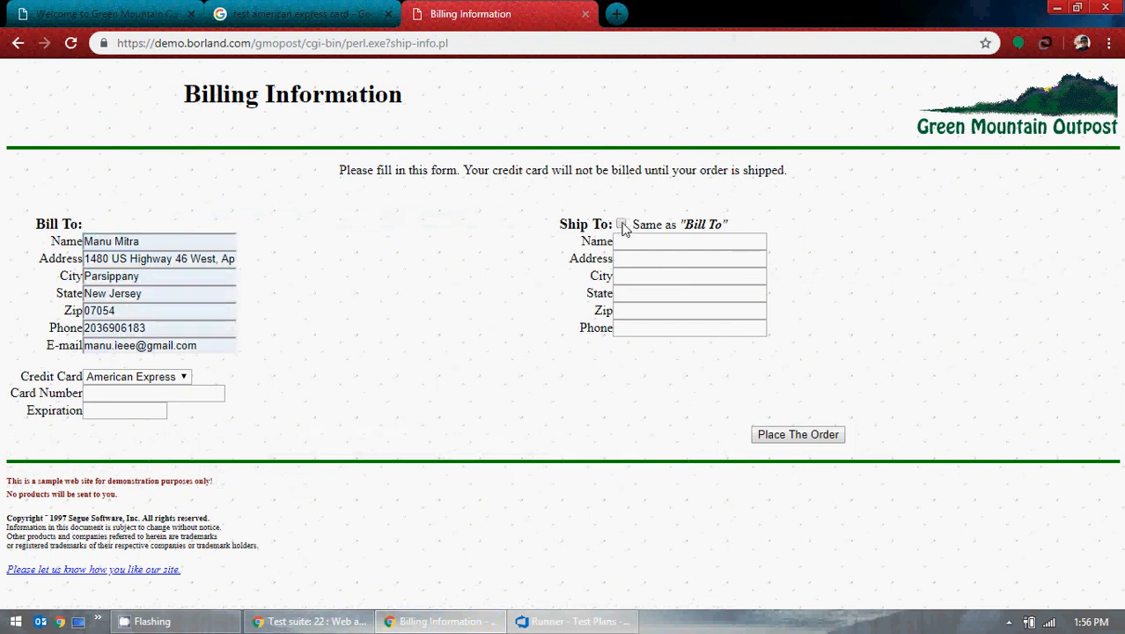
pyautogui.click(299, 13)
pyautogui.rightClick(214, 264)
pyautogui.click(243, 277)
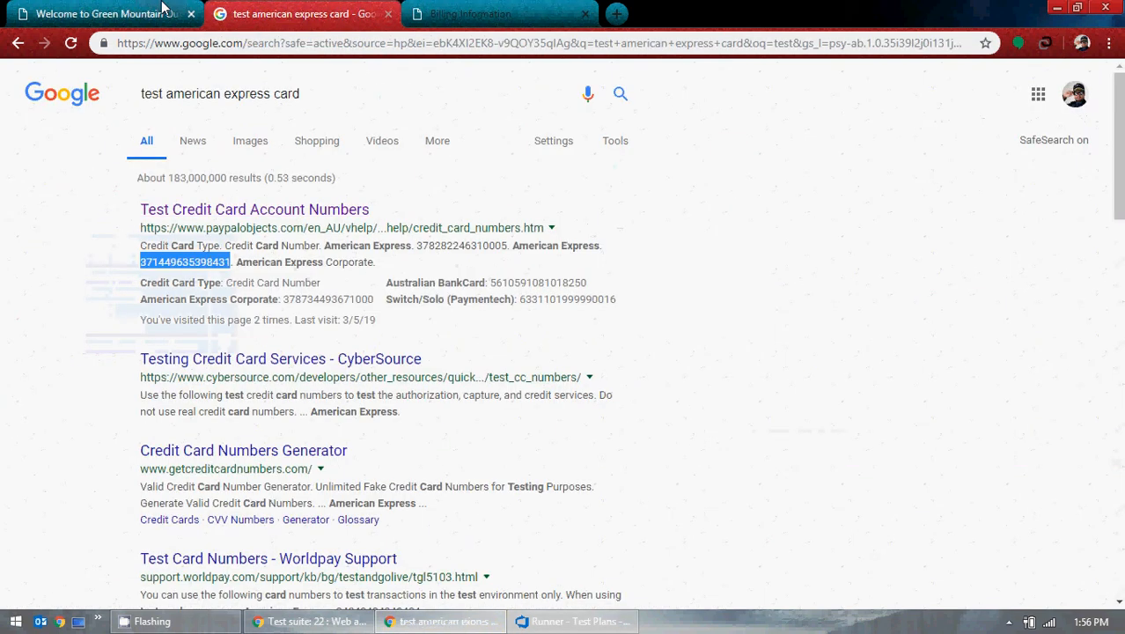
pyautogui.click(163, 13)
pyautogui.click(299, 13)
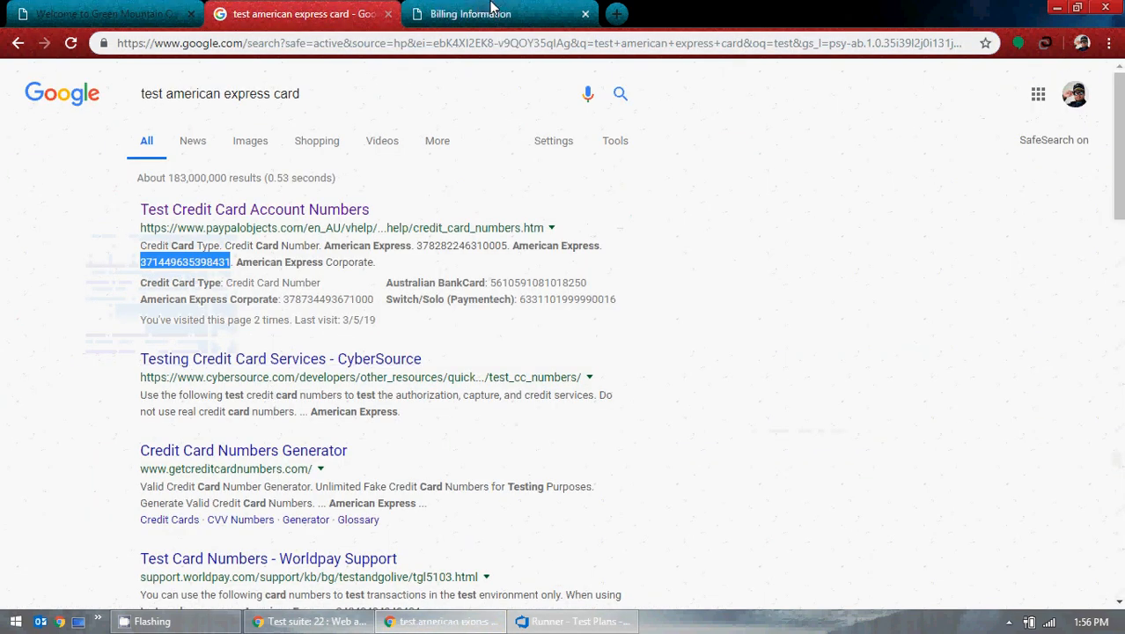
pyautogui.click(467, 13)
# Step: Paste the test Amex card number, enter expiration 12/1, and place the order
pyautogui.click(183, 393)
pyautogui.hotkey('ctrl', 'v')
pyautogui.click(135, 412)
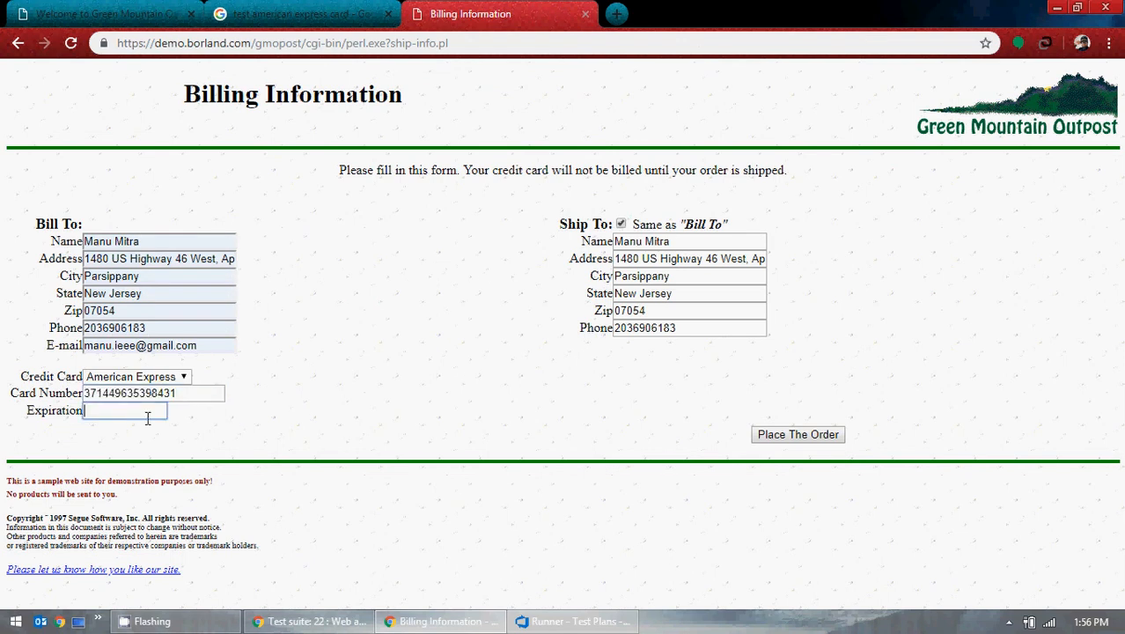
pyautogui.write('12/19')
pyautogui.click(774, 434)
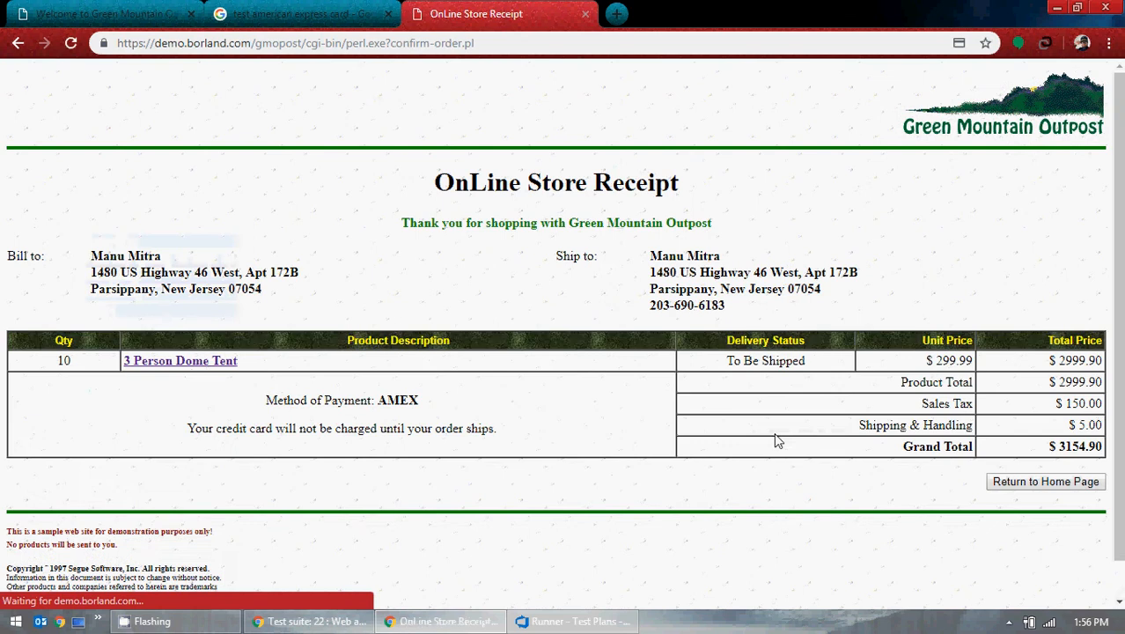
# Step: Pass step 6, turn on image action log capture, and review the receipt text
pyautogui.click(1057, 7)
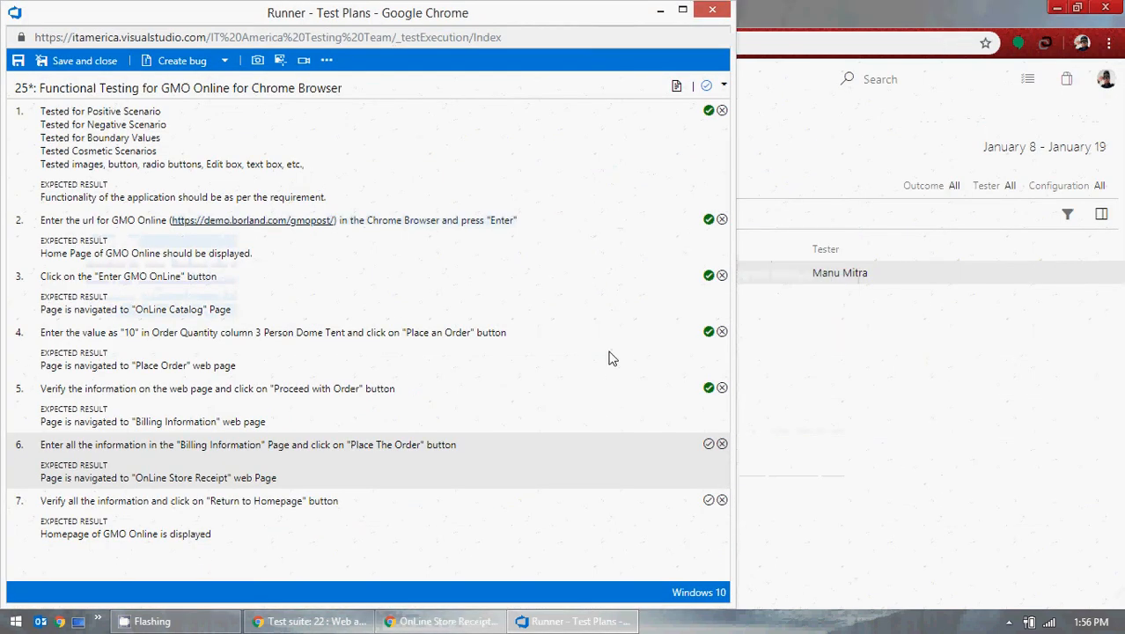
pyautogui.click(709, 443)
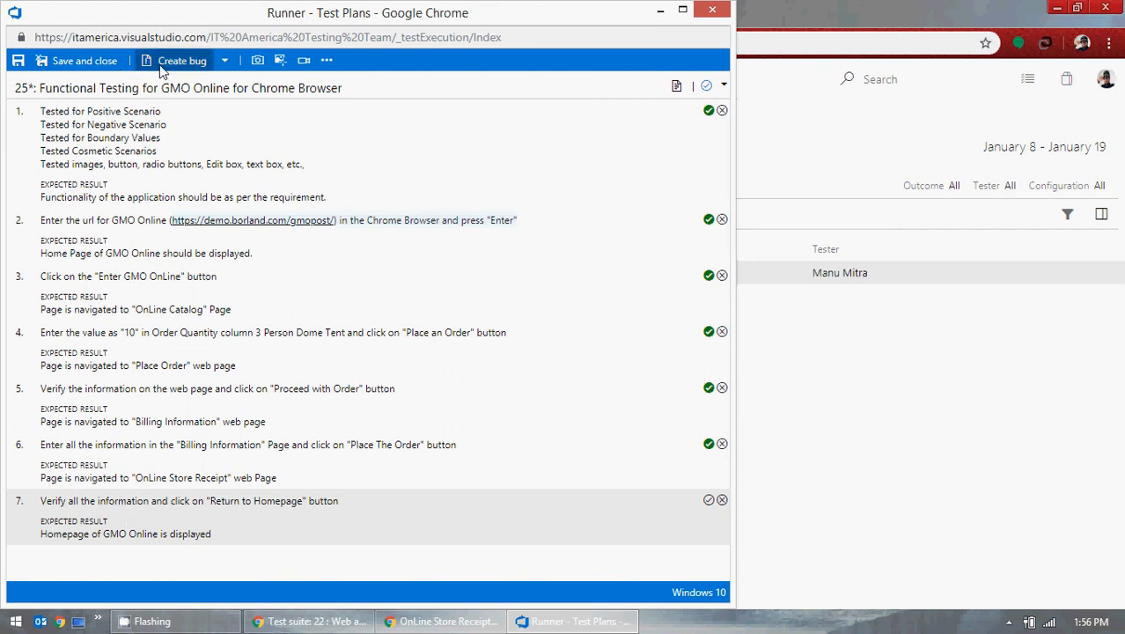
pyautogui.click(282, 61)
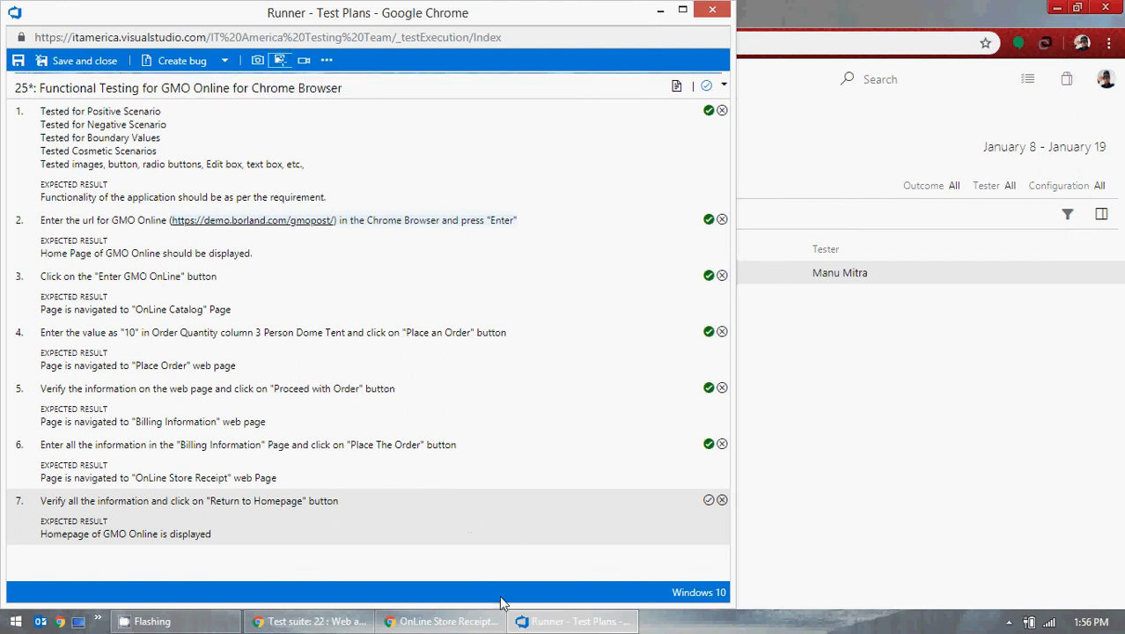
pyautogui.click(444, 622)
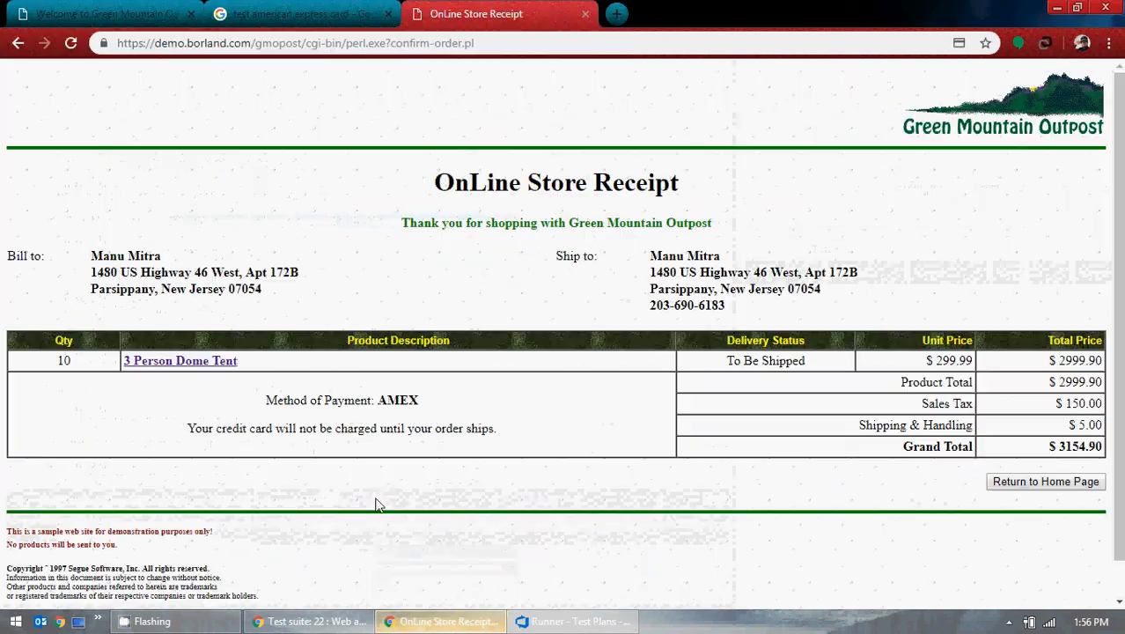
pyautogui.moveTo(30, 83); pyautogui.dragTo(467, 363)
pyautogui.click(408, 246)
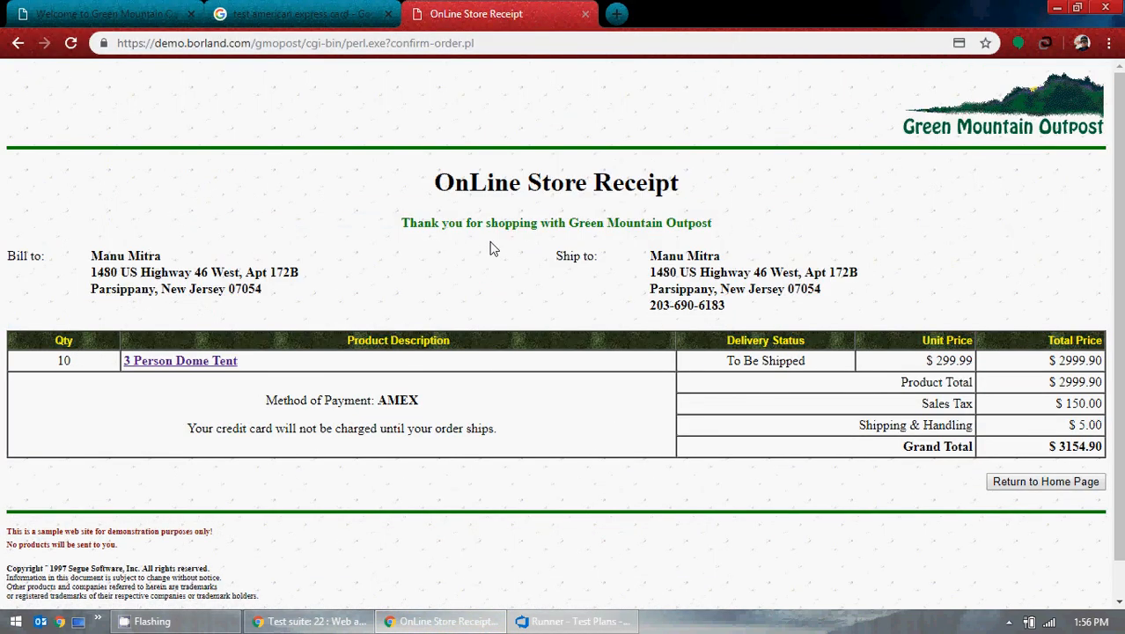
pyautogui.click(1053, 8)
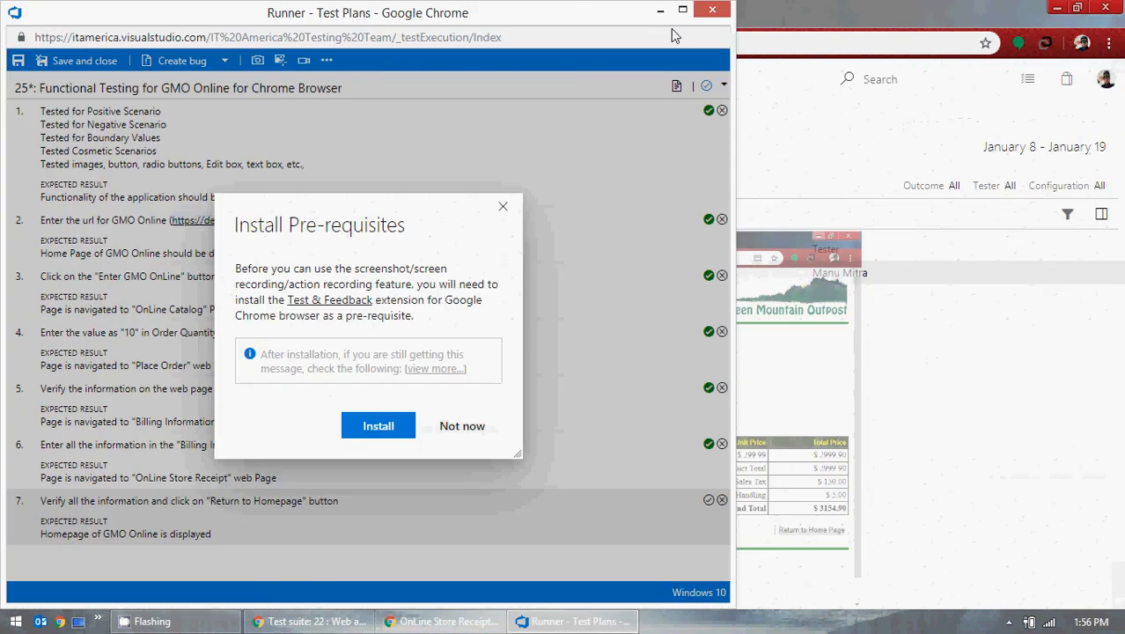
# Step: Dismiss the extension install prompt, pass step 7, and save and close the run
pyautogui.click(463, 430)
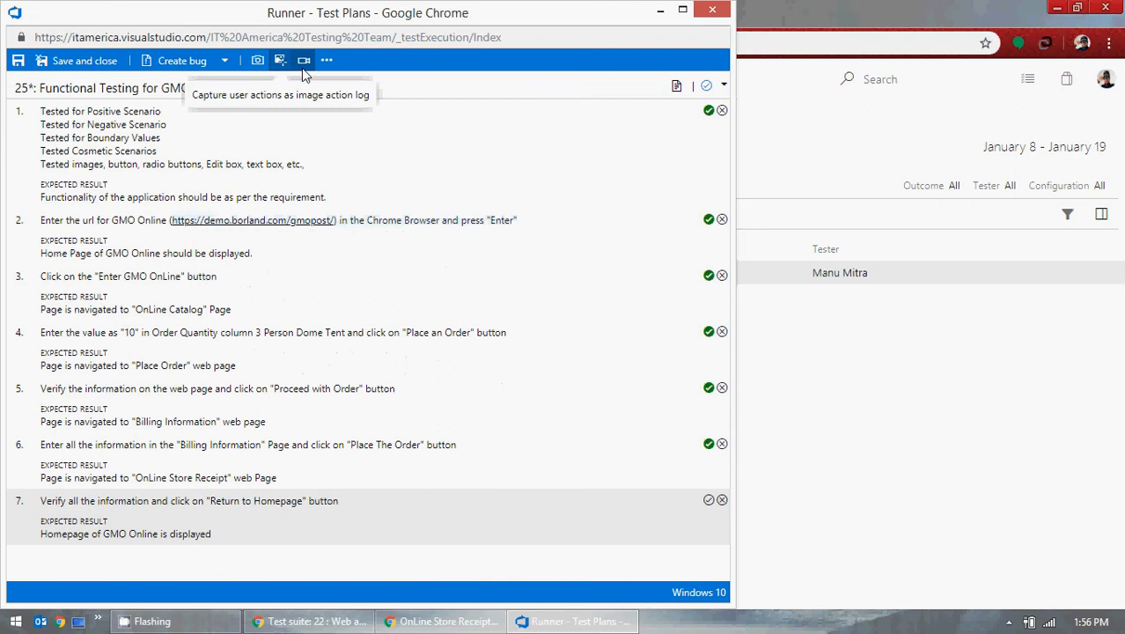
pyautogui.click(327, 61)
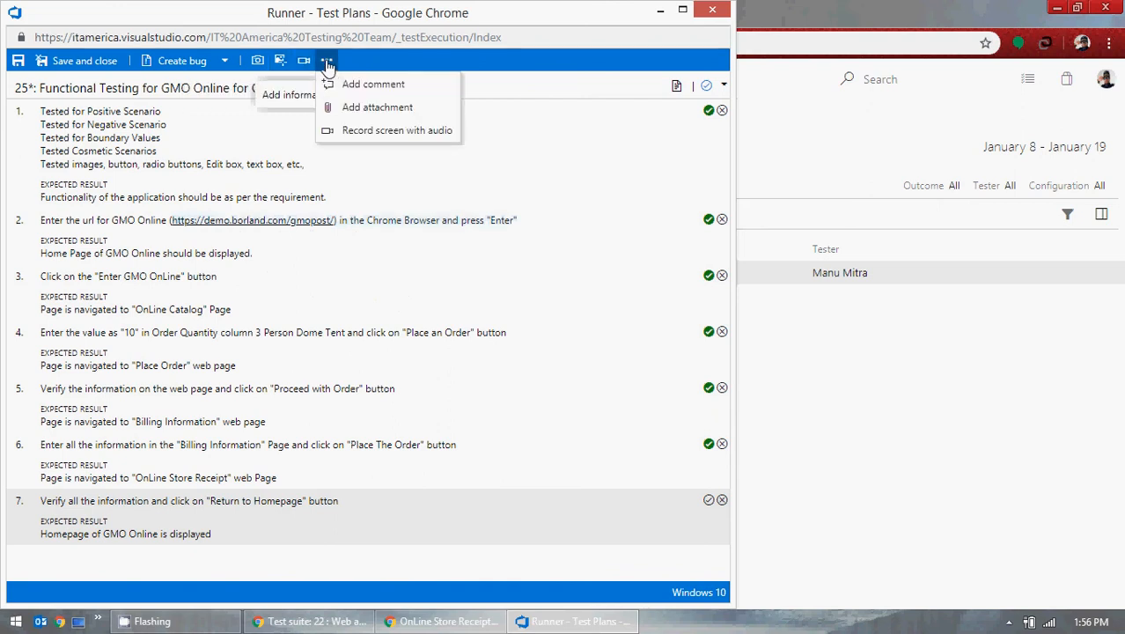
pyautogui.click(570, 139)
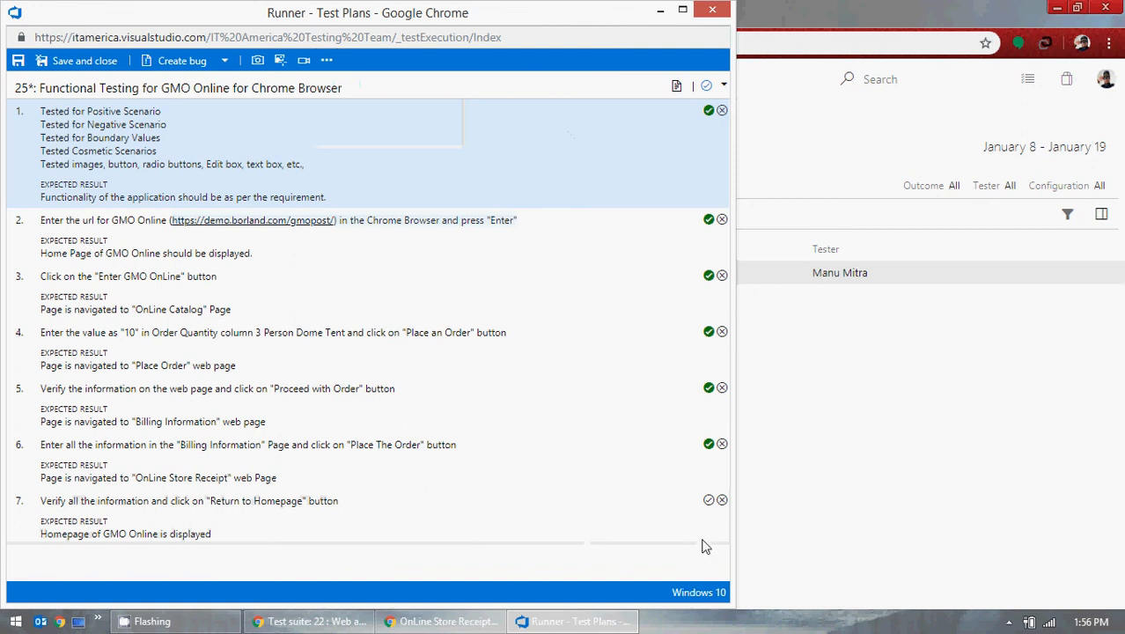
pyautogui.click(708, 500)
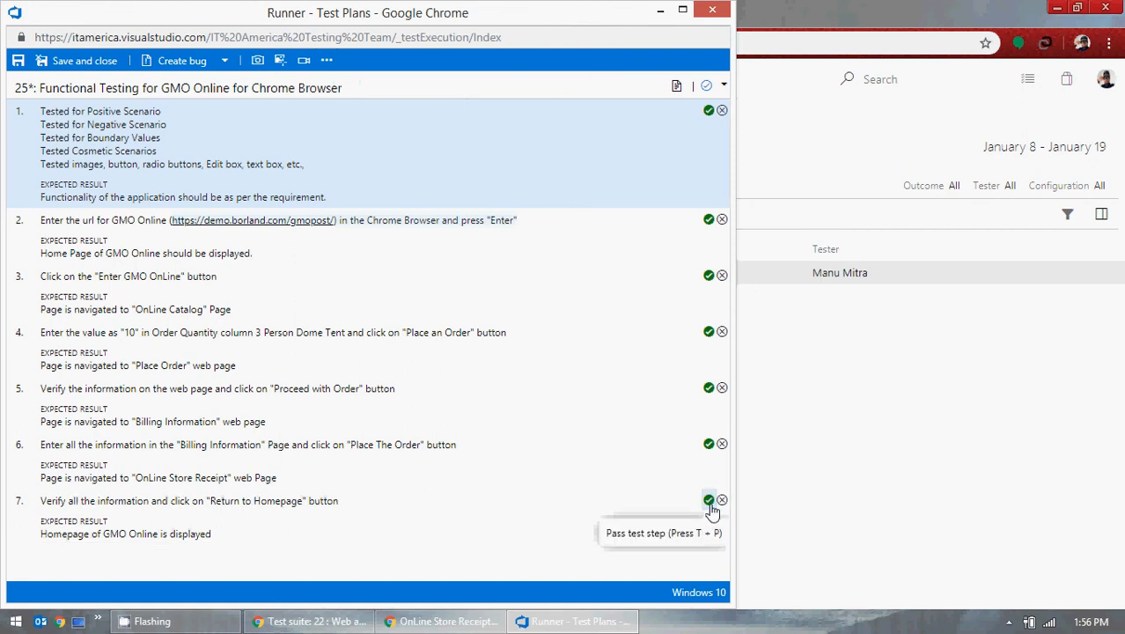
pyautogui.click(709, 500)
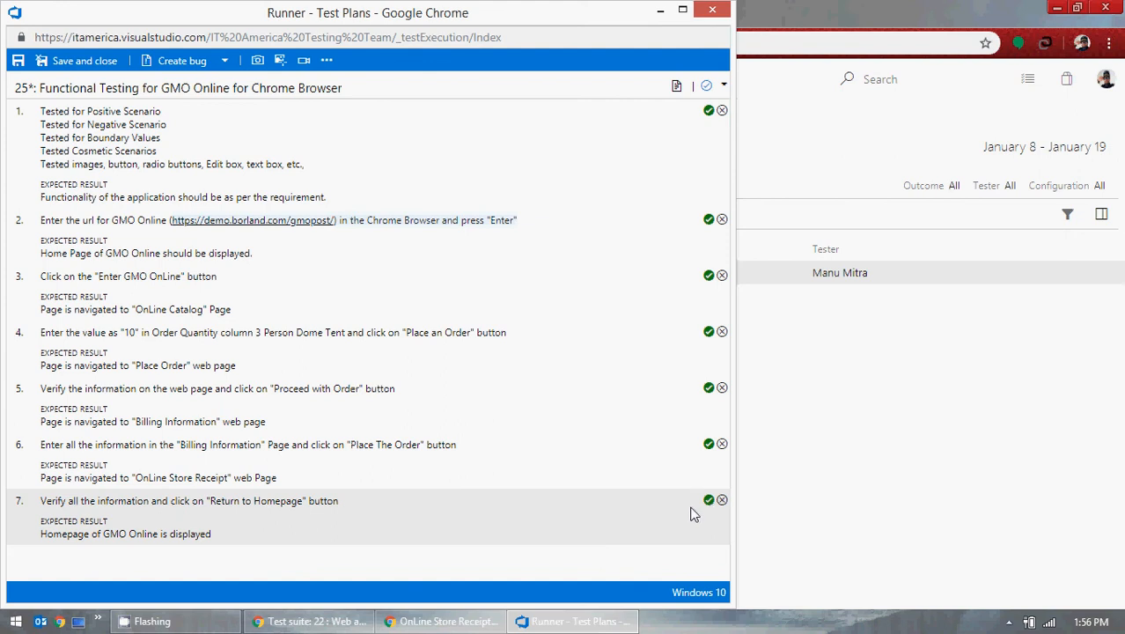
pyautogui.click(84, 62)
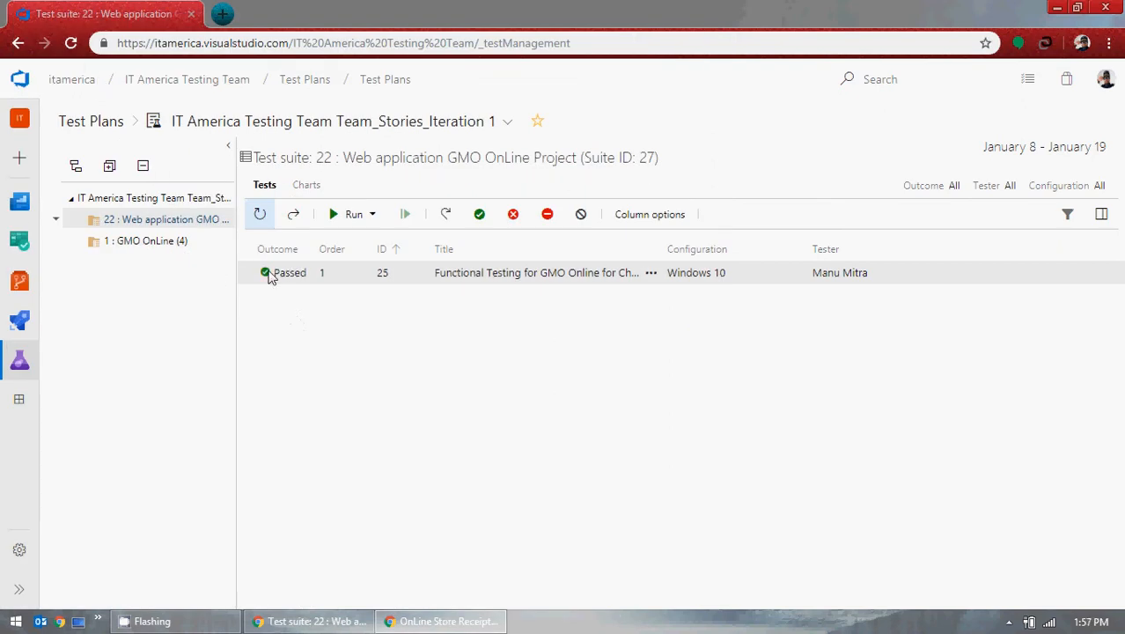
# Step: Bring the Test Plans browser window forward to see test 25 marked Passed
pyautogui.click(392, 321)
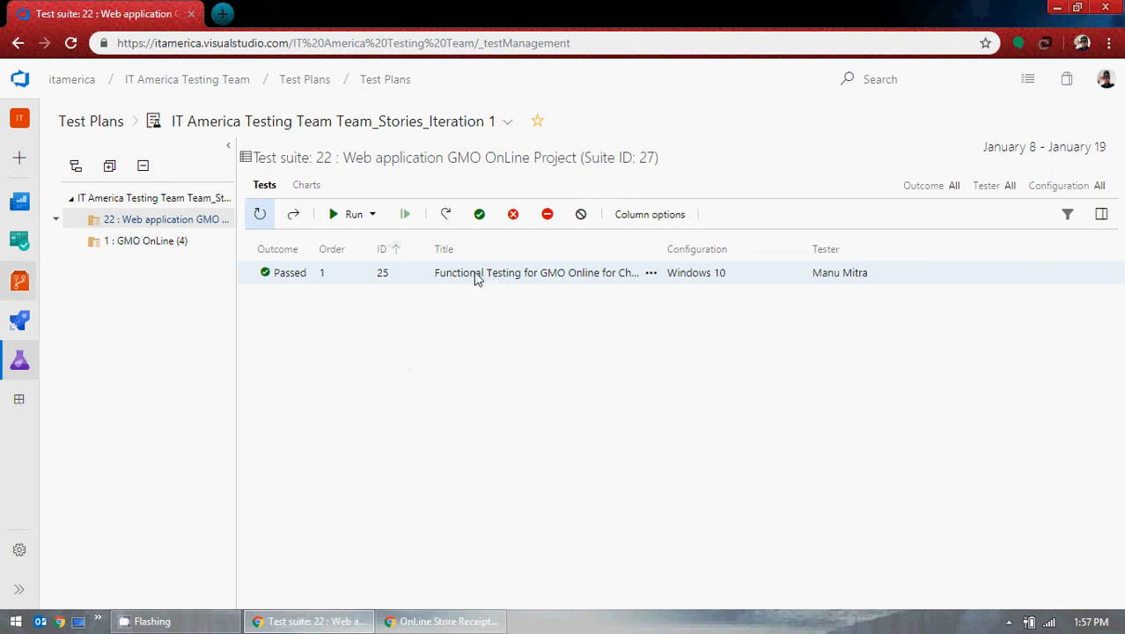
# Step: Rerun test 25 in the web runner, check the outcome choices, and close the Runner
pyautogui.click(370, 216)
pyautogui.click(376, 247)
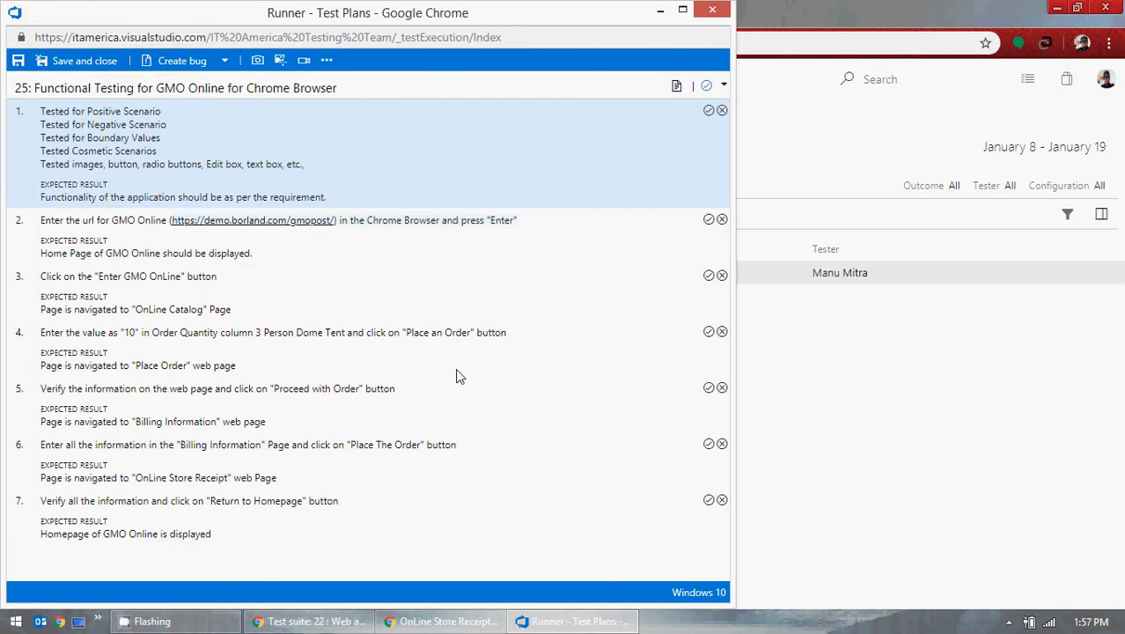
pyautogui.click(723, 86)
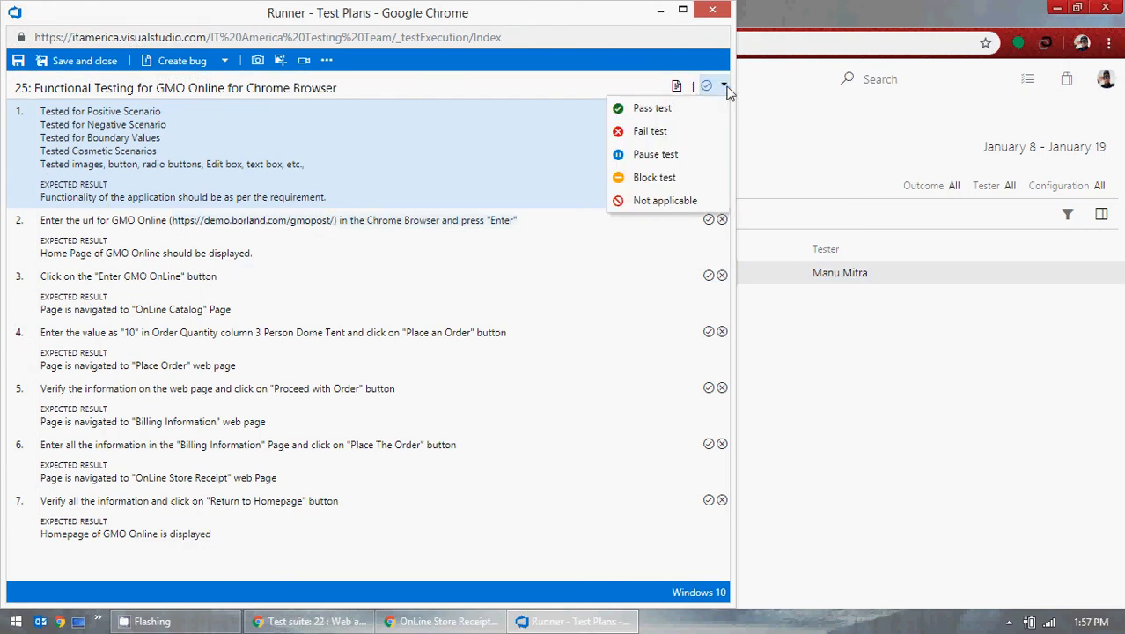
pyautogui.click(712, 9)
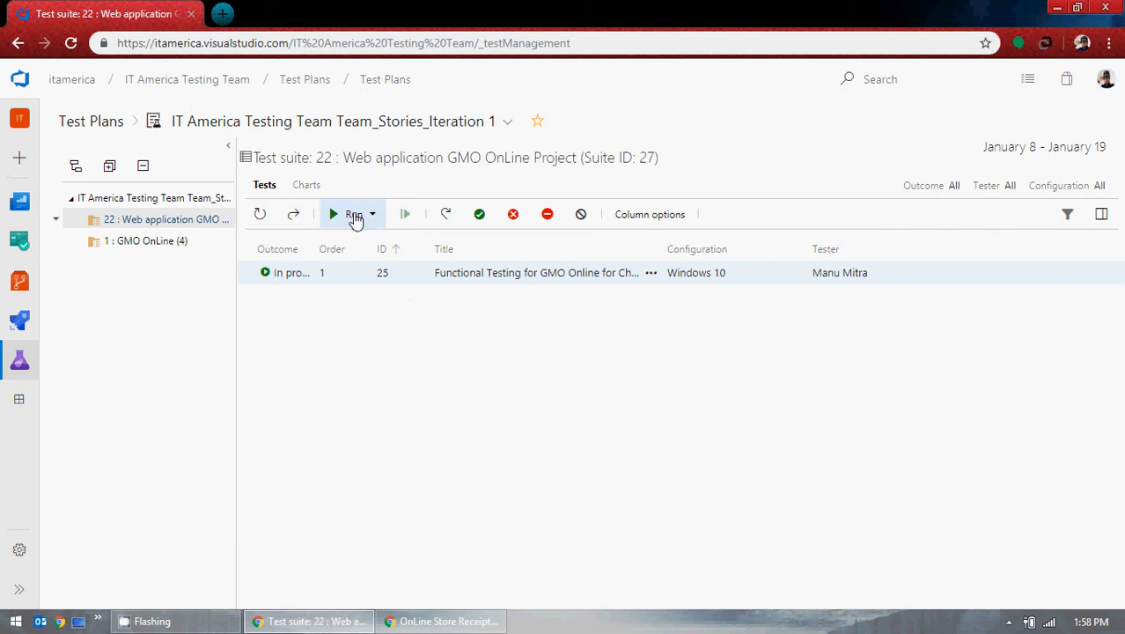
# Step: Close the order receipt tab, return to the GMO OnLine welcome page, and minimize the browser
pyautogui.click(1056, 7)
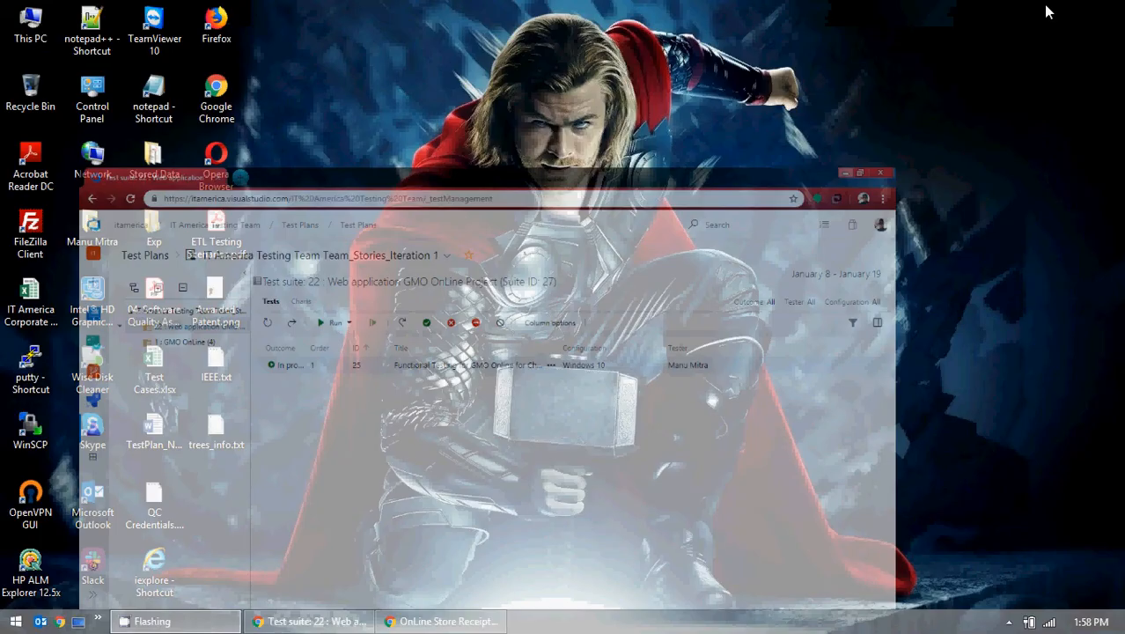
pyautogui.click(489, 621)
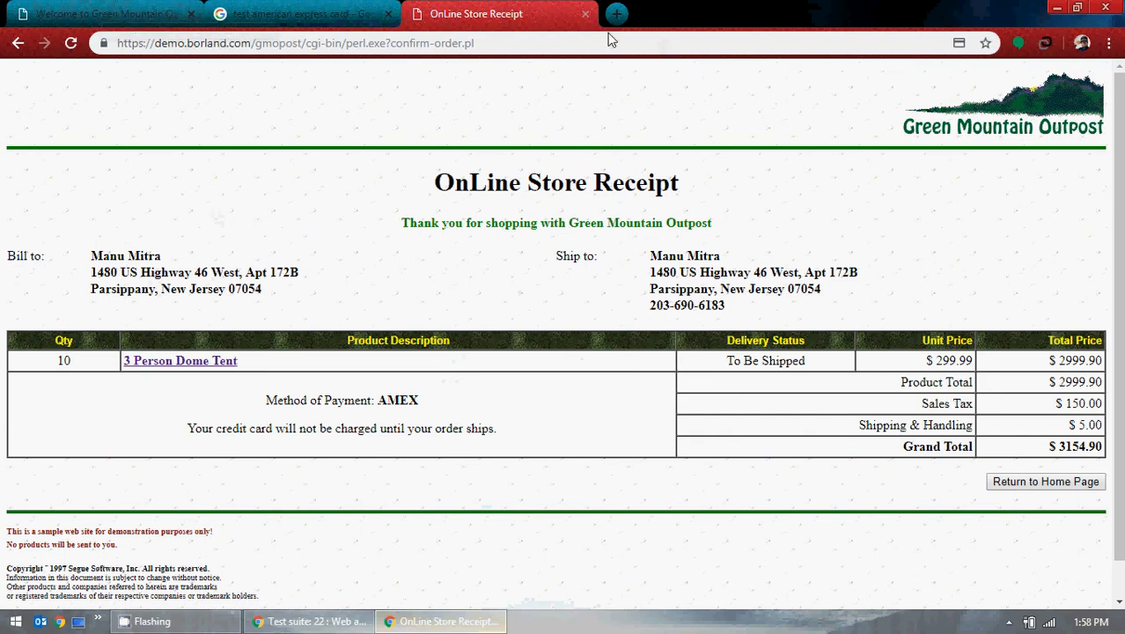
pyautogui.click(584, 14)
pyautogui.click(199, 8)
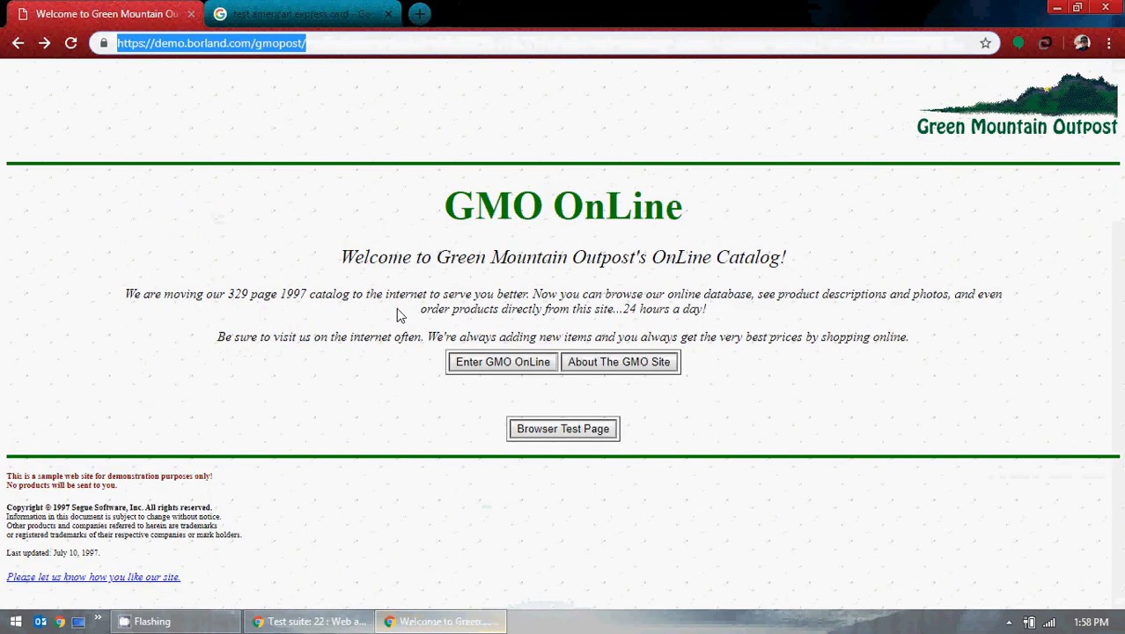
pyautogui.click(1055, 8)
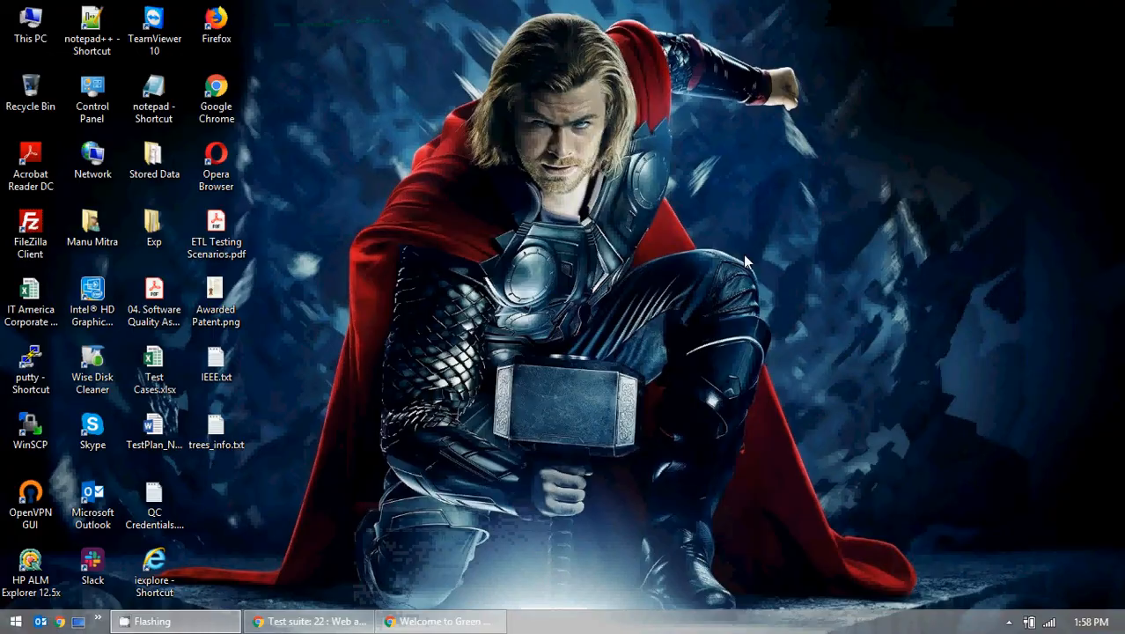
# Step: Launch Word from the Start screen and create a new blank document
pyautogui.click(16, 621)
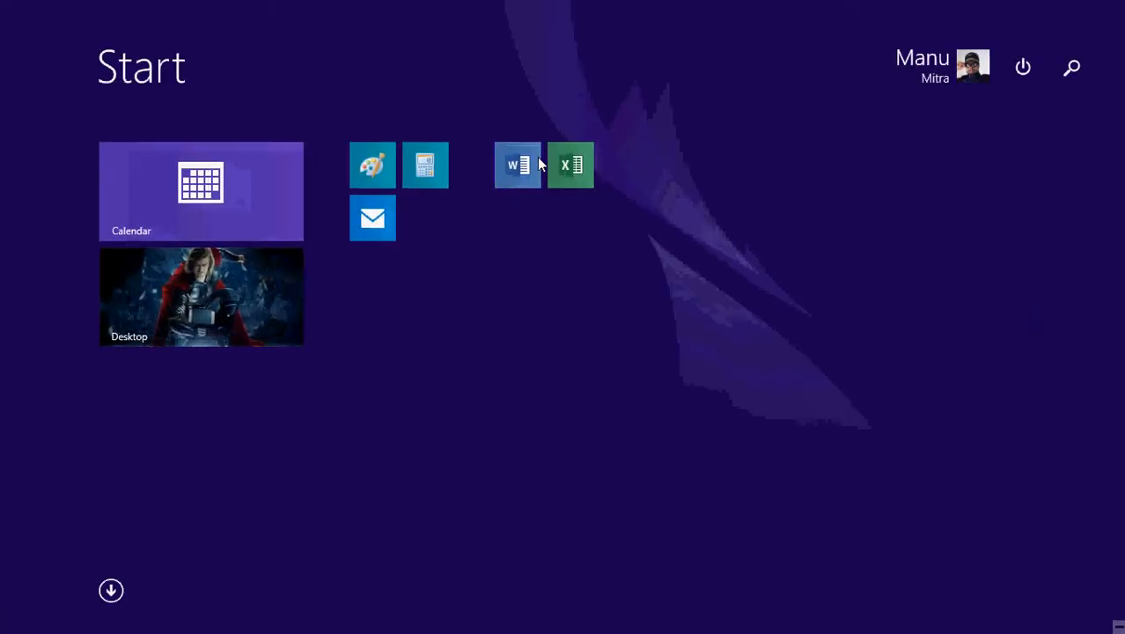
pyautogui.click(537, 156)
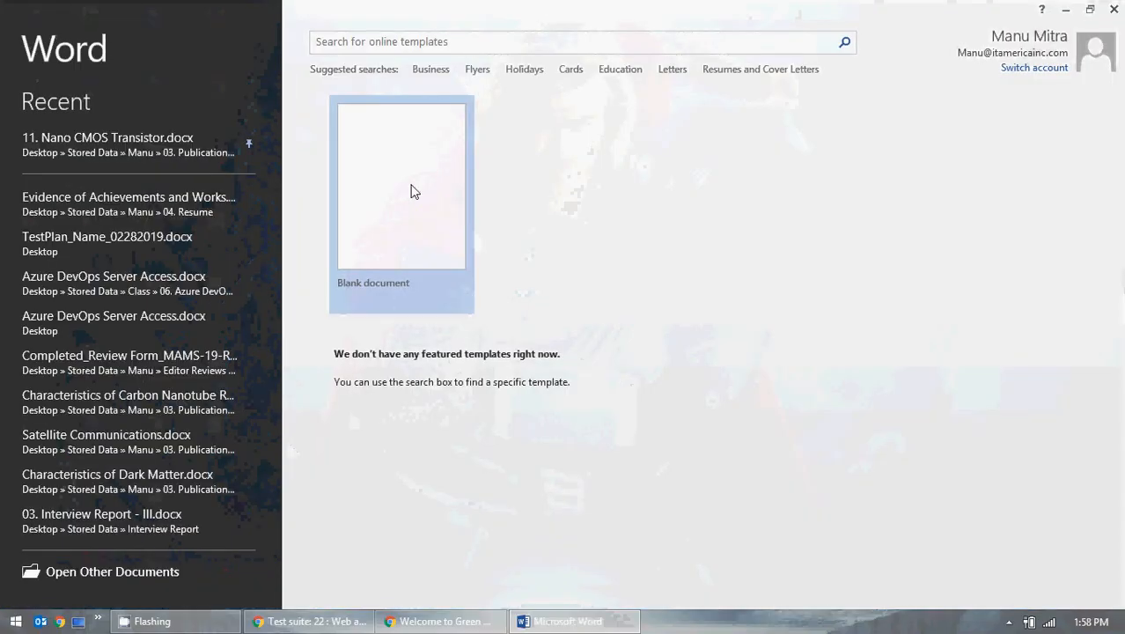
pyautogui.click(414, 190)
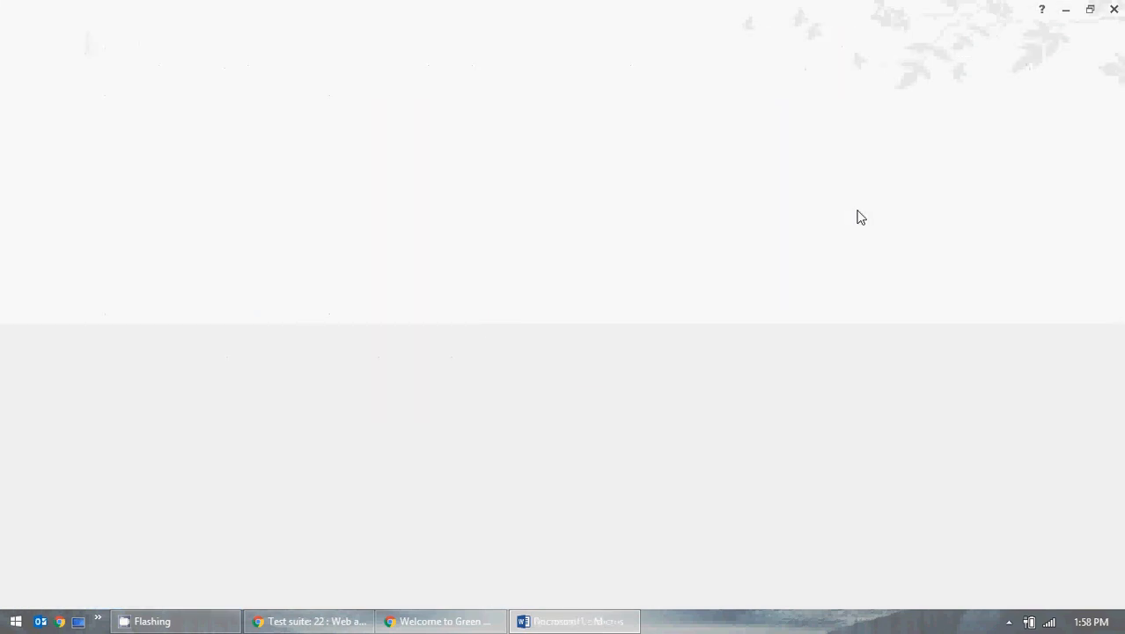
pyautogui.press('super')
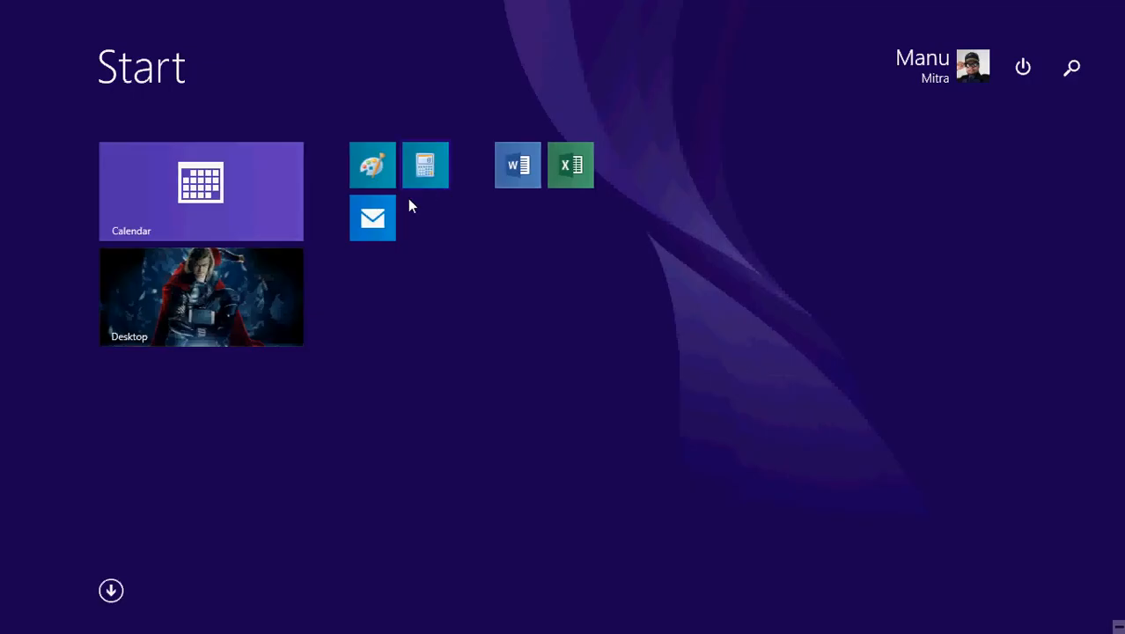
pyautogui.press('super')
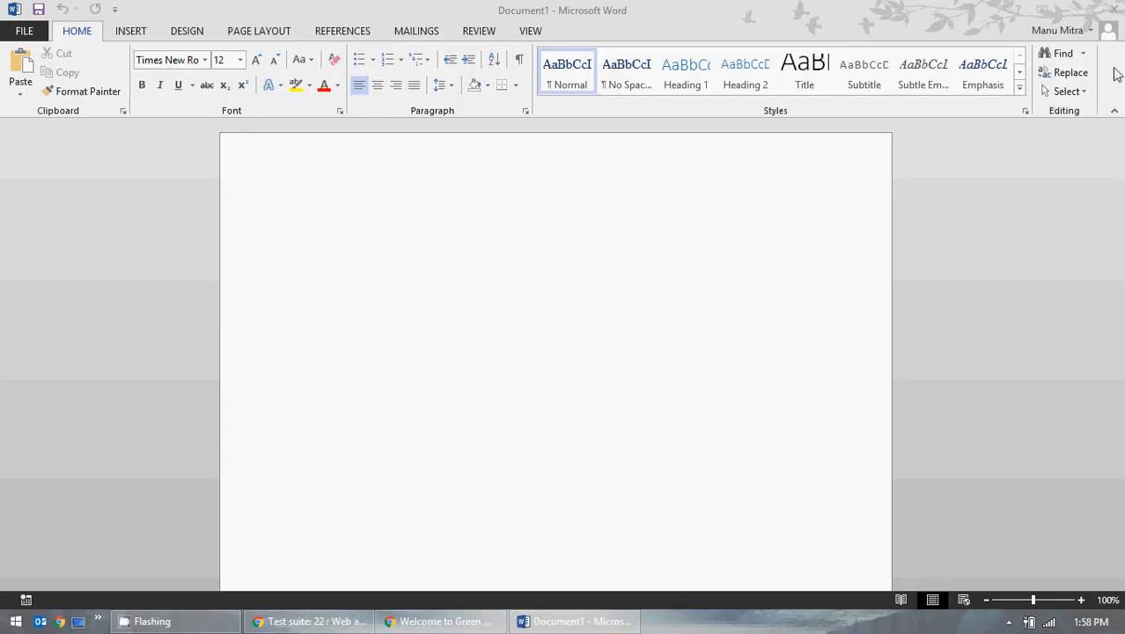
pyautogui.click(1074, 13)
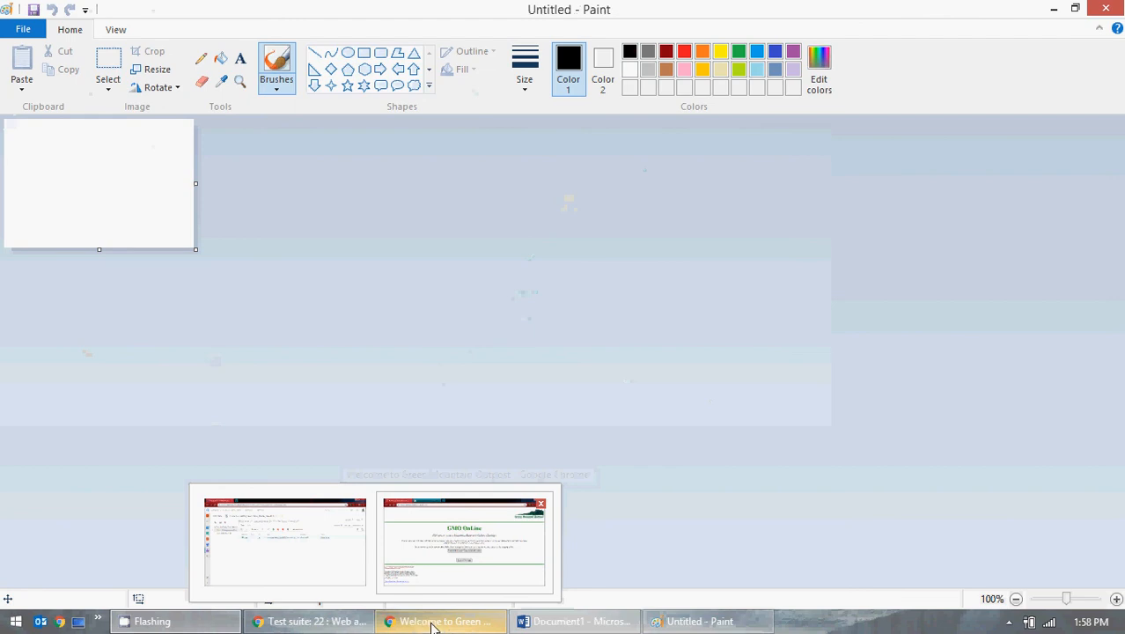
# Step: Paste a GMO welcome page screenshot into Paint, rectangle-select the browser area, and switch to Document1
pyautogui.click(431, 623)
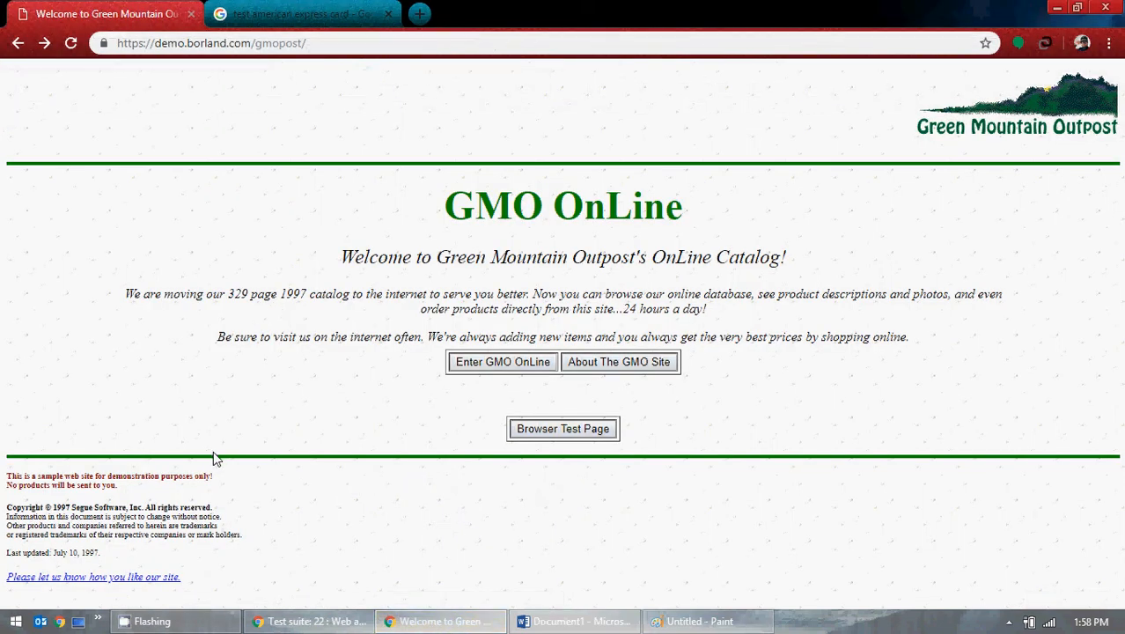
pyautogui.click(673, 623)
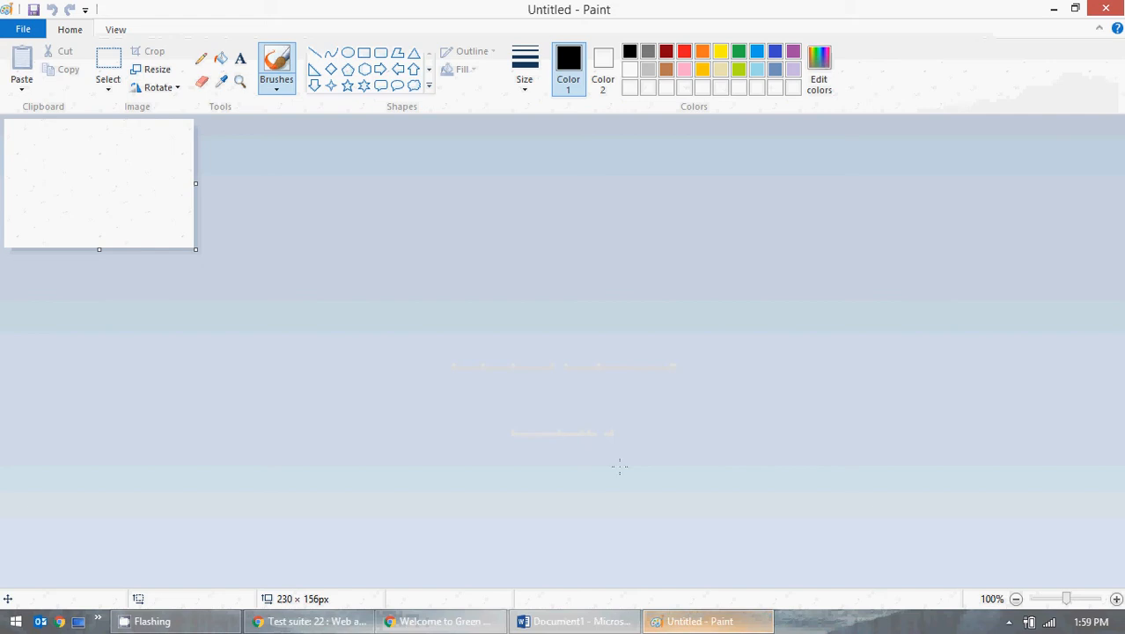
pyautogui.hotkey('ctrl', 'v')
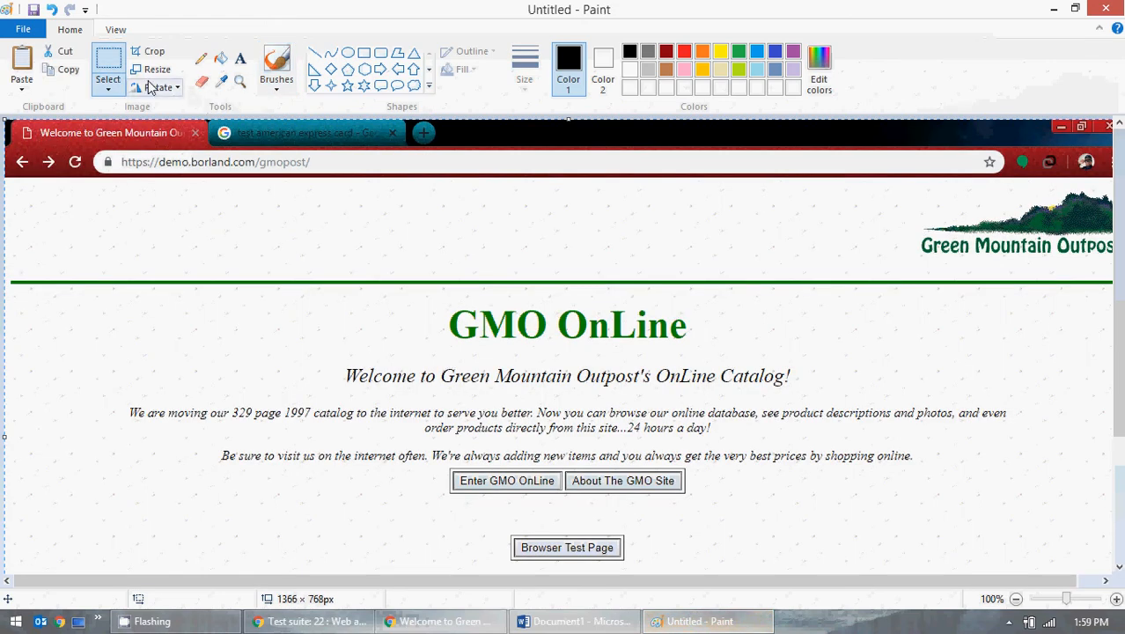
pyautogui.click(122, 88)
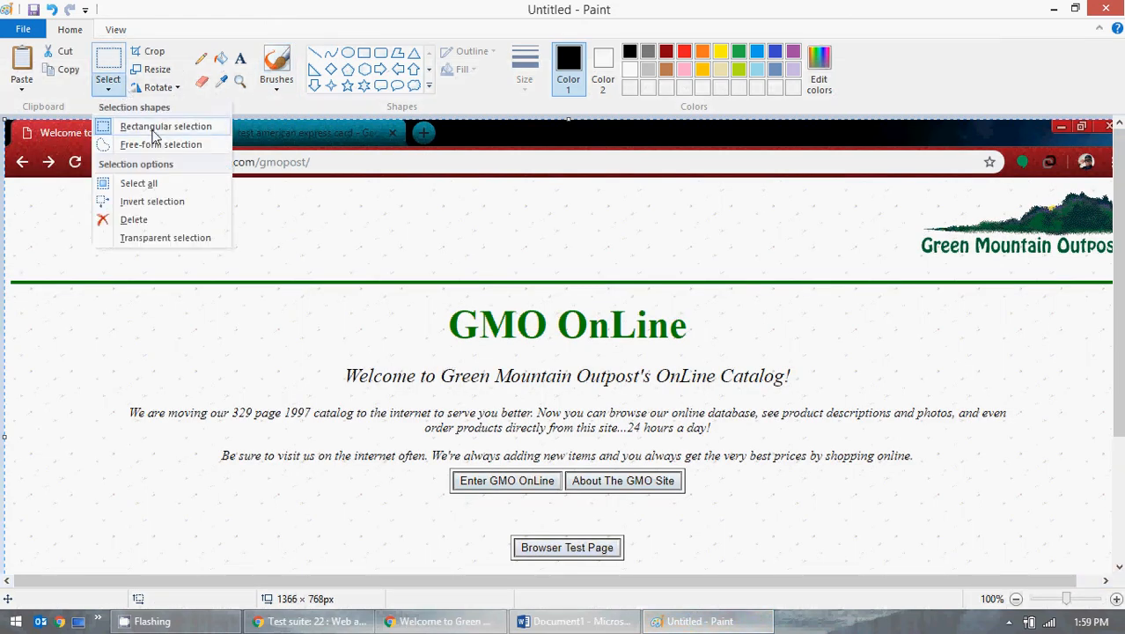
pyautogui.click(150, 126)
pyautogui.moveTo(4, 144); pyautogui.dragTo(1114, 543)
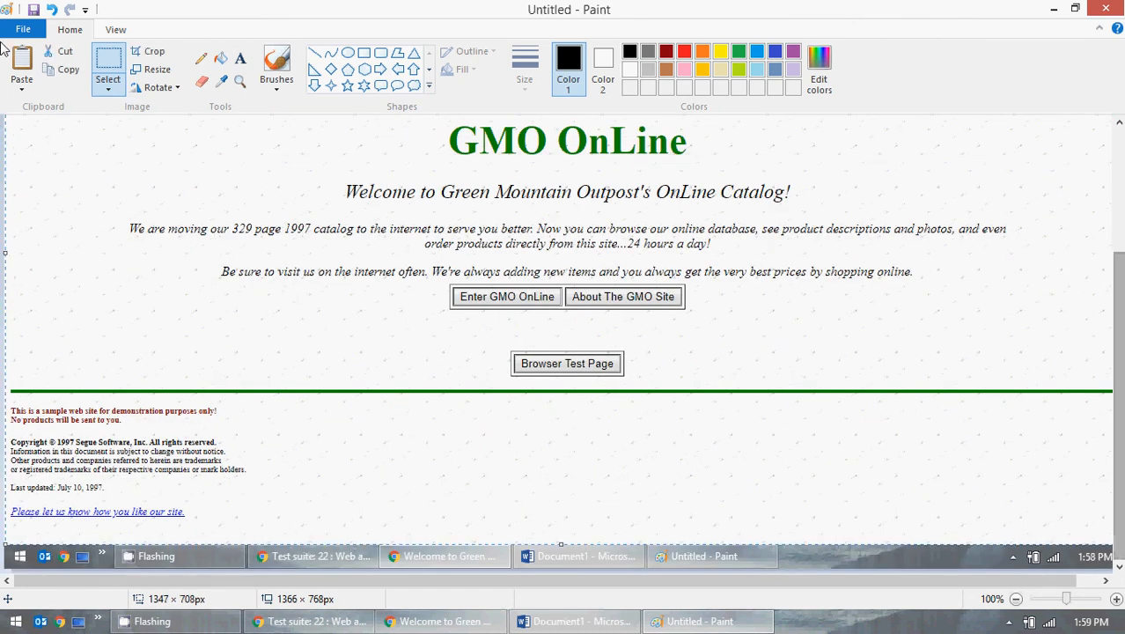
pyautogui.click(574, 621)
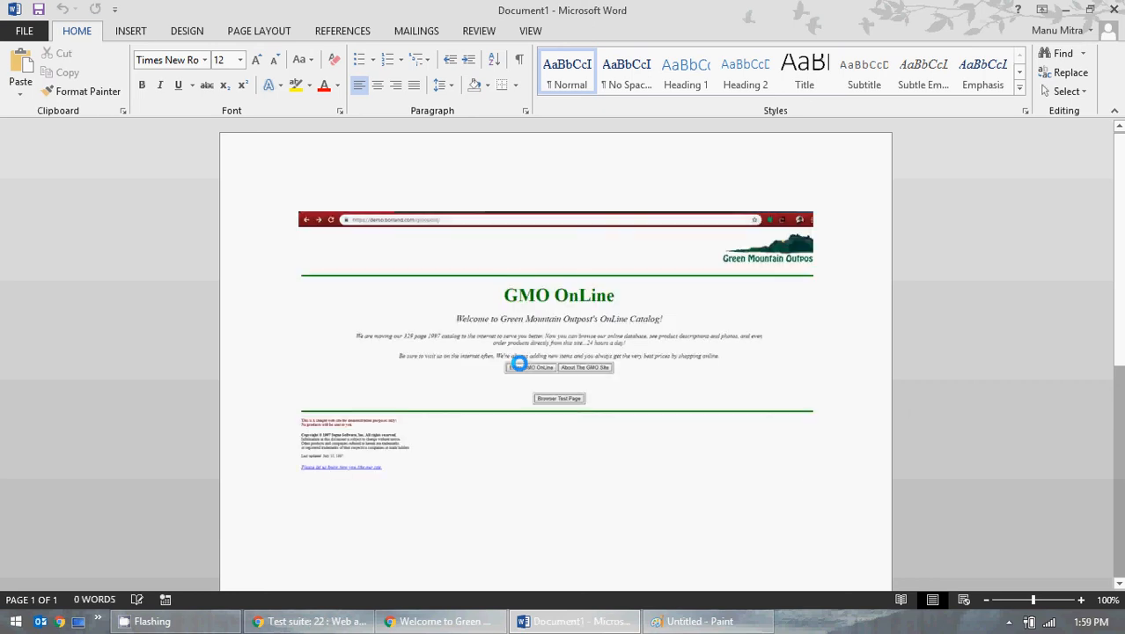
# Step: Discard the old Paint screenshot by starting a new blank image
pyautogui.click(1064, 10)
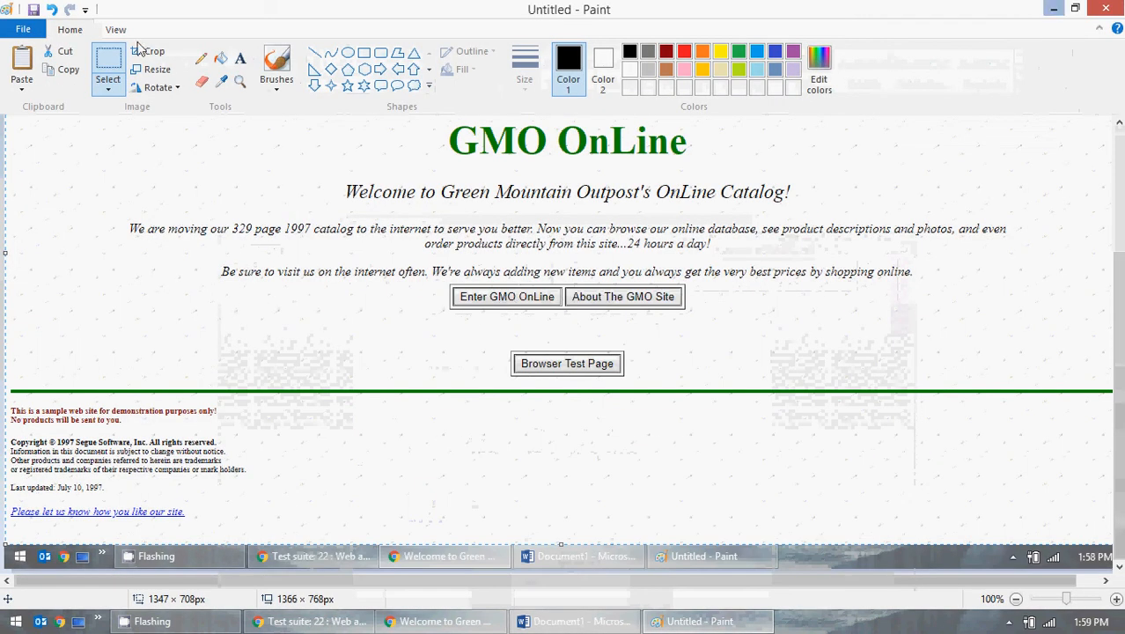
pyautogui.click(24, 30)
pyautogui.click(48, 58)
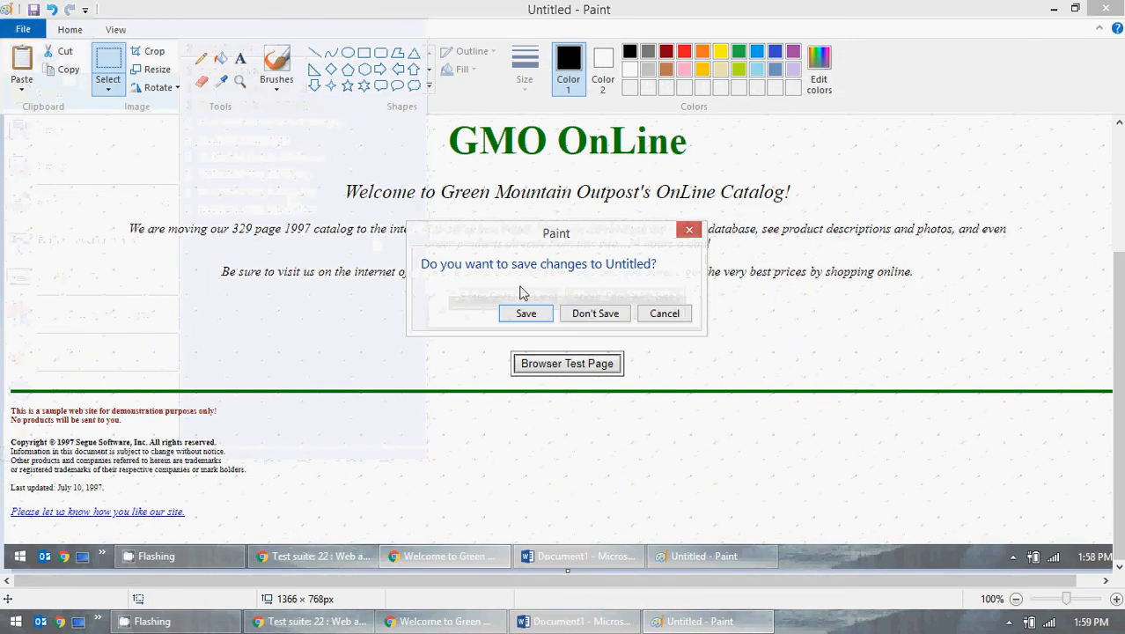
pyautogui.click(594, 313)
# Step: Enter the GMO OnLine catalog and set the 3 Person Dome Tent quantity to 10
pyautogui.click(1054, 9)
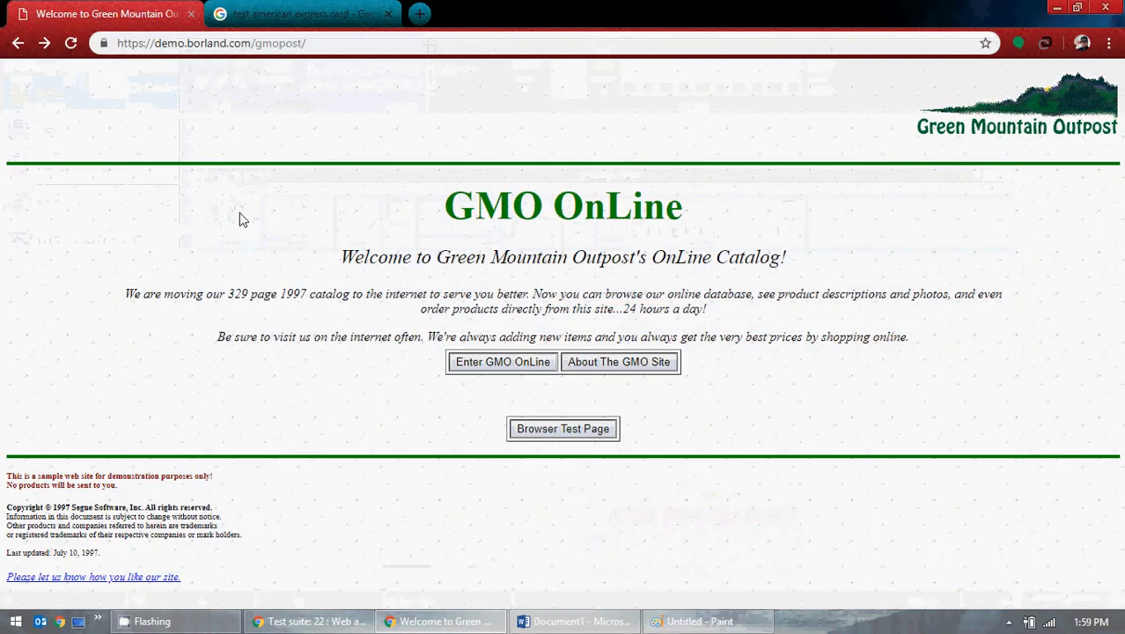
pyautogui.click(517, 364)
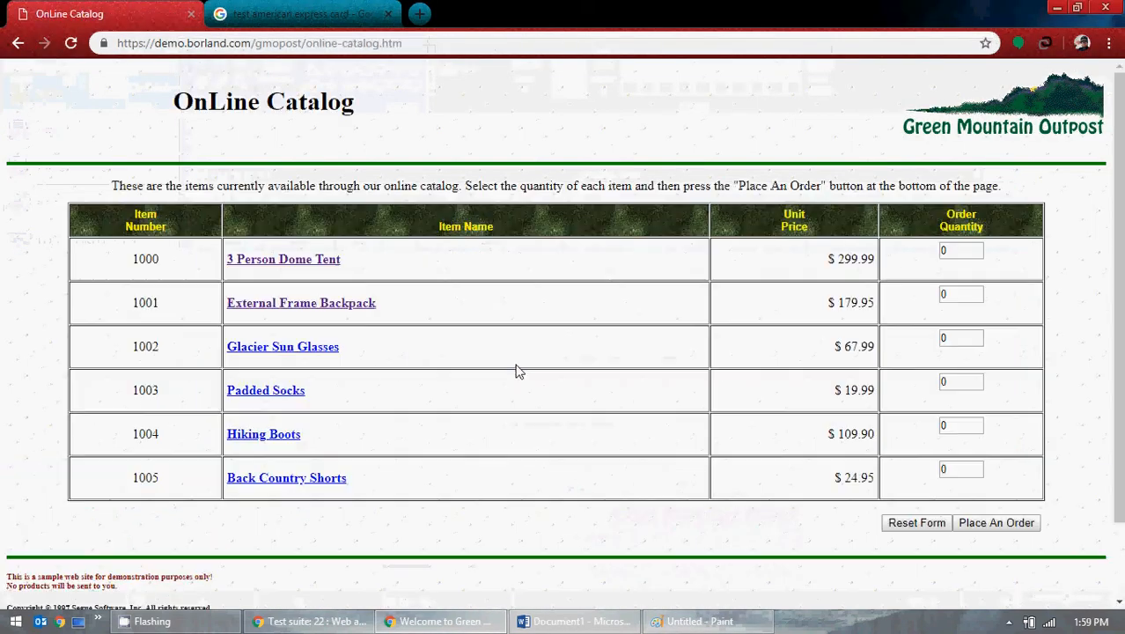
pyautogui.doubleClick(961, 250)
pyautogui.write('10')
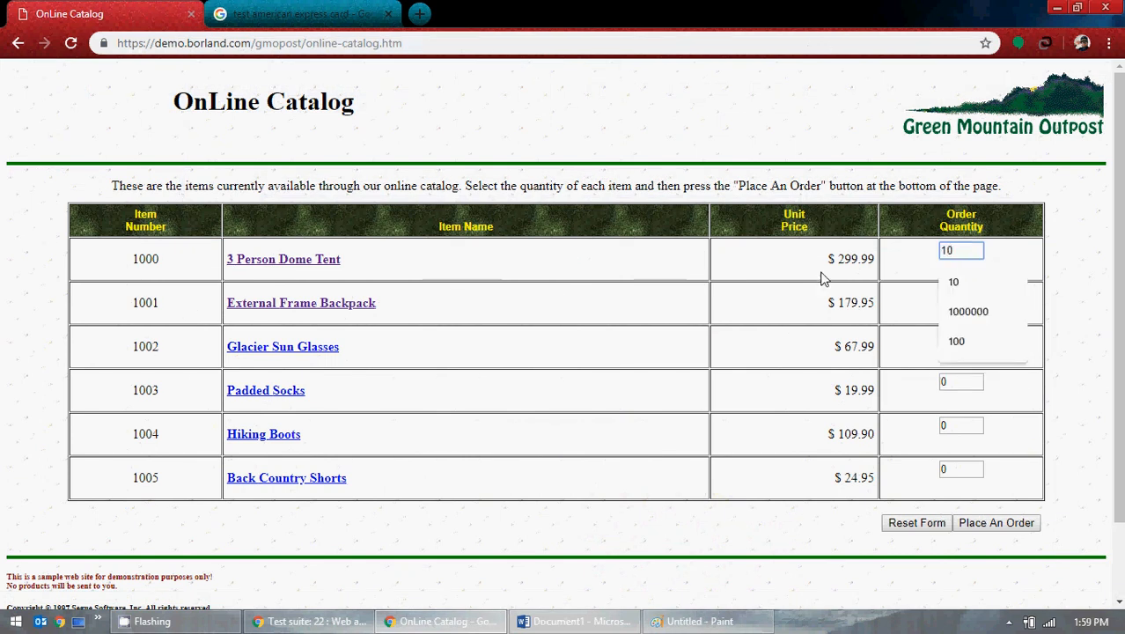
pyautogui.click(727, 312)
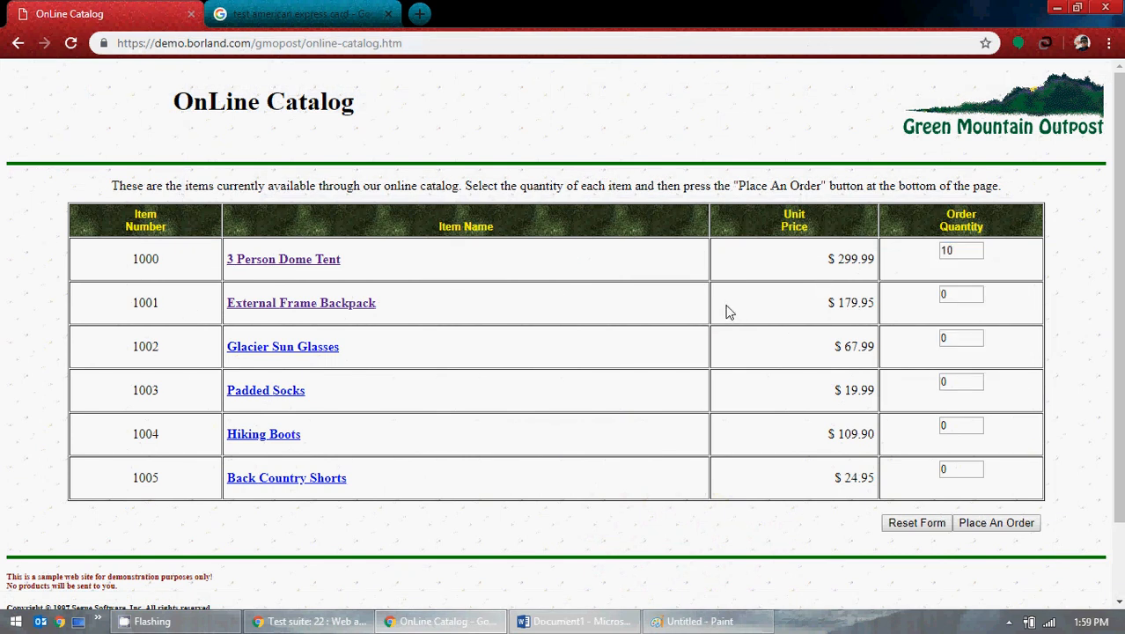
# Step: Paste the catalog screenshot into Paint, select its page area, and paste it into Word
pyautogui.click(696, 620)
pyautogui.hotkey('ctrl', 'v')
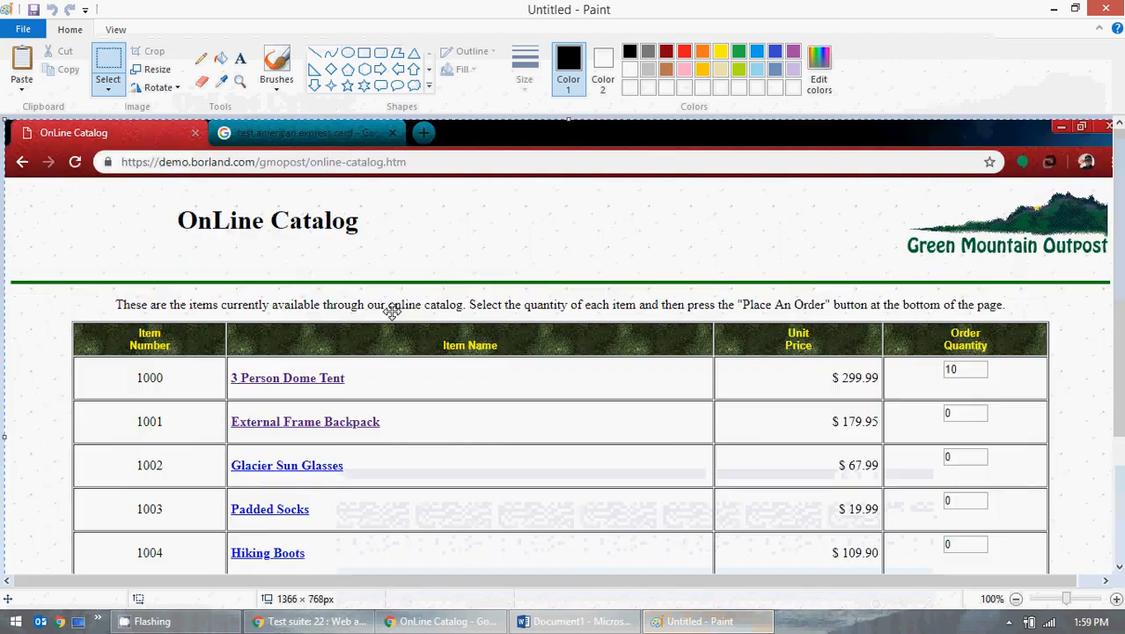
pyautogui.click(108, 88)
pyautogui.click(139, 125)
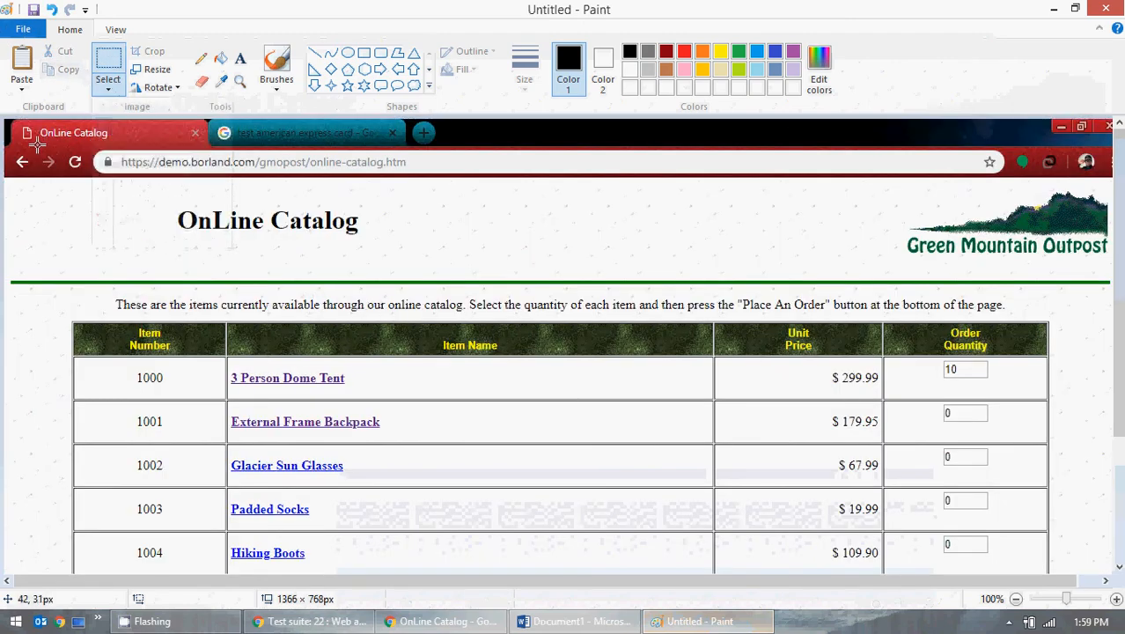
pyautogui.moveTo(6, 144)
pyautogui.mouseDown()
pyautogui.moveTo(909, 454)
pyautogui.moveTo(1119, 454)
pyautogui.moveTo(1119, 542)
pyautogui.mouseUp()
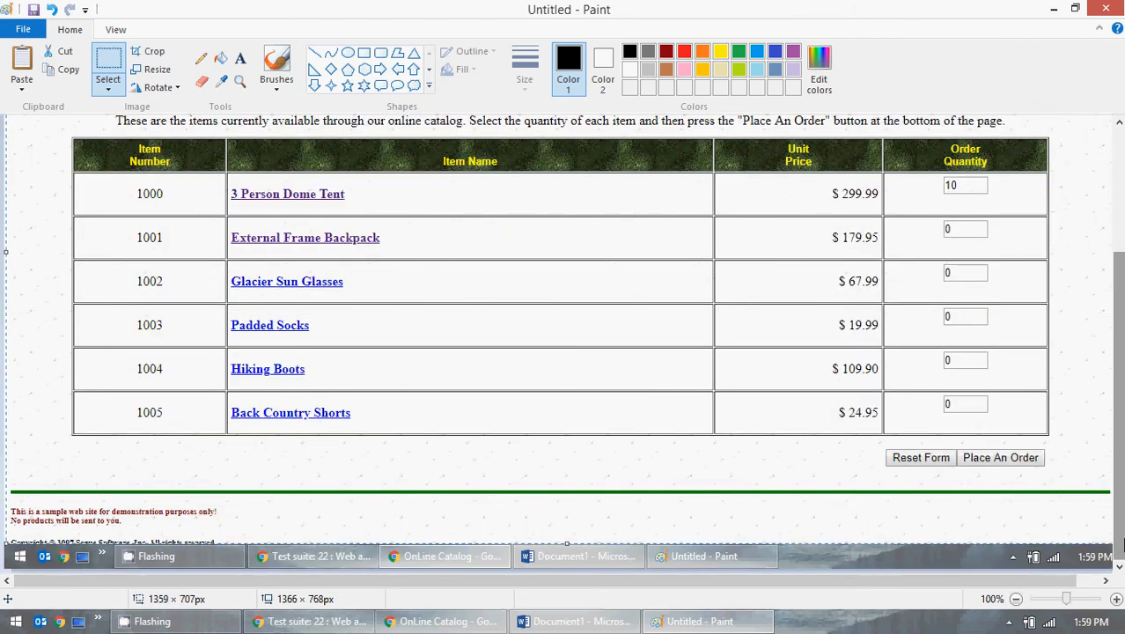
pyautogui.click(576, 621)
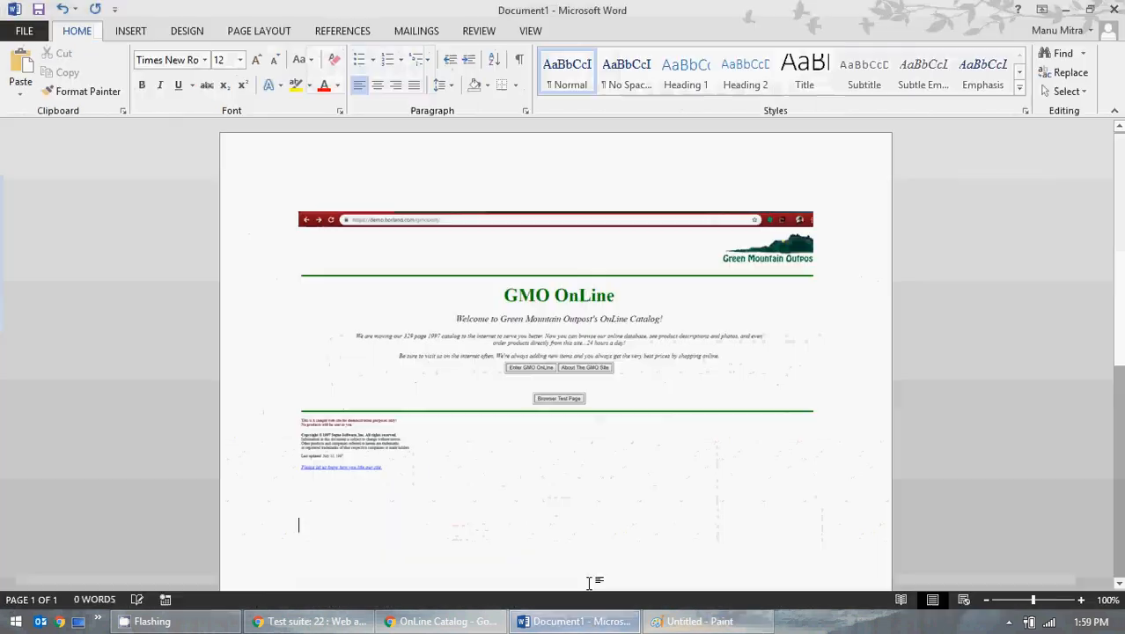
pyautogui.hotkey('ctrl', 'v')
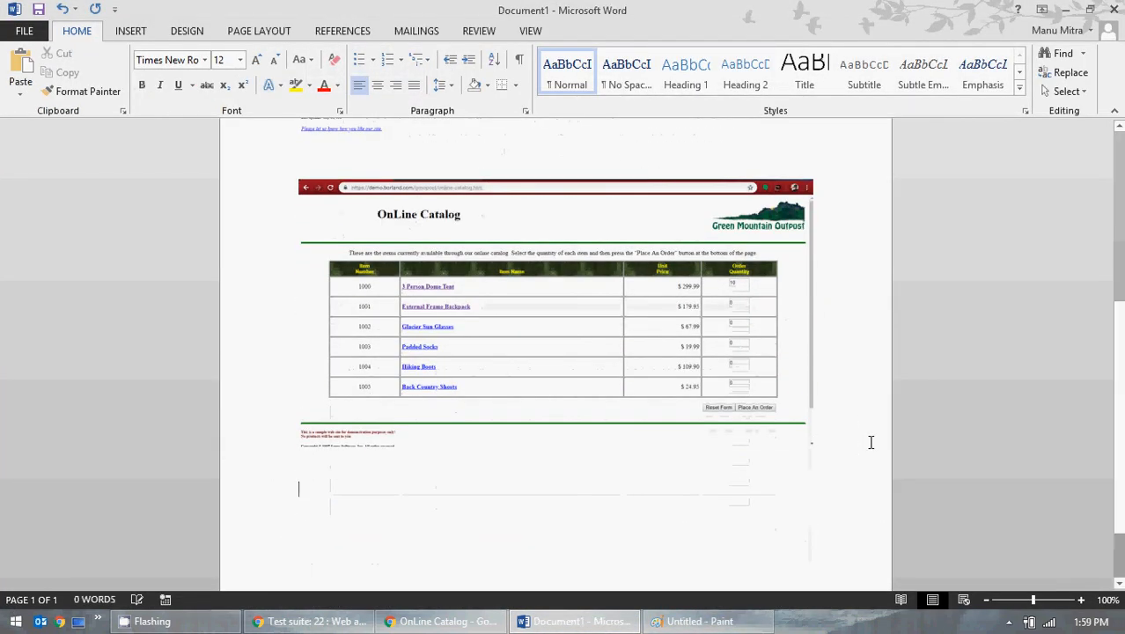
# Step: Clear Paint's canvas without saving and place the order for the 10 tents
pyautogui.click(1073, 11)
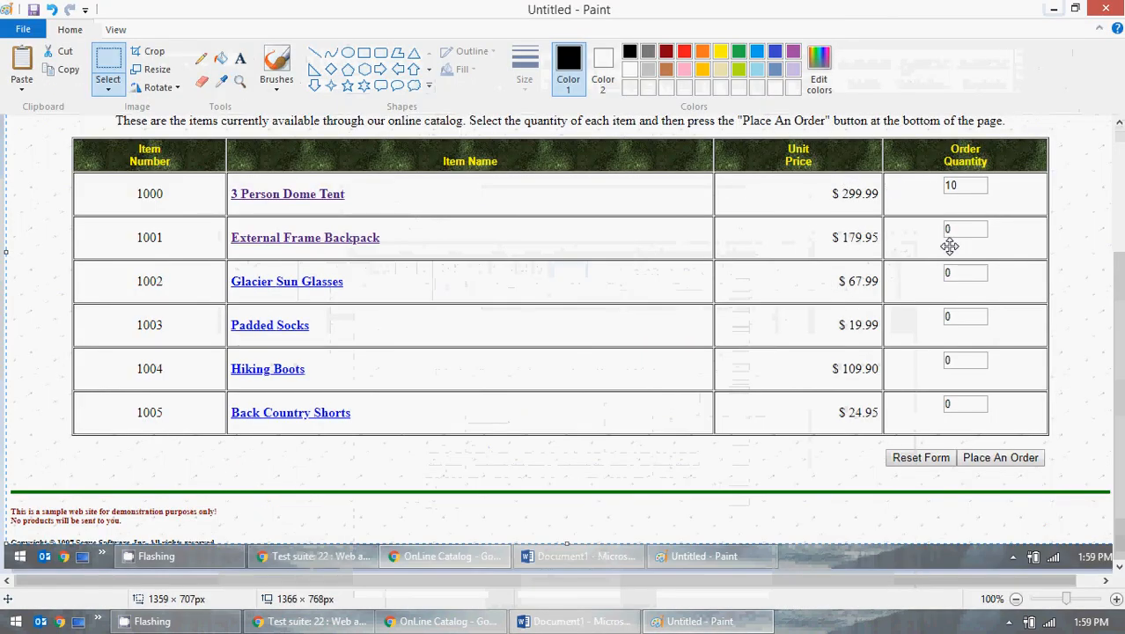
pyautogui.click(24, 30)
pyautogui.click(44, 59)
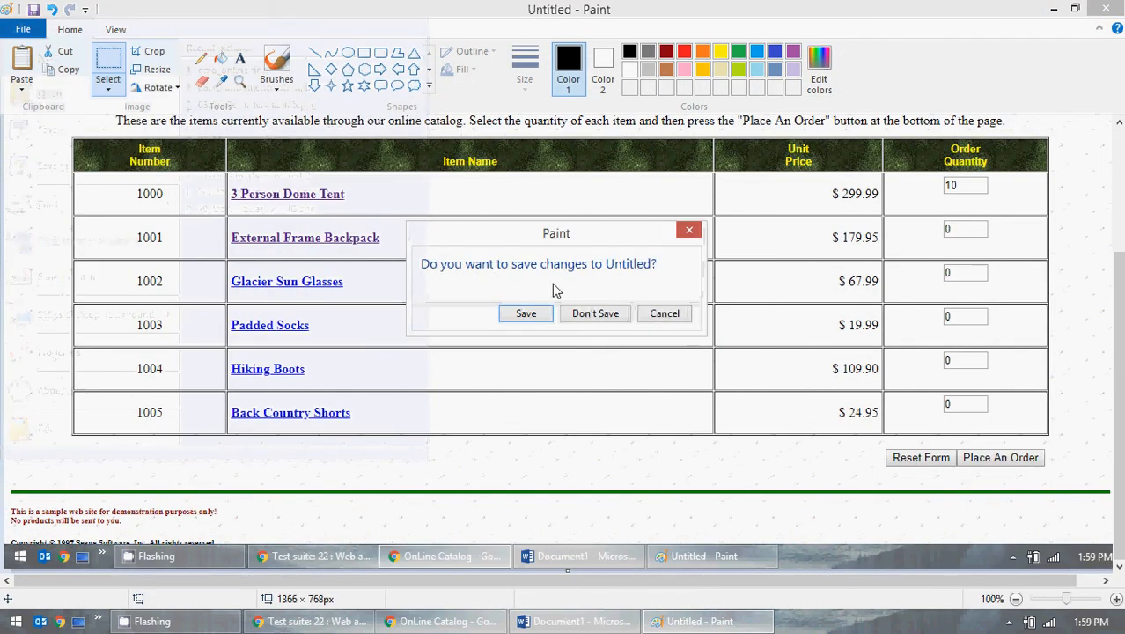
pyautogui.click(592, 313)
pyautogui.click(1053, 9)
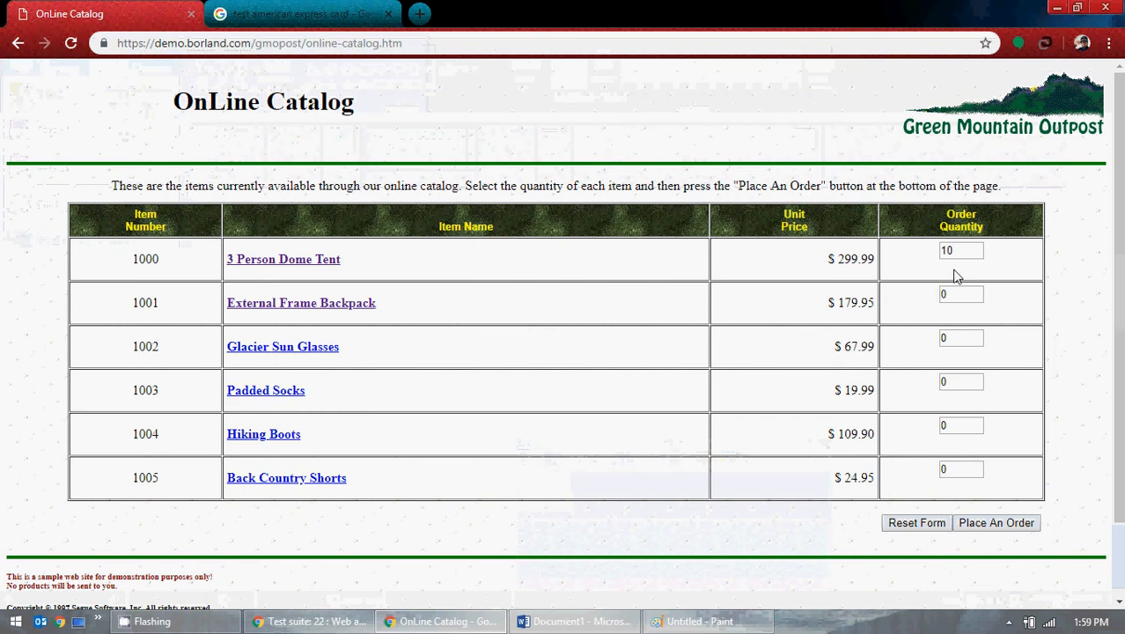
pyautogui.click(1011, 522)
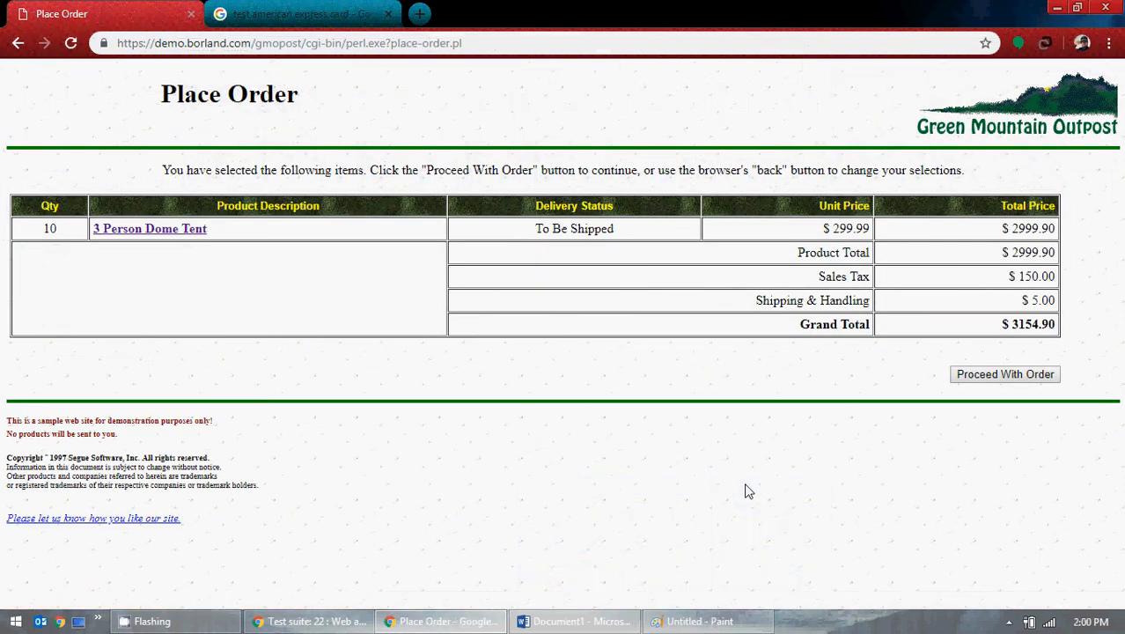
pyautogui.click(722, 618)
# Step: Crop the Place Order screenshot in Paint down to the browser page region
pyautogui.hotkey('ctrl', 'v')
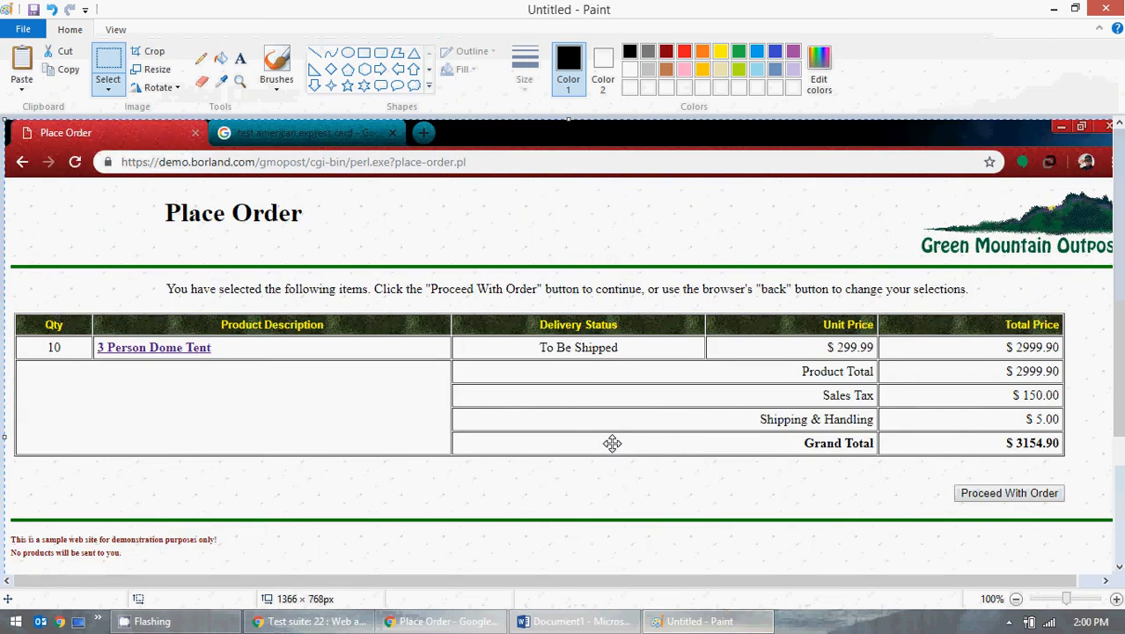
pyautogui.click(107, 88)
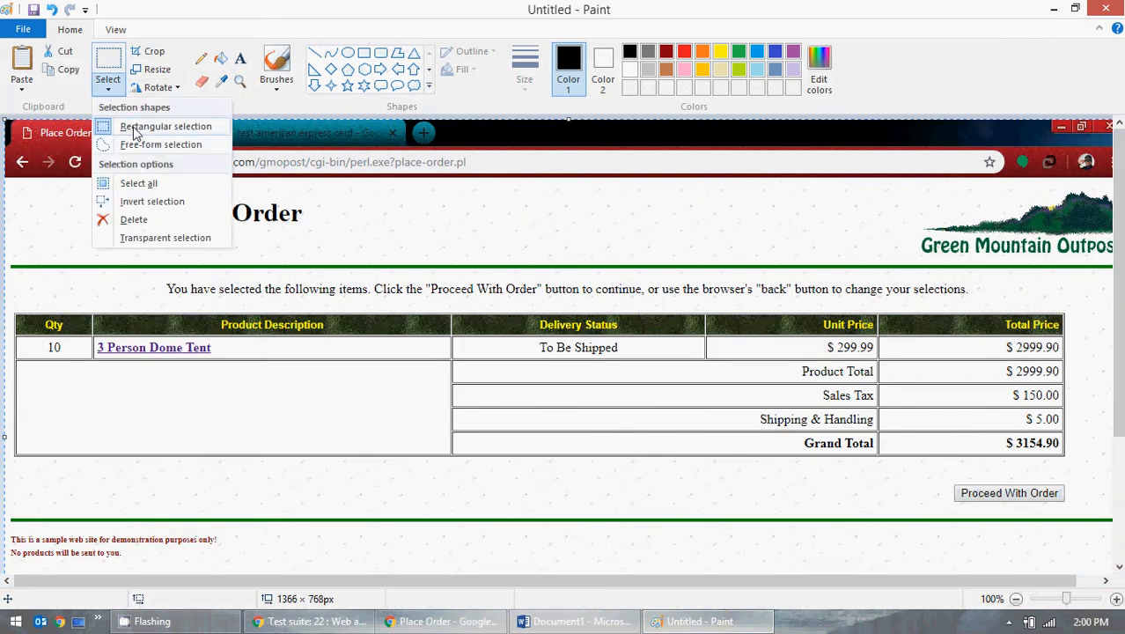
pyautogui.click(90, 123)
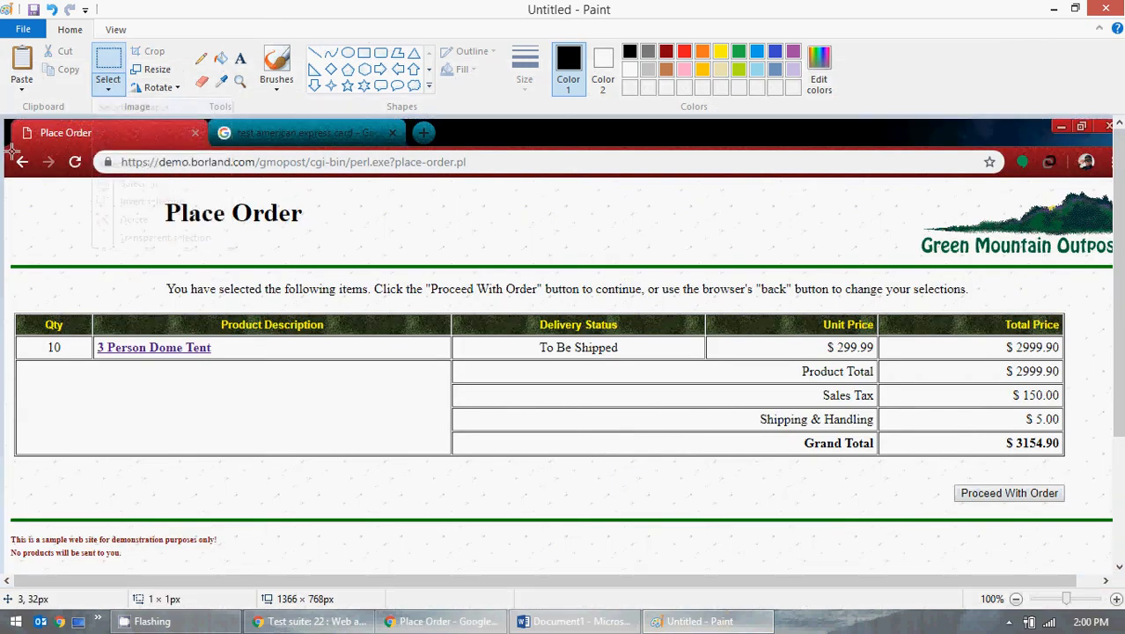
pyautogui.moveTo(12, 152); pyautogui.dragTo(458, 422)
pyautogui.click(489, 402)
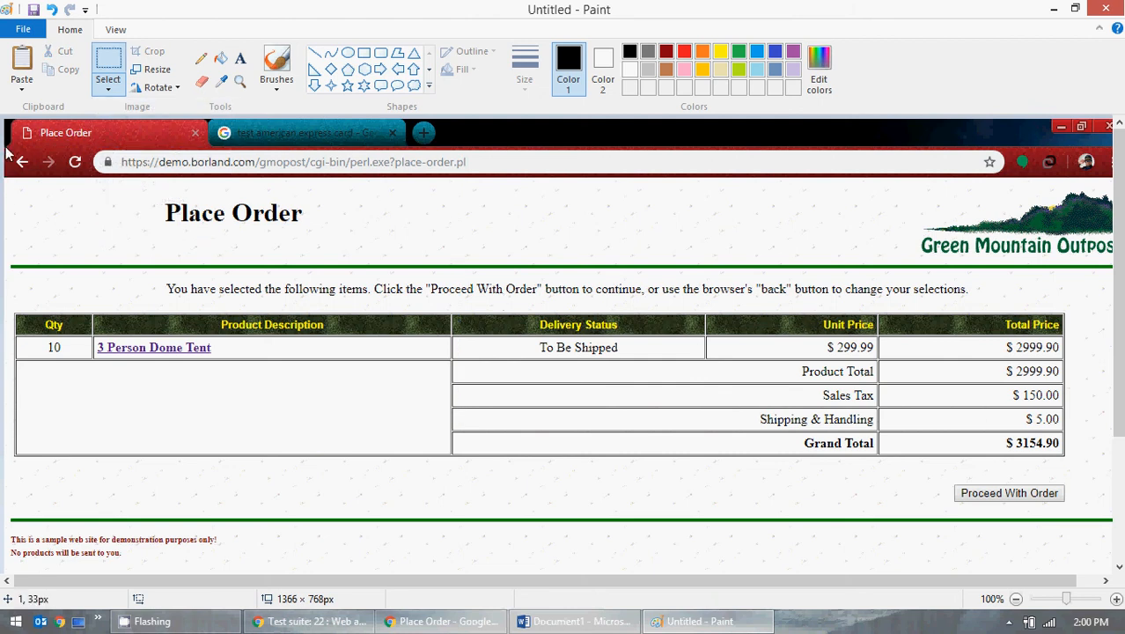
pyautogui.moveTo(5, 146); pyautogui.dragTo(1120, 539)
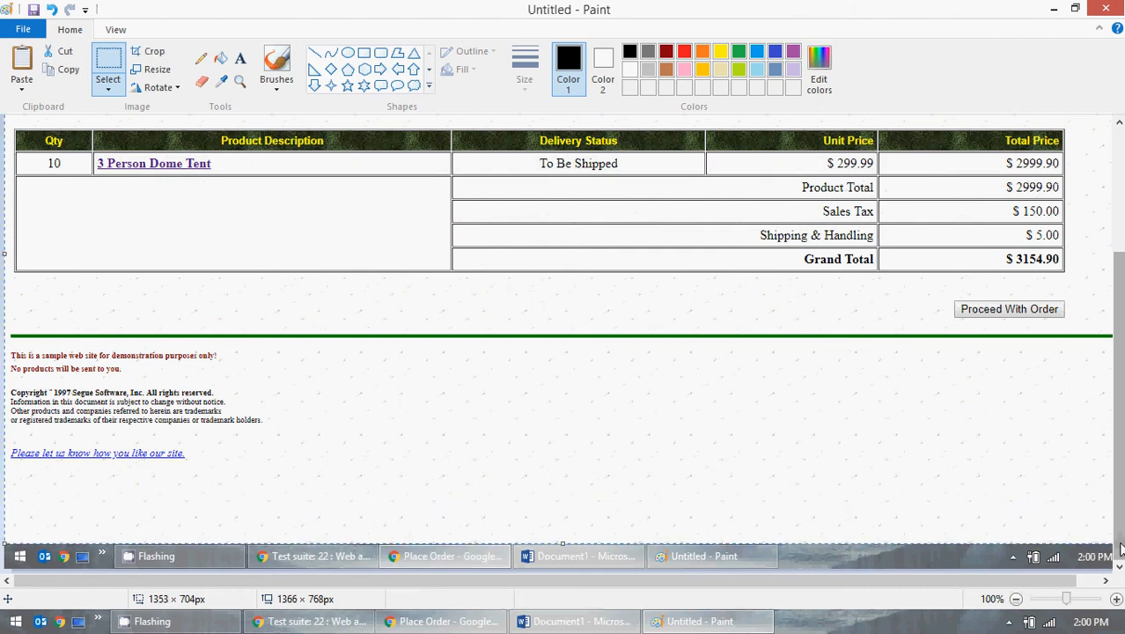
pyautogui.click(26, 32)
pyautogui.click(37, 55)
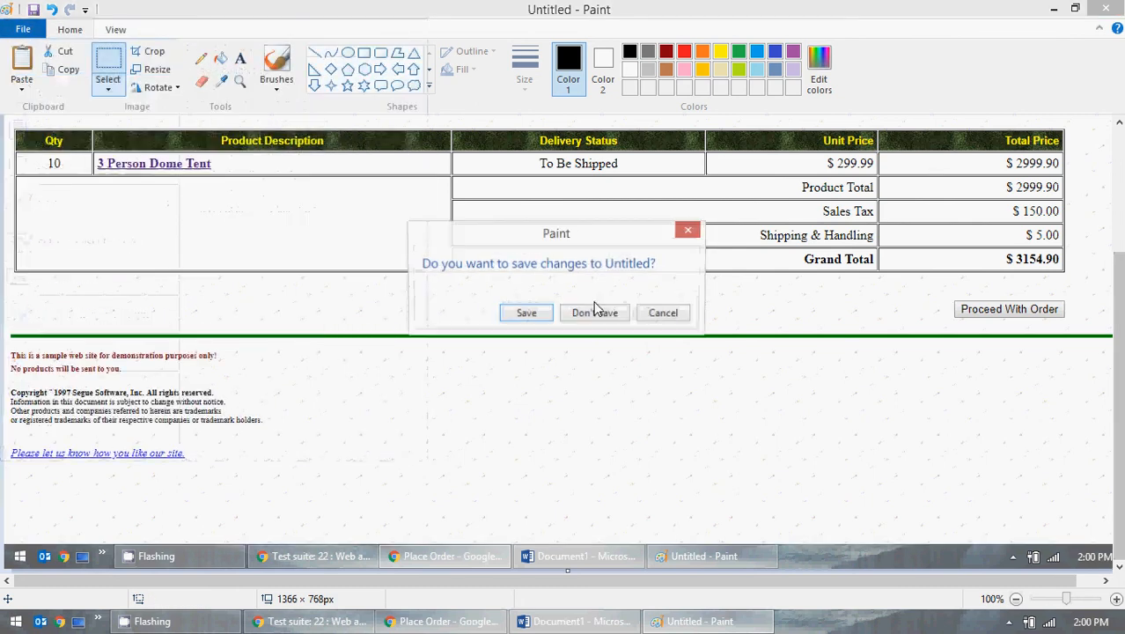
pyautogui.click(594, 312)
pyautogui.hotkey('ctrl', 'v')
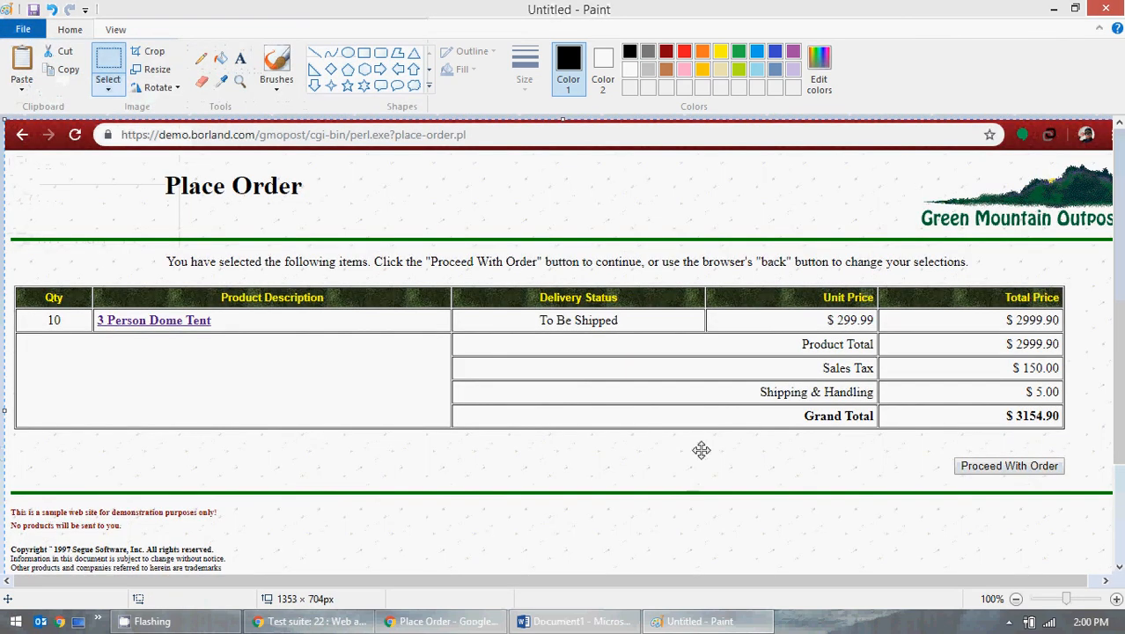
# Step: Paste the Place Order capture onto page 2 of the Word document, then clear Paint's canvas
pyautogui.click(574, 621)
pyautogui.scroll(-3, 584, 456)
pyautogui.hotkey('ctrl', 'v')
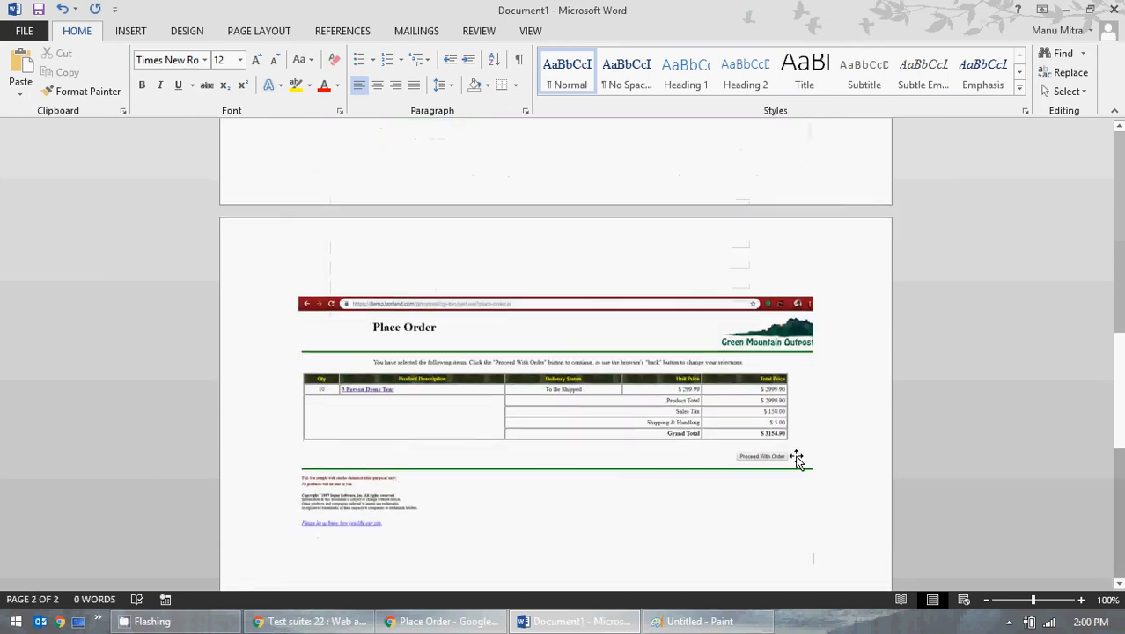
pyautogui.press('Return')
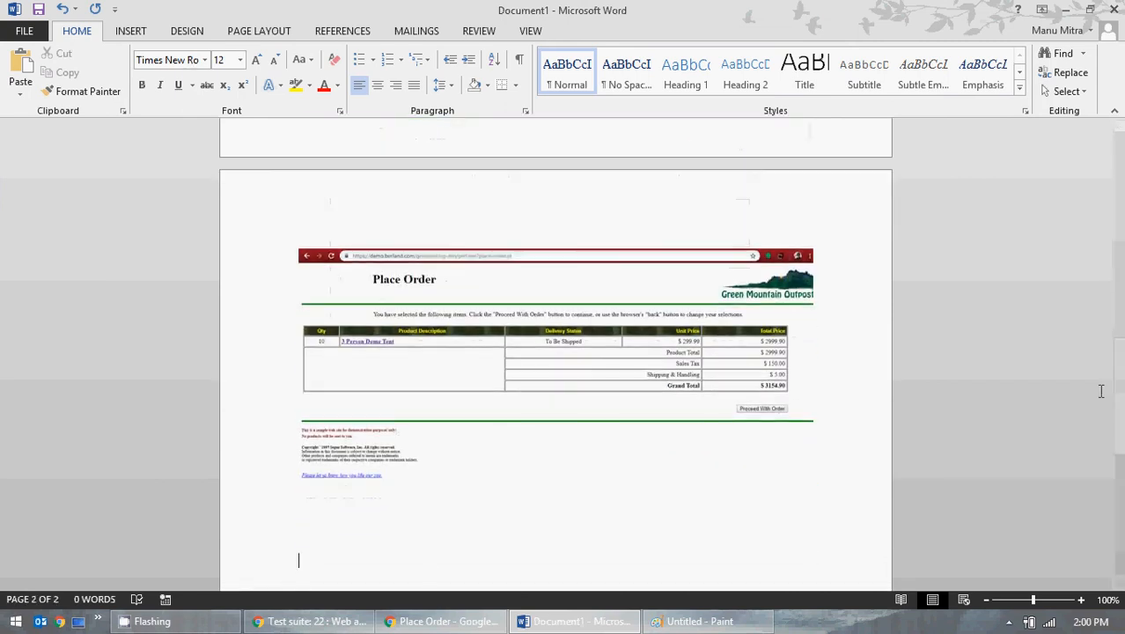
pyautogui.click(1064, 8)
pyautogui.click(24, 29)
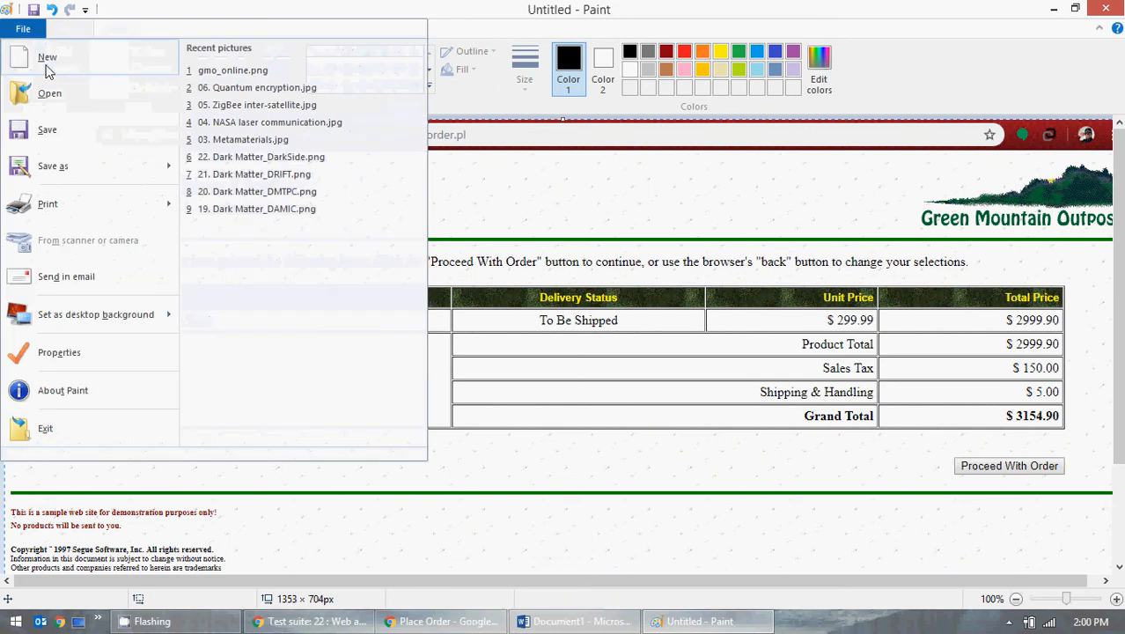
pyautogui.click(44, 56)
pyautogui.click(593, 311)
# Step: Proceed with the order and autofill the Bill To details from a saved entry
pyautogui.click(1053, 9)
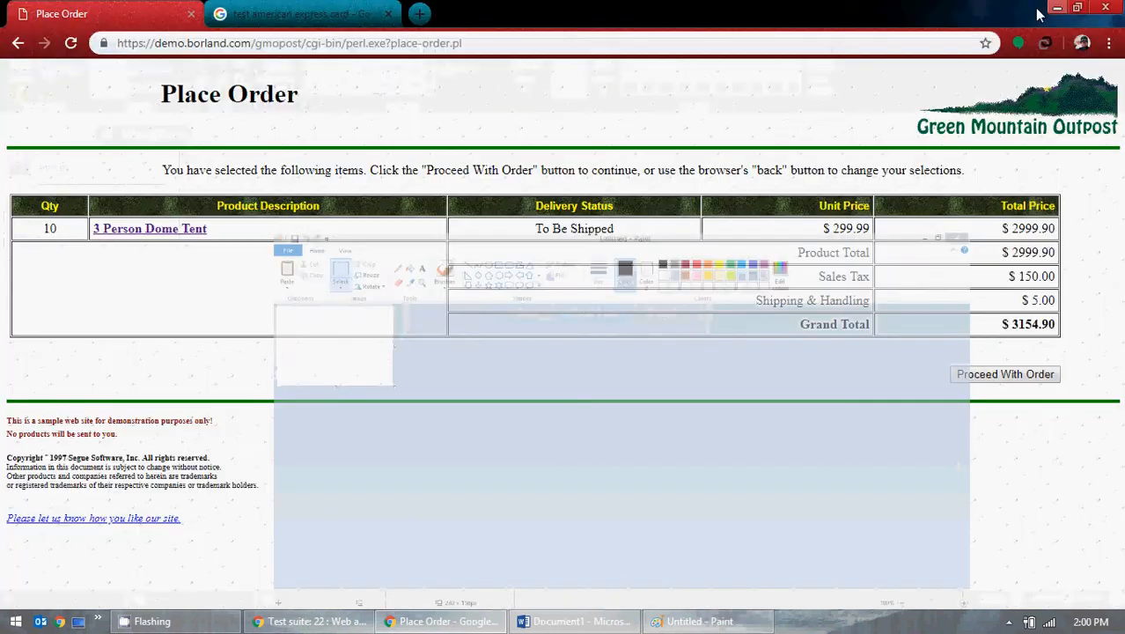
pyautogui.click(992, 375)
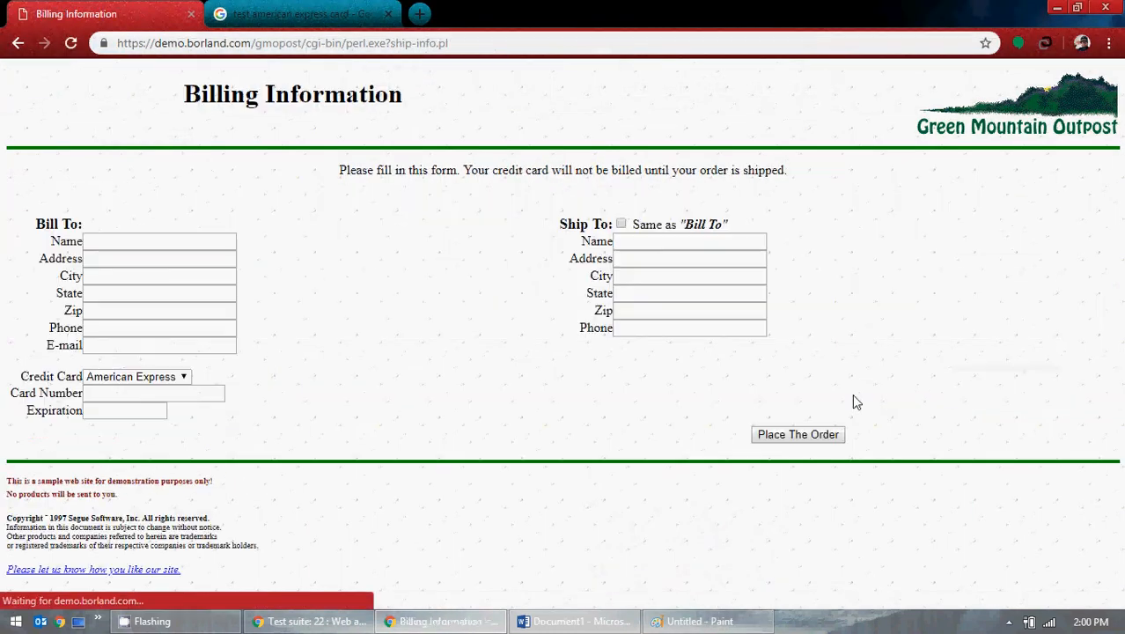
pyautogui.click(174, 237)
pyautogui.click(158, 272)
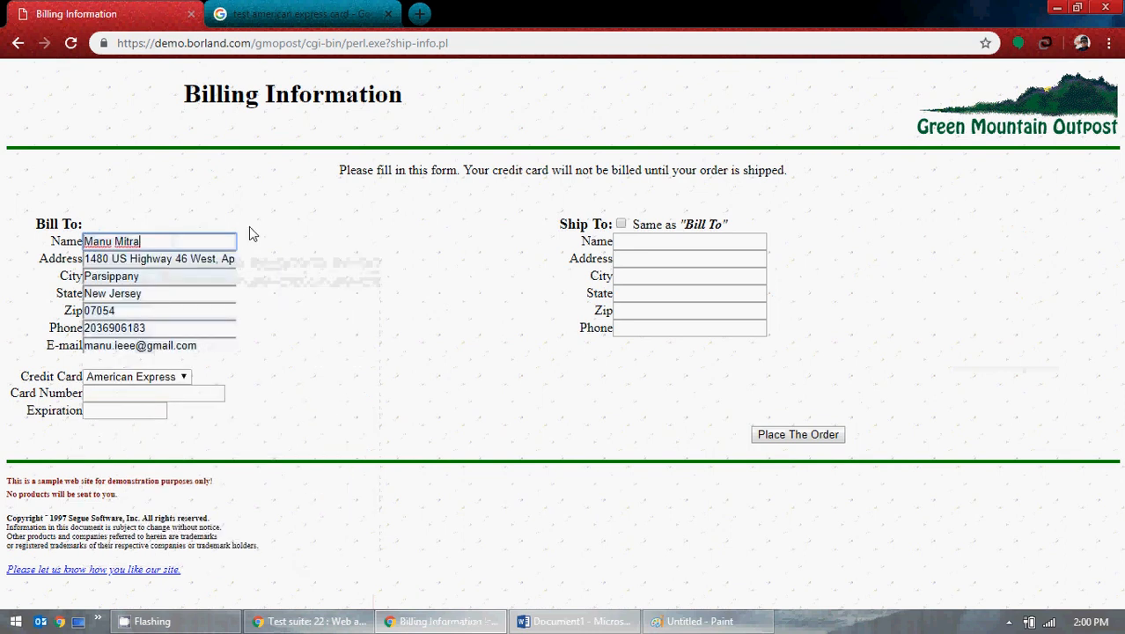
# Step: Enter a test American Express card number, expiry 12/19, and make Ship To match Bill To
pyautogui.click(308, 10)
pyautogui.rightClick(213, 264)
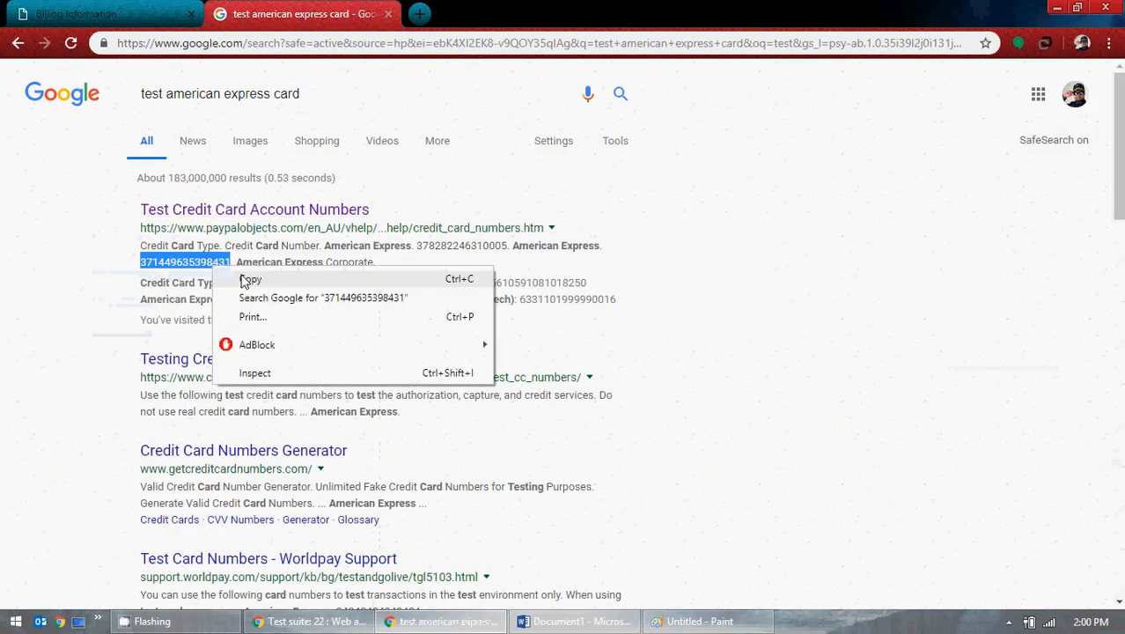
pyautogui.click(243, 278)
pyautogui.click(78, 13)
pyautogui.click(141, 394)
pyautogui.hotkey('ctrl', 'v')
pyautogui.click(107, 415)
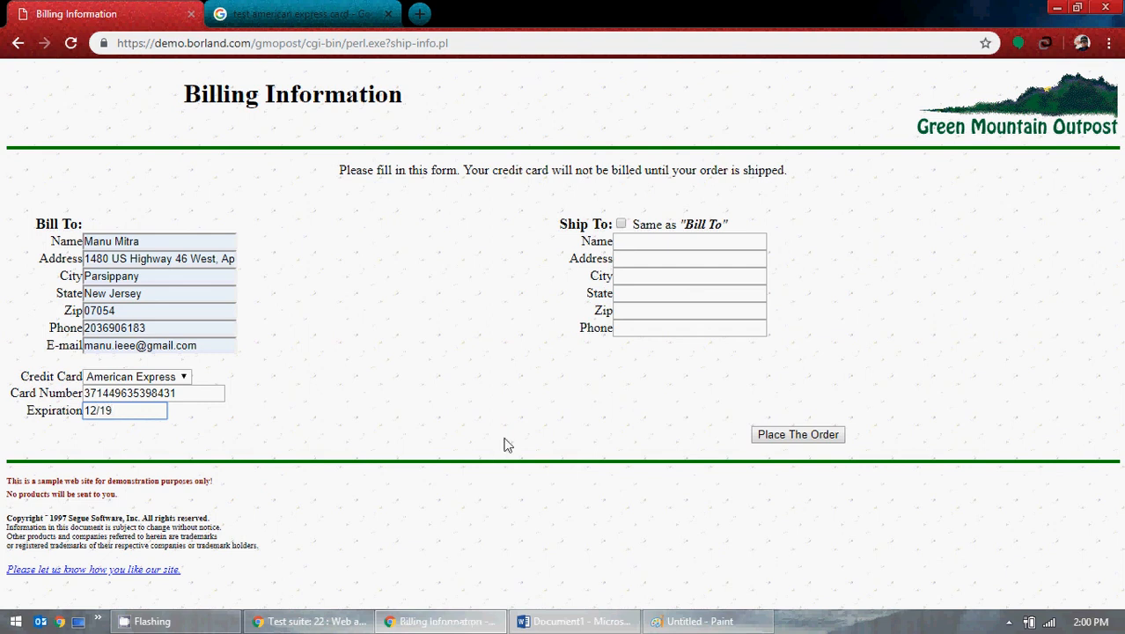
pyautogui.write('12/19')
pyautogui.click(622, 225)
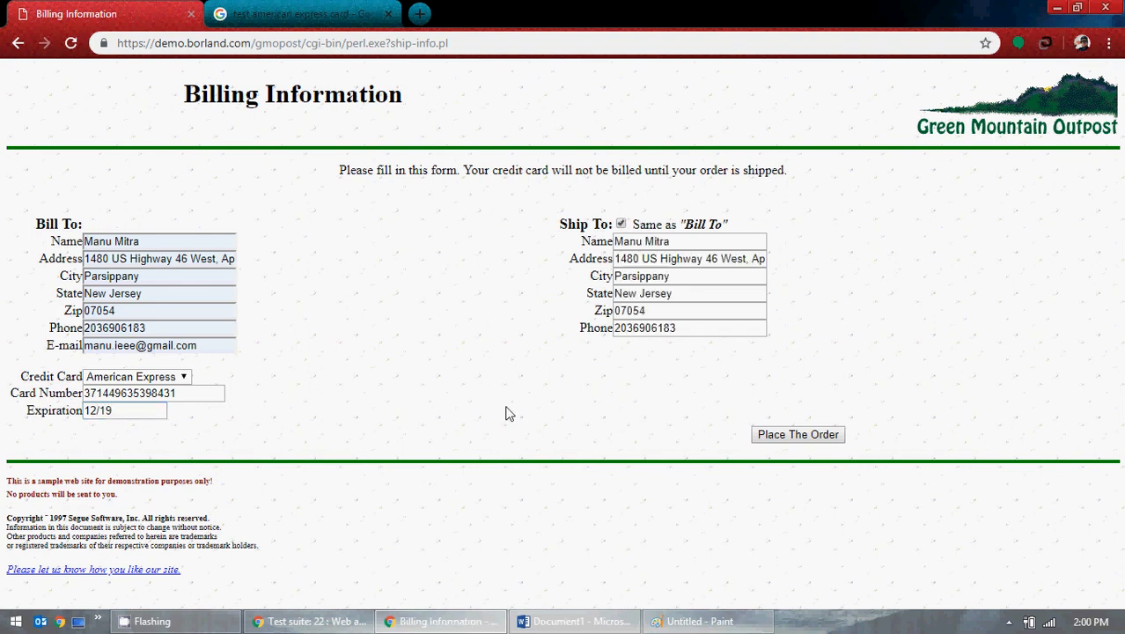
pyautogui.click(697, 621)
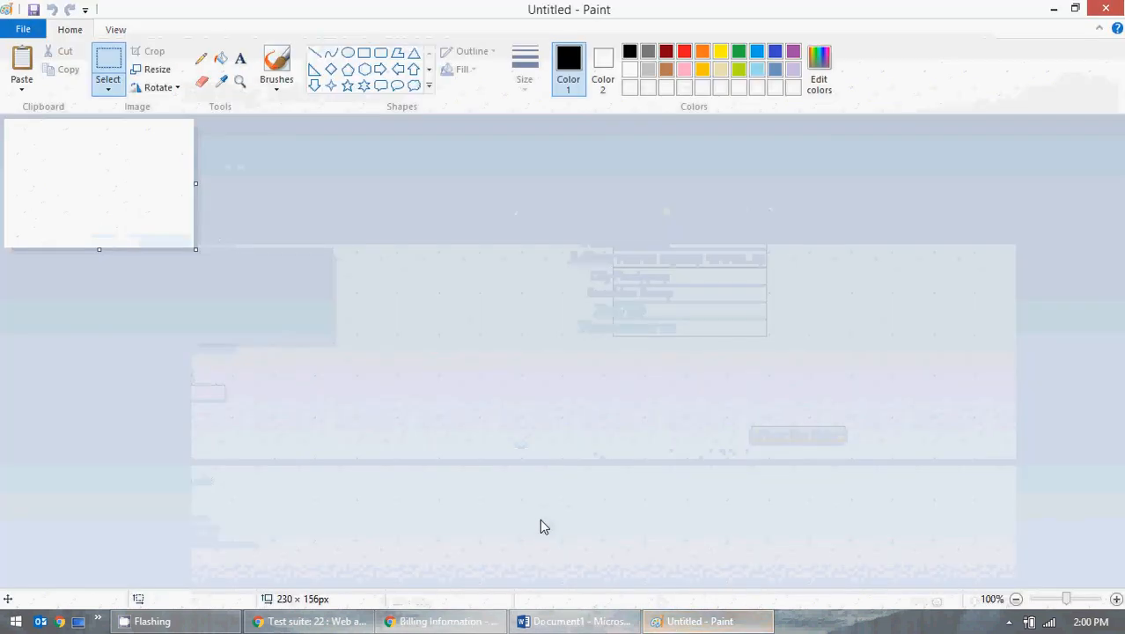
# Step: Paste the Billing Information capture into Paint and select its browser page area
pyautogui.hotkey('ctrl', 'v')
pyautogui.click(108, 86)
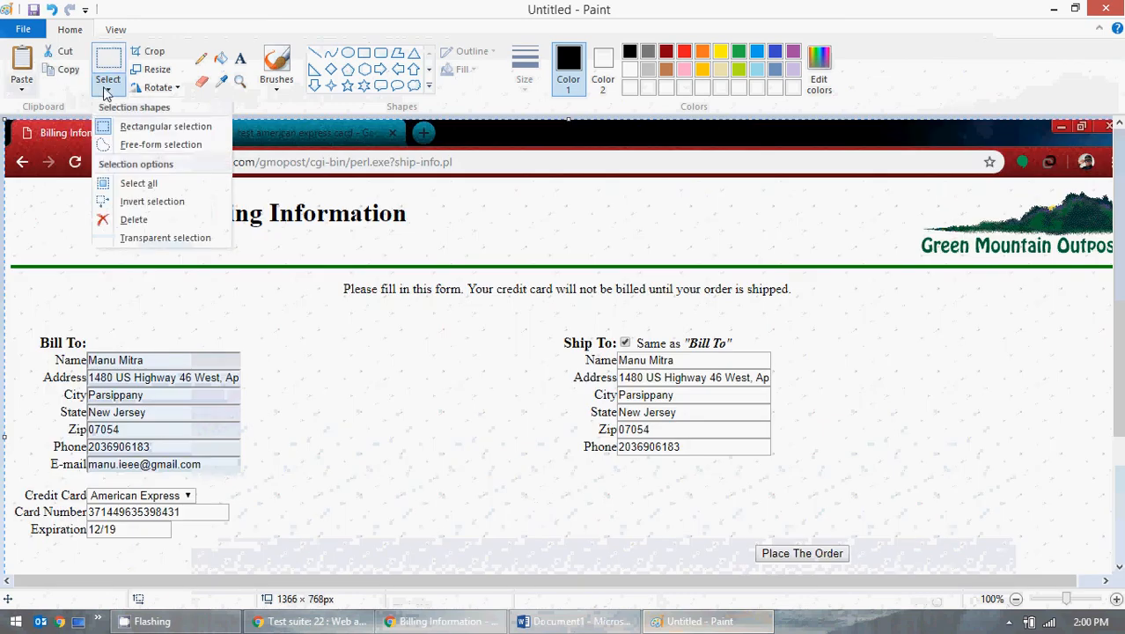
pyautogui.click(157, 128)
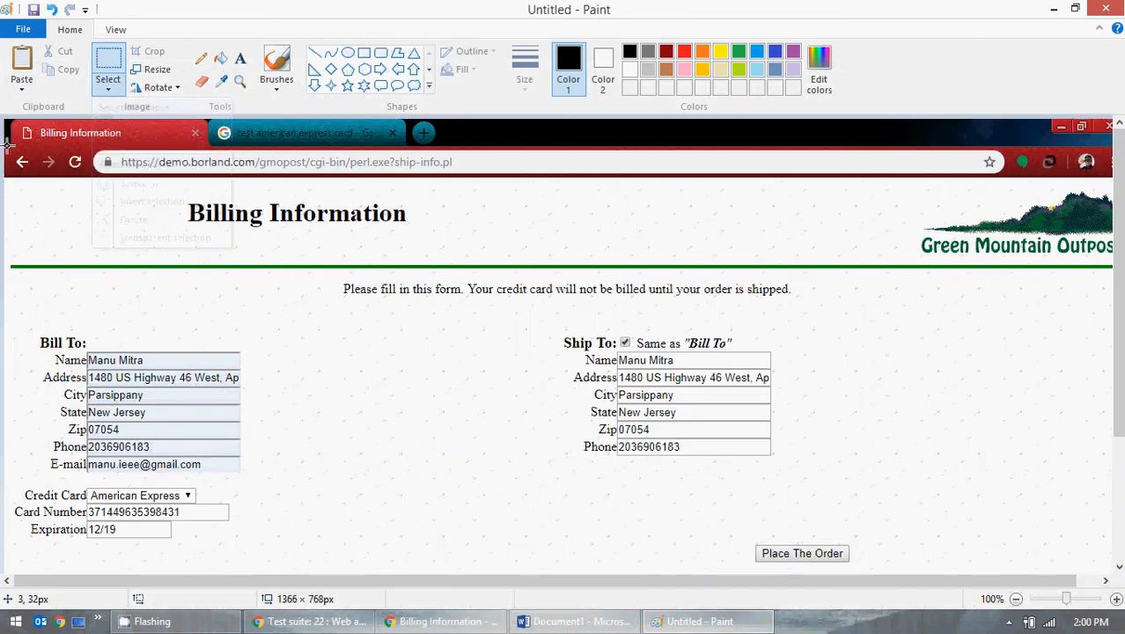
pyautogui.moveTo(7, 144); pyautogui.dragTo(1114, 543)
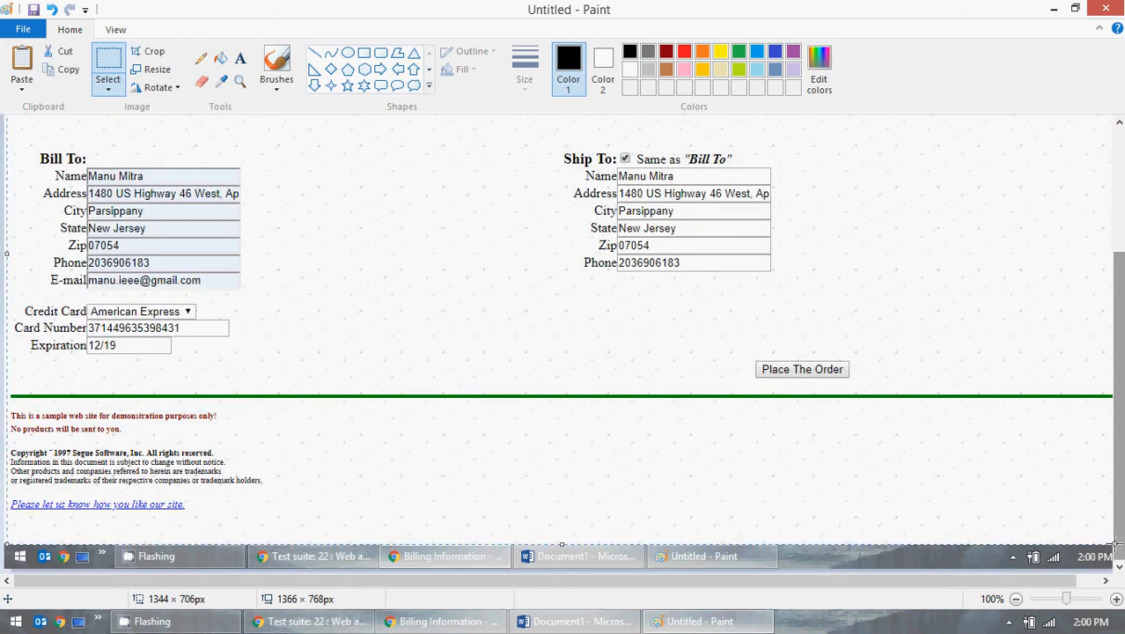
pyautogui.scroll(3, 267, 213)
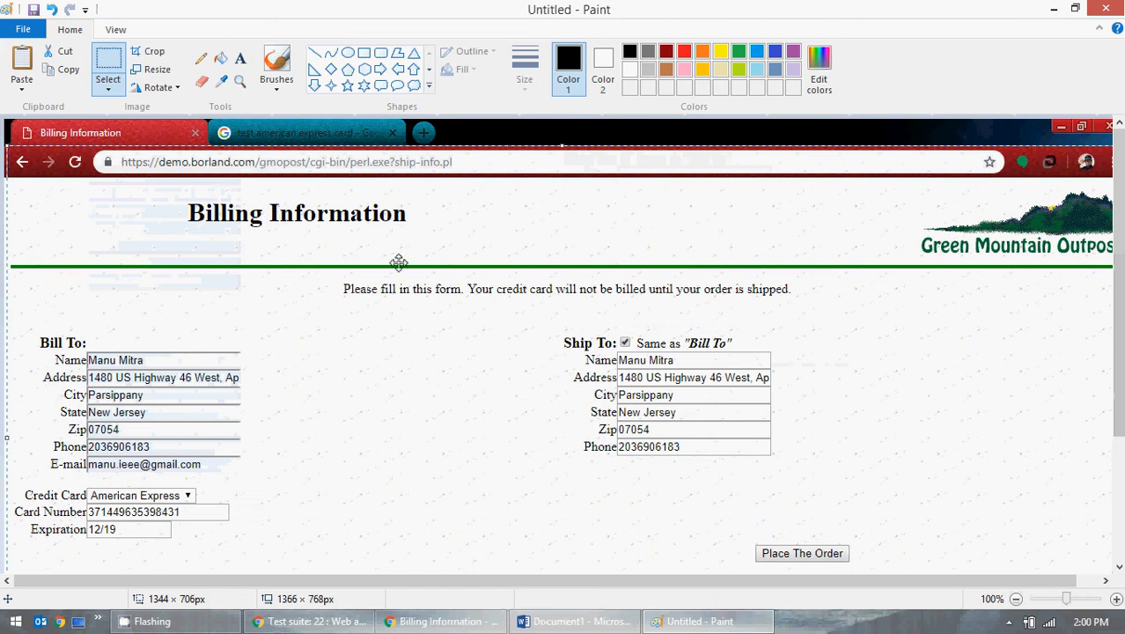
# Step: Paste the capture into Word below the Place Order image and clear Paint's canvas
pyautogui.click(581, 622)
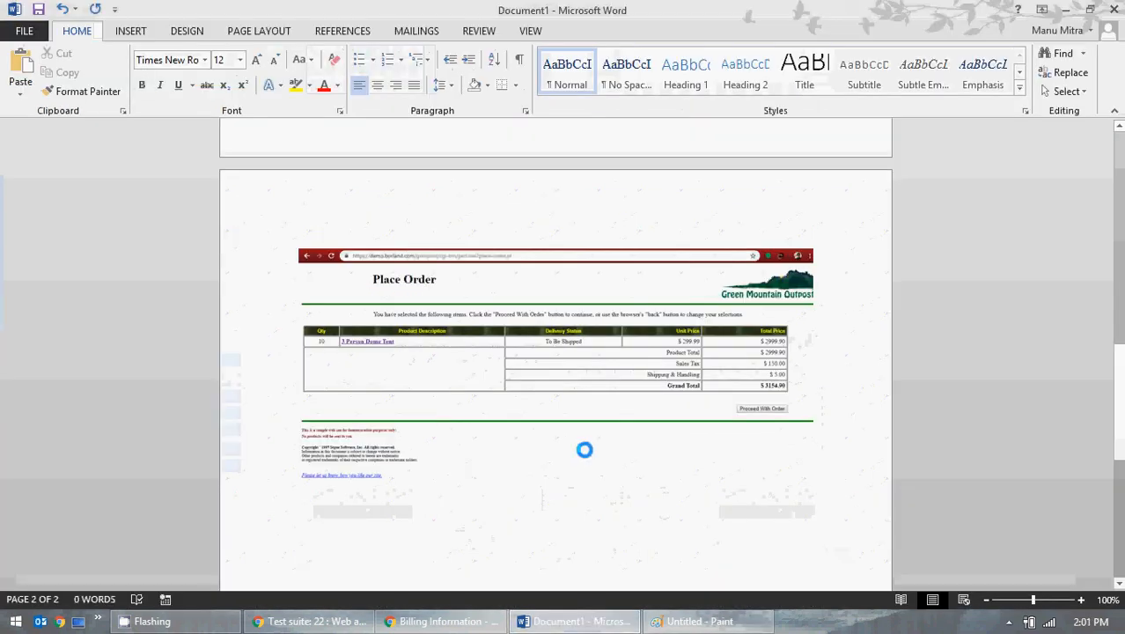
pyautogui.hotkey('ctrl', 'v')
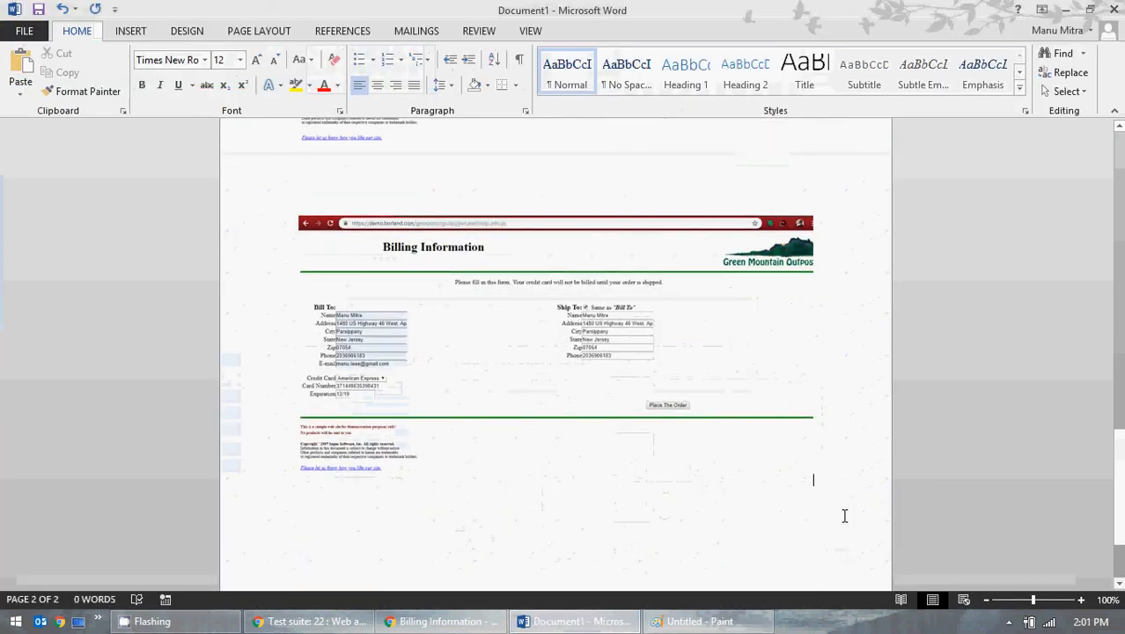
pyautogui.click(1065, 9)
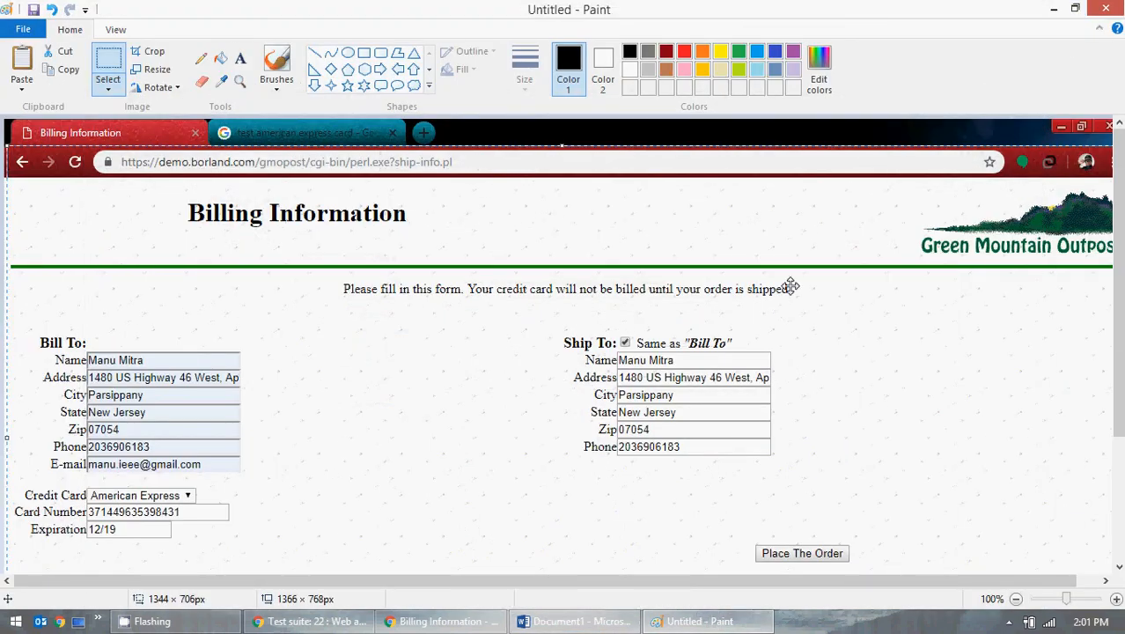
pyautogui.click(23, 29)
pyautogui.click(40, 54)
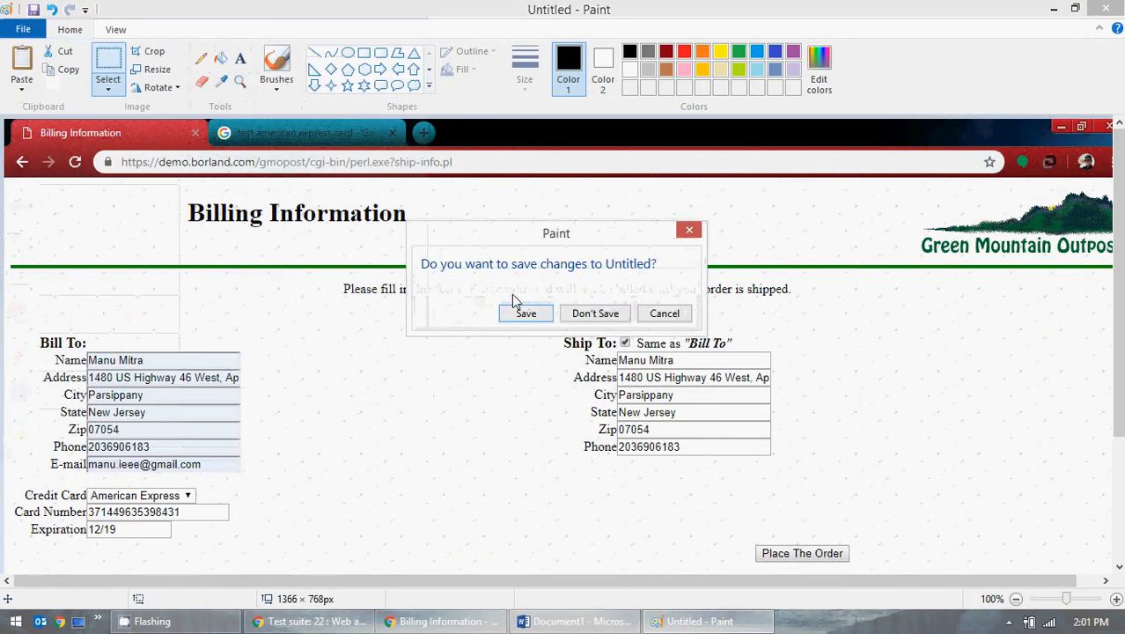
pyautogui.click(595, 313)
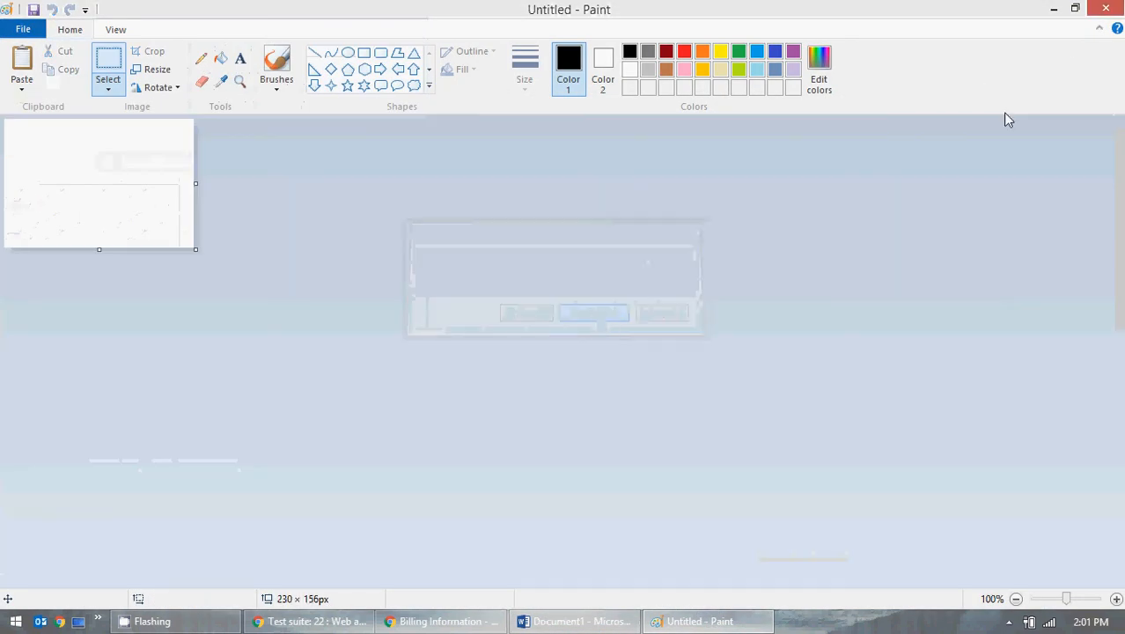
pyautogui.click(1053, 9)
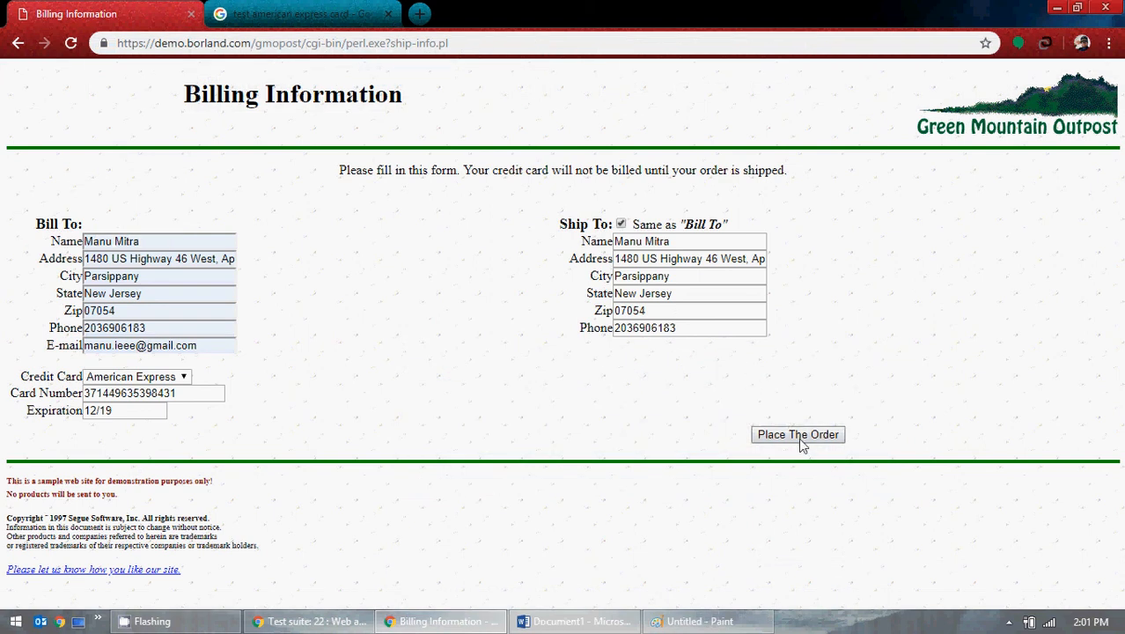
# Step: Submit the order and select the OnLine Store Receipt screenshot's page area in Paint
pyautogui.click(798, 435)
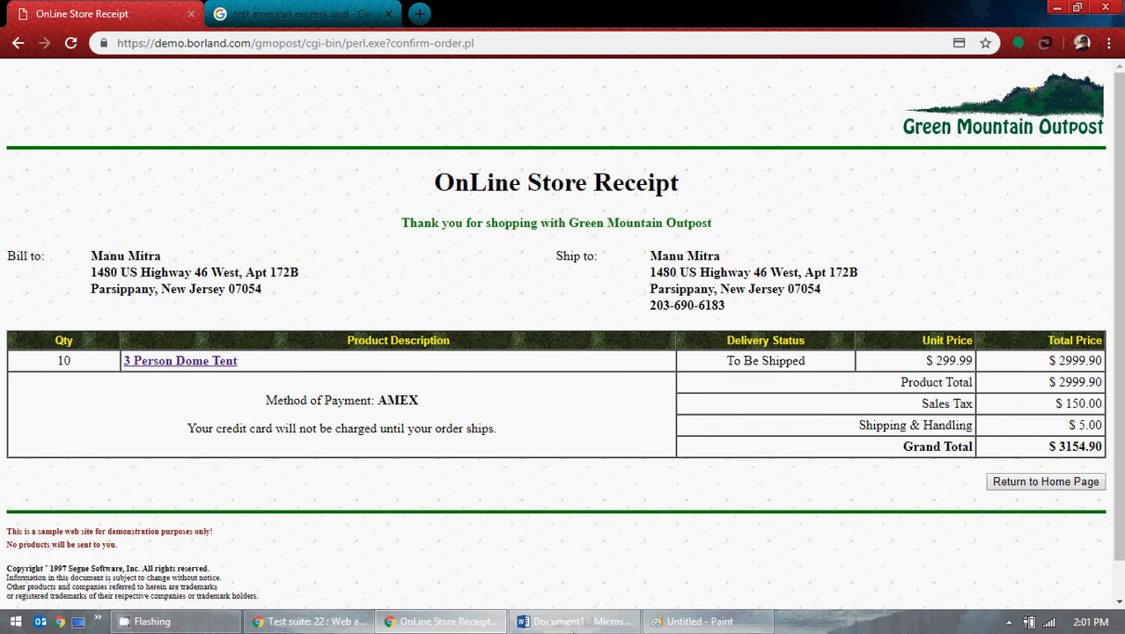
pyautogui.click(700, 620)
pyautogui.hotkey('ctrl', 'v')
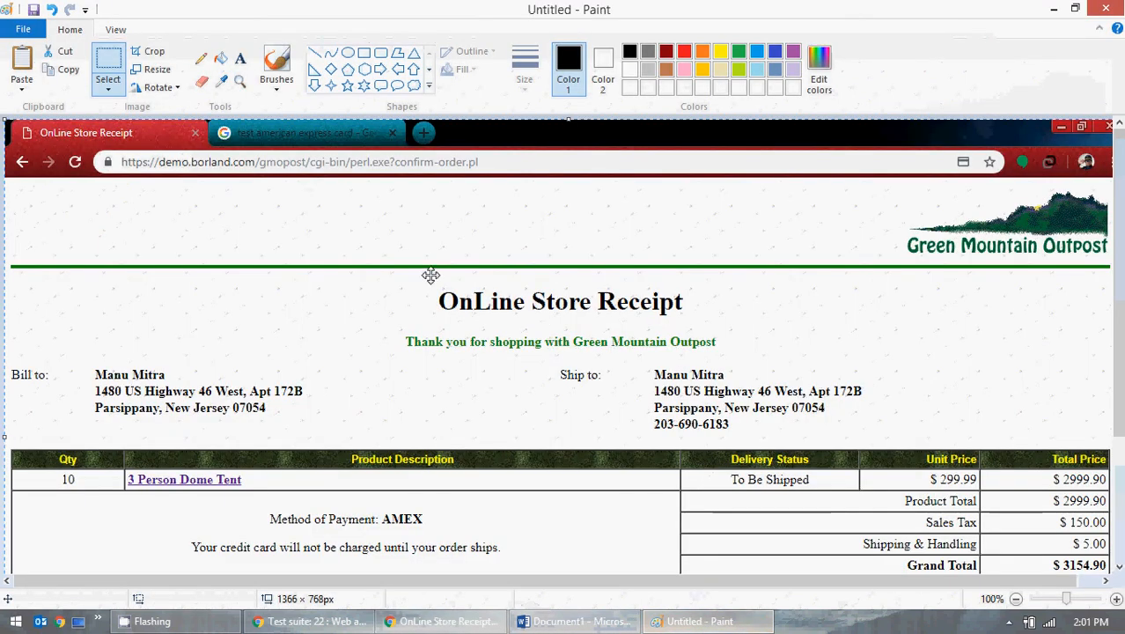
pyautogui.click(107, 82)
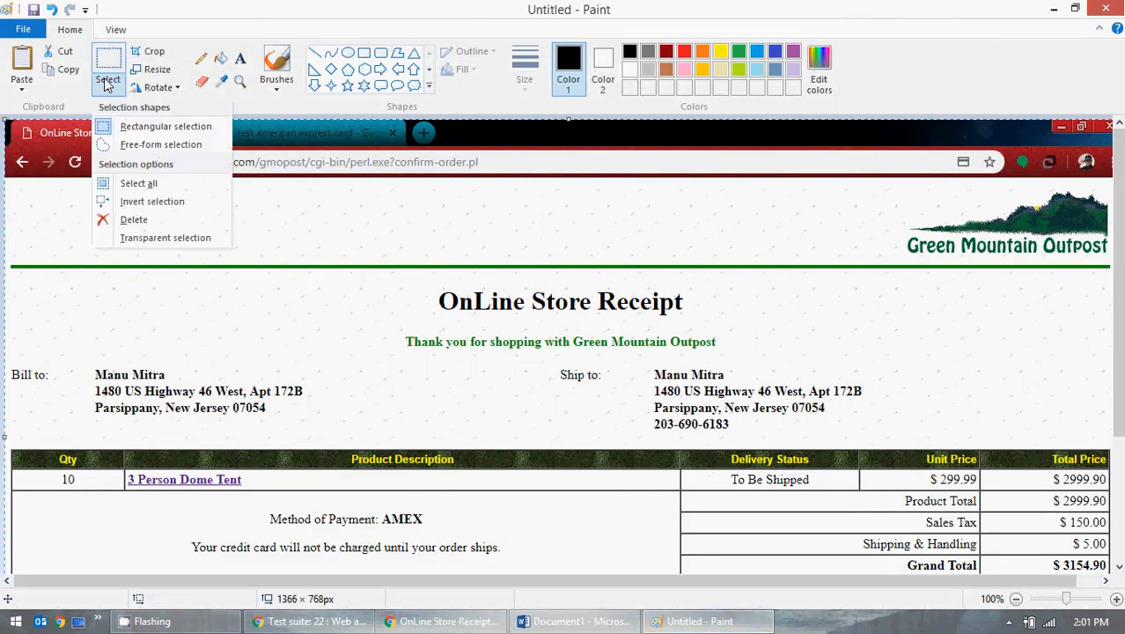
pyautogui.click(132, 126)
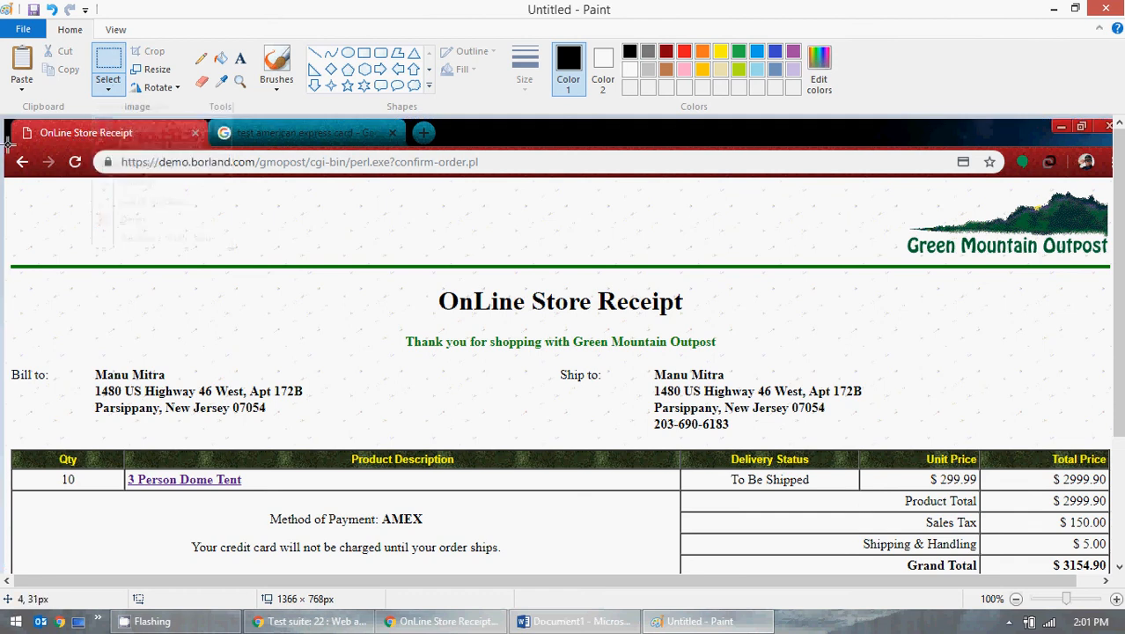
pyautogui.moveTo(6, 141); pyautogui.dragTo(1120, 540)
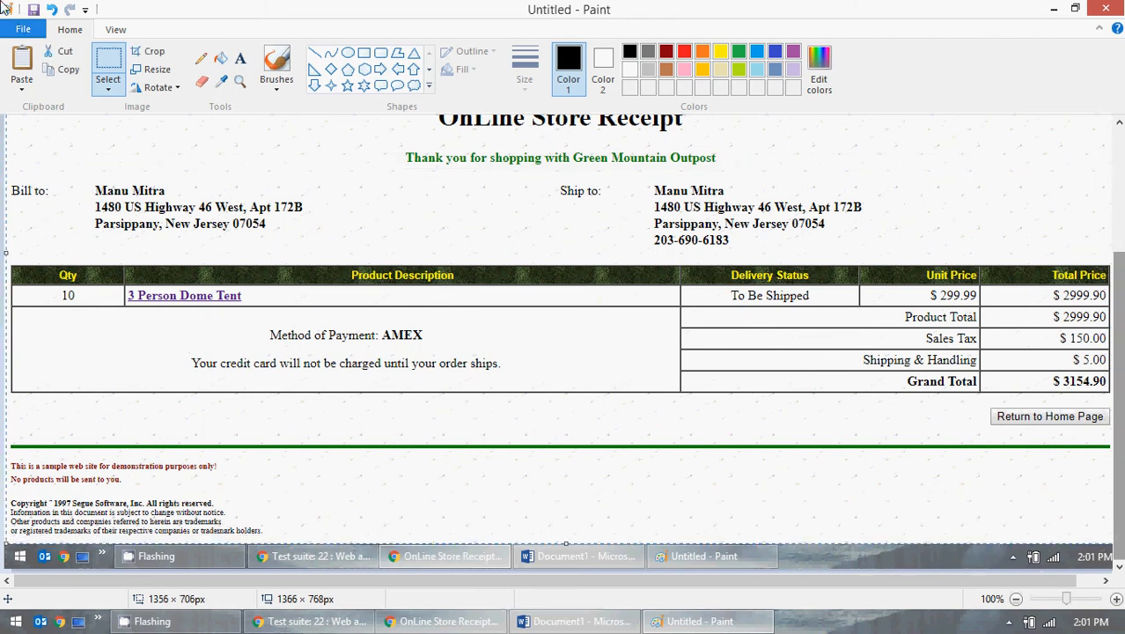
# Step: Paste the receipt capture into the Word document as its third page
pyautogui.click(577, 621)
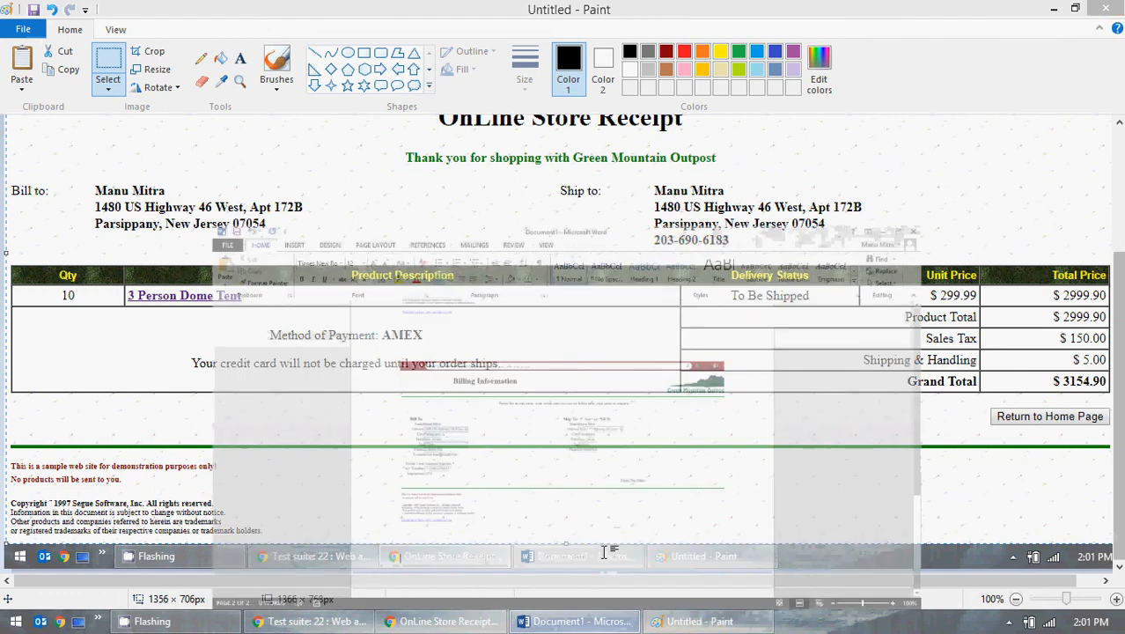
pyautogui.hotkey('ctrl', 'v')
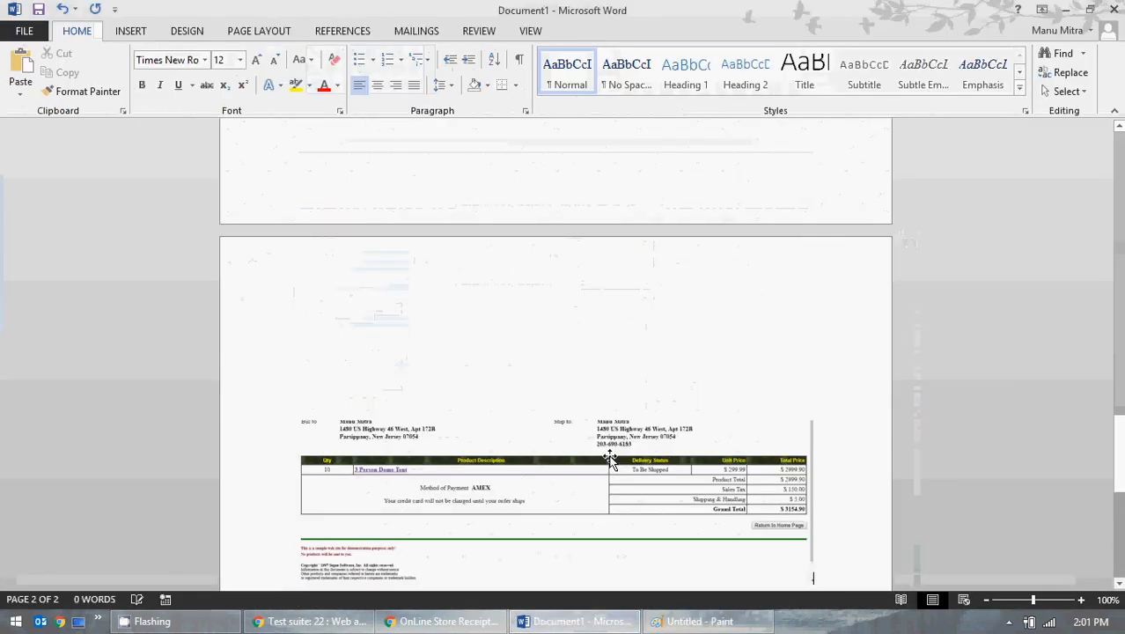
pyautogui.scroll(15, 605, 449)
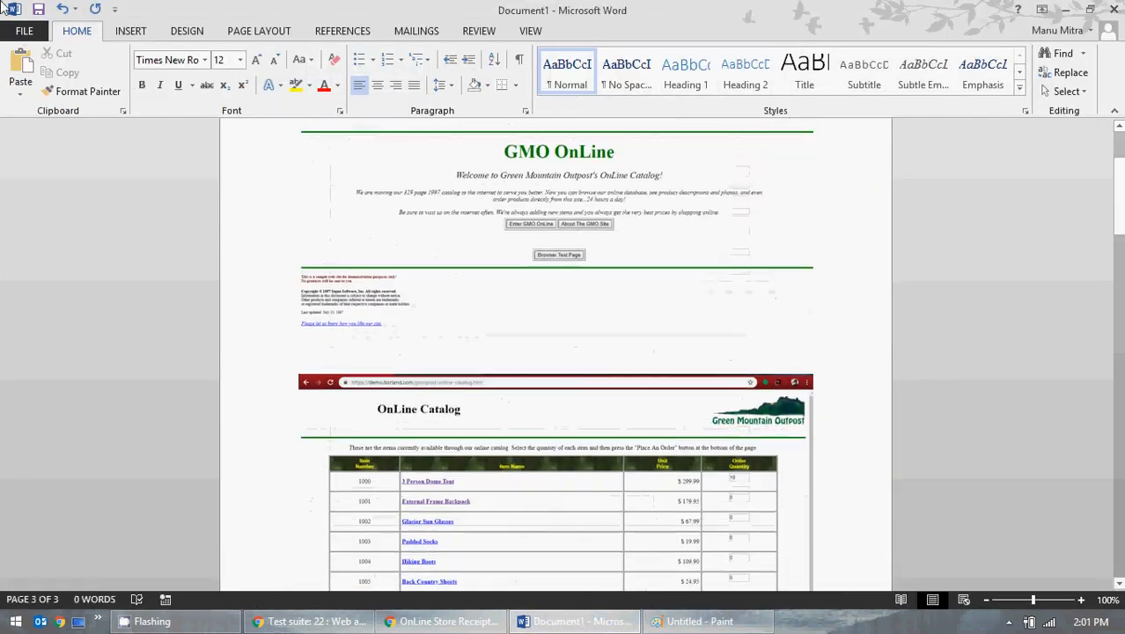
pyautogui.click(24, 31)
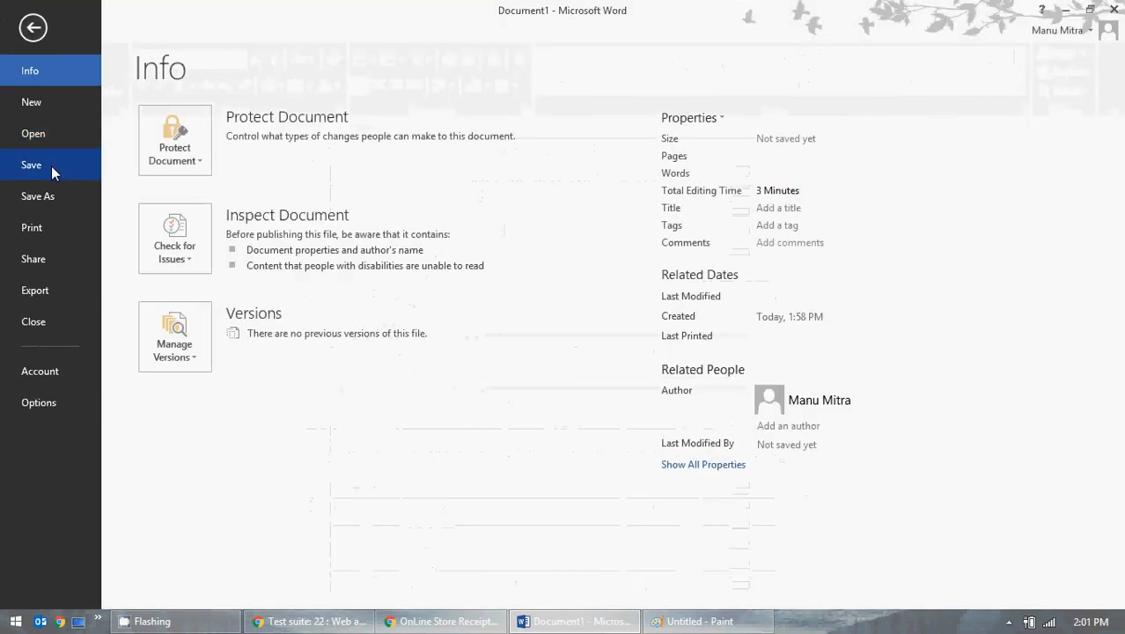
# Step: Save the Word document to the Desktop as Test_Case_GMO_Online.docx
pyautogui.click(38, 195)
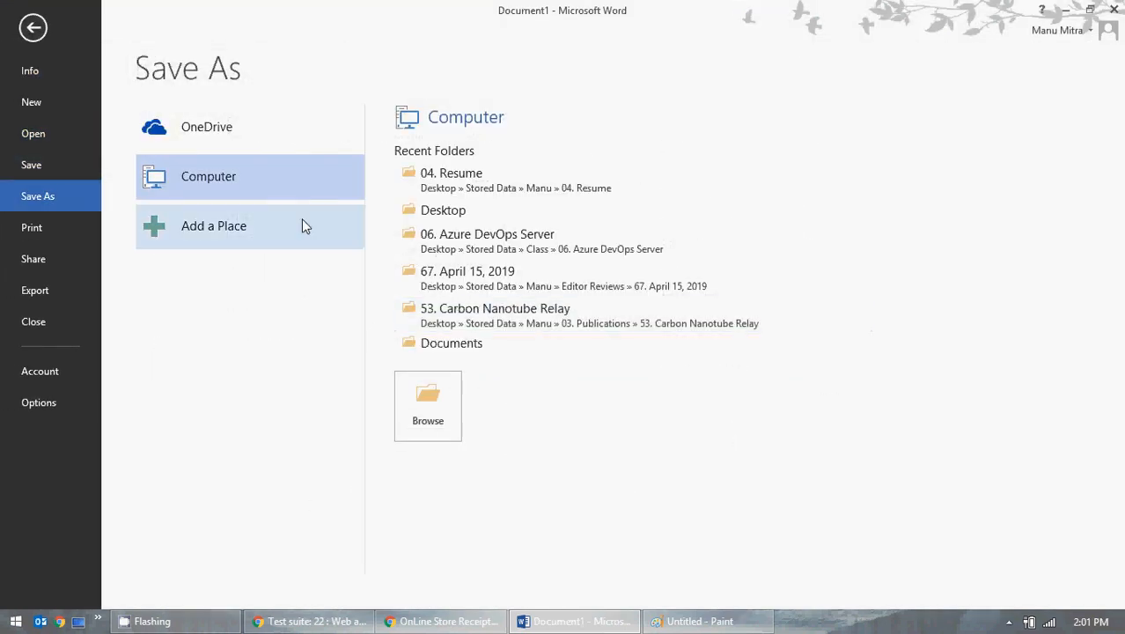
pyautogui.click(429, 414)
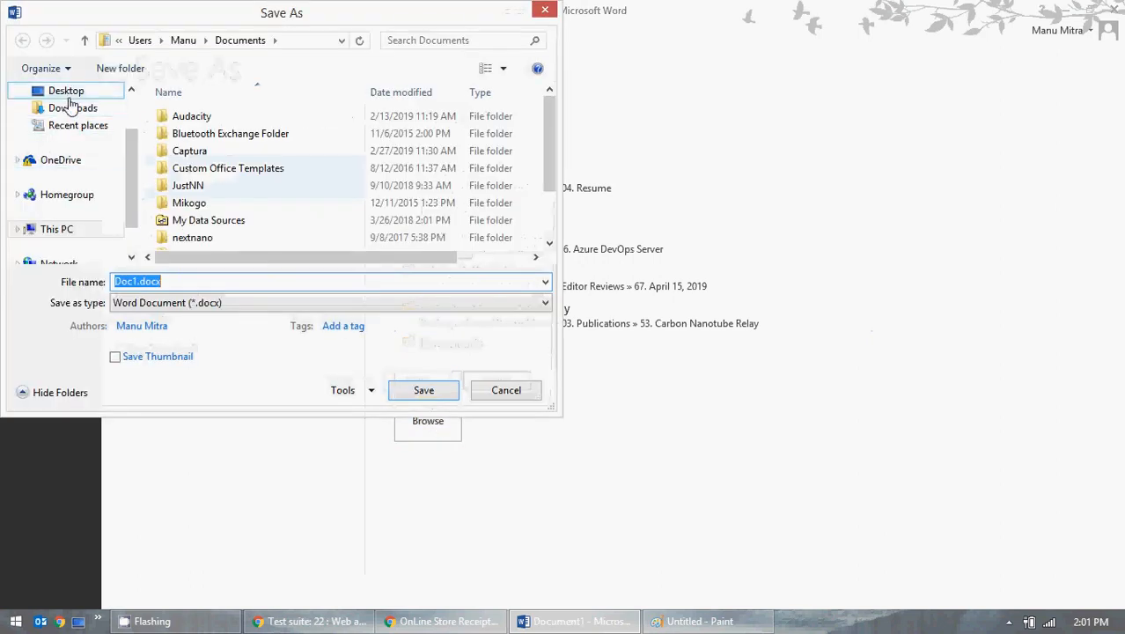
pyautogui.click(44, 91)
pyautogui.click(134, 282)
pyautogui.moveTo(138, 282); pyautogui.dragTo(100, 282)
pyautogui.write('Test')
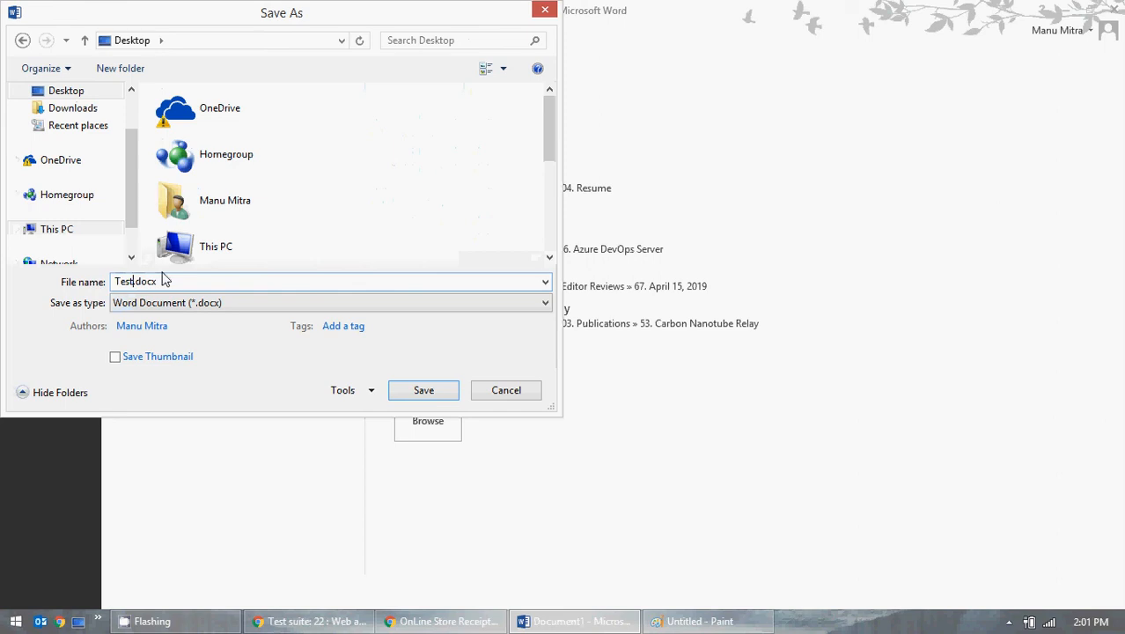
pyautogui.write('_Case_GMO_Online')
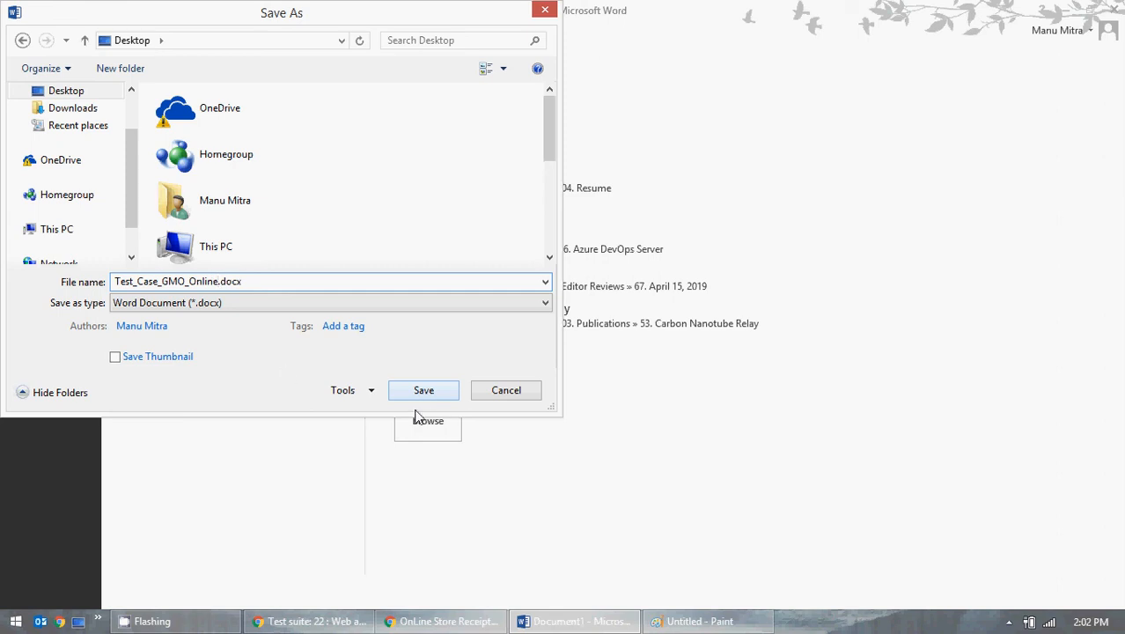
pyautogui.click(422, 392)
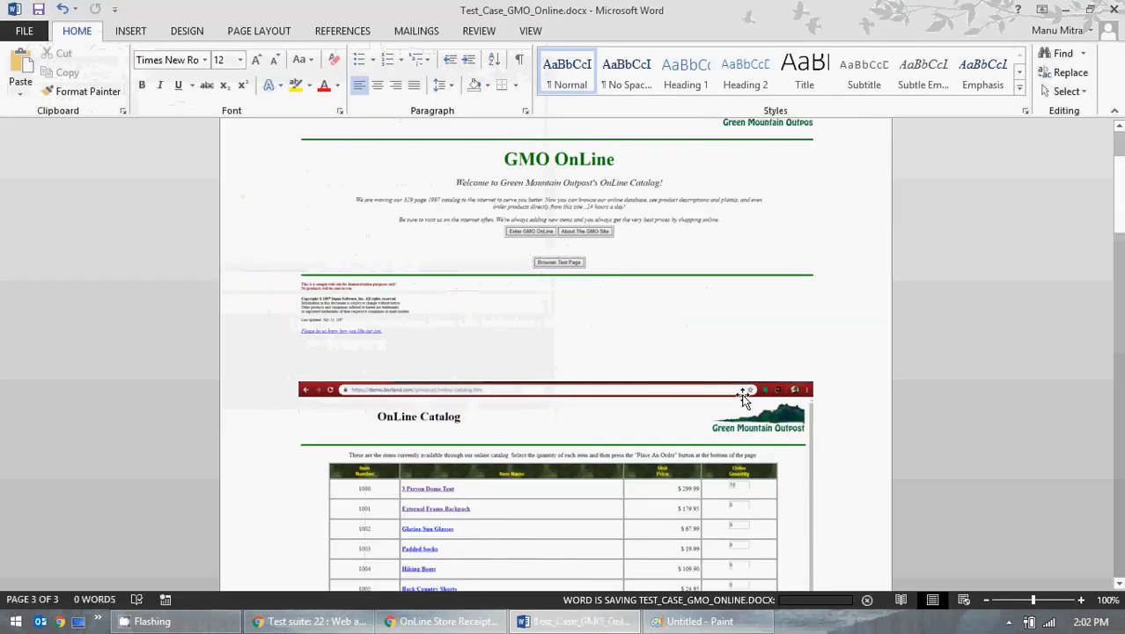
# Step: Close Word and Paint without saving the image, then run the test case for web application
pyautogui.click(1116, 9)
pyautogui.click(1104, 10)
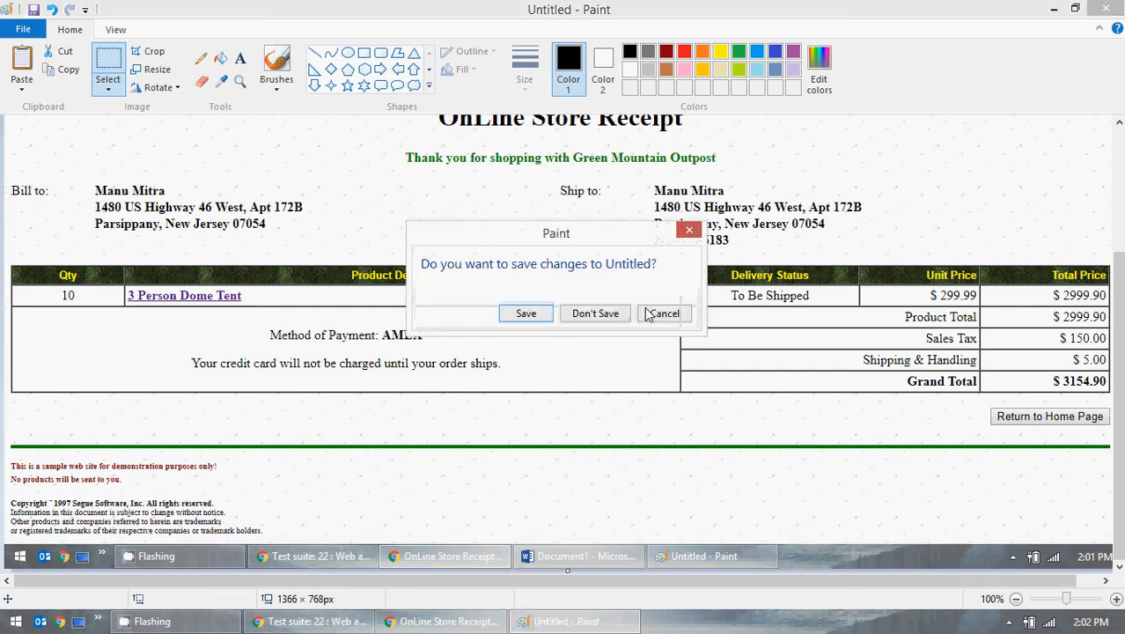
pyautogui.click(570, 314)
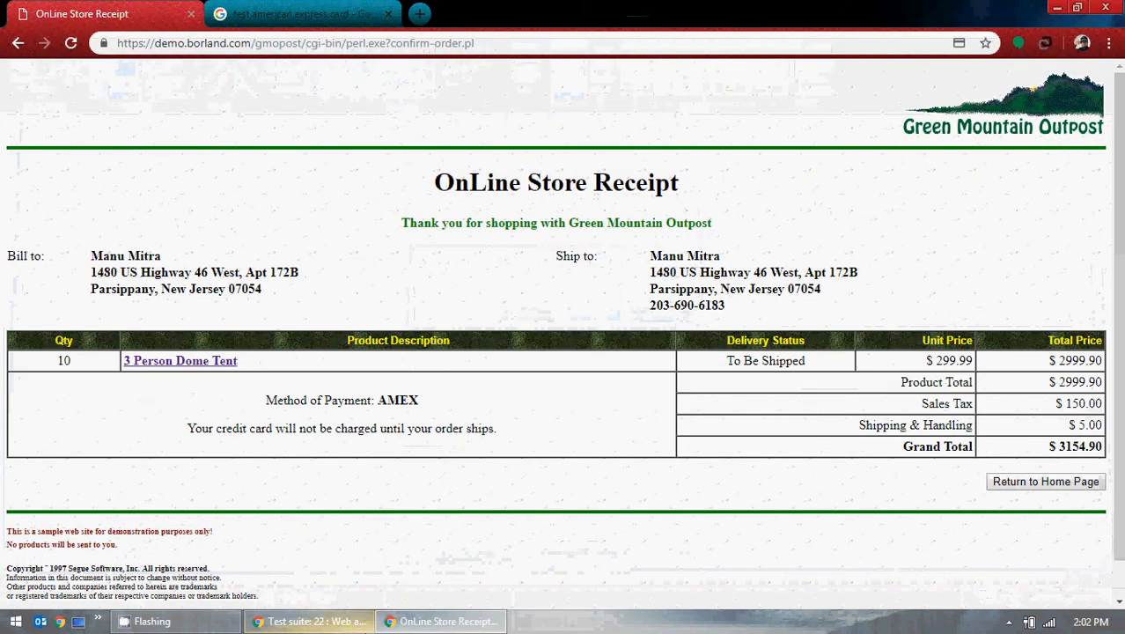
pyautogui.click(310, 621)
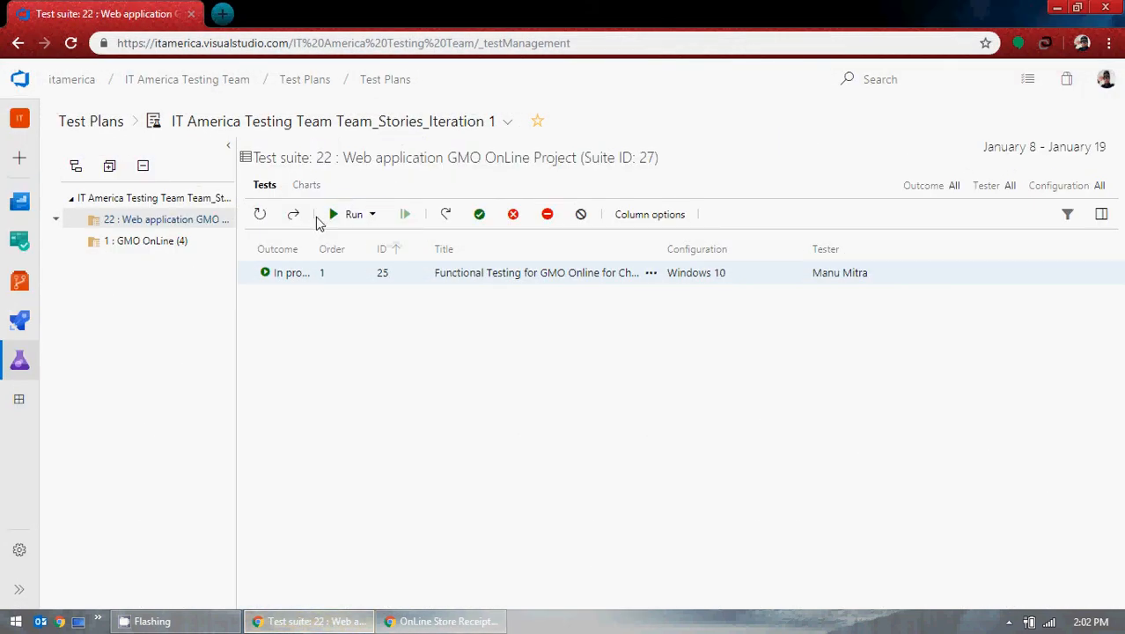
pyautogui.click(352, 214)
pyautogui.click(401, 253)
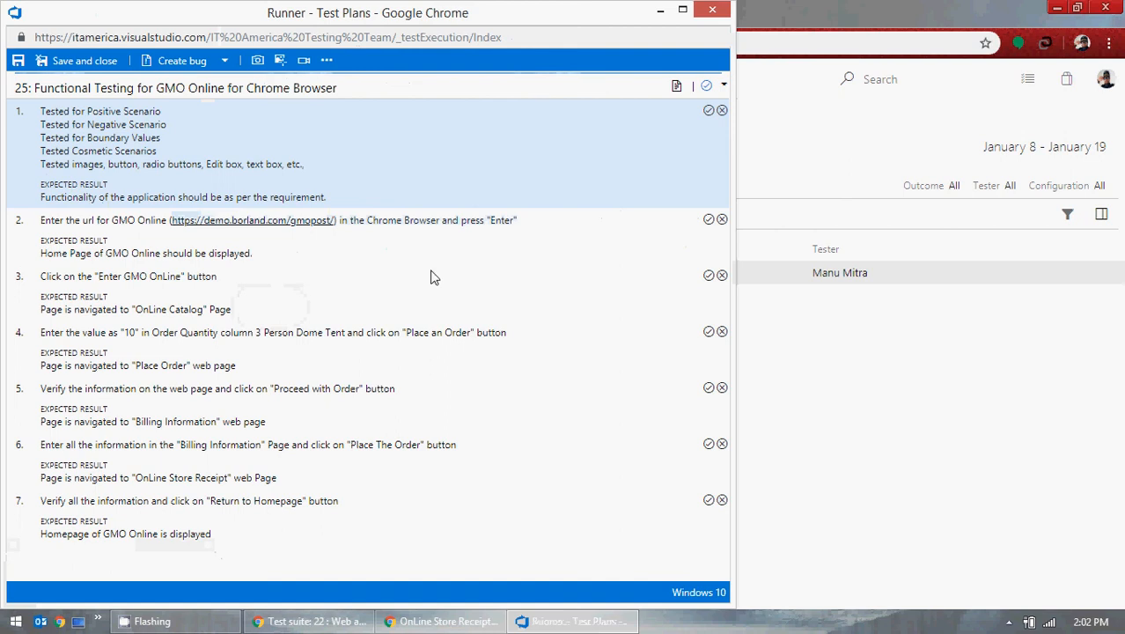
# Step: Mark steps 1–4, 6 and 7 of test case 25 as passed in the Test Runner
pyautogui.click(710, 112)
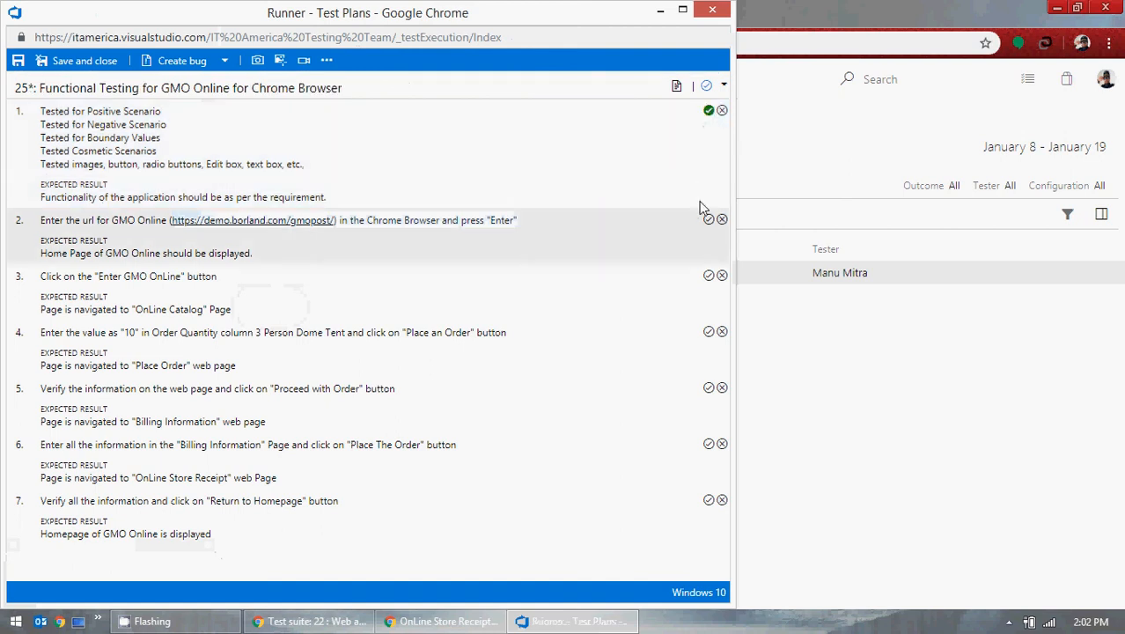
pyautogui.click(709, 220)
pyautogui.click(709, 278)
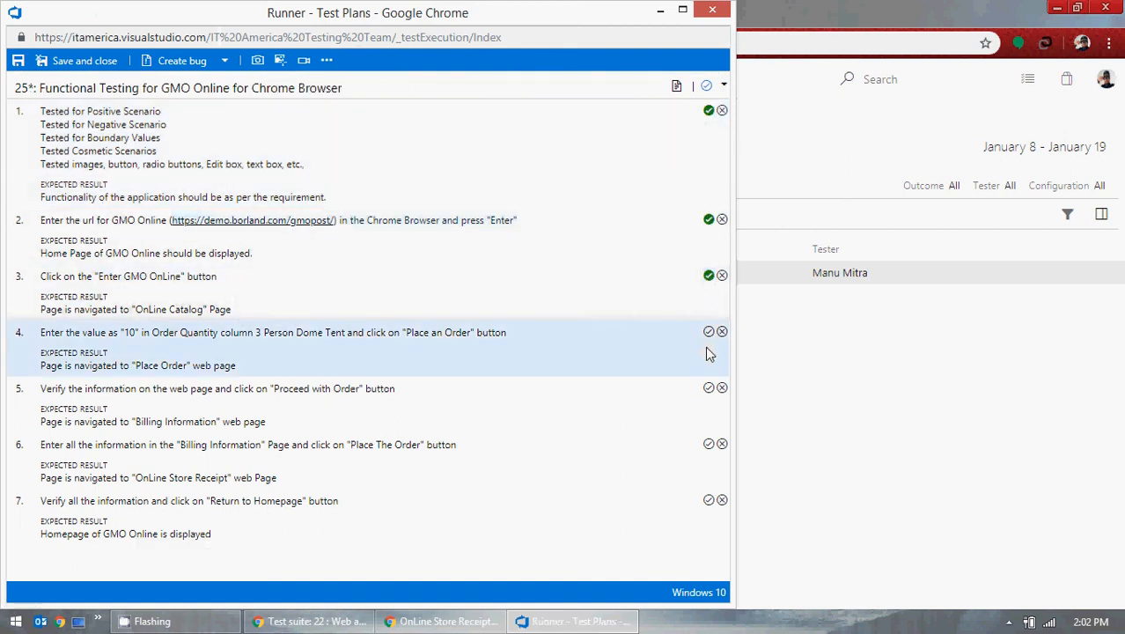
pyautogui.click(709, 332)
pyautogui.click(708, 444)
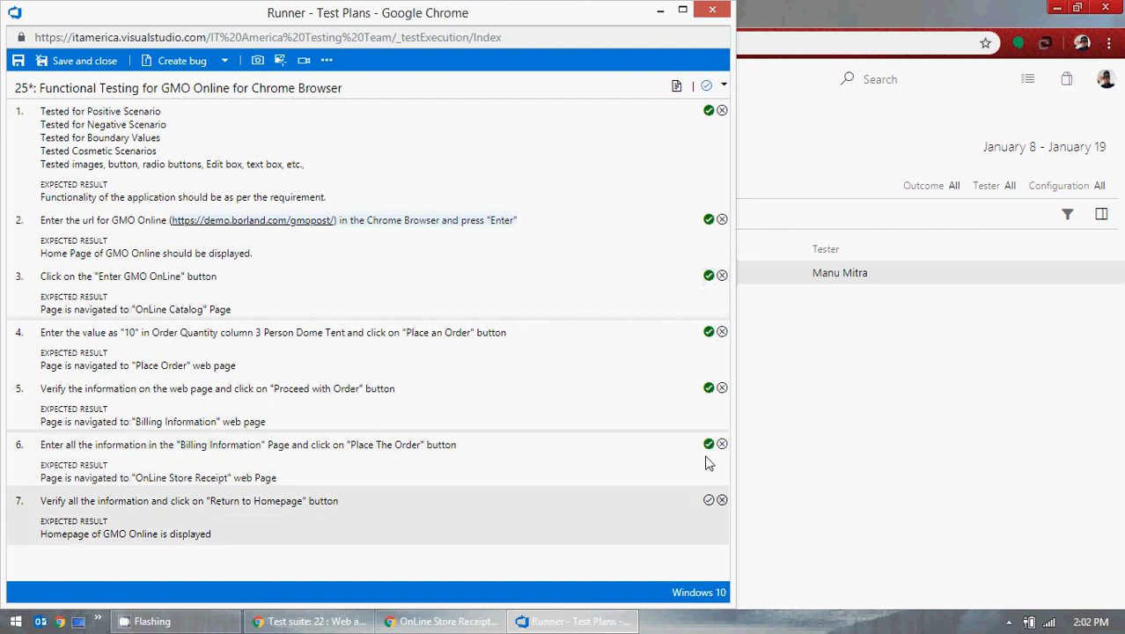
pyautogui.click(709, 500)
pyautogui.click(326, 61)
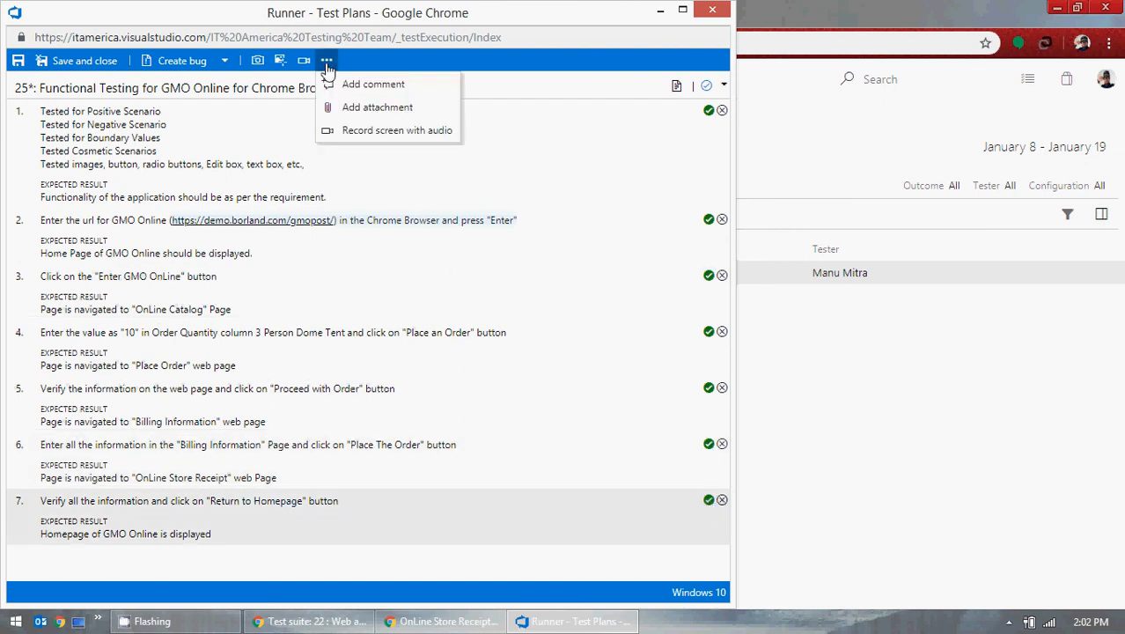
# Step: Attach Test_Case_GMO_Online.docx from the Desktop to test case 25's result
pyautogui.click(384, 112)
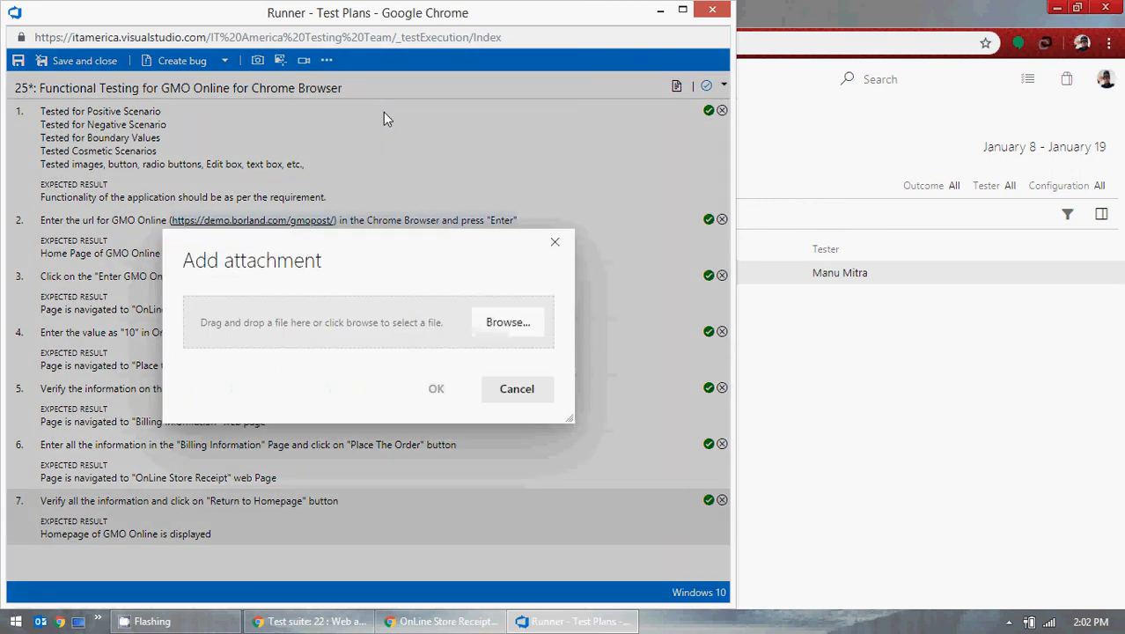
pyautogui.click(501, 332)
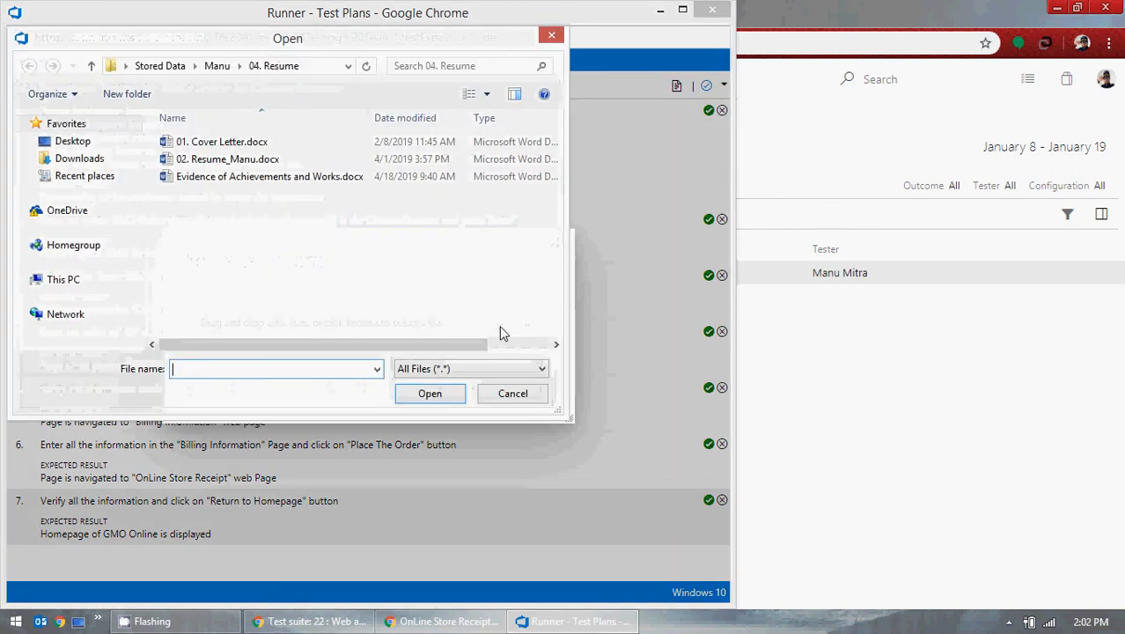
pyautogui.click(70, 141)
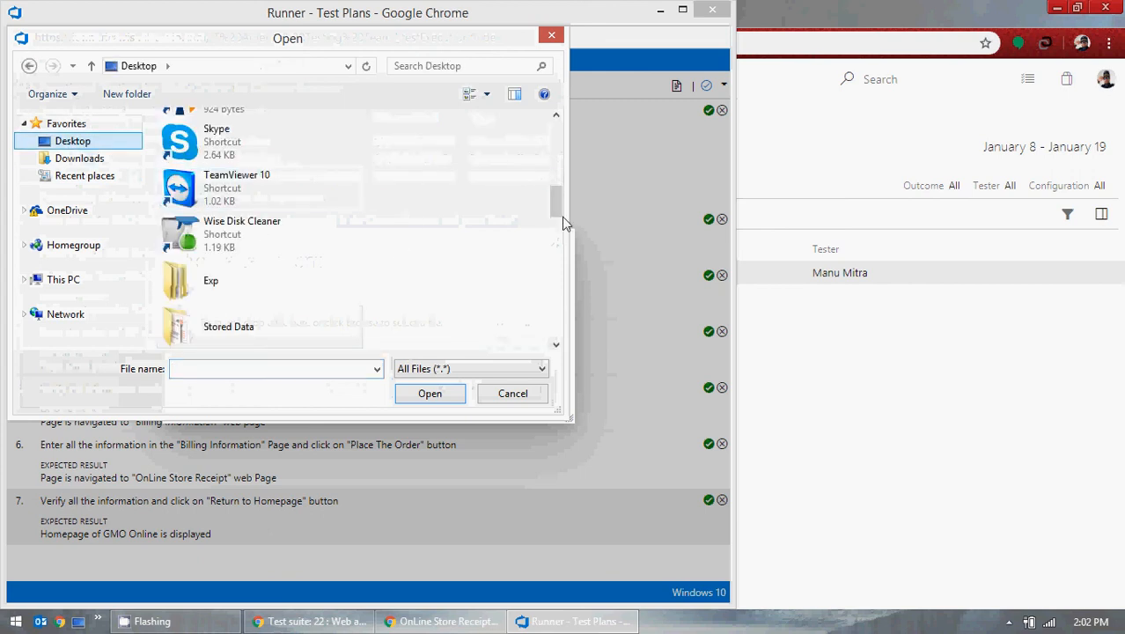
pyautogui.moveTo(557, 201); pyautogui.dragTo(557, 327)
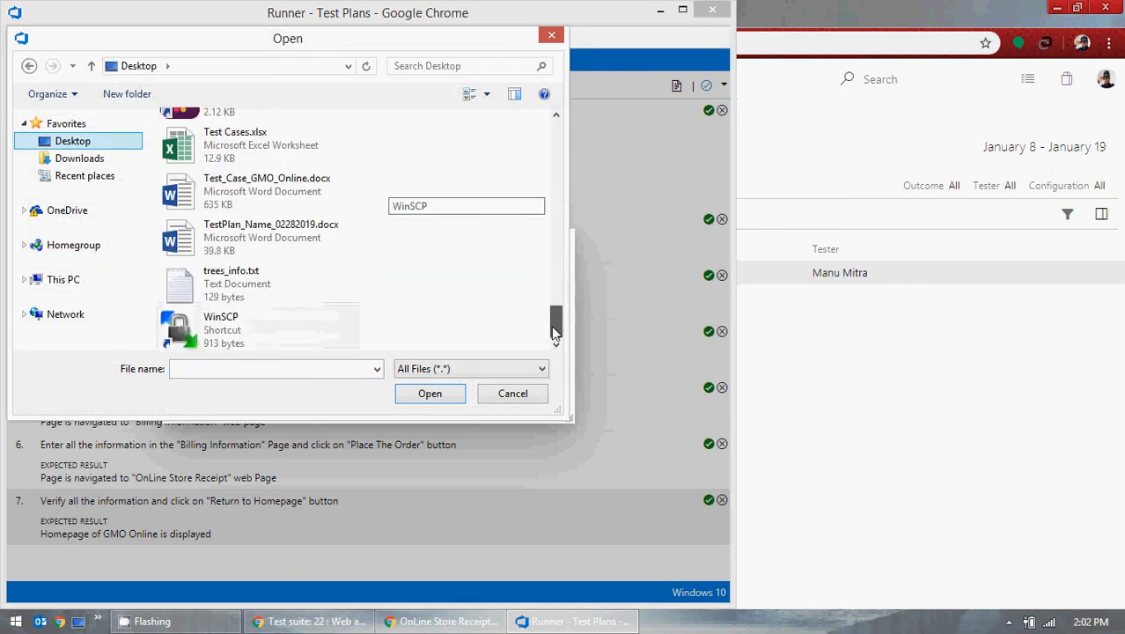
pyautogui.scroll(4, 271, 302)
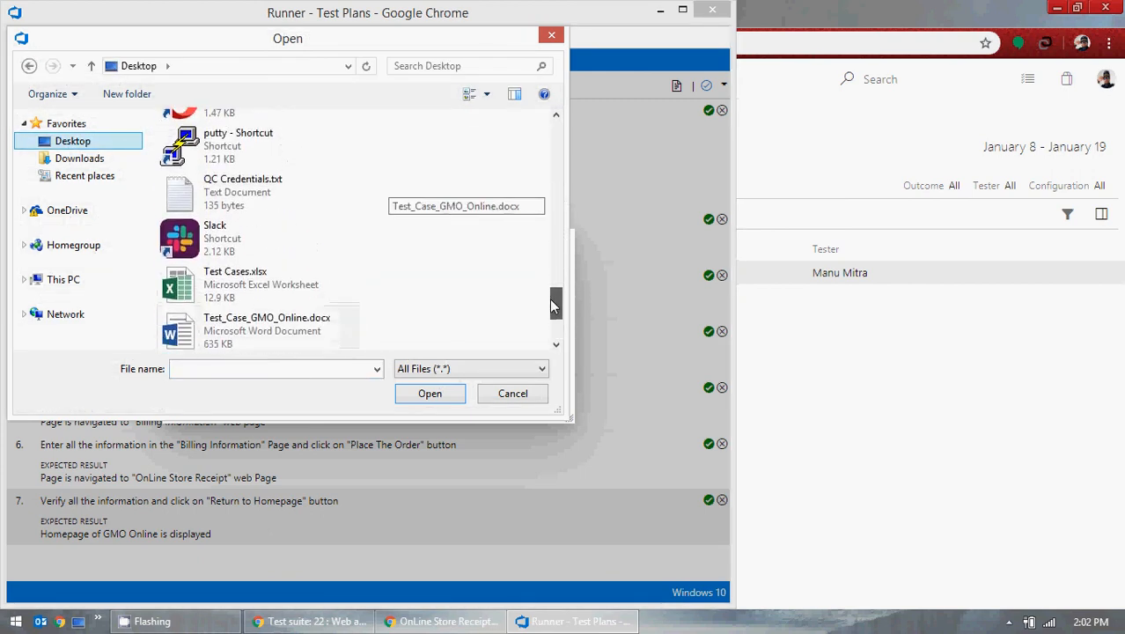
pyautogui.moveTo(554, 296)
pyautogui.mouseDown()
pyautogui.moveTo(554, 321)
pyautogui.moveTo(560, 123)
pyautogui.moveTo(551, 312)
pyautogui.mouseUp()
pyautogui.doubleClick(282, 227)
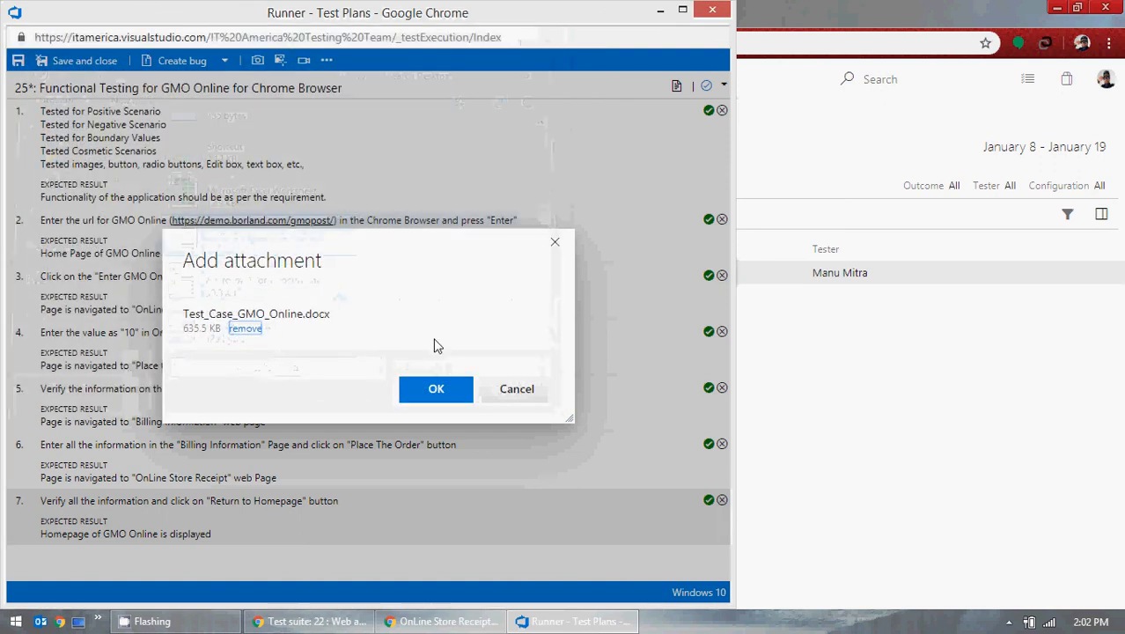
pyautogui.click(437, 392)
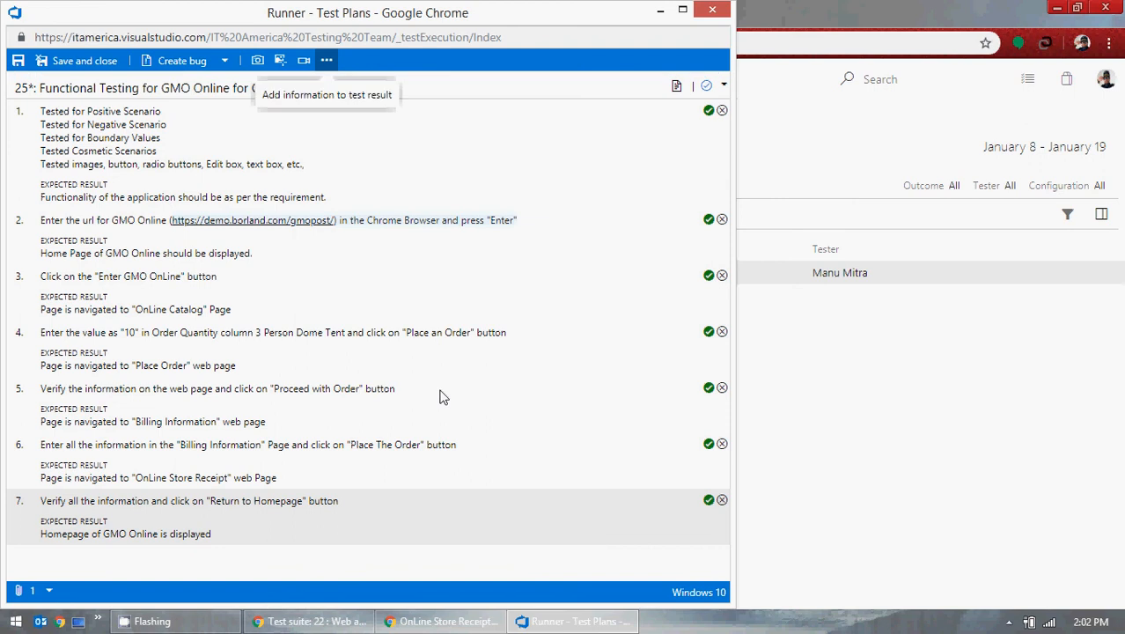
# Step: Save and close the runner, then view the passed test's result in Run Explorer
pyautogui.click(72, 65)
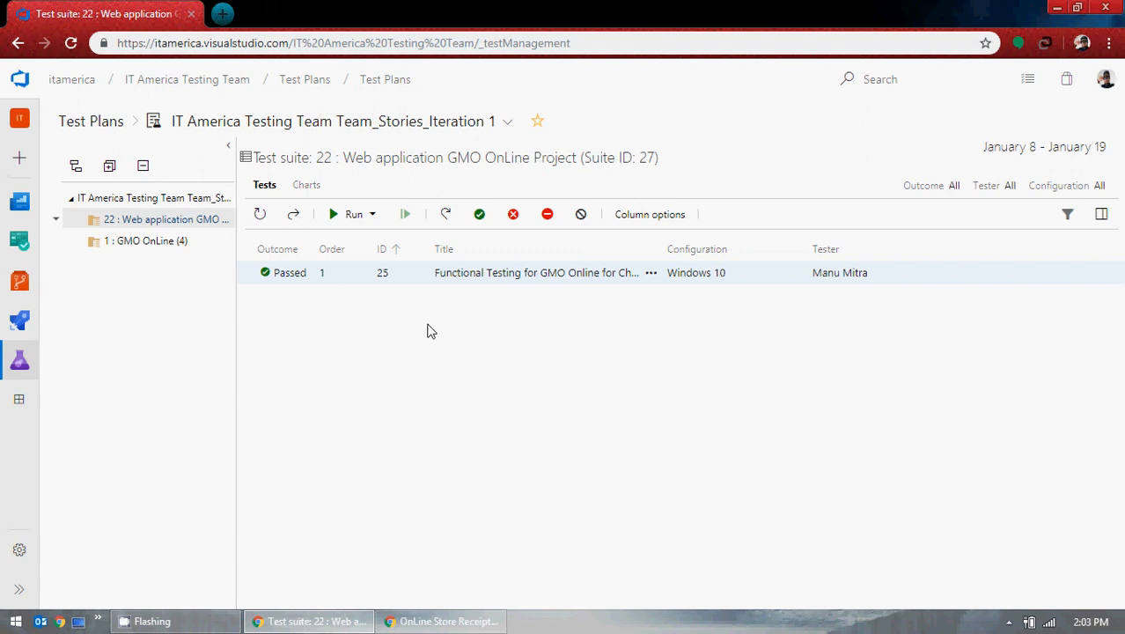
pyautogui.click(650, 275)
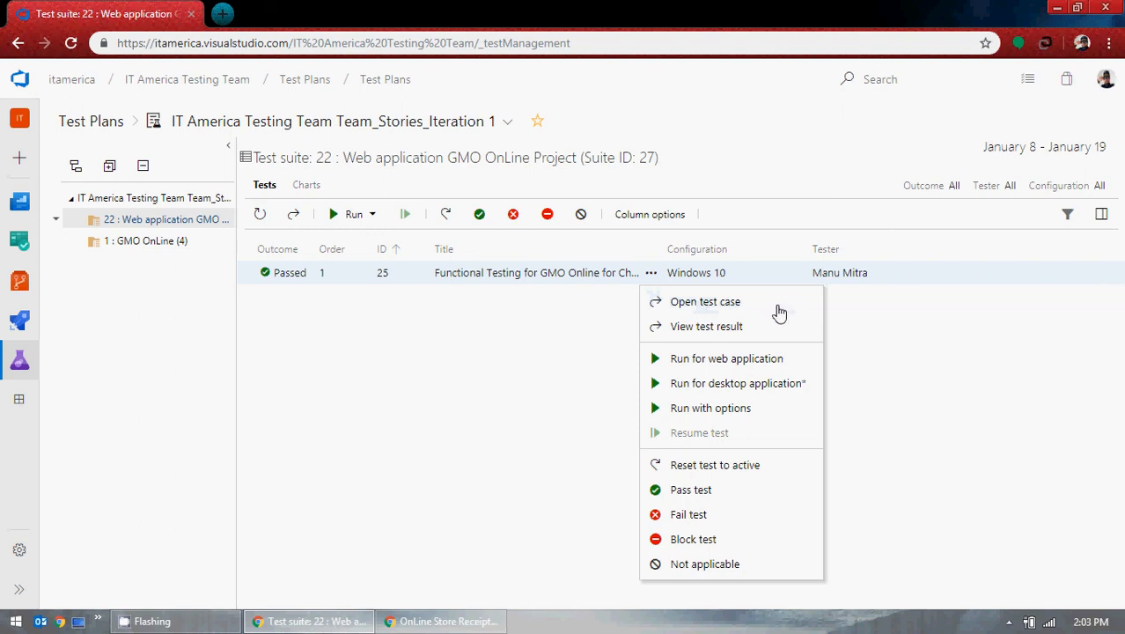
pyautogui.click(706, 326)
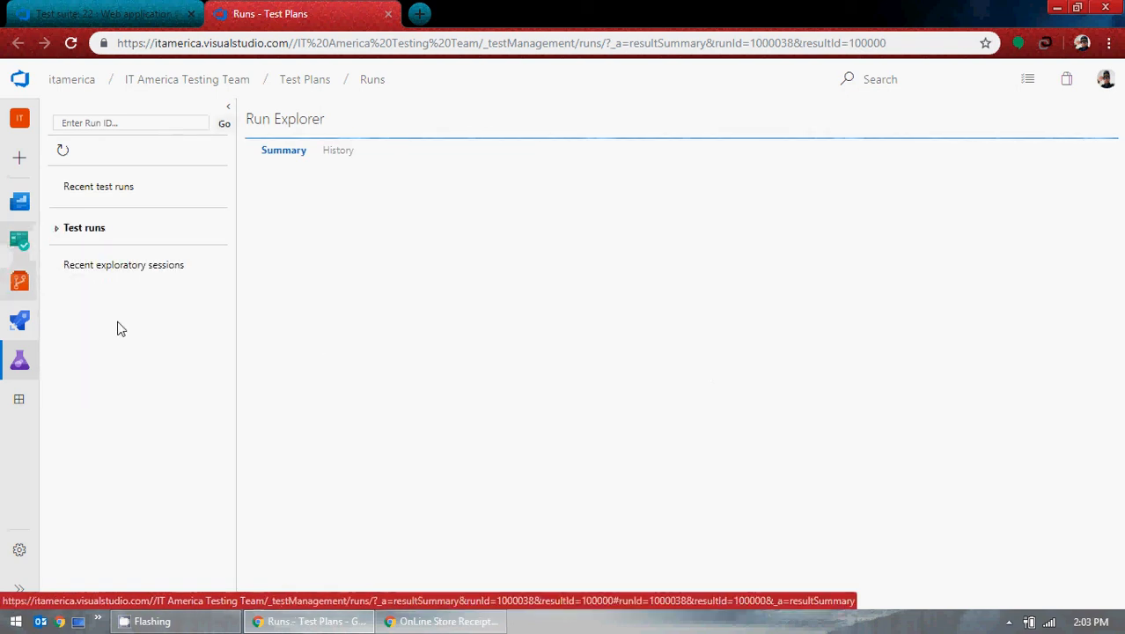
# Step: Check the run's history and summary down to the Test_Case_GMO_Online.docx attachment, then return to the suite
pyautogui.click(58, 228)
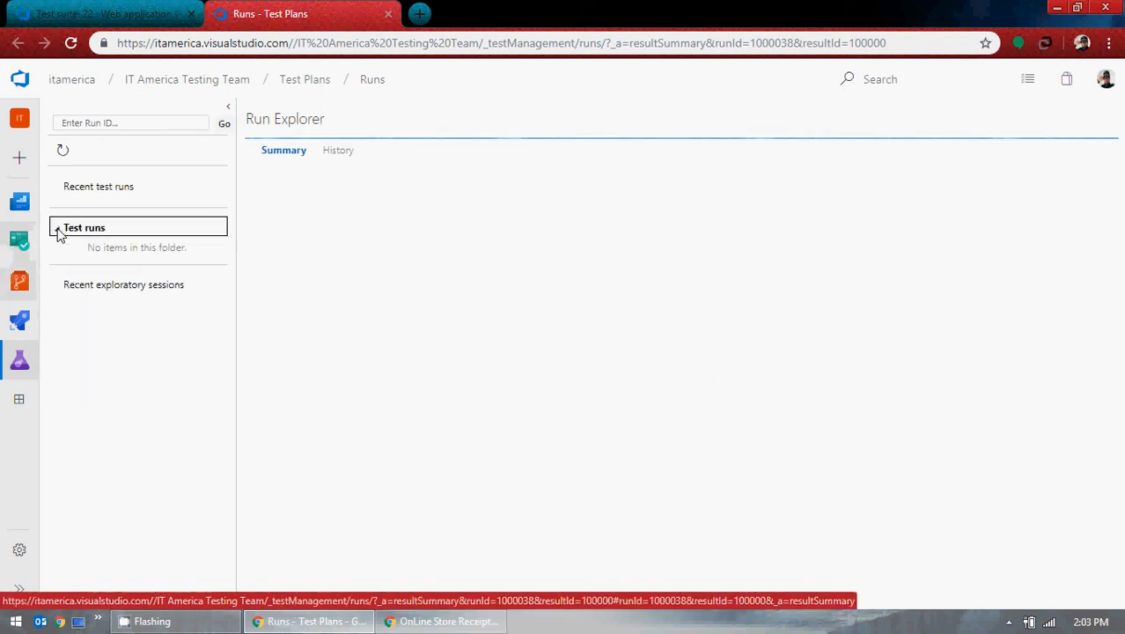
pyautogui.click(340, 154)
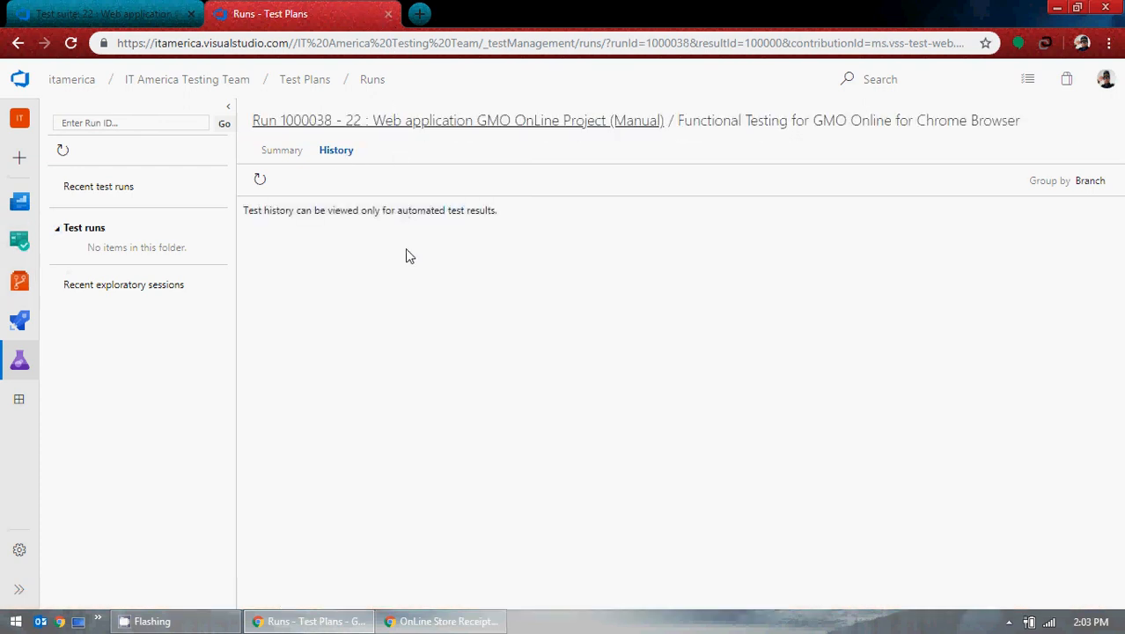
pyautogui.click(279, 162)
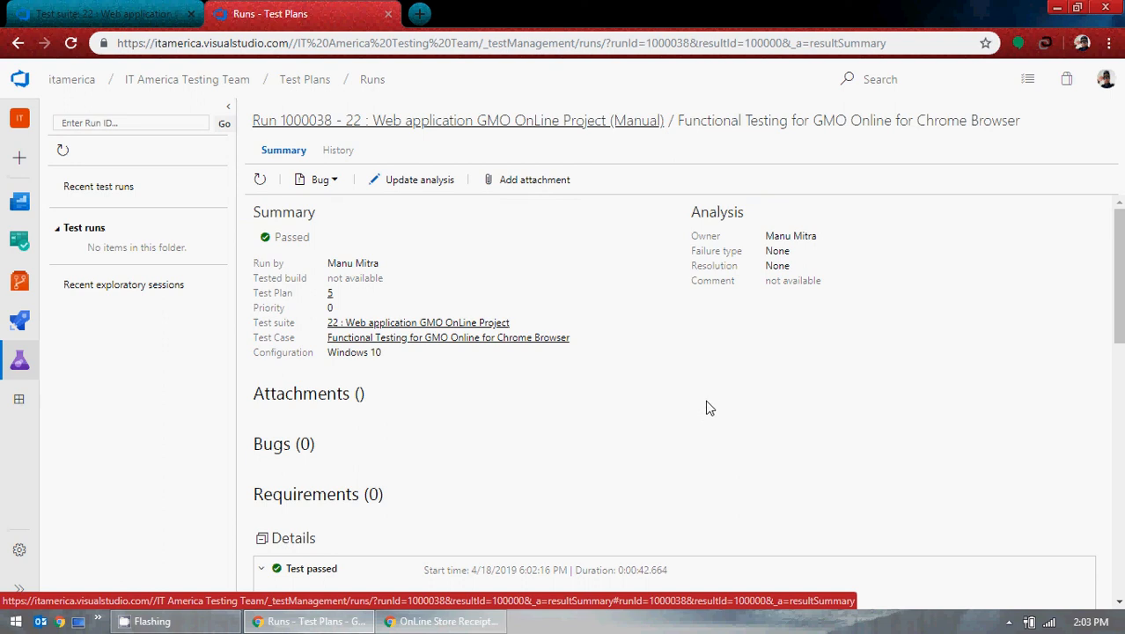
pyautogui.scroll(-8, 706, 384)
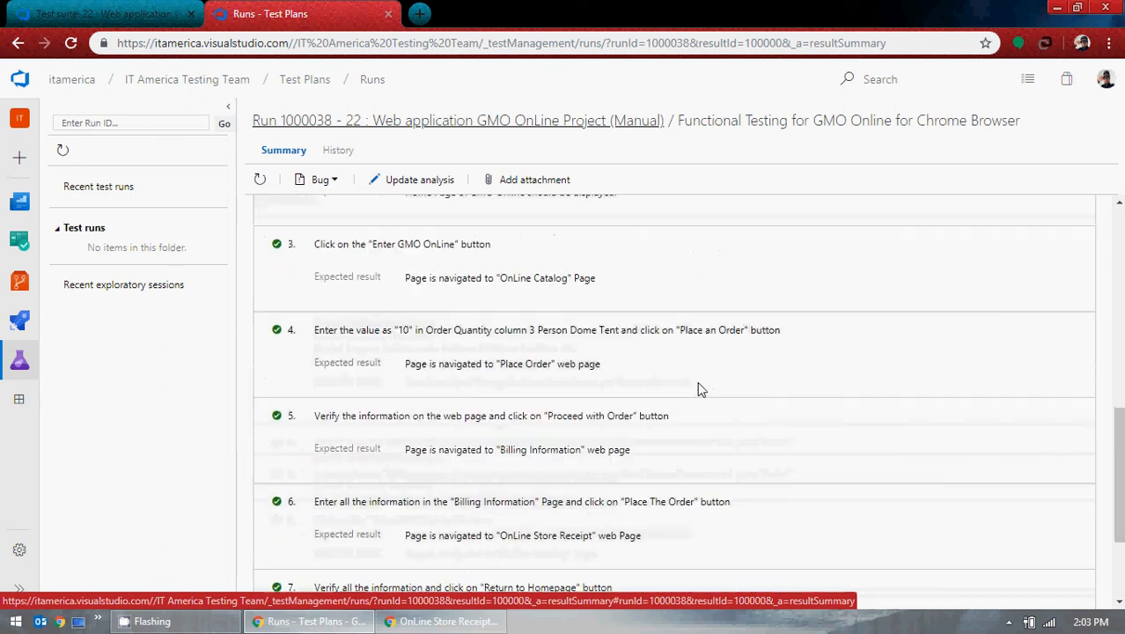
pyautogui.scroll(-2, 694, 388)
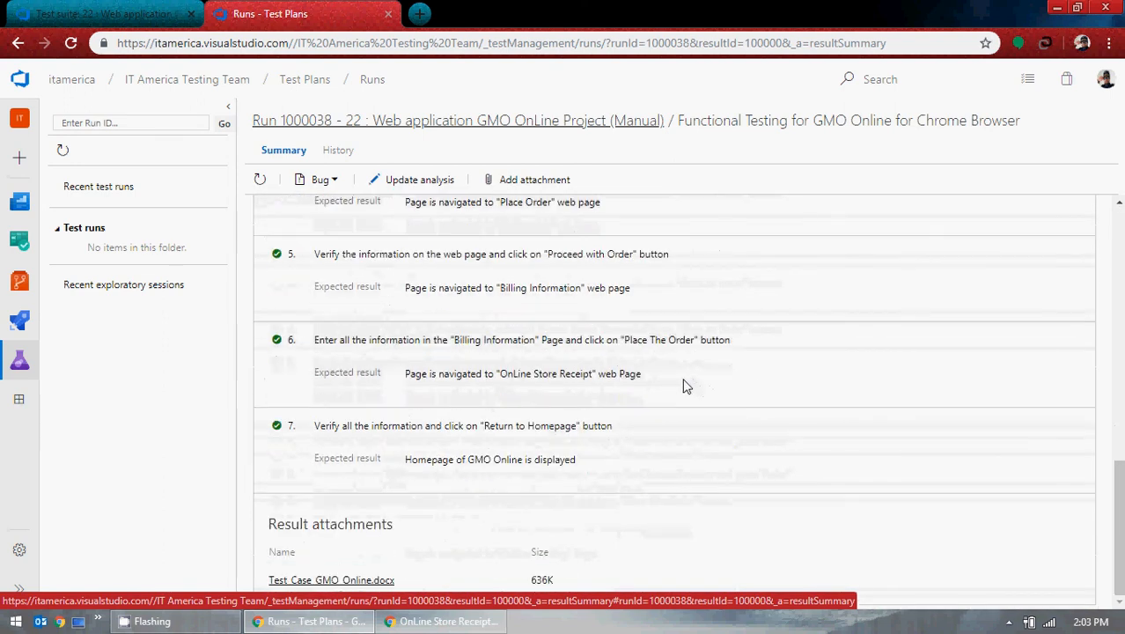
pyautogui.scroll(3, 686, 384)
pyautogui.scroll(-3, 685, 384)
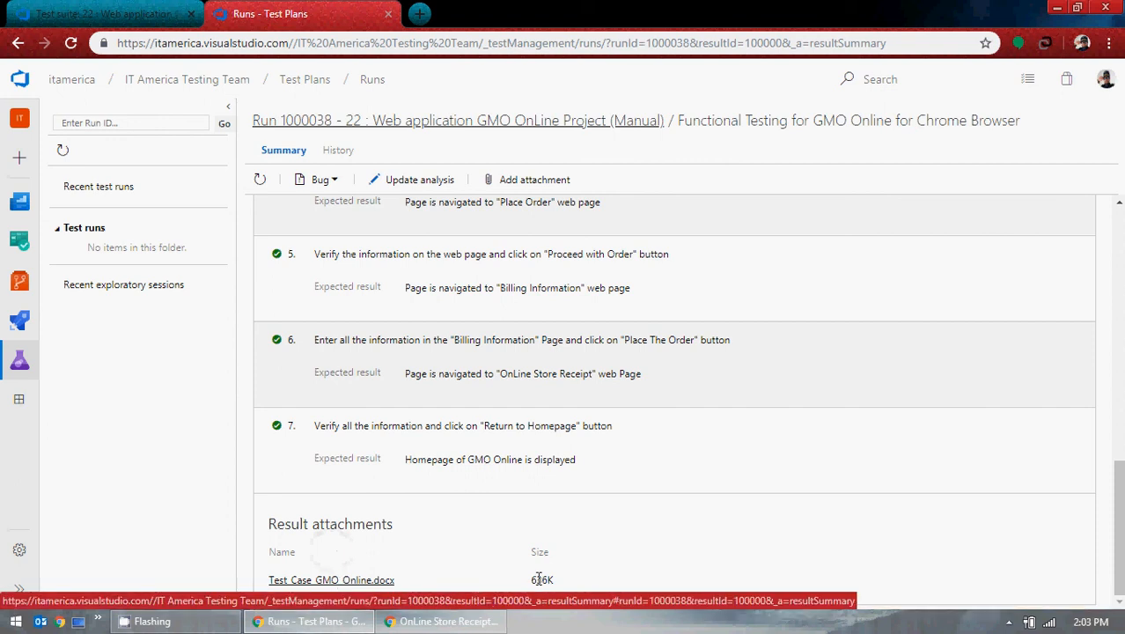
pyautogui.click(107, 10)
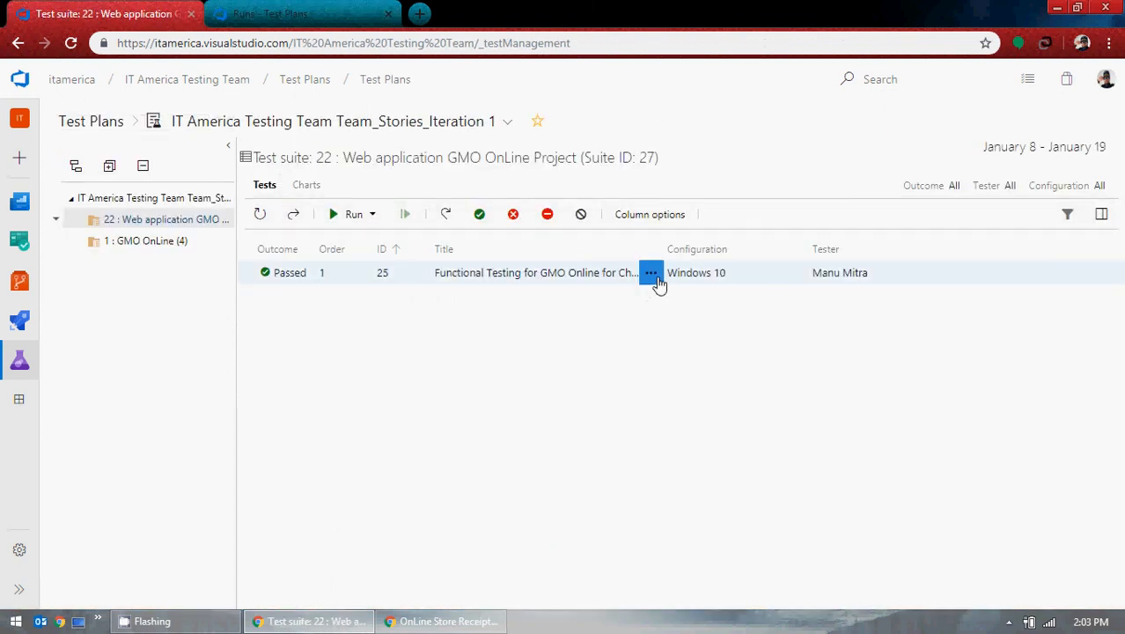
# Step: Download Test_Case_GMO_Online.docx from the passed test's run result, then close the run page and download notice
pyautogui.click(651, 275)
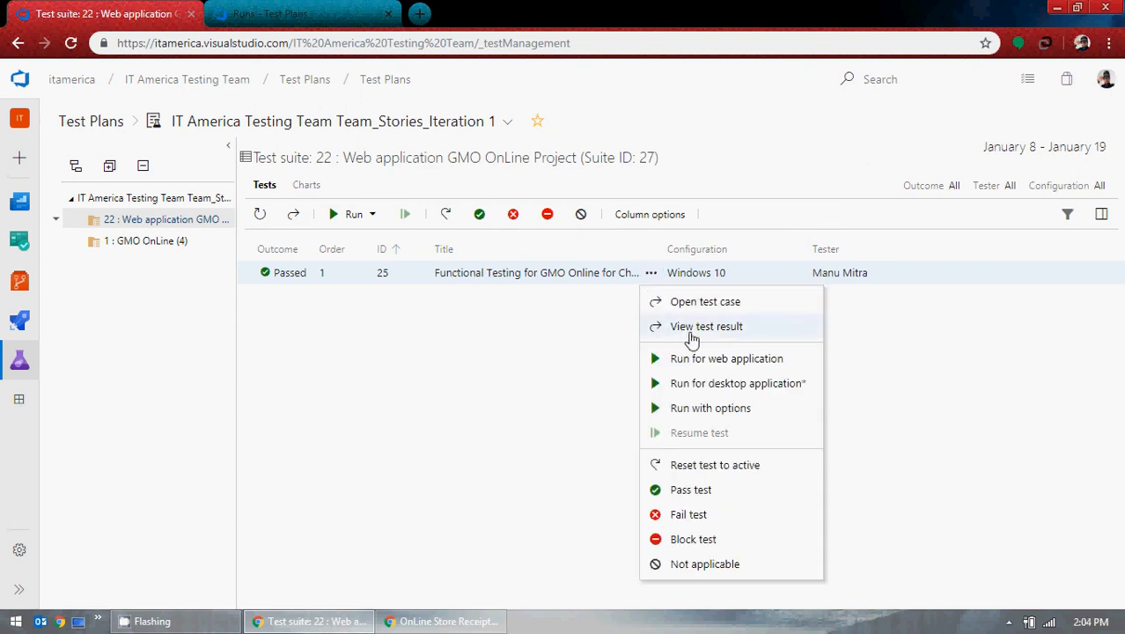
pyautogui.click(692, 337)
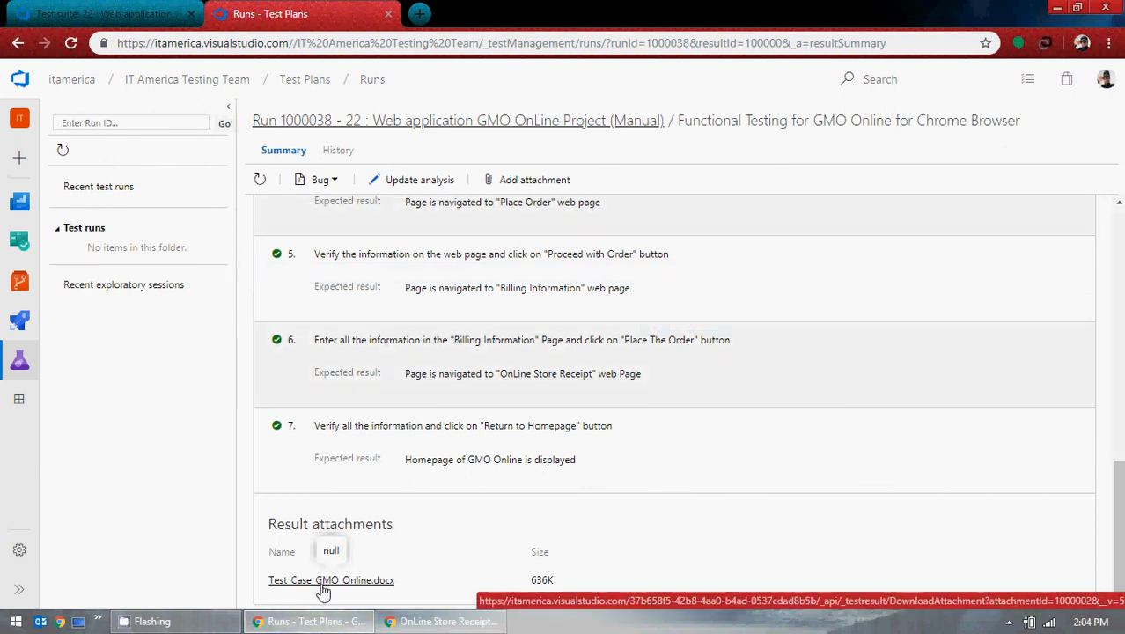
pyautogui.click(322, 585)
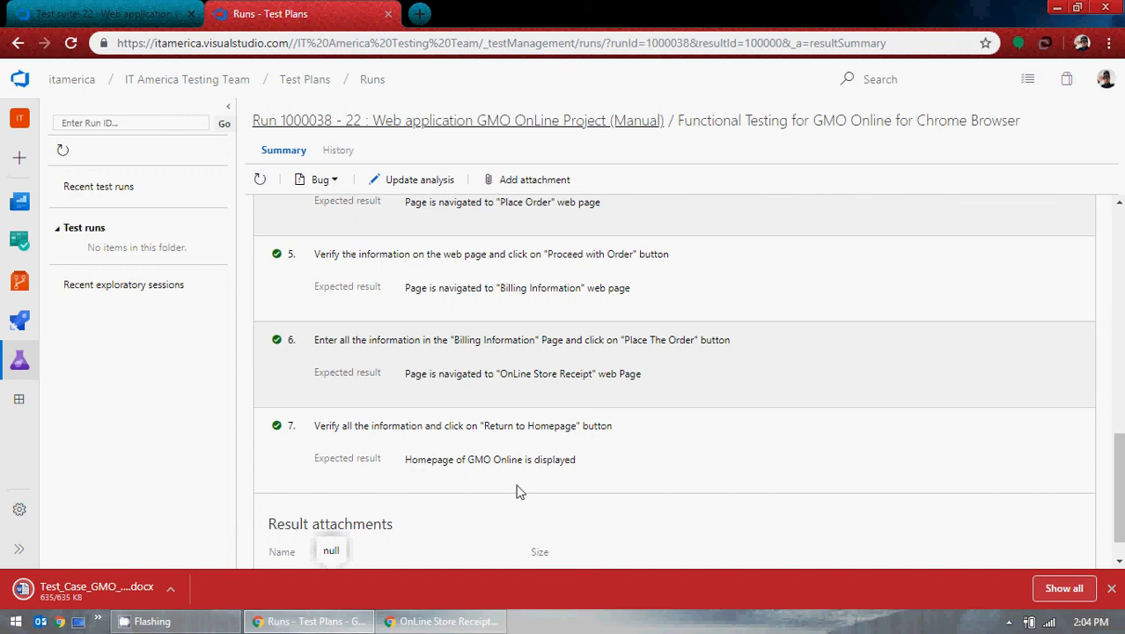
pyautogui.scroll(9, 520, 475)
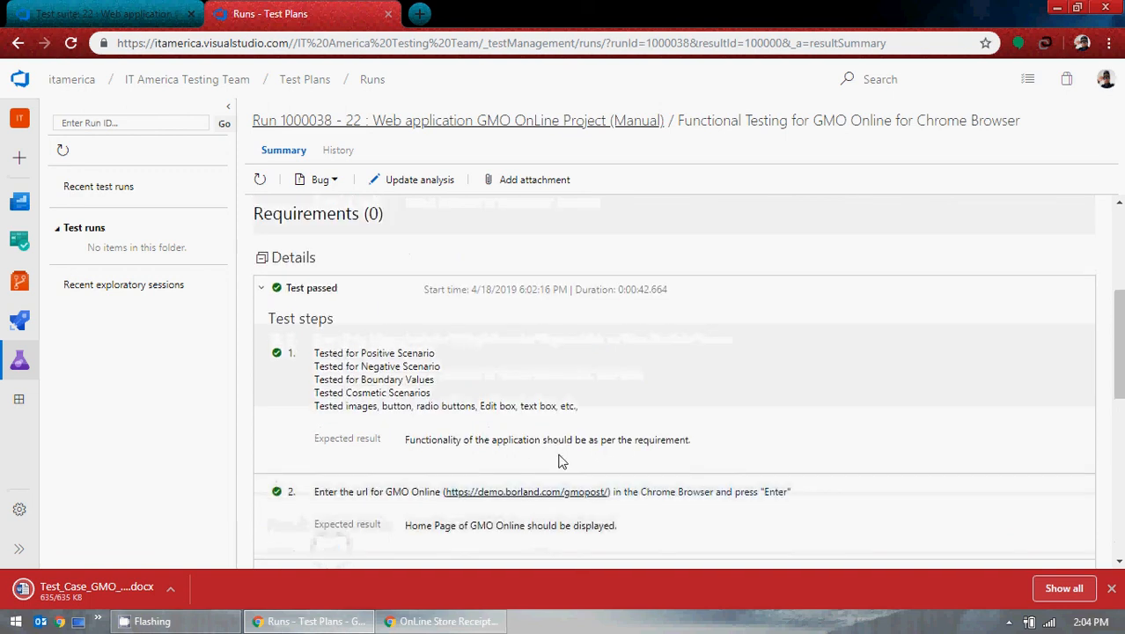
pyautogui.click(388, 15)
pyautogui.click(1110, 588)
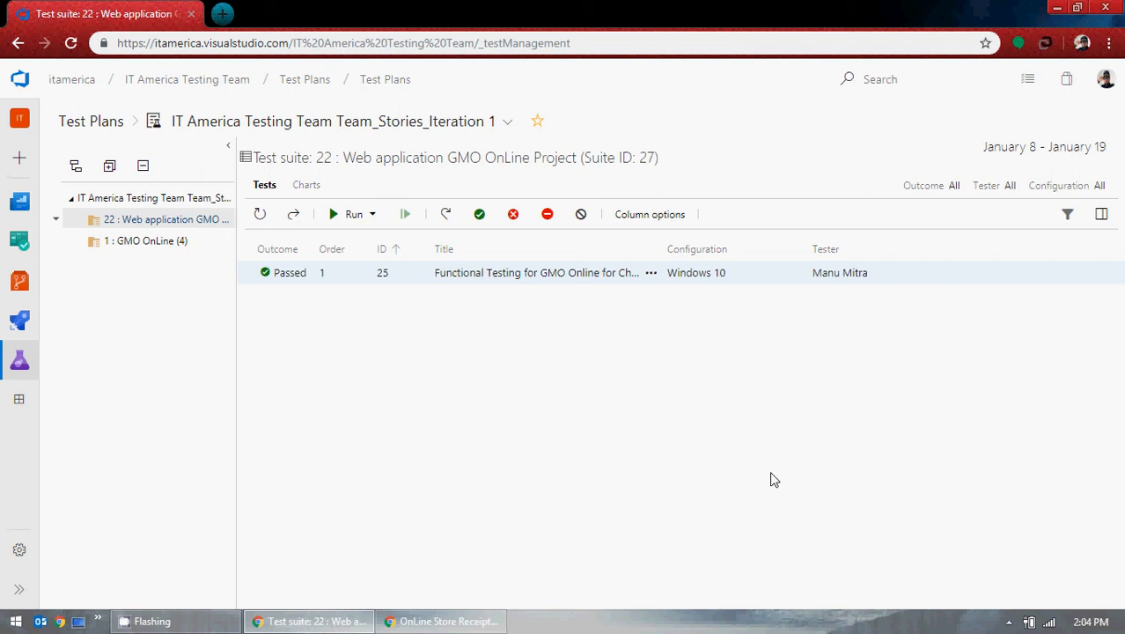
pyautogui.click(651, 275)
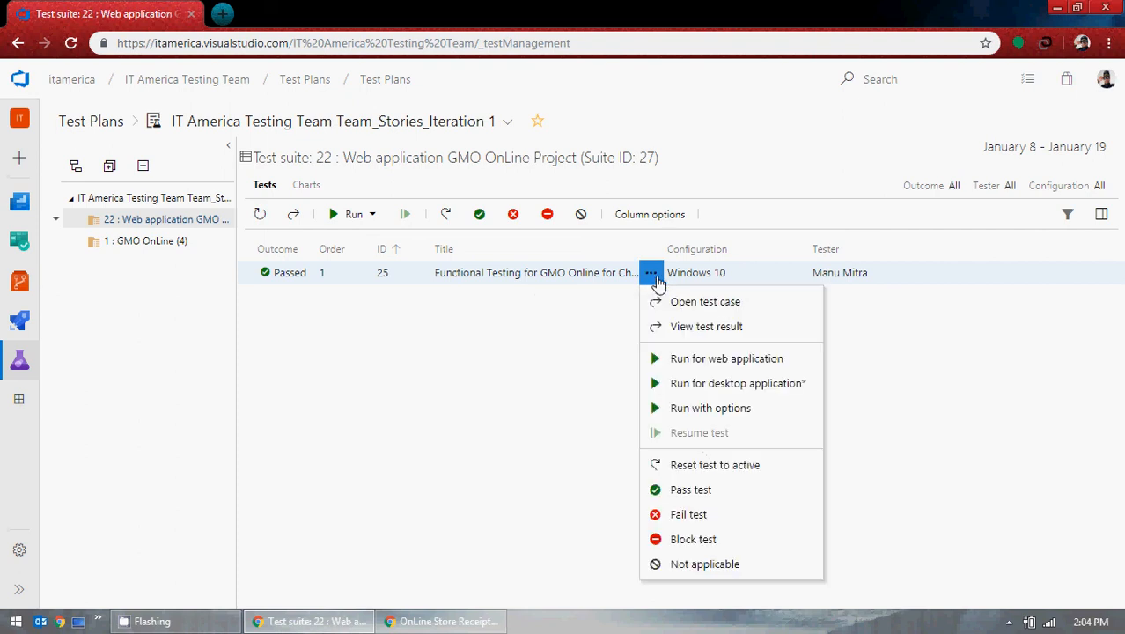
pyautogui.click(737, 328)
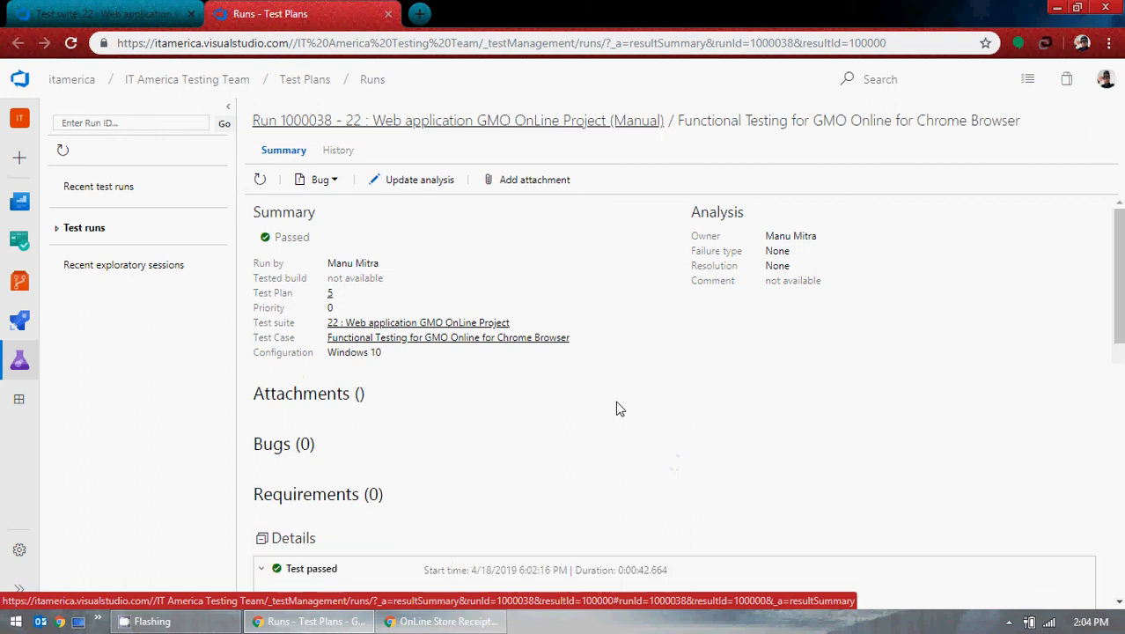
pyautogui.scroll(-10, 620, 406)
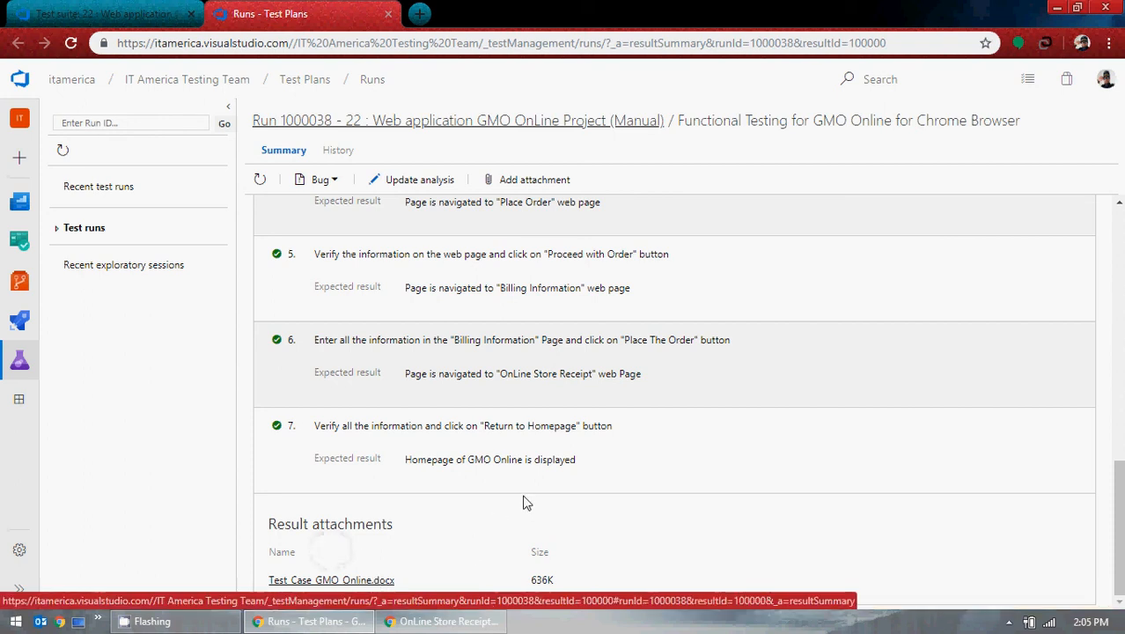
pyautogui.scroll(10, 523, 488)
pyautogui.scroll(1, 545, 472)
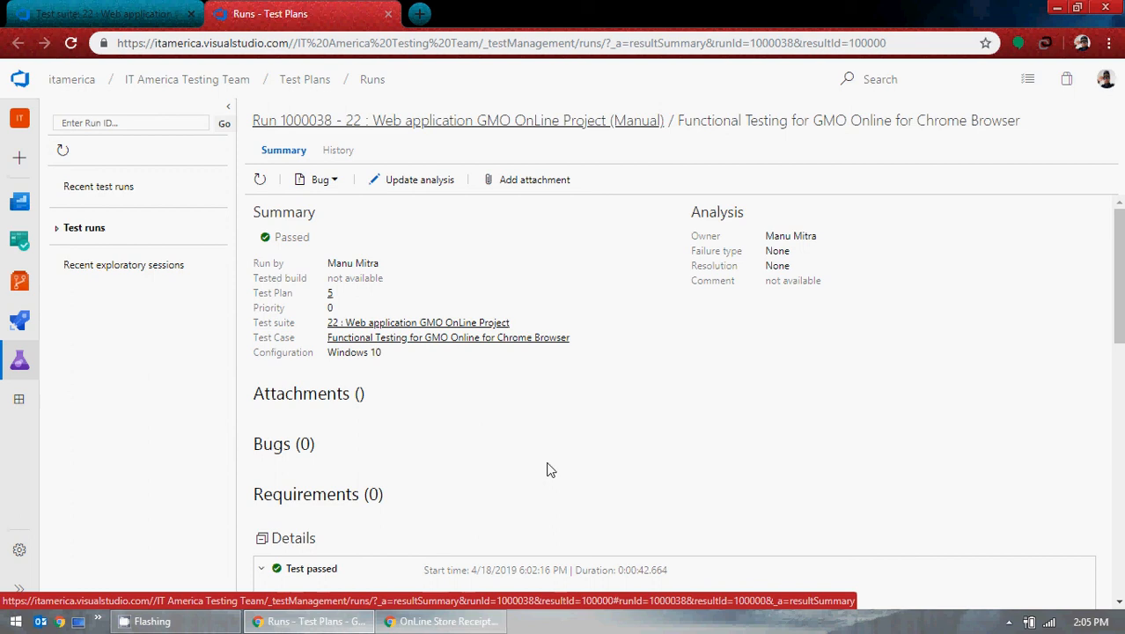
pyautogui.click(387, 17)
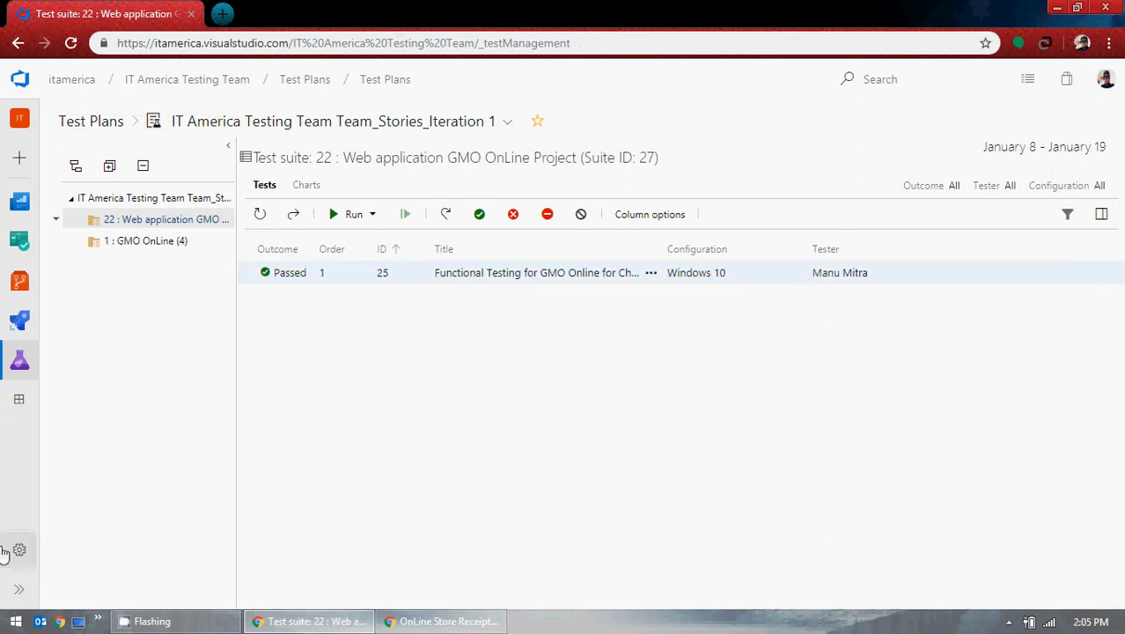
pyautogui.moveTo(19, 361)
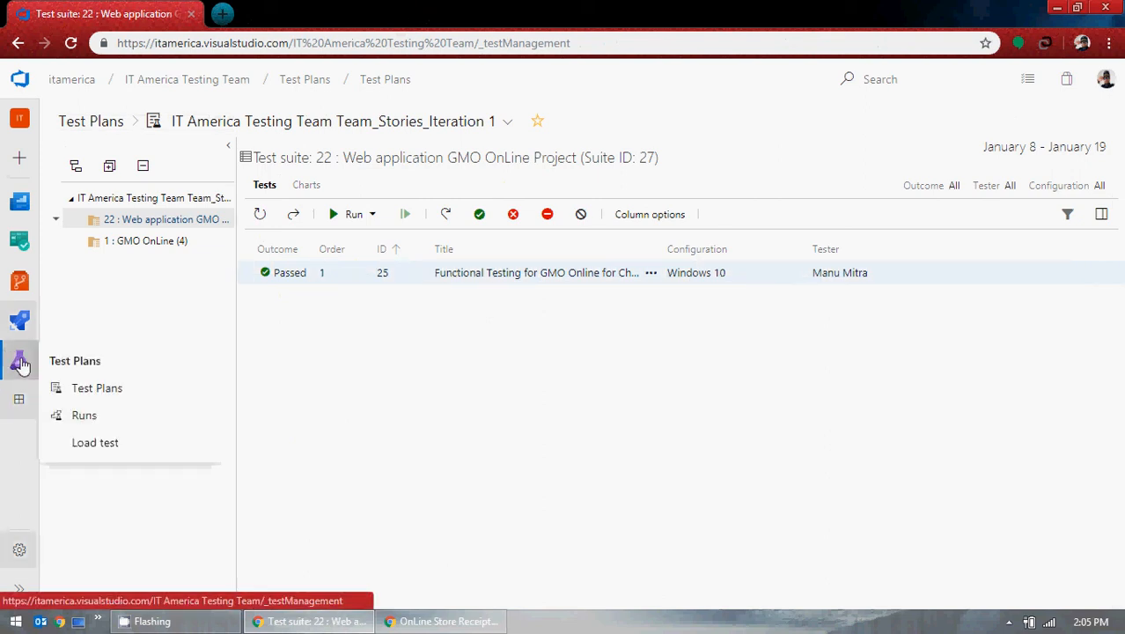
pyautogui.click(79, 424)
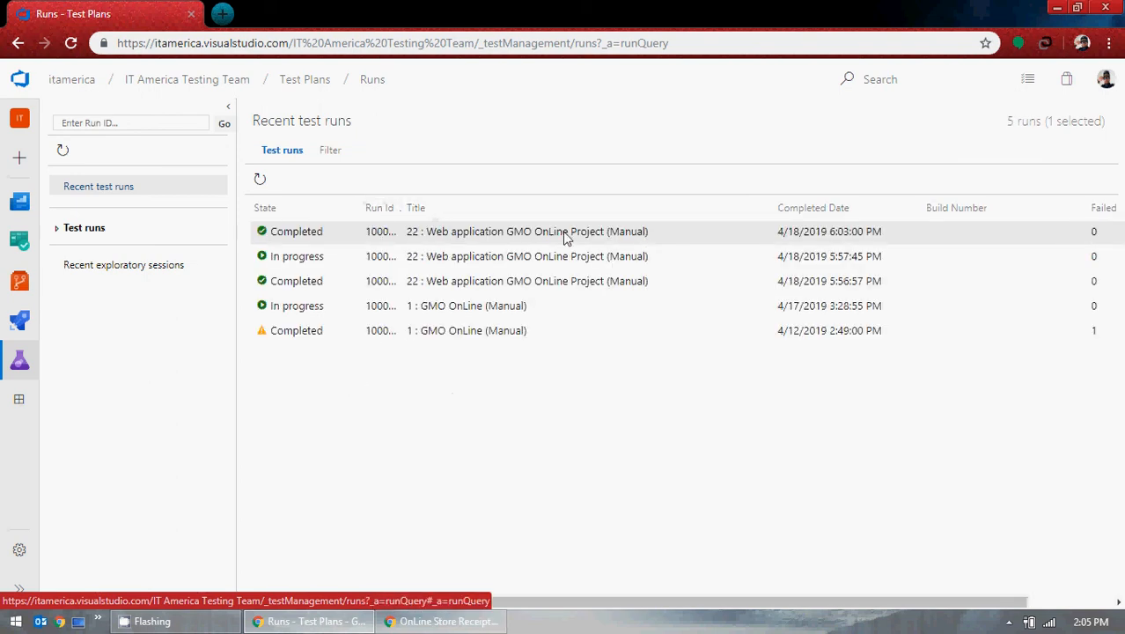
pyautogui.click(60, 230)
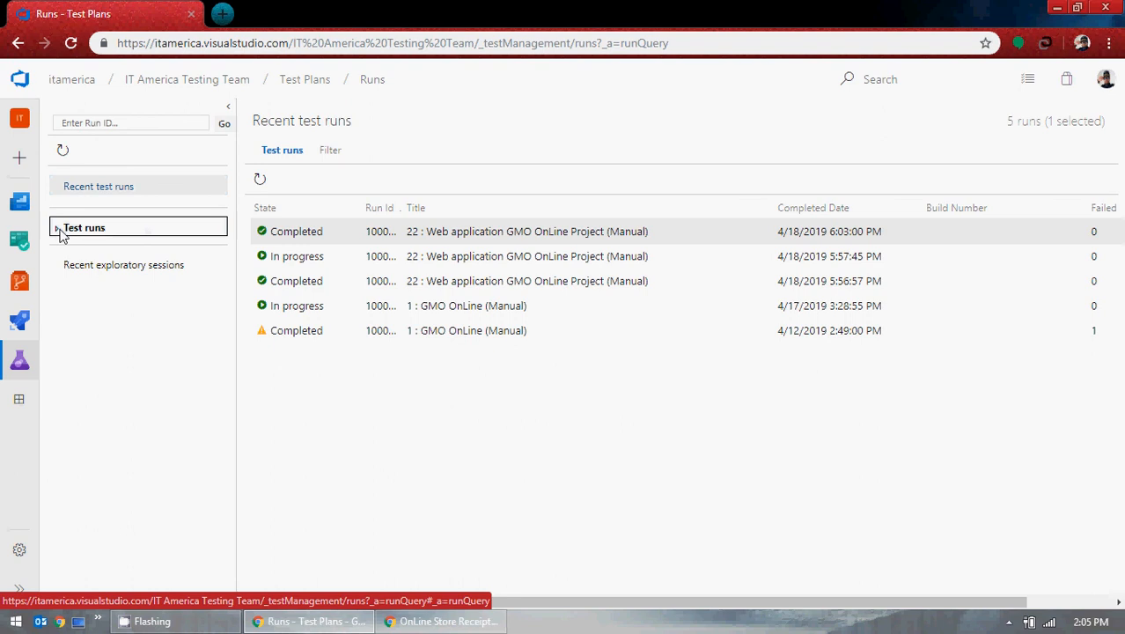
pyautogui.moveTo(20, 367)
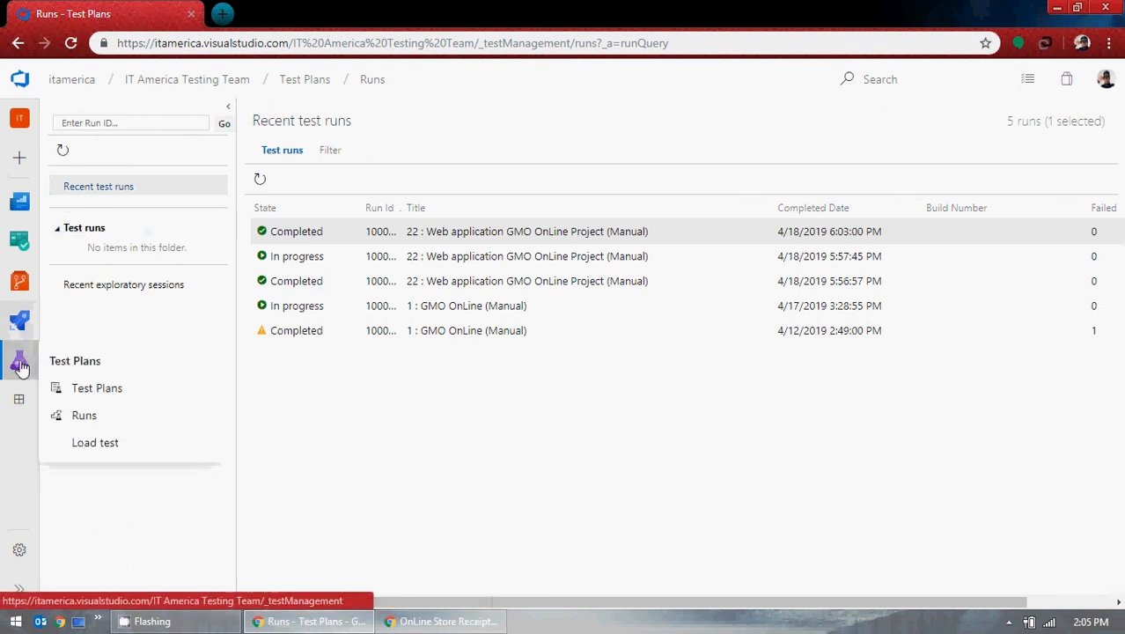
pyautogui.click(89, 390)
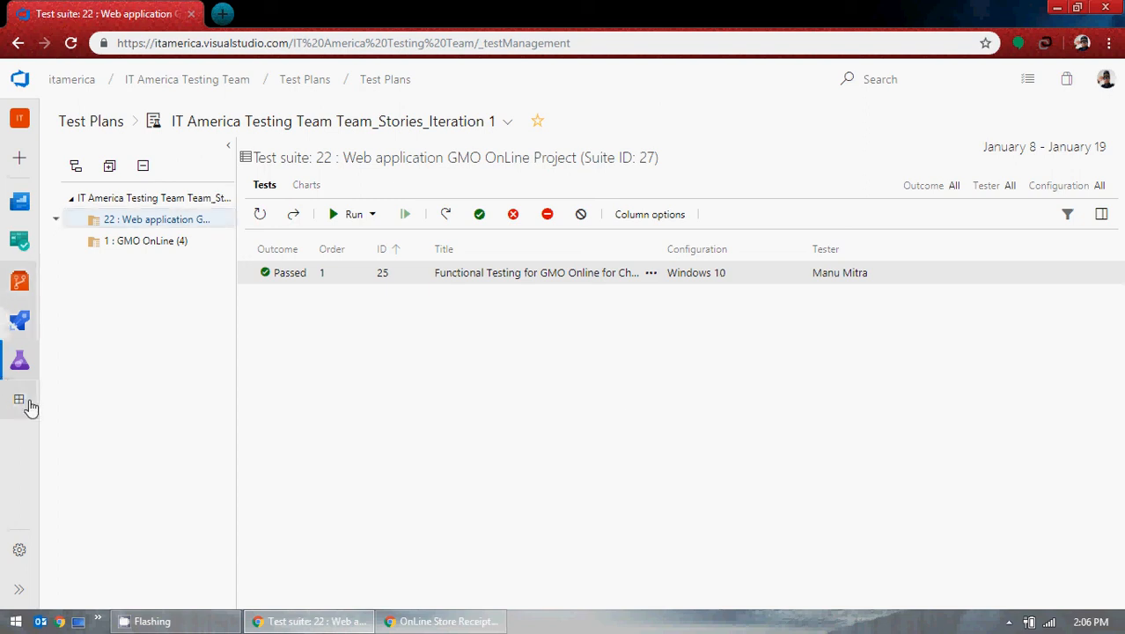
# Step: Expand the left navigation bar to show Overview, Boards, Repos, Pipelines, Test Plans and Artifacts labels
pyautogui.moveTo(31, 356)
pyautogui.moveTo(31, 322)
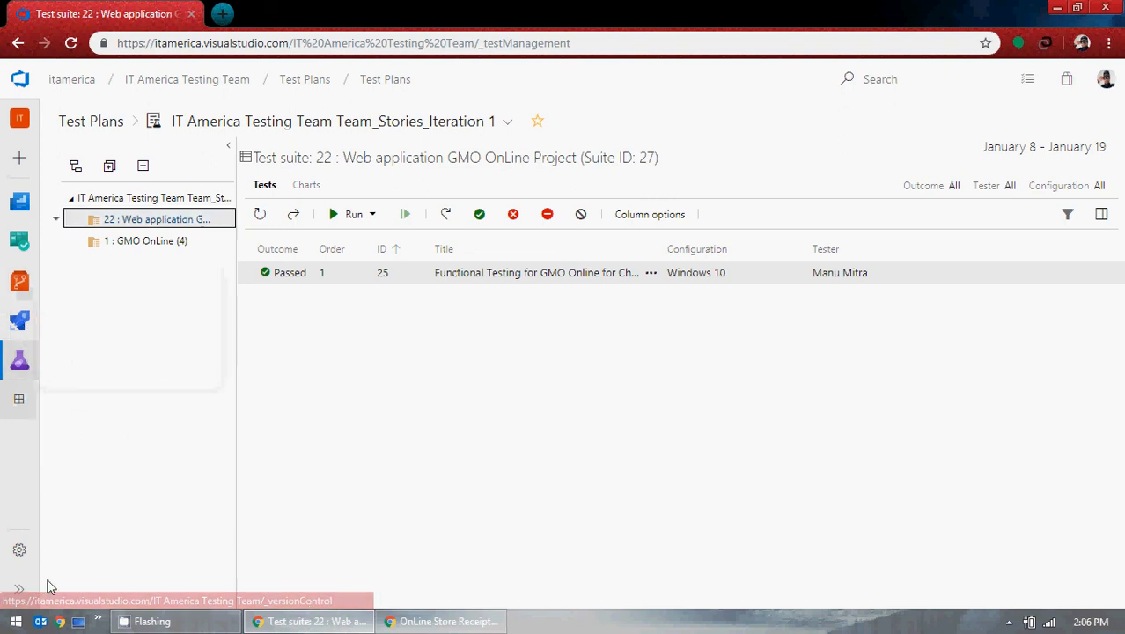
pyautogui.click(21, 590)
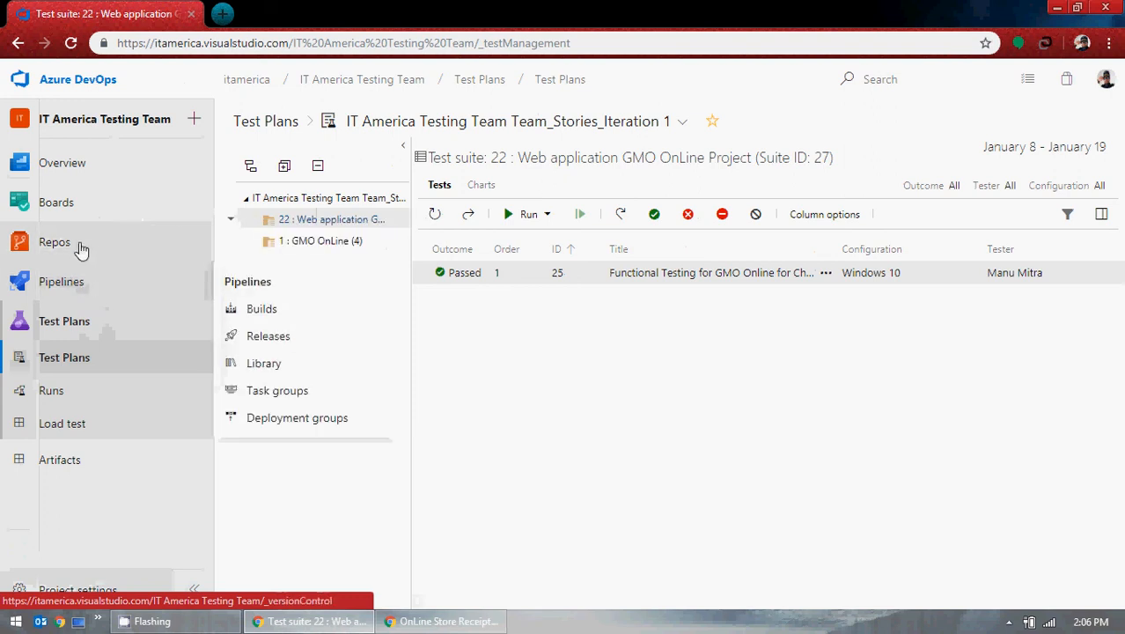
pyautogui.moveTo(79, 247)
pyautogui.moveTo(77, 221)
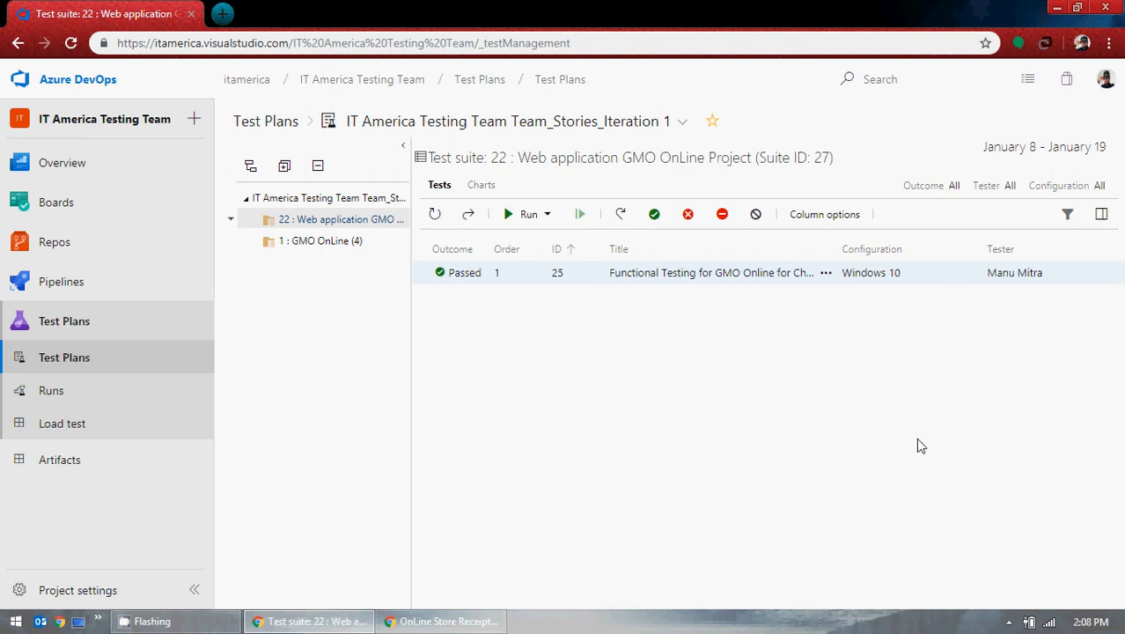
pyautogui.click(1008, 621)
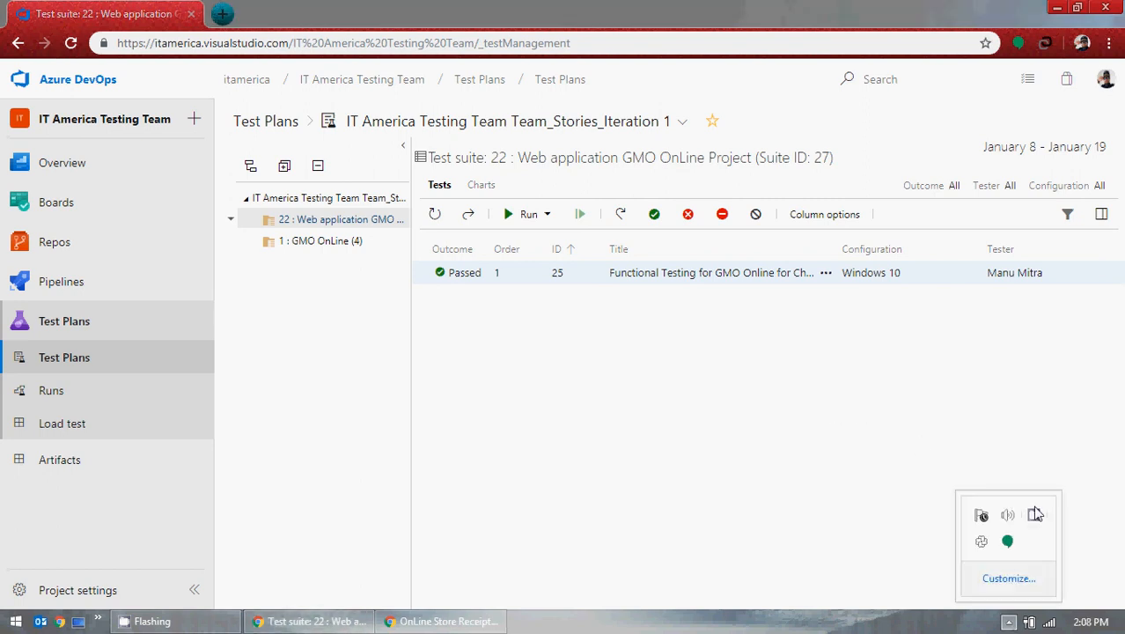